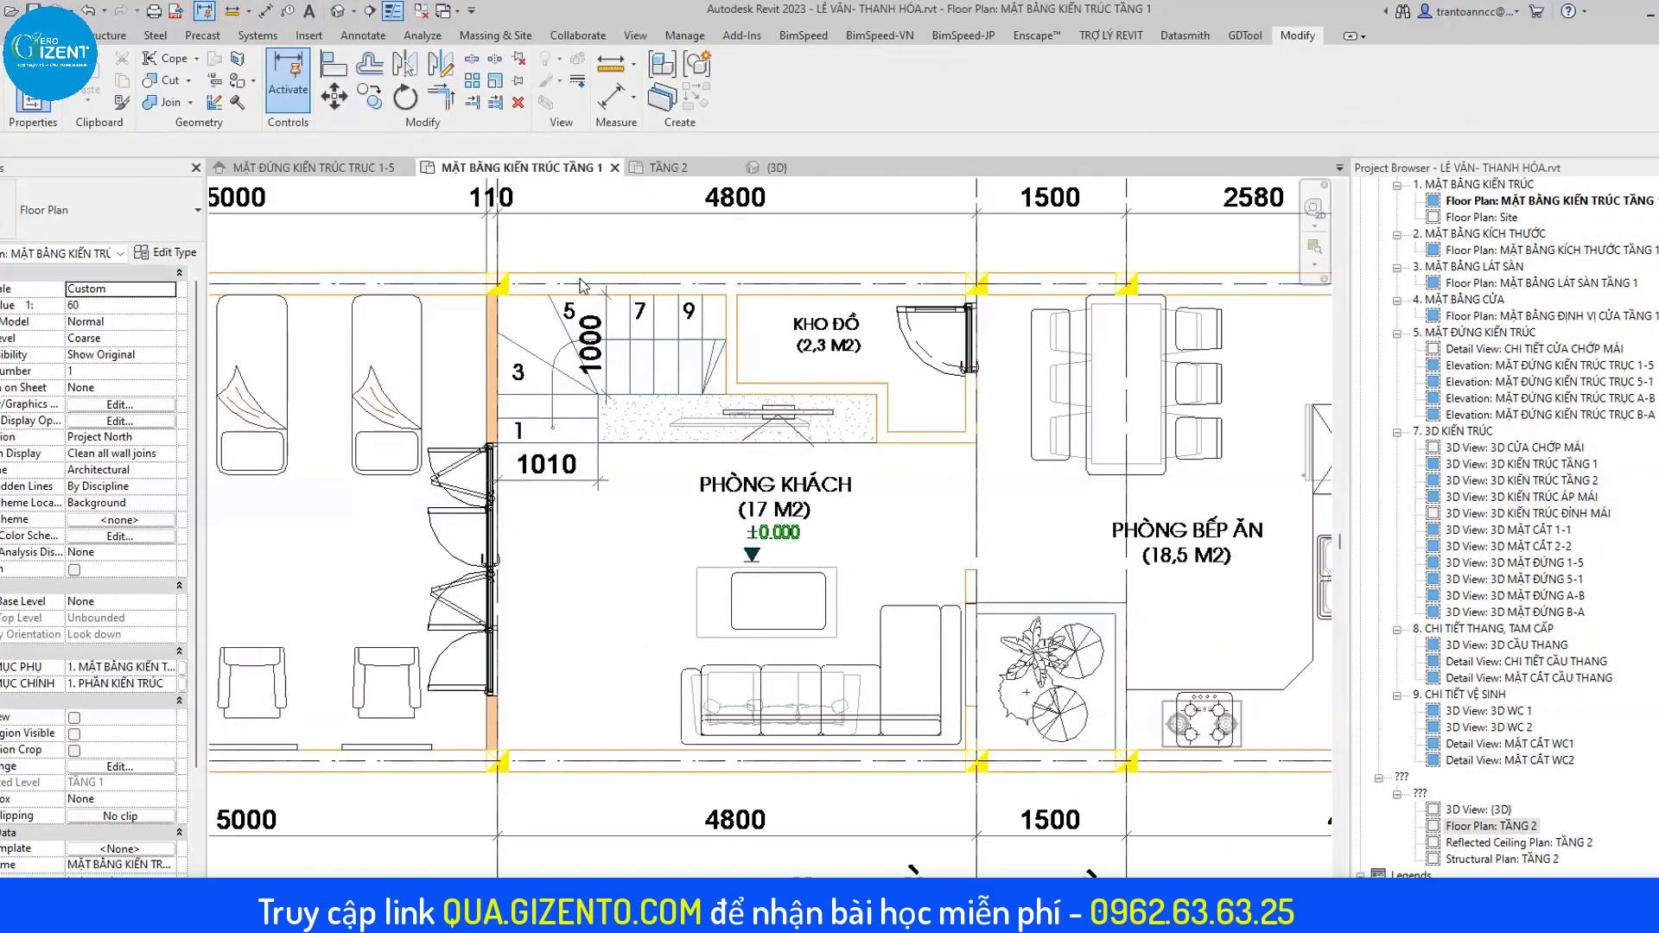
Center the staircase area and bring up the Architecture tools to start a sketched cast-in-place stair.
middle_click_drag(581, 286, 544, 324)
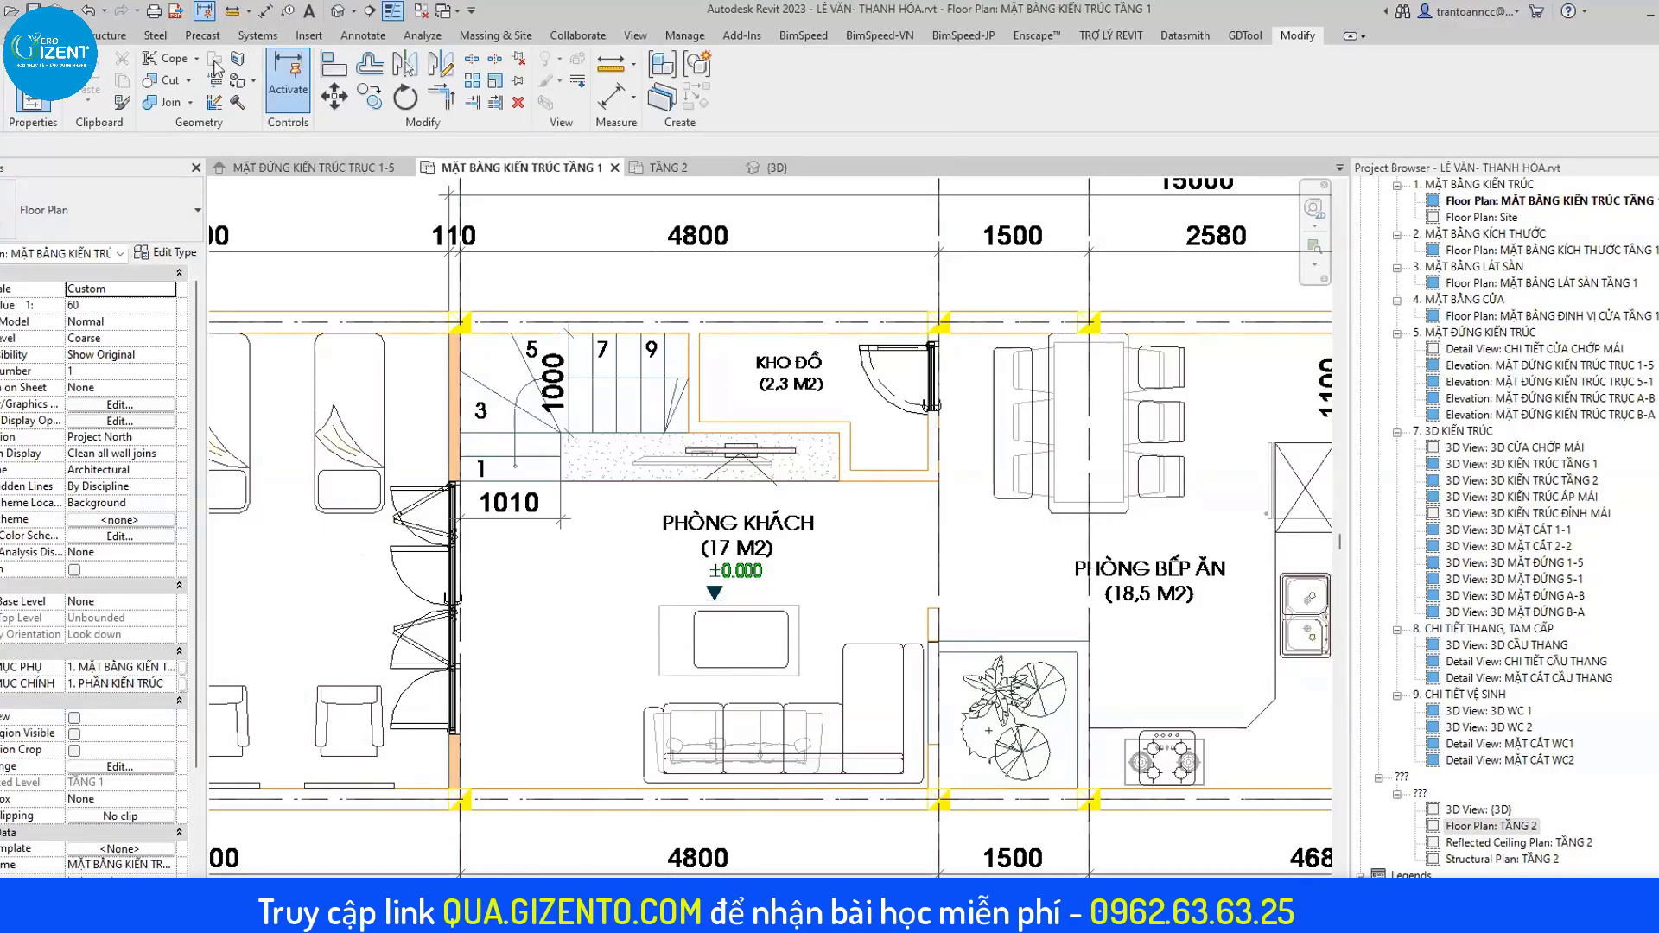
left_click(52, 35)
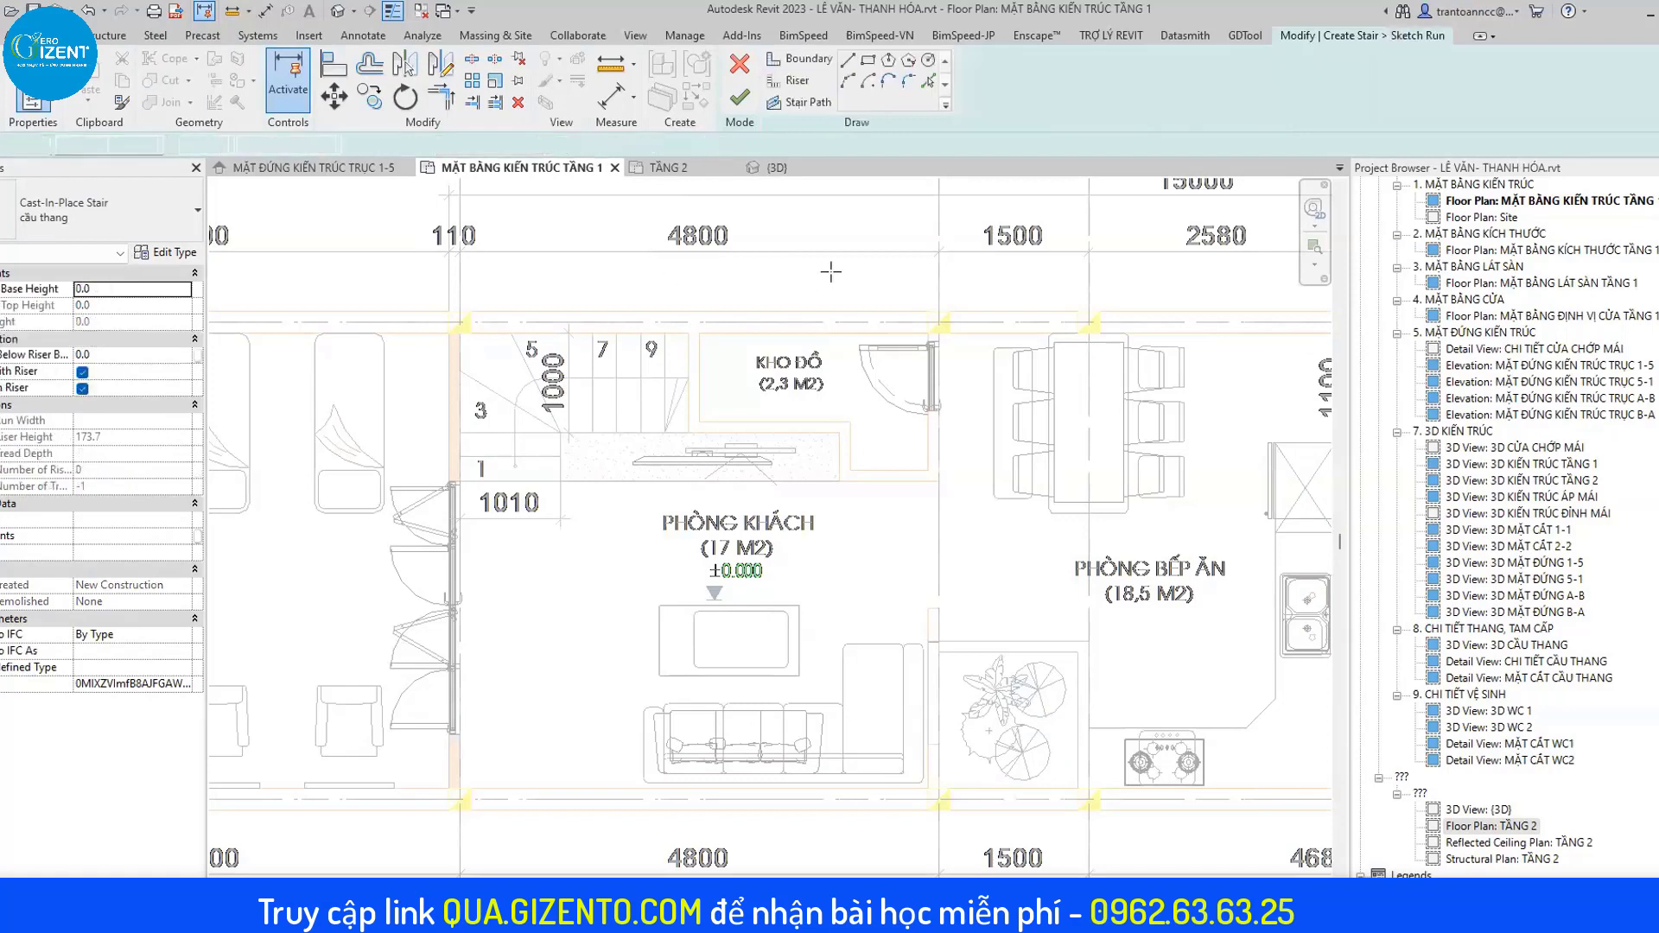
Sketch the stair's left outer boundary line from the wall corner down to the bottom.
middle_click_drag(886, 298, 947, 337)
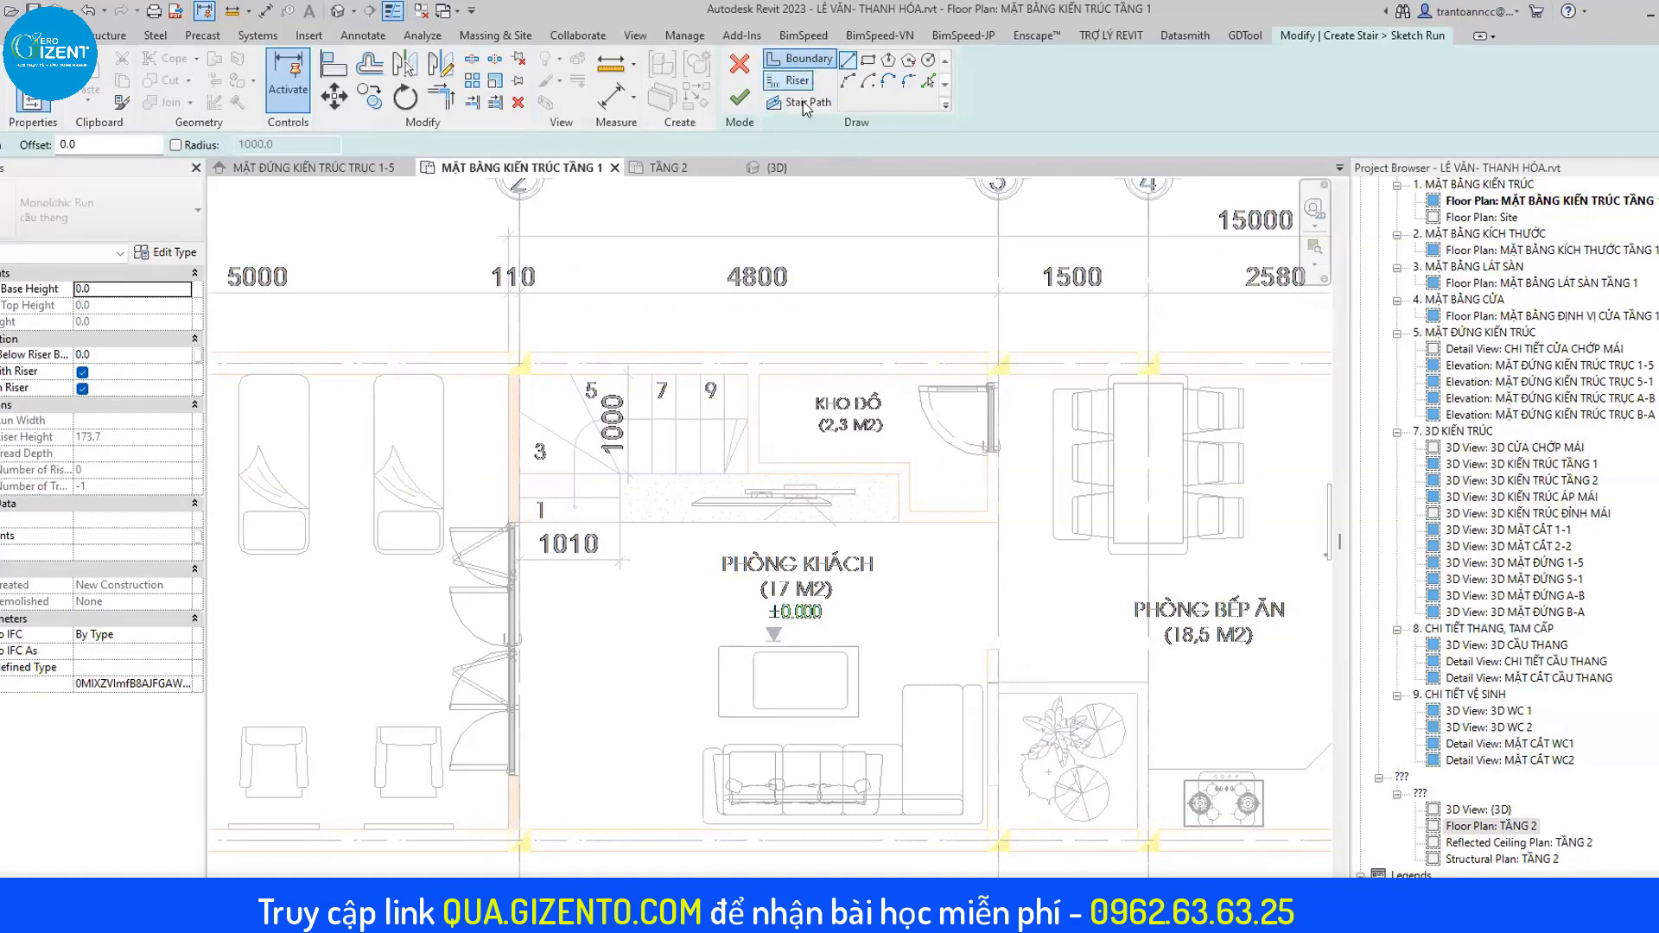
left_click(521, 524)
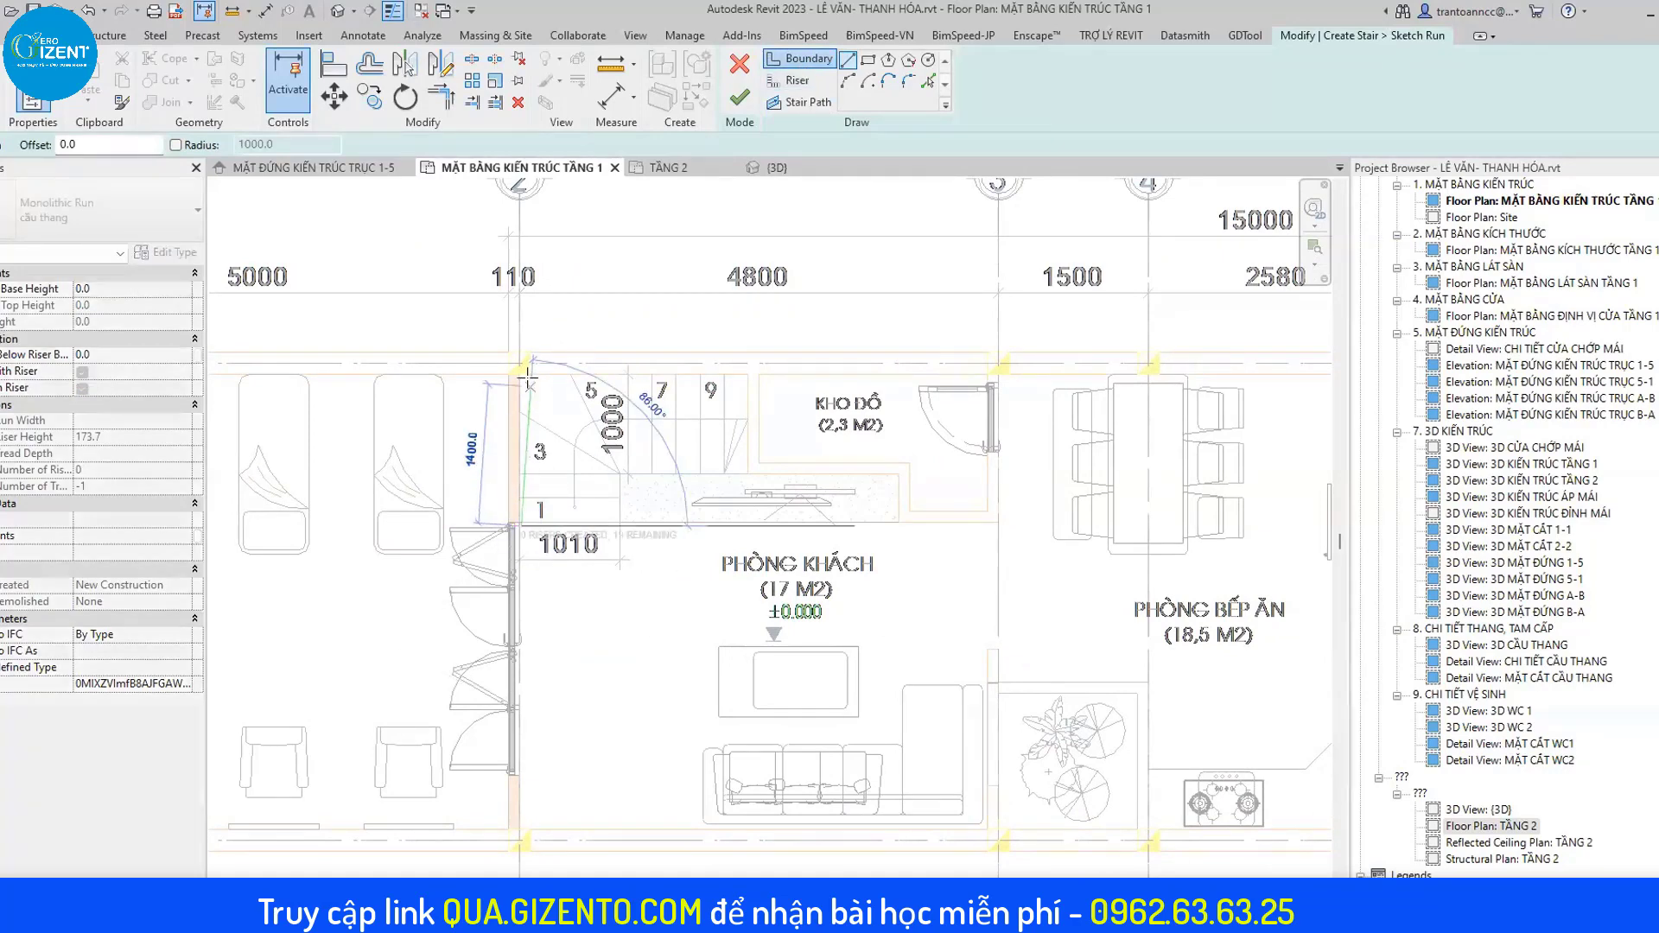
scroll(529, 374, "up", 1)
scroll(523, 372, "up", 1)
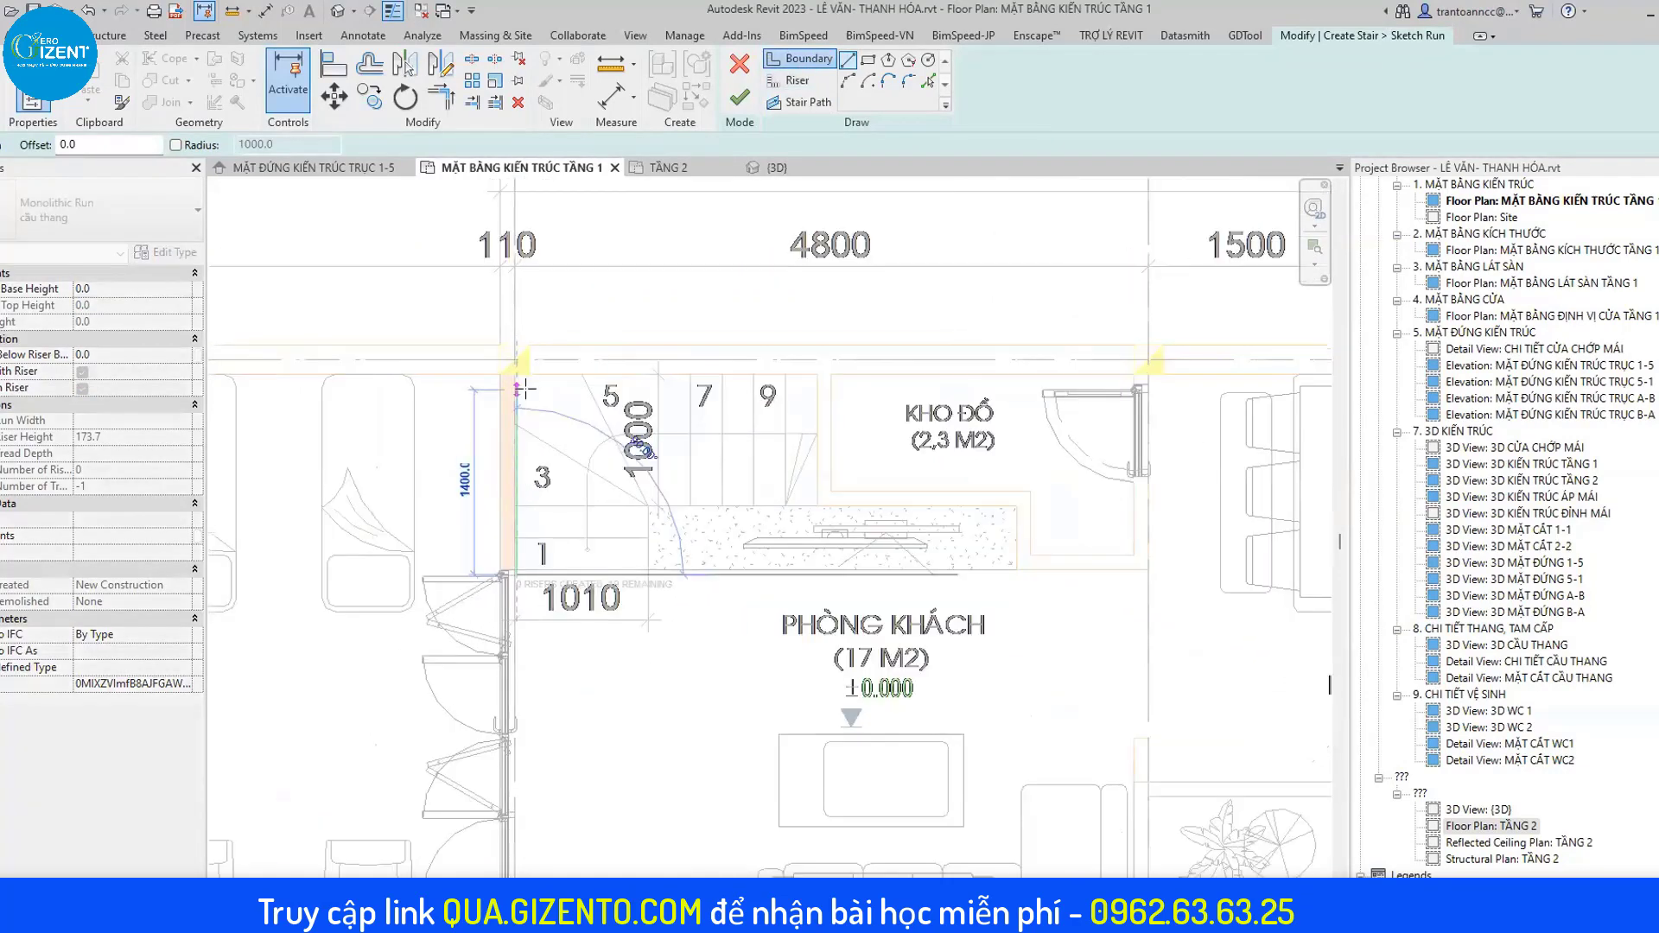
scroll(510, 370, "up", 2)
left_click(507, 357)
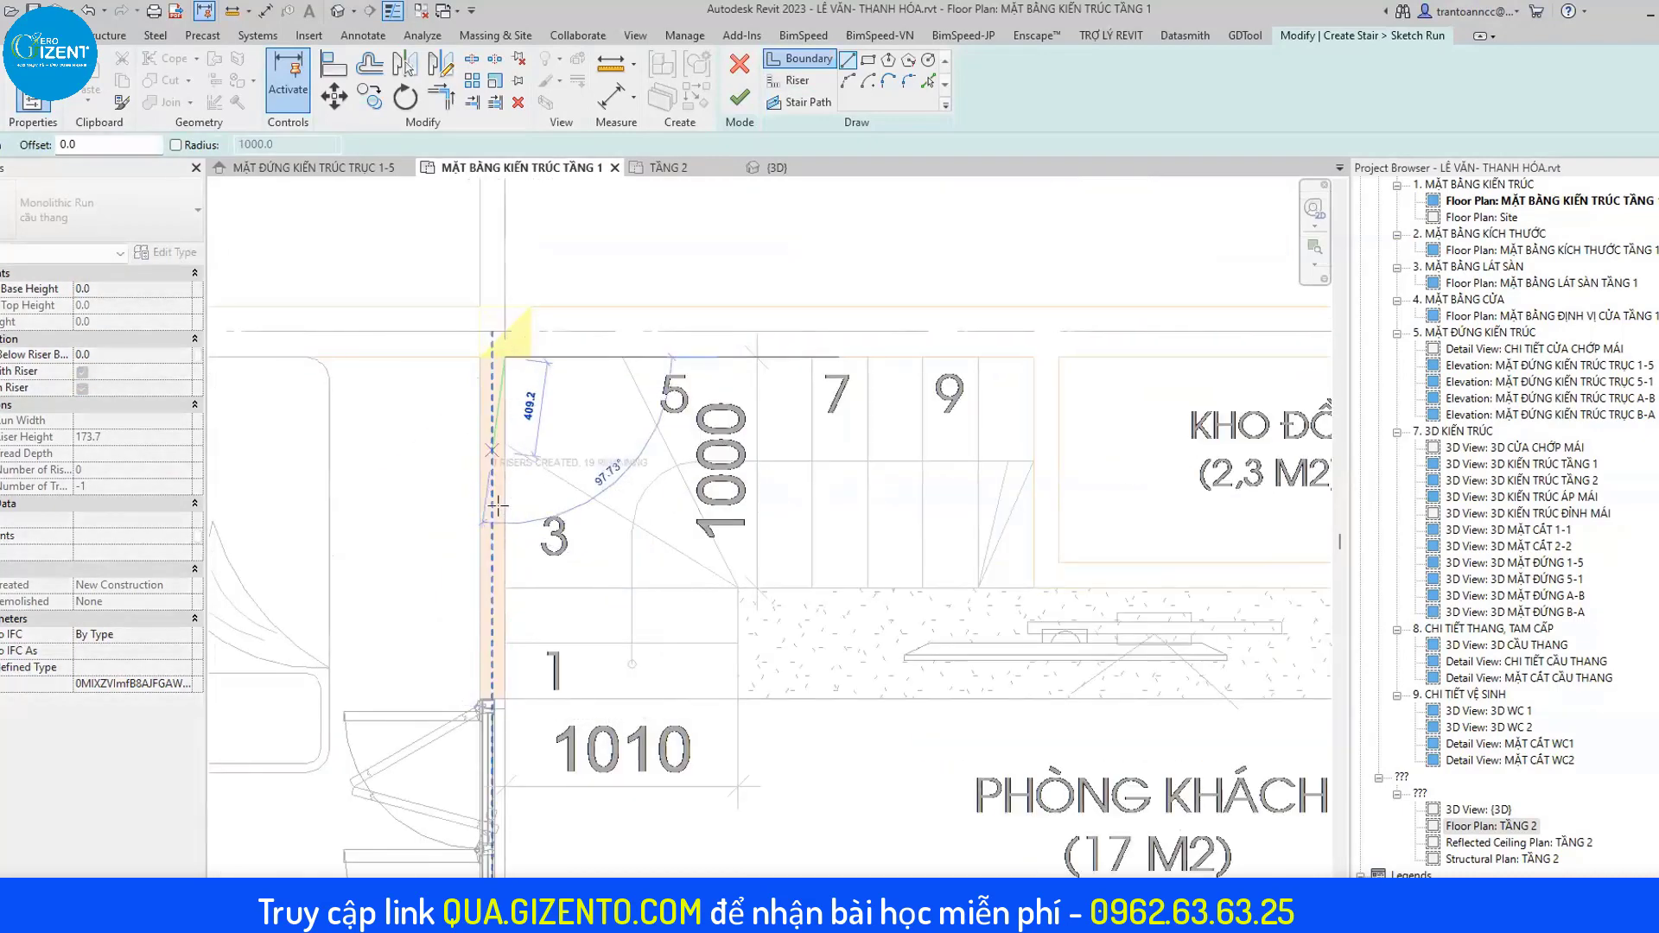
left_click(488, 716)
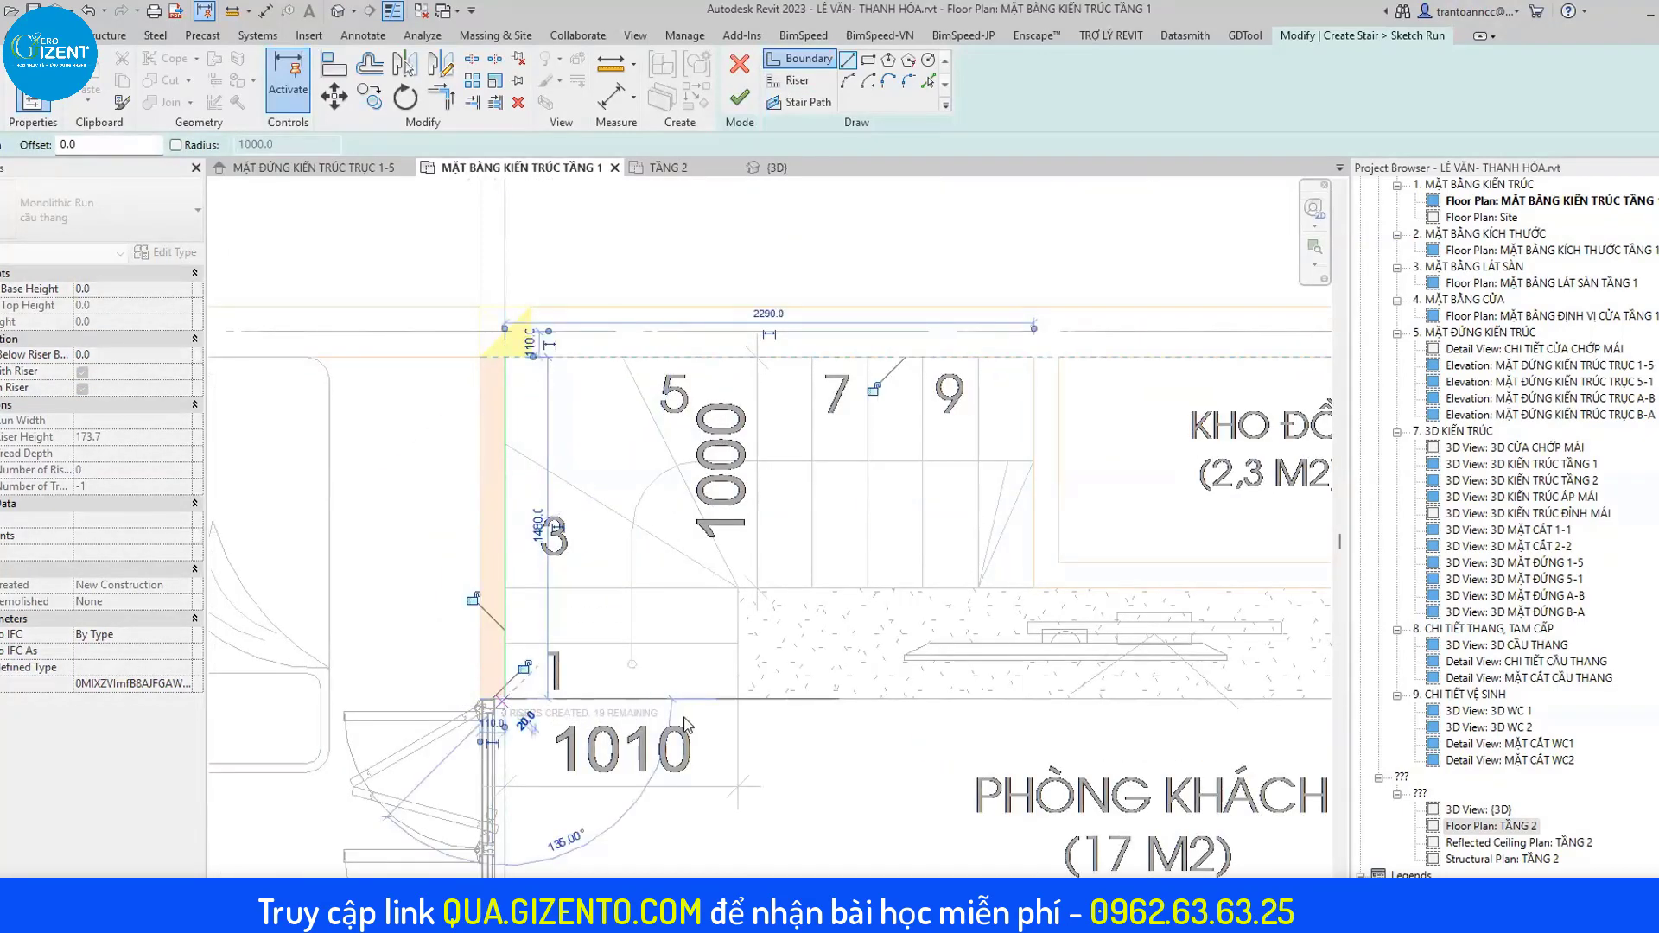
key("Escape")
Sketch the top and right outer boundaries and the inner landing boundary lines.
left_click(497, 358)
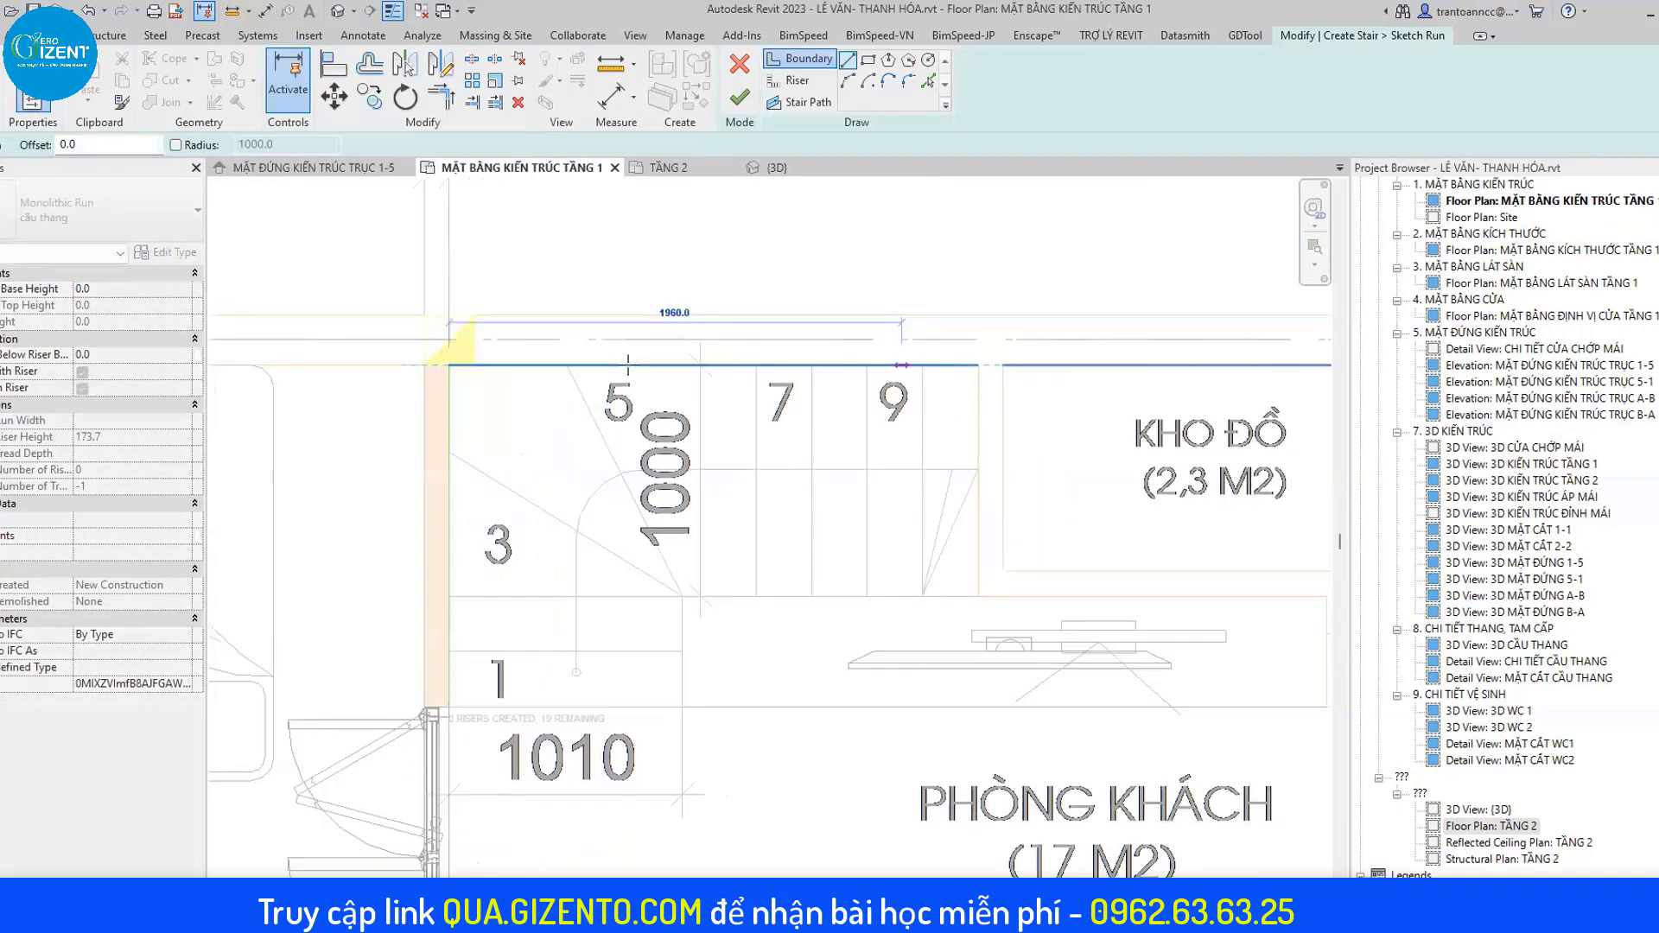
scroll(1058, 363, "down", 1)
left_click(1062, 365)
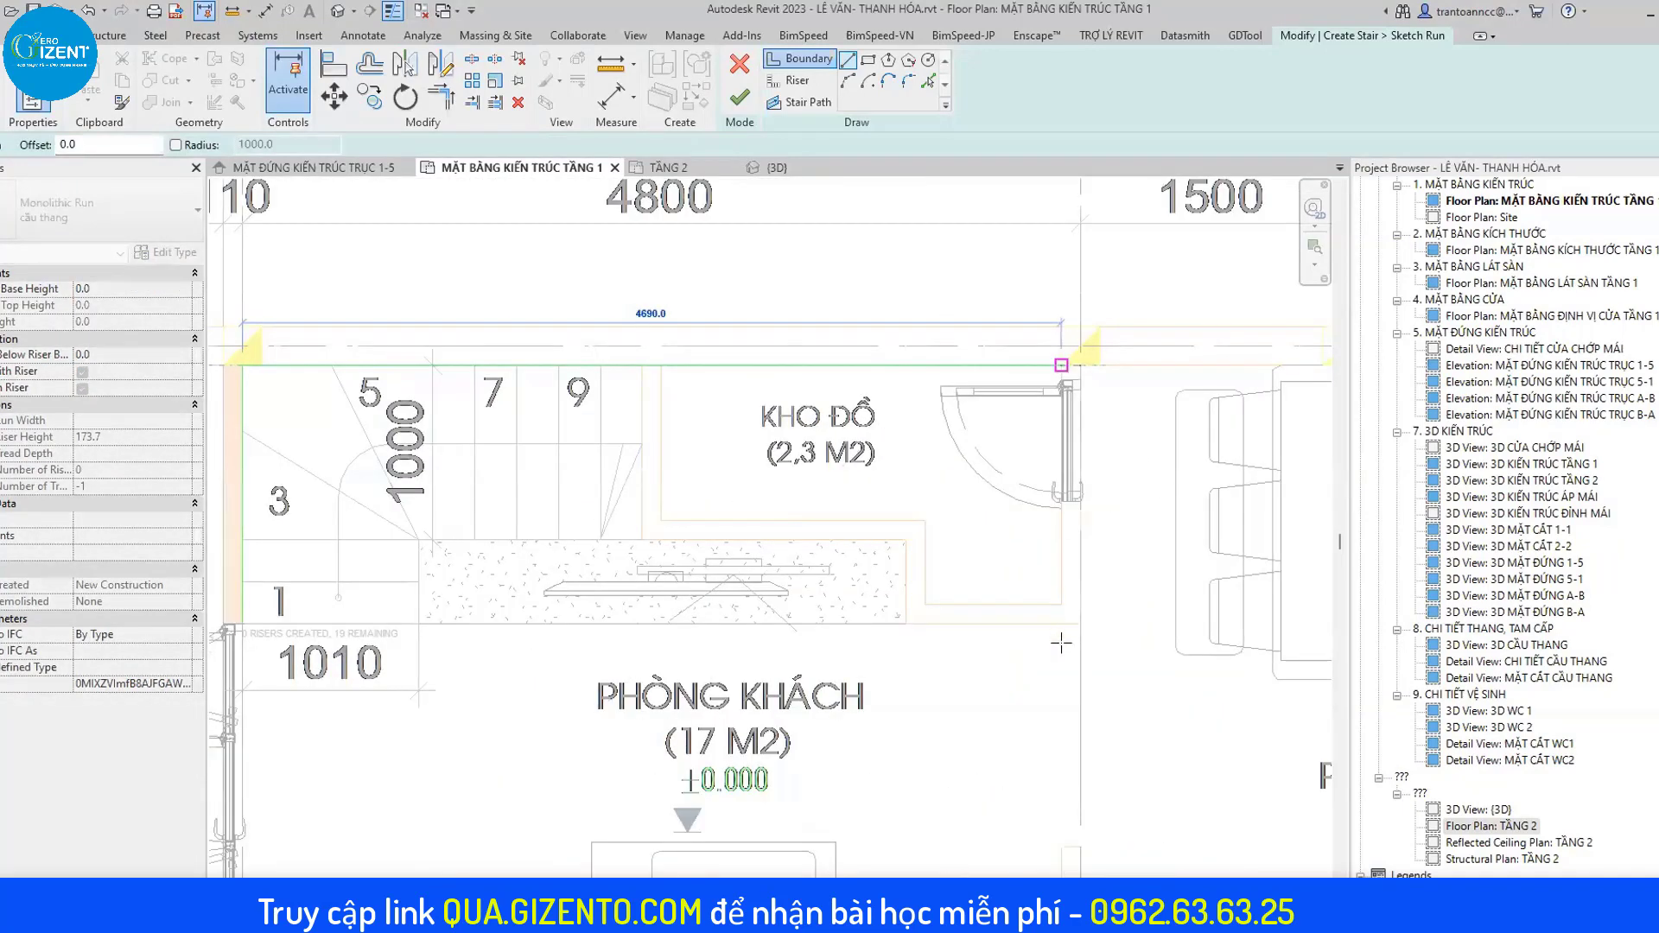
left_click(1062, 643)
key("Escape")
left_click(418, 582)
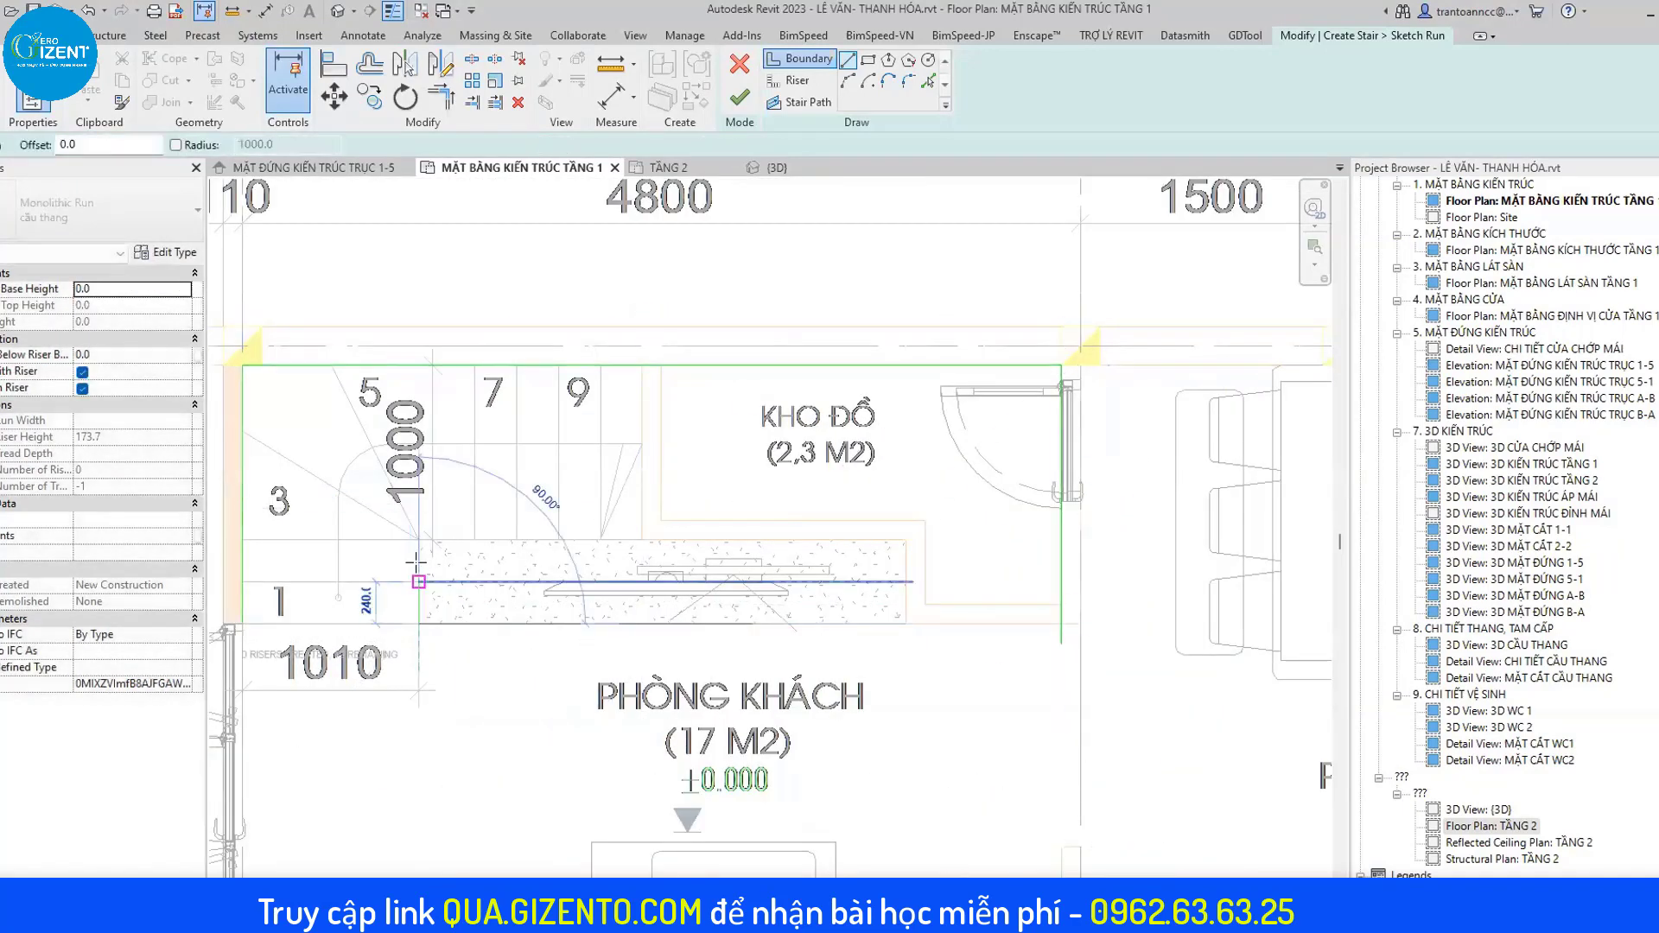
left_click(905, 540)
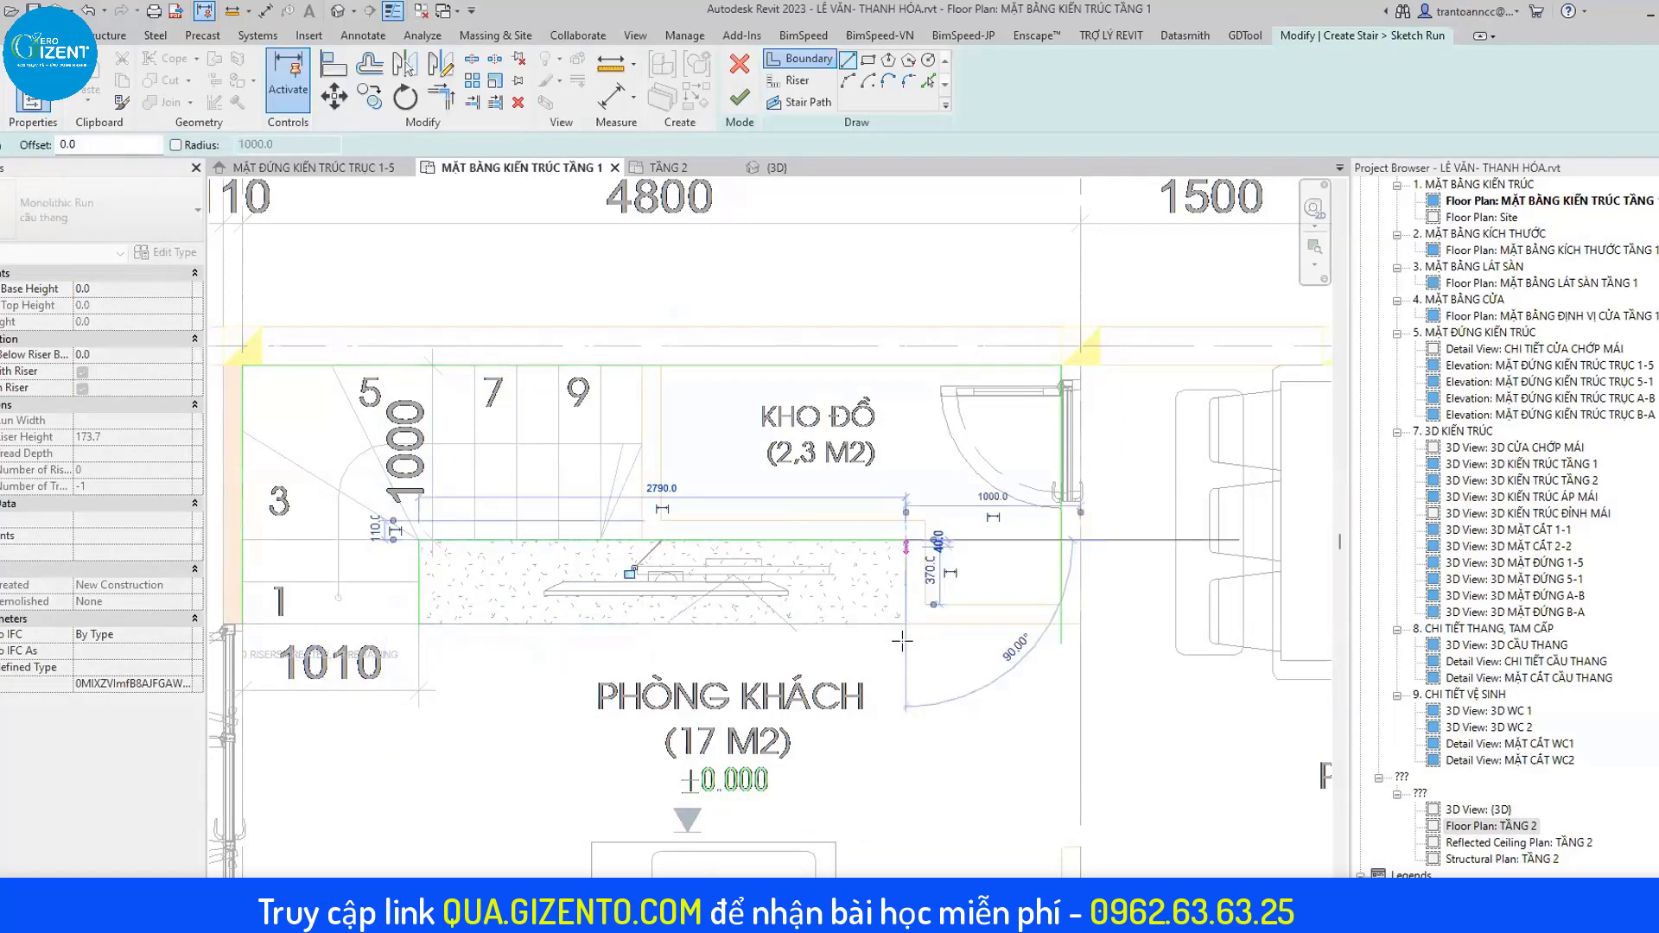
left_click(906, 657)
key("Escape")
On the TẦNG 2 plan, undo the extra sketch lines and extend the boundary to step 21.
left_click(675, 168)
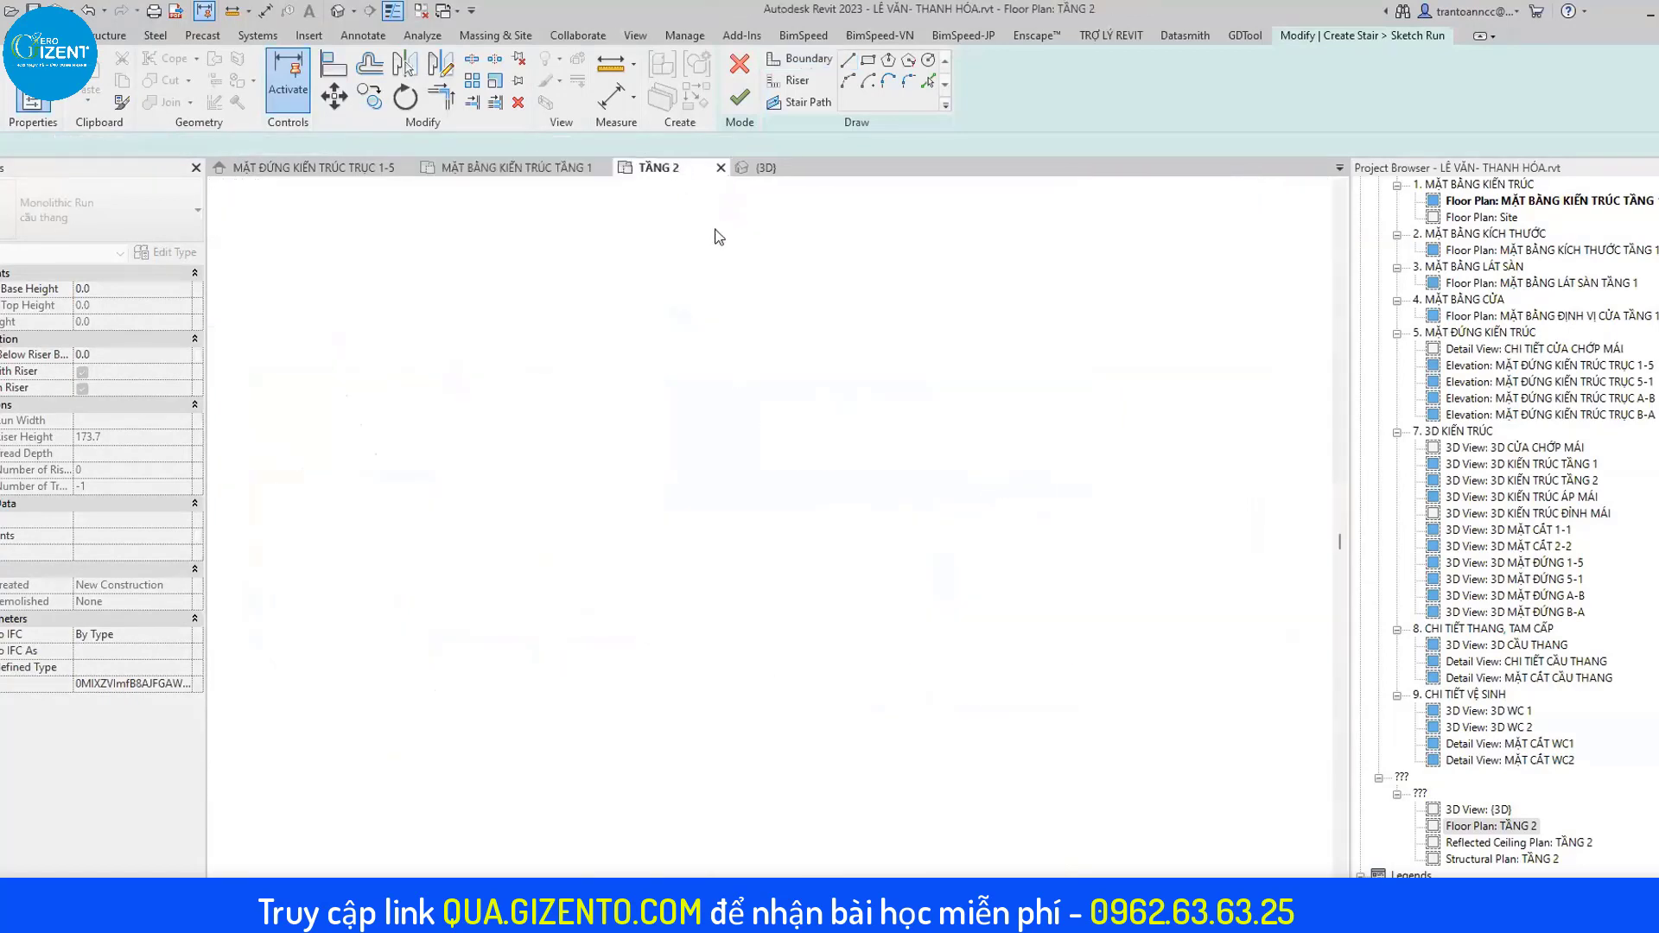
scroll(962, 341, "up", 2)
scroll(968, 372, "up", 2)
scroll(975, 412, "up", 1)
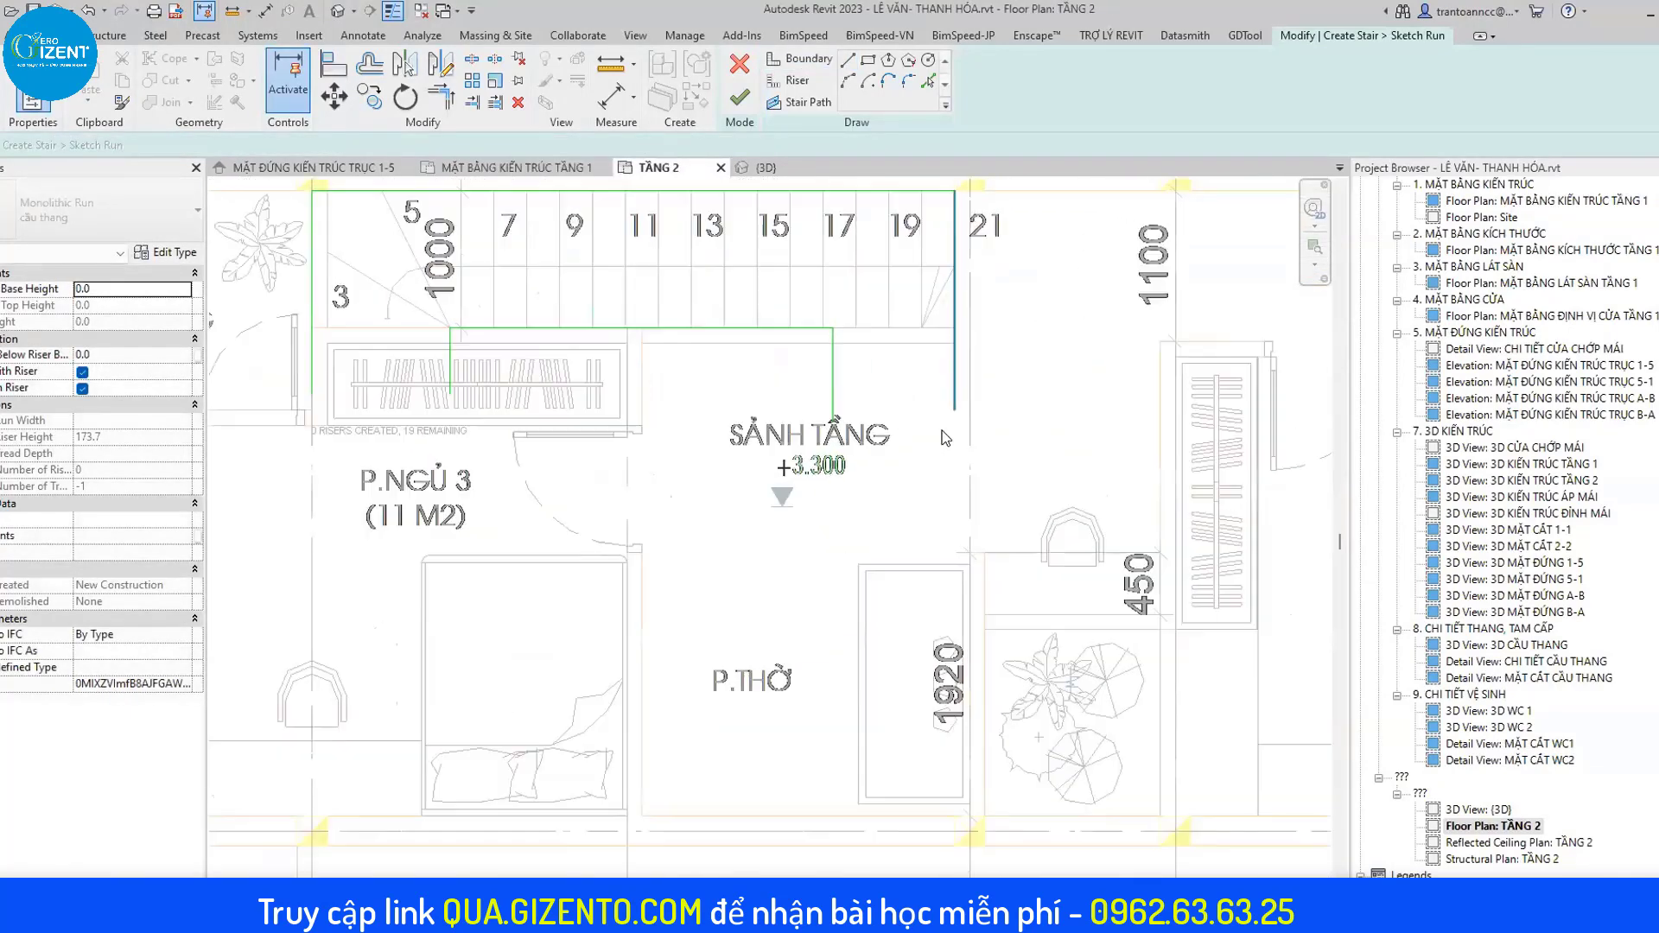
scroll(975, 412, "up", 1)
key("ctrl+z")
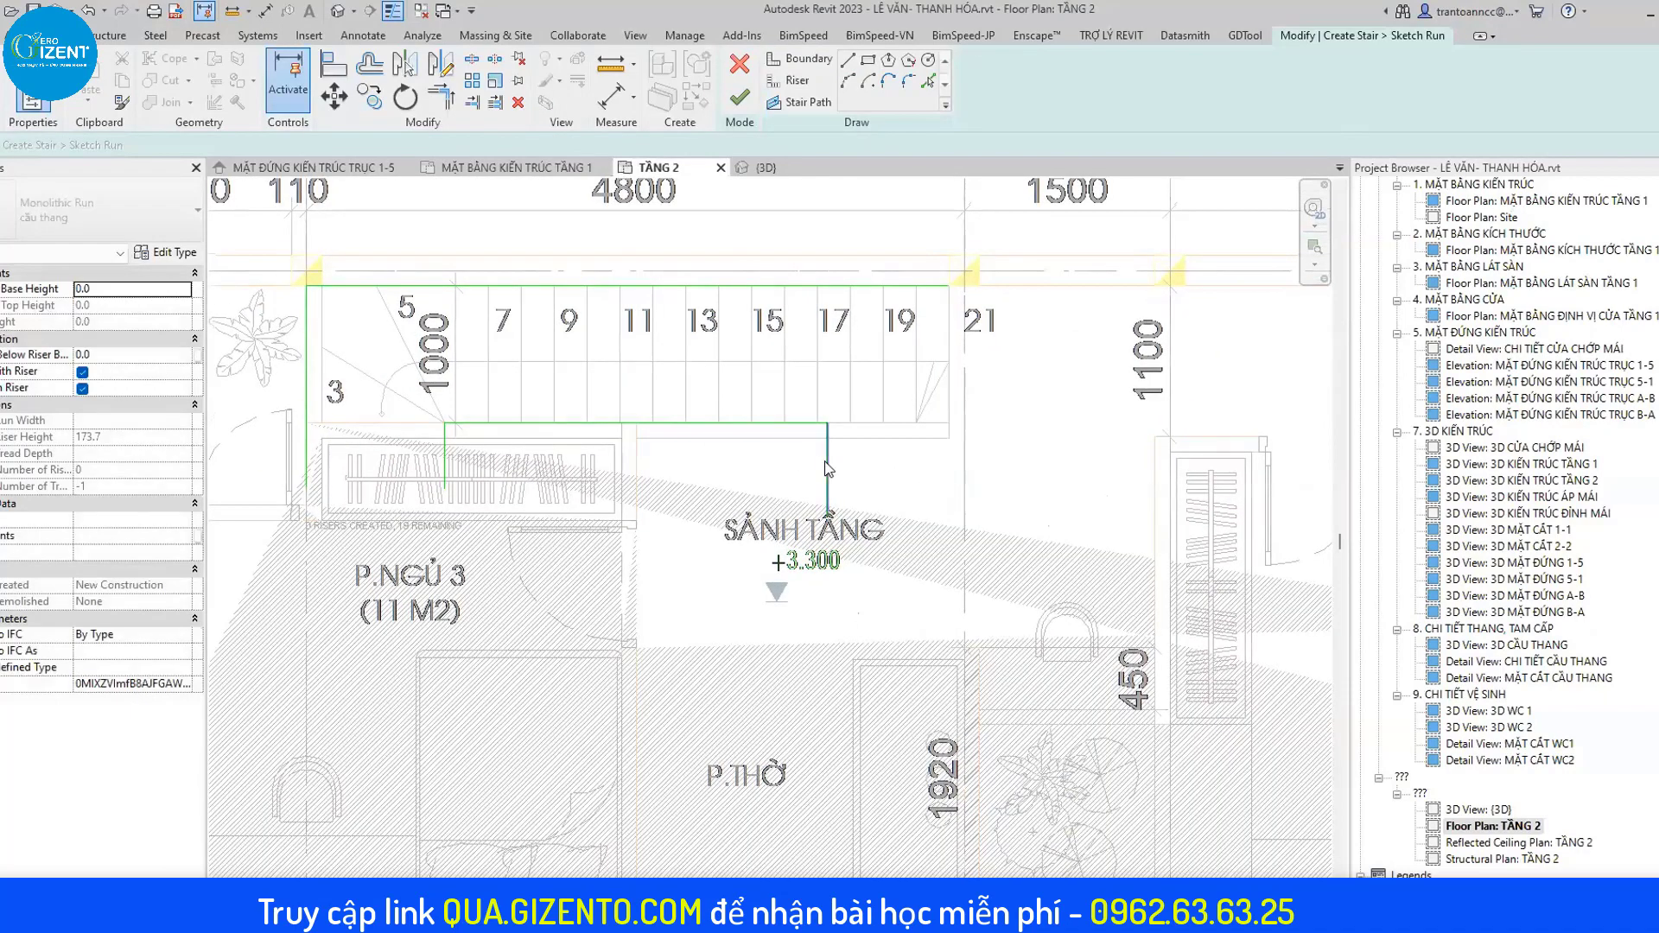
key("ctrl+z")
left_click(949, 422)
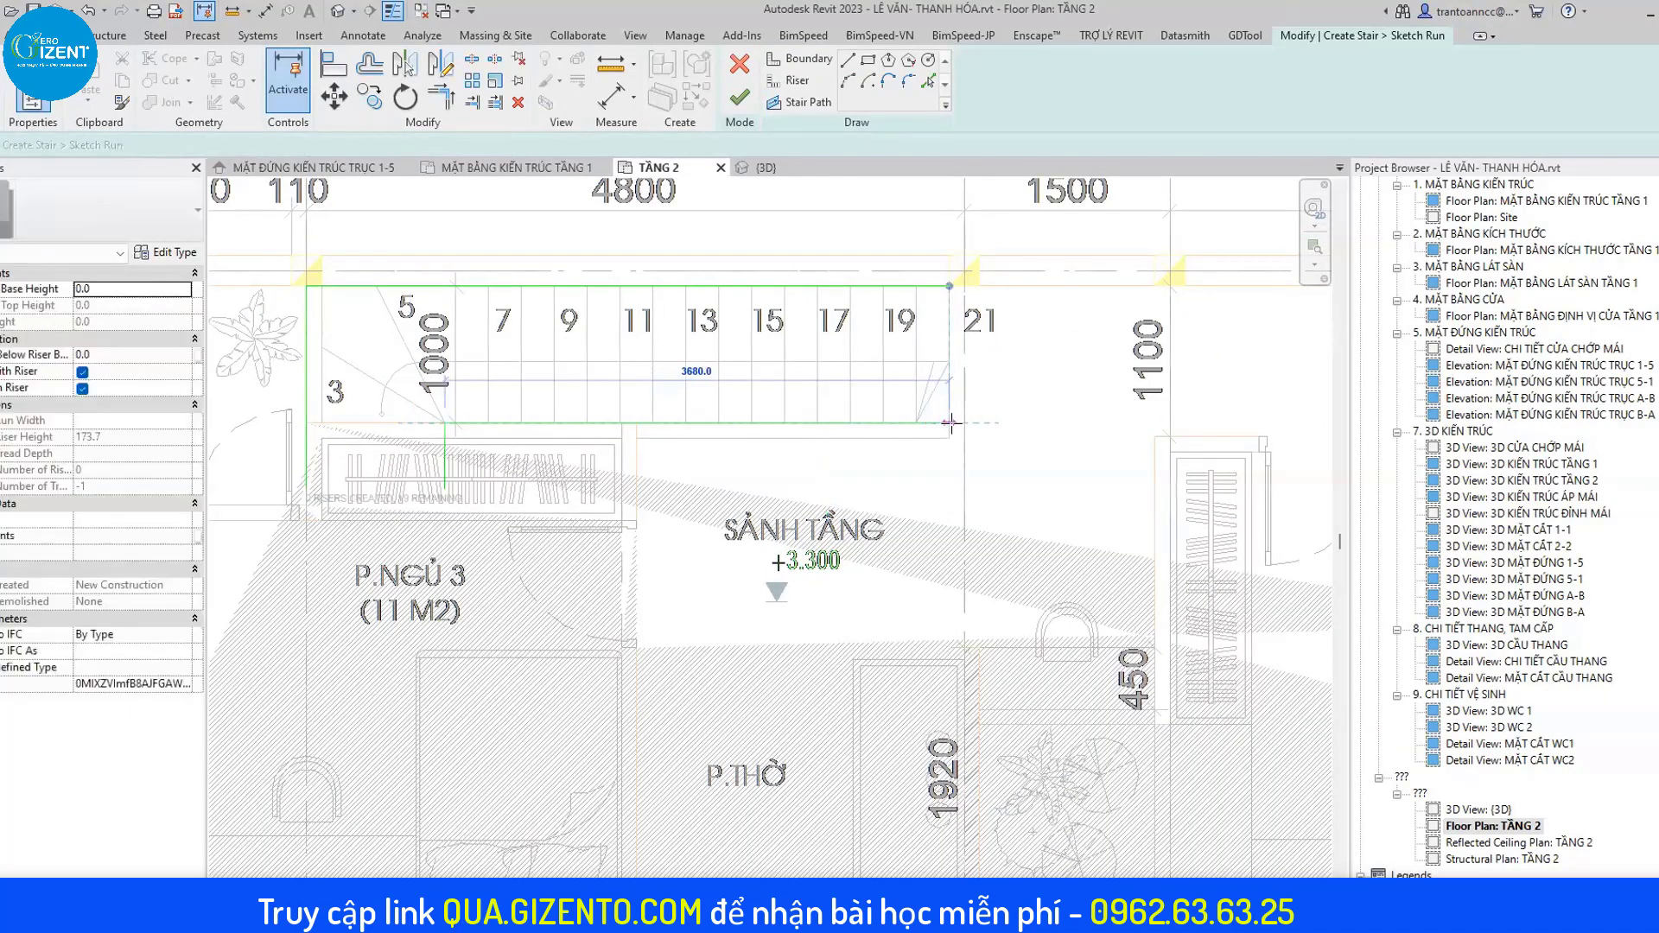
left_click(519, 168)
scroll(979, 251, "up", 2)
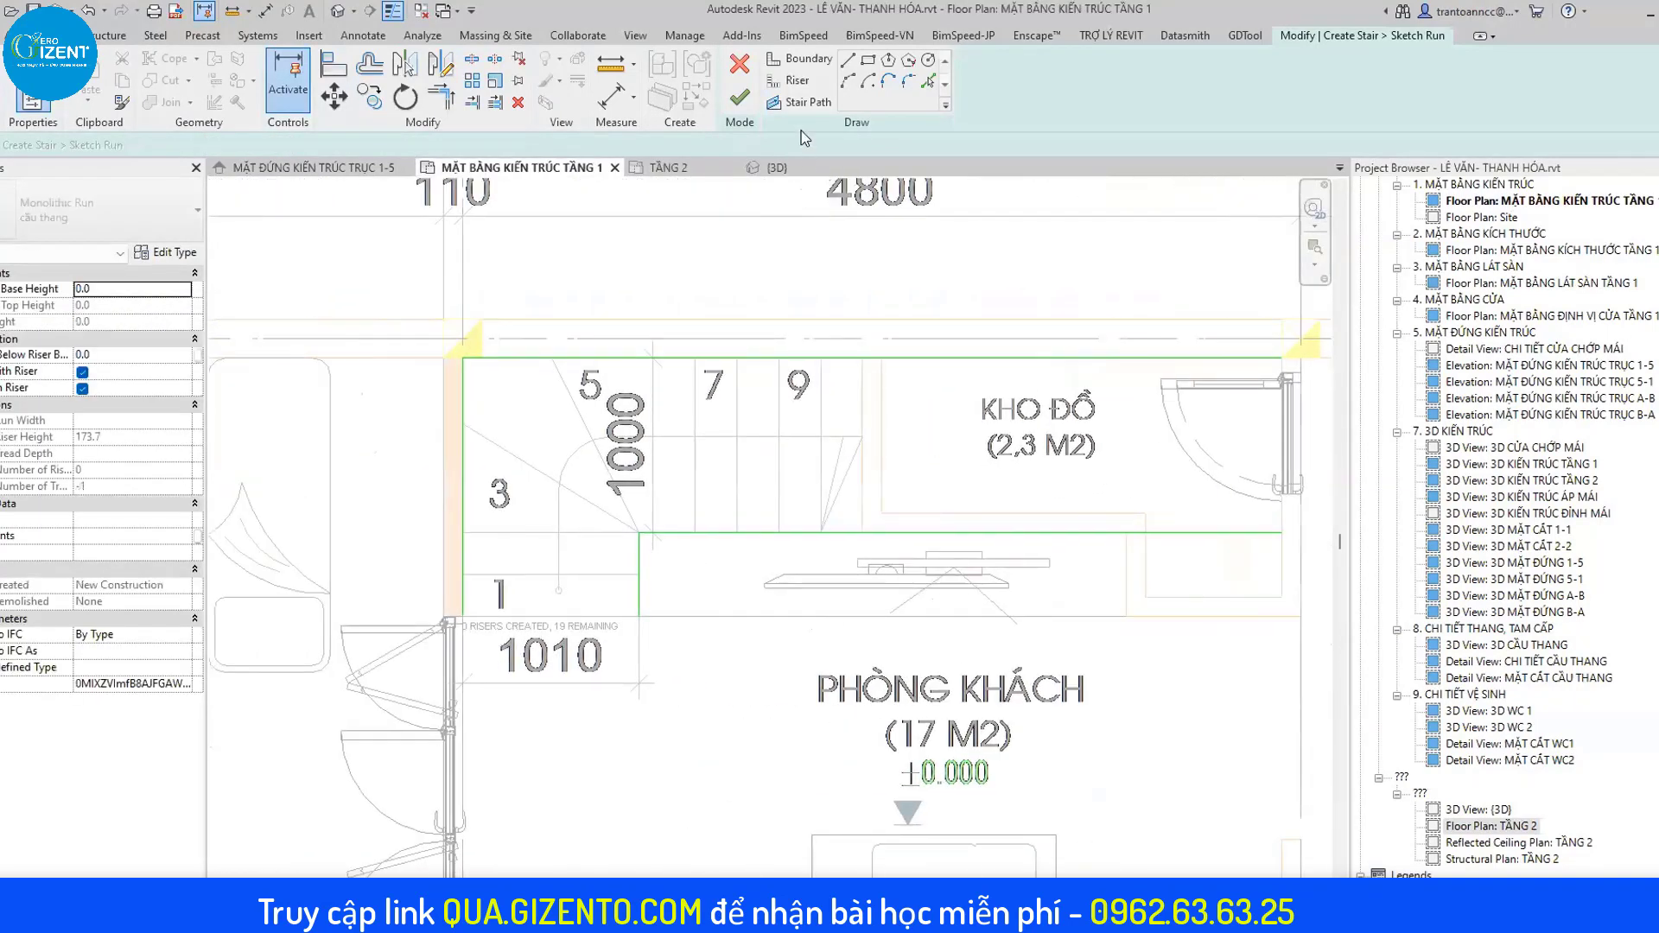
Draw the first three riser lines across the run plus a diagonal winder riser.
left_click(792, 86)
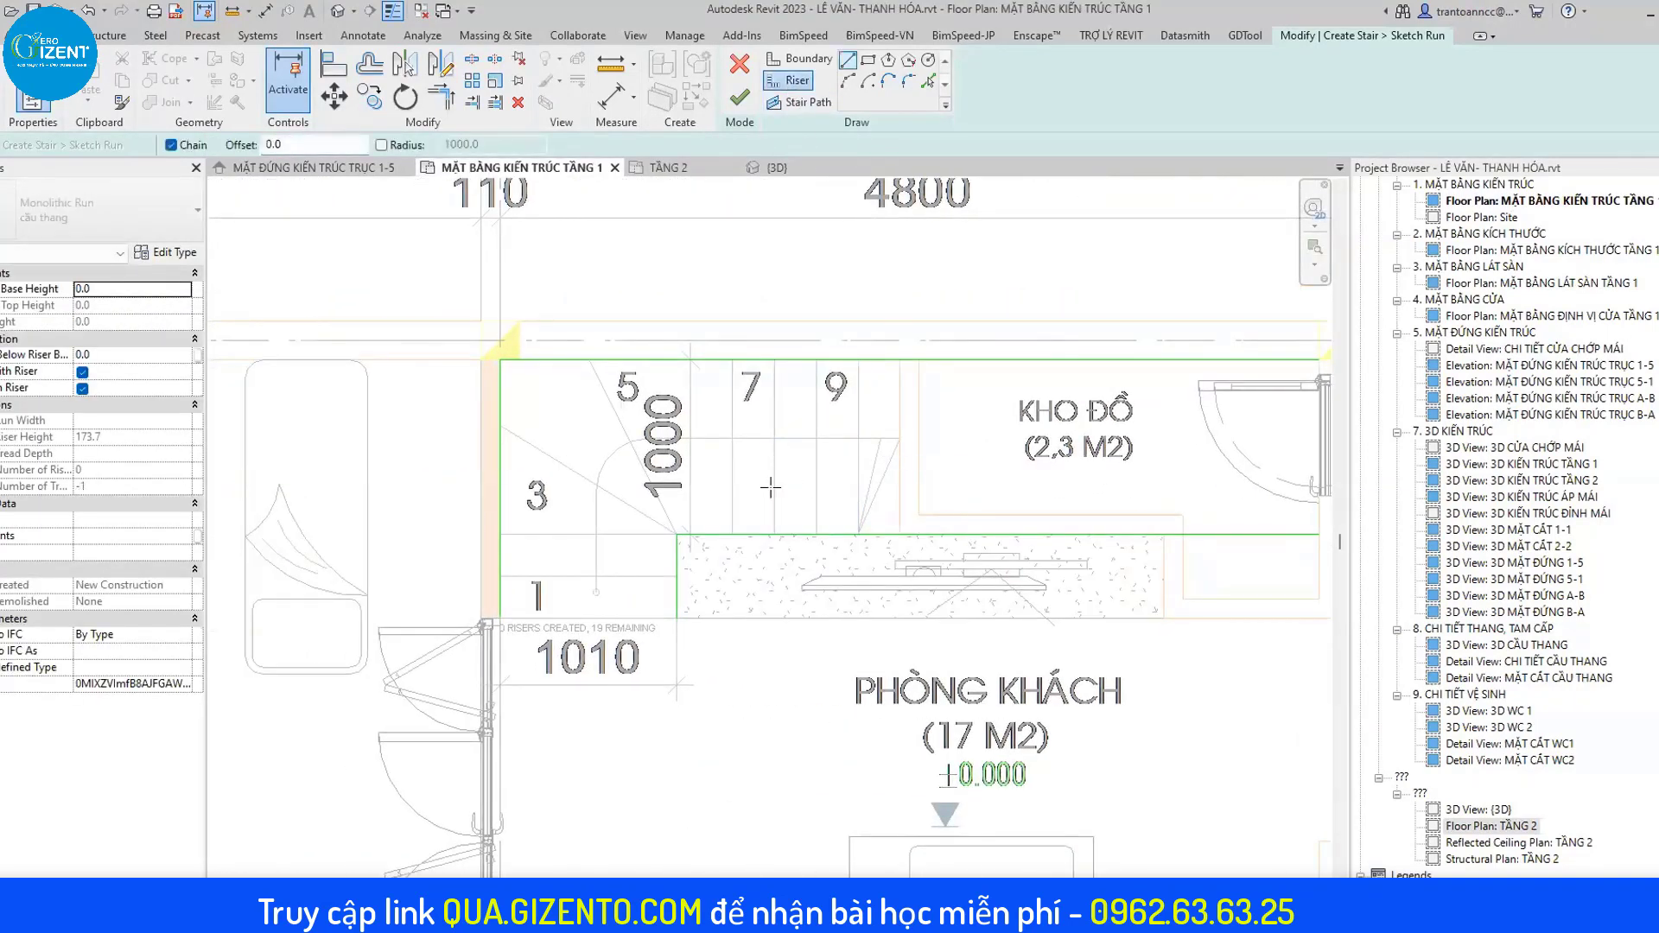
scroll(691, 616, "up", 2)
scroll(691, 616, "up", 1)
left_click(673, 612)
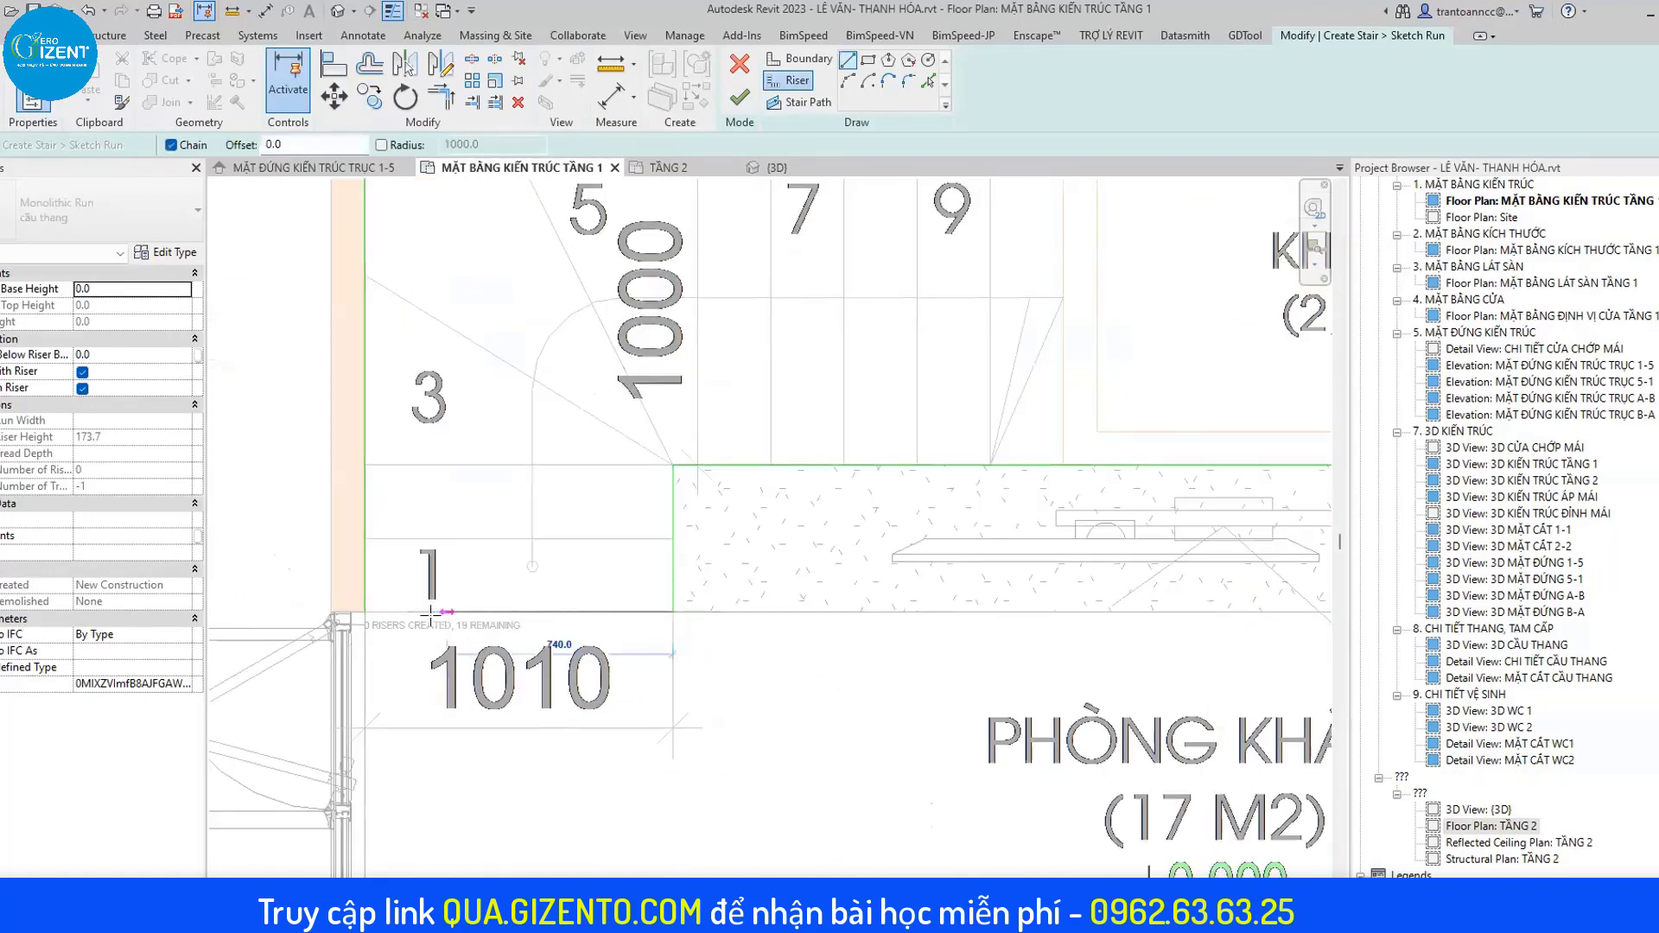
left_click(360, 613)
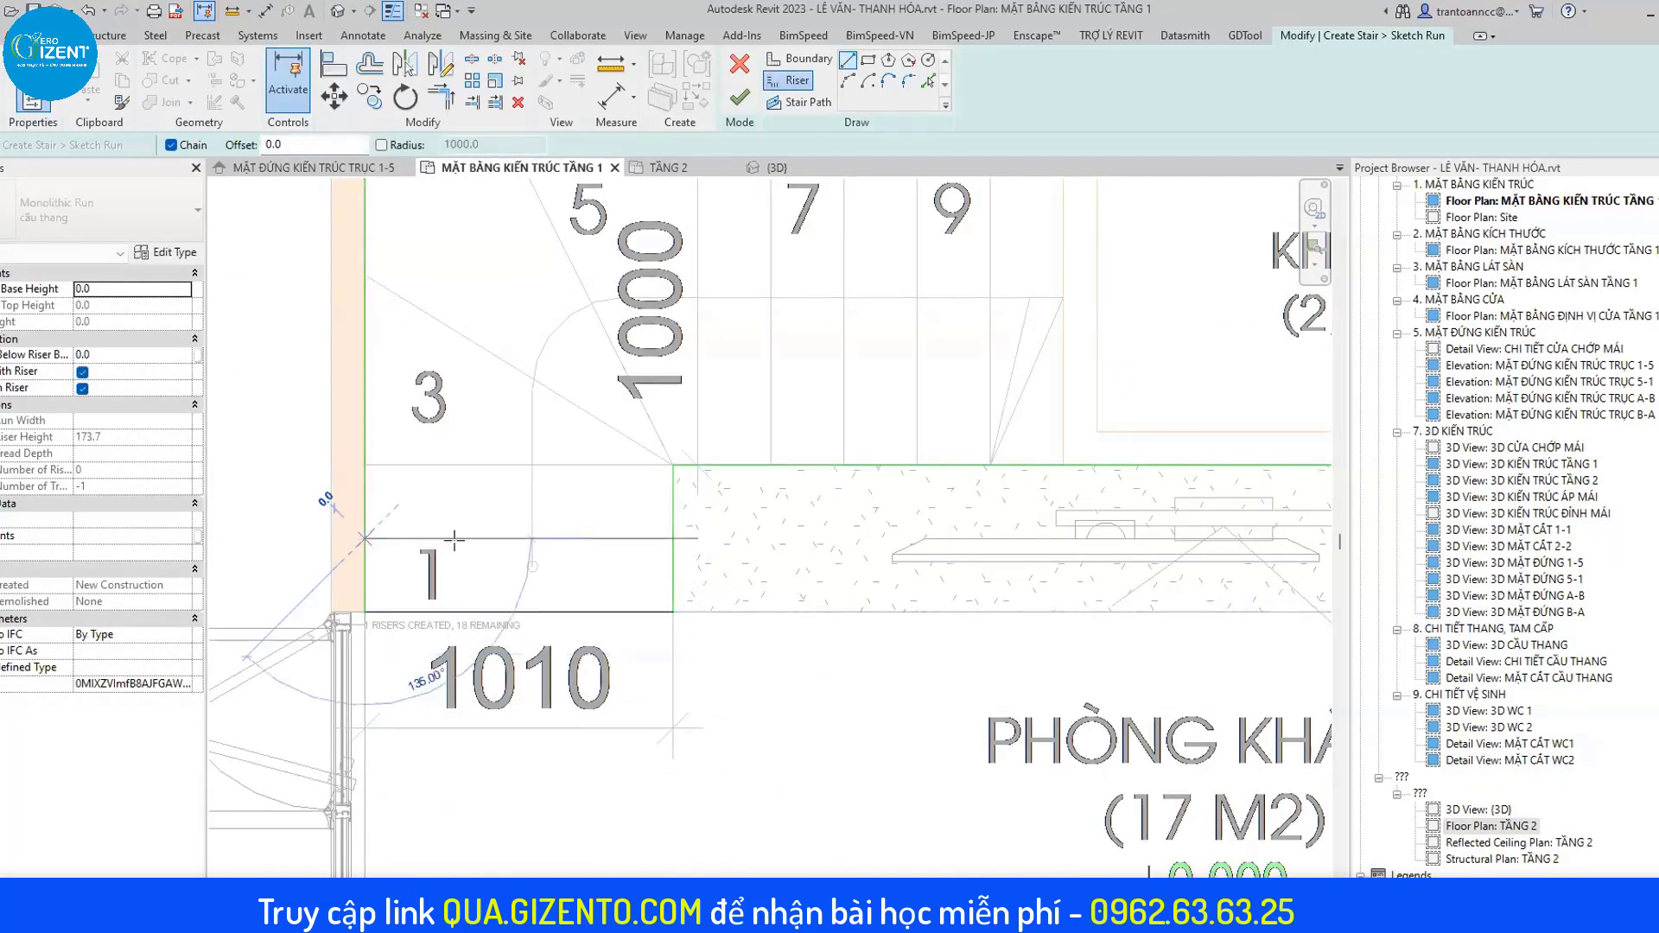
left_click(676, 539)
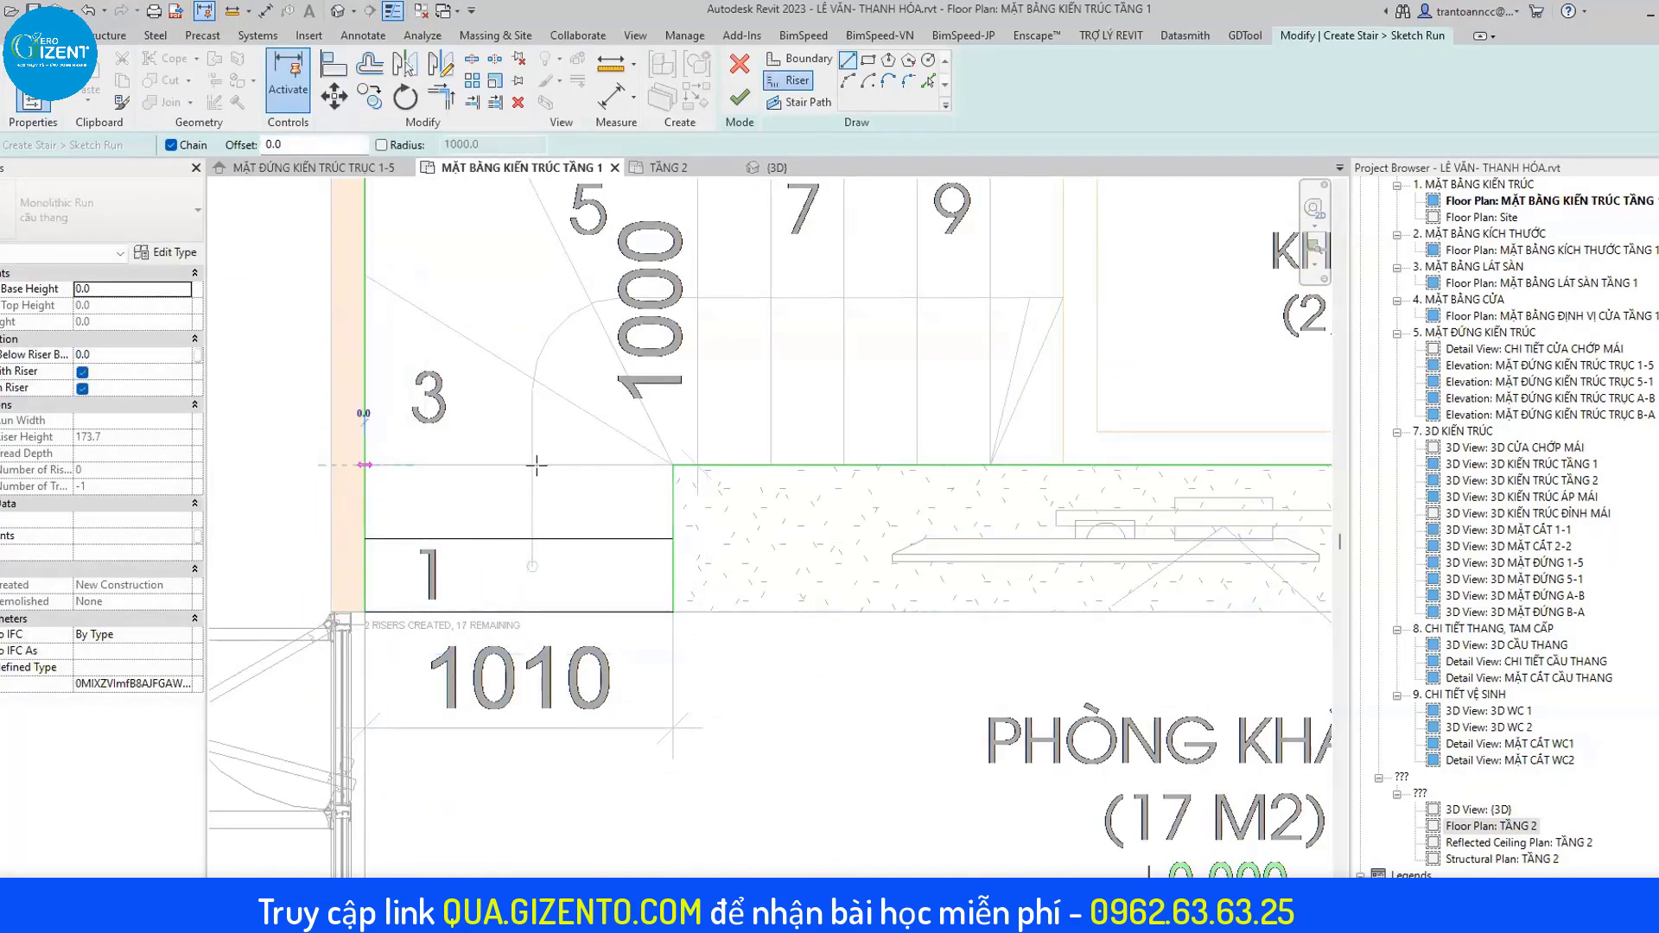
left_click(674, 465)
scroll(542, 424, "down", 1)
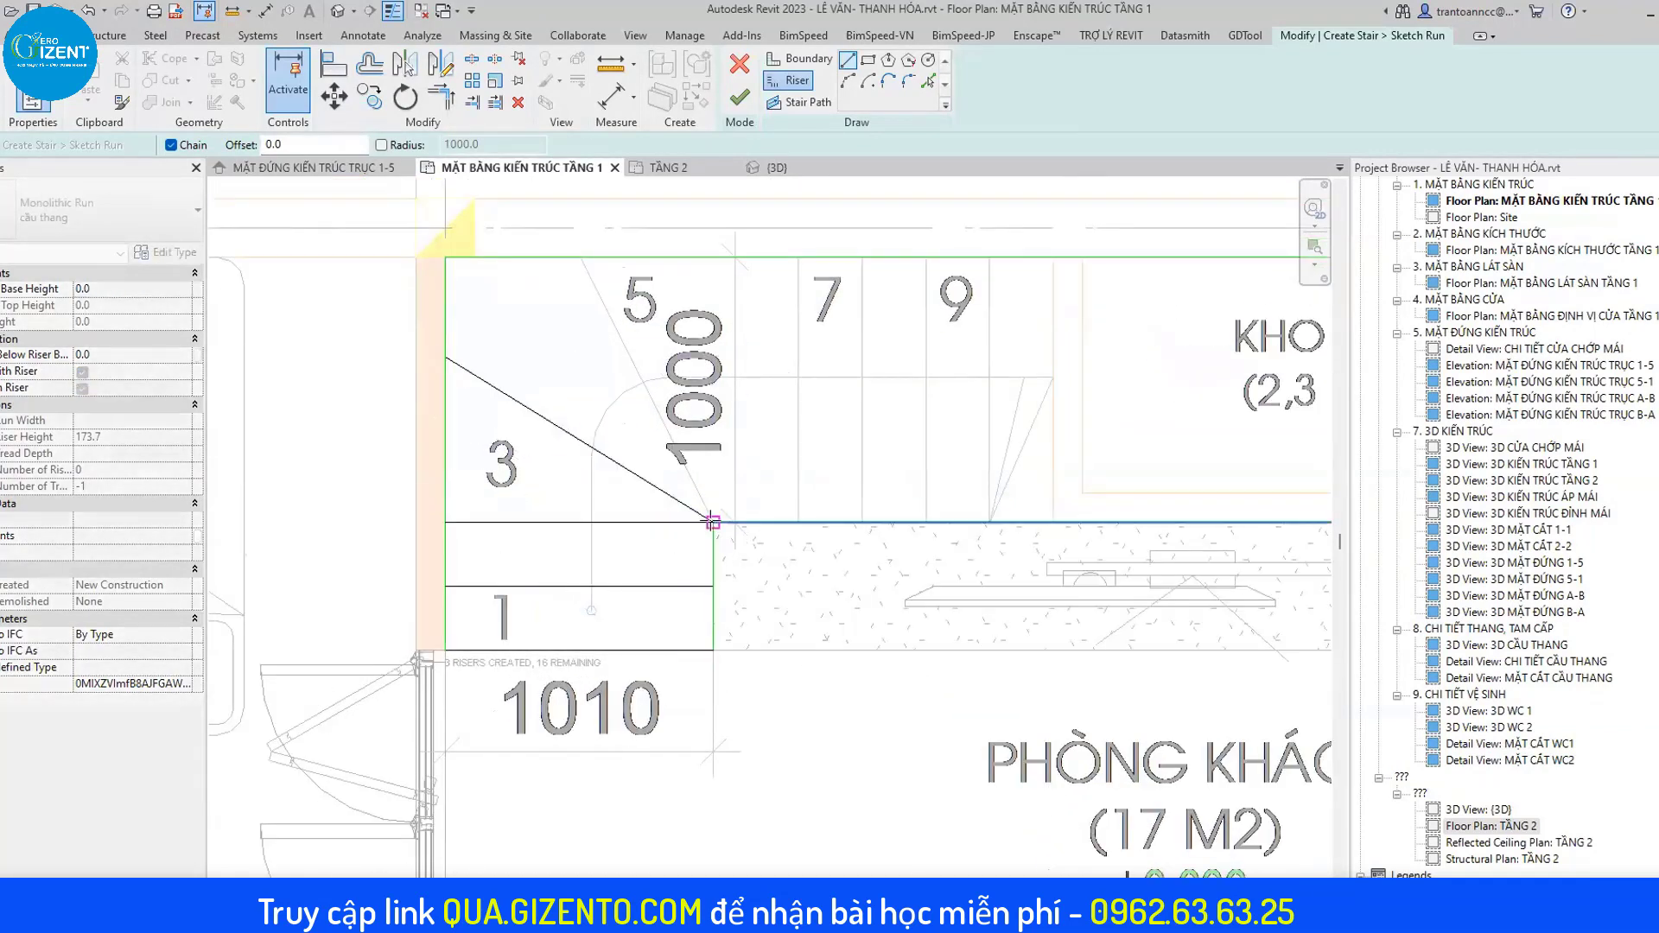
left_click(581, 259)
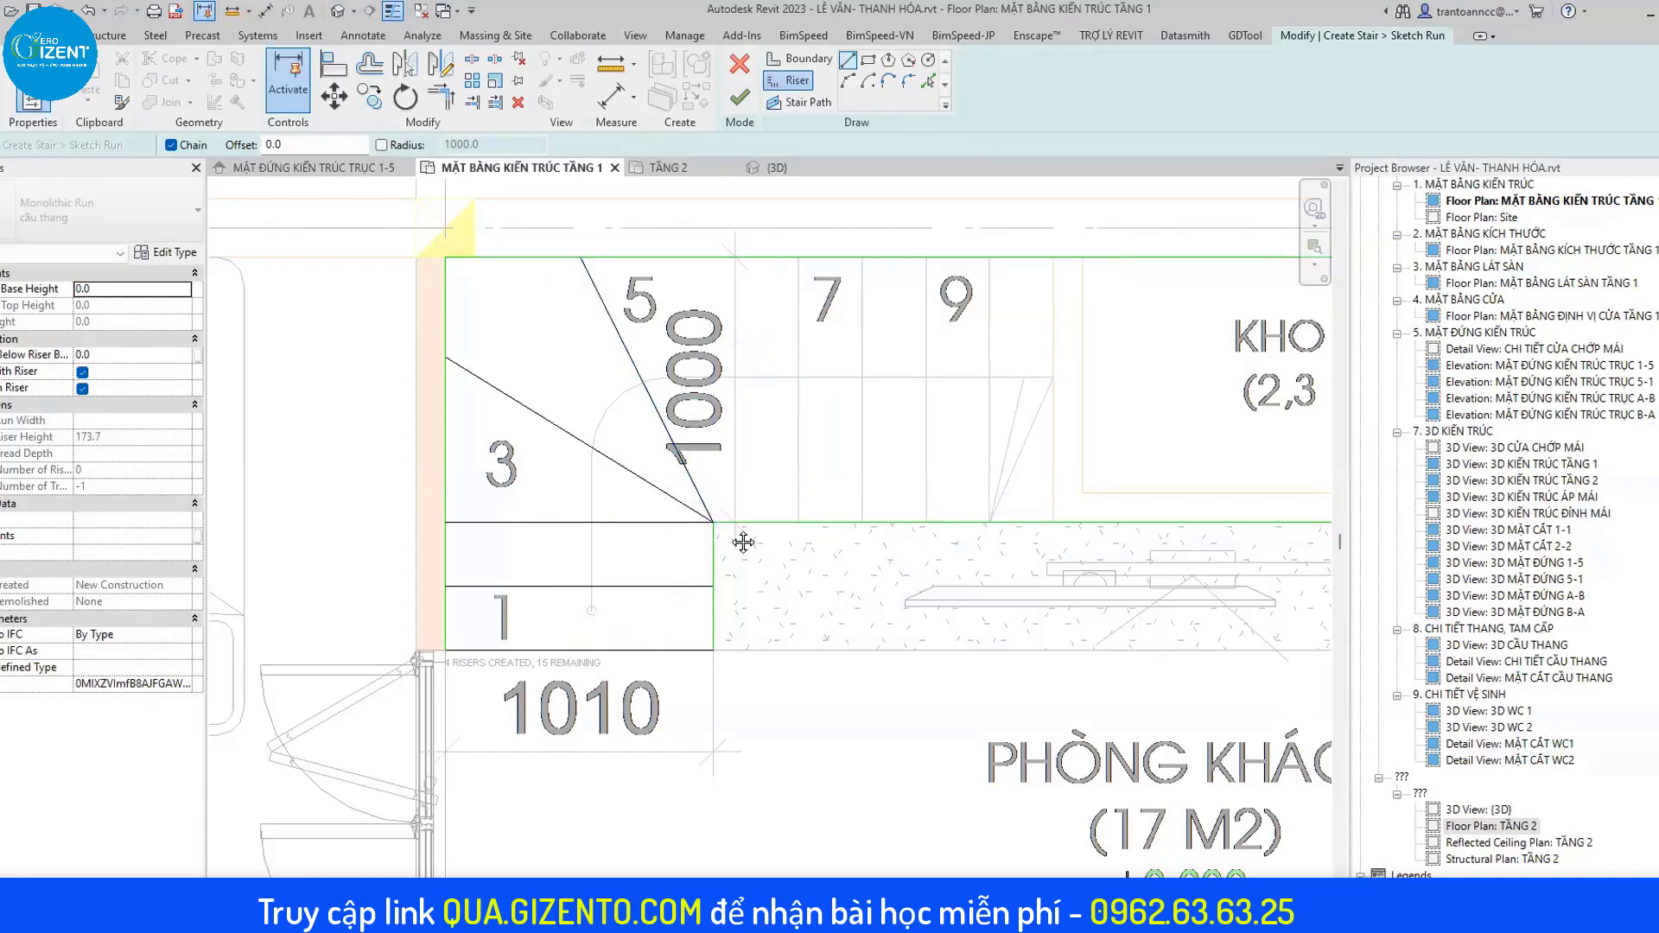
Draw a vertical riser at the landing corner and copy it five times at 240 spacing.
middle_click_drag(743, 542, 704, 557)
left_click(696, 537)
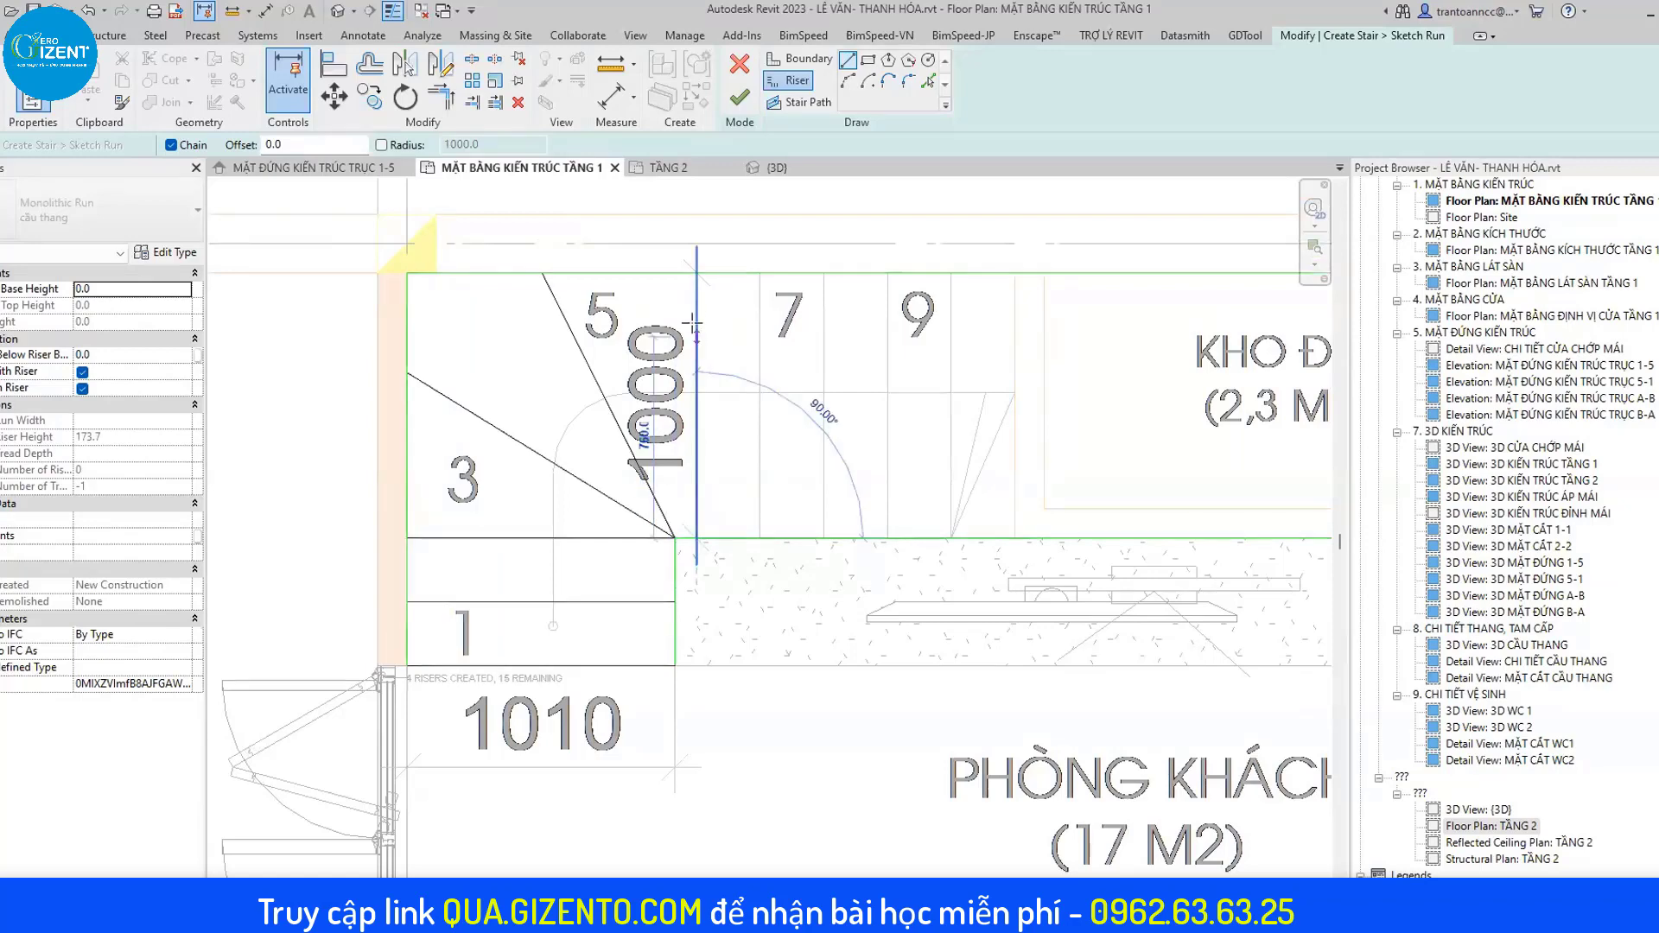
left_click(698, 274)
key("Escape")
key("Escape")
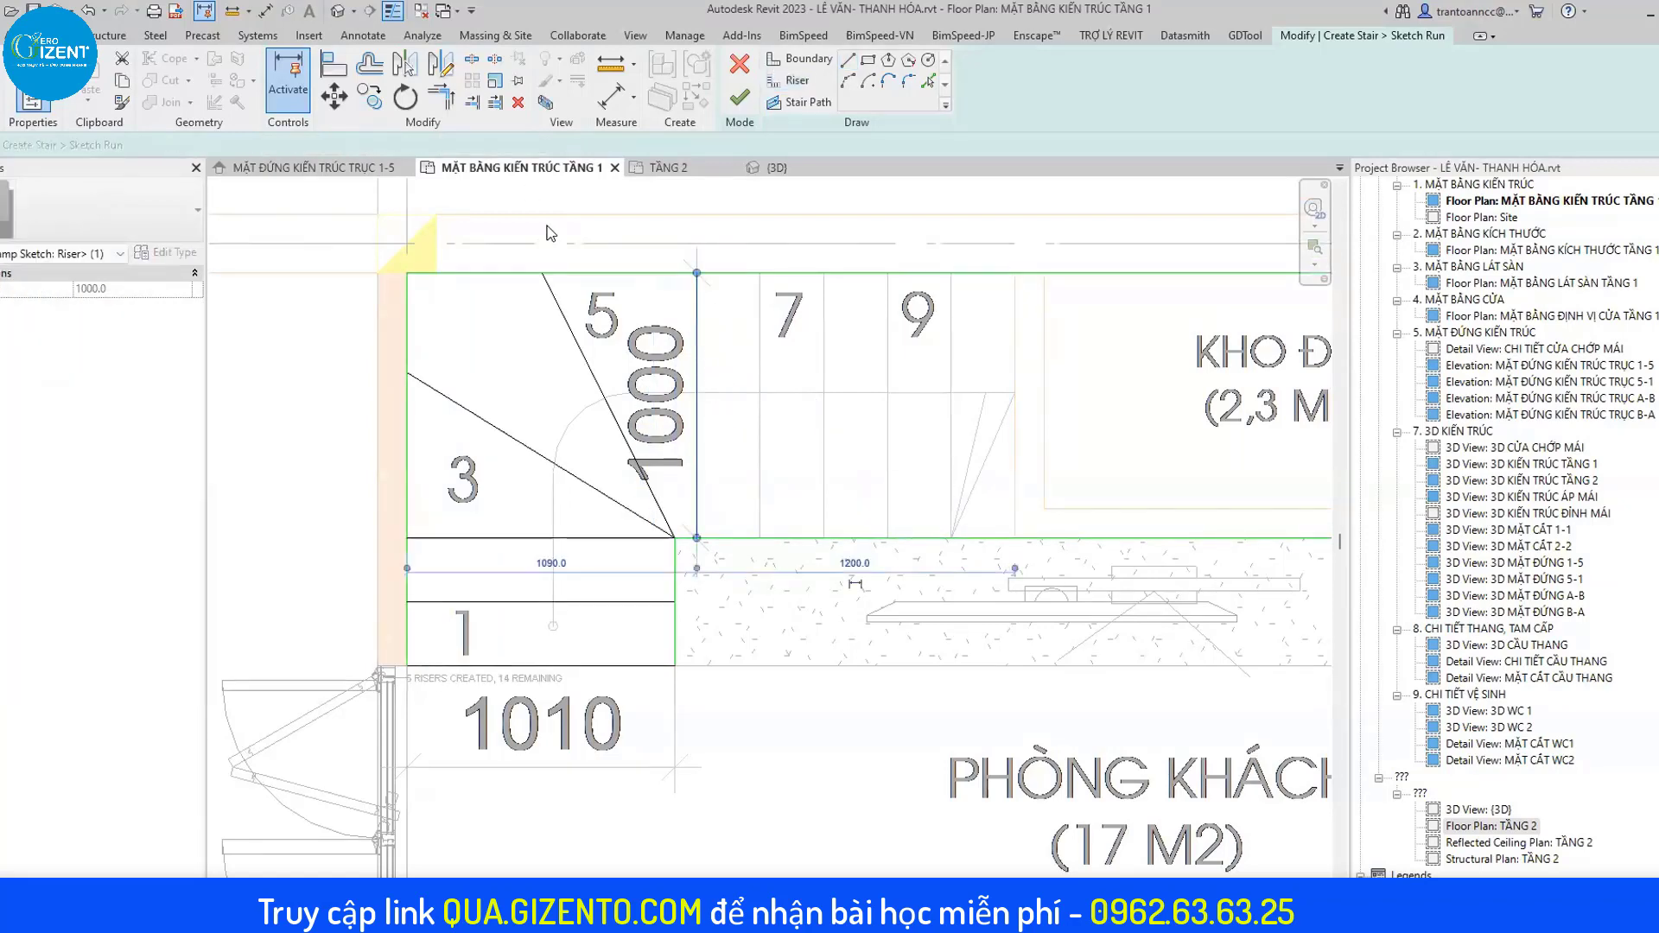
left_click(374, 102)
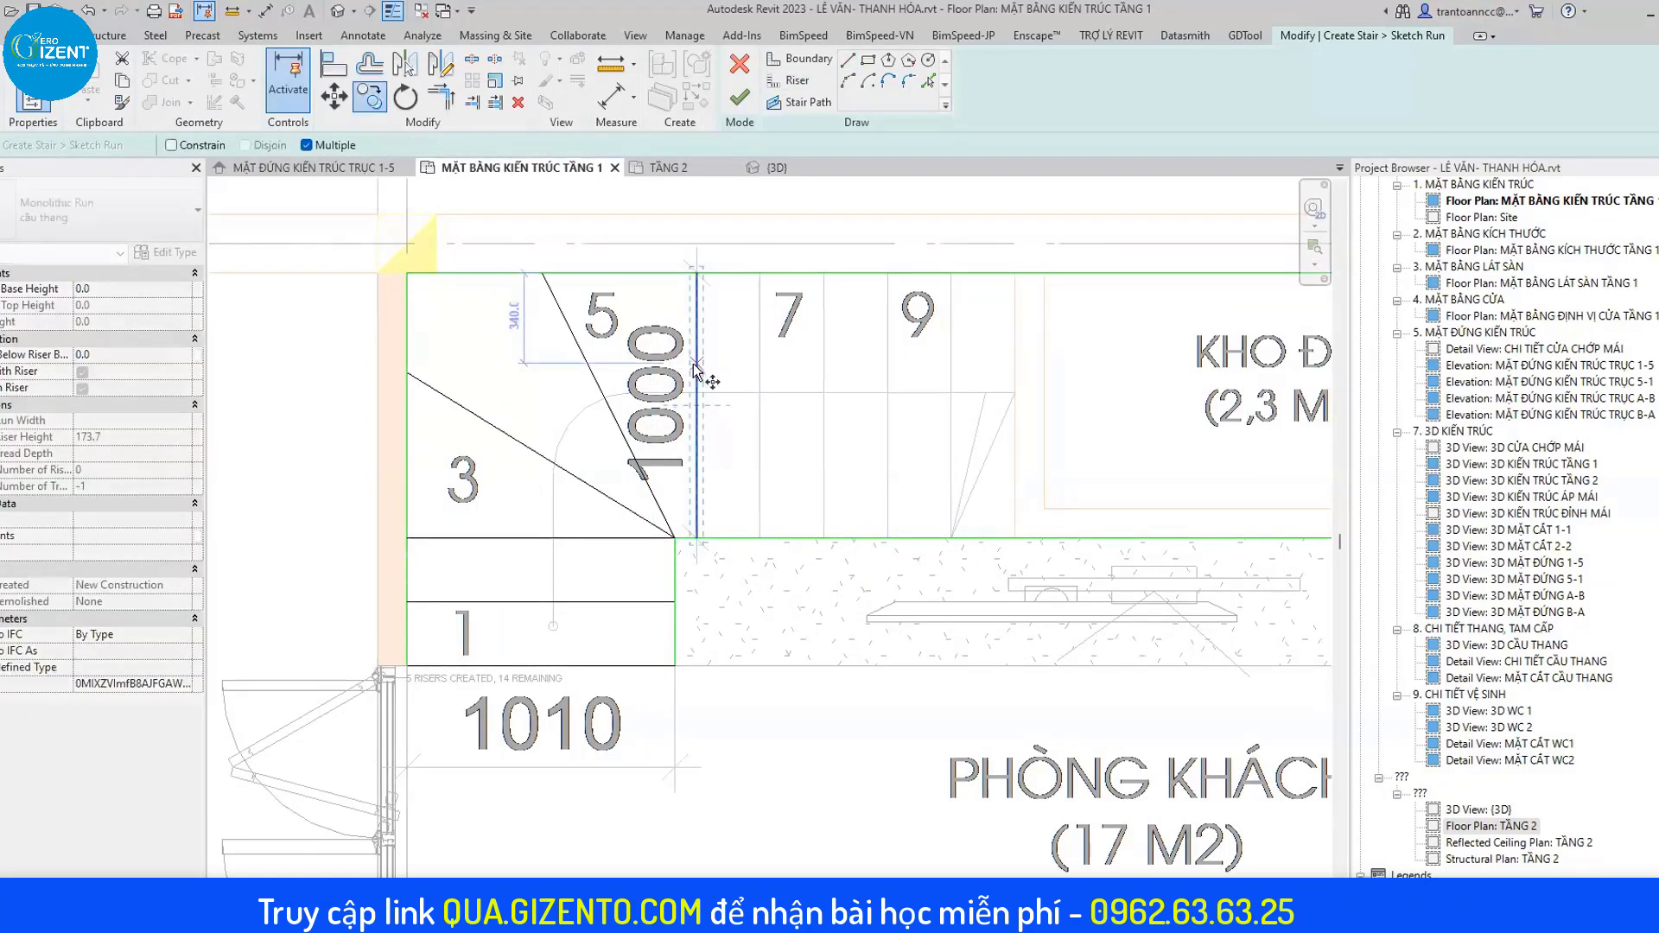
left_click(697, 364)
left_click(759, 364)
left_click(824, 364)
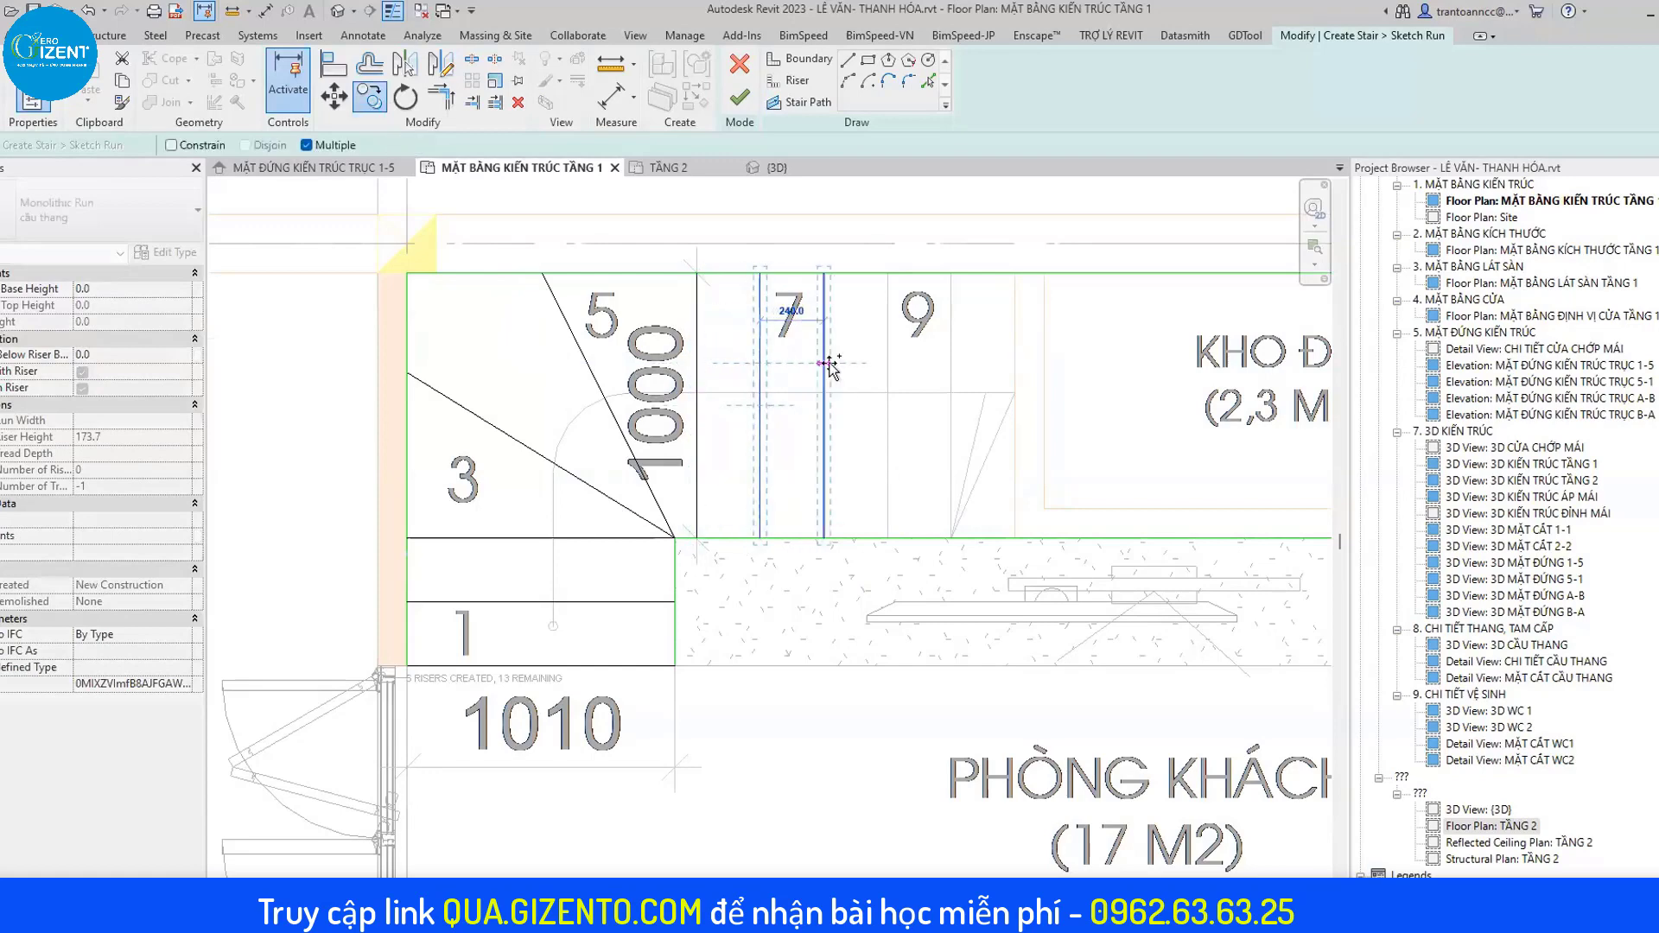
left_click(887, 364)
left_click(951, 364)
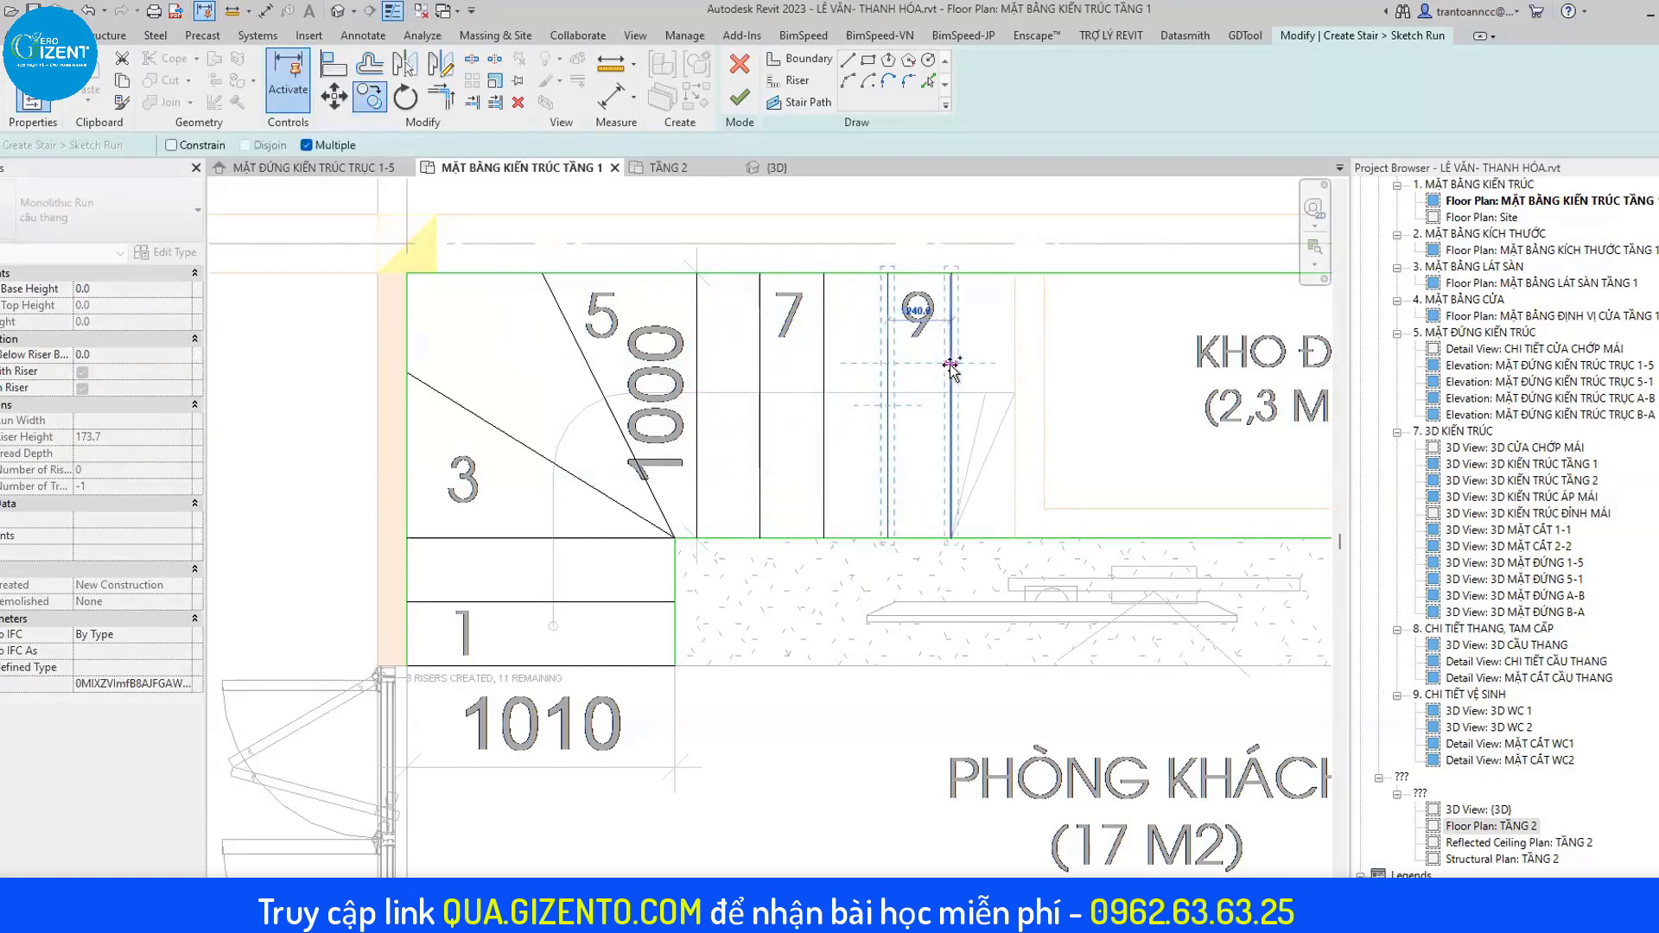
left_click(1014, 363)
key("r")
key("o")
mouse_move(669, 168)
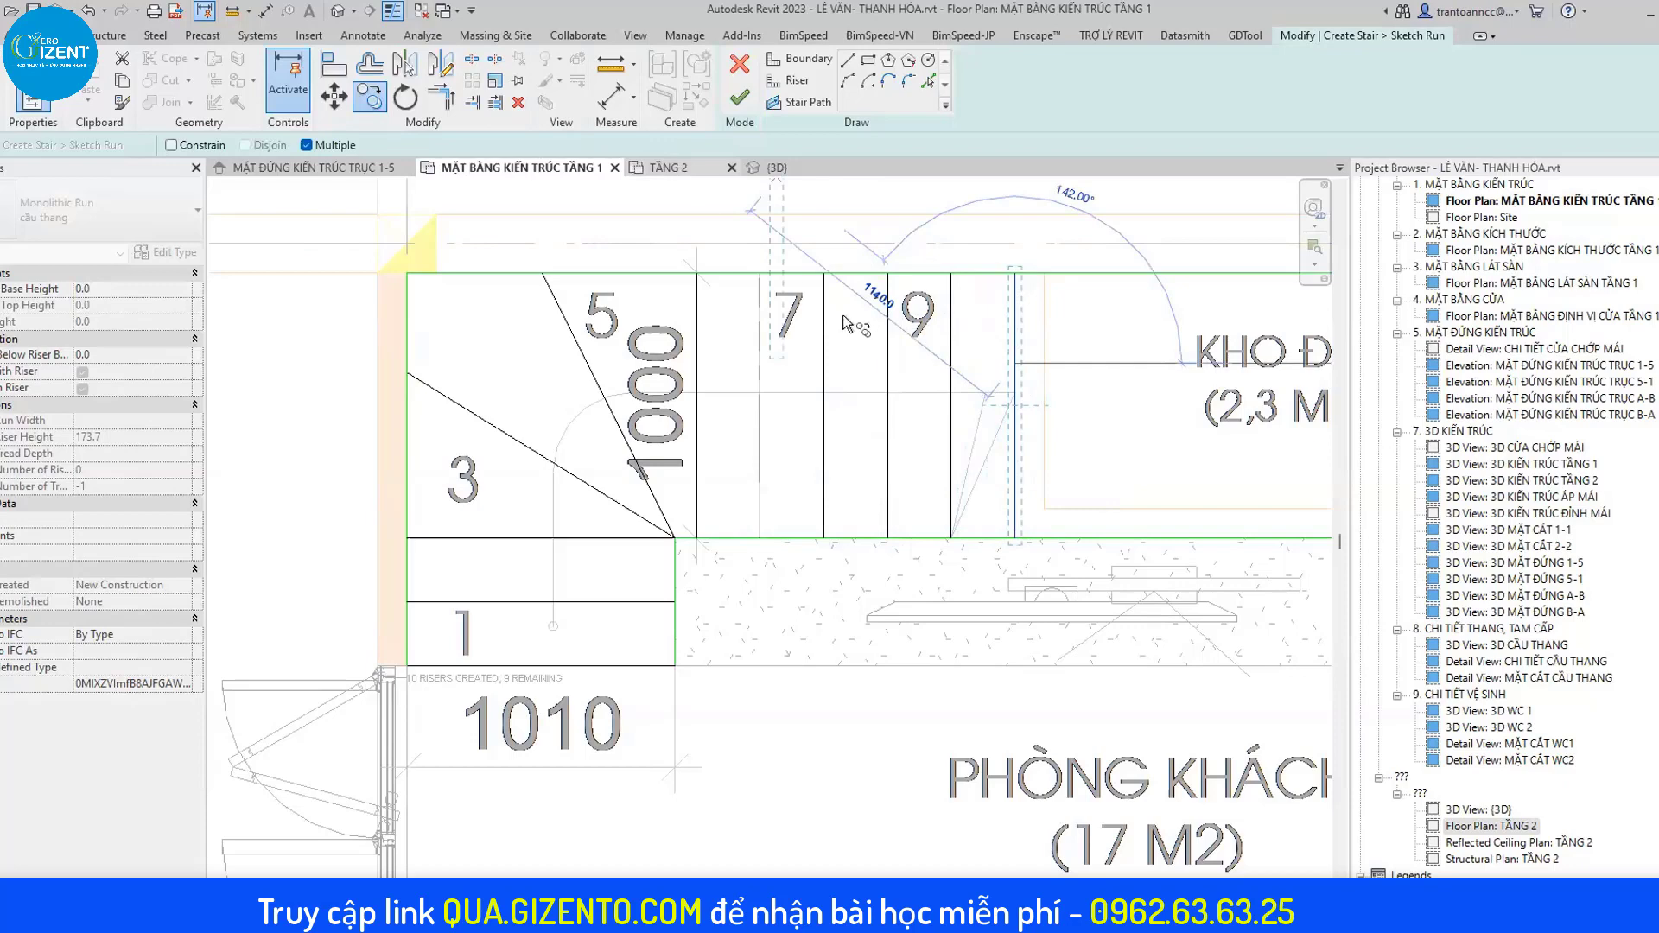
Copy a TẦNG 2 riser repeatedly along the run up to step 19, then return to the TẦNG 1 plan.
scroll(617, 375, "up", 1)
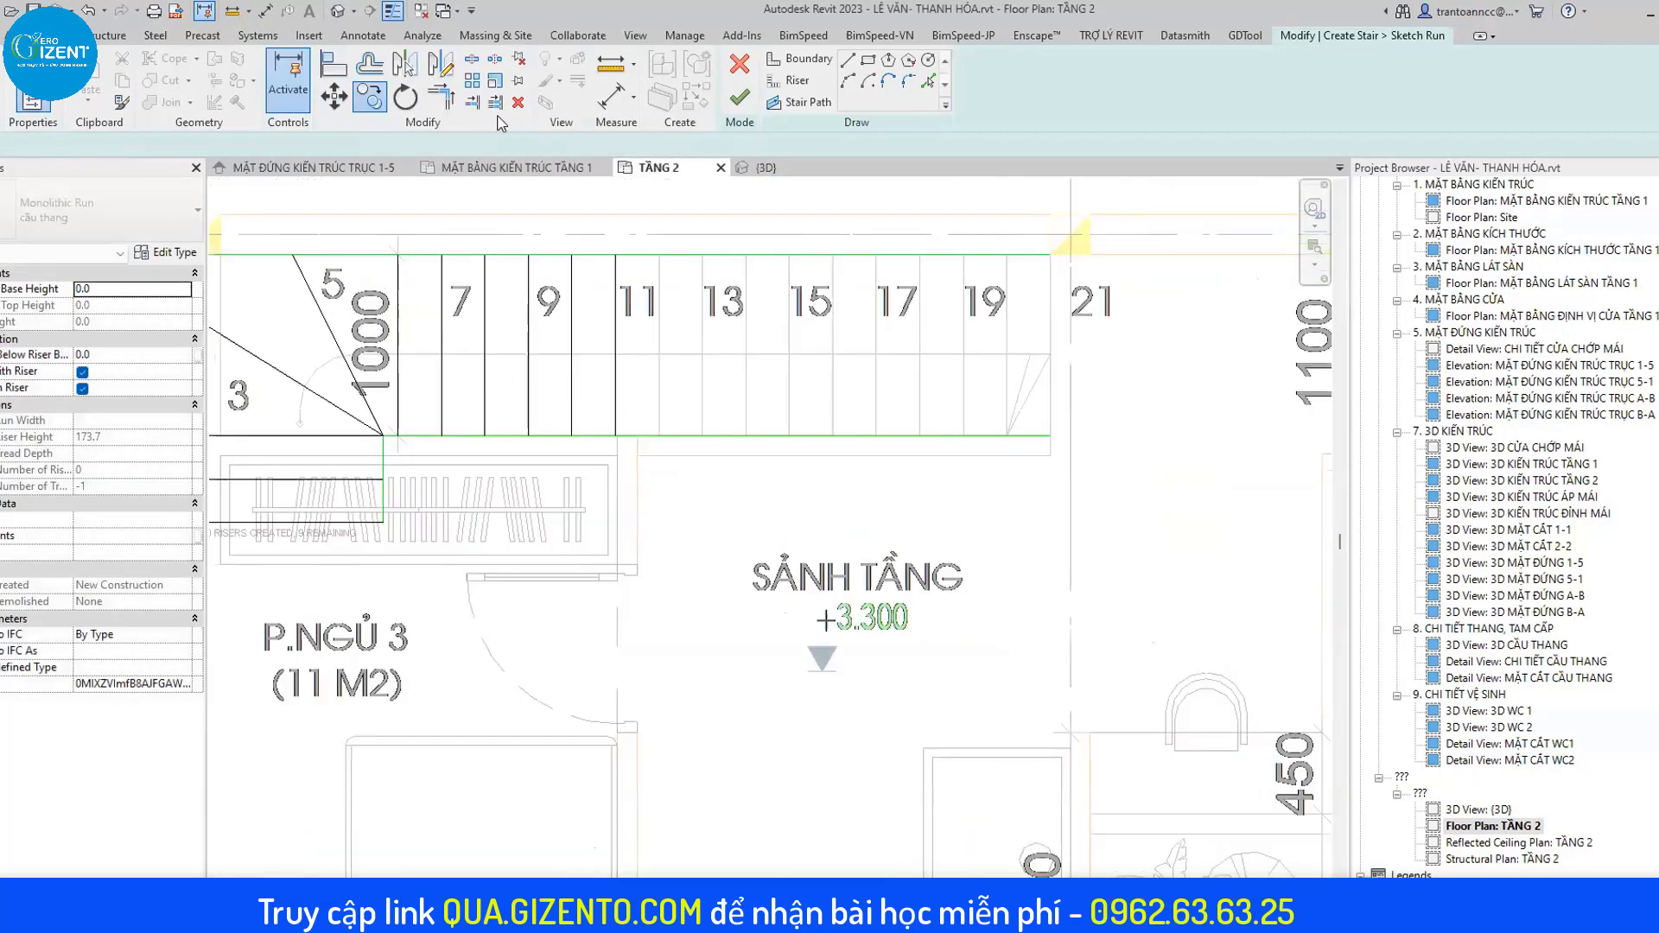
left_click(615, 372)
left_click(370, 98)
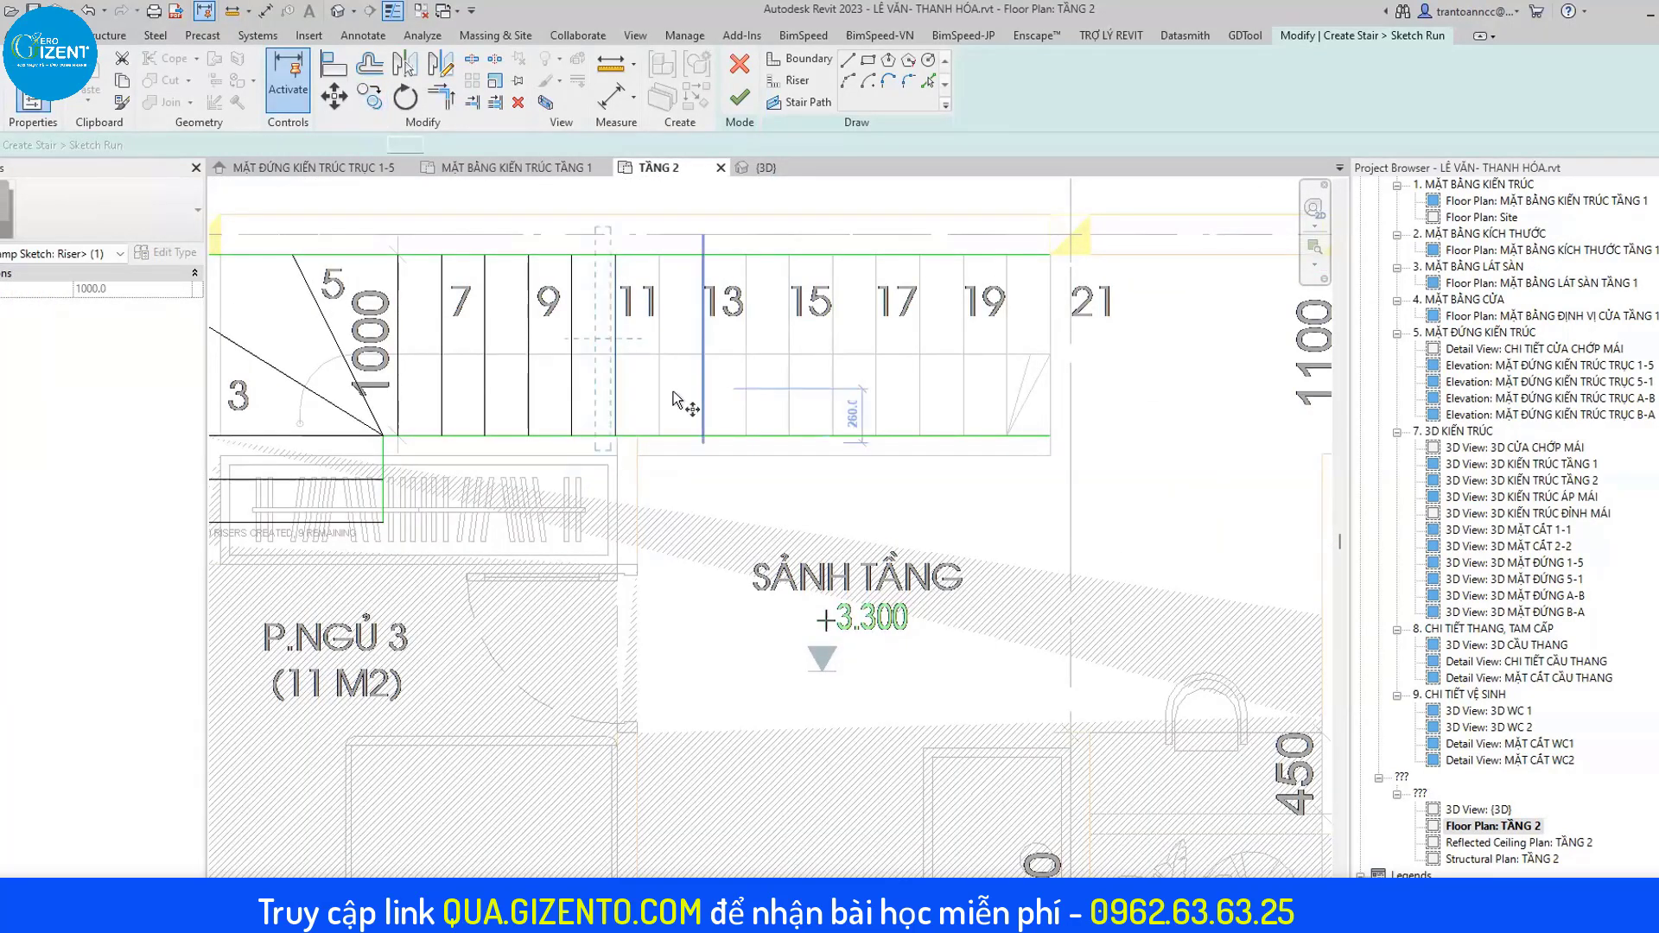
scroll(597, 385, "up", 1)
left_click(592, 381)
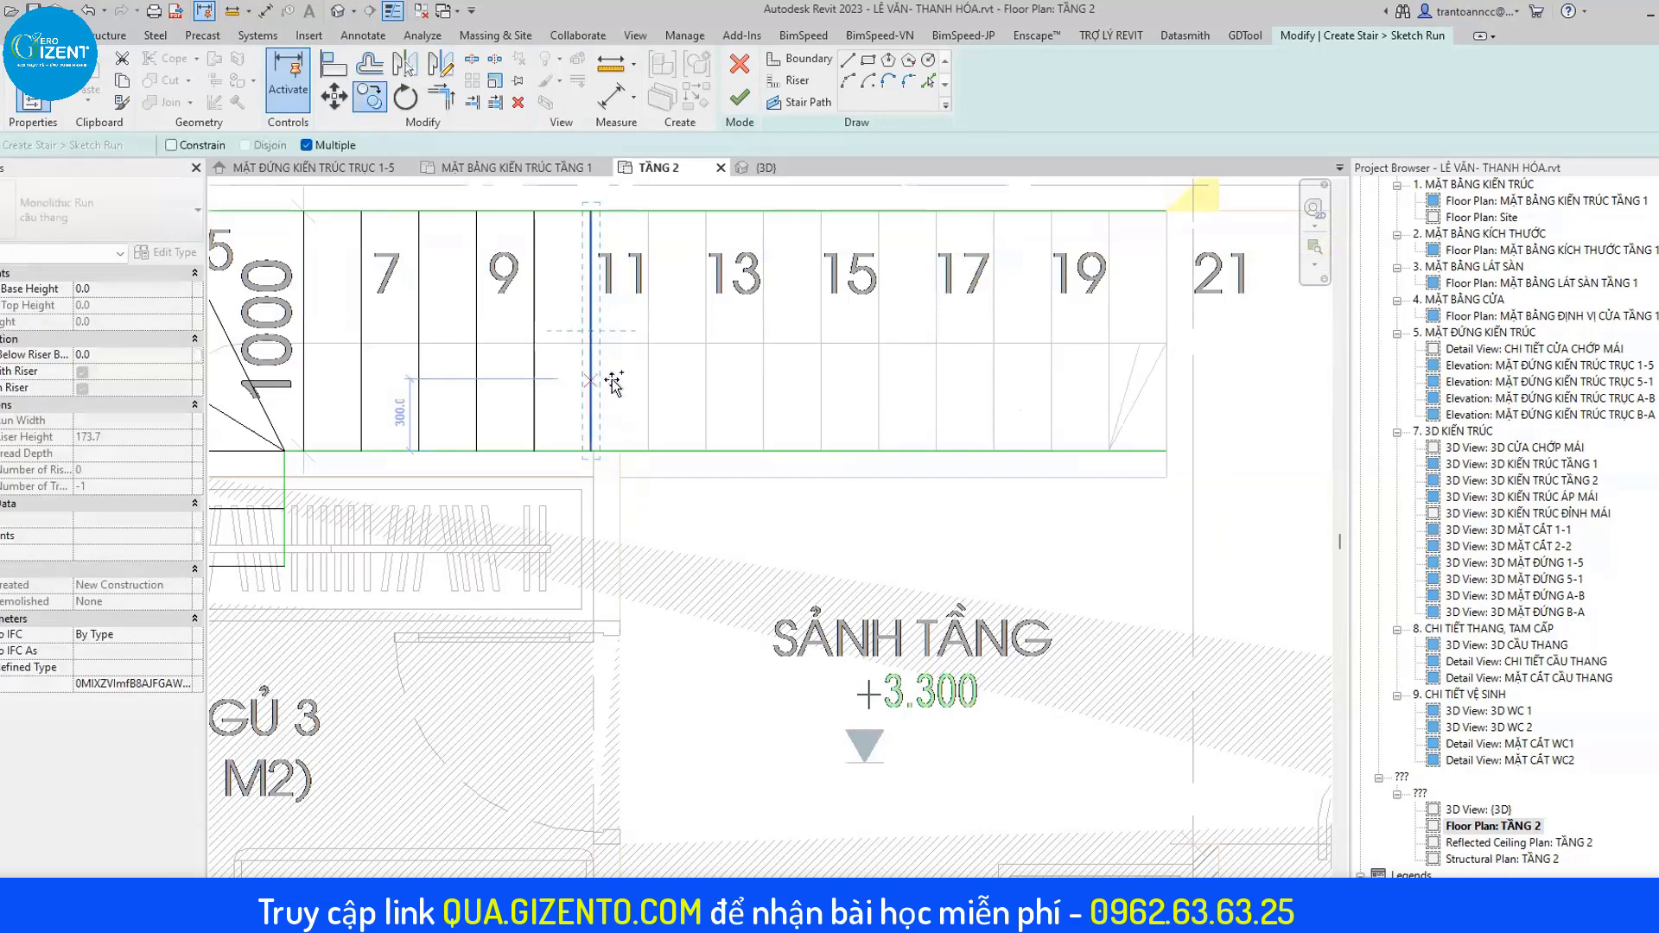
left_click(705, 378)
left_click(763, 378)
left_click(821, 377)
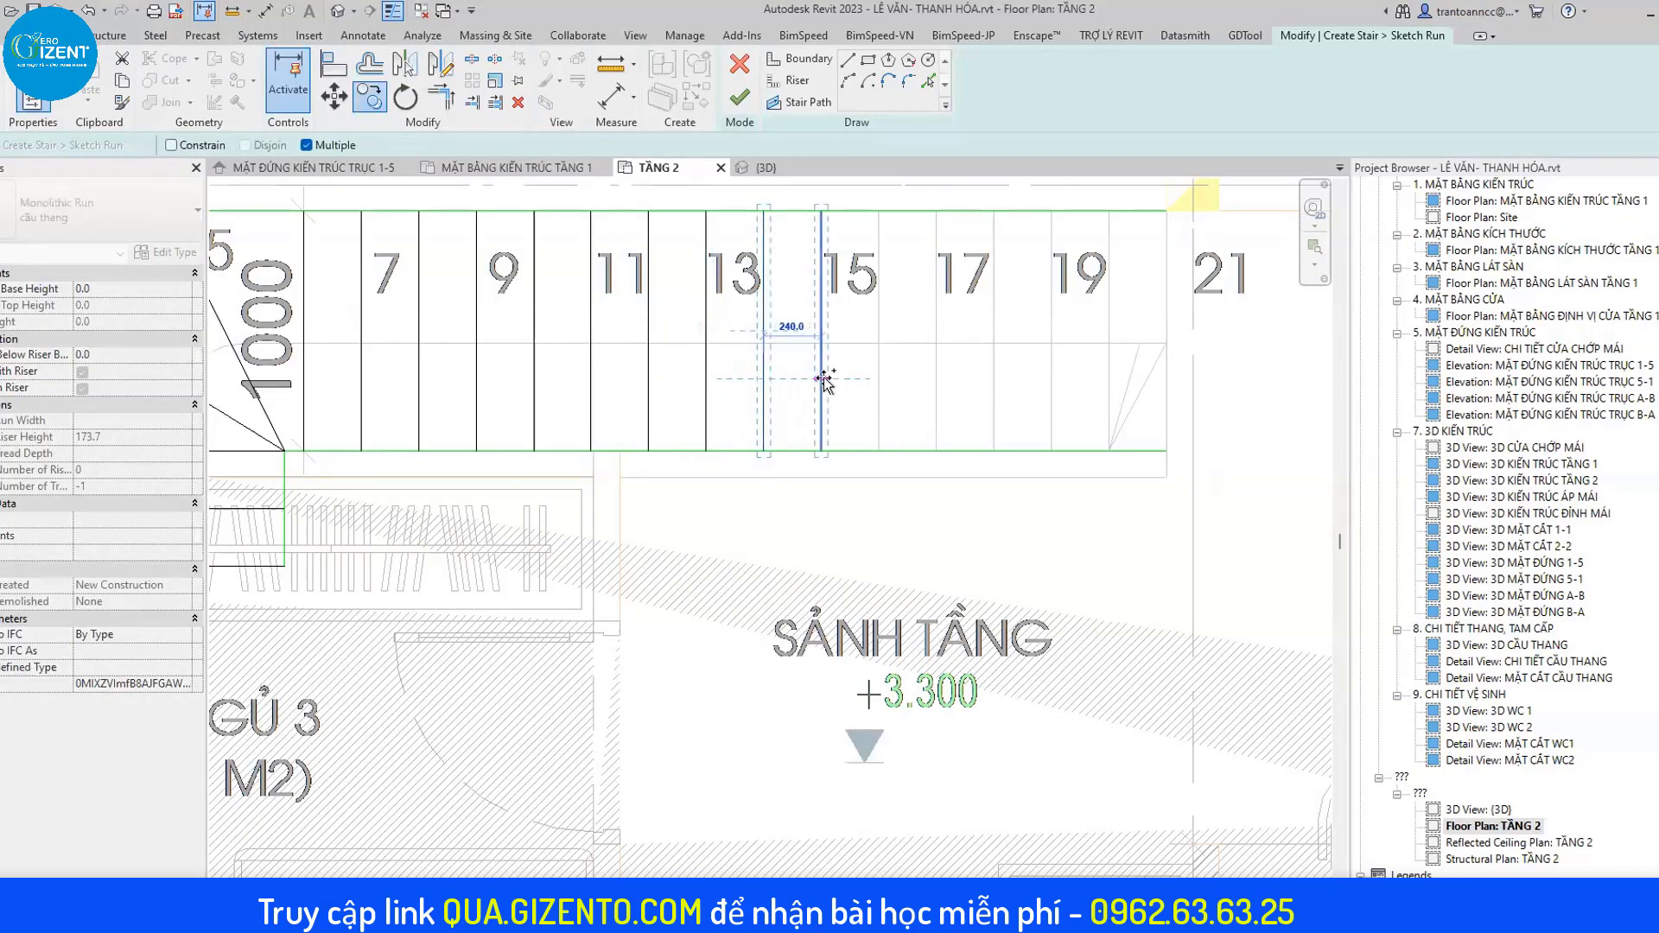
left_click(879, 379)
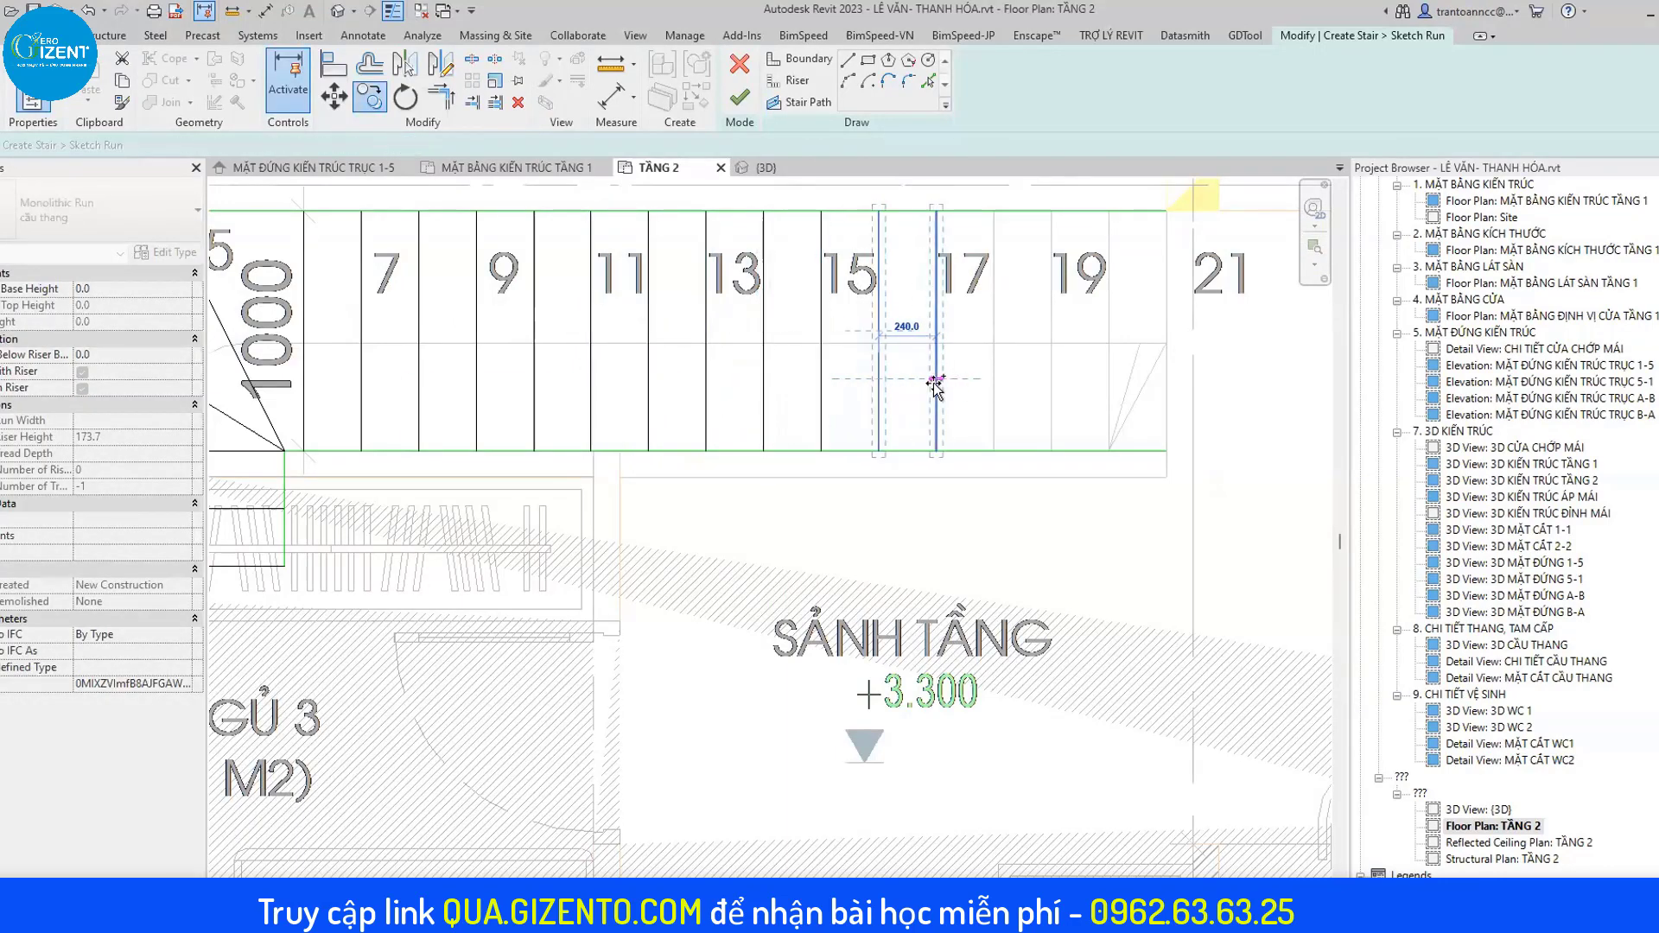
left_click(936, 378)
left_click(994, 378)
left_click(1051, 377)
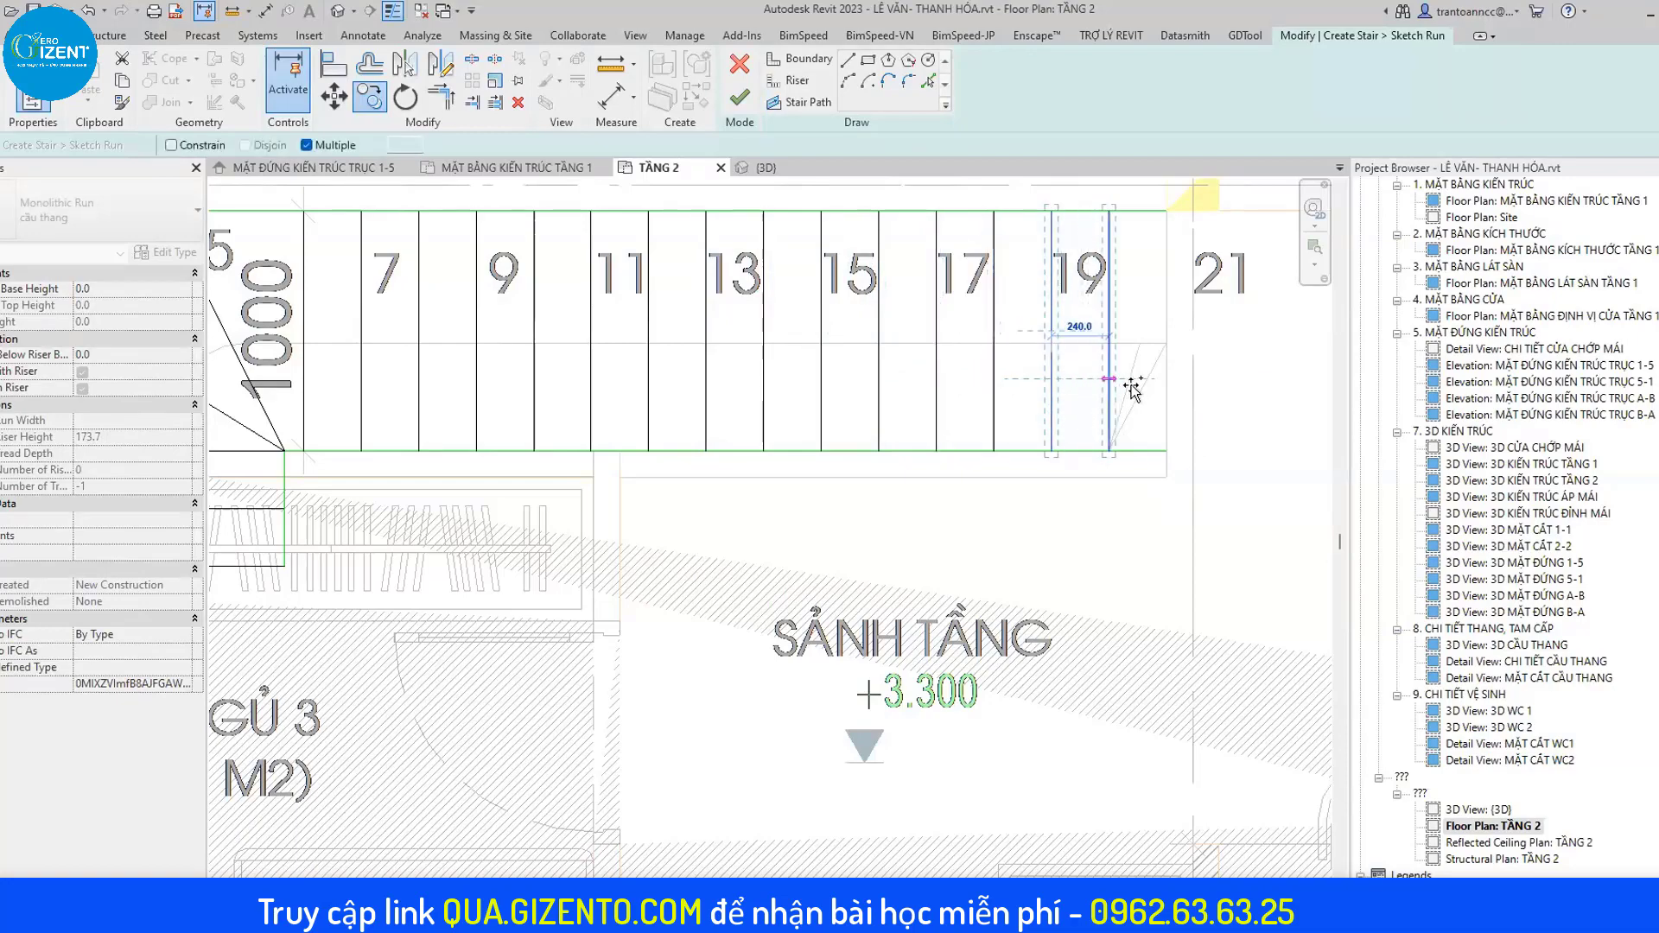
left_click(1128, 388)
key("Escape")
scroll(1115, 402, "down", 1)
scroll(1115, 402, "down", 2)
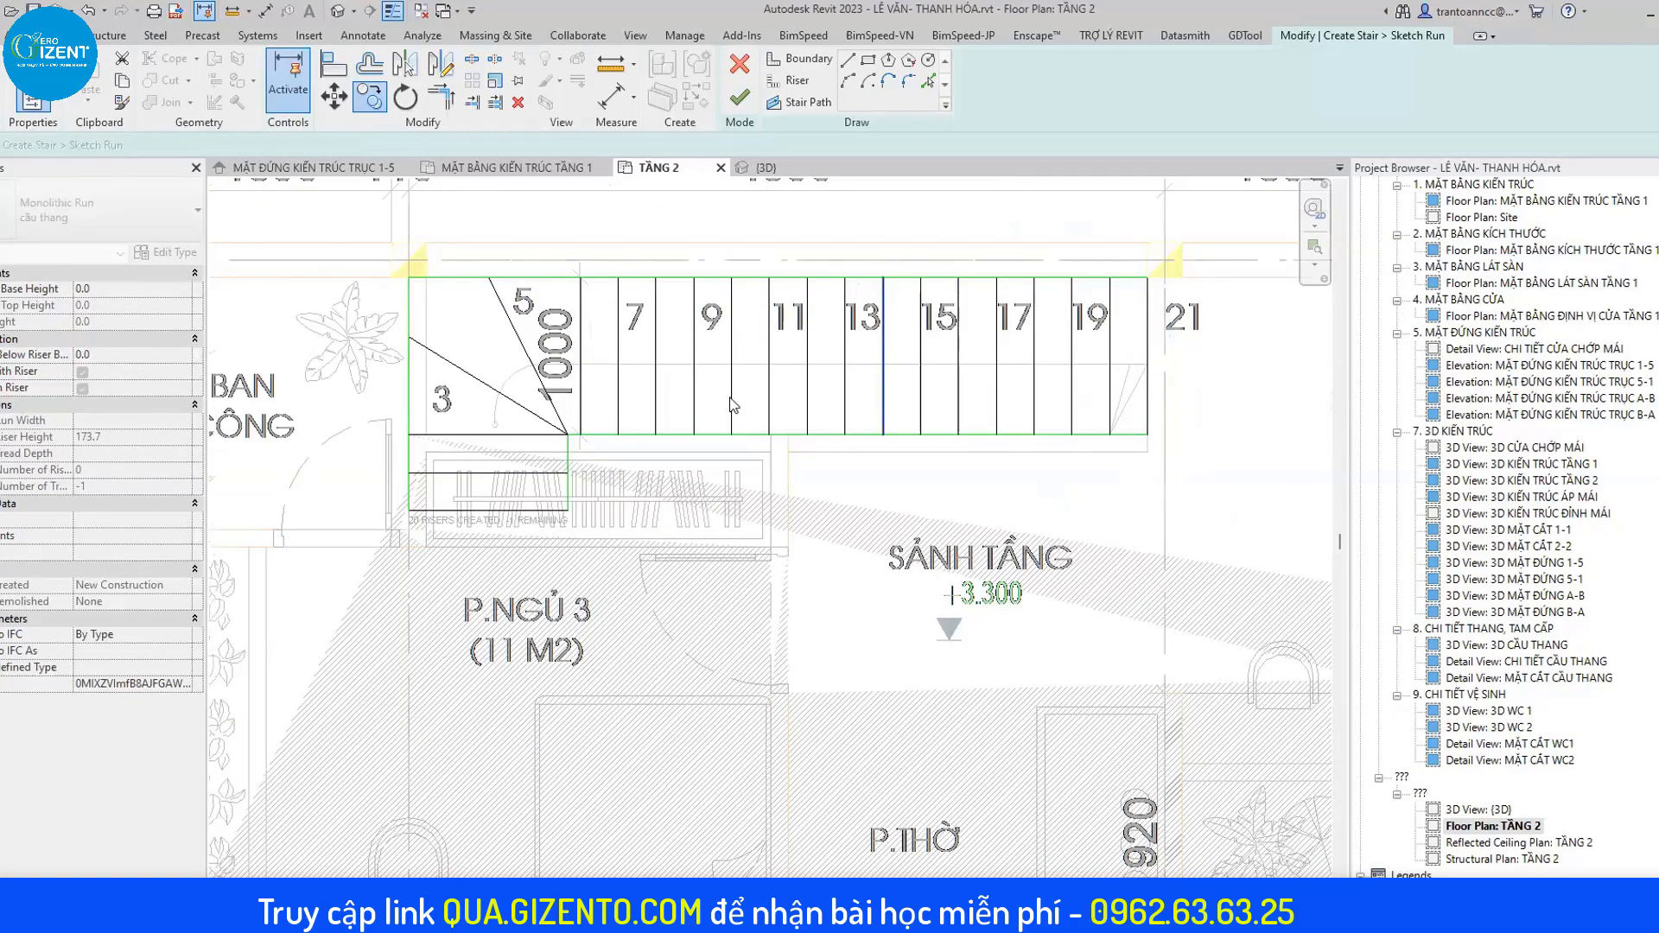
left_click(501, 168)
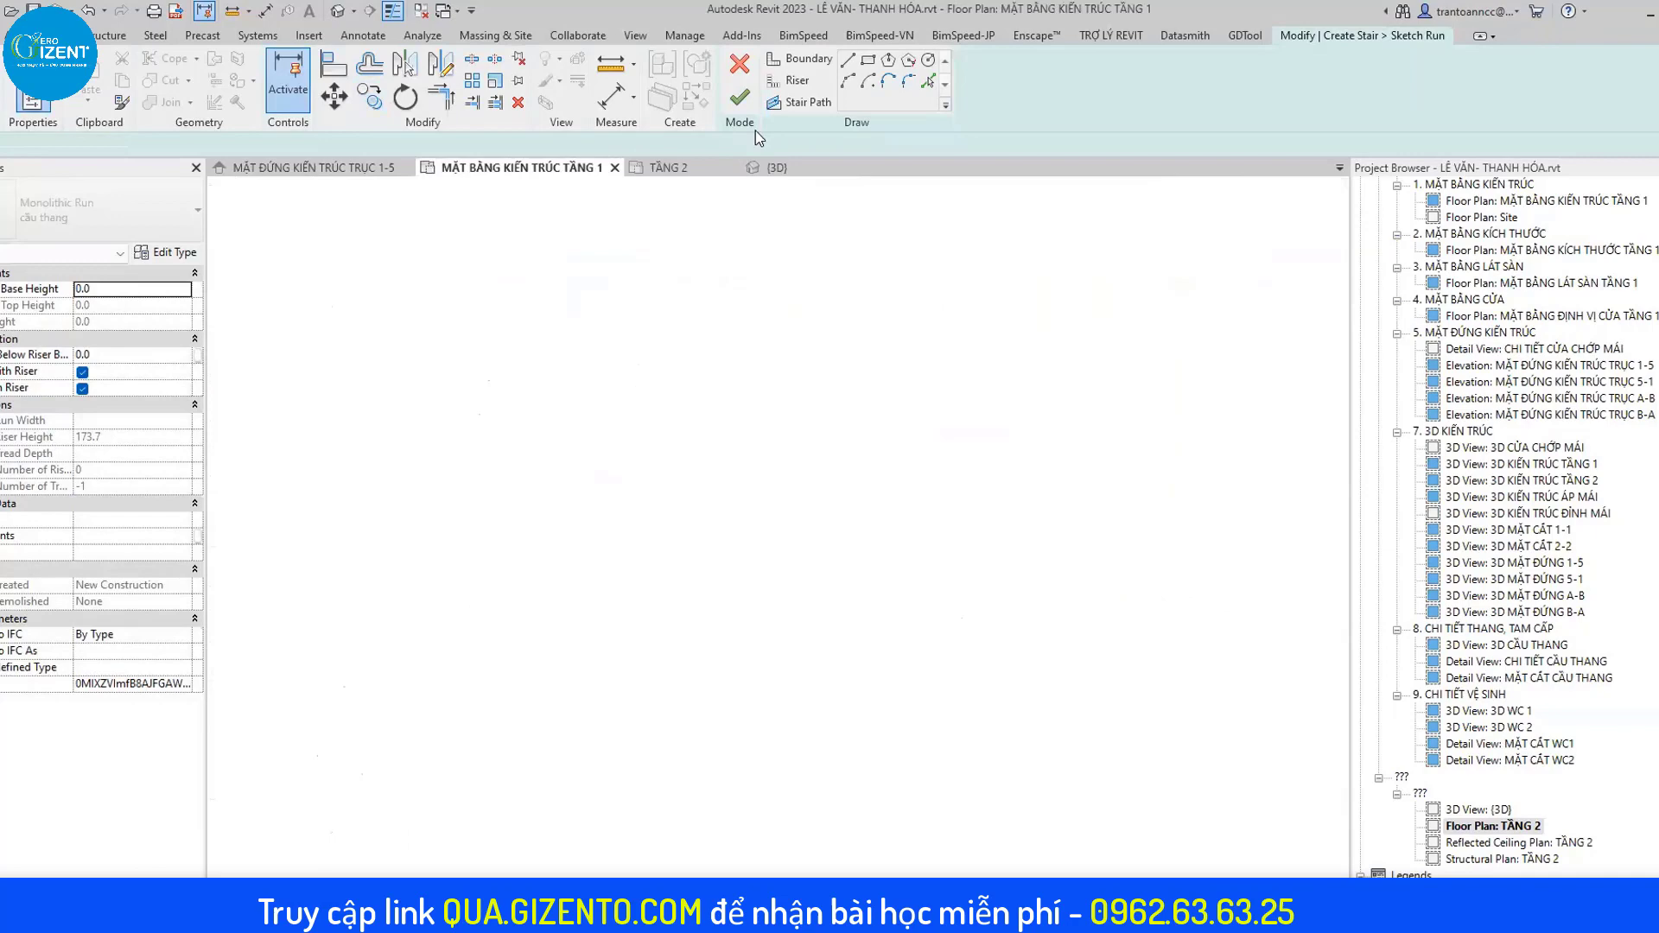
Draw the stair path from the first step upward, then across to the far end of the run.
left_click(791, 102)
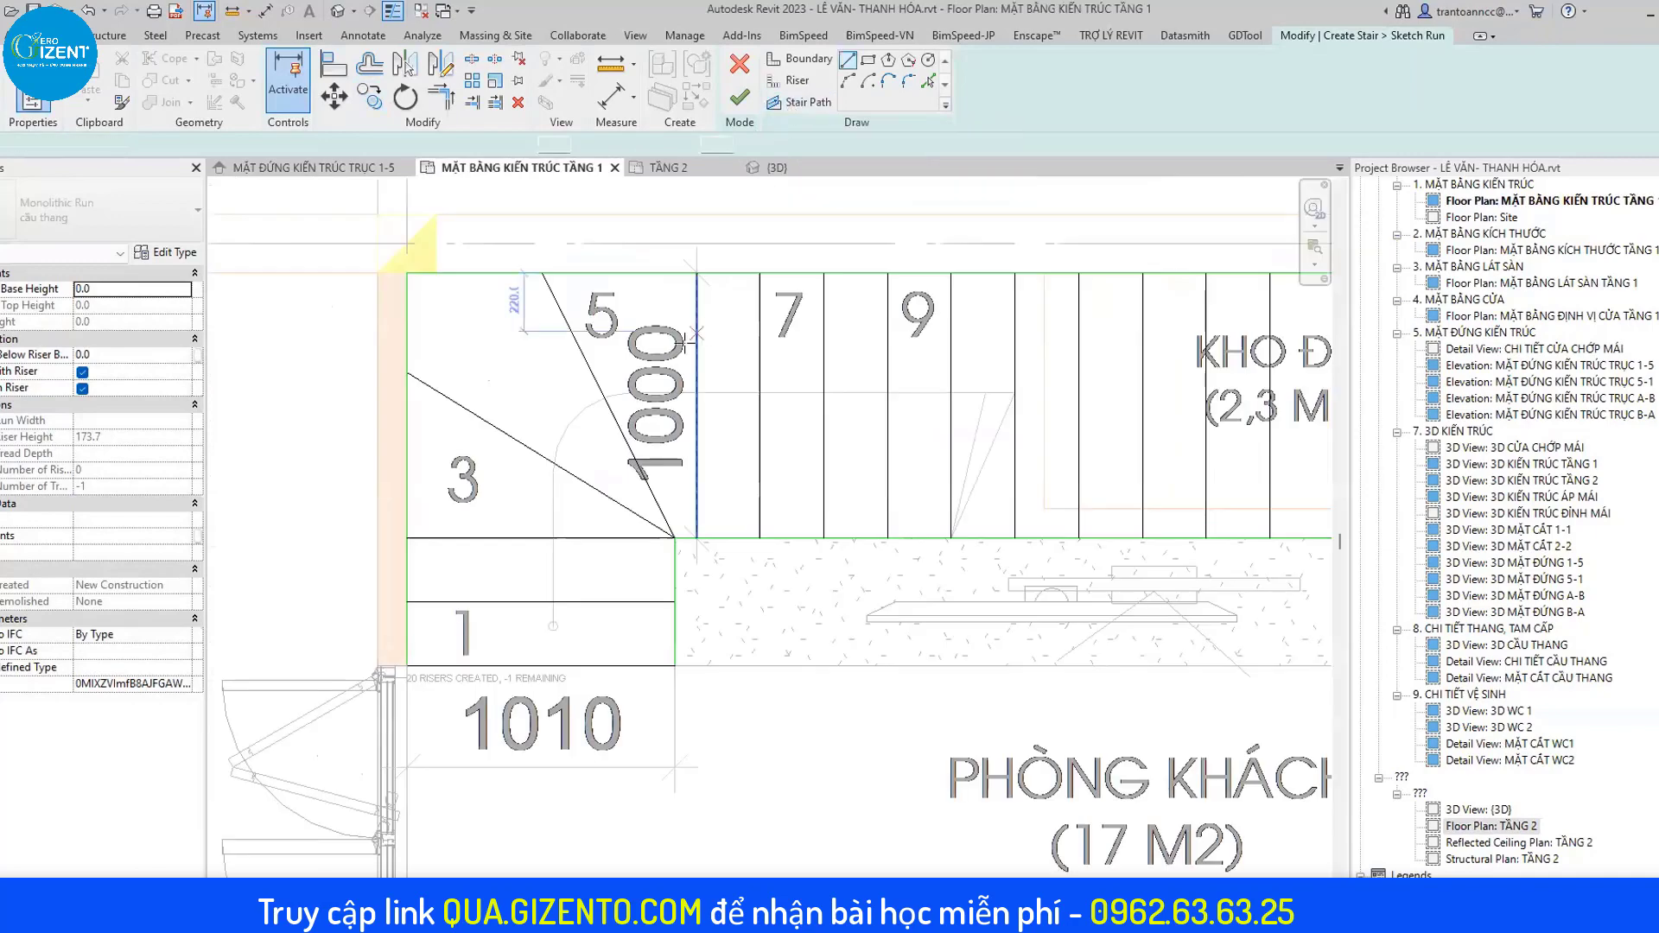
scroll(592, 573, "down", 1)
left_click(550, 620)
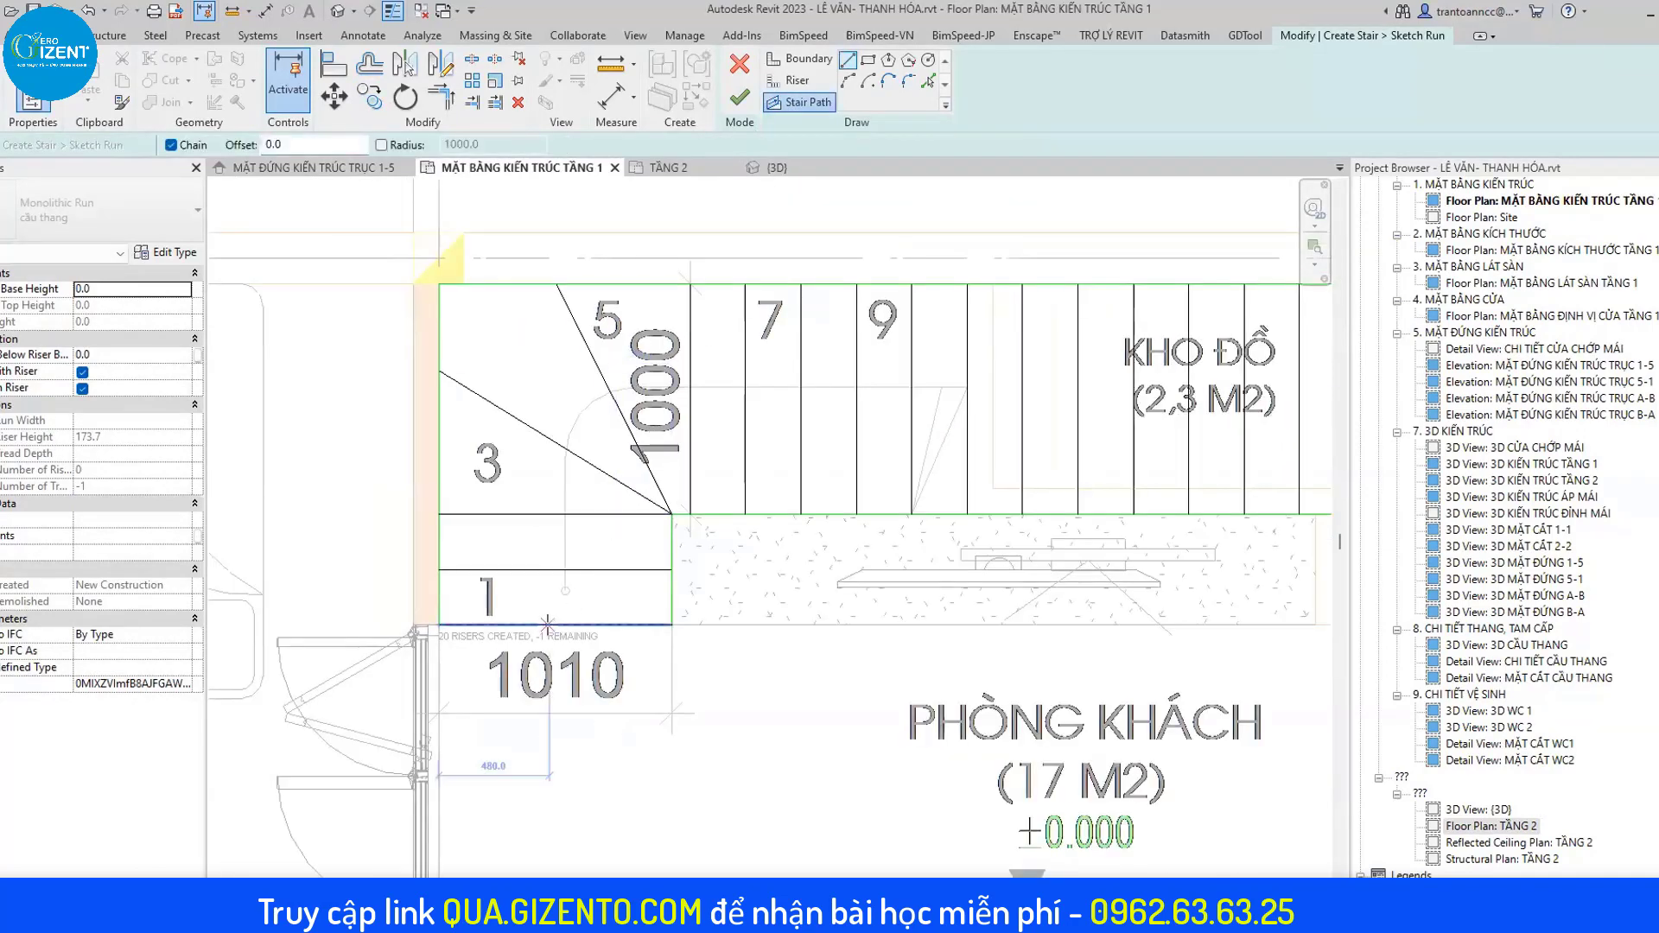
left_click(550, 398)
scroll(890, 415, "down", 1)
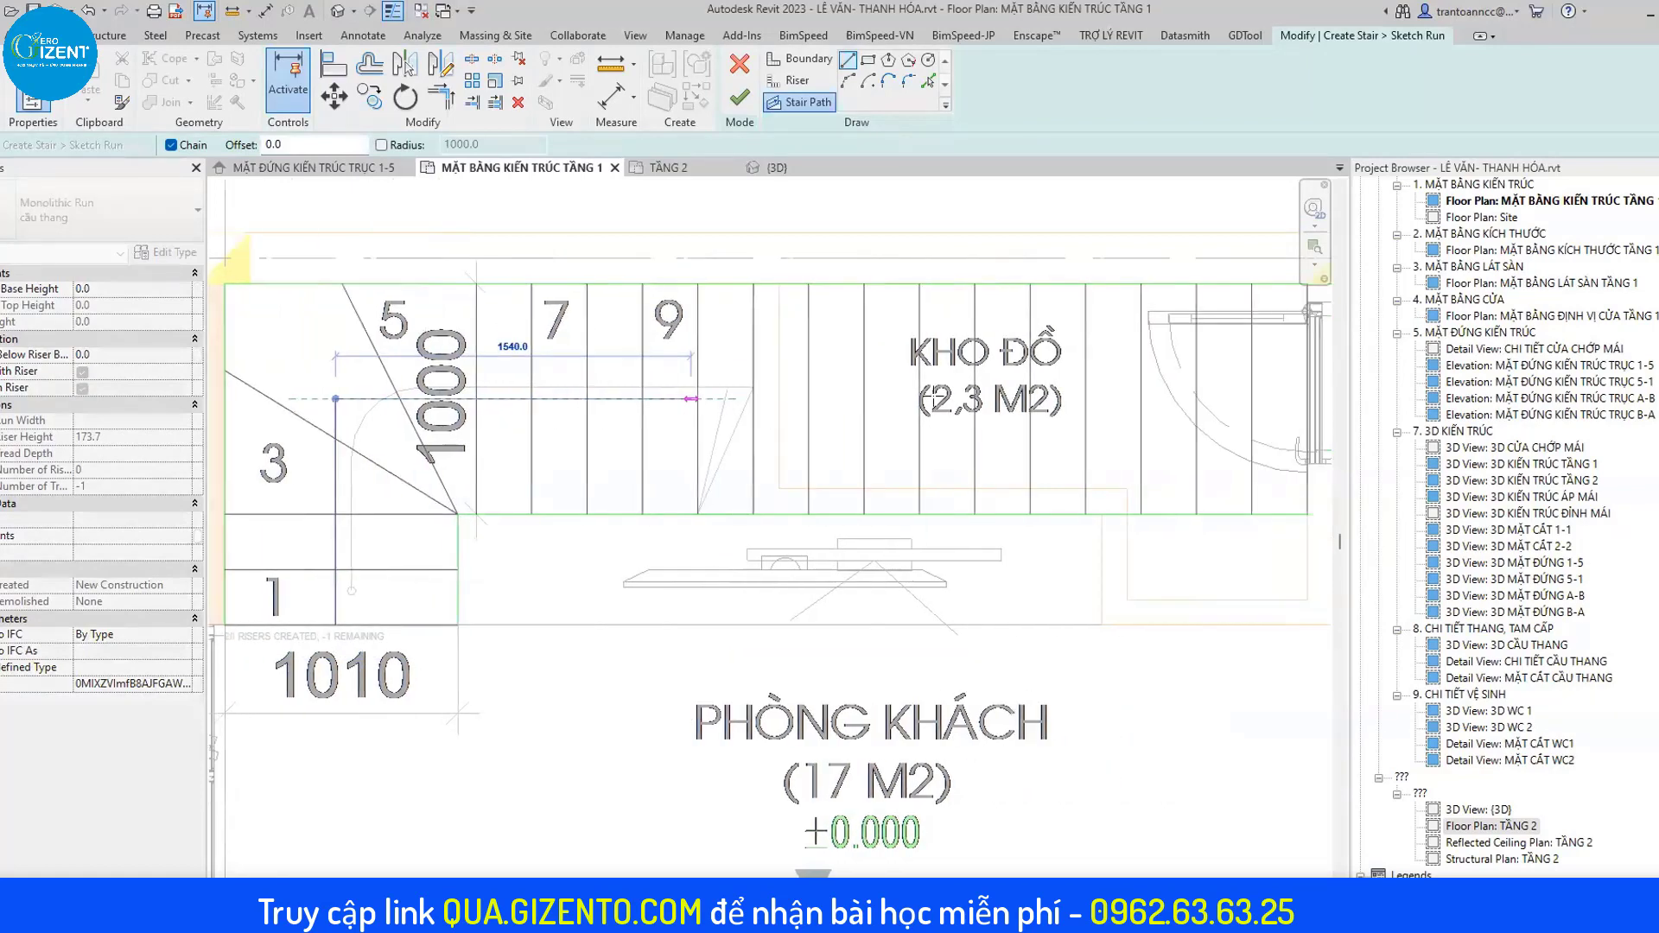
middle_click_drag(890, 415, 682, 415)
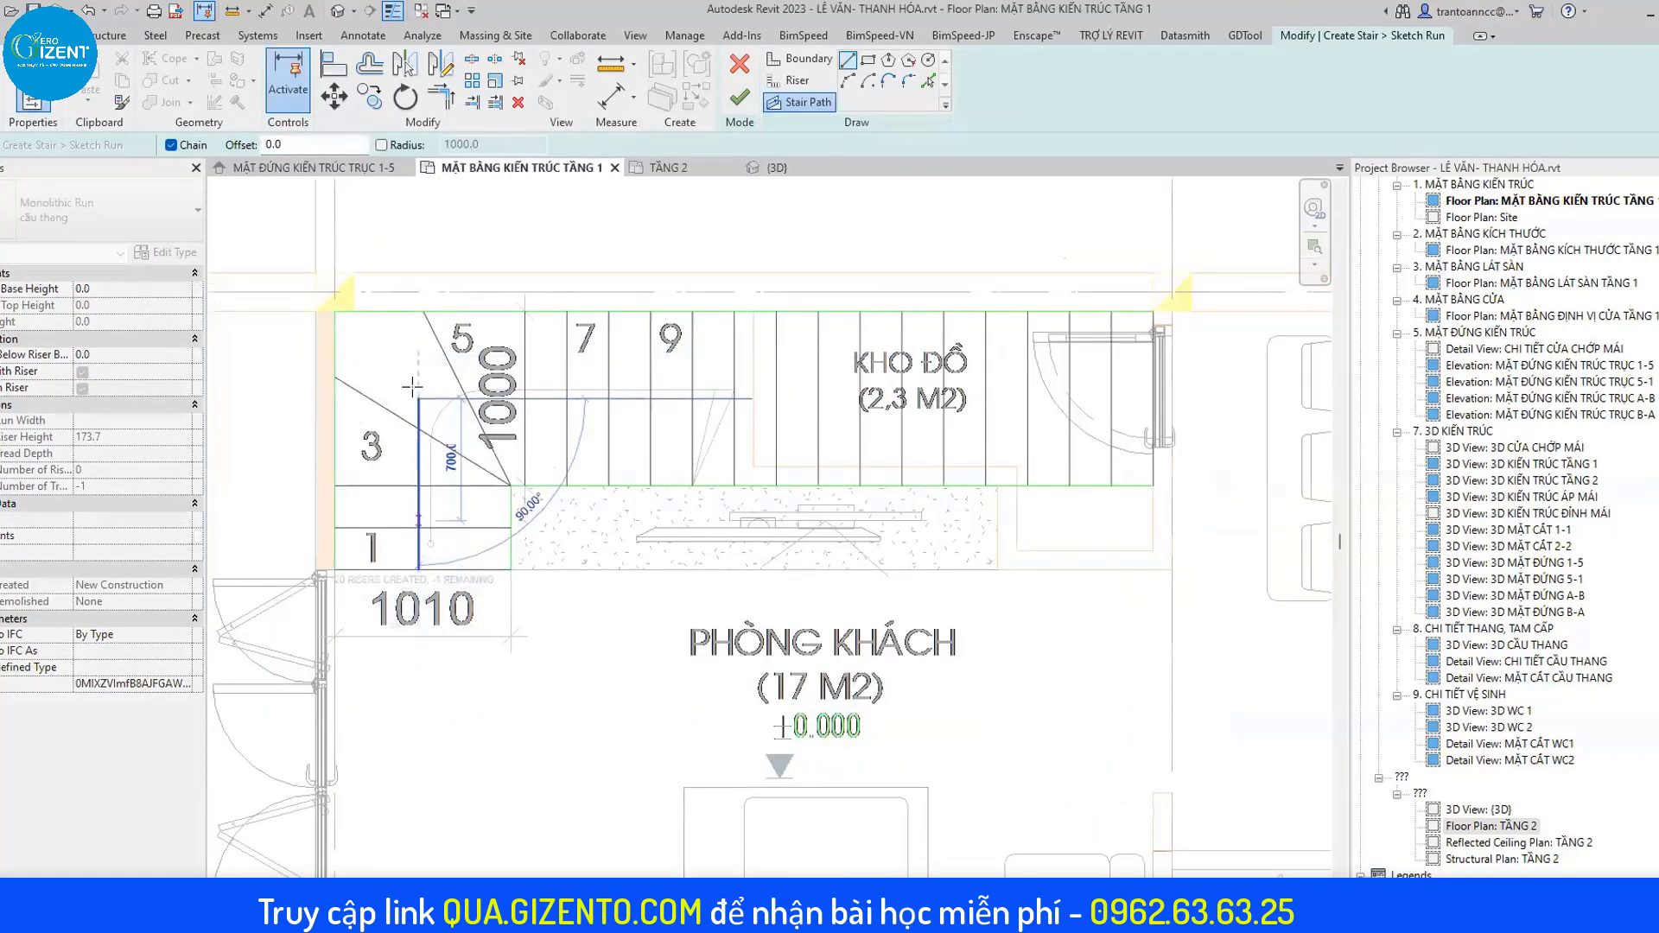
left_click(1014, 398)
key("Escape")
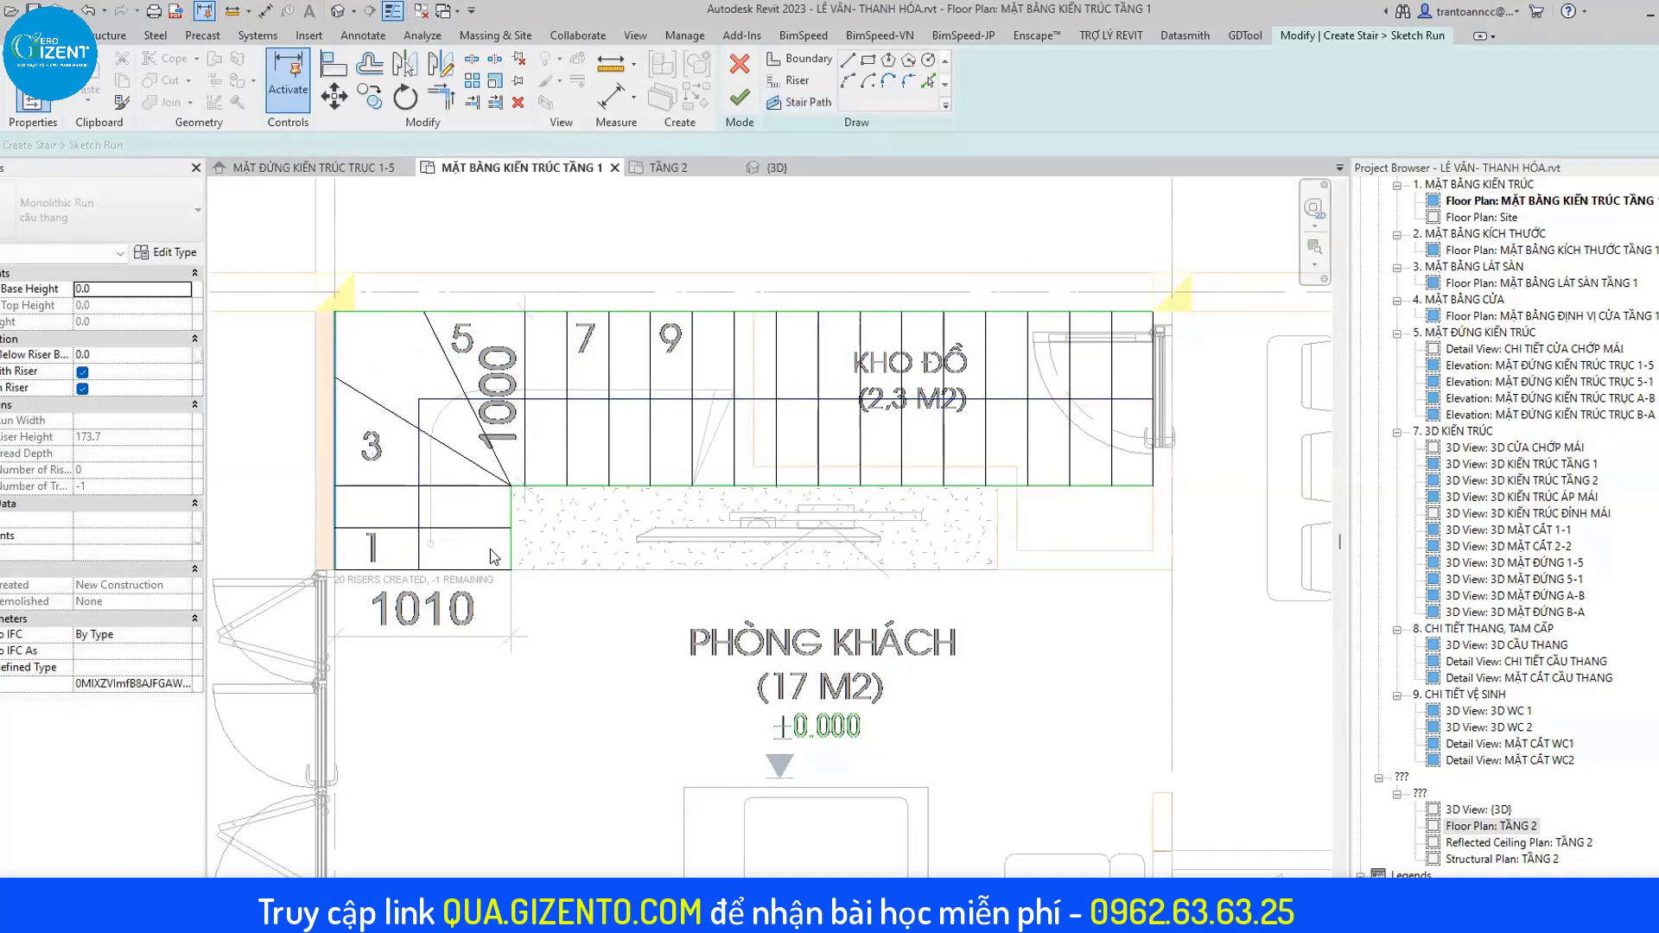
scroll(344, 581, "up", 2)
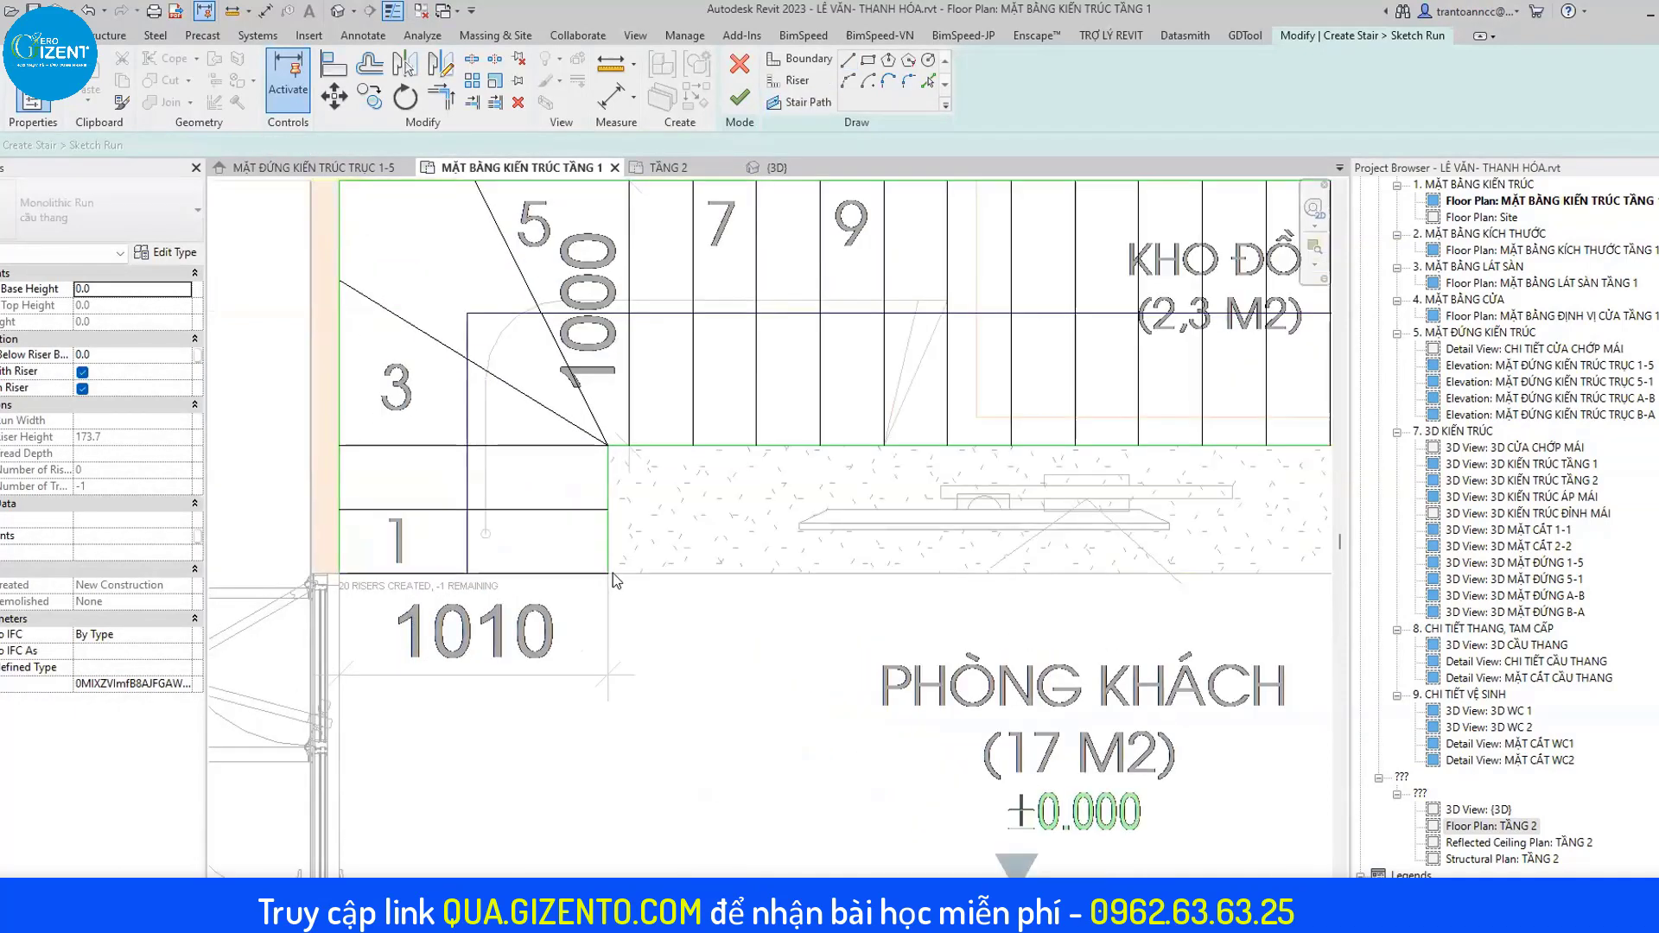
scroll(609, 466, "down", 2)
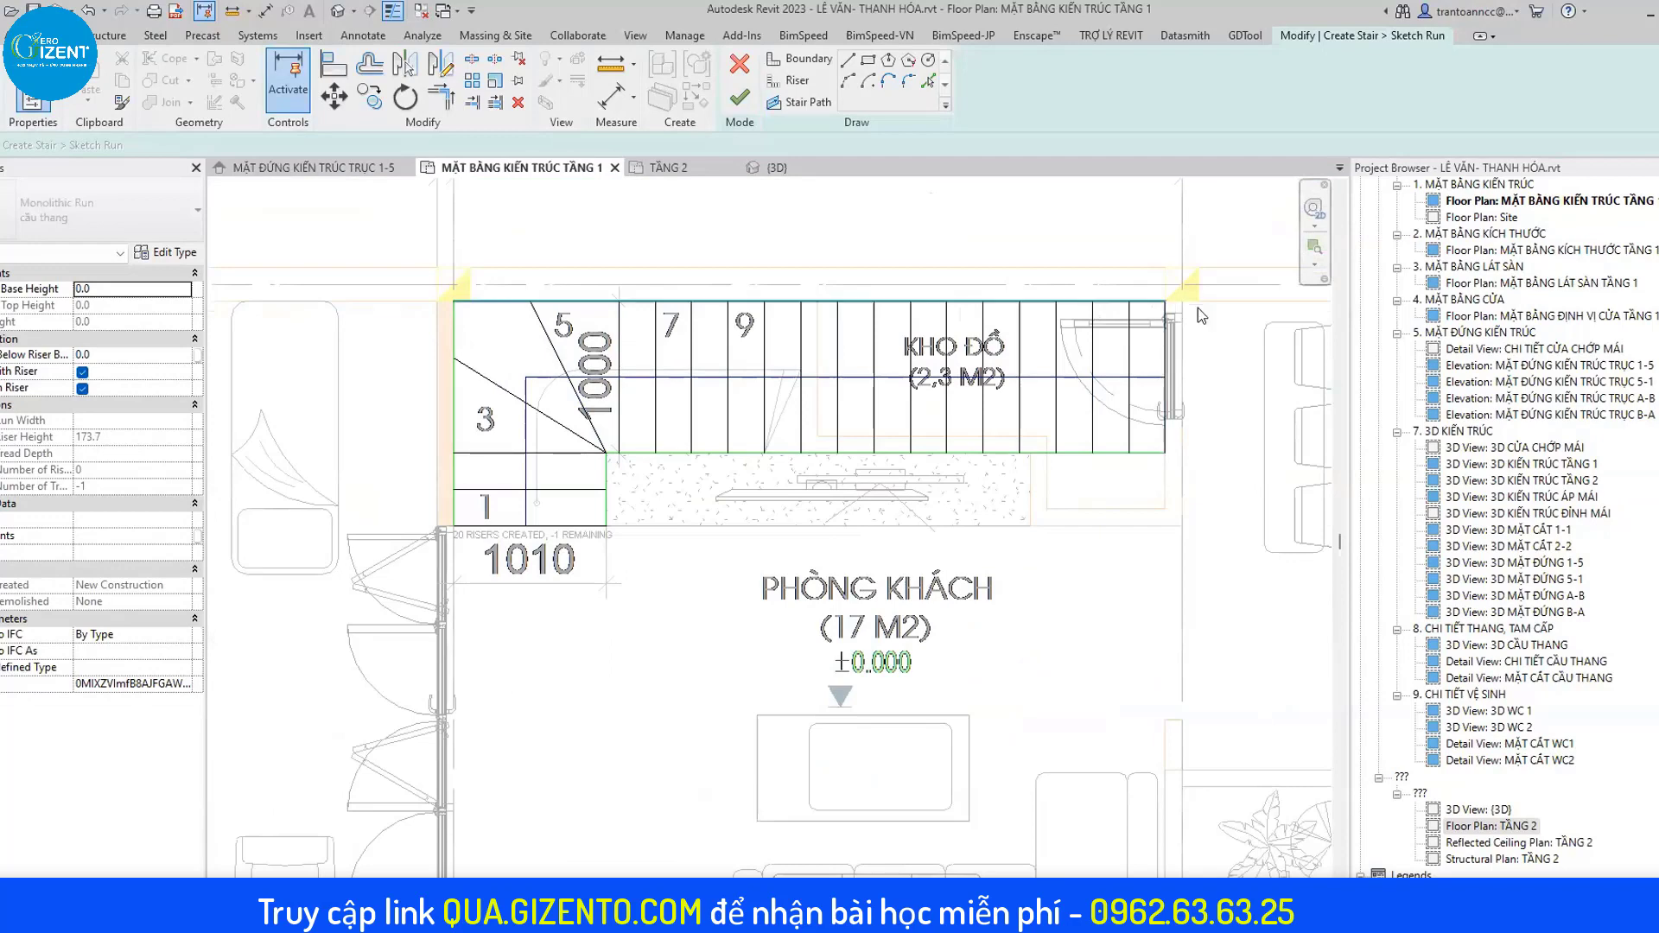
Finish the stair sketch and inspect the new stair in the 3D view.
left_click(739, 96)
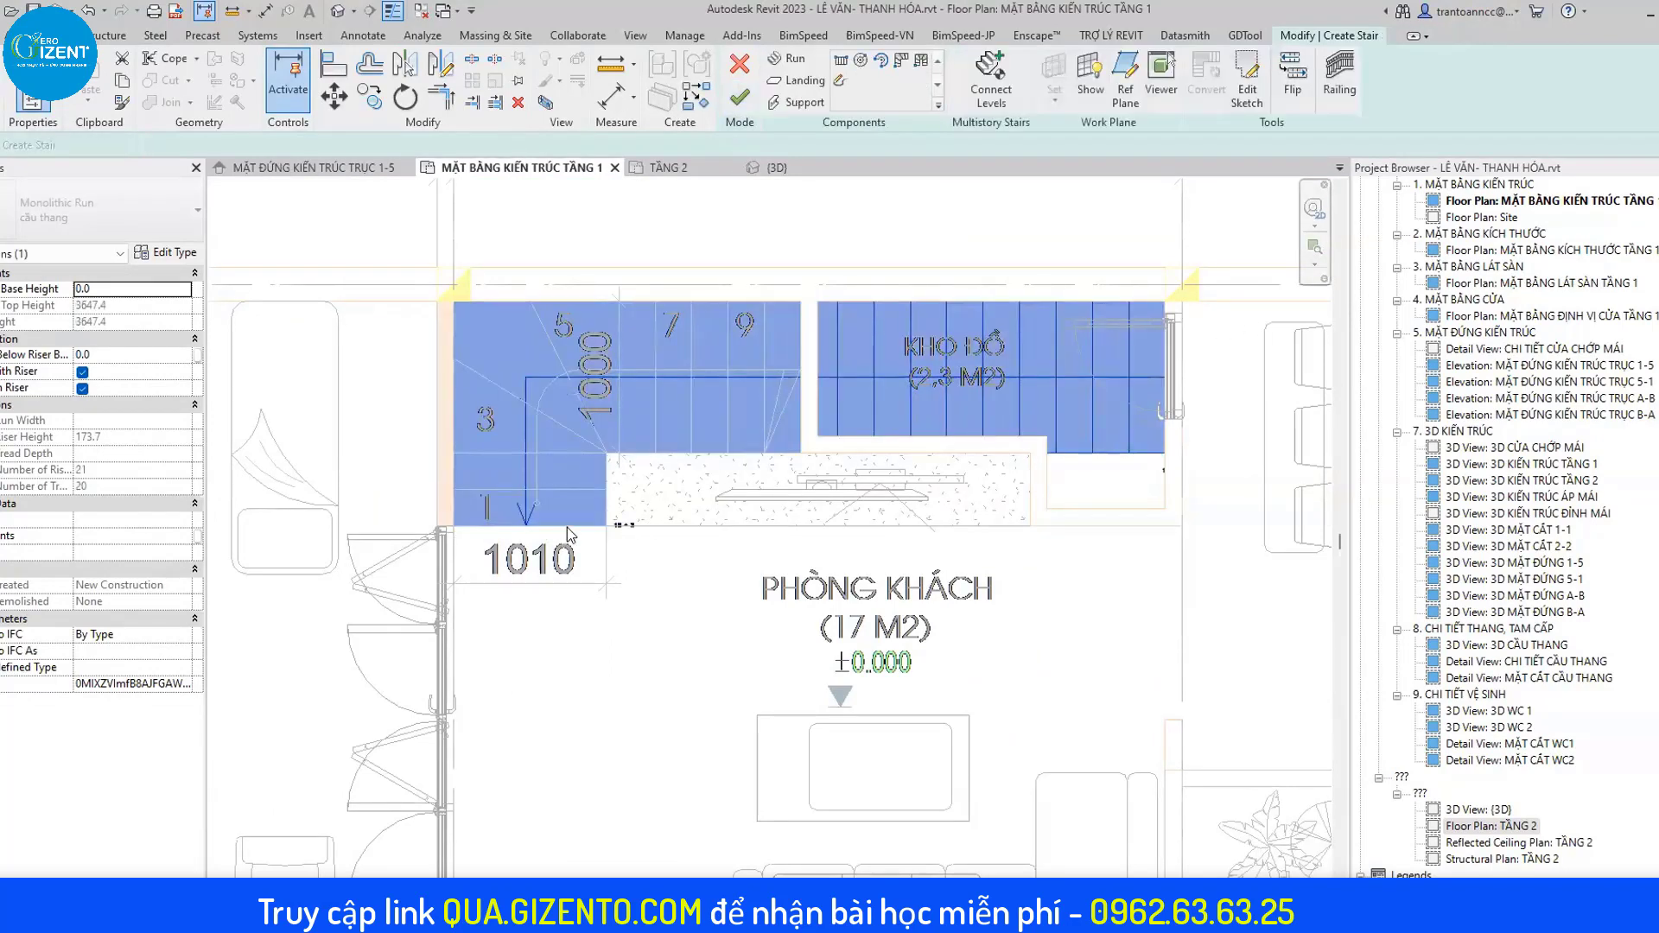
scroll(575, 520, "up", 2)
scroll(553, 521, "up", 1)
scroll(537, 523, "down", 2)
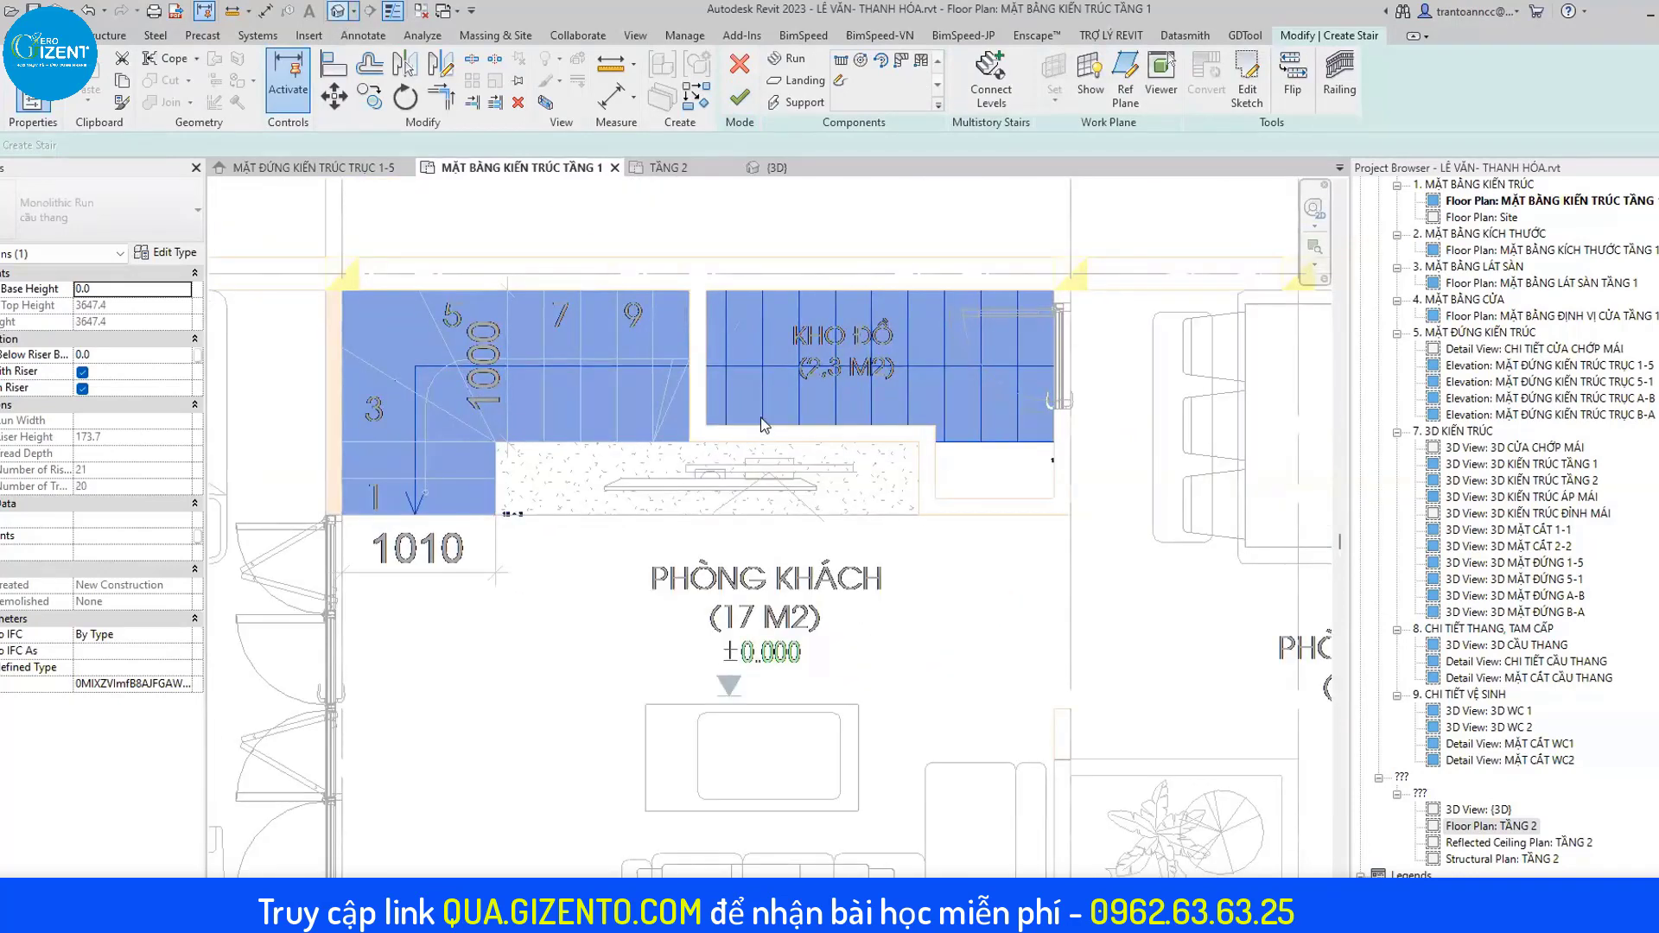
left_click(776, 166)
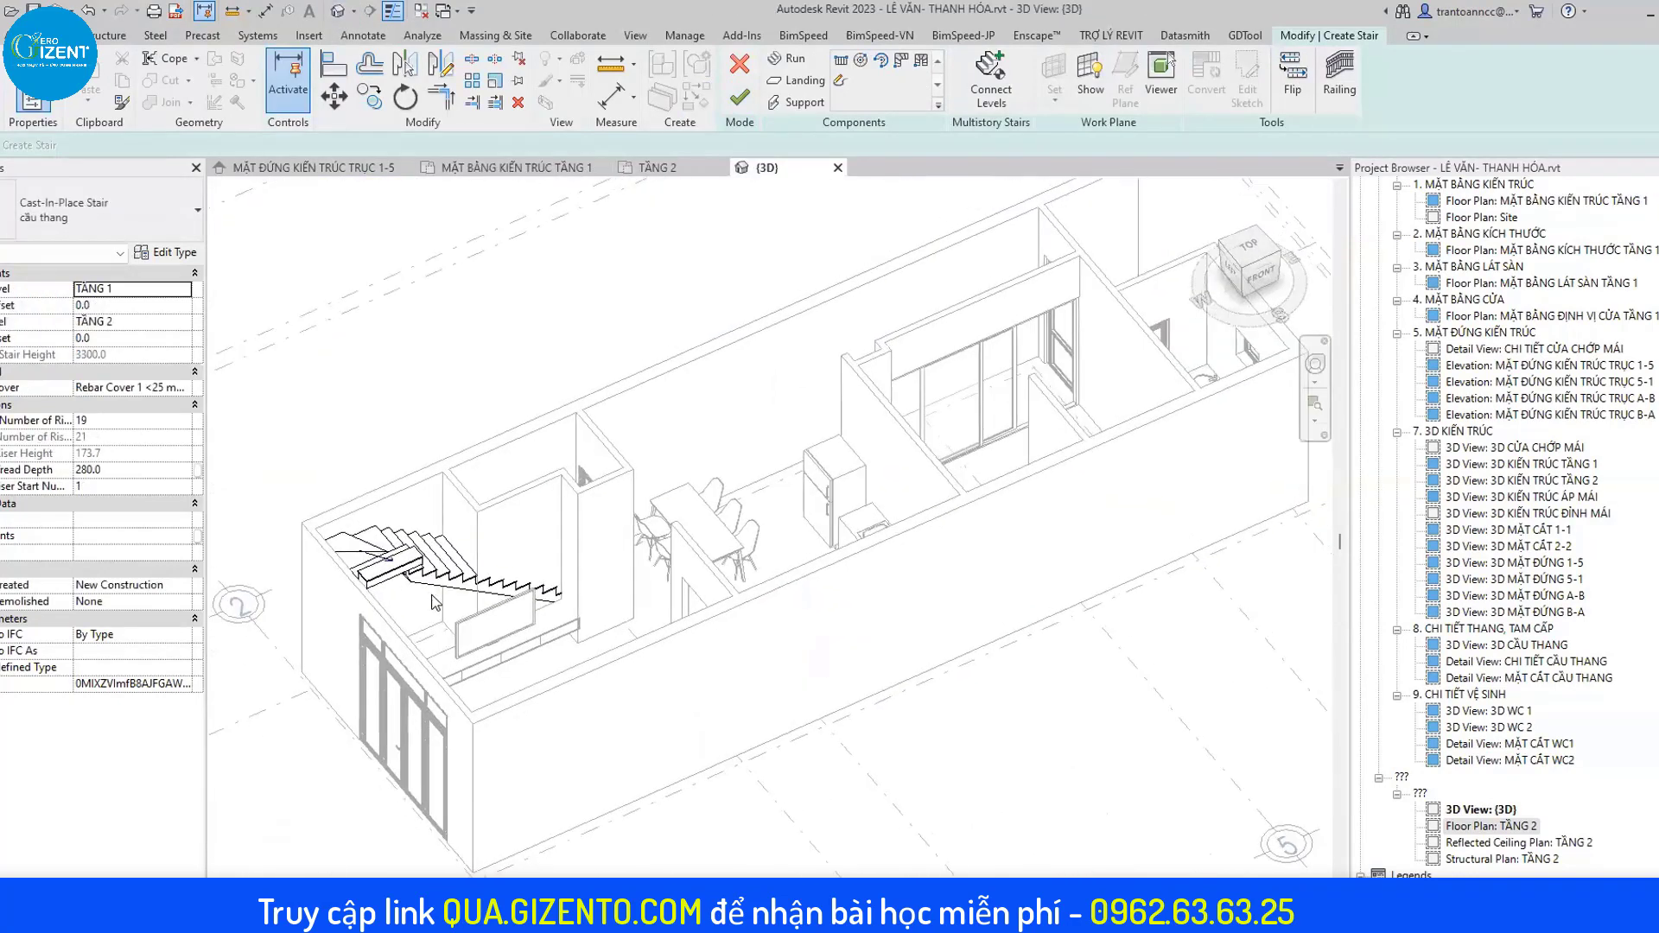
middle_click_drag(519, 519, 408, 635, "shift")
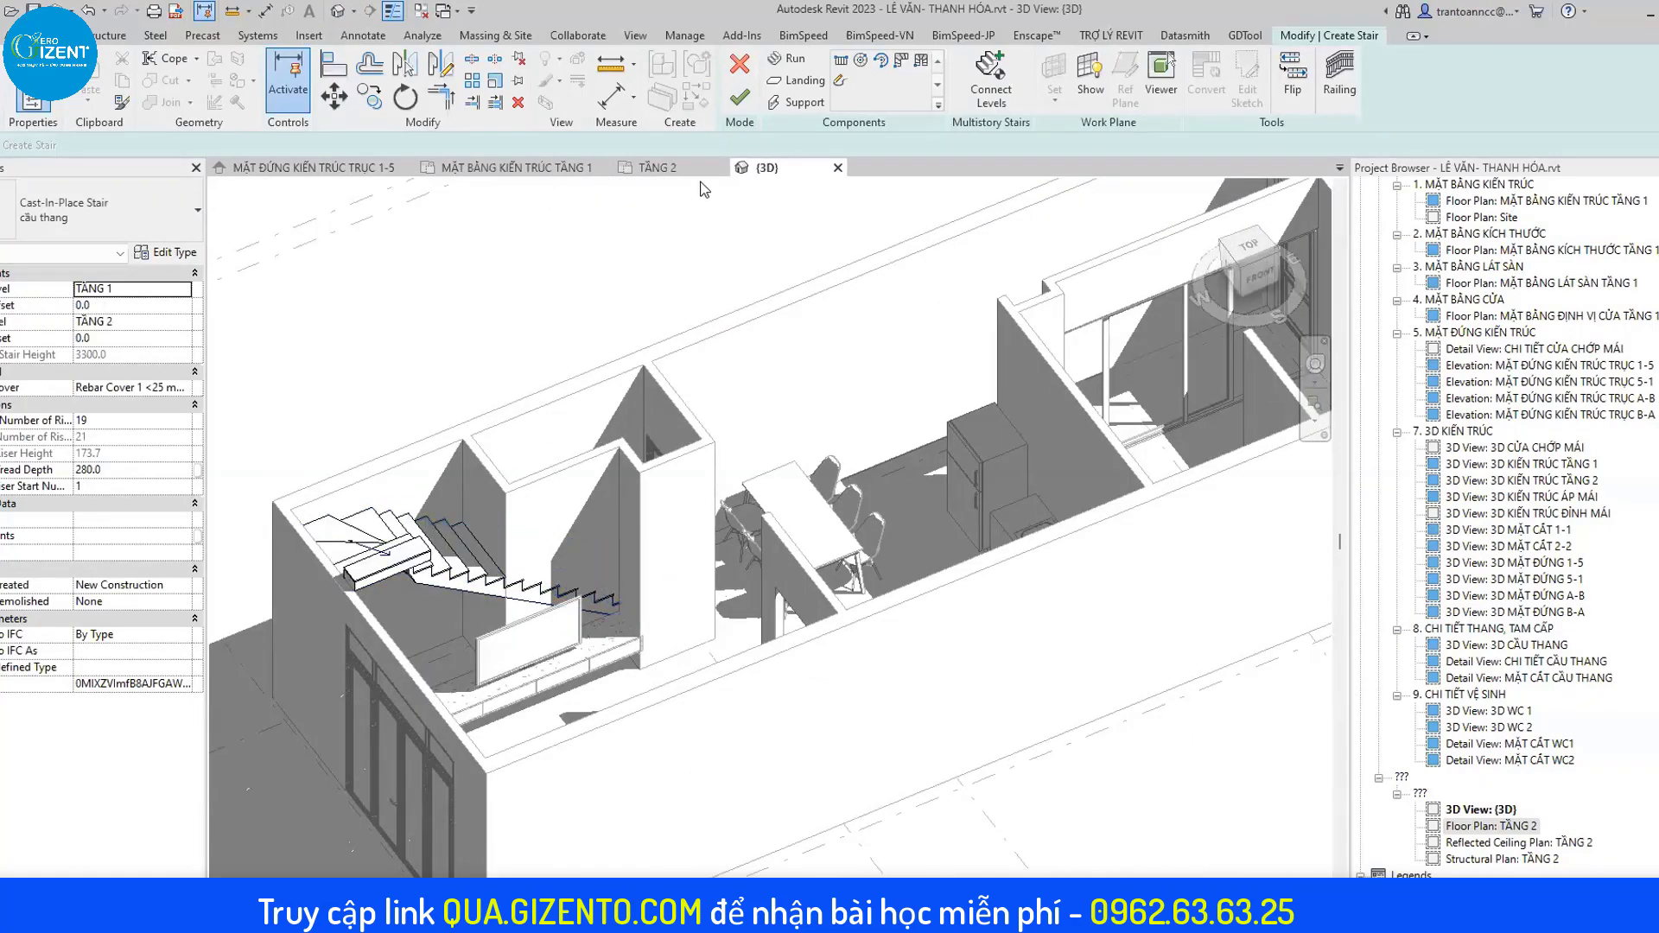
Flip the stair's climbing direction on the first-floor plan and finish editing.
left_click(540, 168)
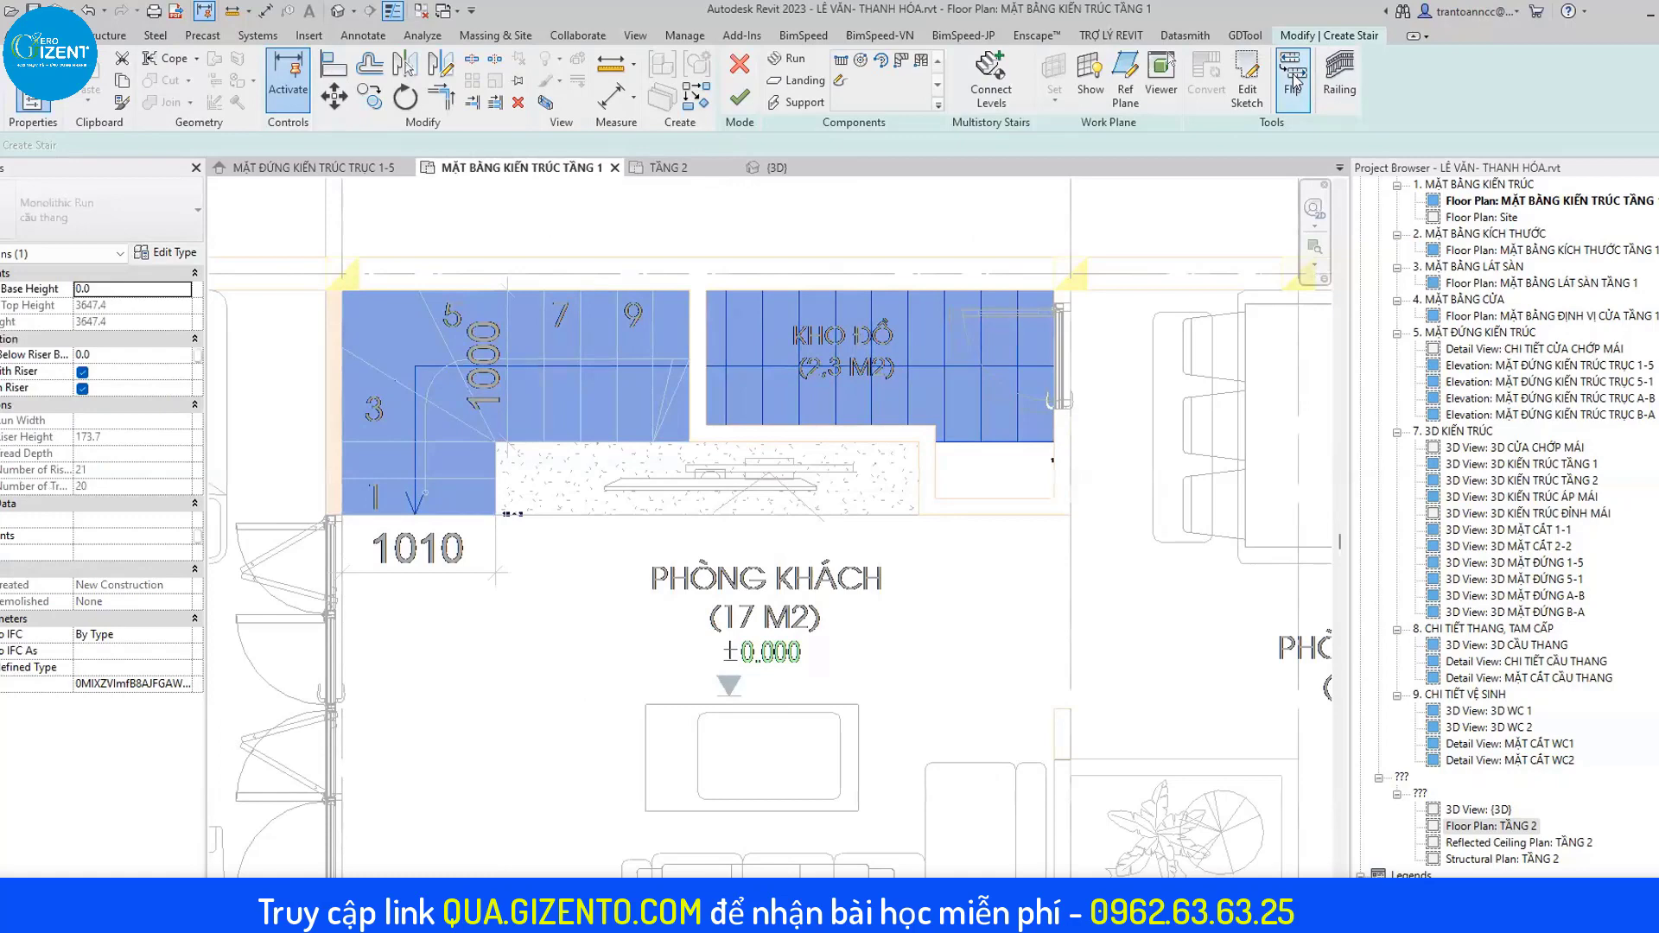
left_click(631, 466)
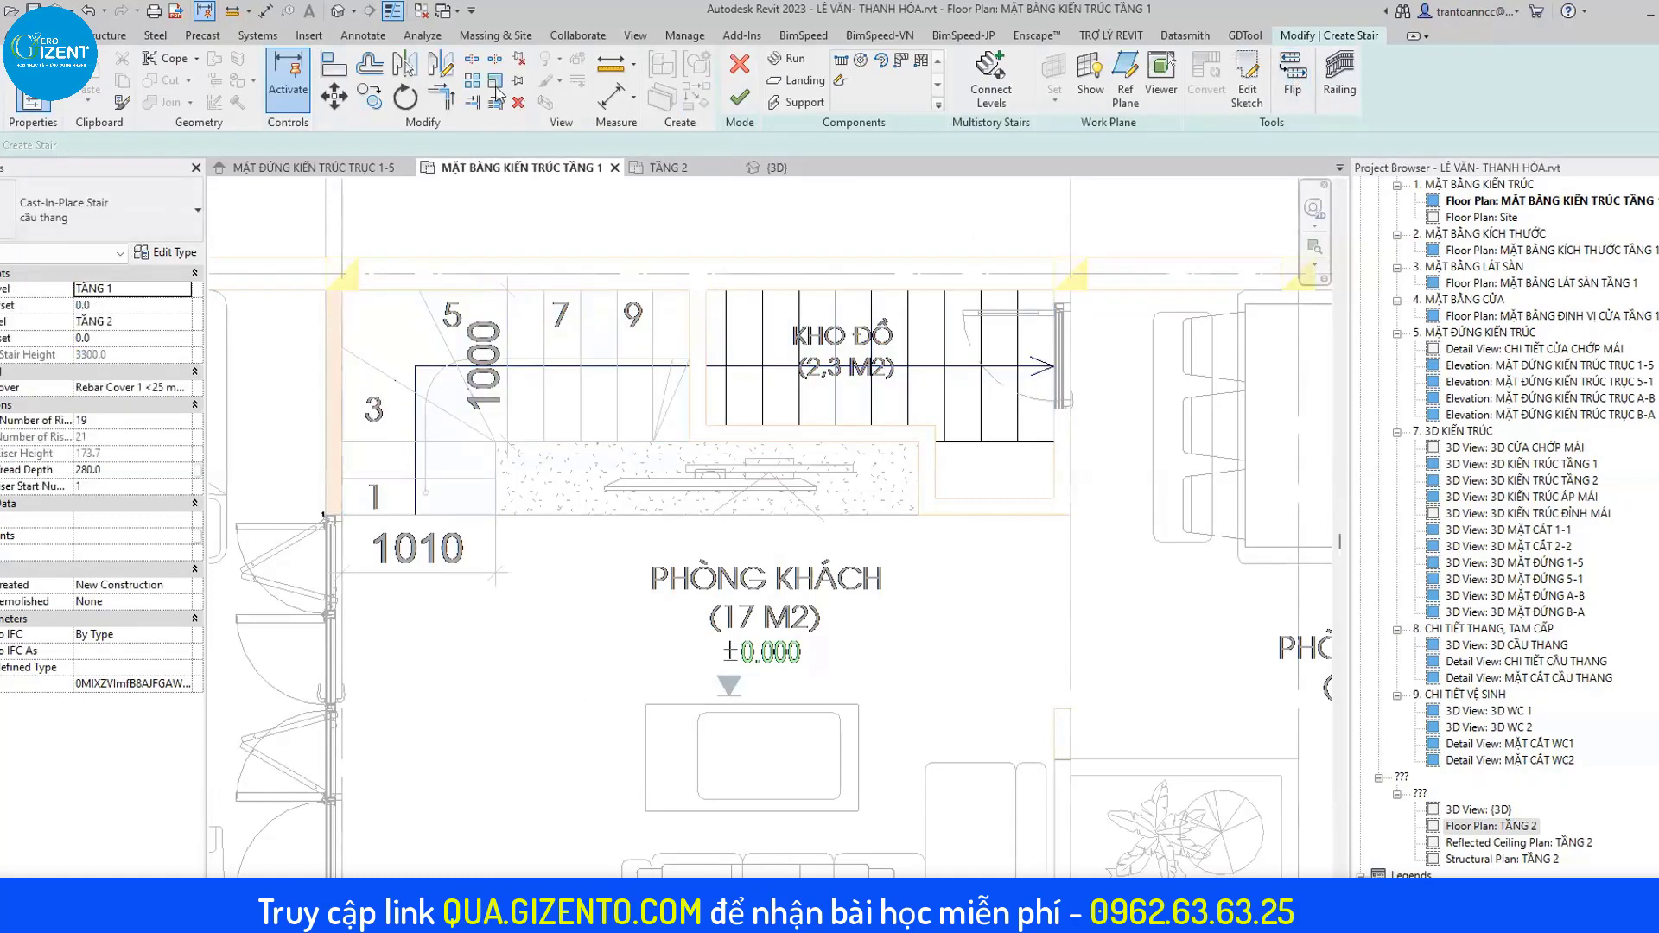
left_click(341, 14)
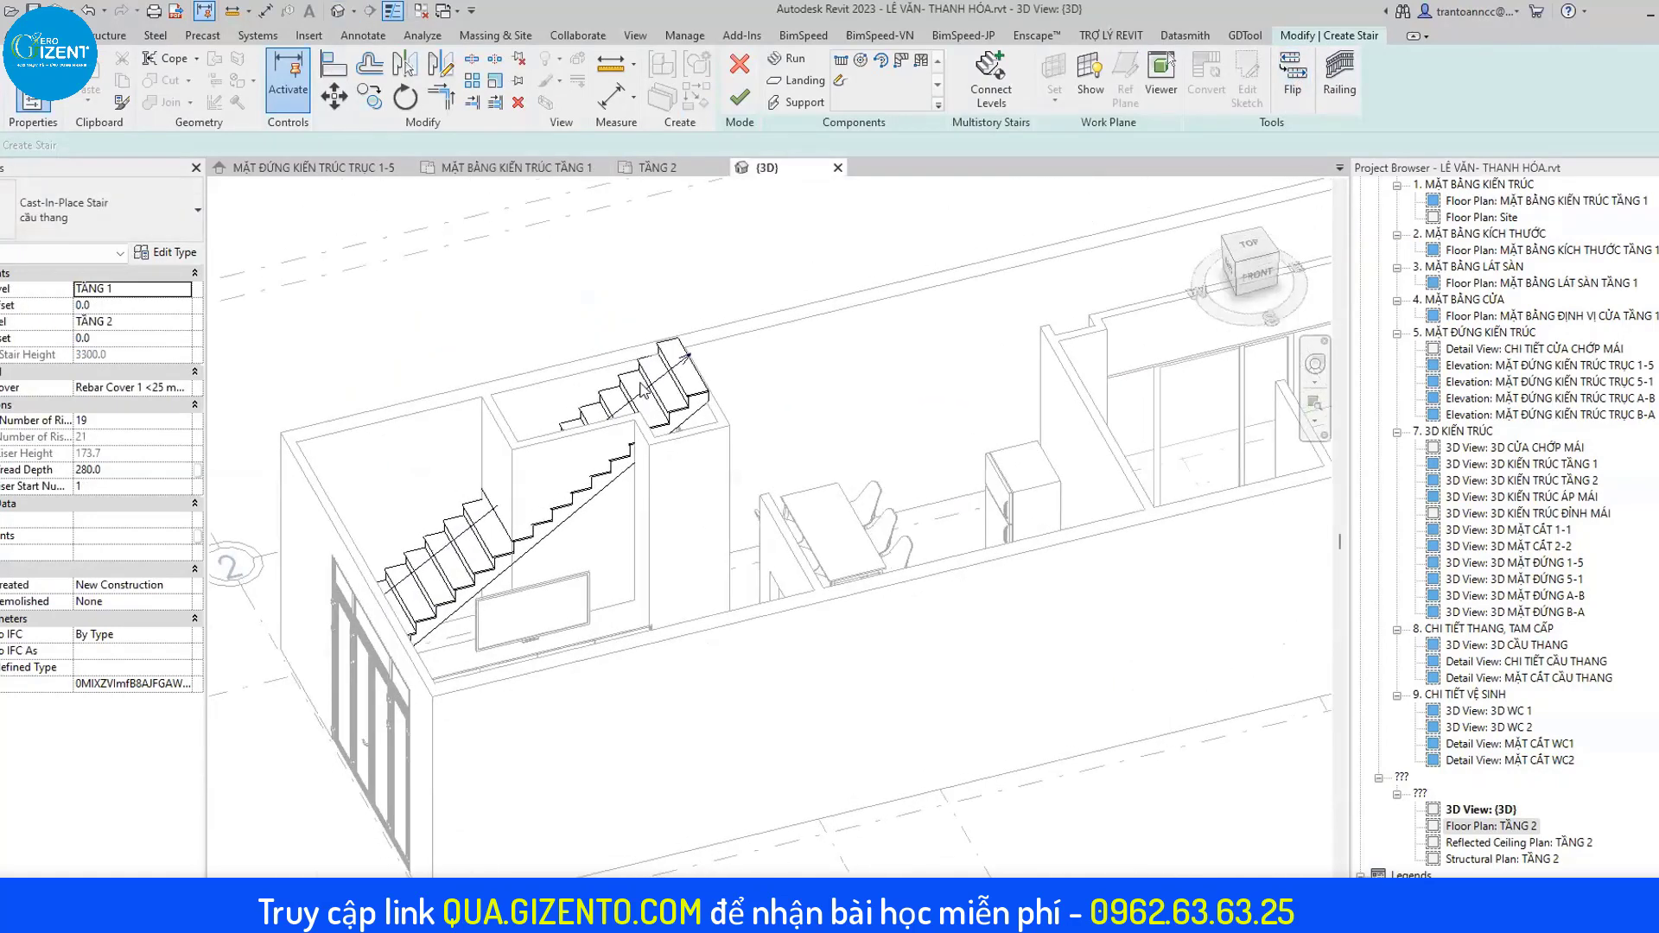
left_click(740, 97)
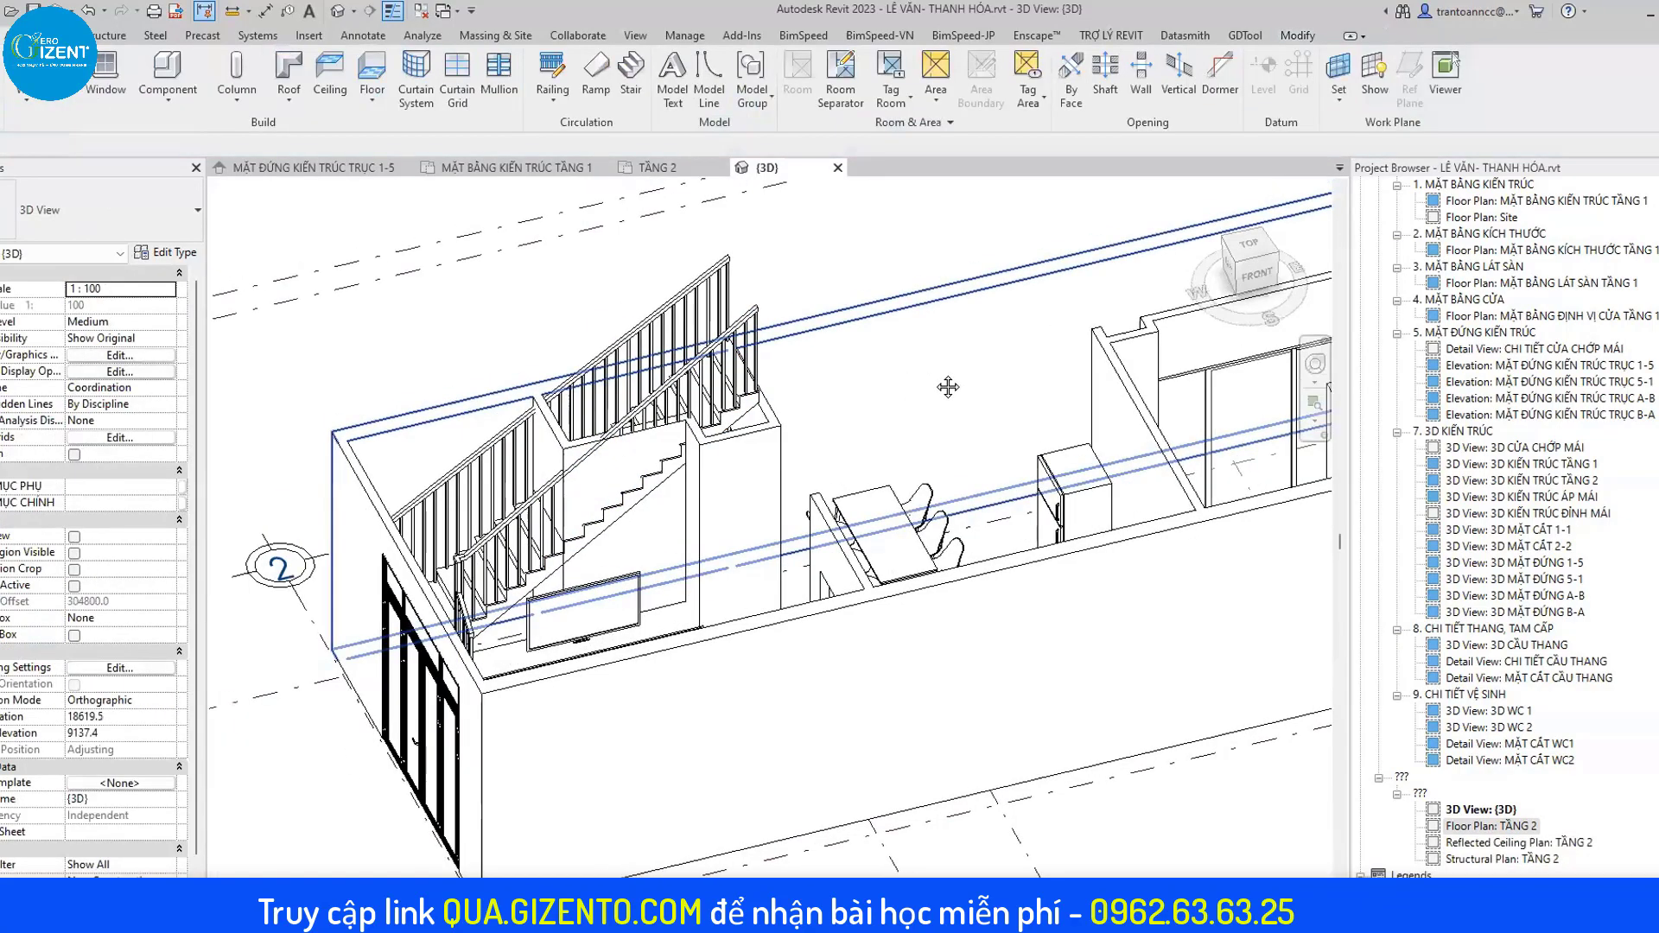
Delete the stair railing that runs against the wall.
middle_click_drag(926, 386, 952, 387)
middle_click_drag(845, 342, 789, 337, "shift")
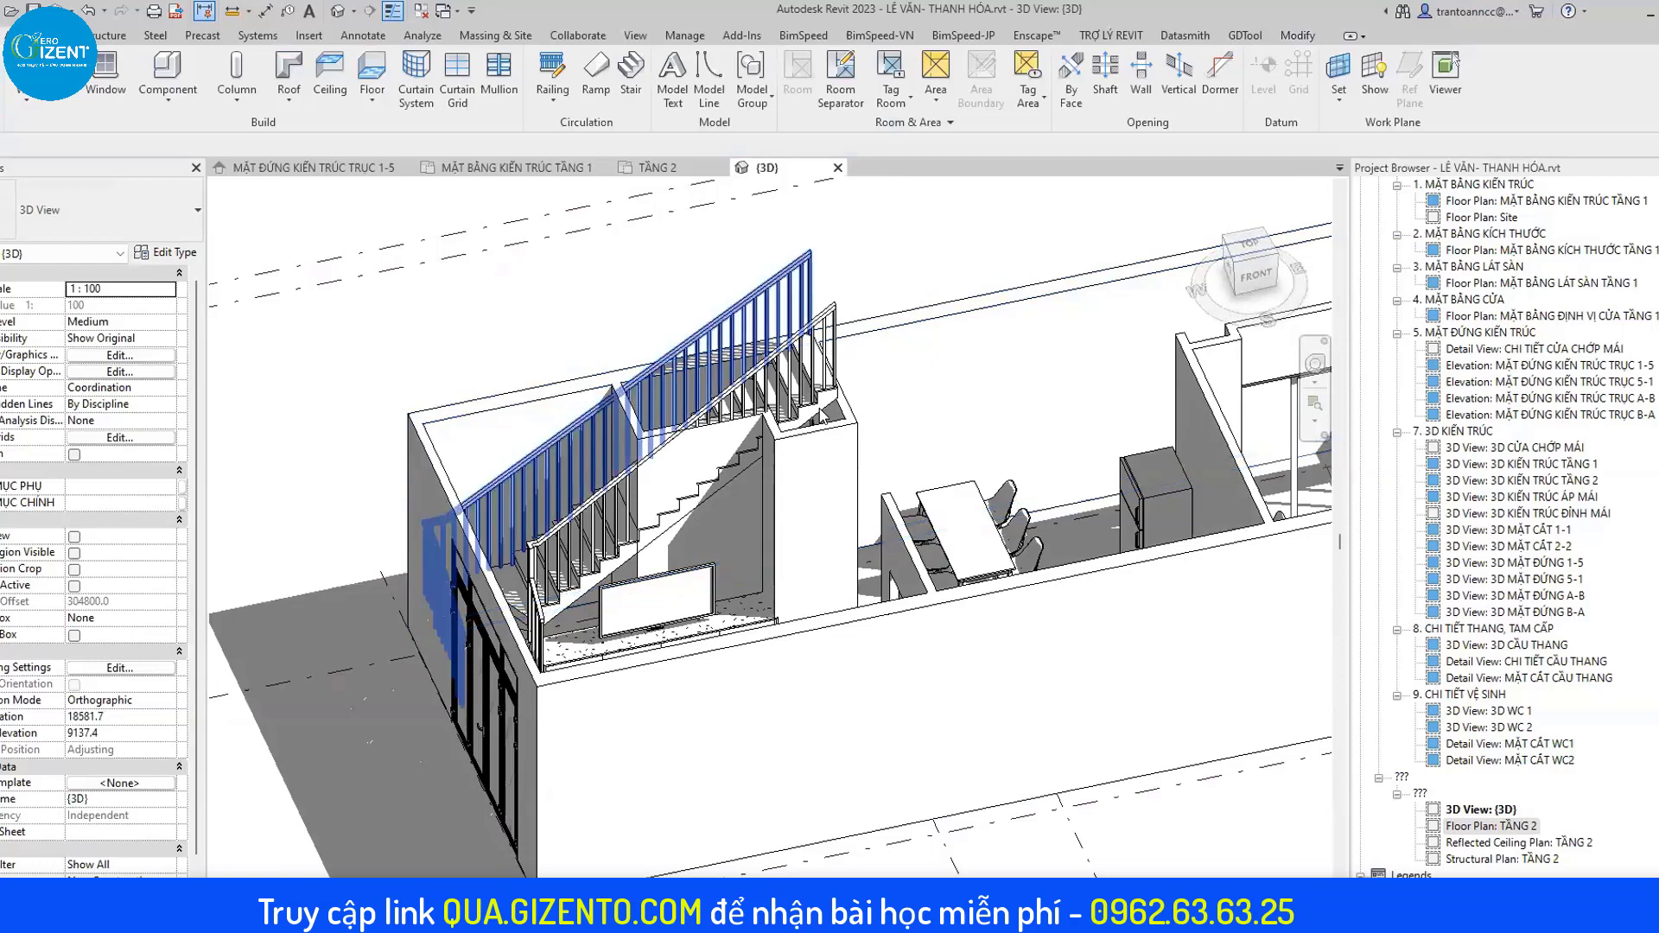
left_click(790, 337)
key("Delete")
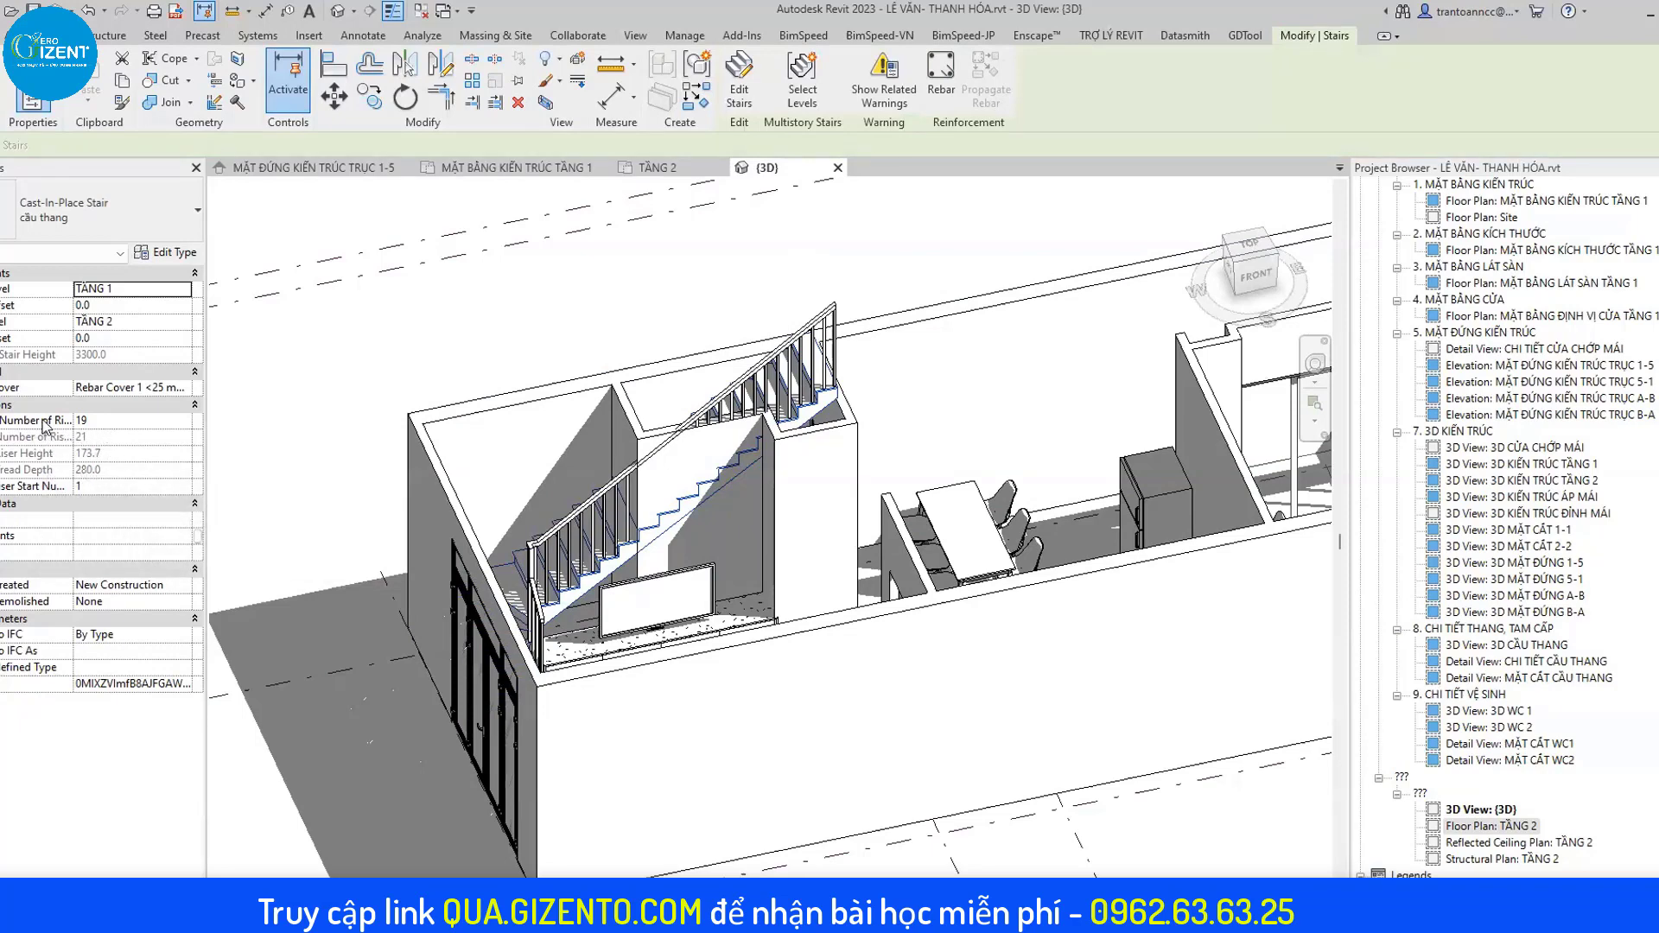
Set the stair to 21 risers and crop the 3D view with a section box around it.
left_click(102, 424)
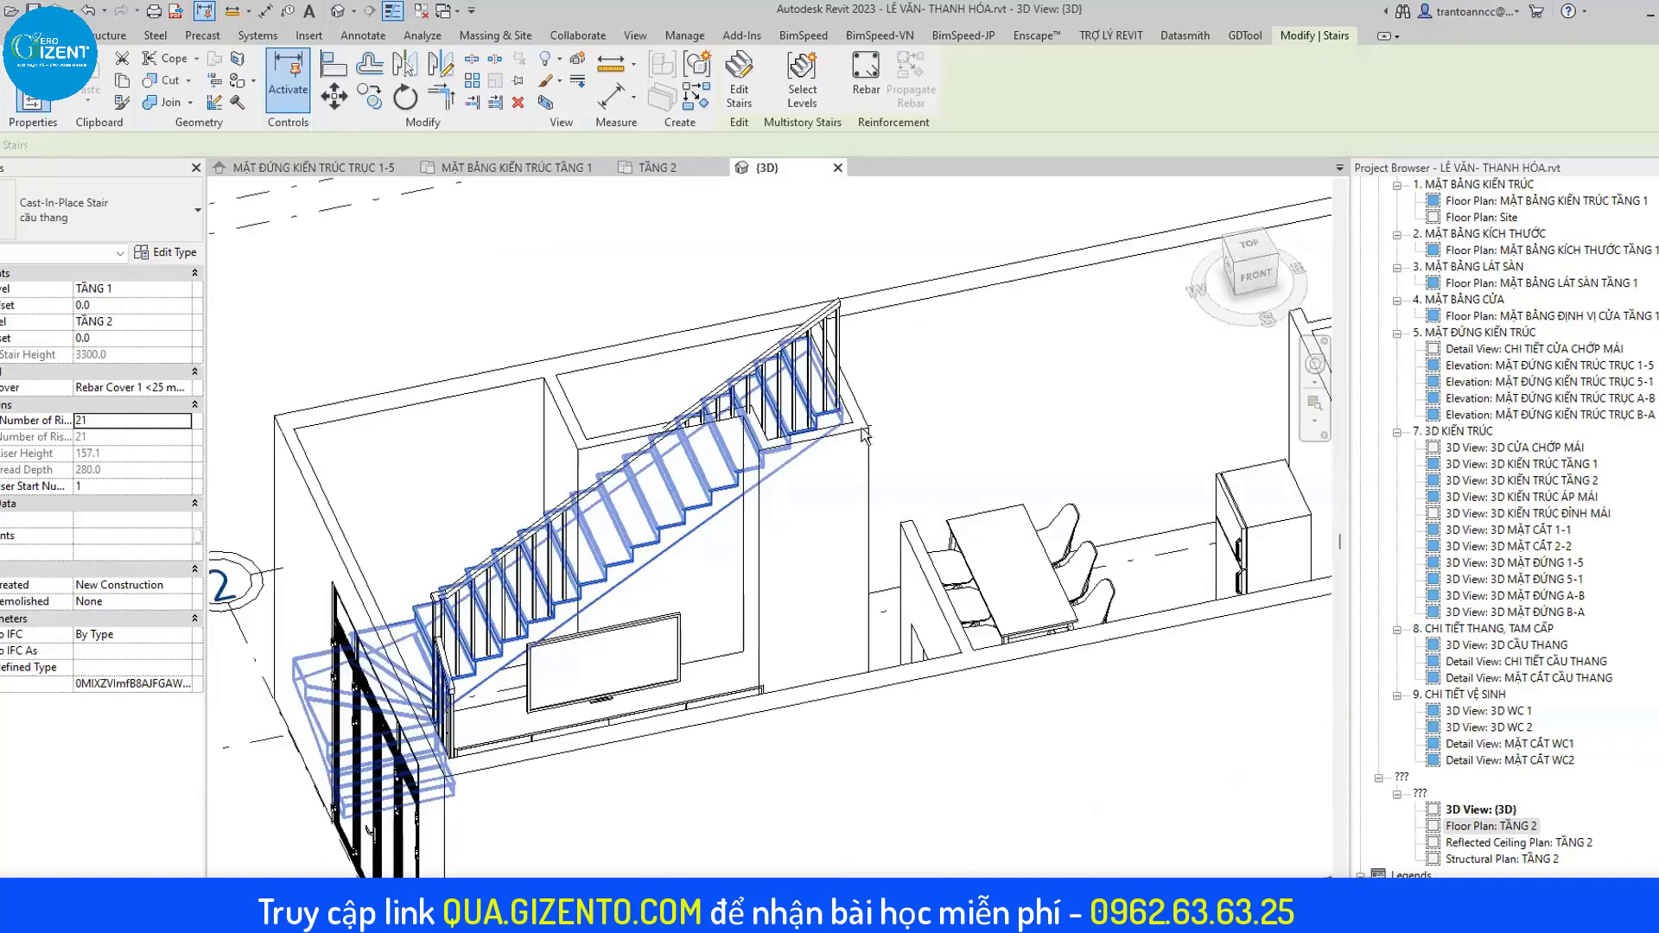
scroll(823, 407, "up", 2)
mouse_move(962, 402)
middle_mouse_down("shift")
mouse_move(847, 514)
mouse_move(517, 511)
mouse_move(536, 467)
middle_mouse_up("shift")
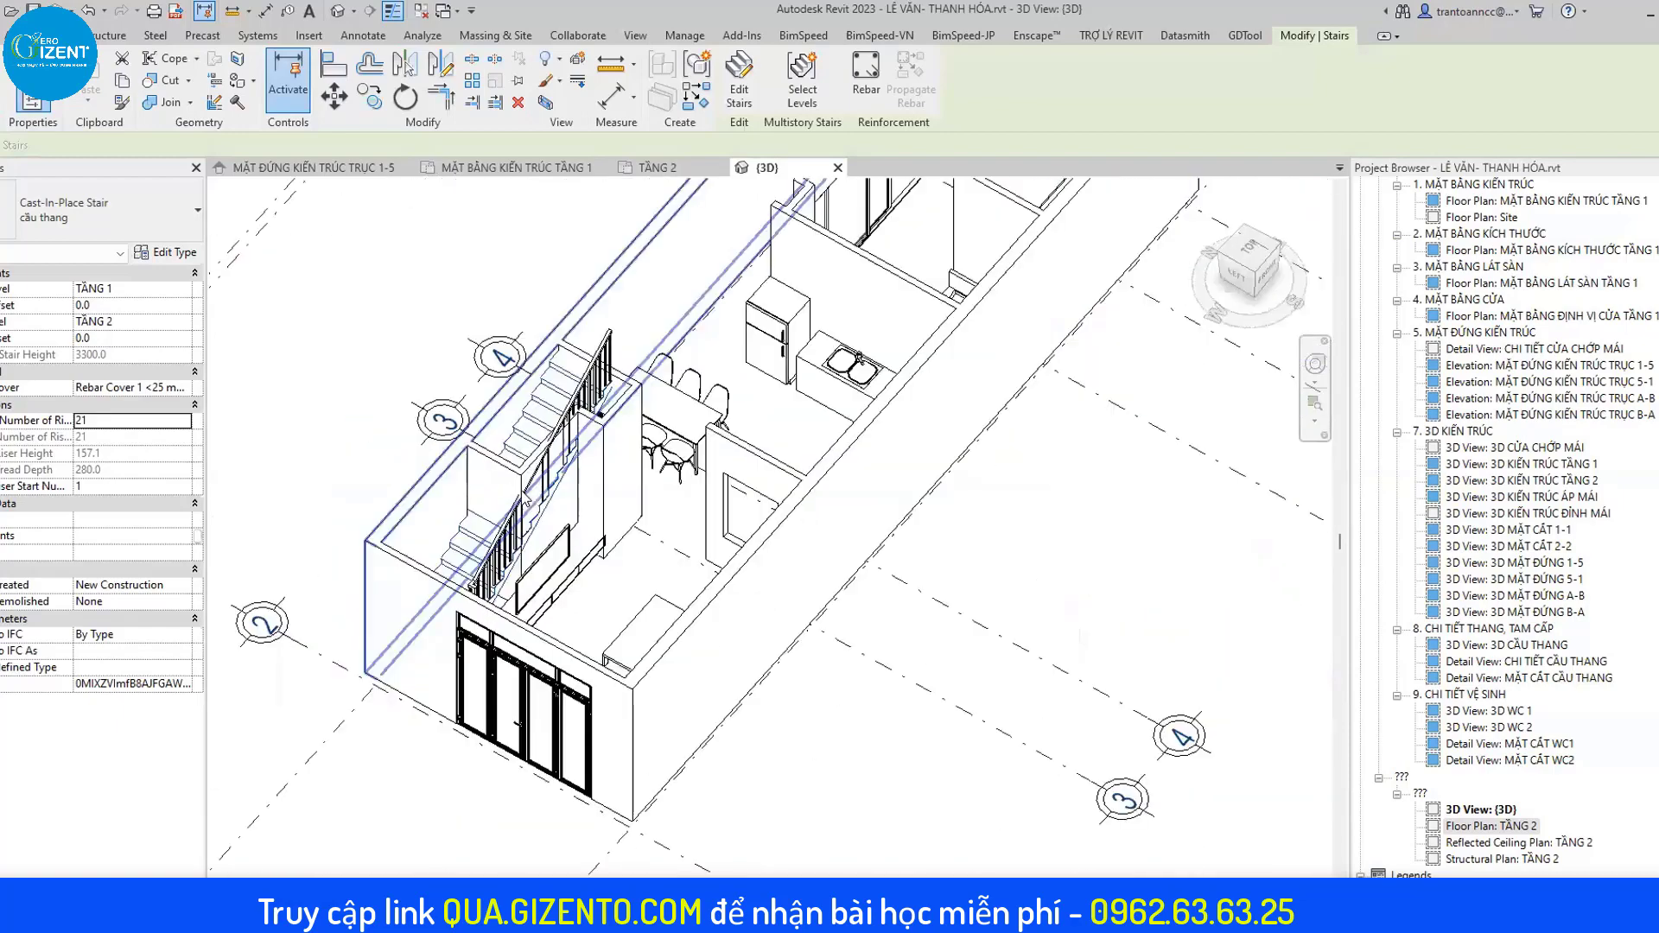
scroll(523, 498, "up", 3)
scroll(526, 545, "up", 3)
scroll(529, 593, "up", 2)
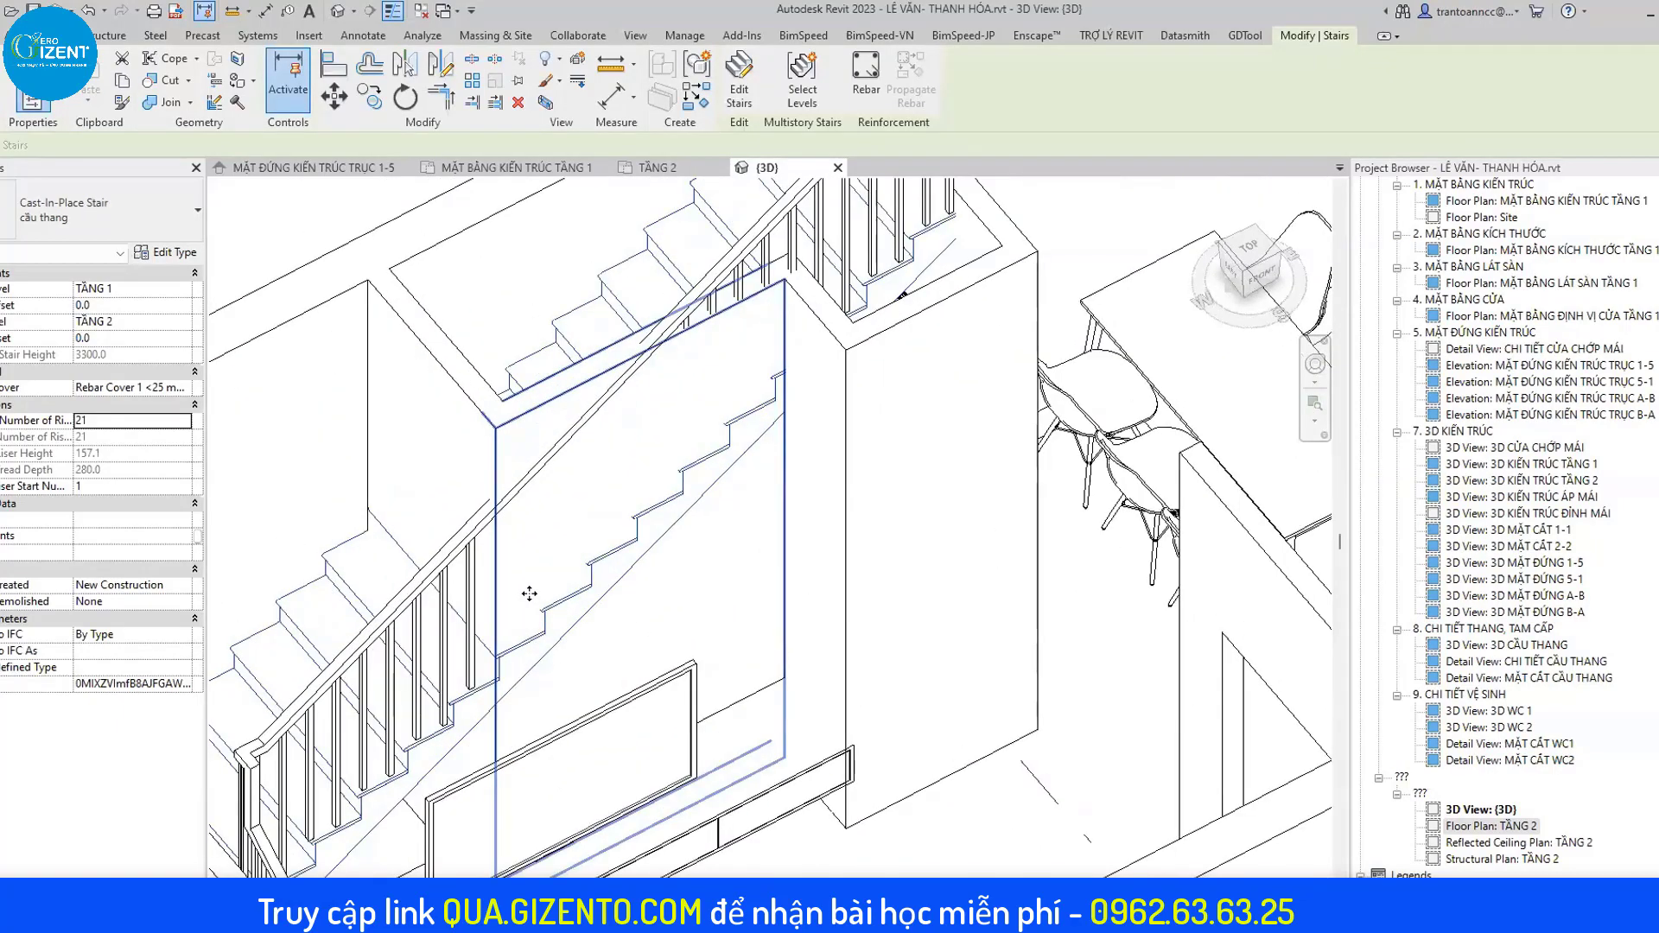
scroll(529, 594, "down", 3)
scroll(760, 415, "down", 3)
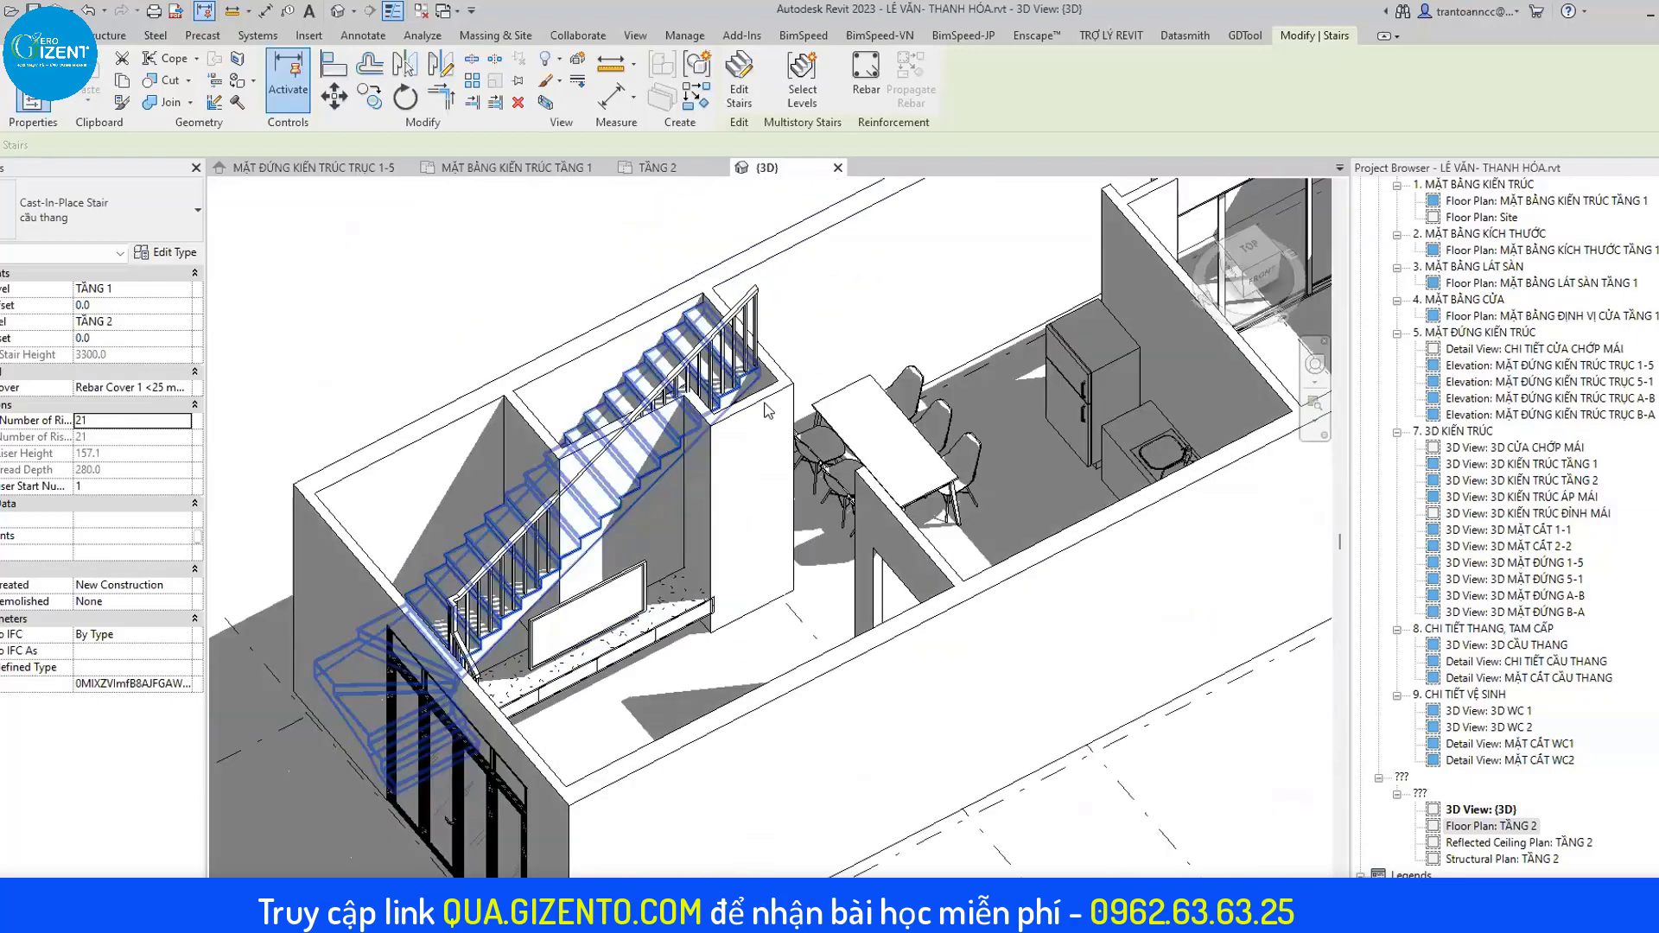
left_click(545, 102)
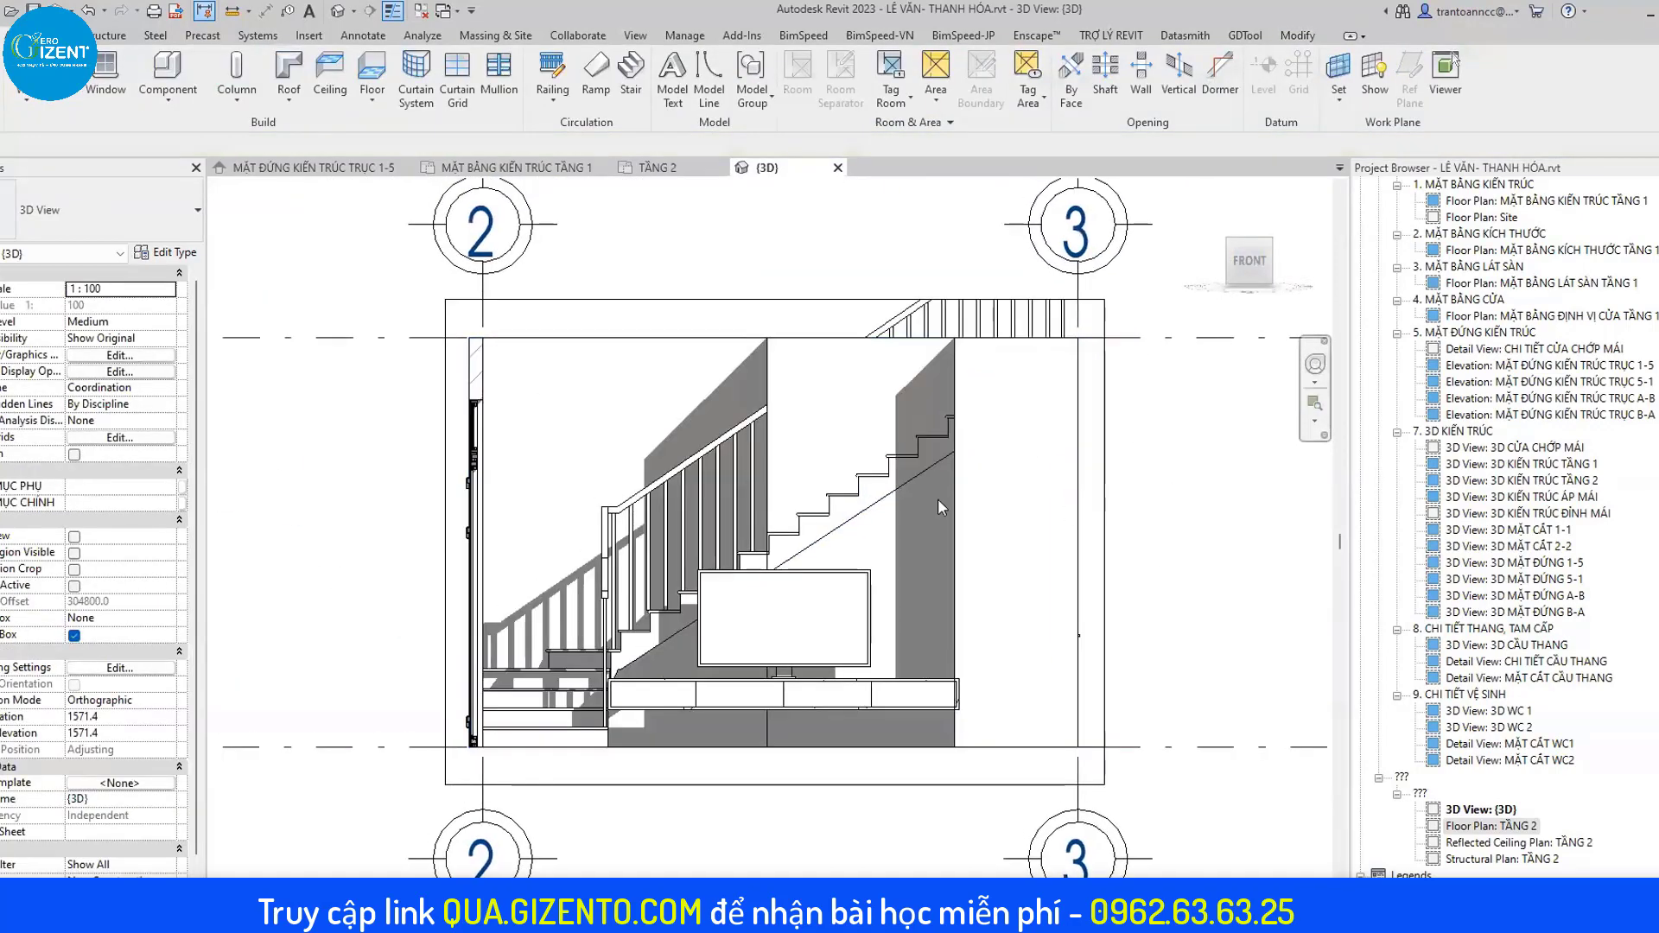
Trim the under-stair wall's profile edges into corners with the sloped diagonal line.
left_click(910, 551)
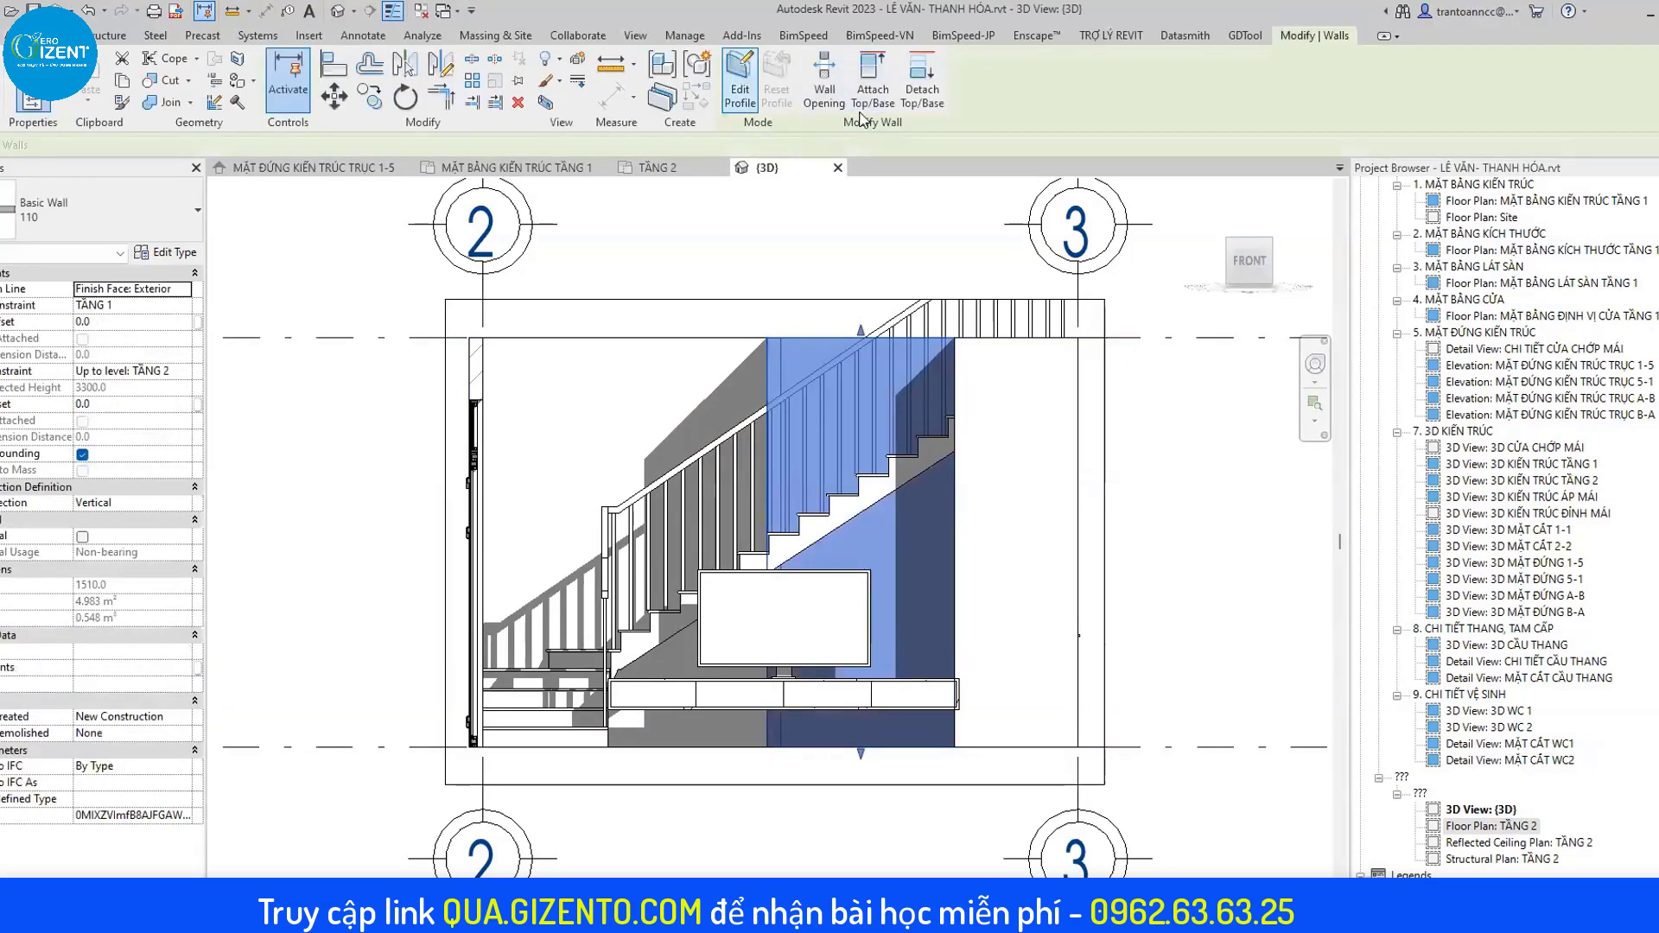
scroll(844, 471, "up", 2)
scroll(845, 471, "up", 2)
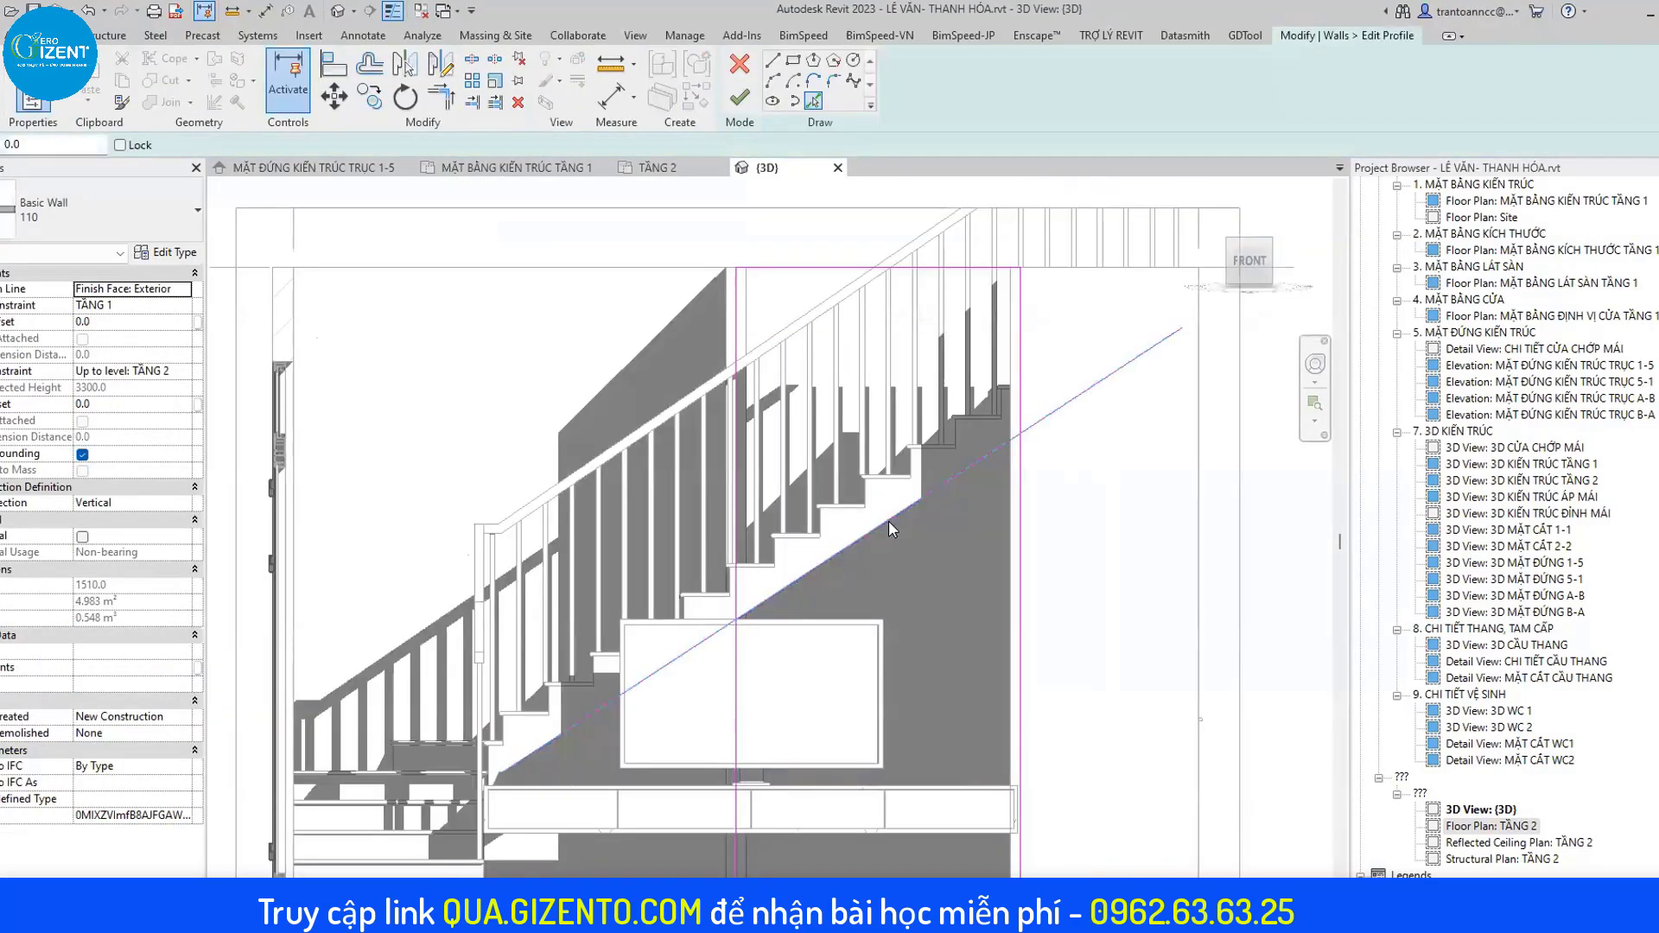
key("t")
key("r")
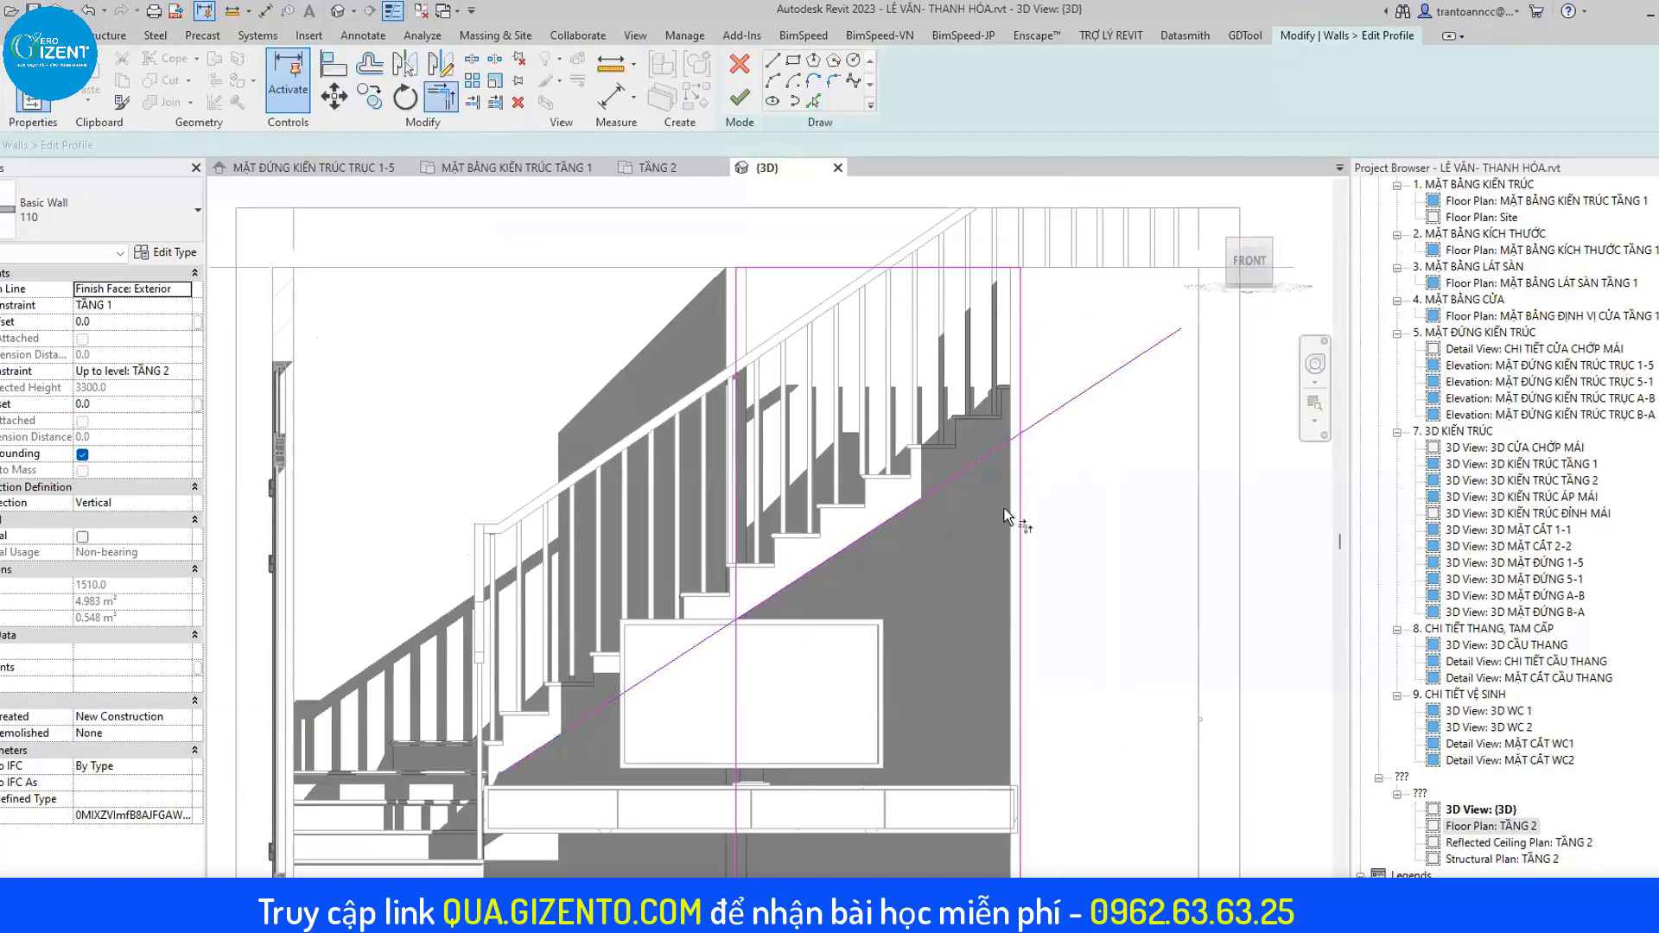
left_click(1009, 459)
left_click(915, 510)
left_click(739, 636)
left_click(770, 594)
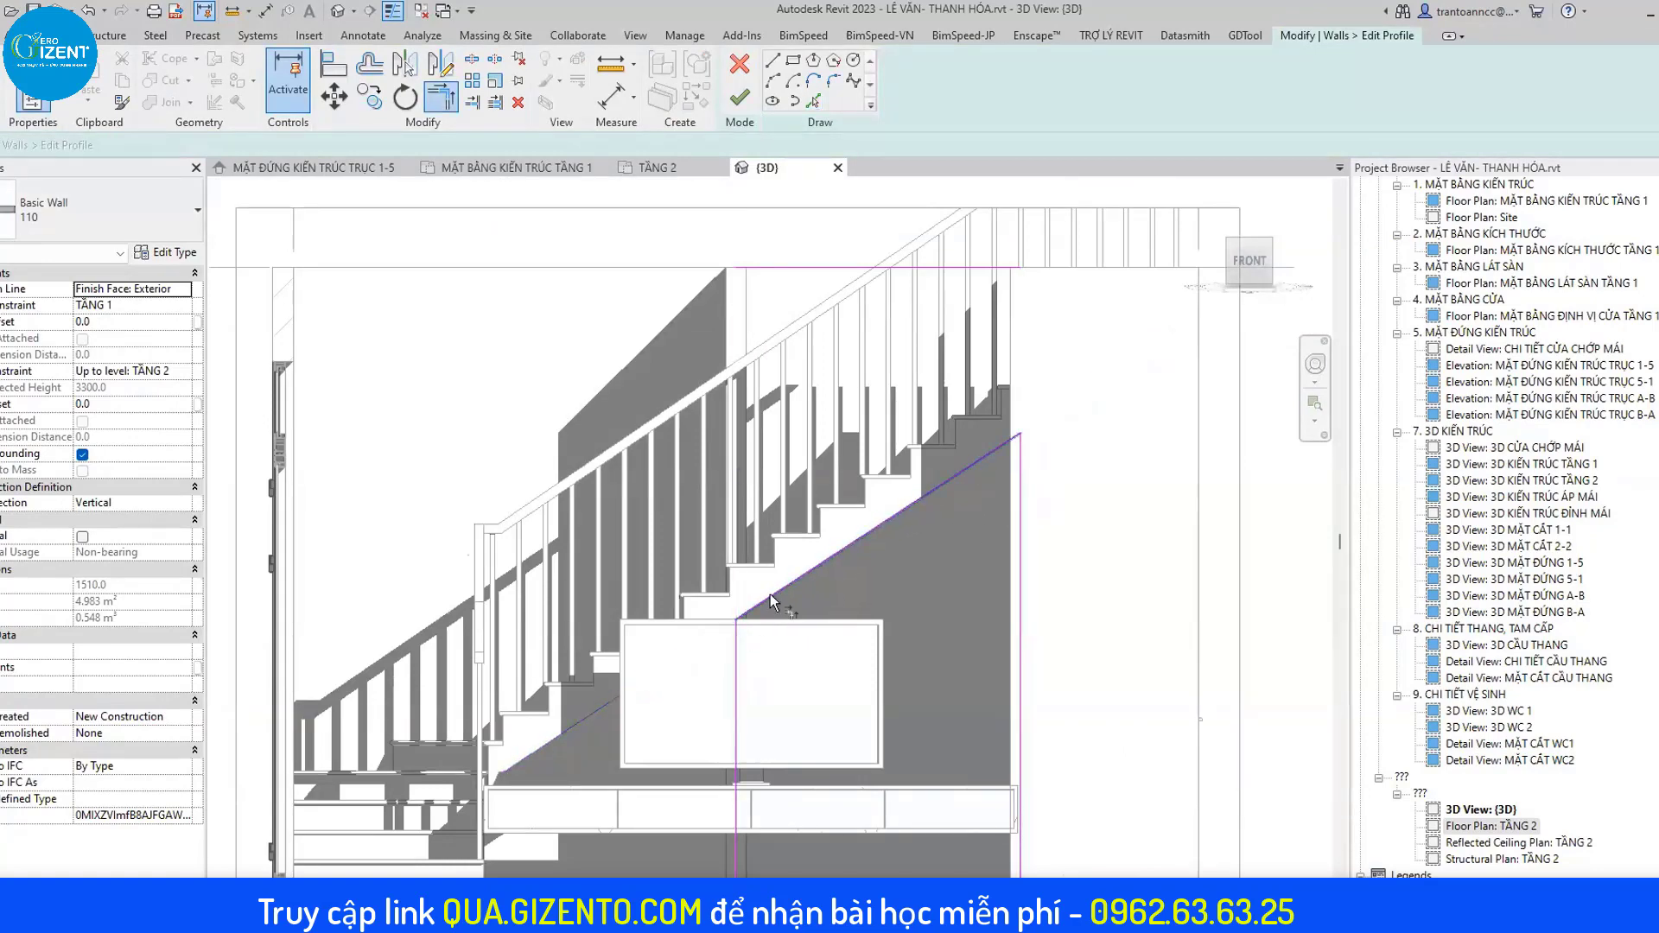
scroll(867, 460, "down", 2)
key("Escape")
Accept the edited wall profile and reselect the wall to check its sloped top.
left_click(756, 366)
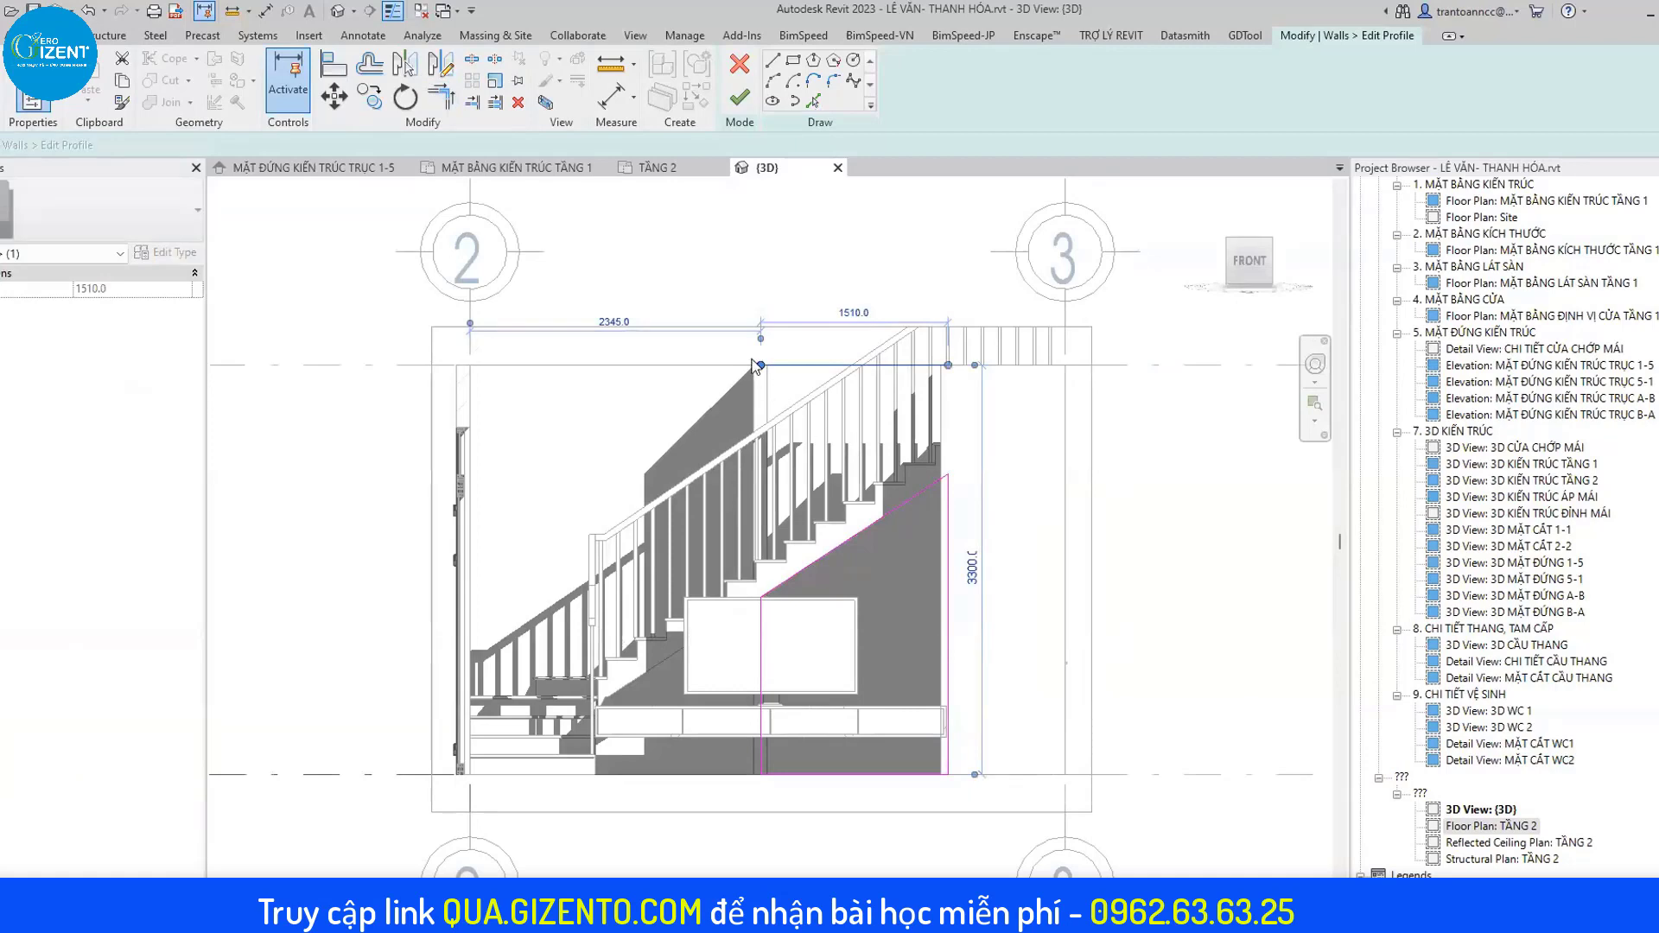
left_click(838, 563)
scroll(838, 564, "up", 2)
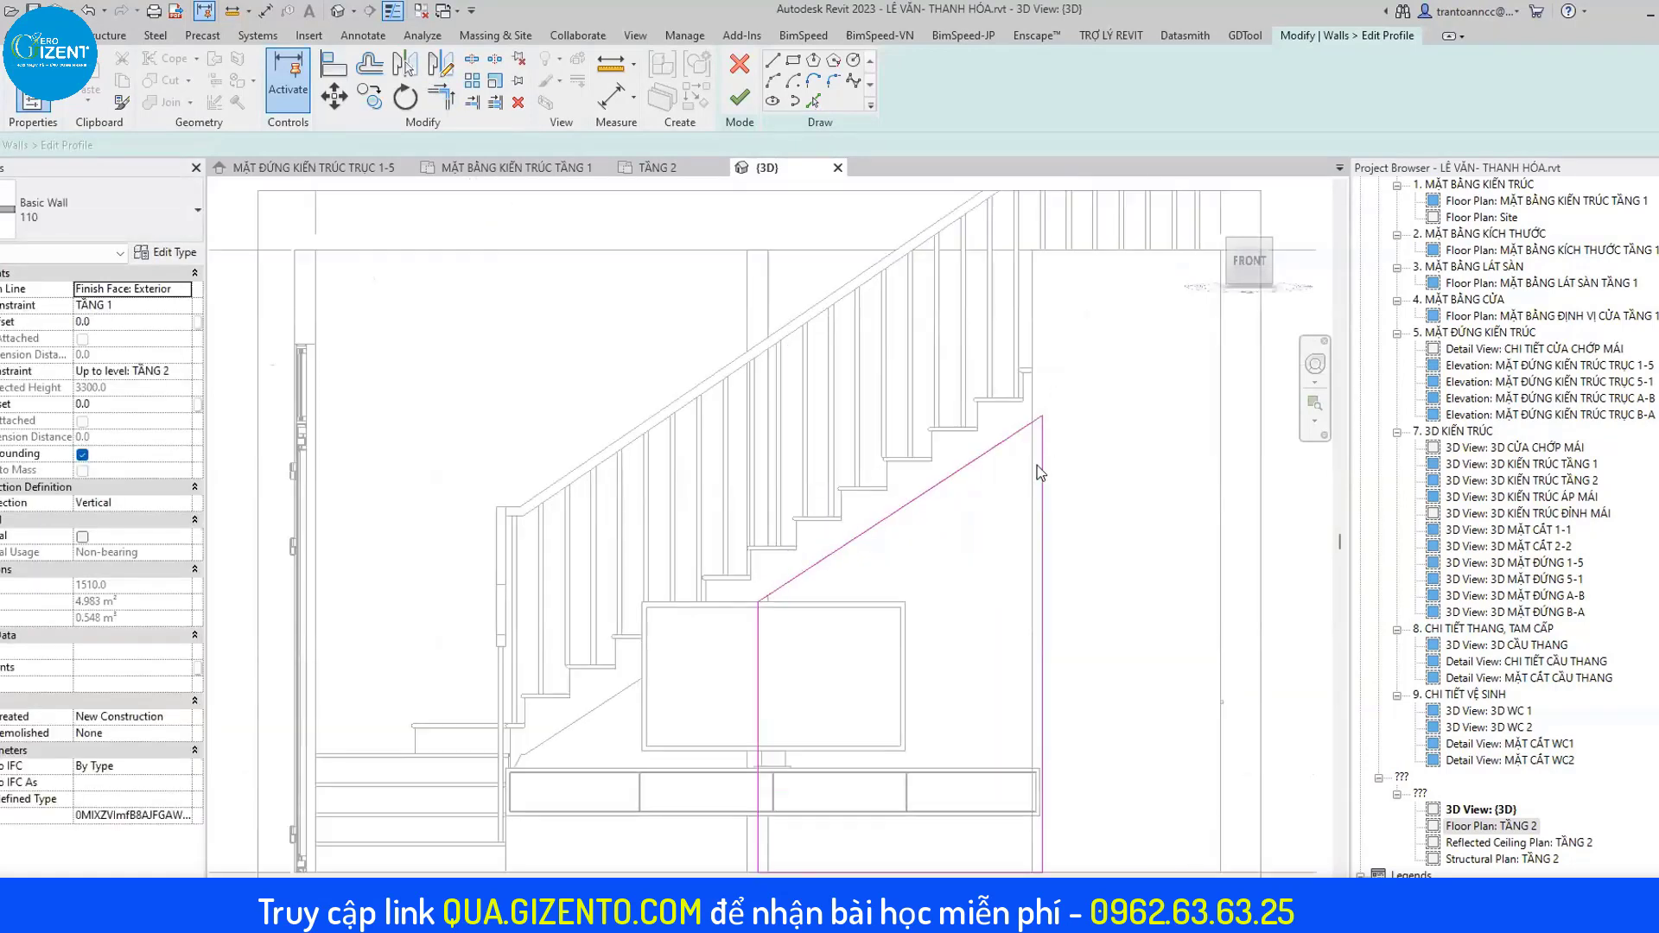
left_click(737, 114)
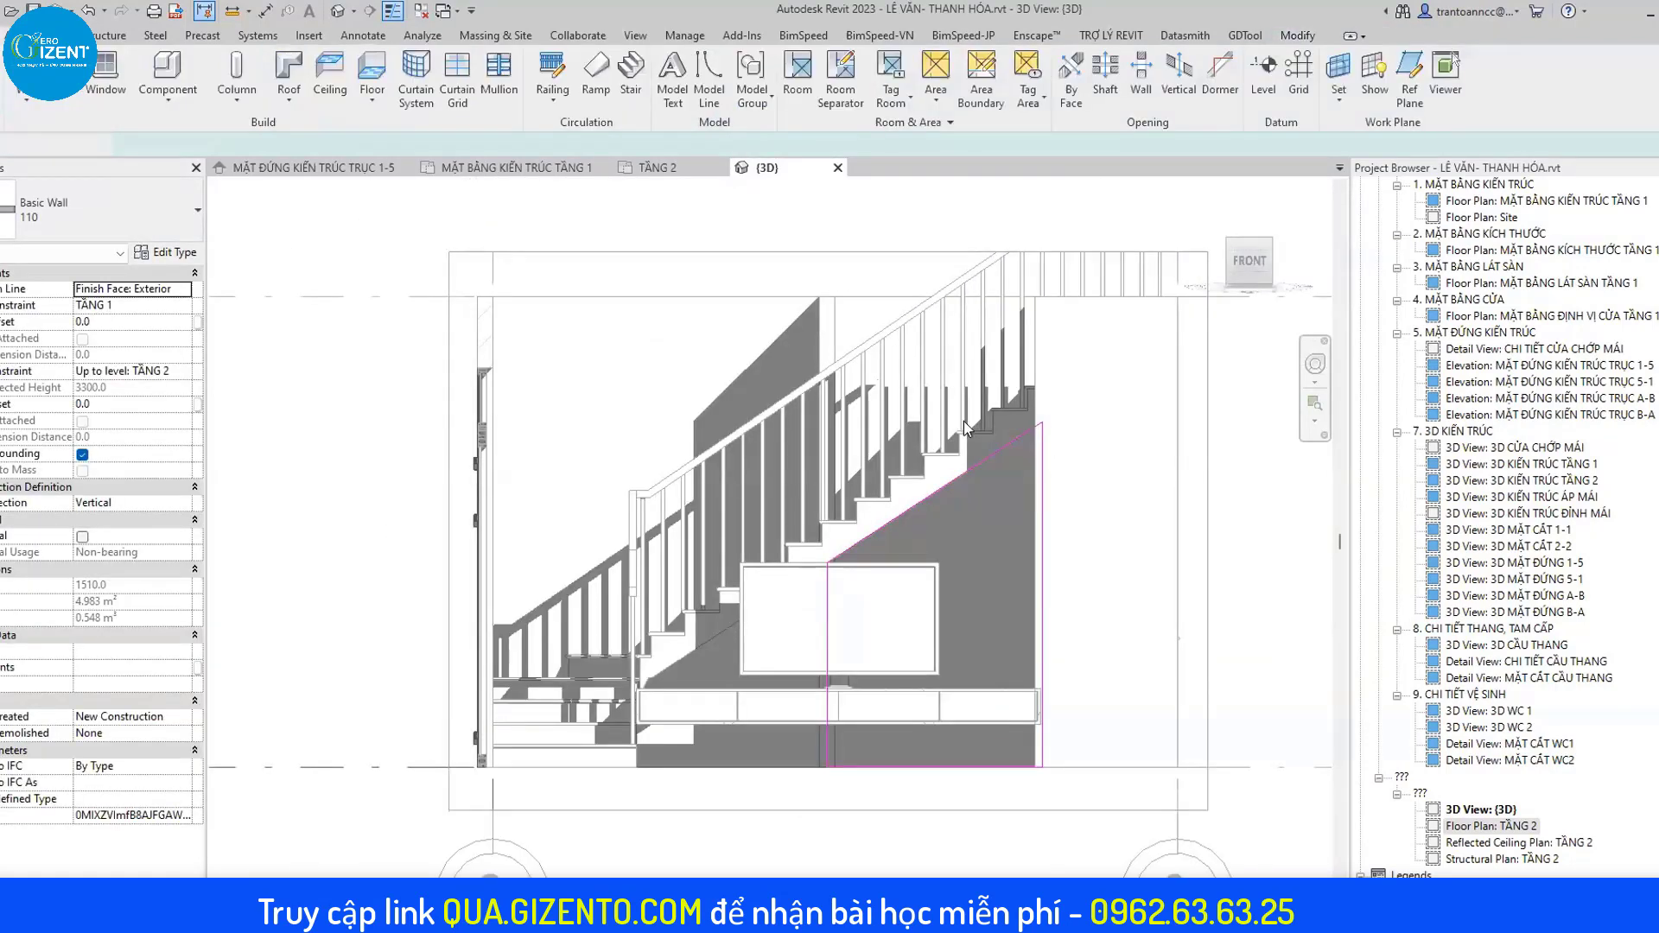
key("Escape")
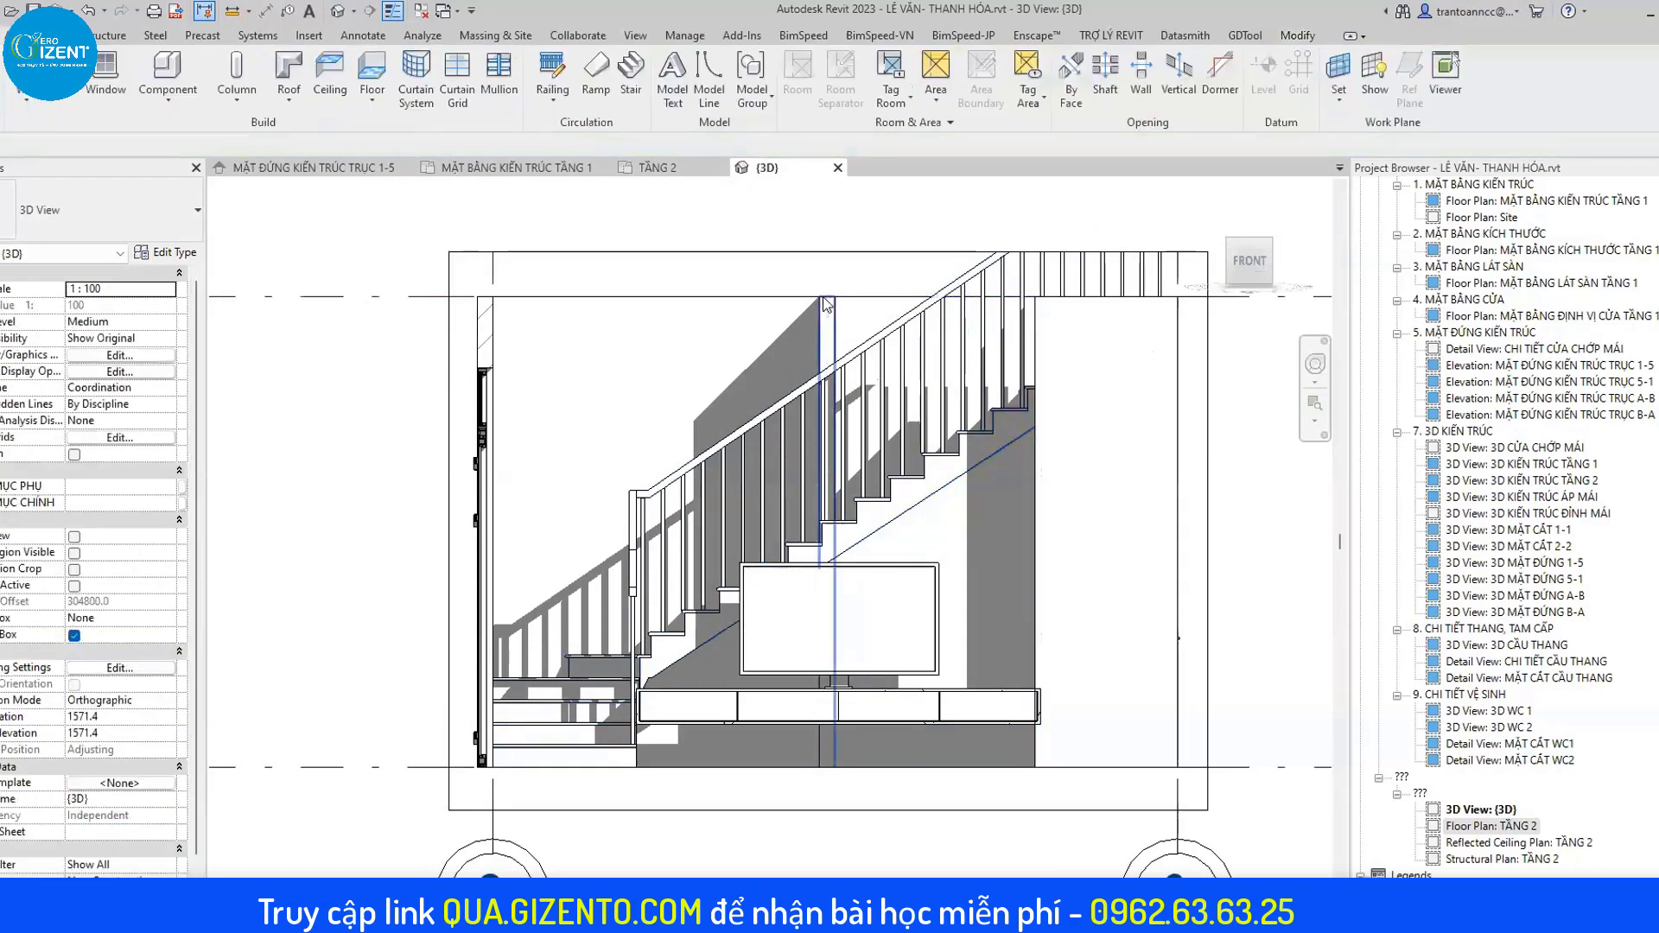
left_click(846, 562)
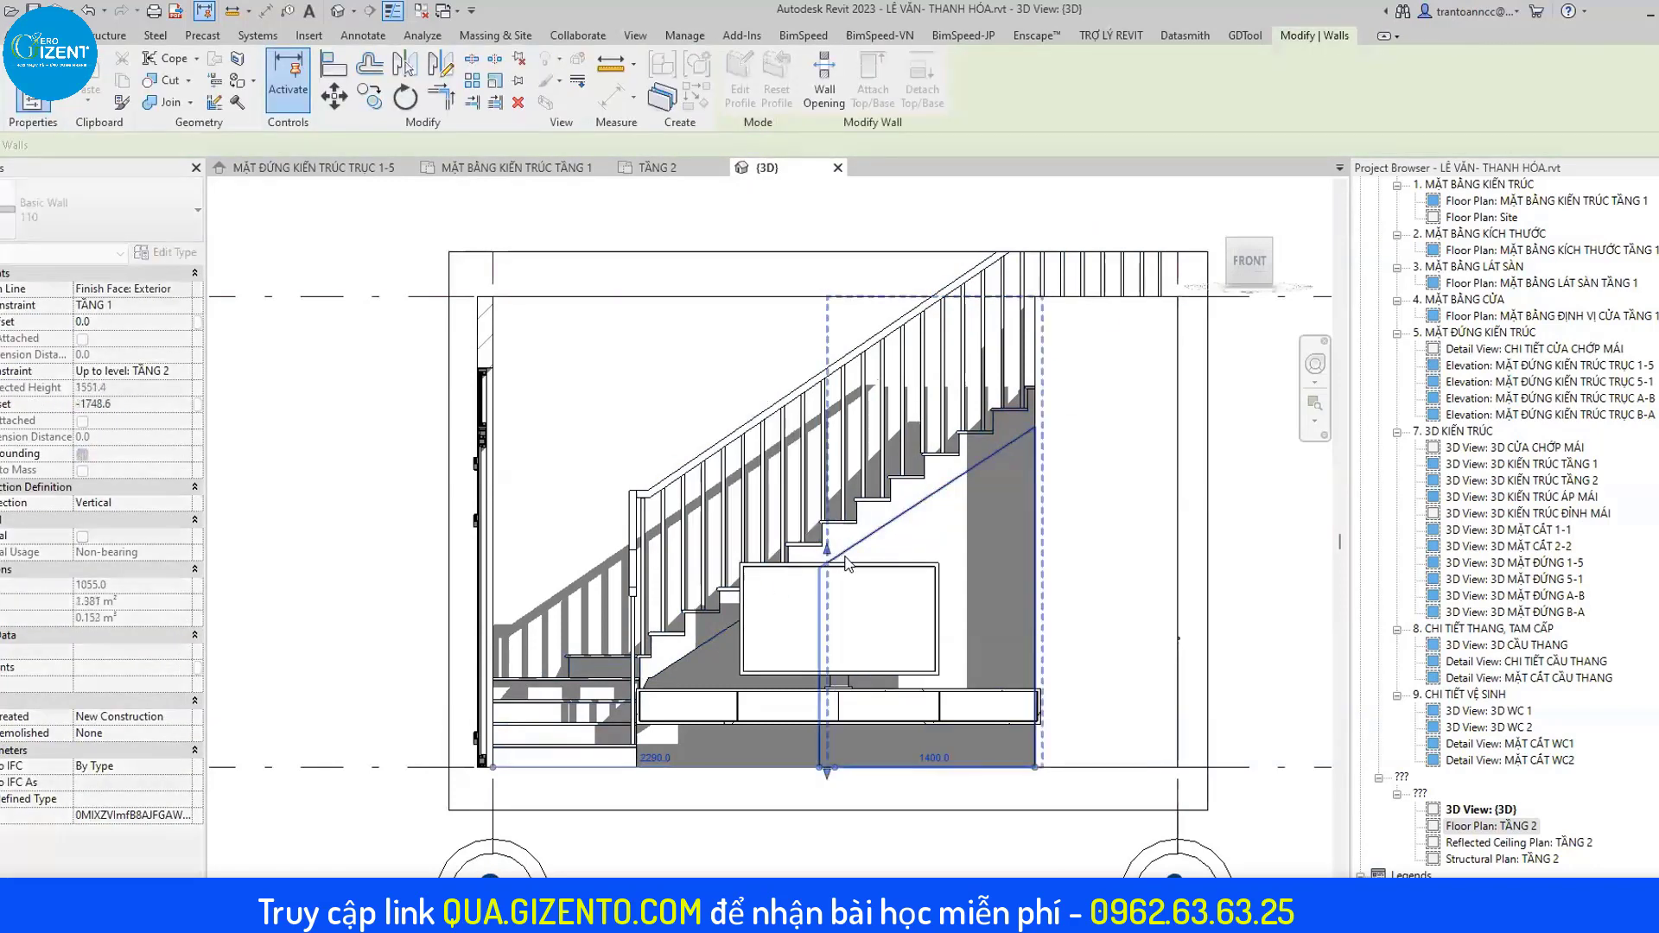
key("Escape")
scroll(749, 361, "down", 3)
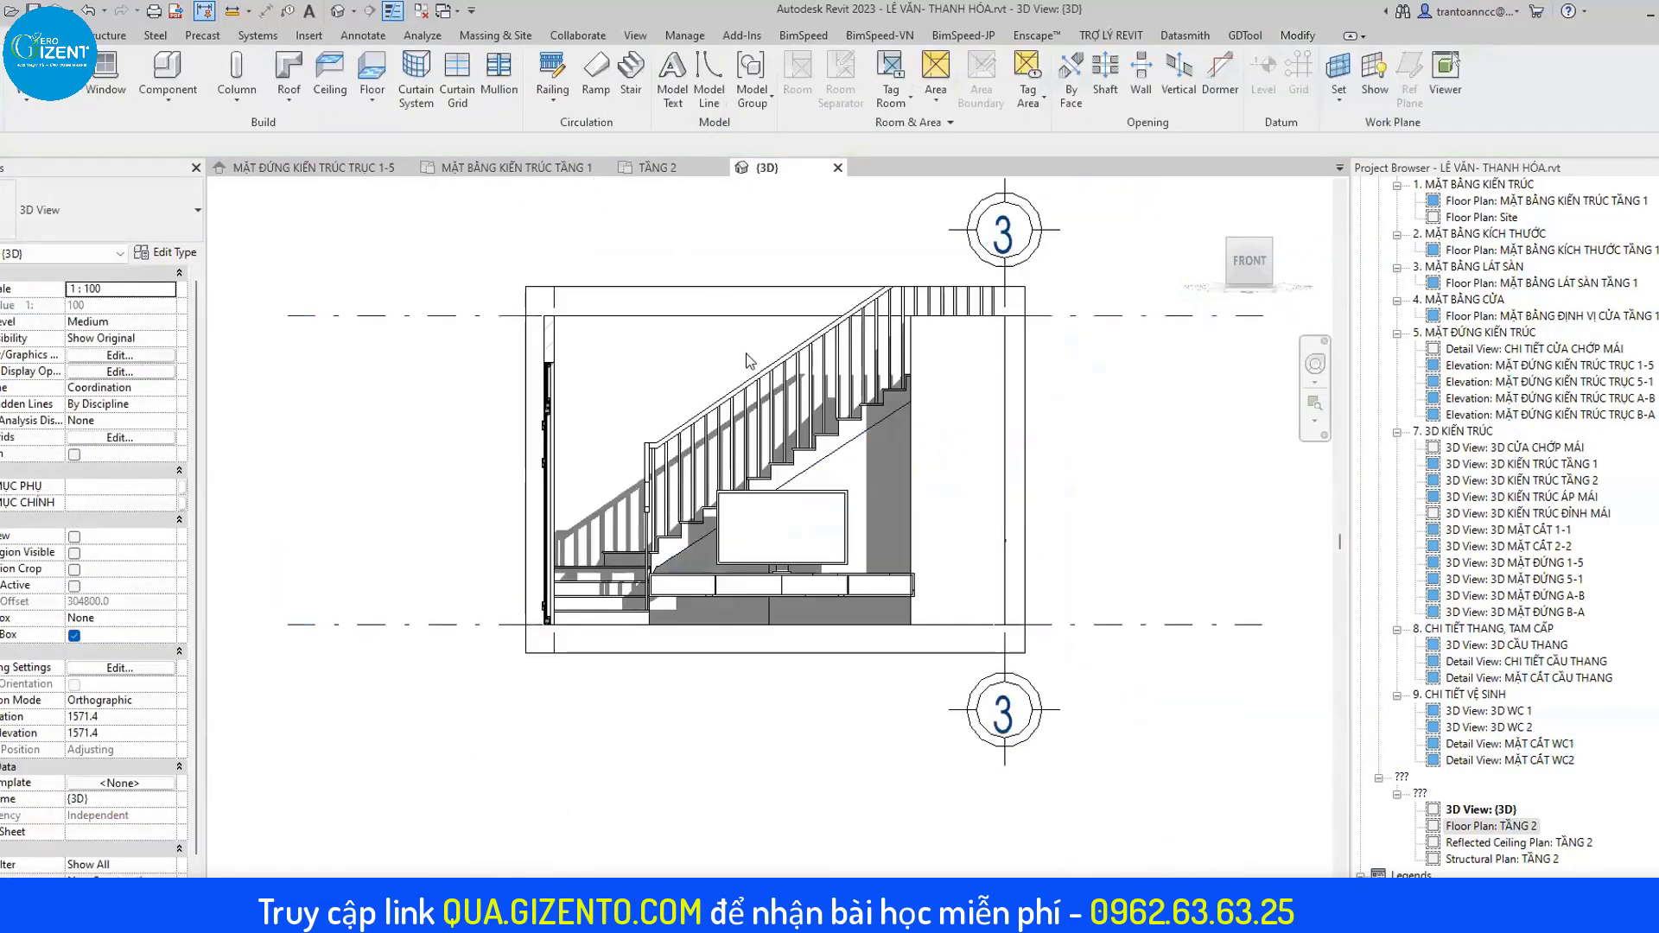
Turn off the 3D view's section box to show the whole model.
mouse_move(652, 576)
middle_mouse_down("shift")
mouse_move(1215, 498)
mouse_move(762, 409)
mouse_move(920, 437)
middle_mouse_up("shift")
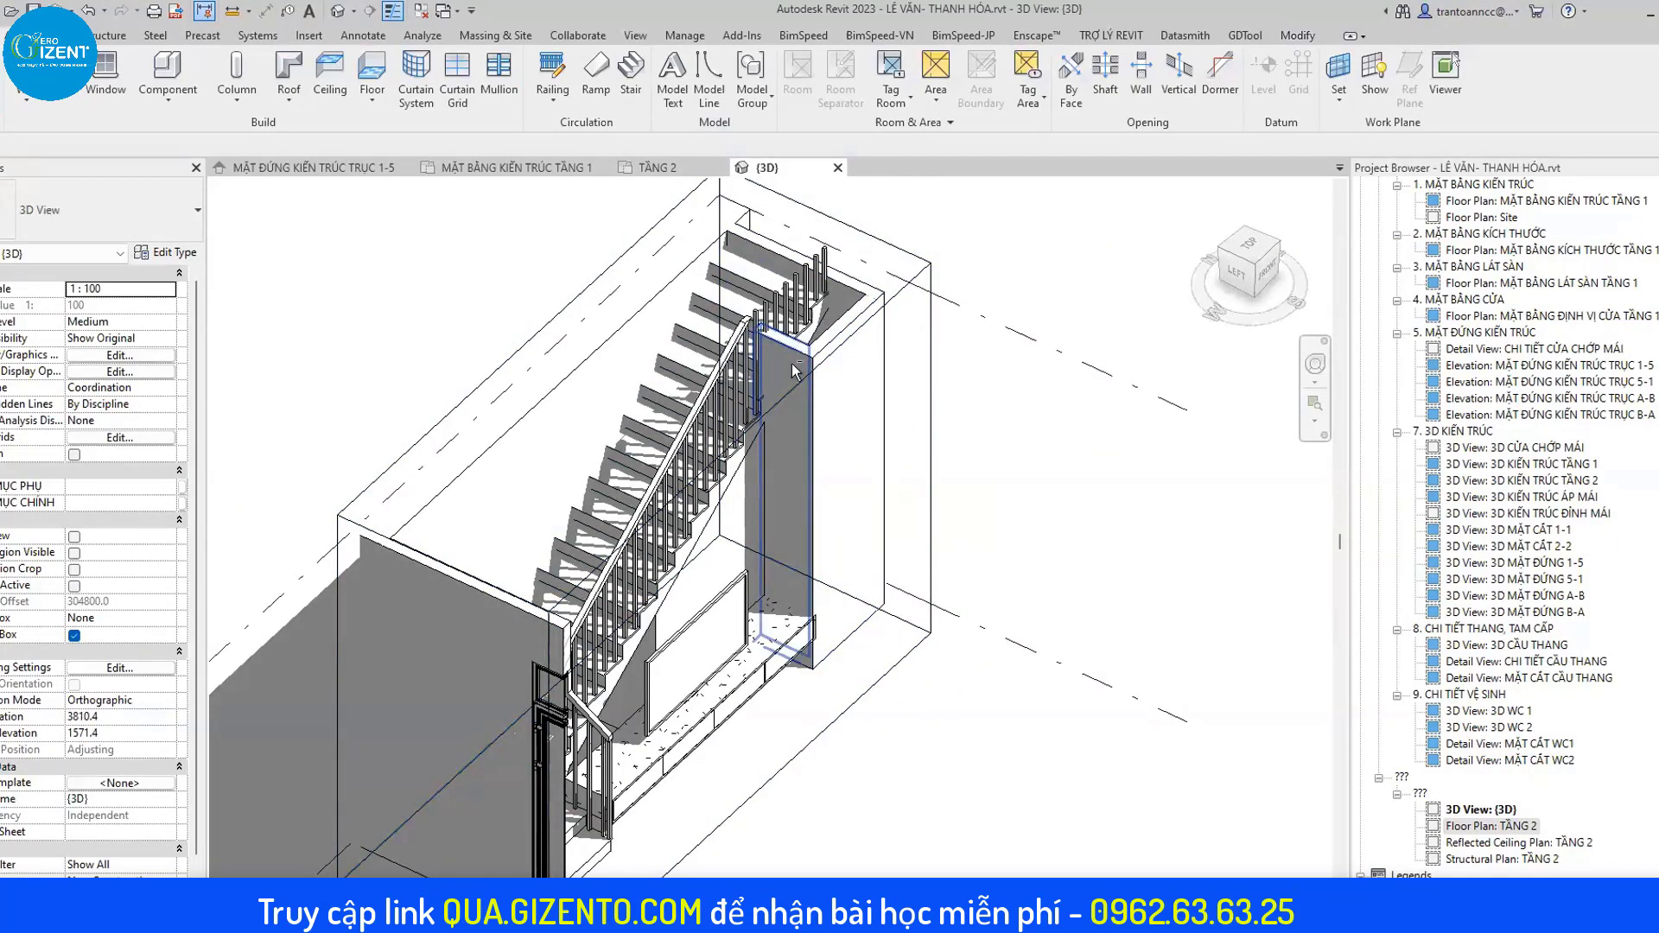
mouse_move(767, 358)
middle_mouse_down("shift")
mouse_move(829, 362)
mouse_move(812, 336)
mouse_move(873, 345)
middle_mouse_up("shift")
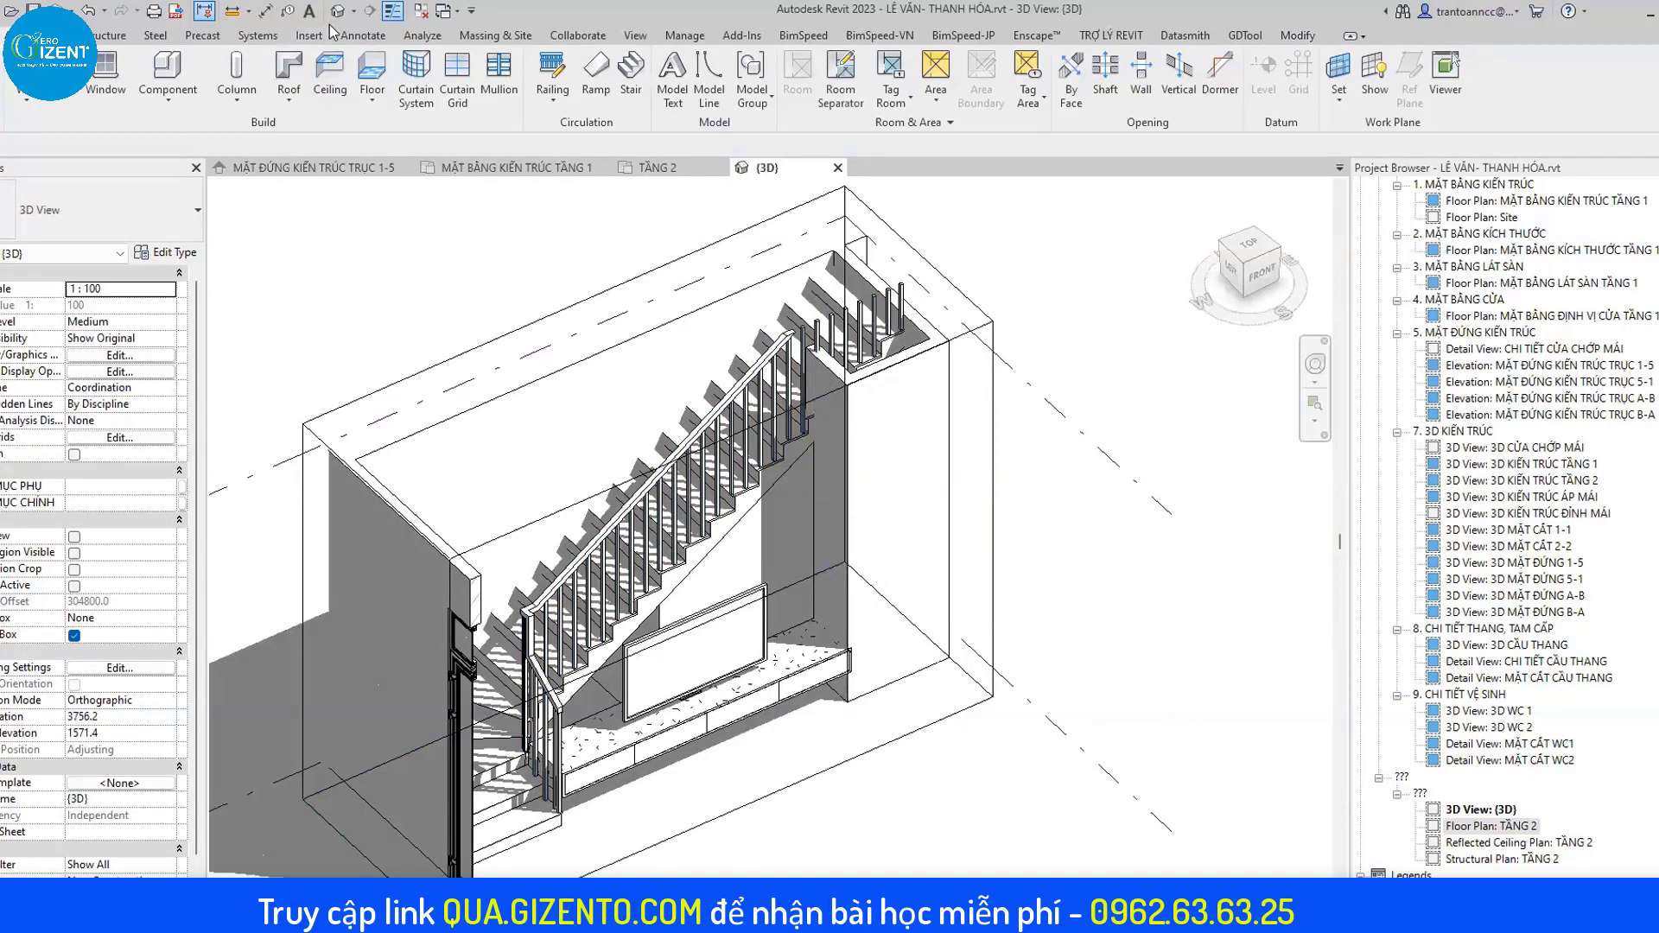
scroll(54, 482, "down", 1)
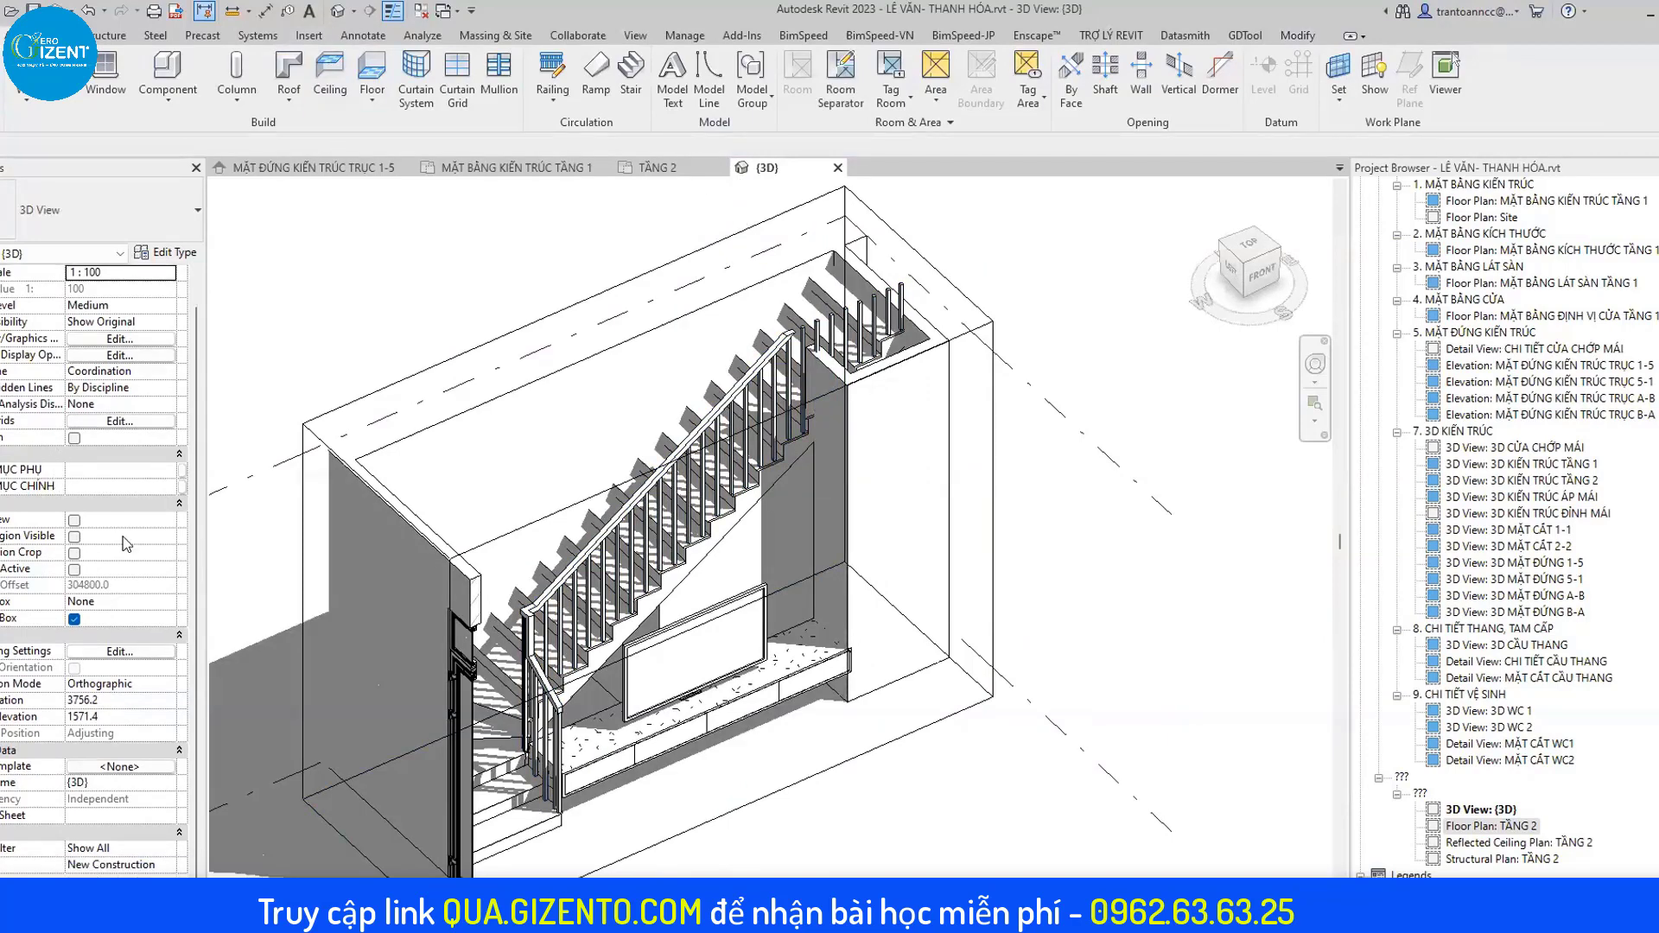
left_click(74, 619)
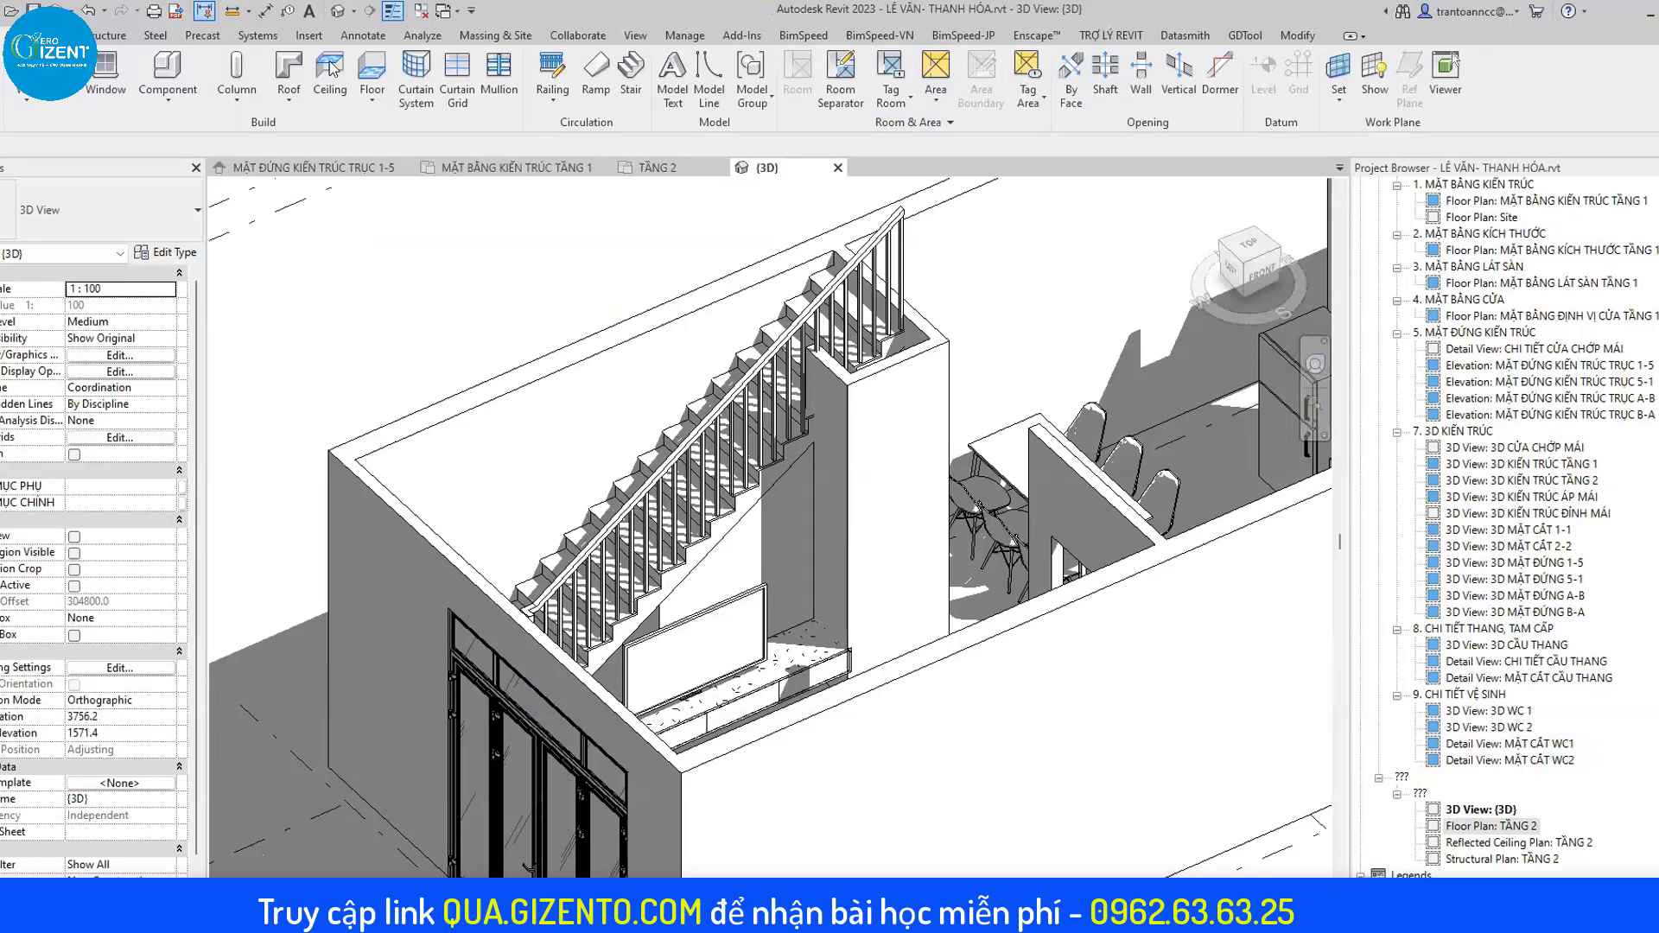
Orbit around the whole building to inspect the stair and sloped wall among the rooms.
scroll(823, 583, "down", 3)
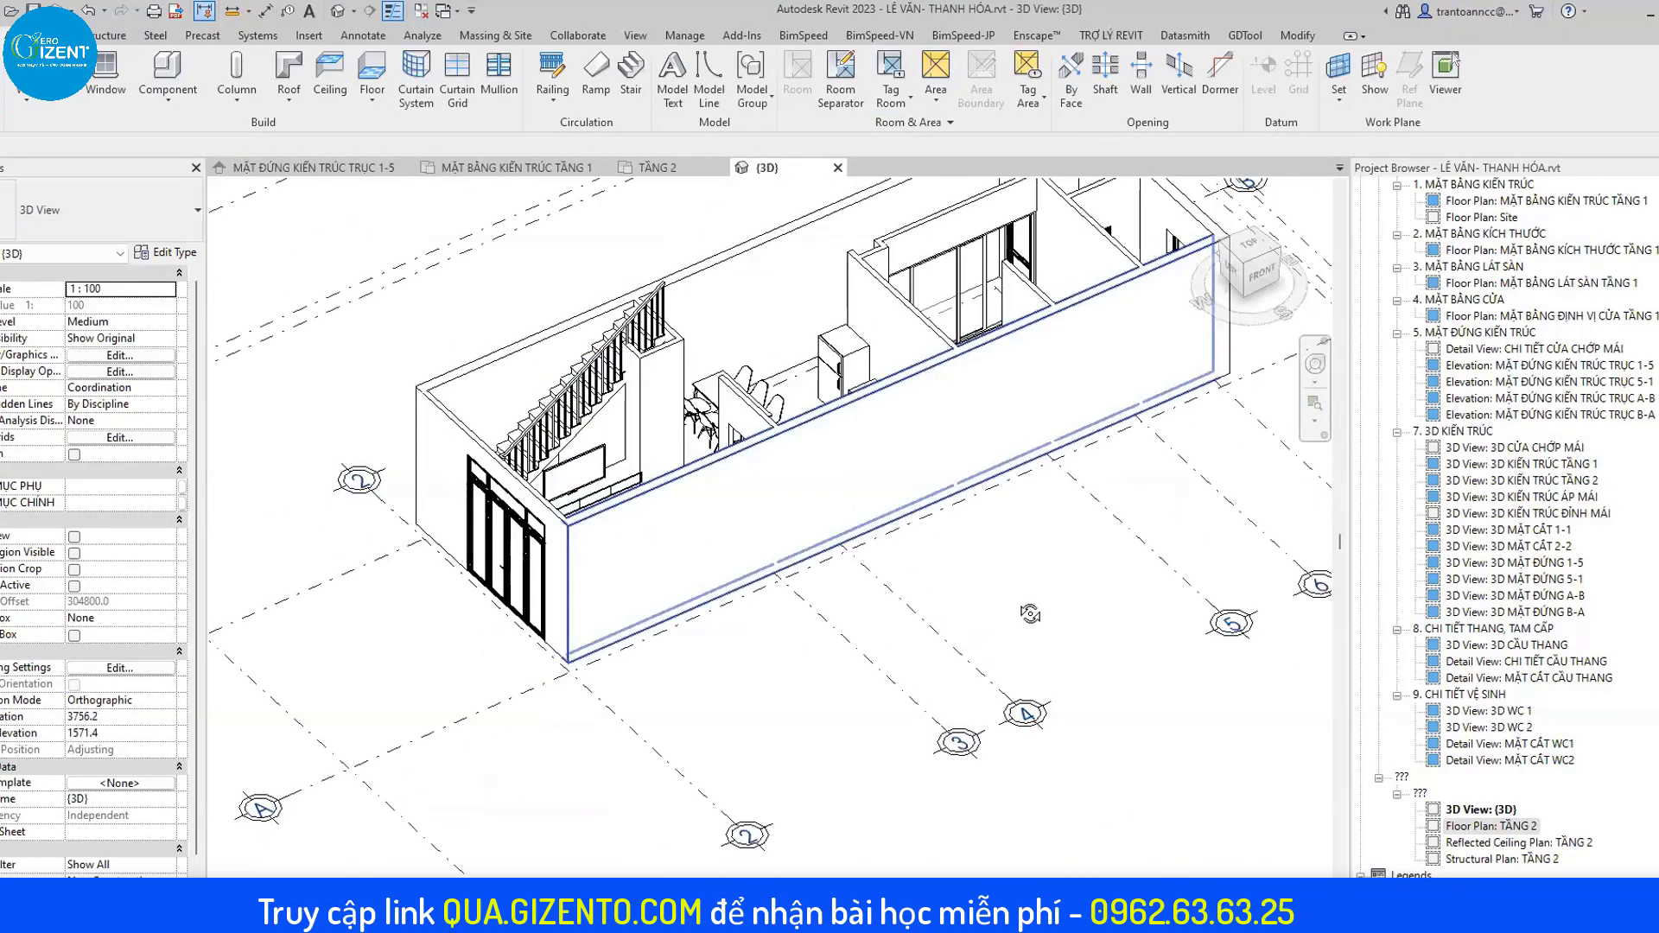
mouse_move(1017, 569)
middle_mouse_down("shift")
mouse_move(1048, 577)
mouse_move(1038, 587)
middle_mouse_up("shift")
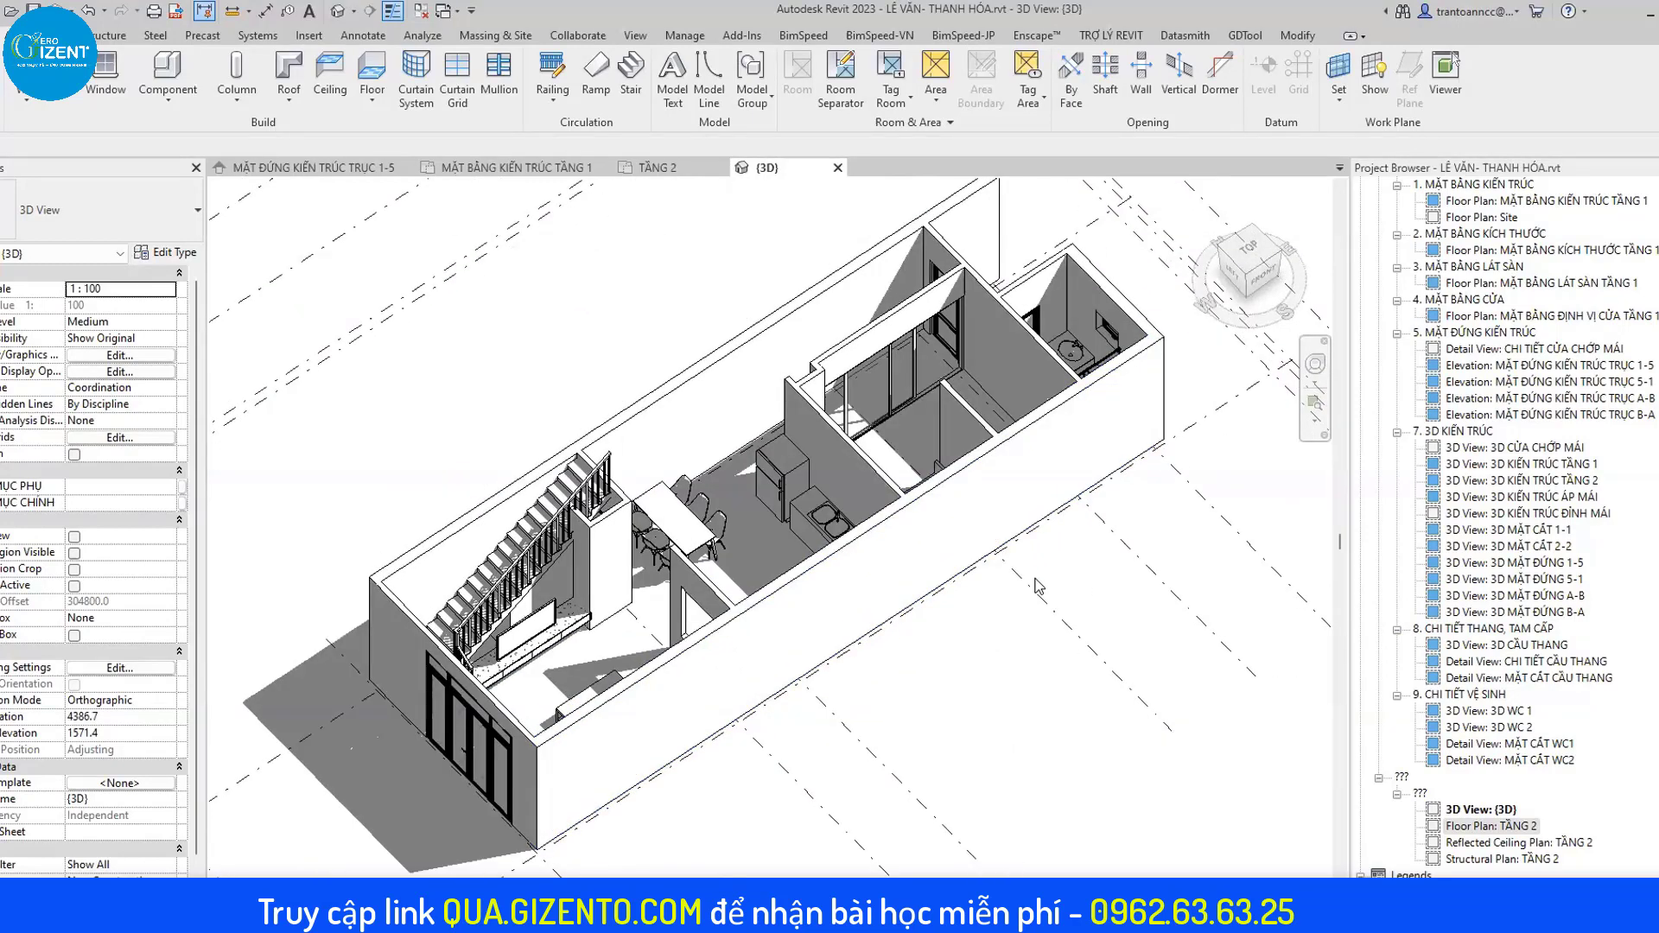
mouse_move(1038, 587)
middle_mouse_down("shift")
mouse_move(1118, 609)
mouse_move(916, 732)
middle_mouse_up("shift")
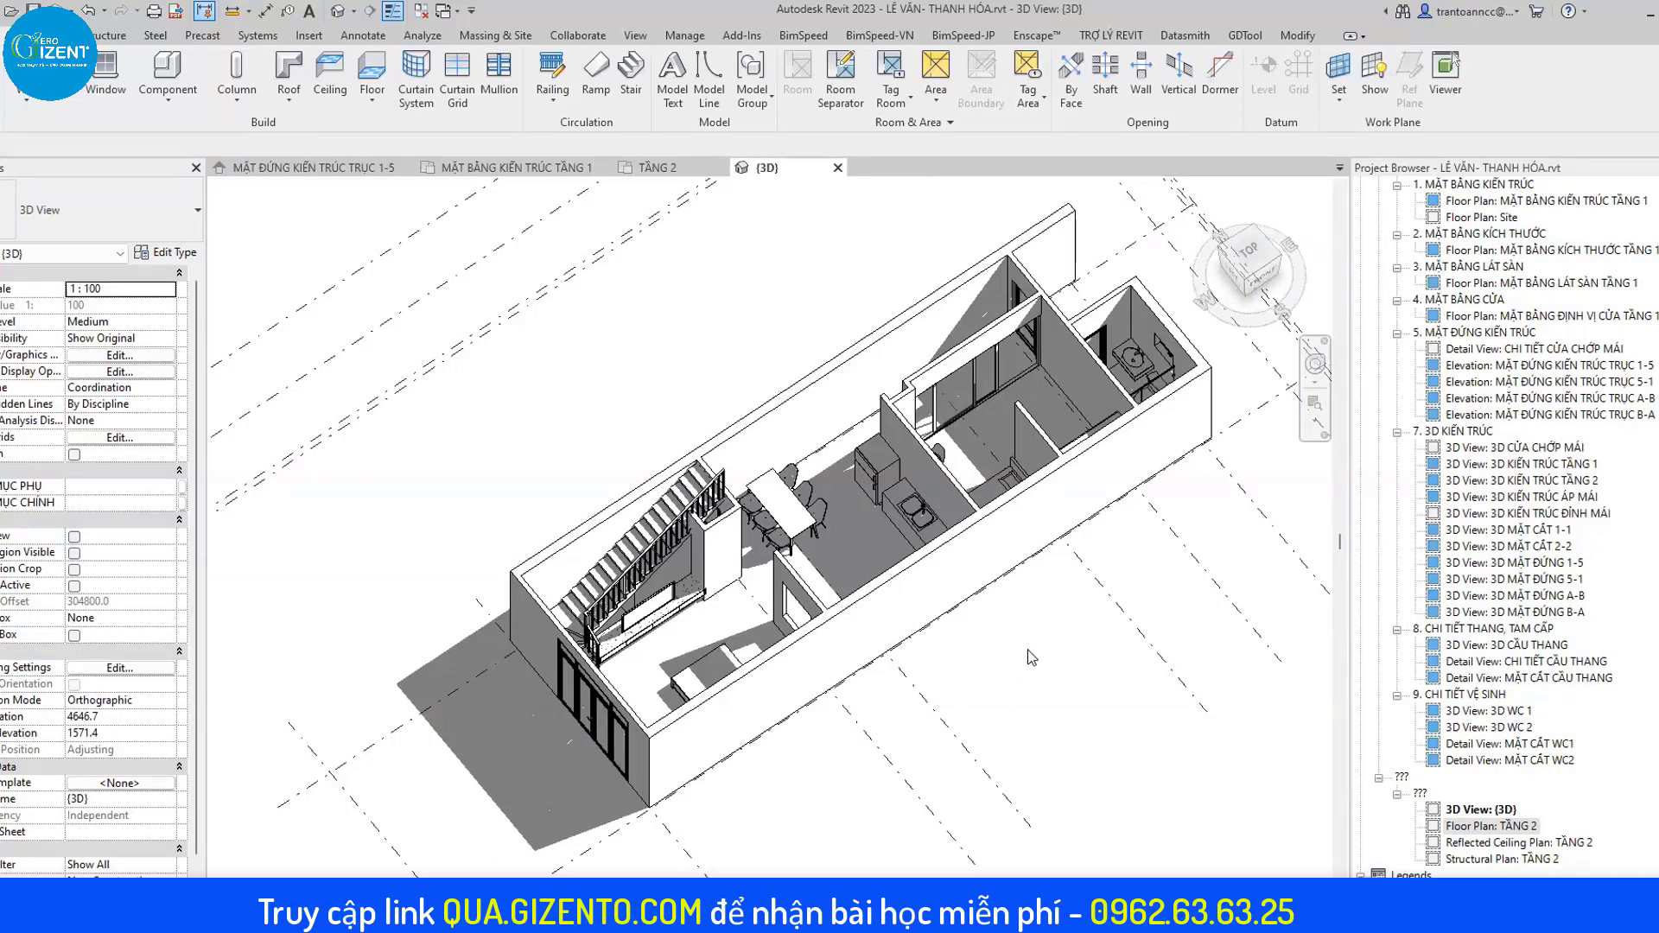
middle_click_drag(1023, 645, 888, 514, "shift")
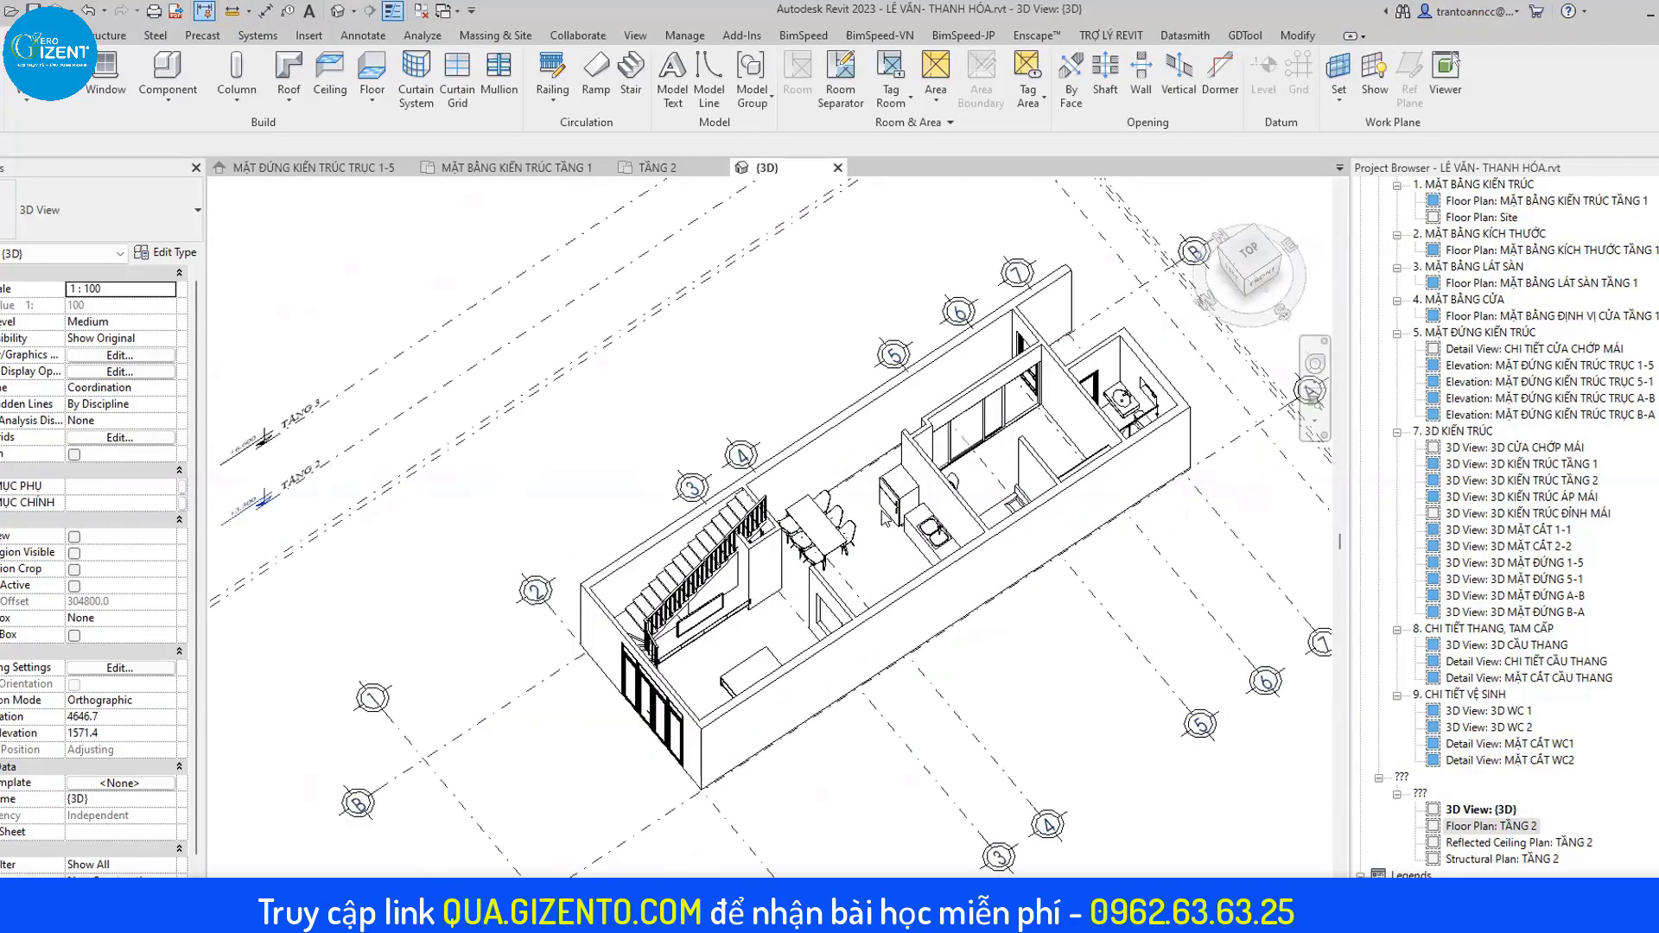
scroll(888, 514, "up", 1)
scroll(903, 475, "up", 1)
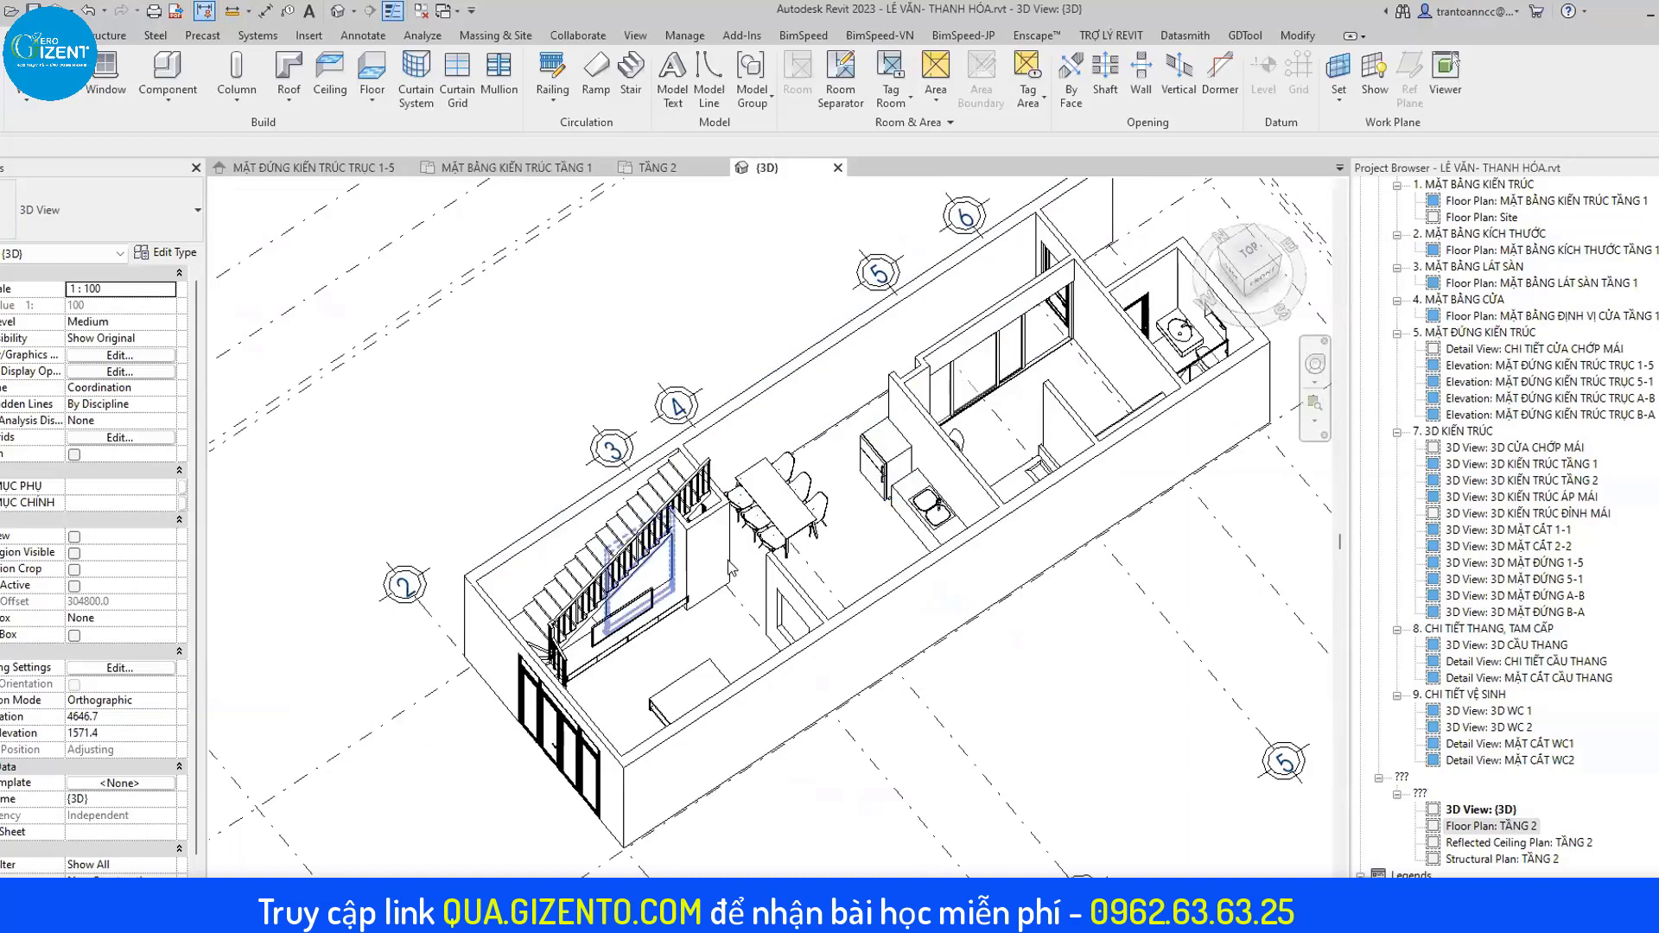
middle_click_drag(647, 590, 864, 495, "shift")
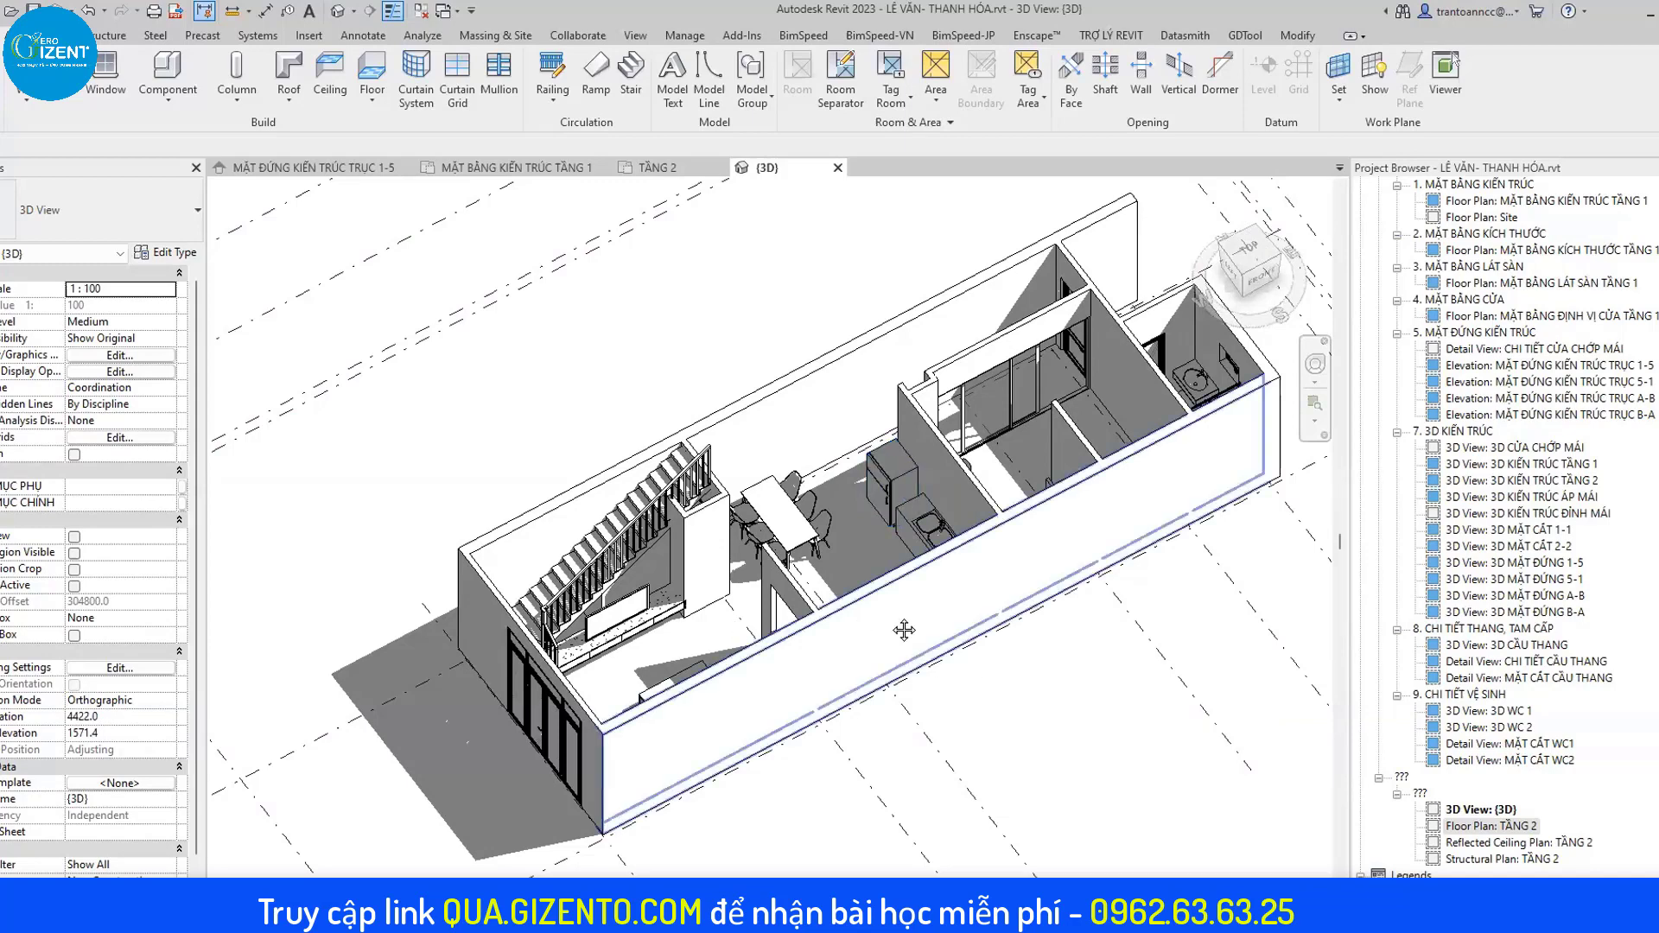
middle_click_drag(791, 616, 1133, 298, "shift")
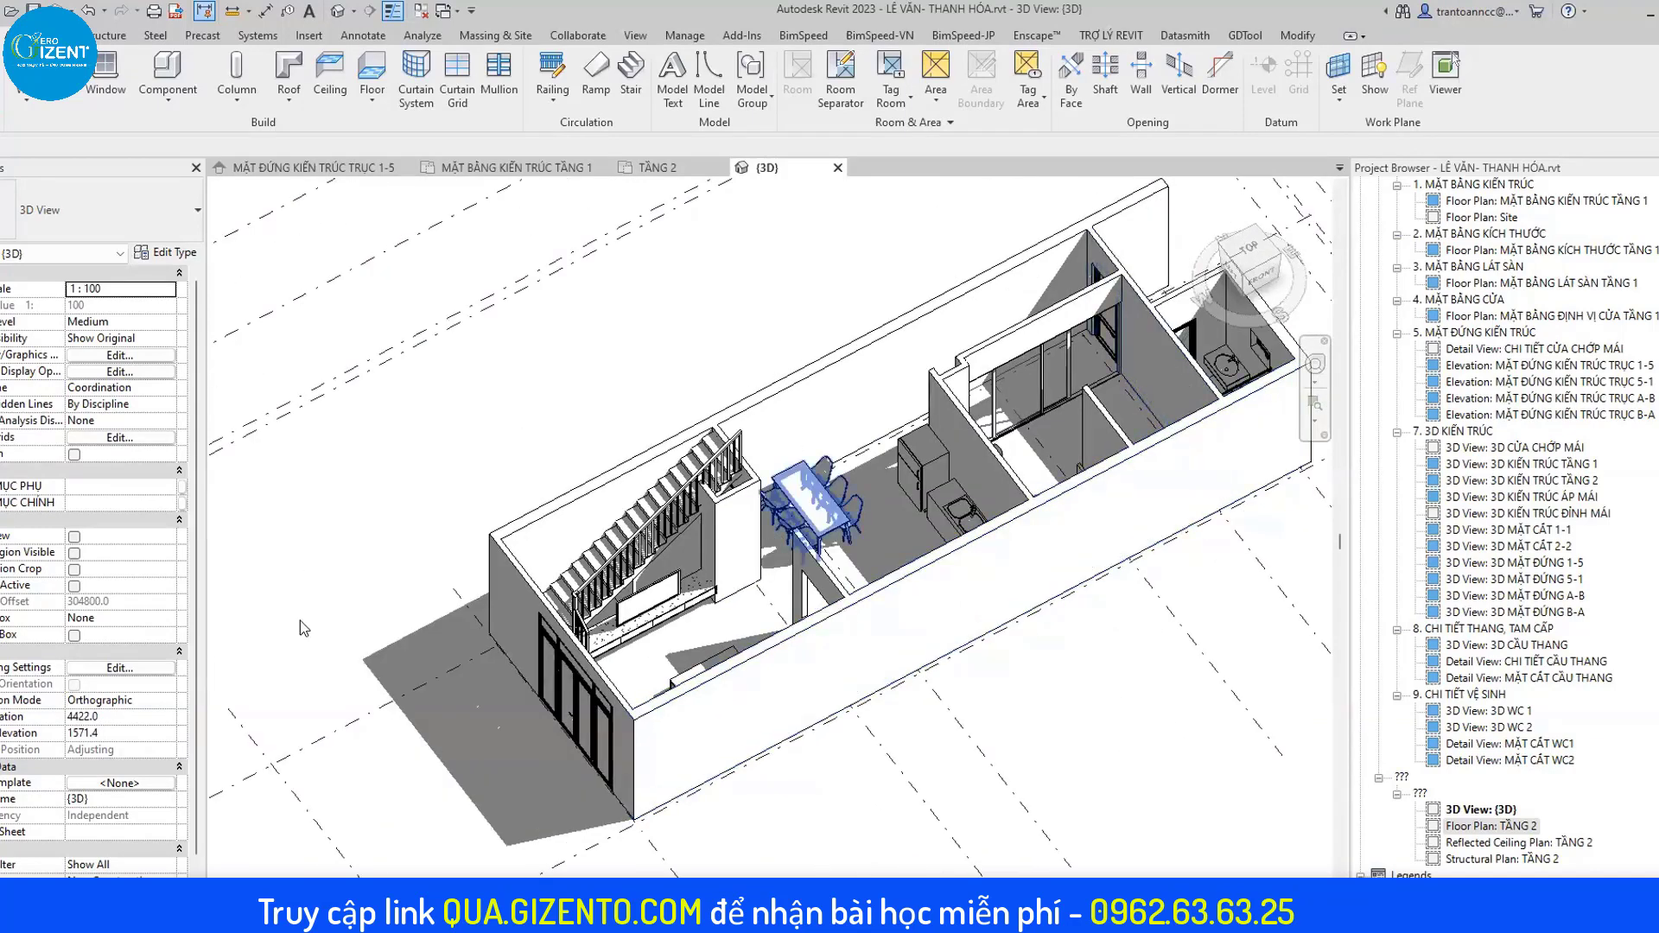
middle_click_drag(299, 620, 538, 422, "shift")
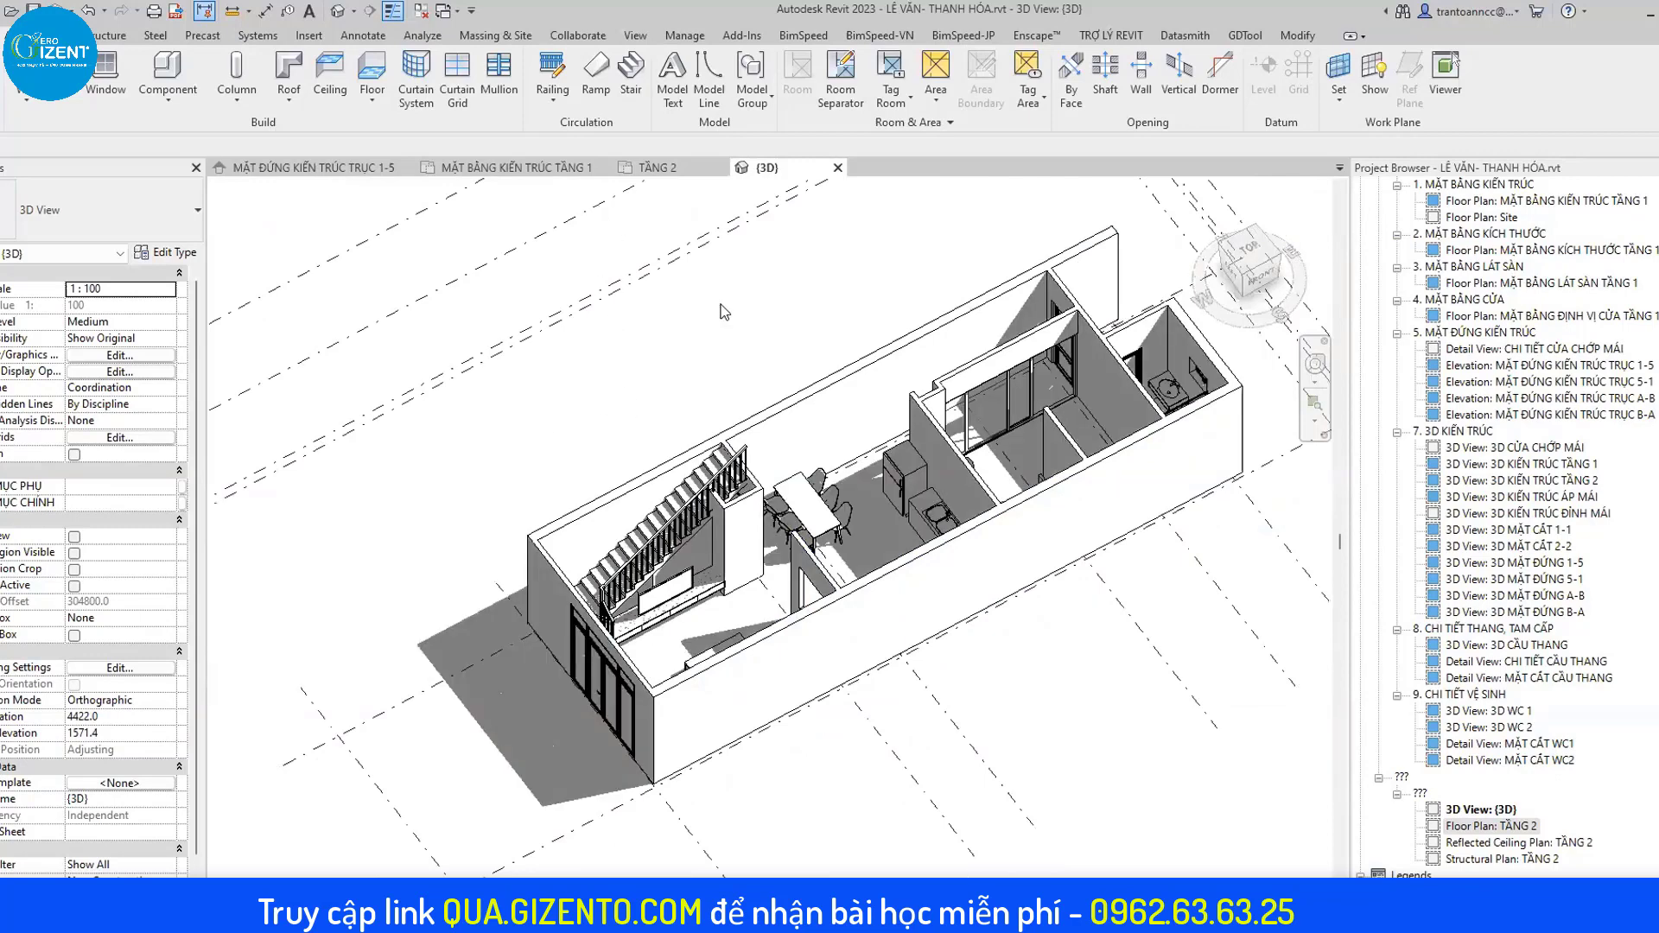
scroll(657, 192, "down", 1)
scroll(649, 183, "down", 1)
mouse_move(656, 167)
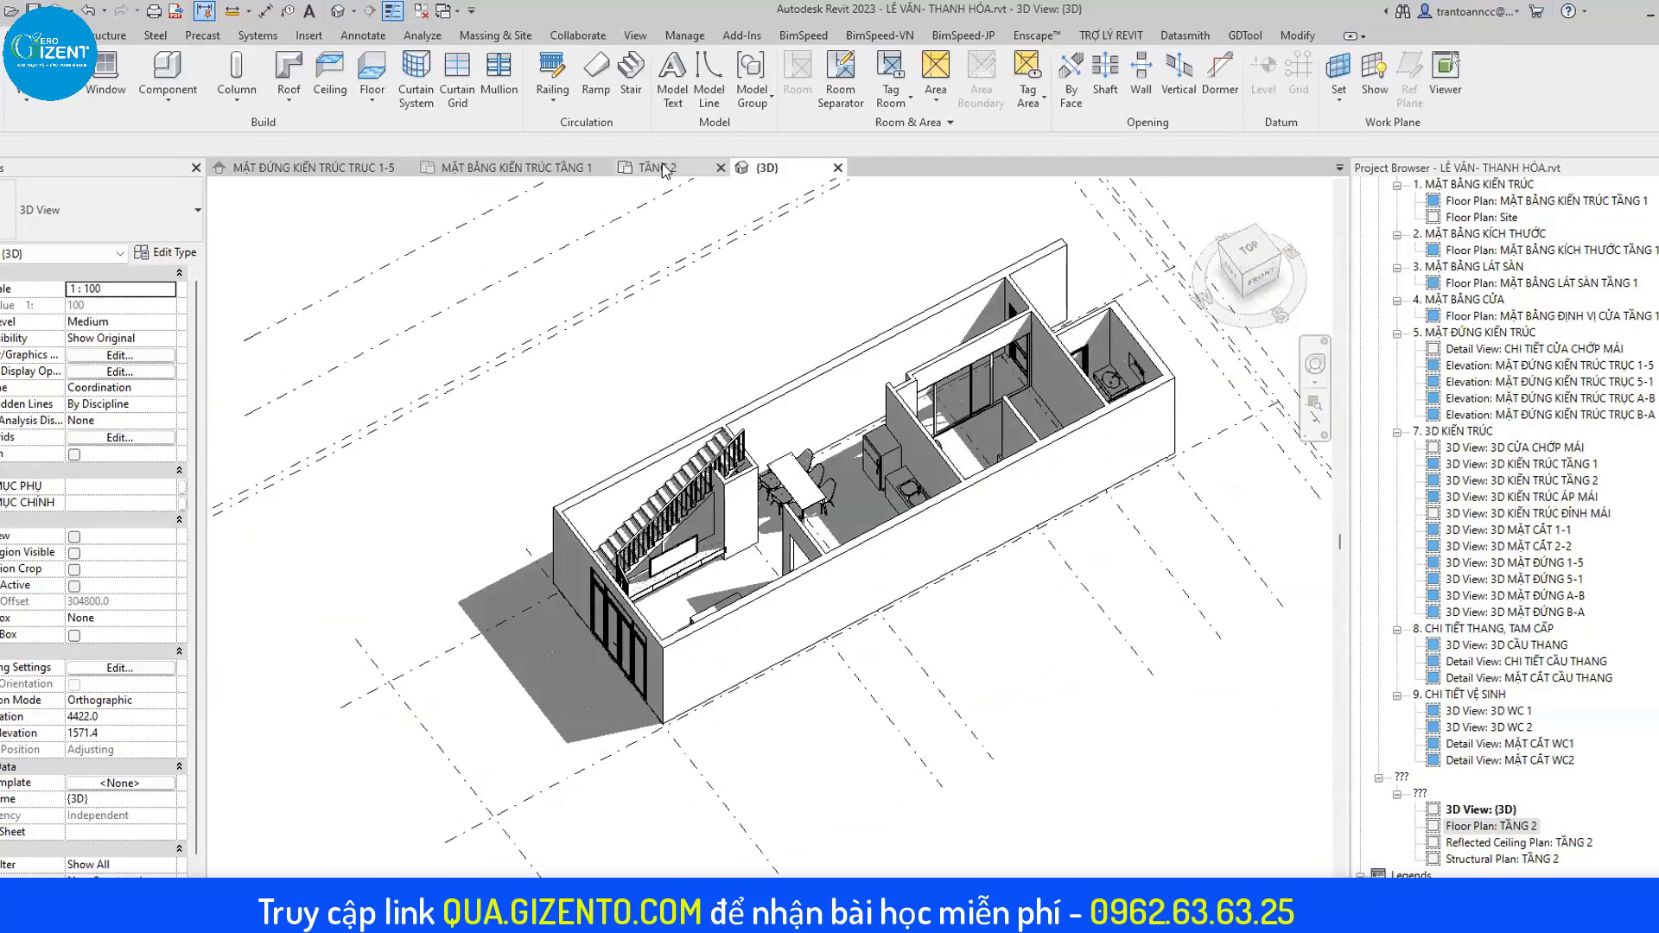
key("ctrl+Tab")
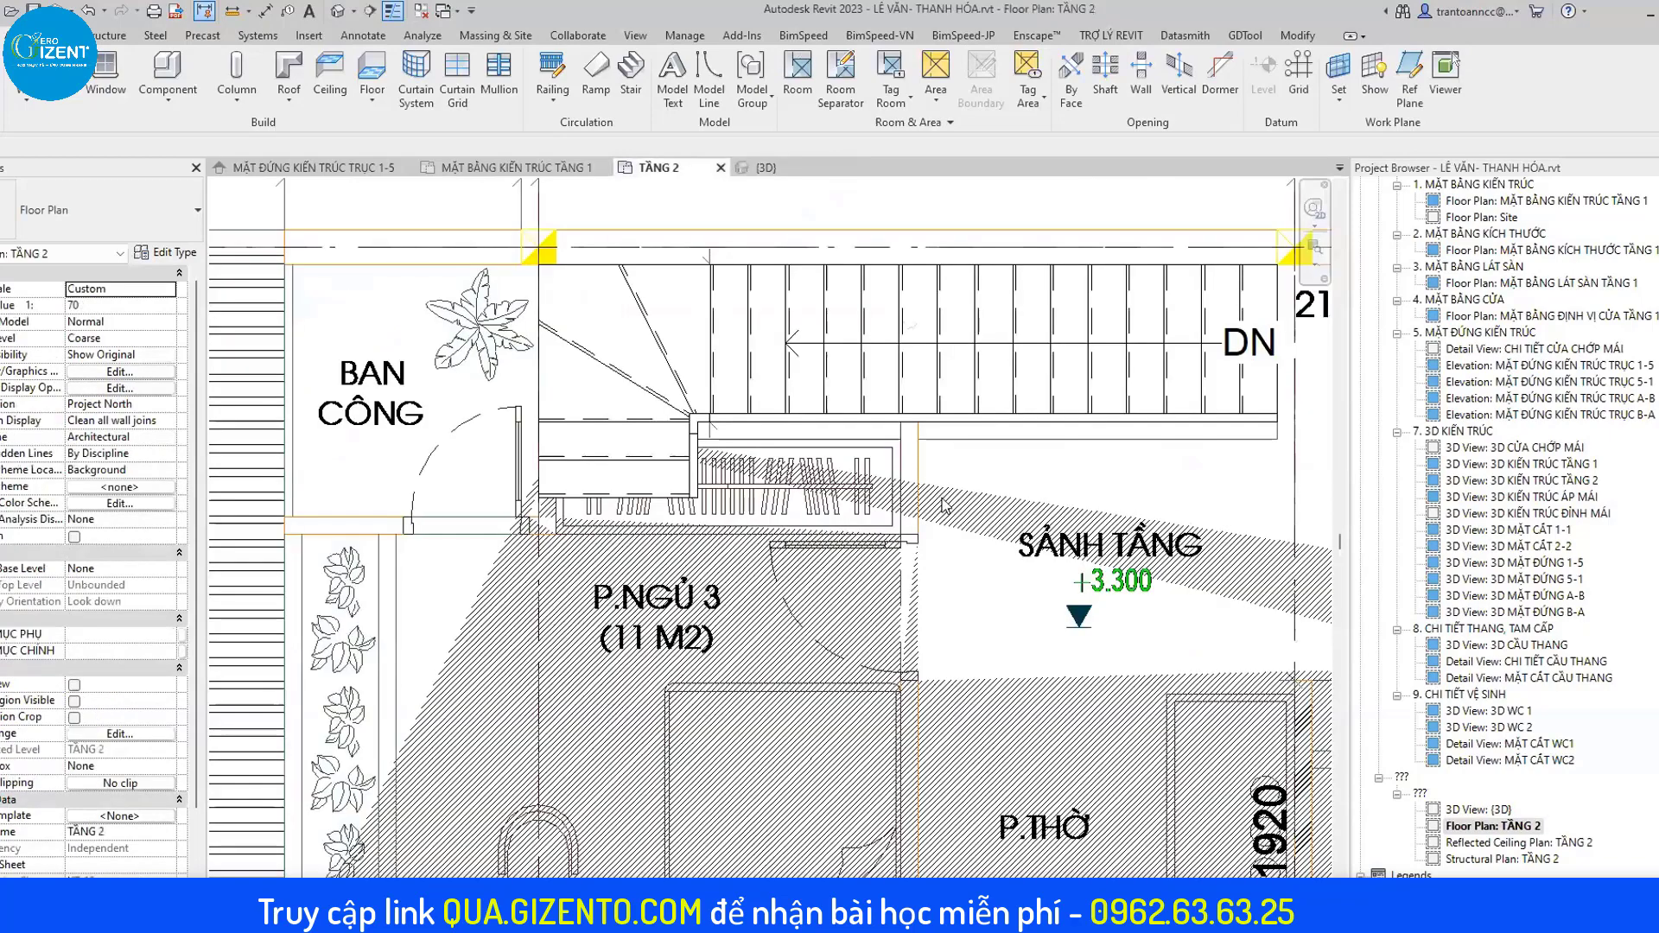
scroll(657, 491, "down", 4)
scroll(1161, 536, "down", 3)
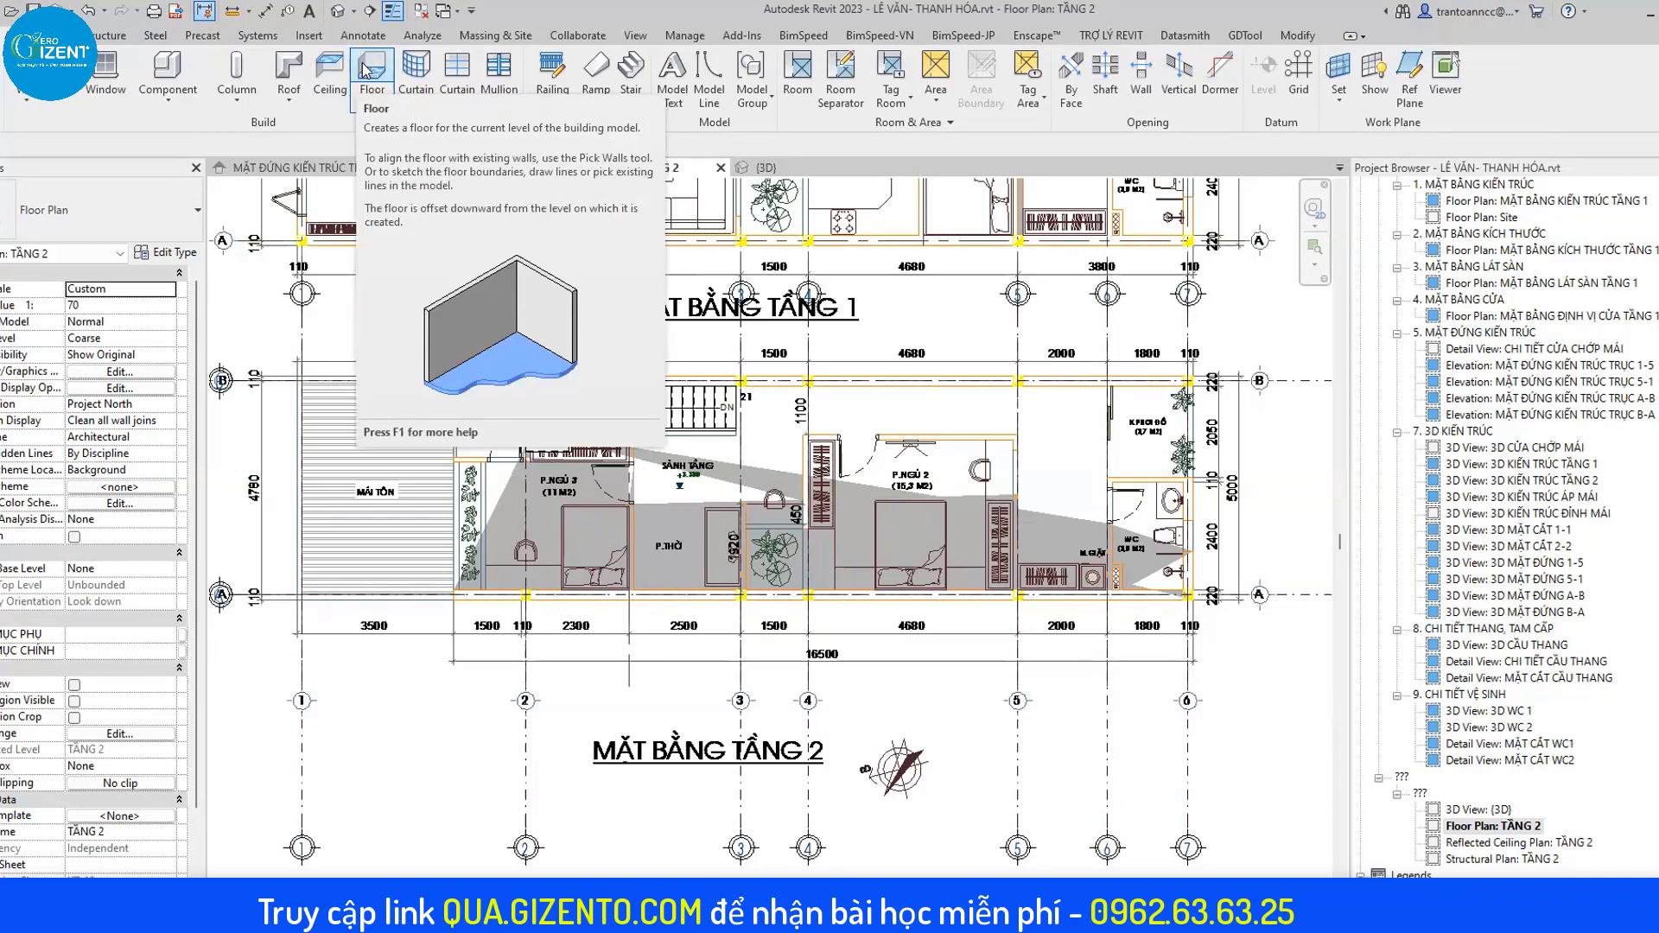
Start a TẦNG 2 floor and draw its boundary as a rectangle.
left_click(365, 71)
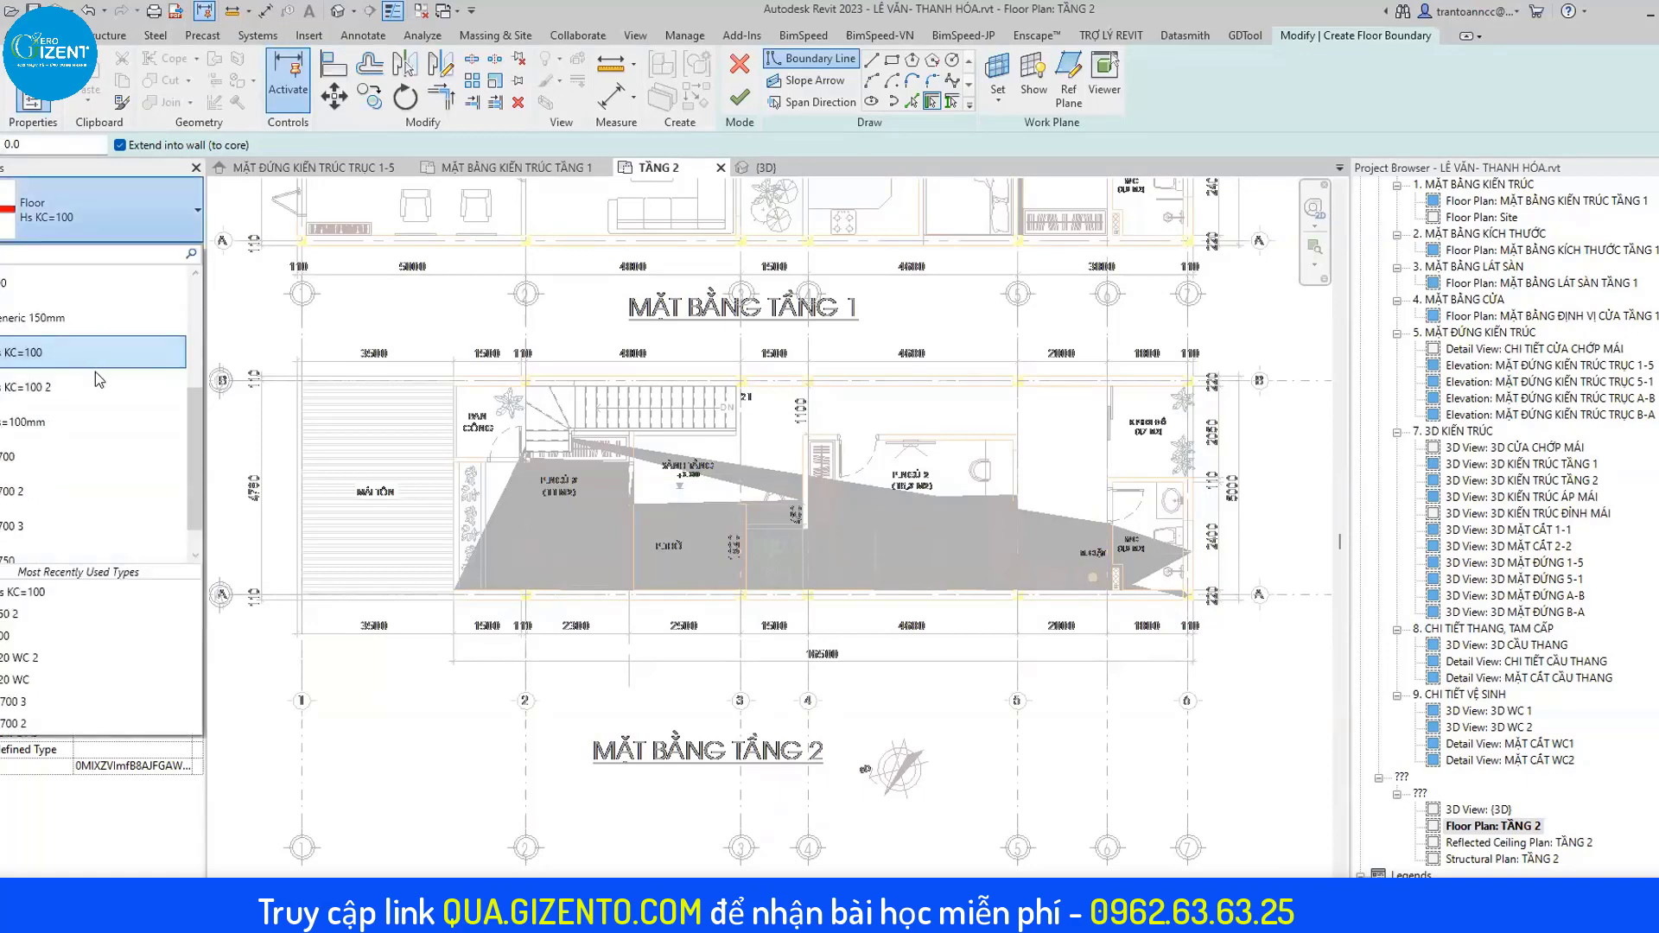
scroll(31, 356, "down", 1)
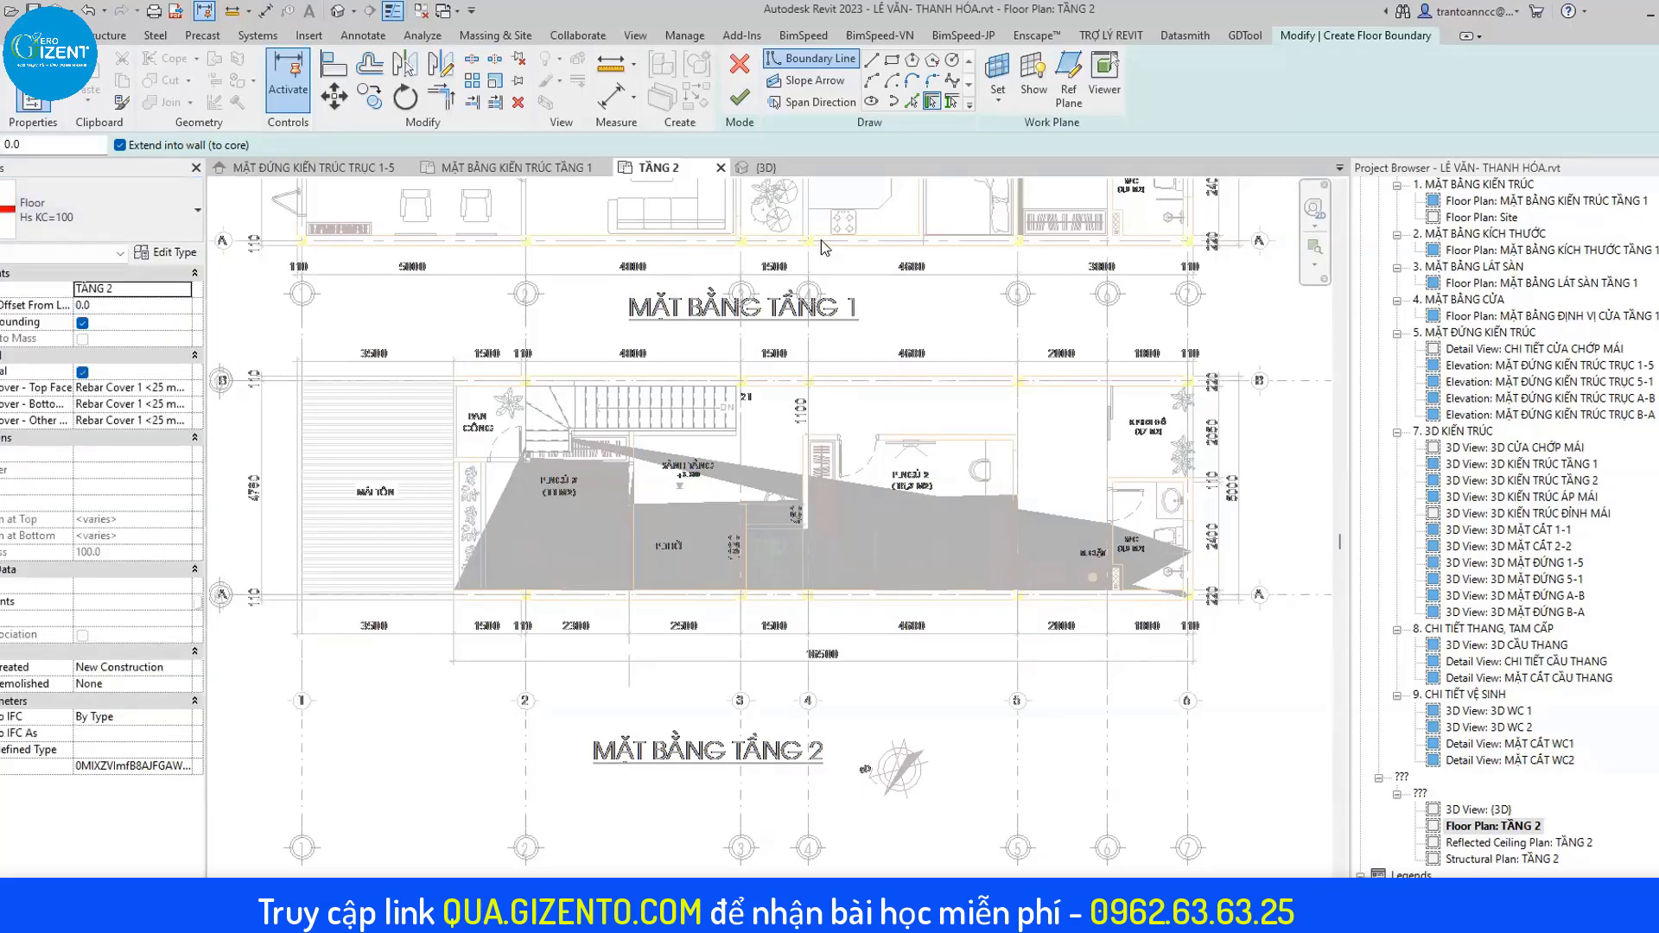
left_click(892, 59)
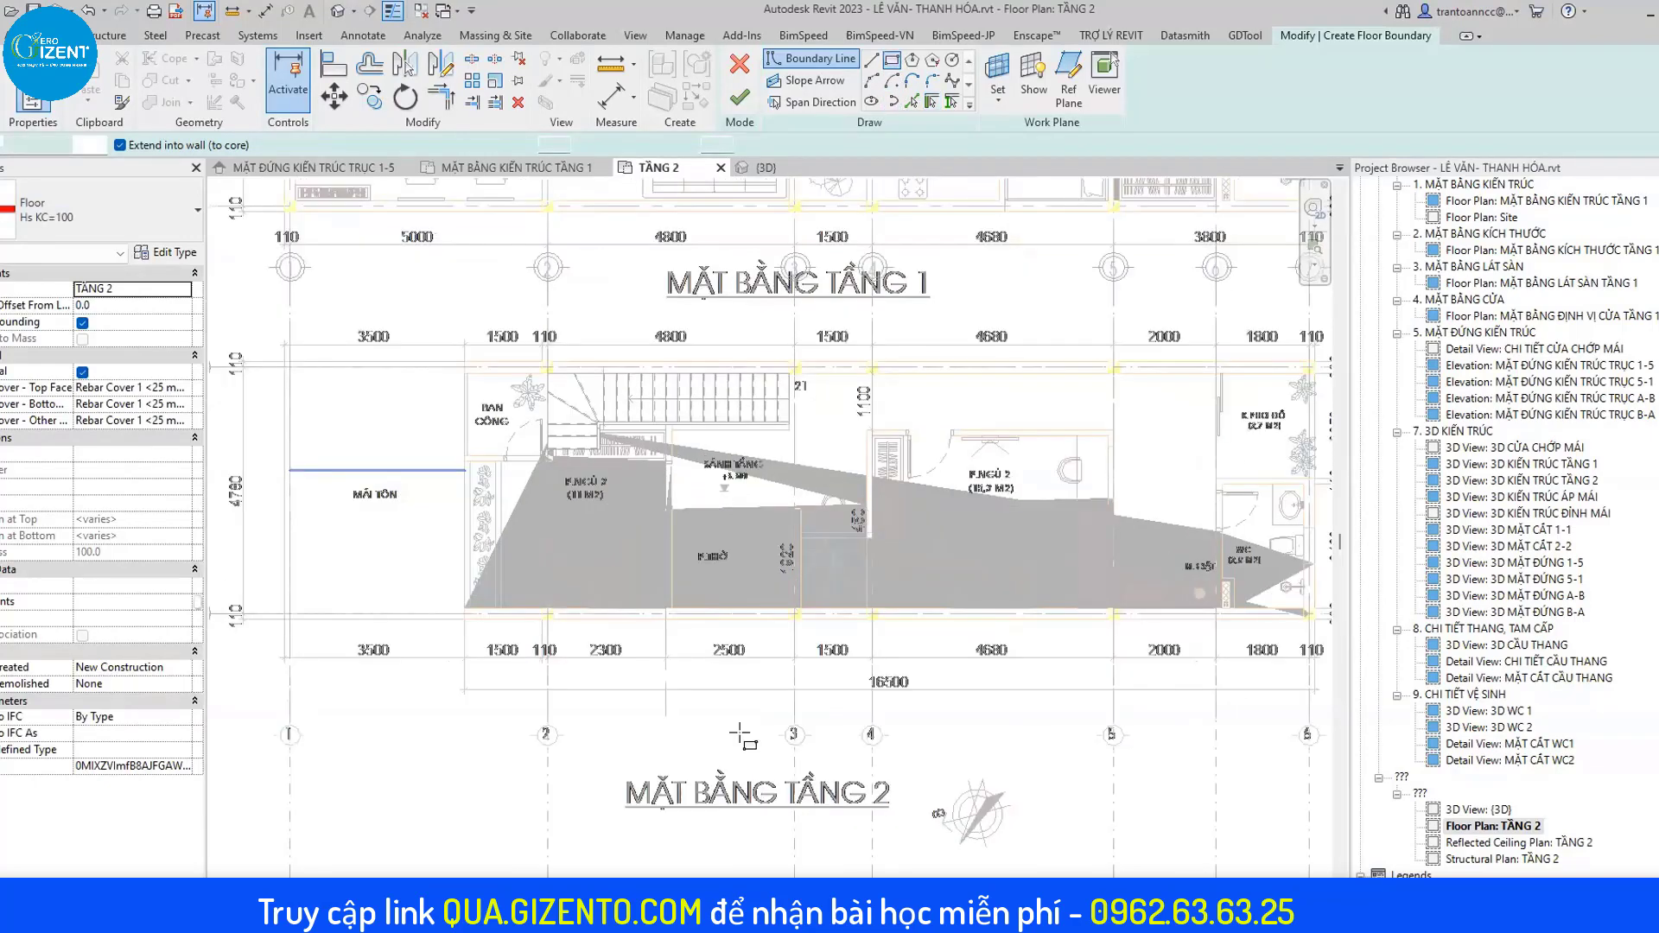
scroll(471, 406, "up", 2)
scroll(458, 406, "up", 1)
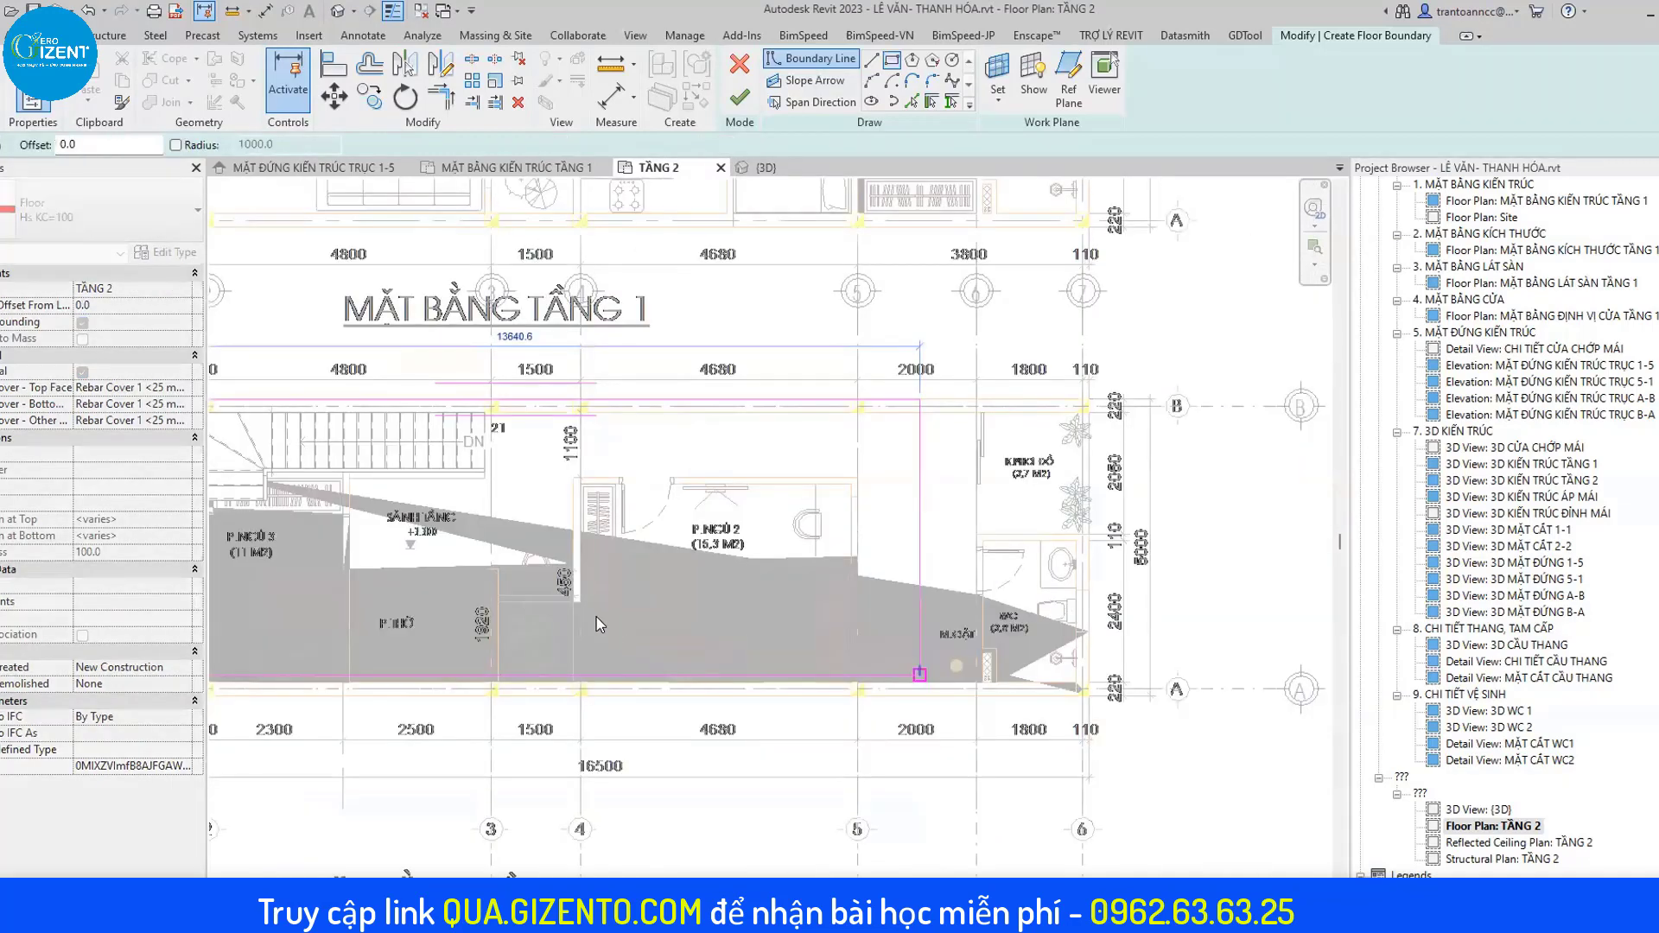
scroll(1123, 592, "down", 3)
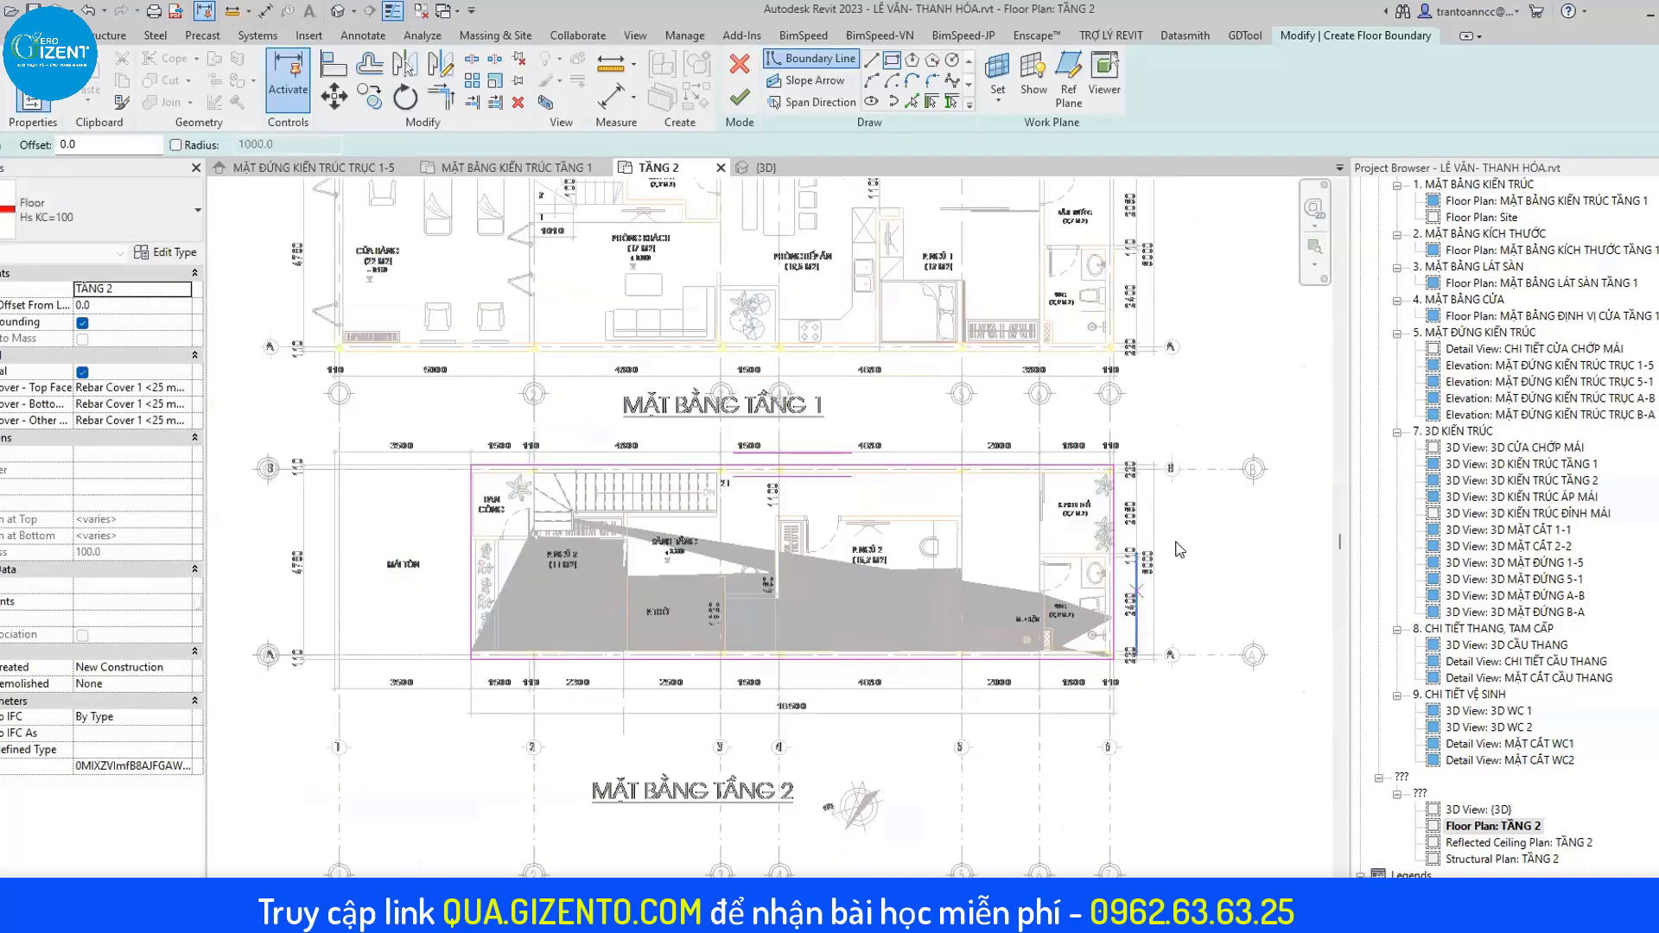
key("Escape")
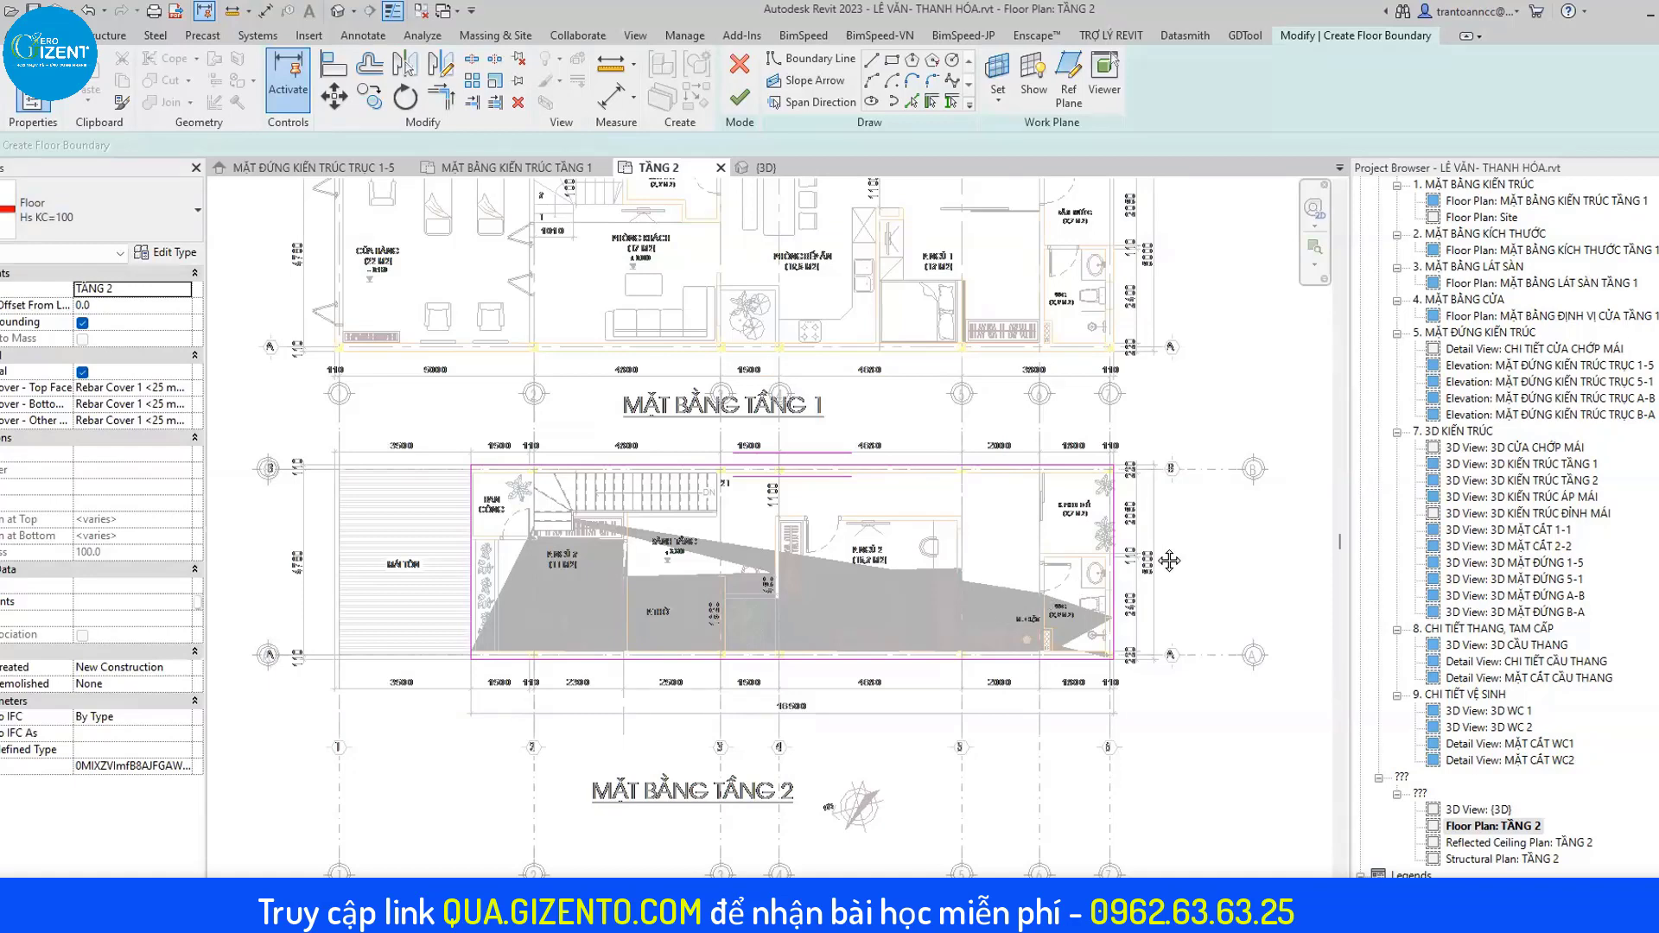
scroll(1123, 564, "down", 2)
scroll(1056, 557, "right", 2, "shift")
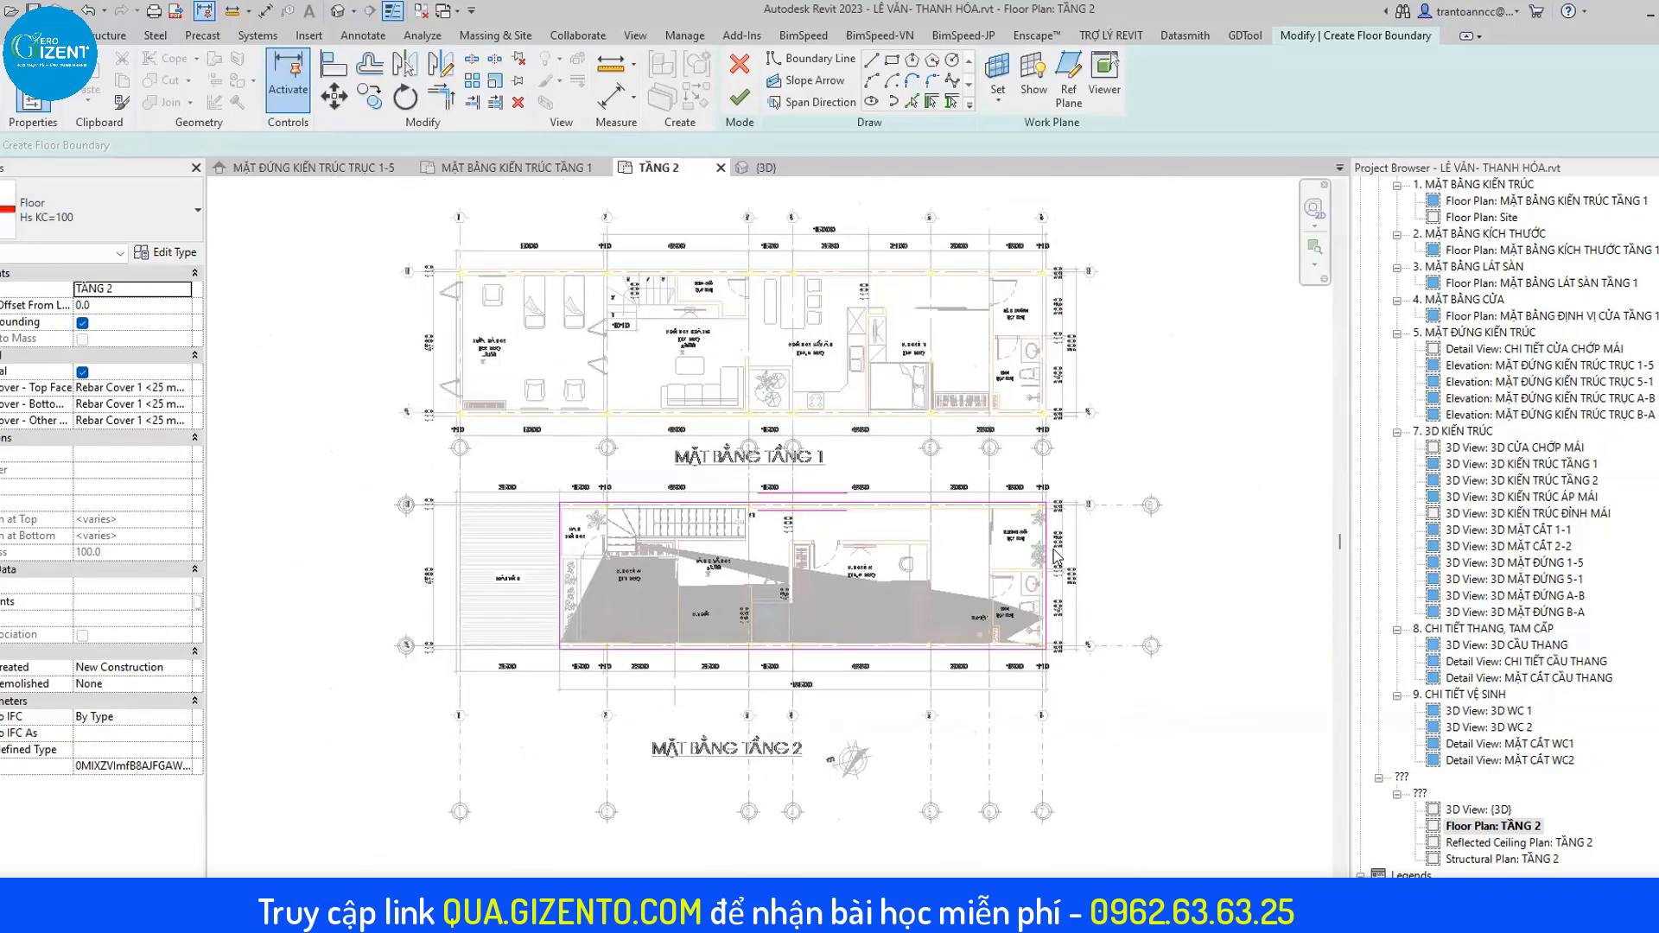
scroll(1069, 573, "up", 1)
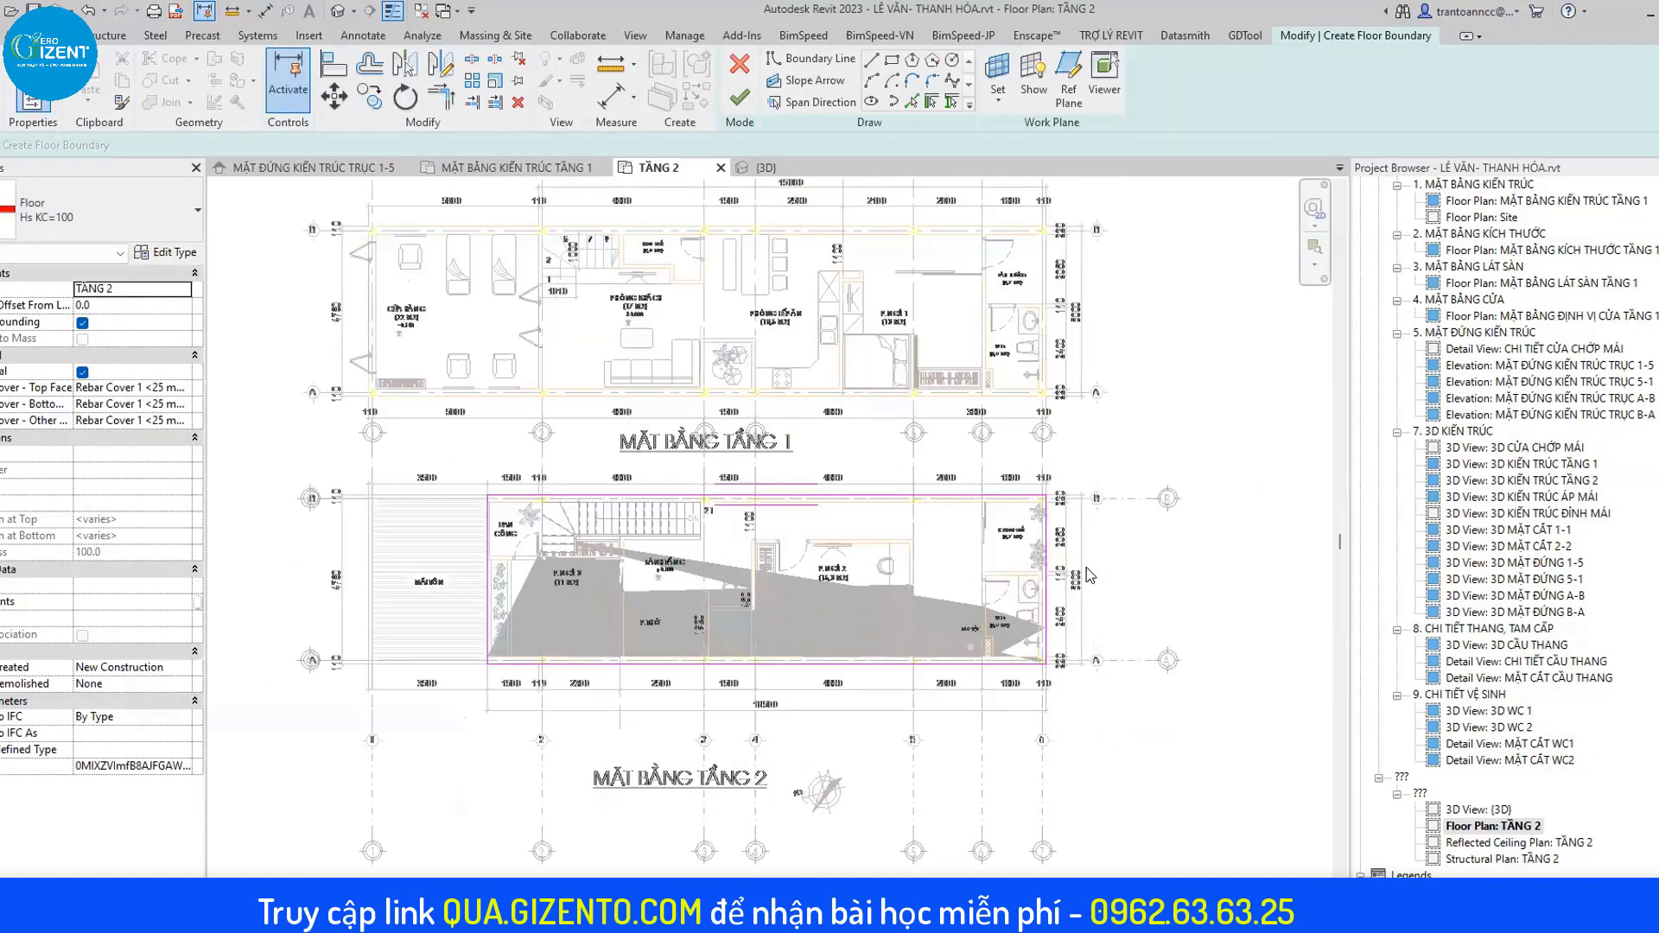
scroll(634, 580, "left", 1, "shift")
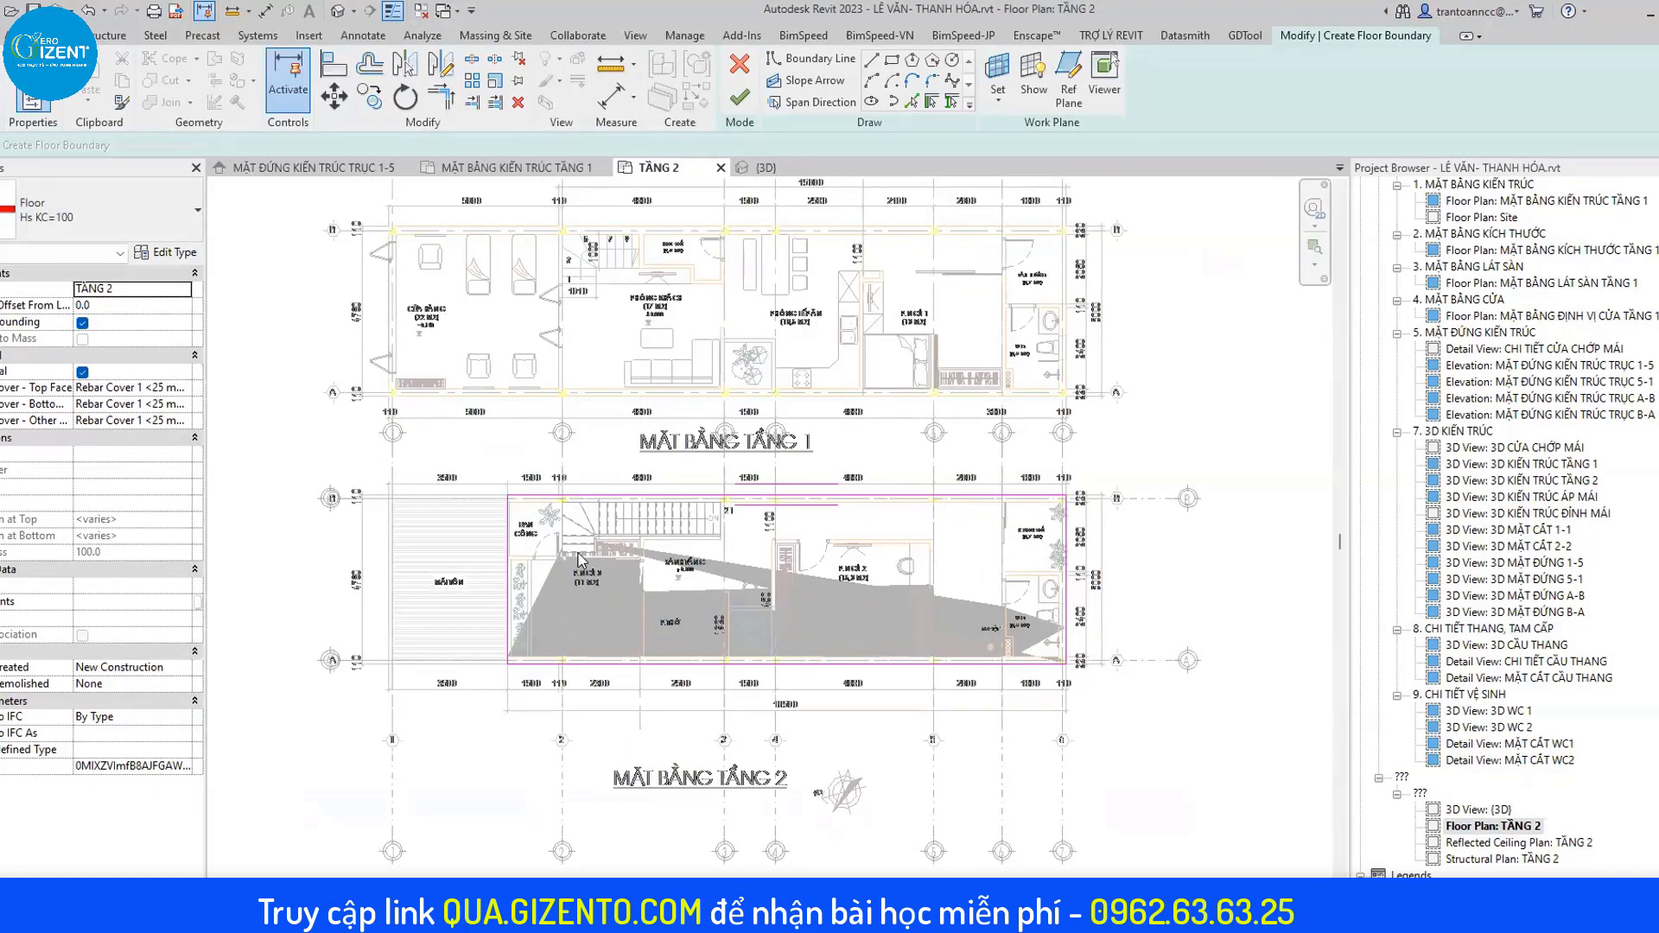
Adjust the top boundary line and finish the floor sketch.
left_click(748, 500)
scroll(710, 555, "up", 1)
scroll(710, 556, "up", 1)
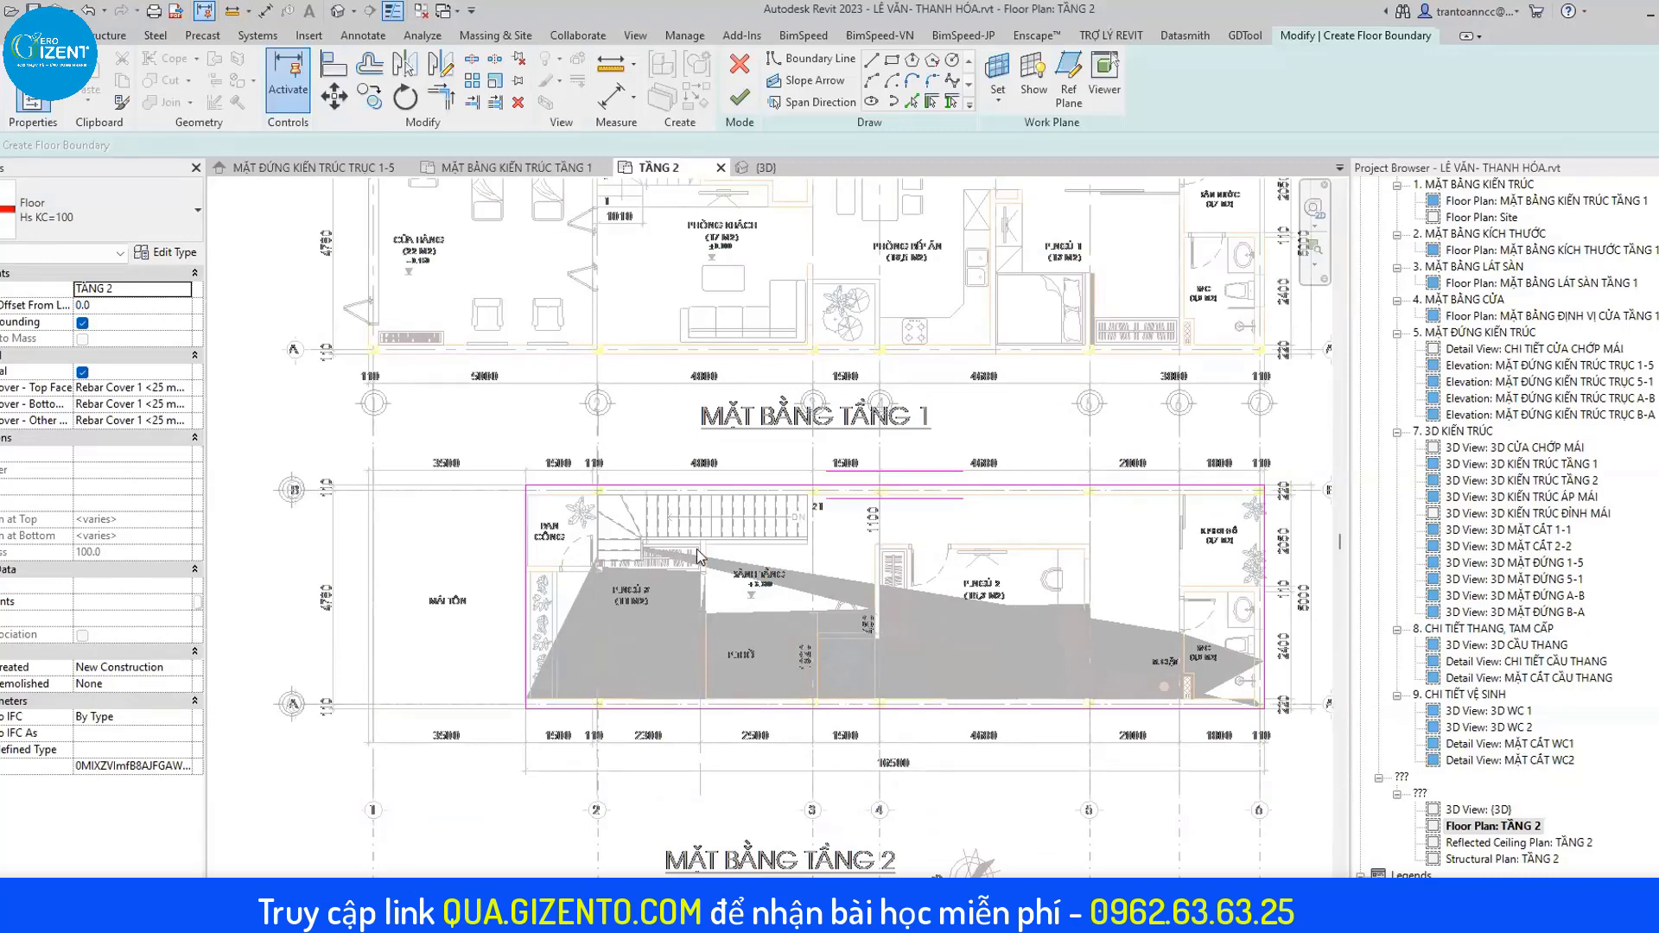
scroll(709, 561, "right", 1, "shift")
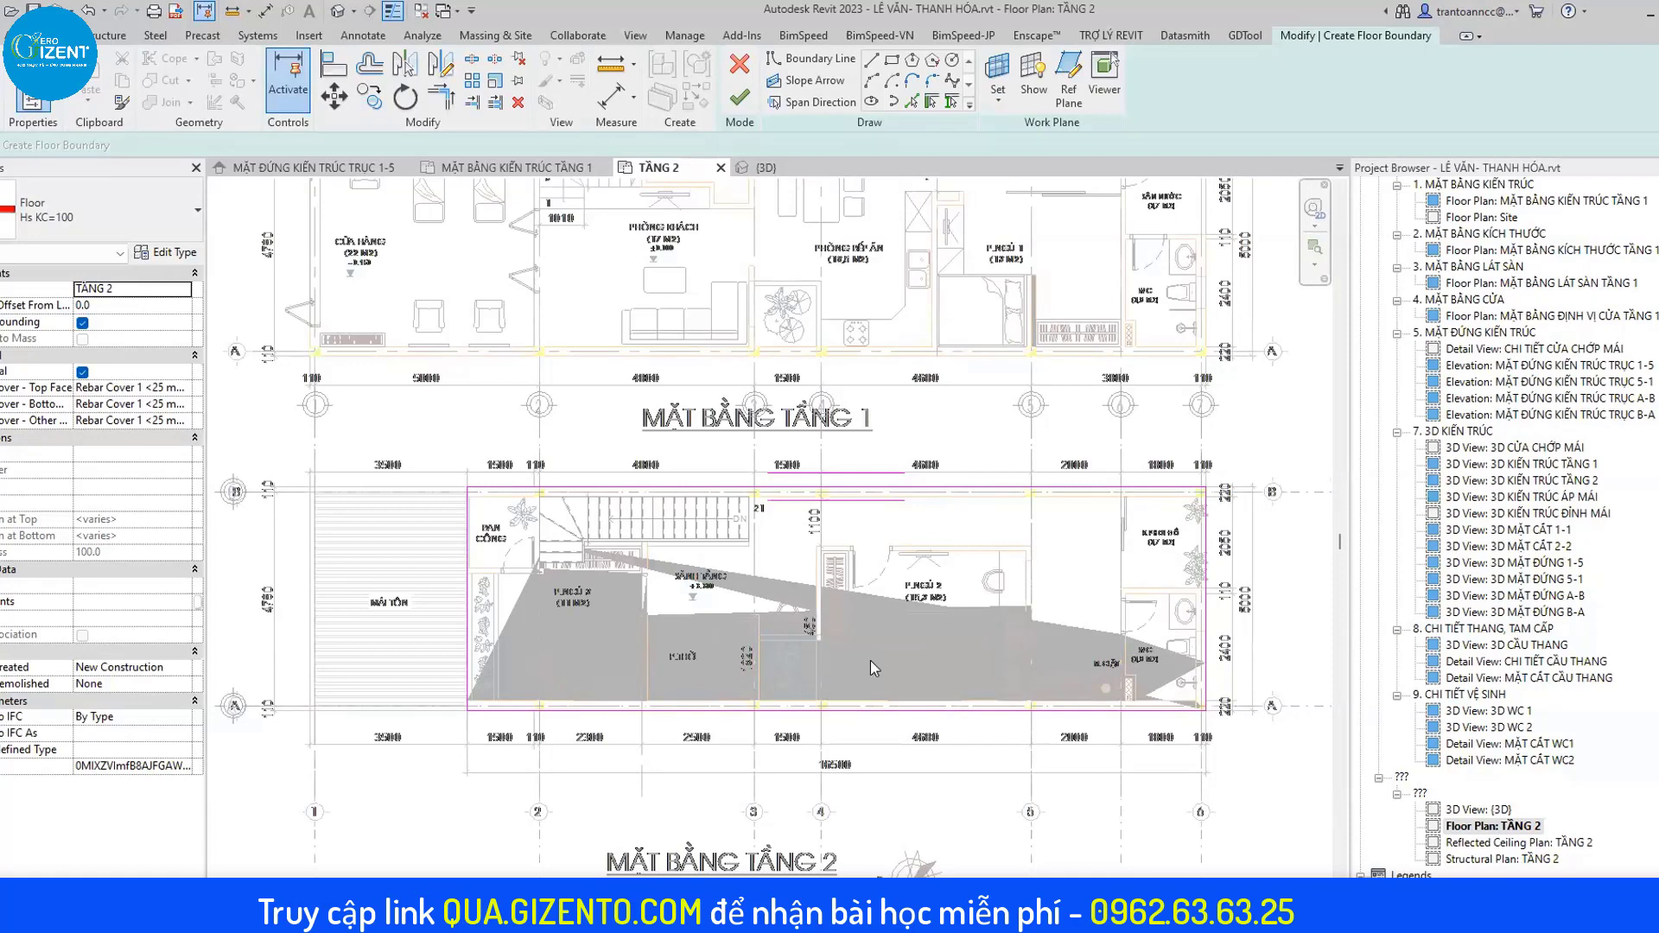
scroll(872, 666, "down", 1)
scroll(925, 626, "down", 1)
scroll(991, 580, "down", 1)
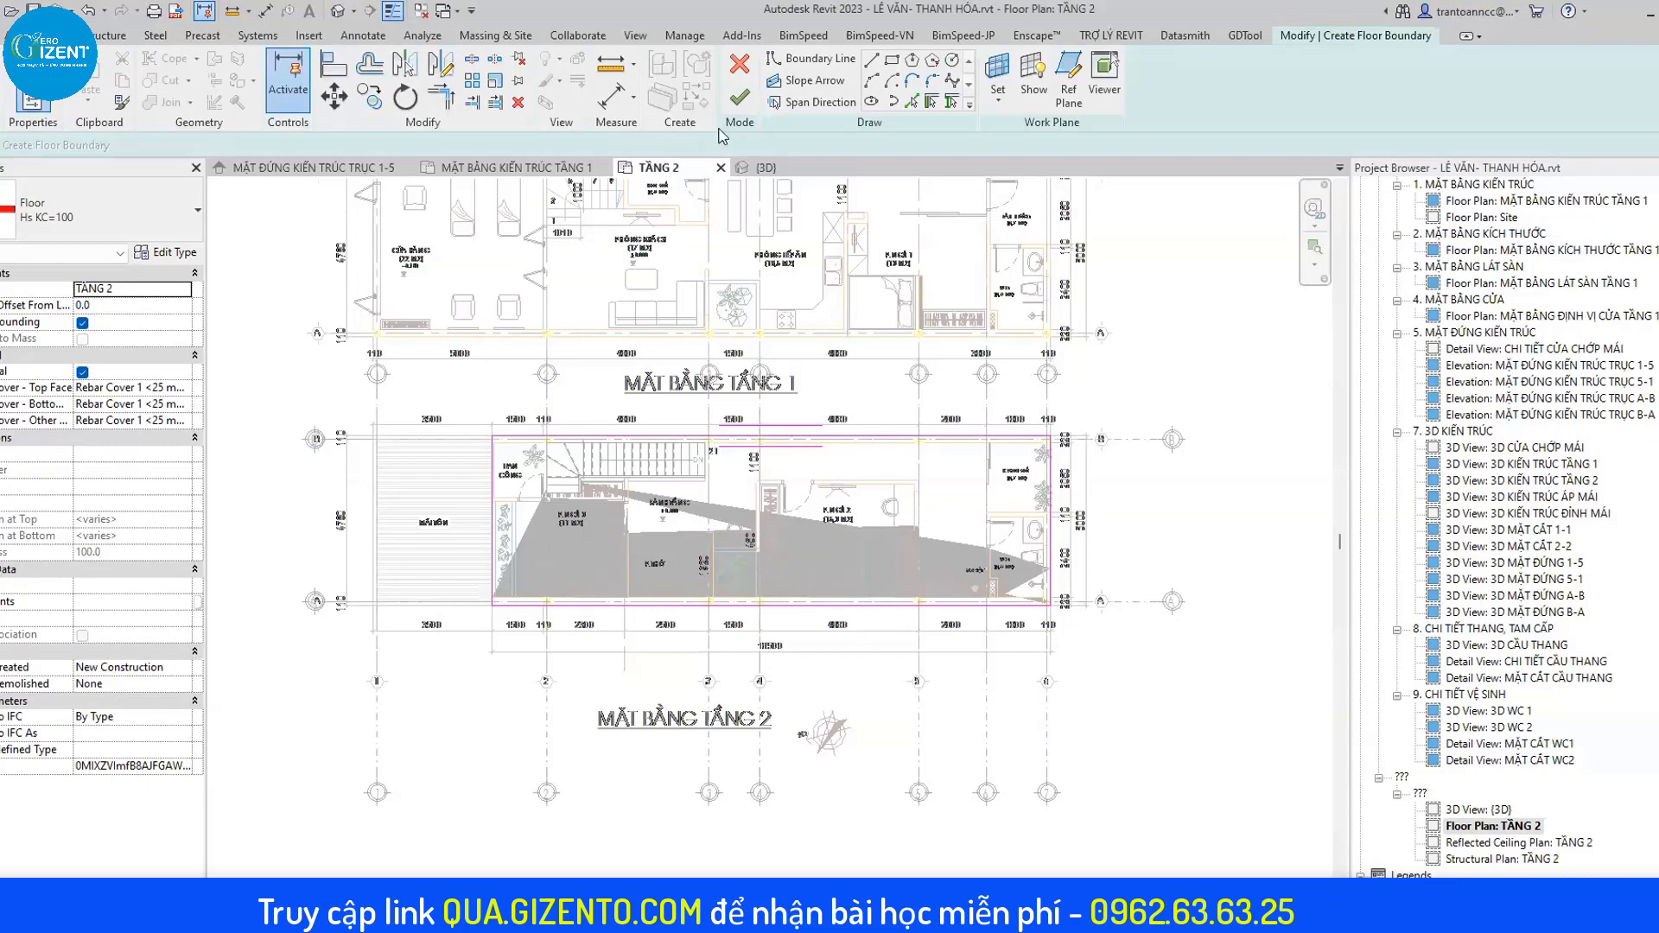
scroll(578, 476, "up", 1)
scroll(577, 476, "up", 1)
left_click(740, 96)
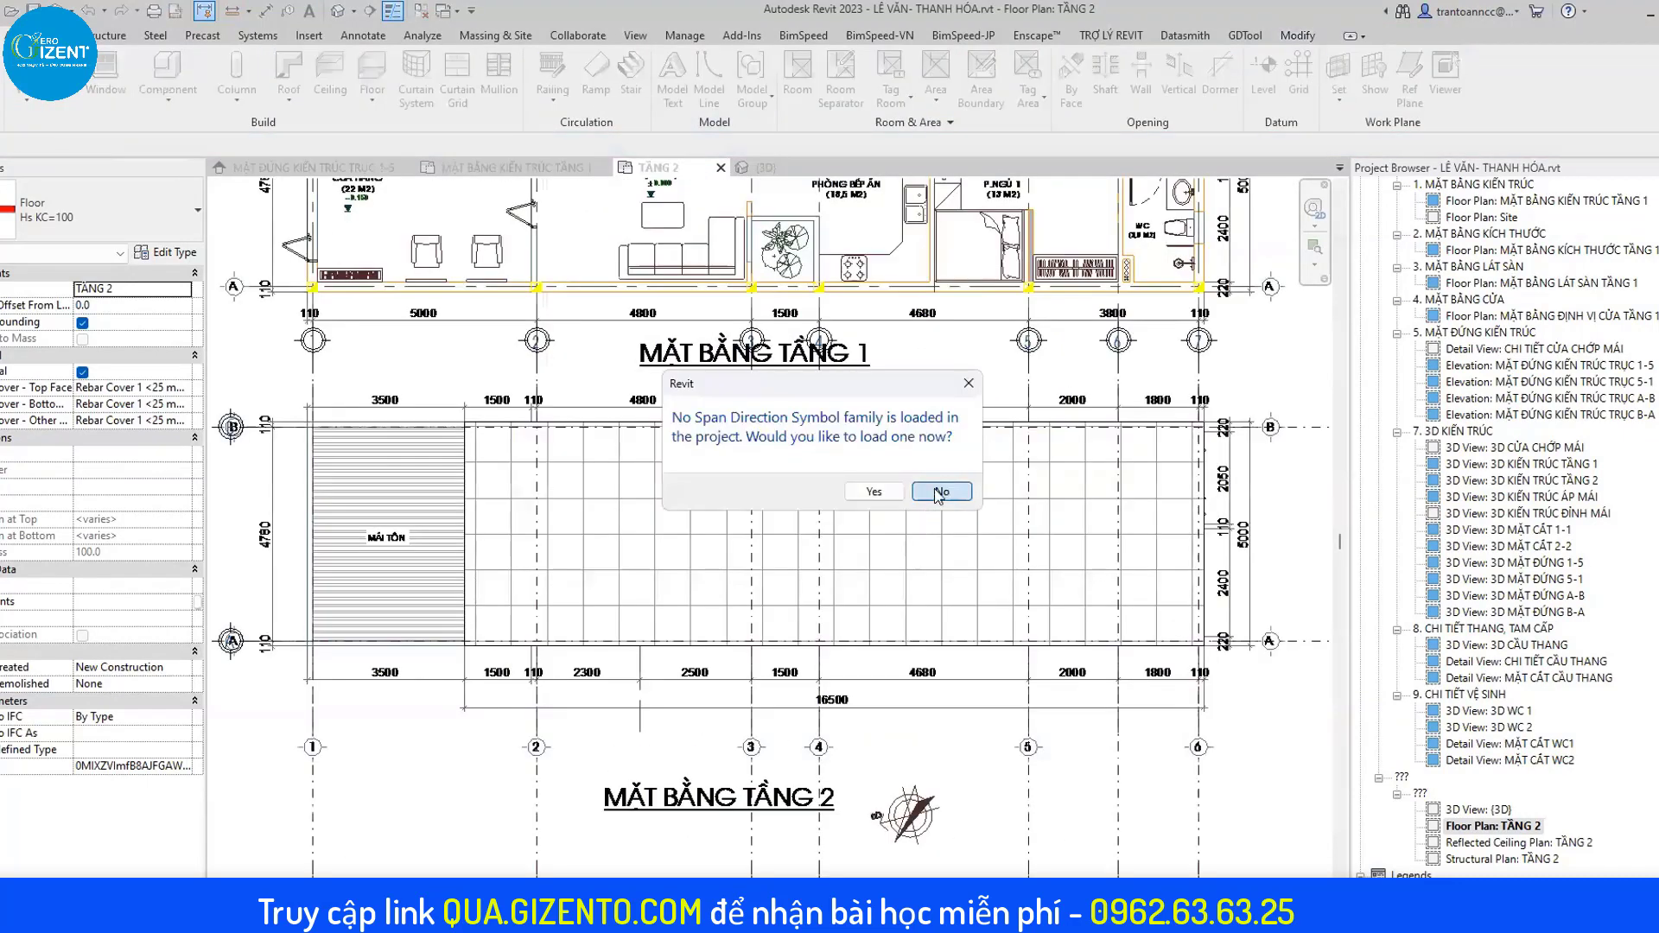
Decline the span direction symbol, orbit the 3D view to check the floor, then return to TẦNG 2.
key("Return")
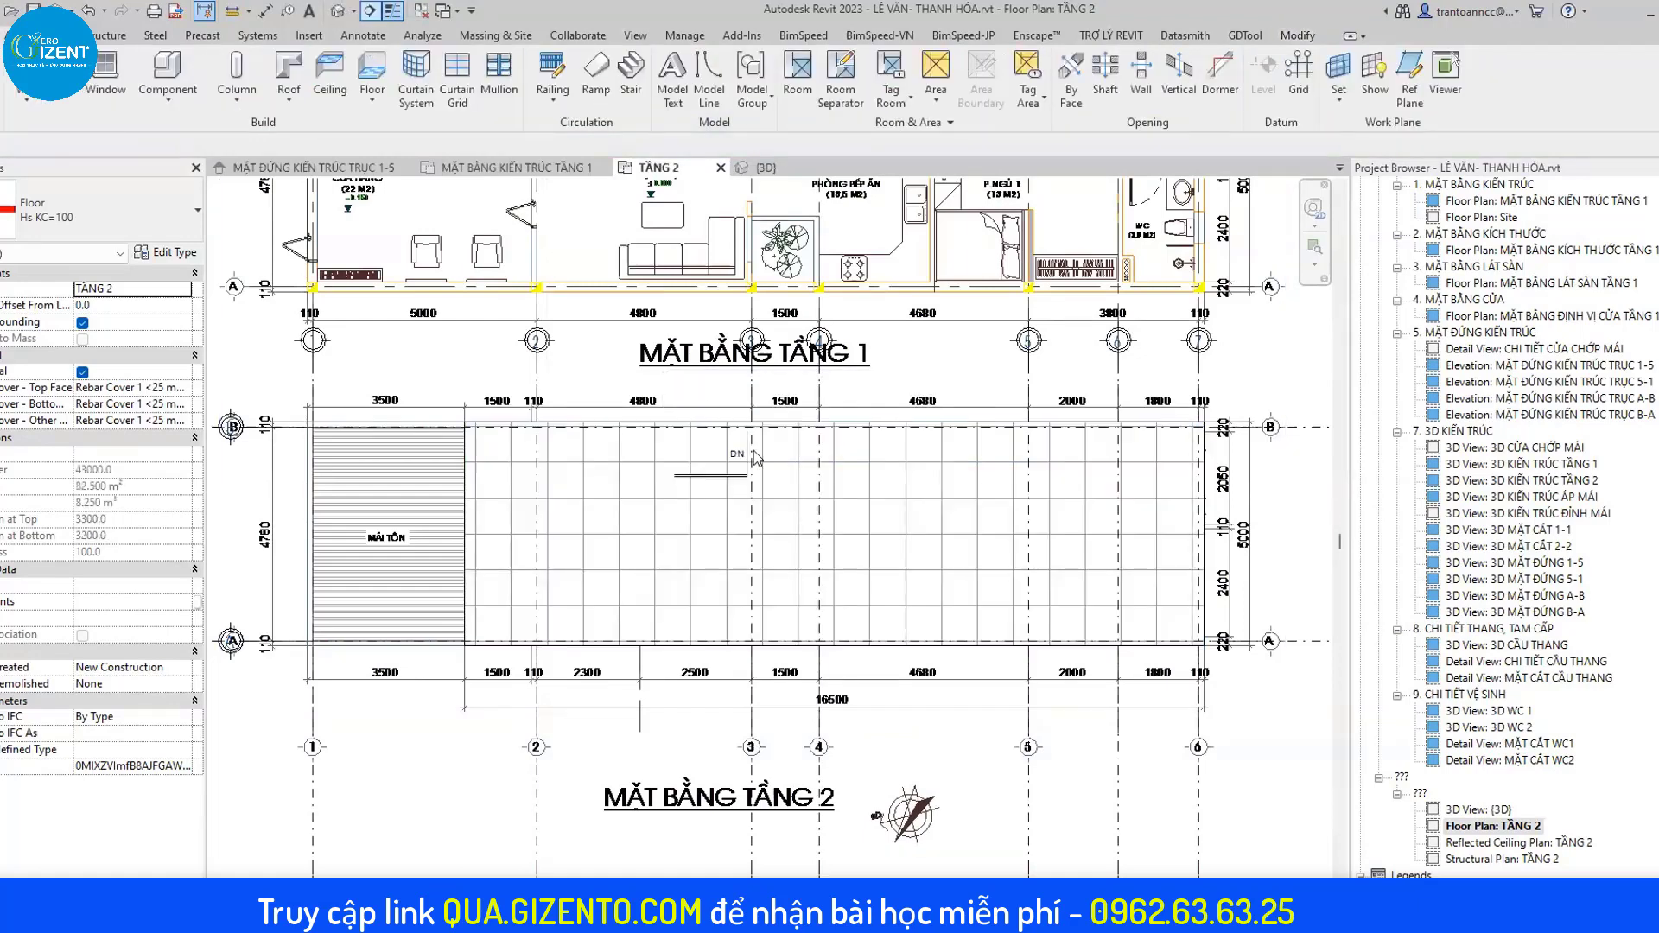
key("ctrl+Tab")
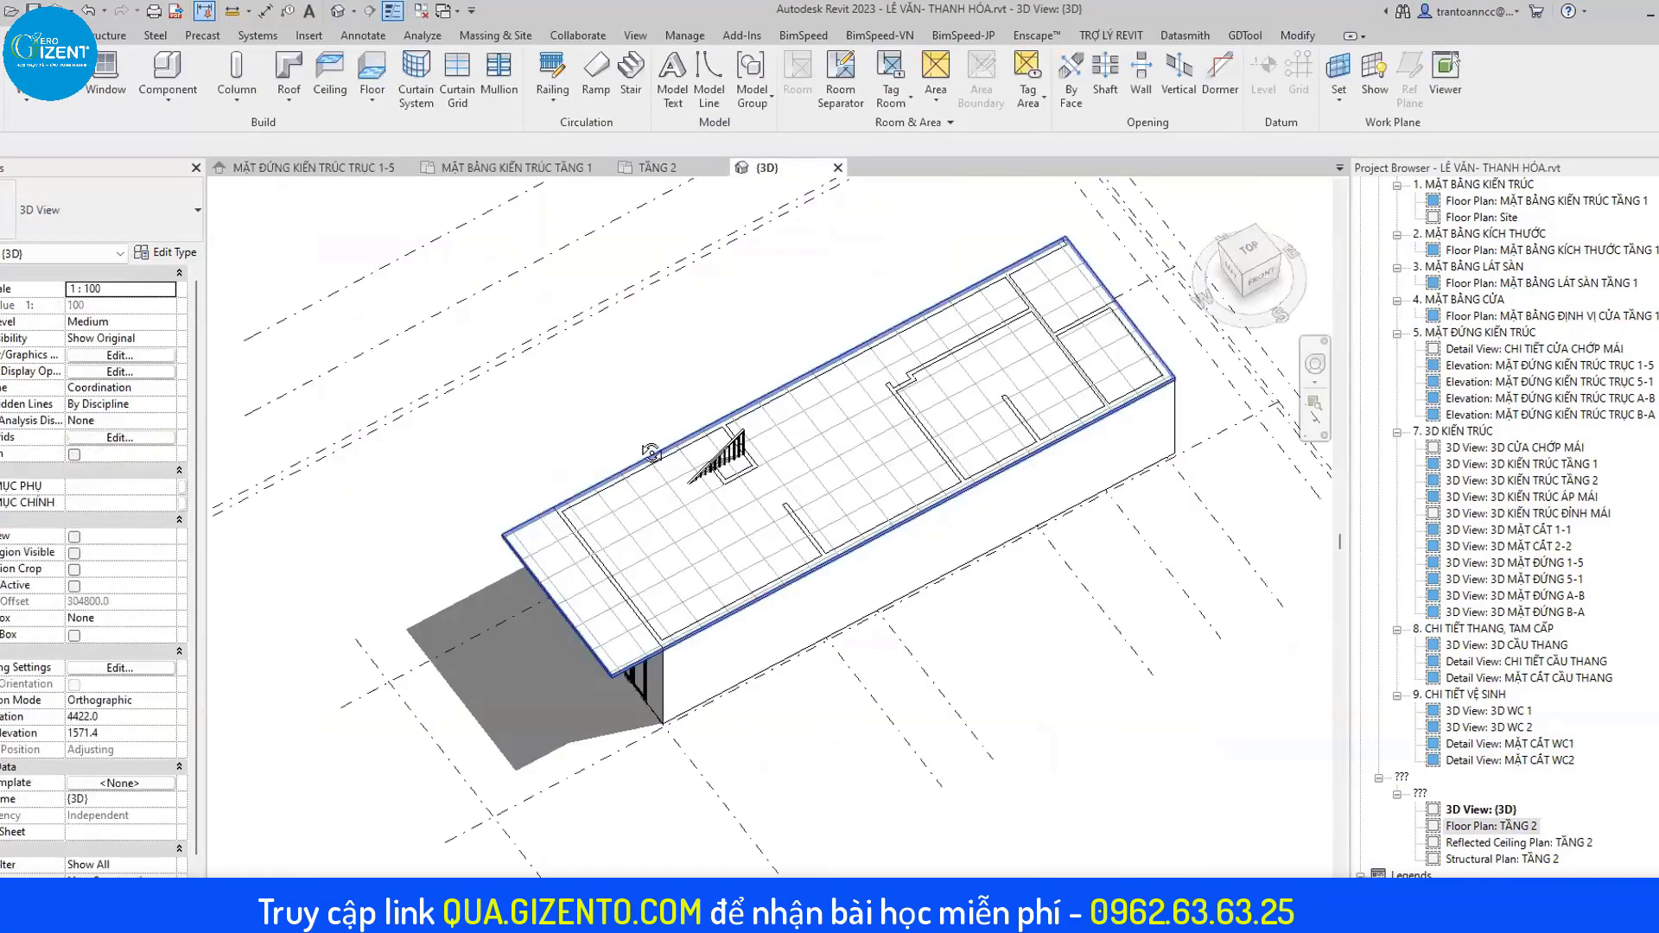
left_click(776, 448)
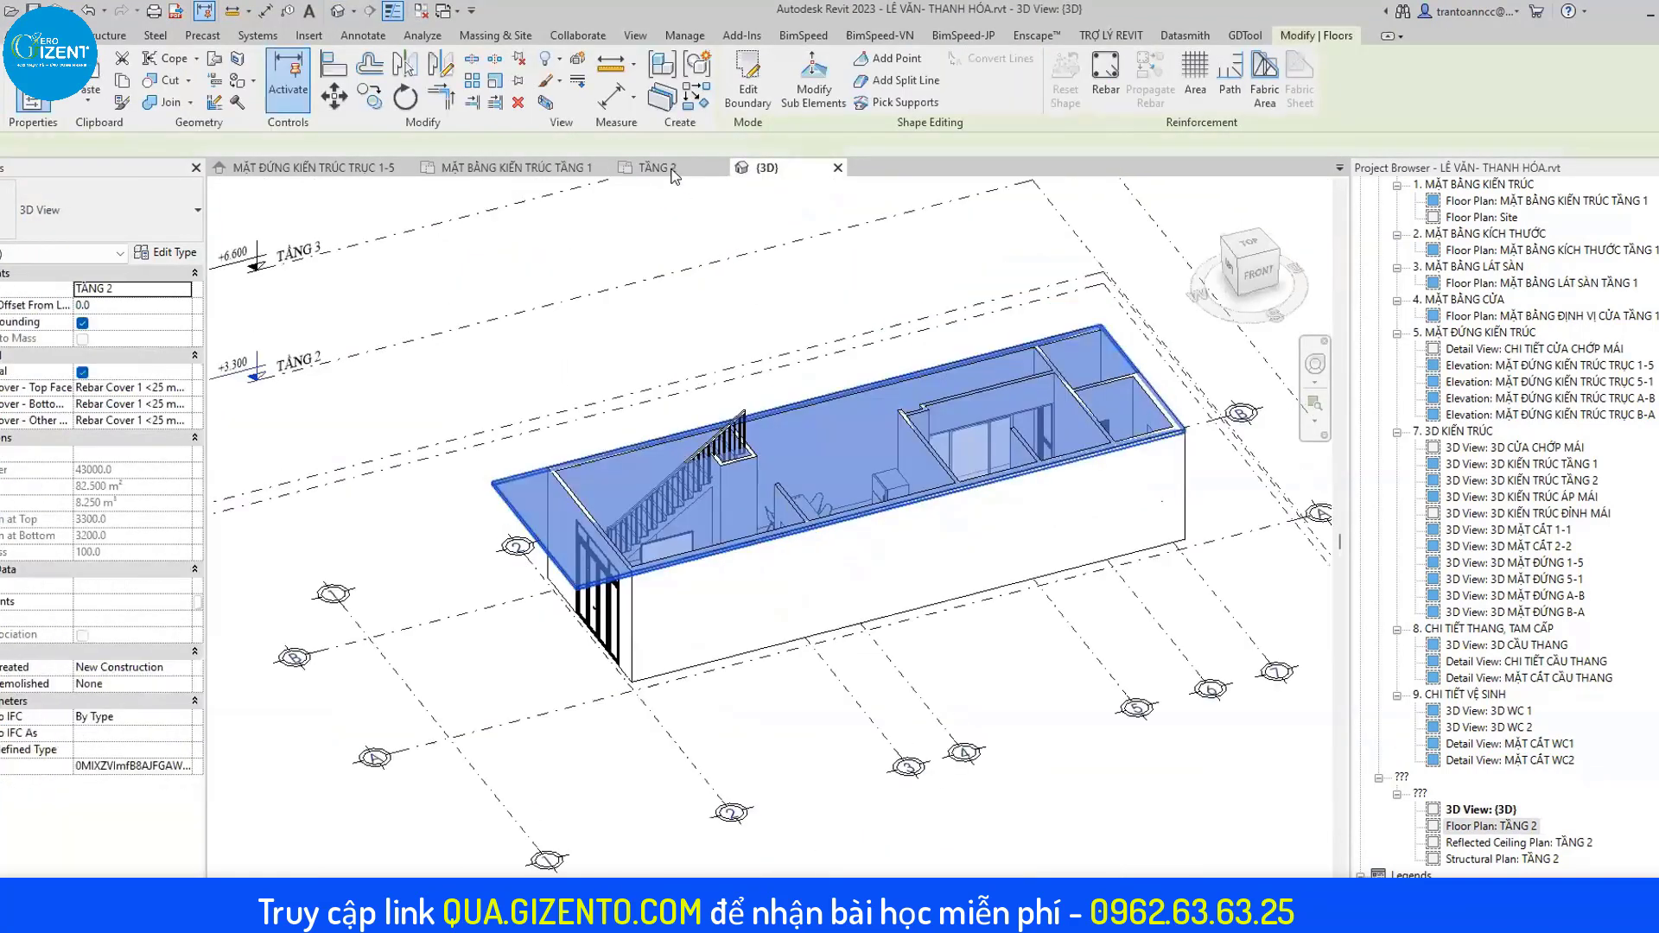
key("Escape")
middle_click_drag(809, 400, 916, 387, "shift")
key("ctrl+shift+Tab")
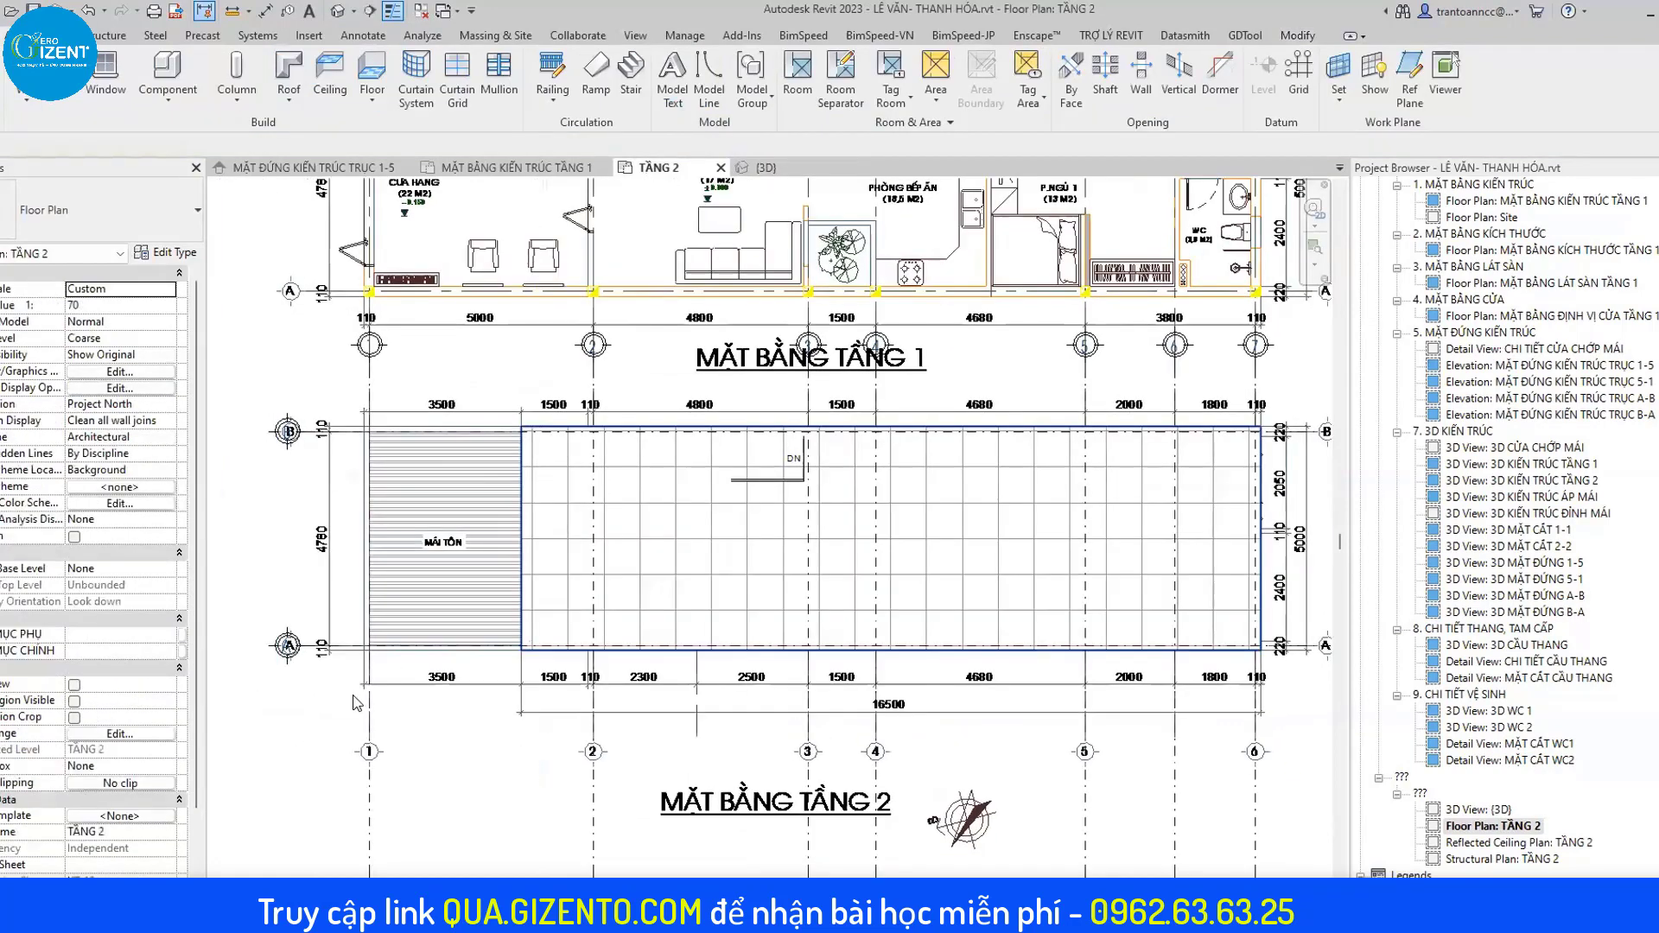
Set the imported t2.dwg drawing's layer to Foreground.
left_click(327, 518)
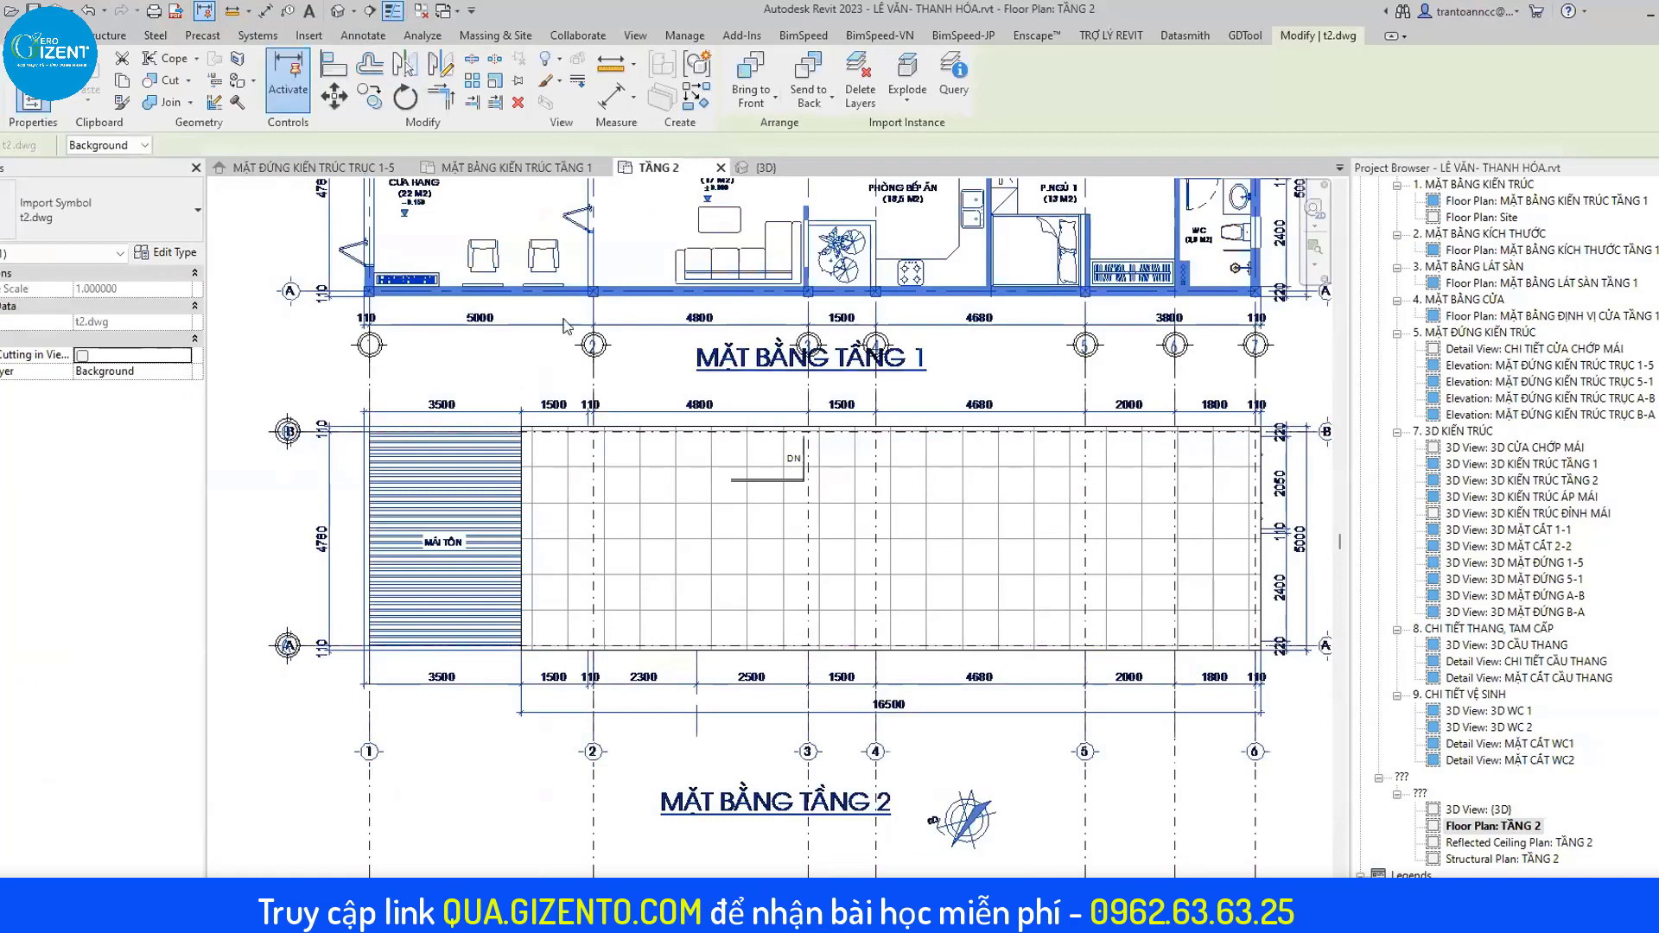
key("Tab")
key("Down")
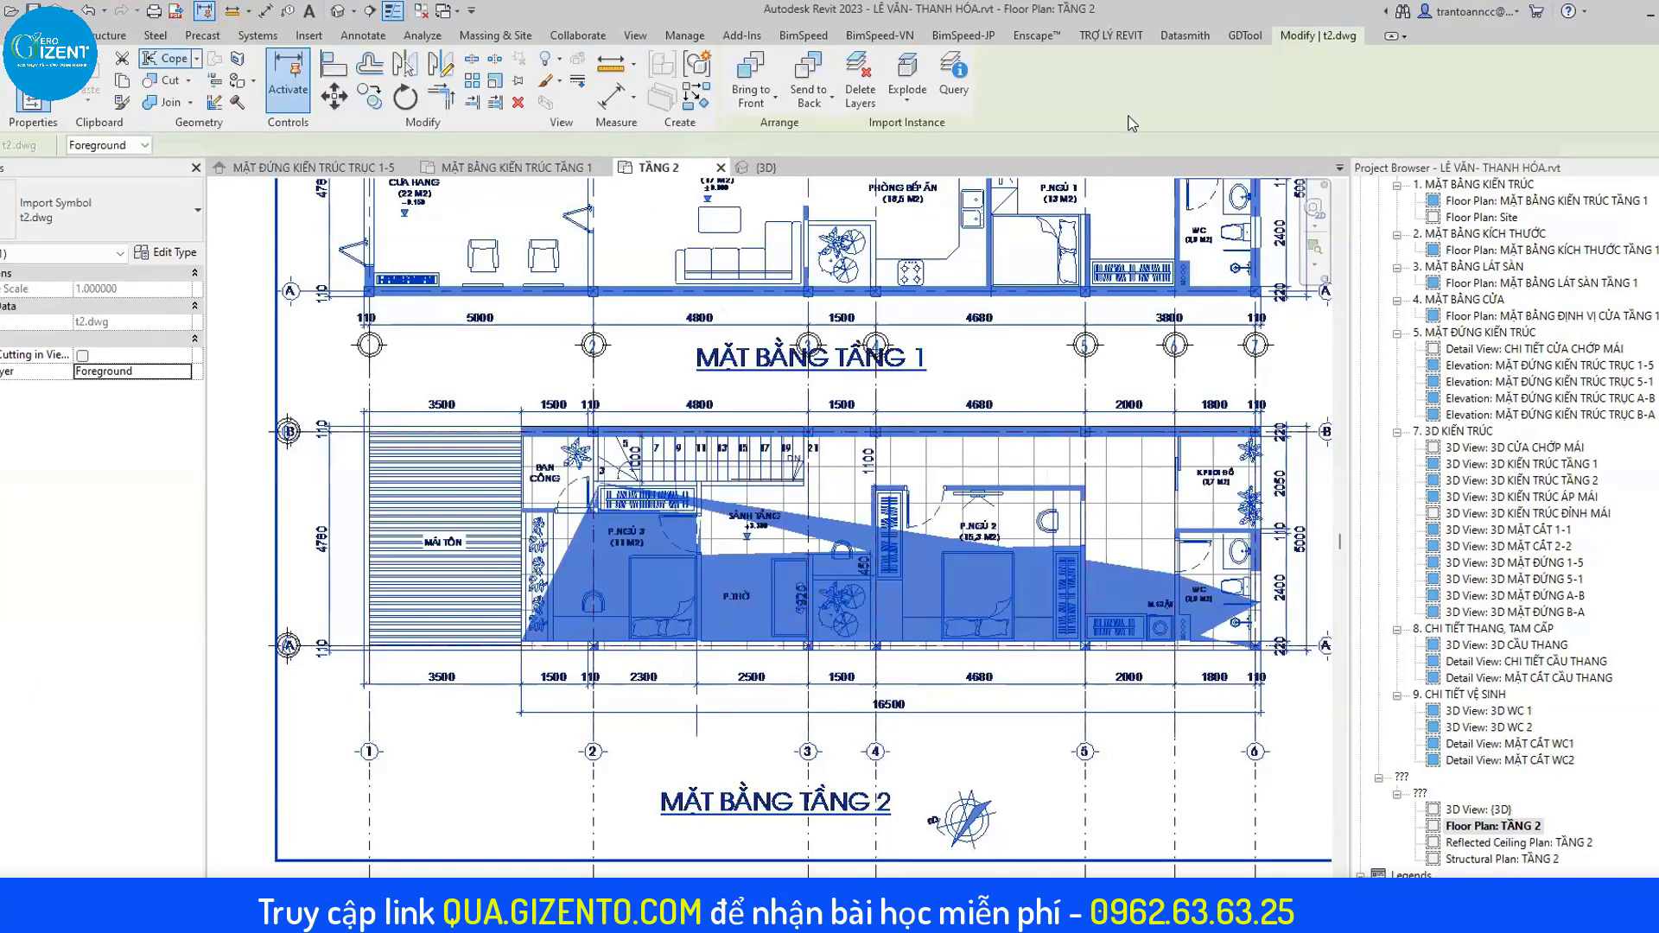
scroll(1119, 99, "down", 1)
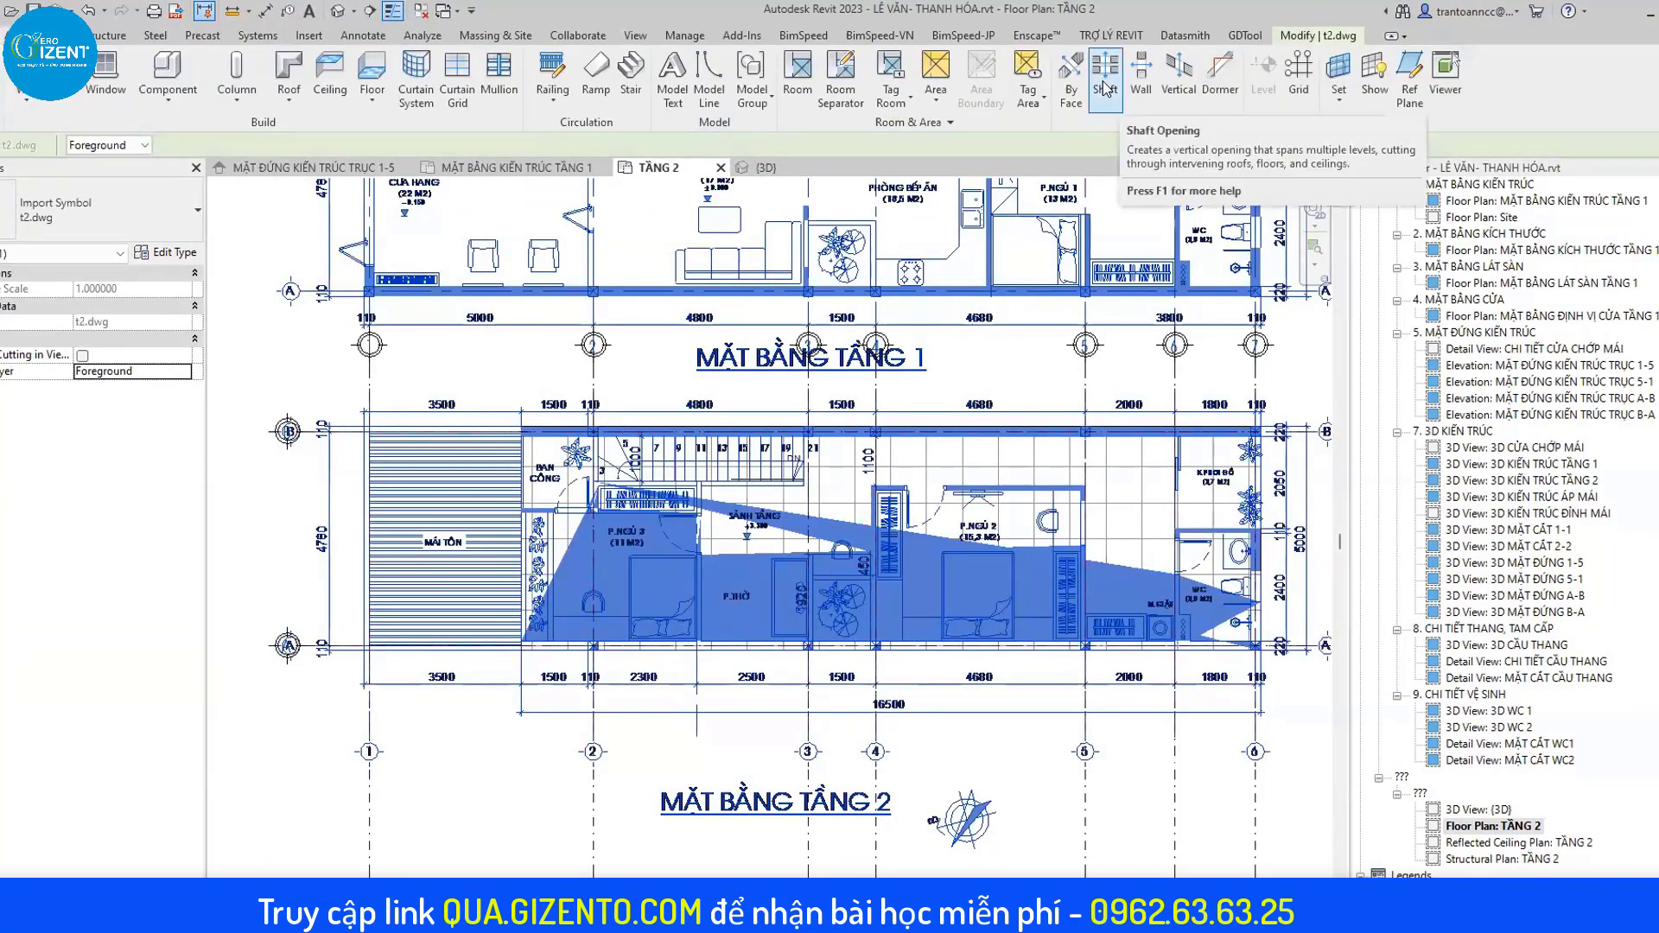
Sketch a rectangular shaft opening over the stair with unconnected height 600.
left_click(942, 556)
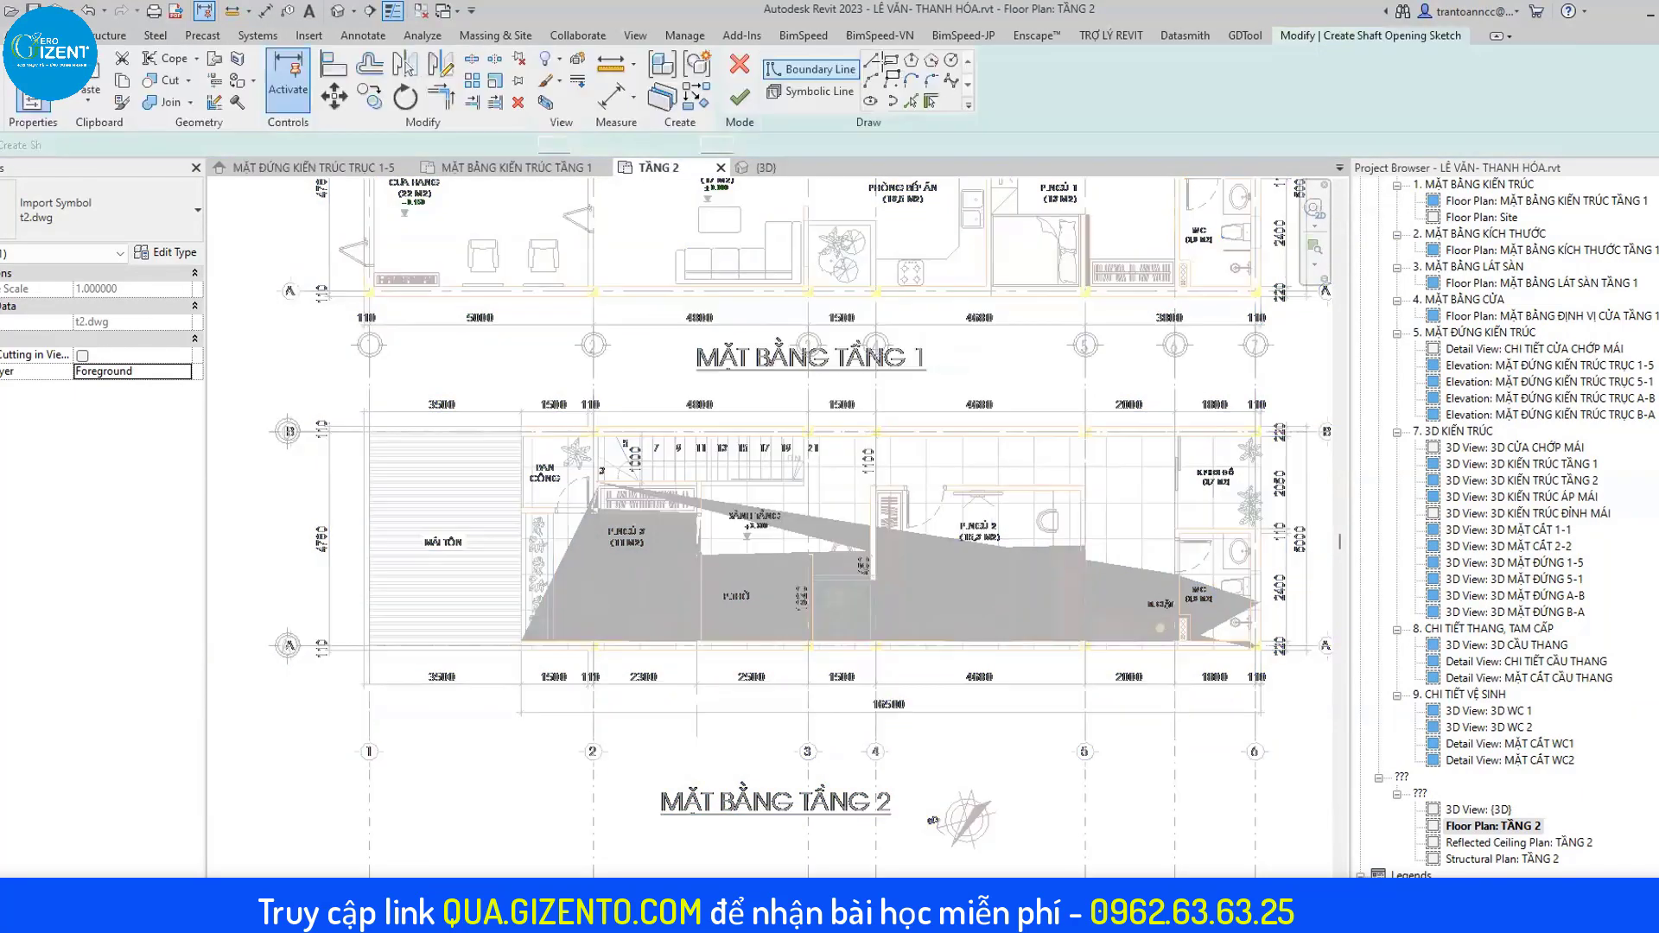
scroll(514, 393, "up", 5)
left_click(508, 390)
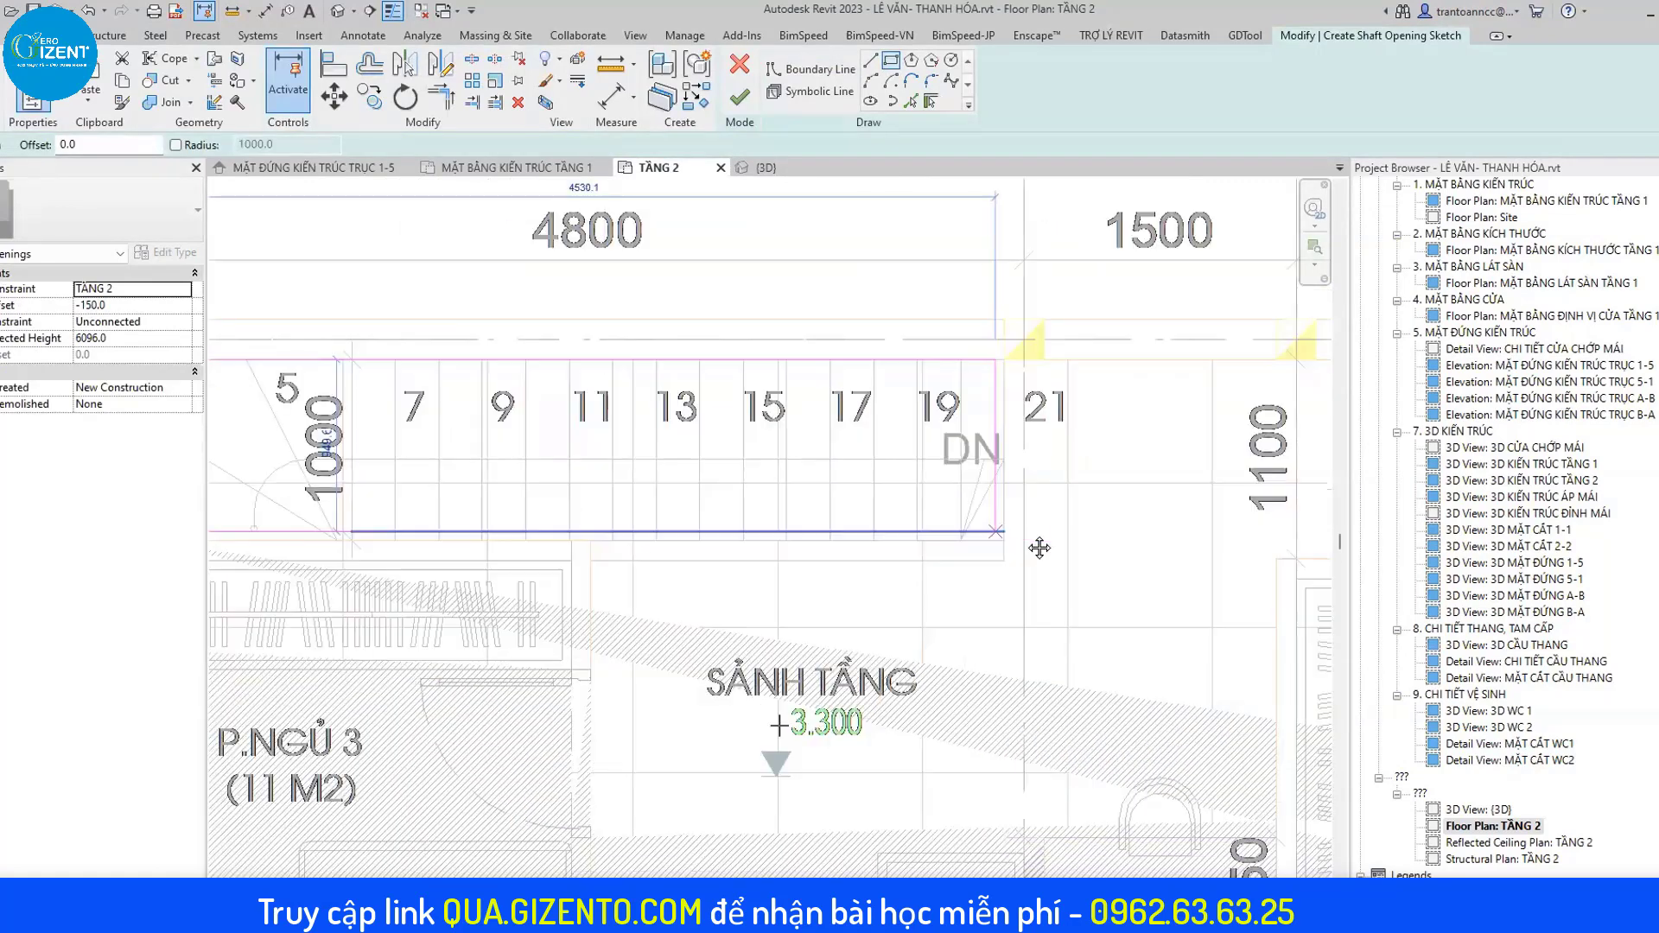
middle_click_drag(1329, 561, 996, 532)
left_click(996, 532)
scroll(937, 615, "down", 2)
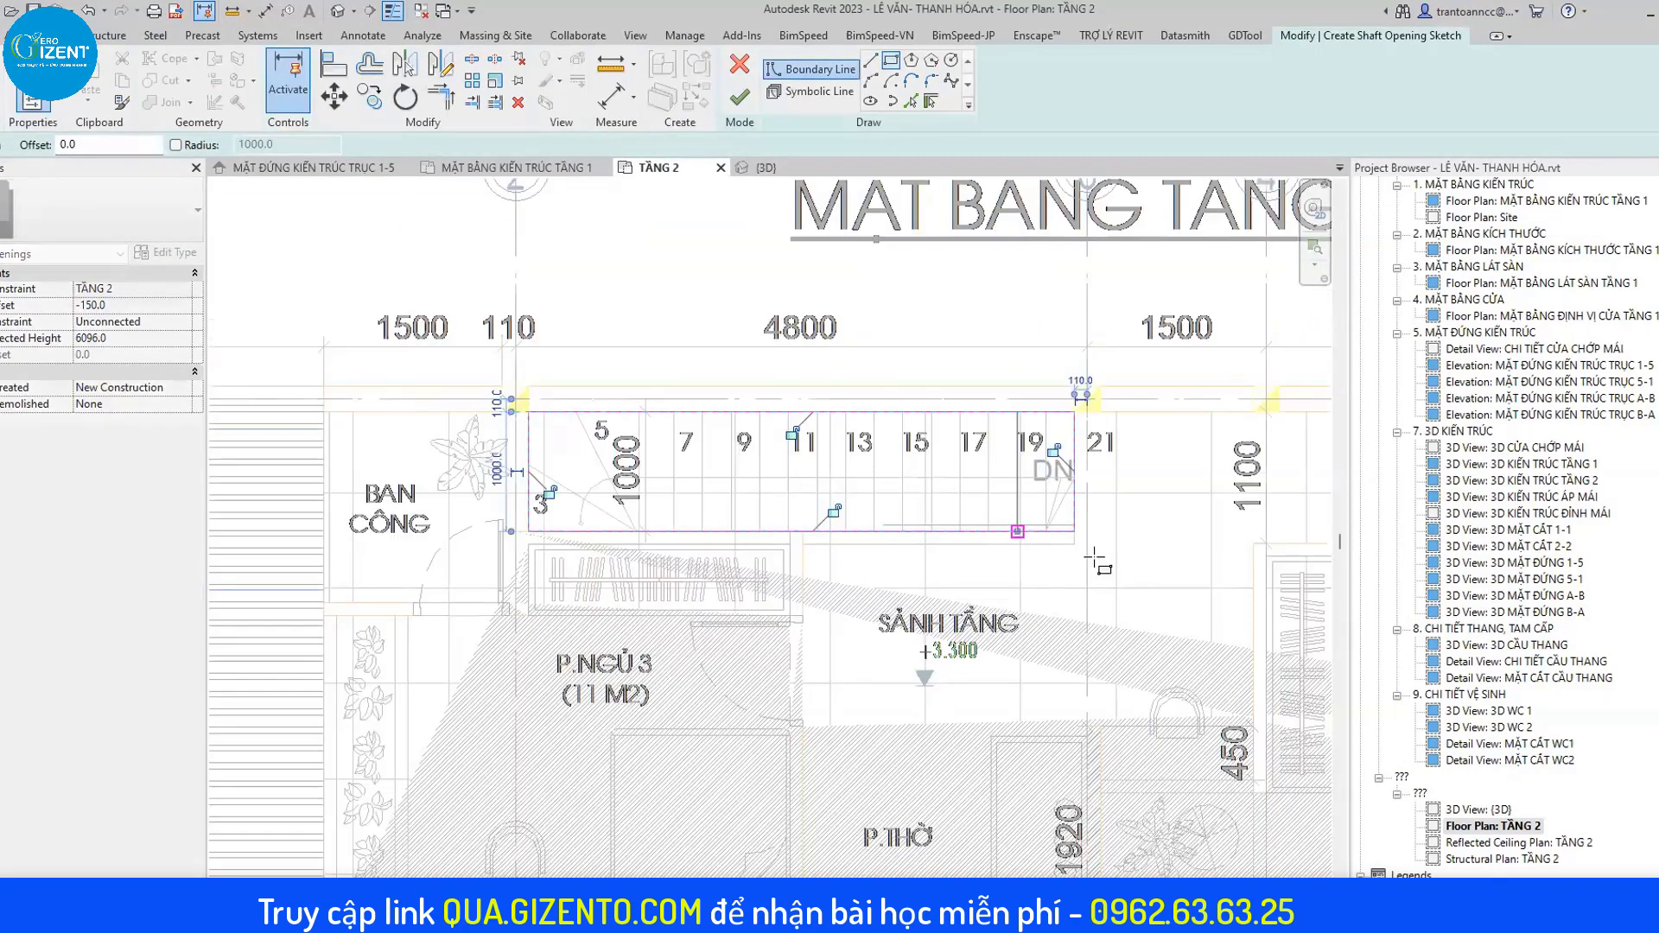
left_click(744, 97)
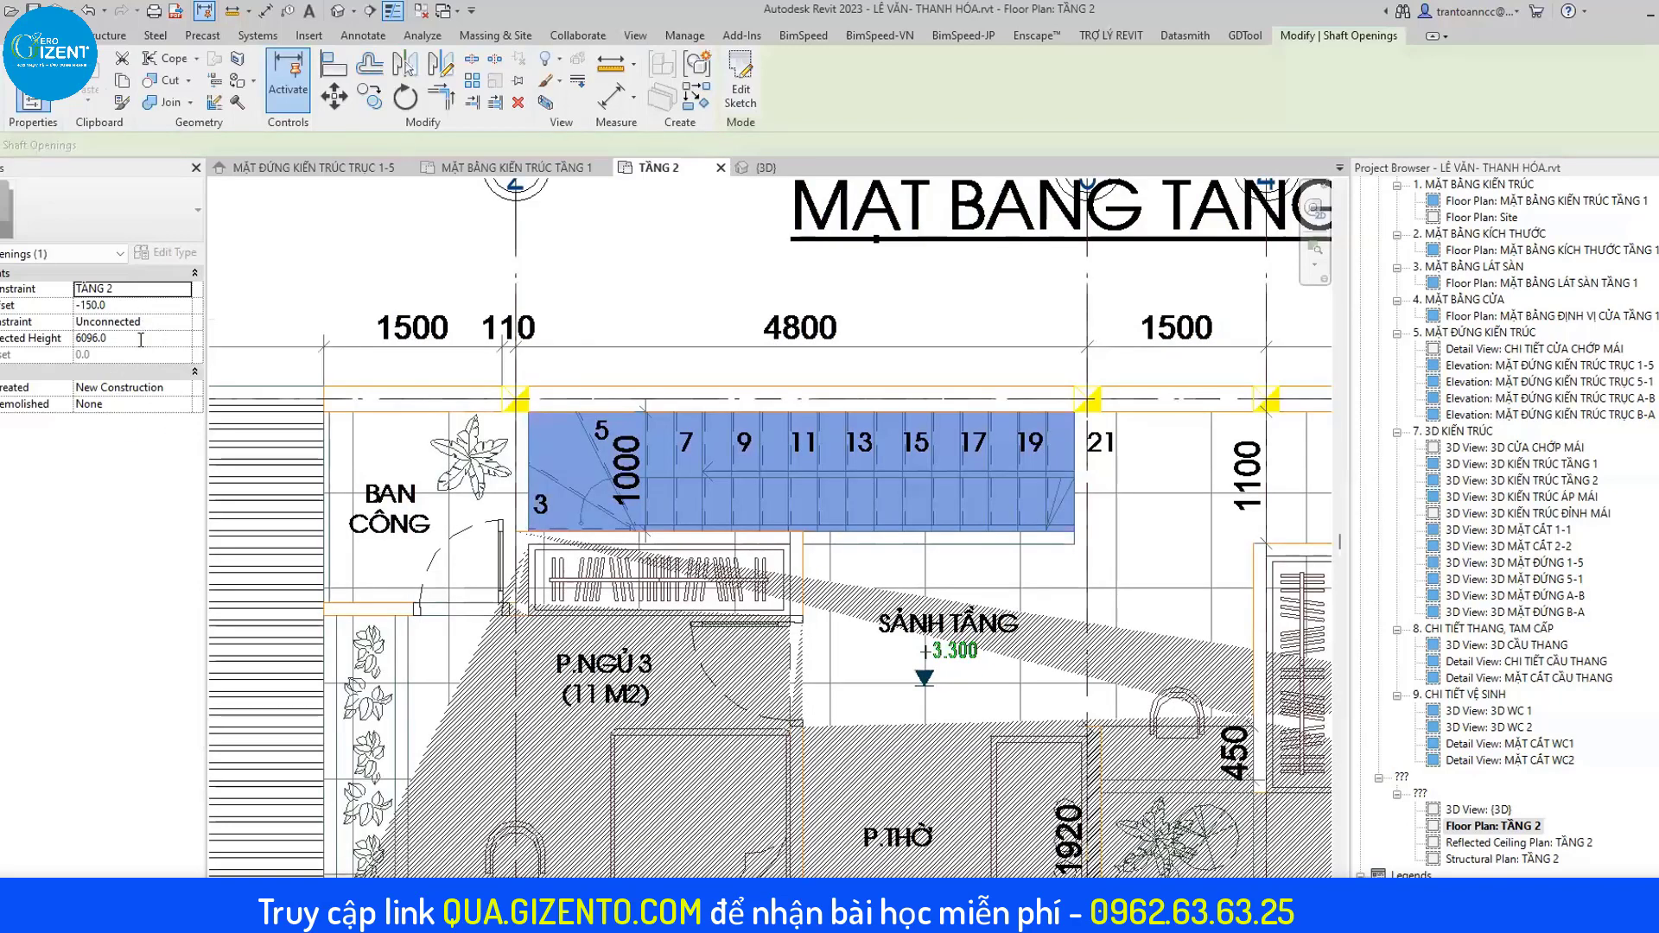
left_click(141, 340)
type("600")
key("Return")
key("Escape")
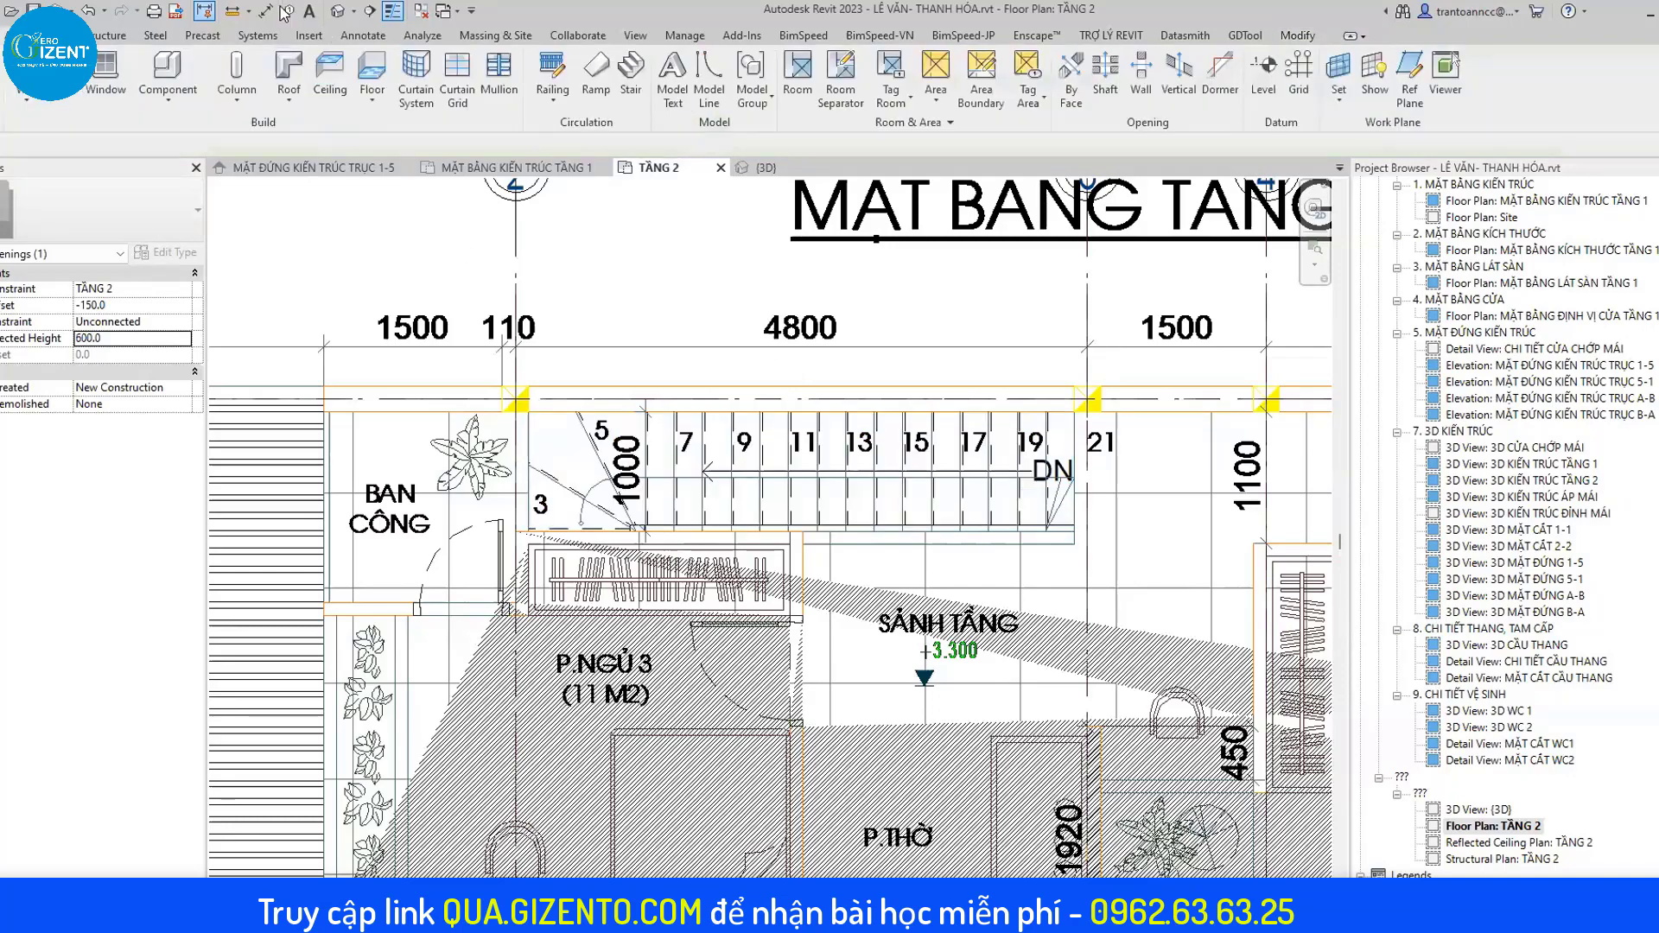
left_click(338, 10)
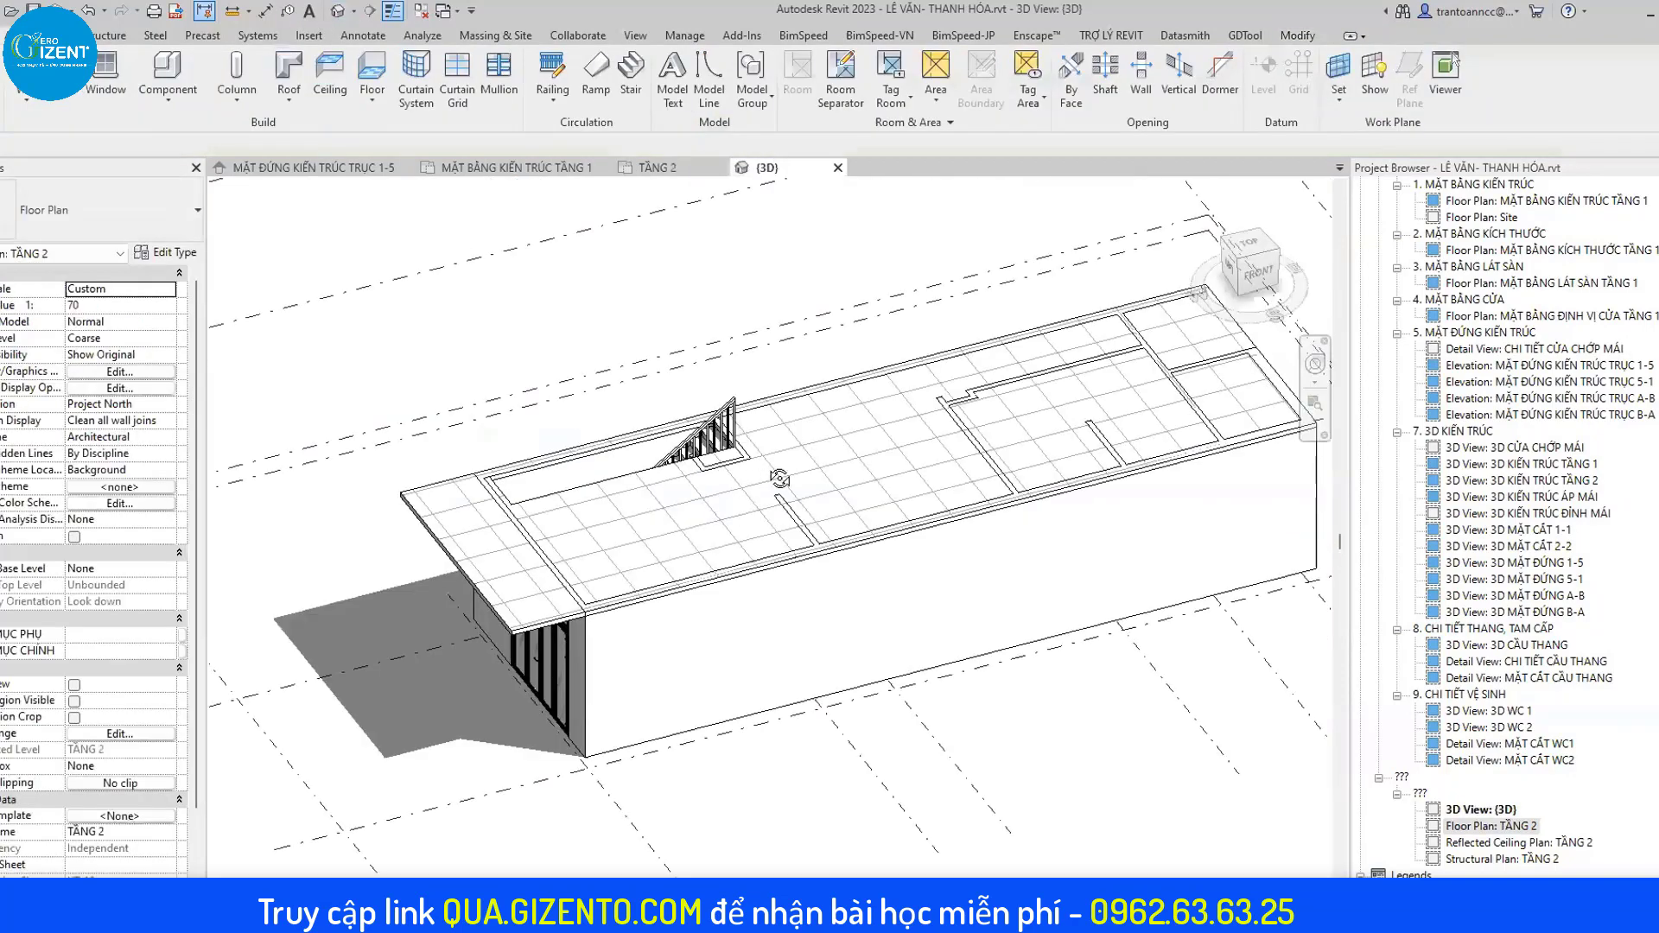
mouse_move(780, 479)
middle_mouse_down("shift")
mouse_move(853, 568)
mouse_move(820, 571)
middle_mouse_up("shift")
middle_click_drag(942, 568, 857, 622, "shift")
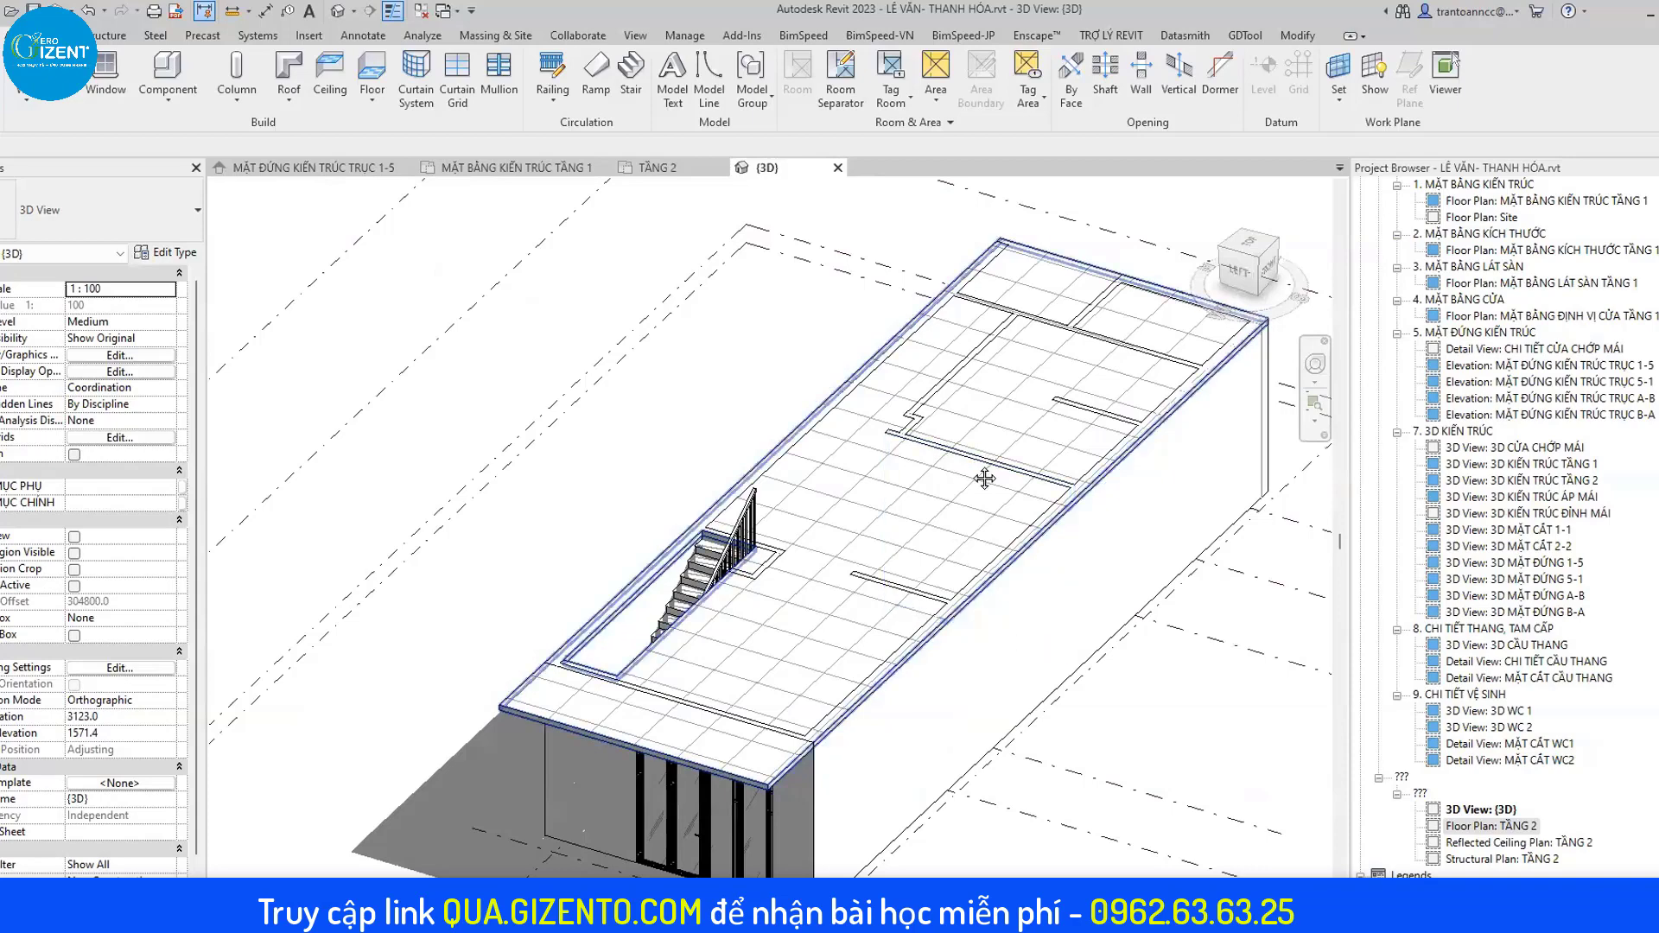
key("Delete")
scroll(955, 476, "up", 3)
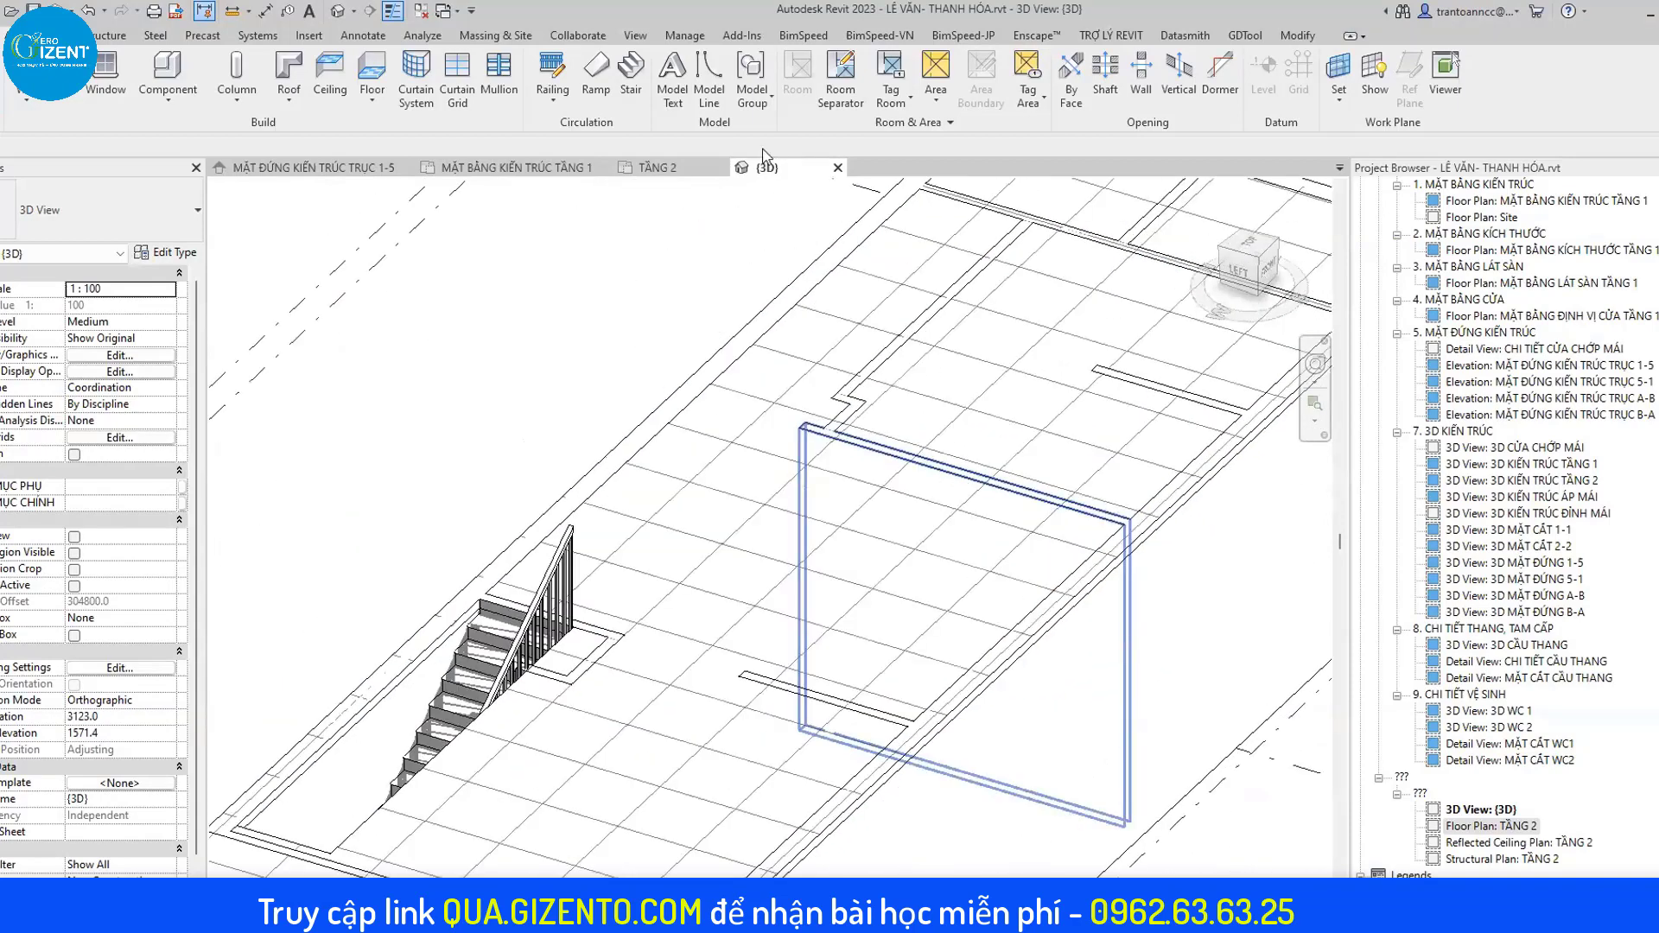
key("ctrl+z")
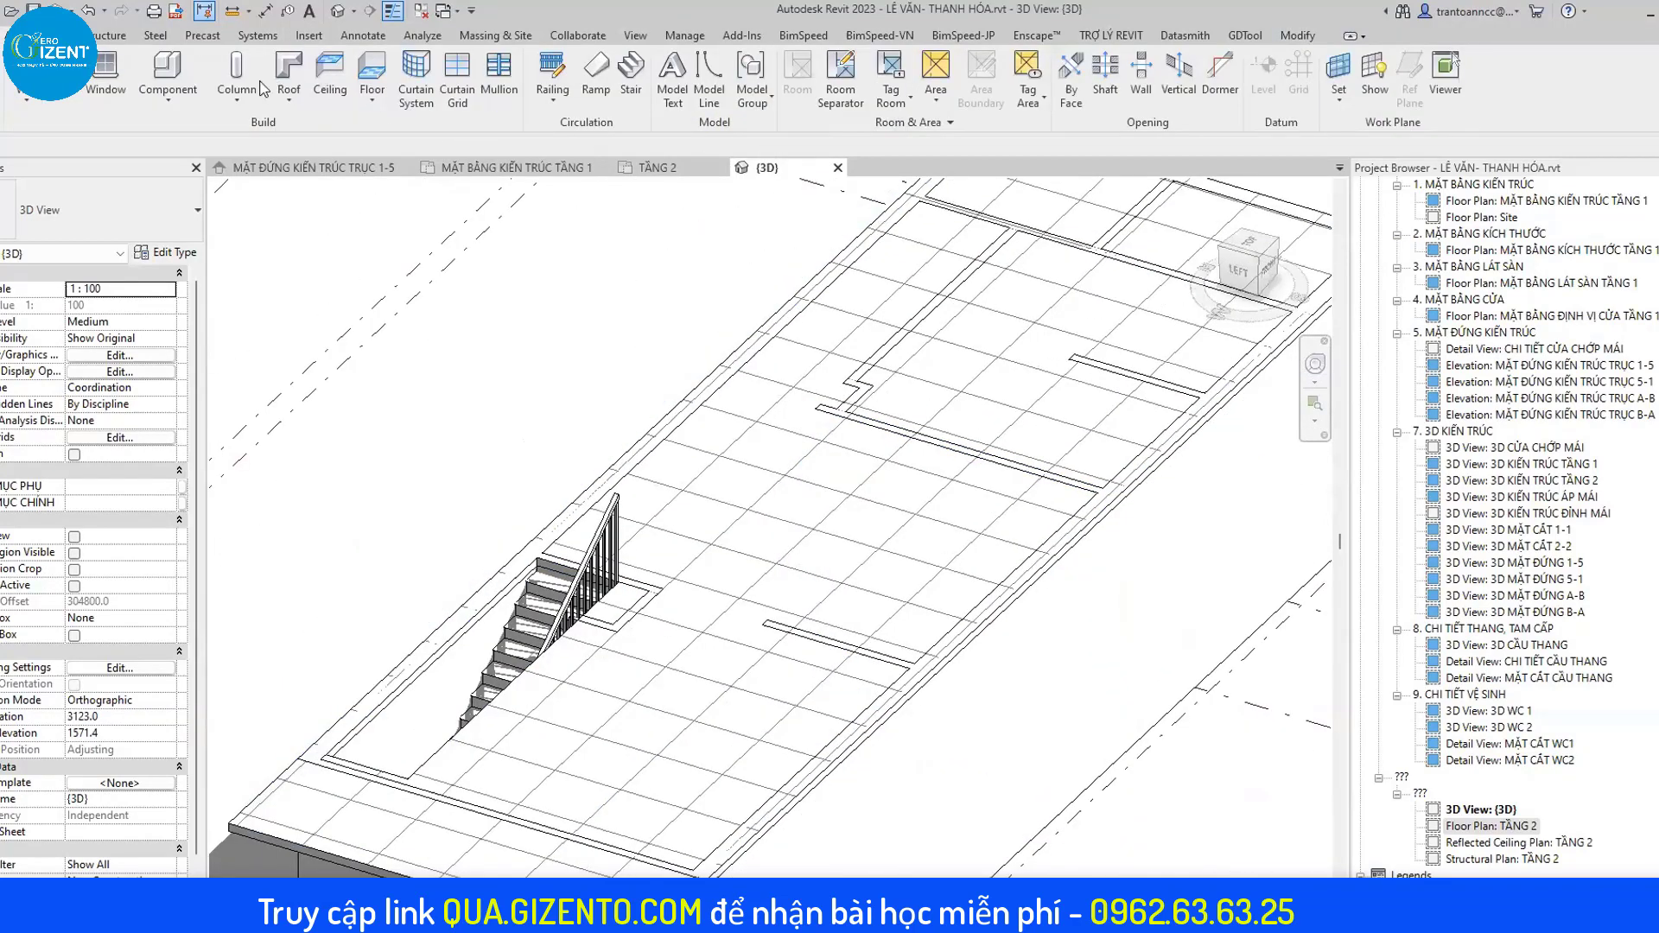
key("Escape")
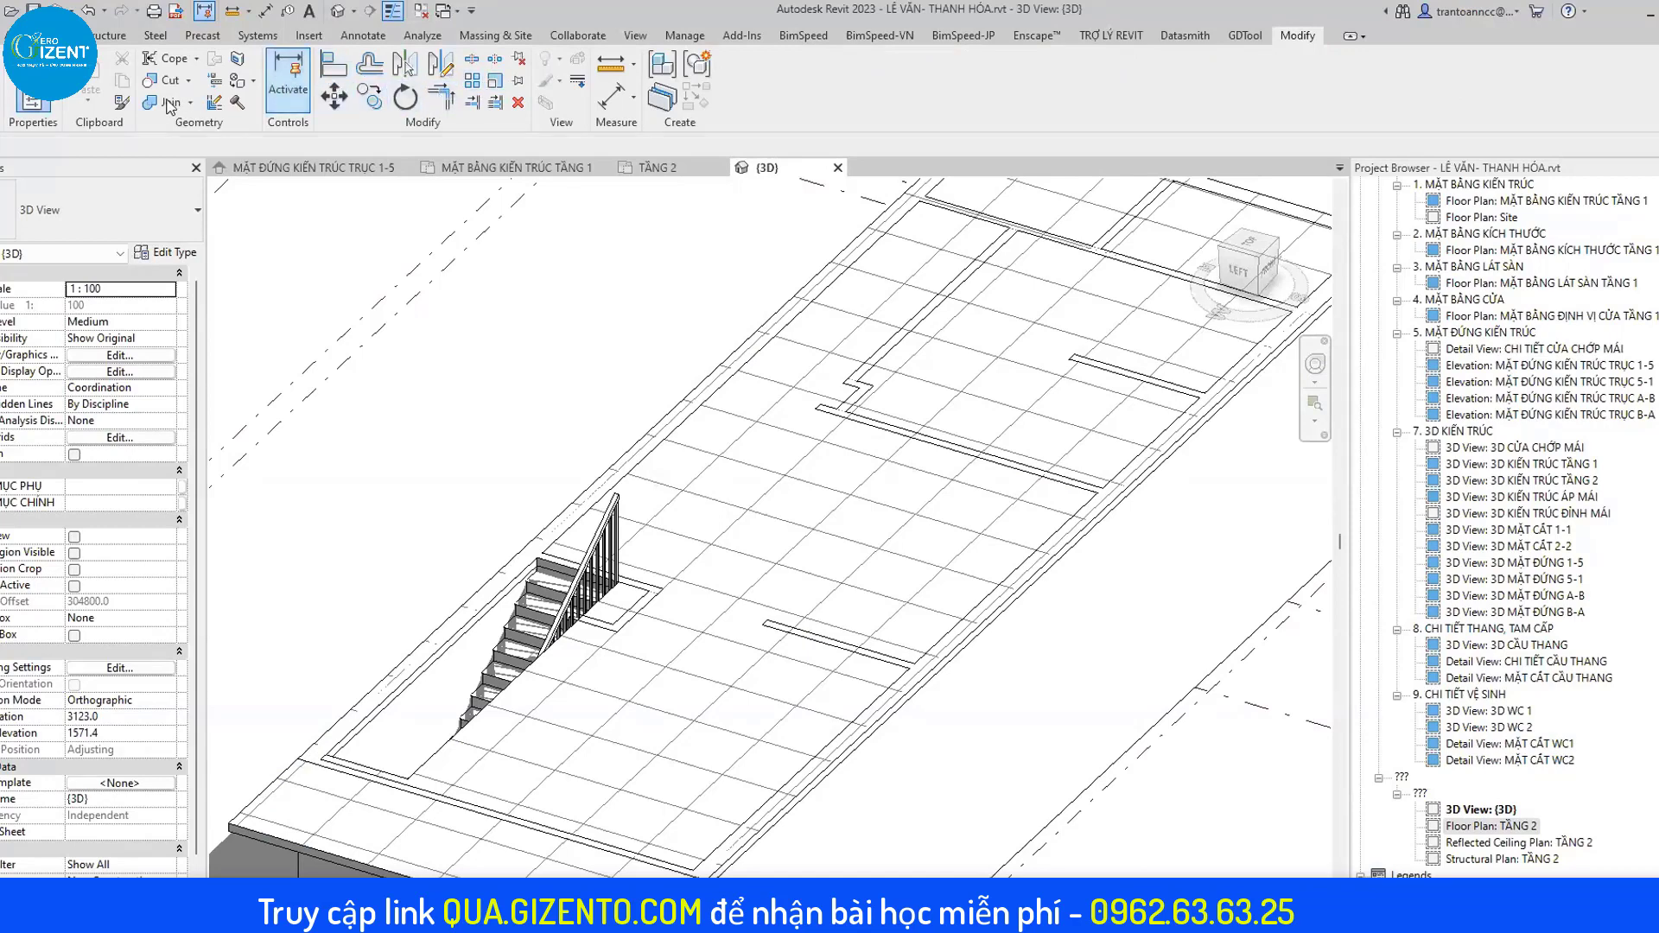
key("j")
key("g")
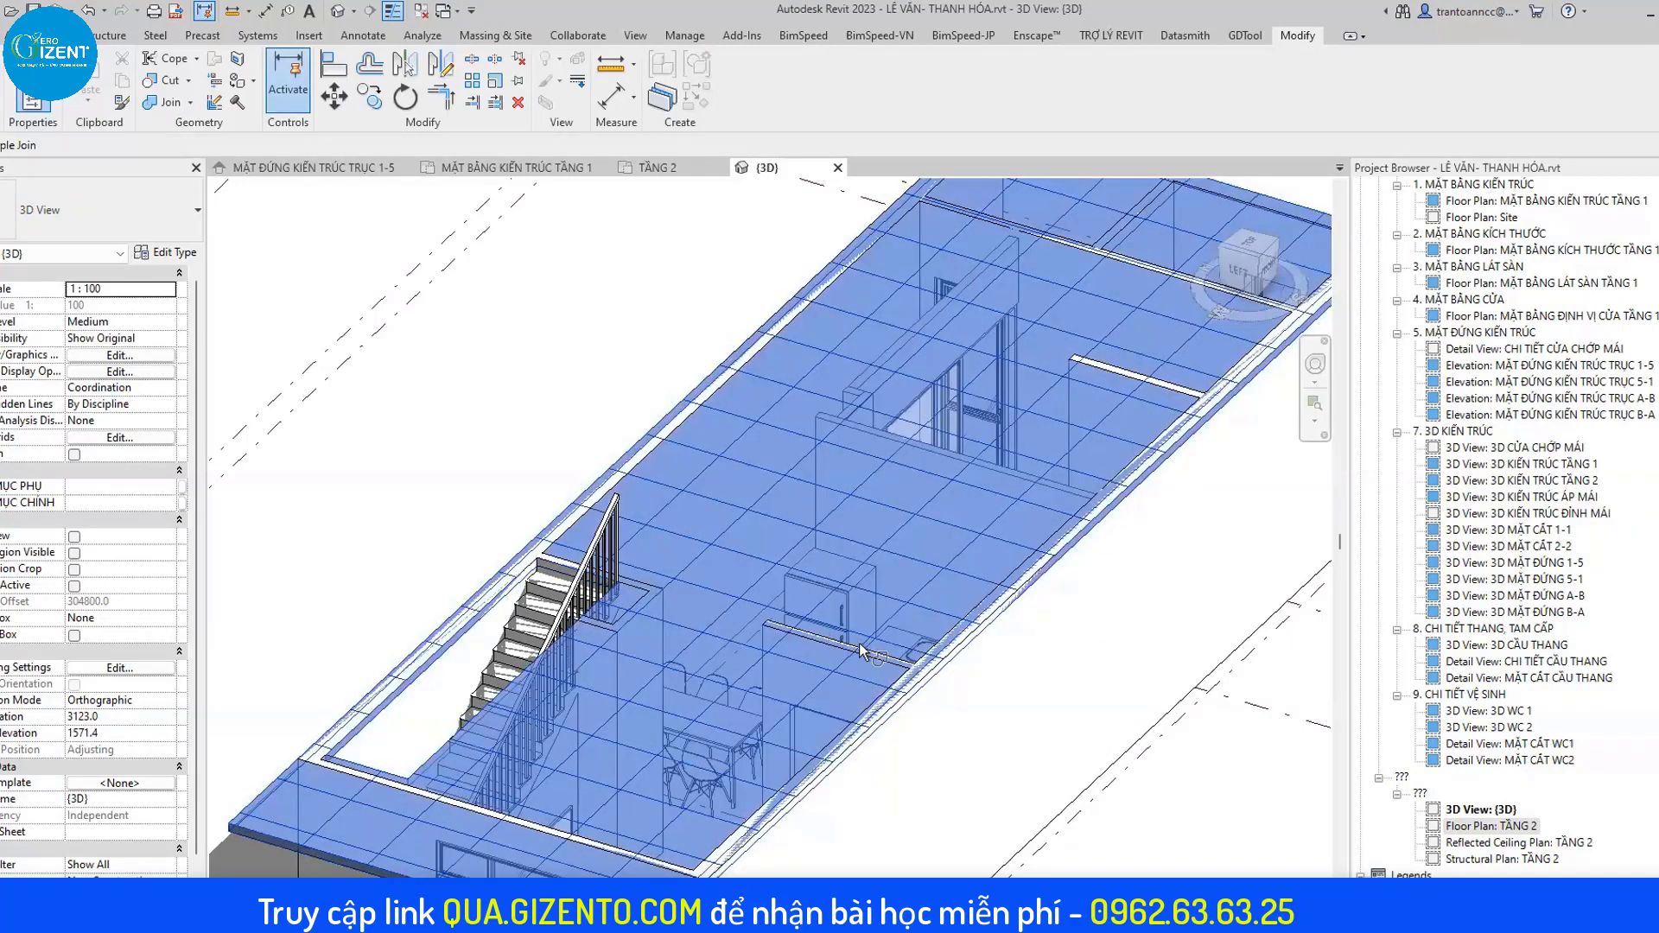
middle_click_drag(850, 652, 704, 777)
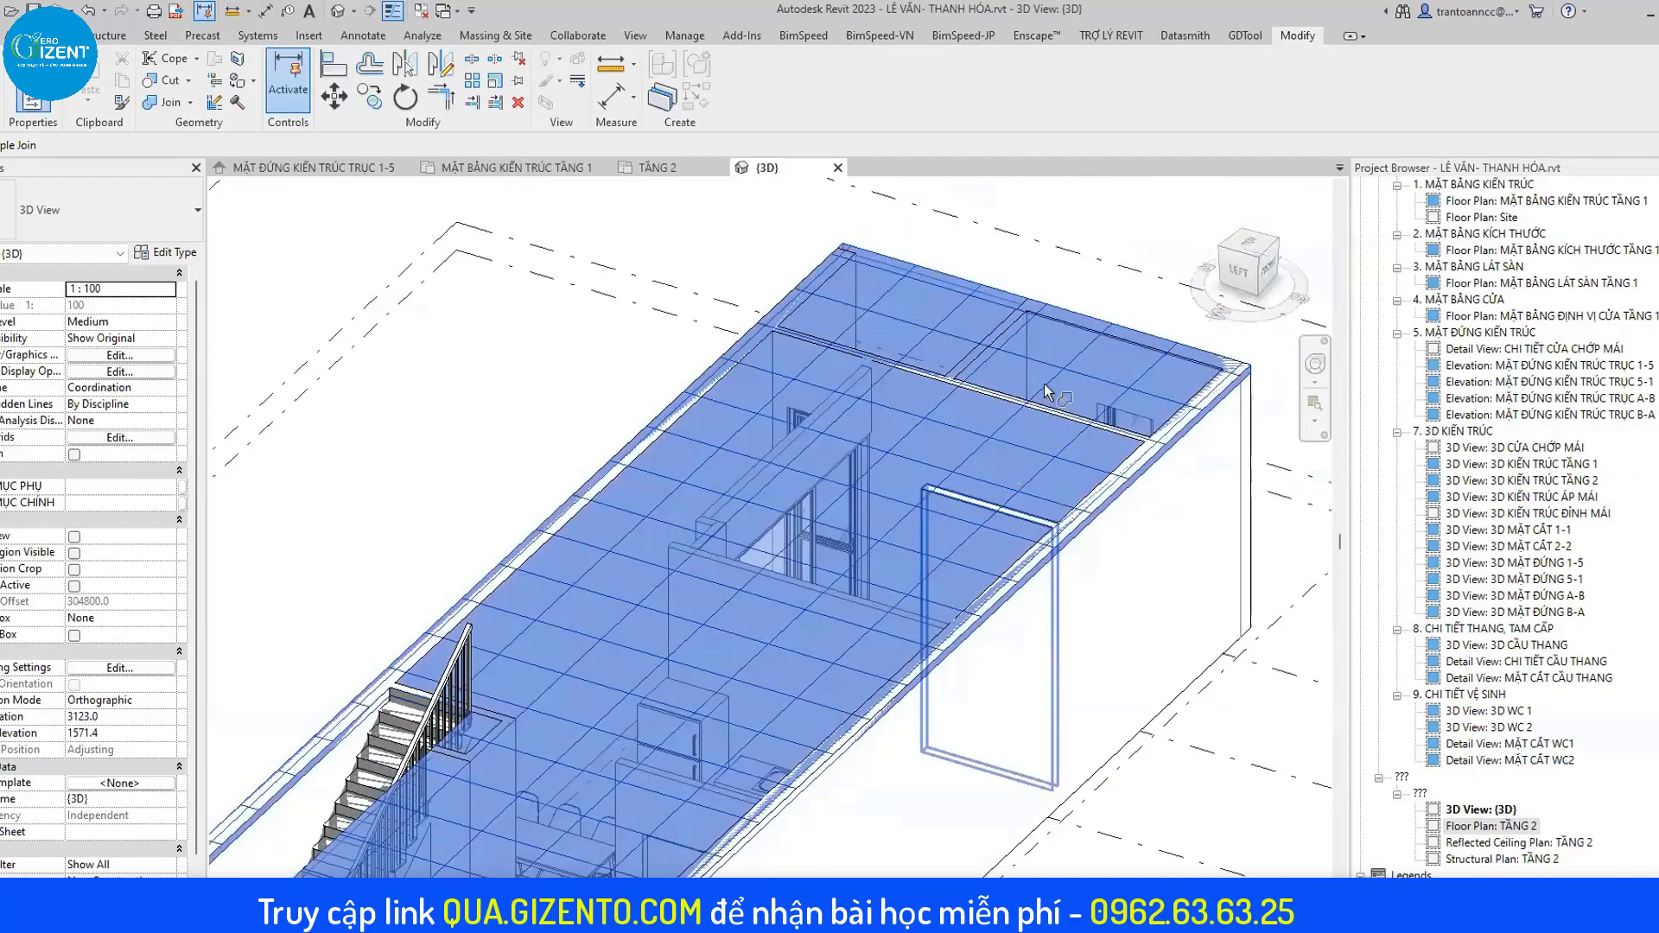
scroll(760, 630, "down", 3)
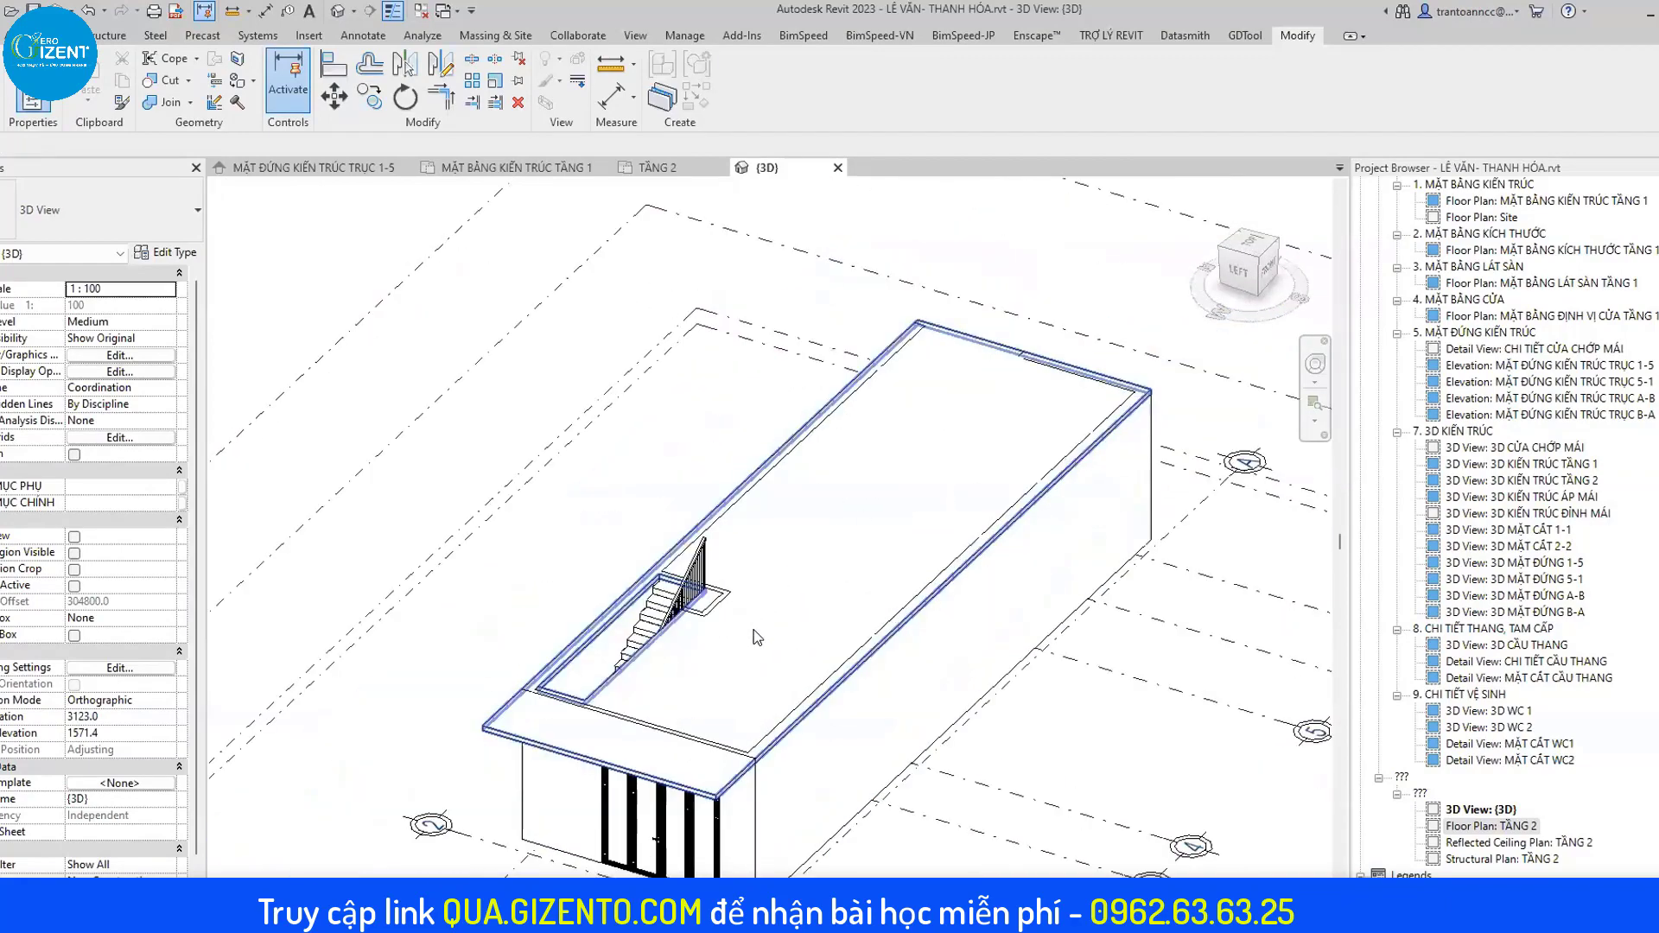
scroll(749, 629, "up", 1)
scroll(724, 612, "up", 2)
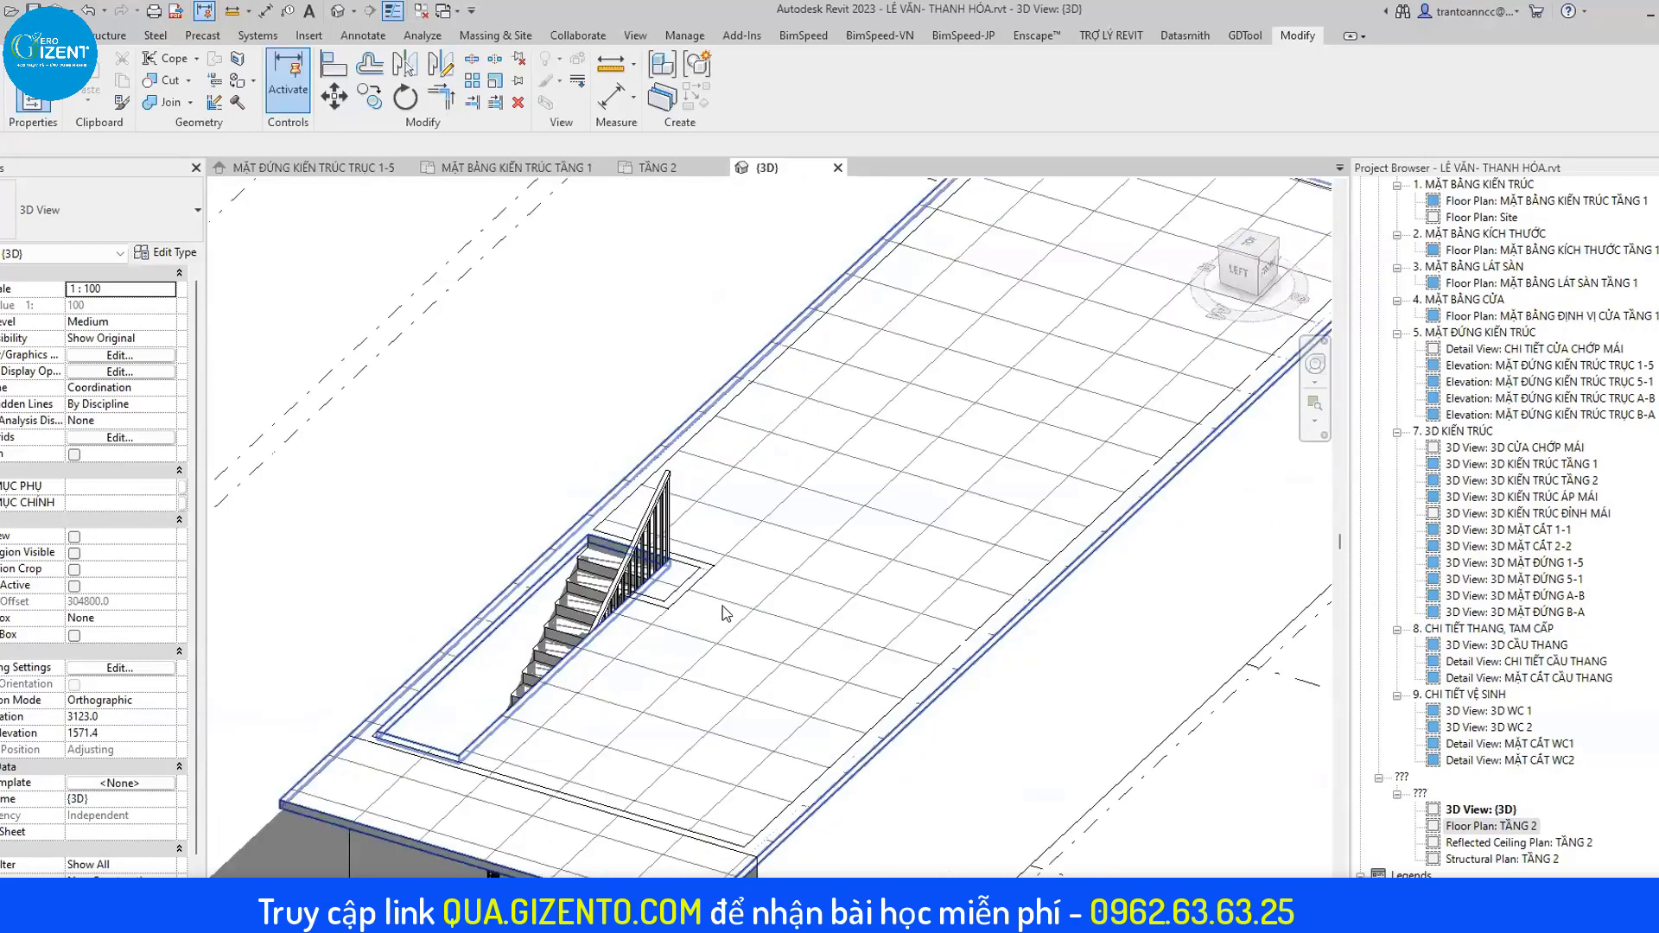
left_click(163, 102)
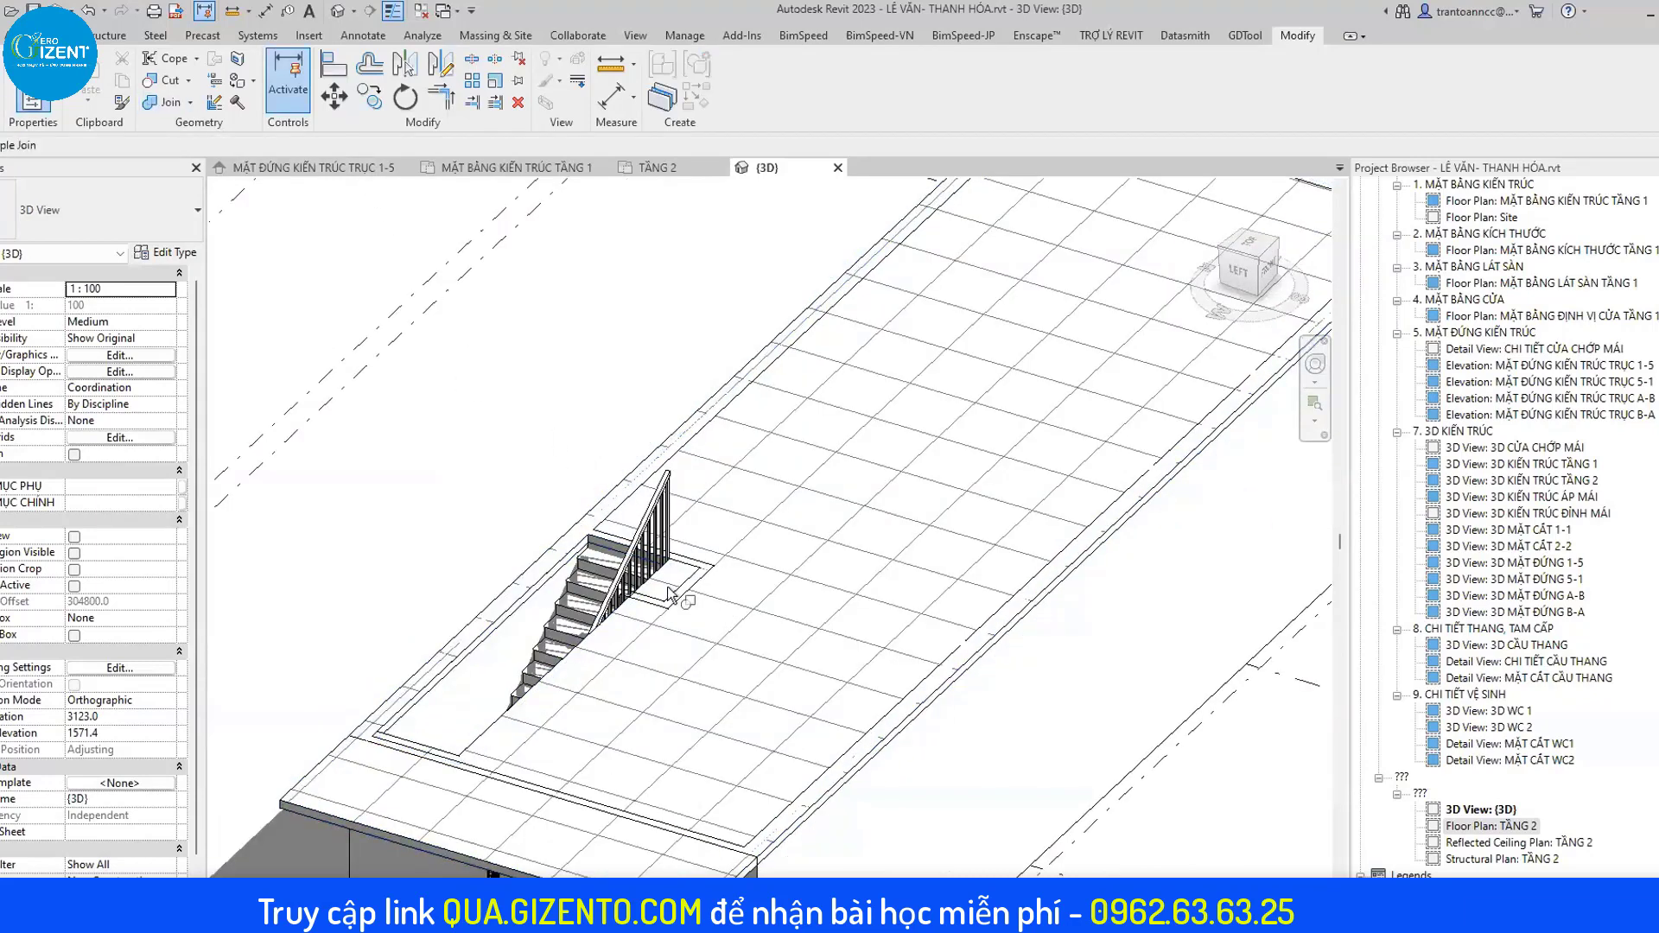
left_click(665, 609)
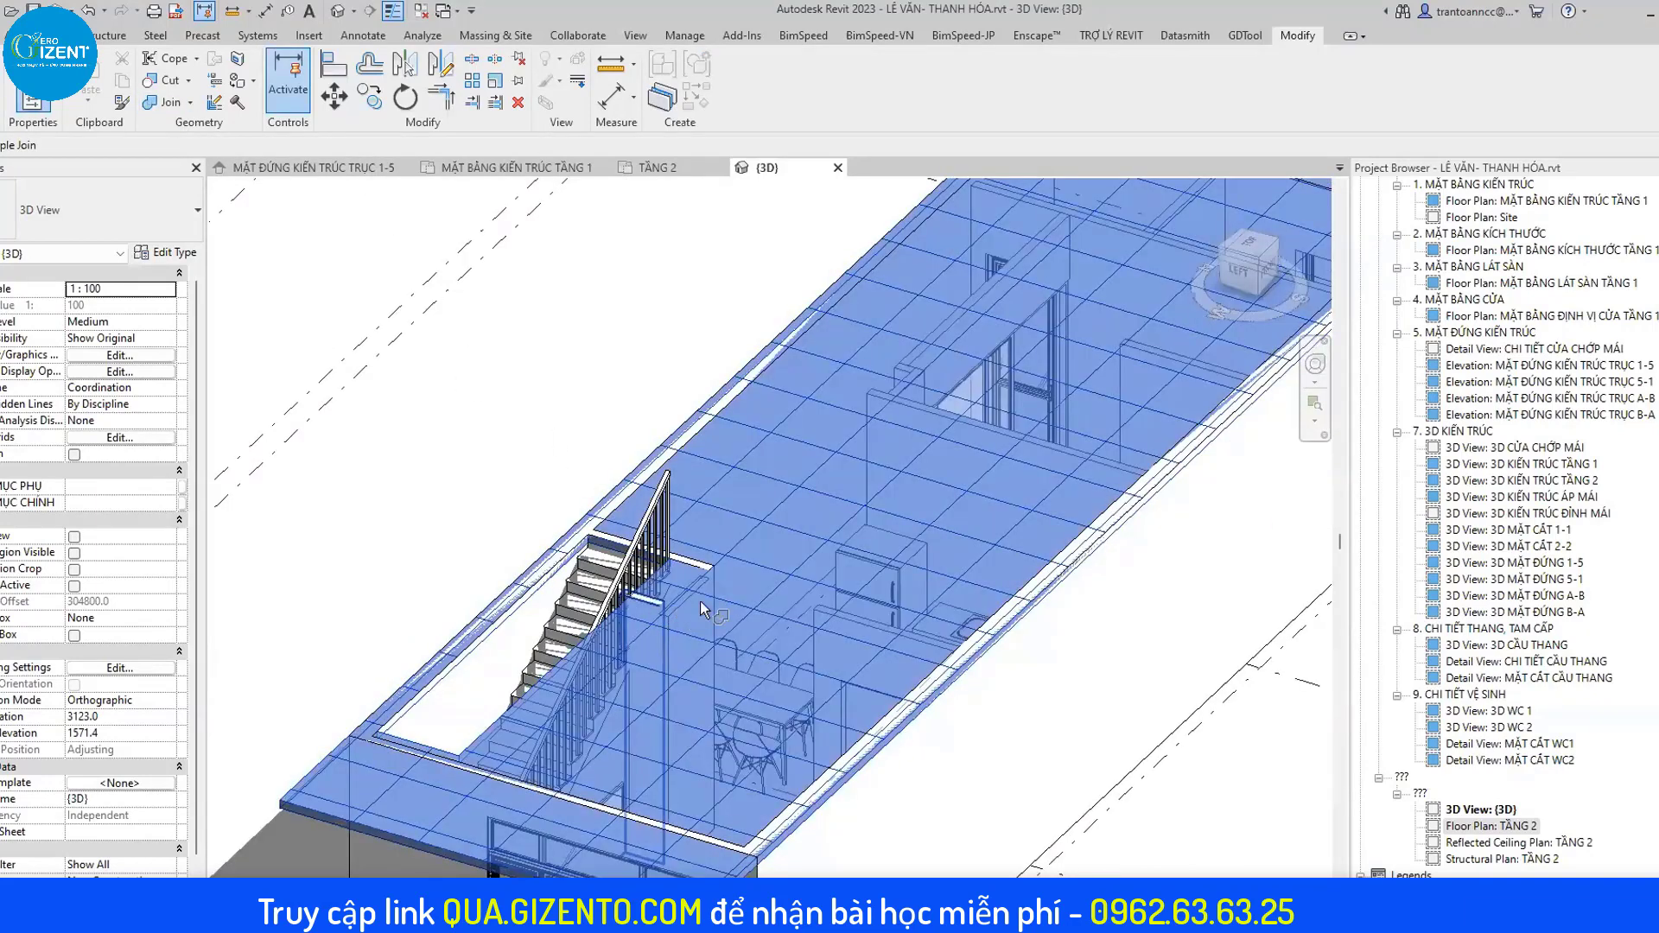
key("Escape")
scroll(724, 519, "down", 4)
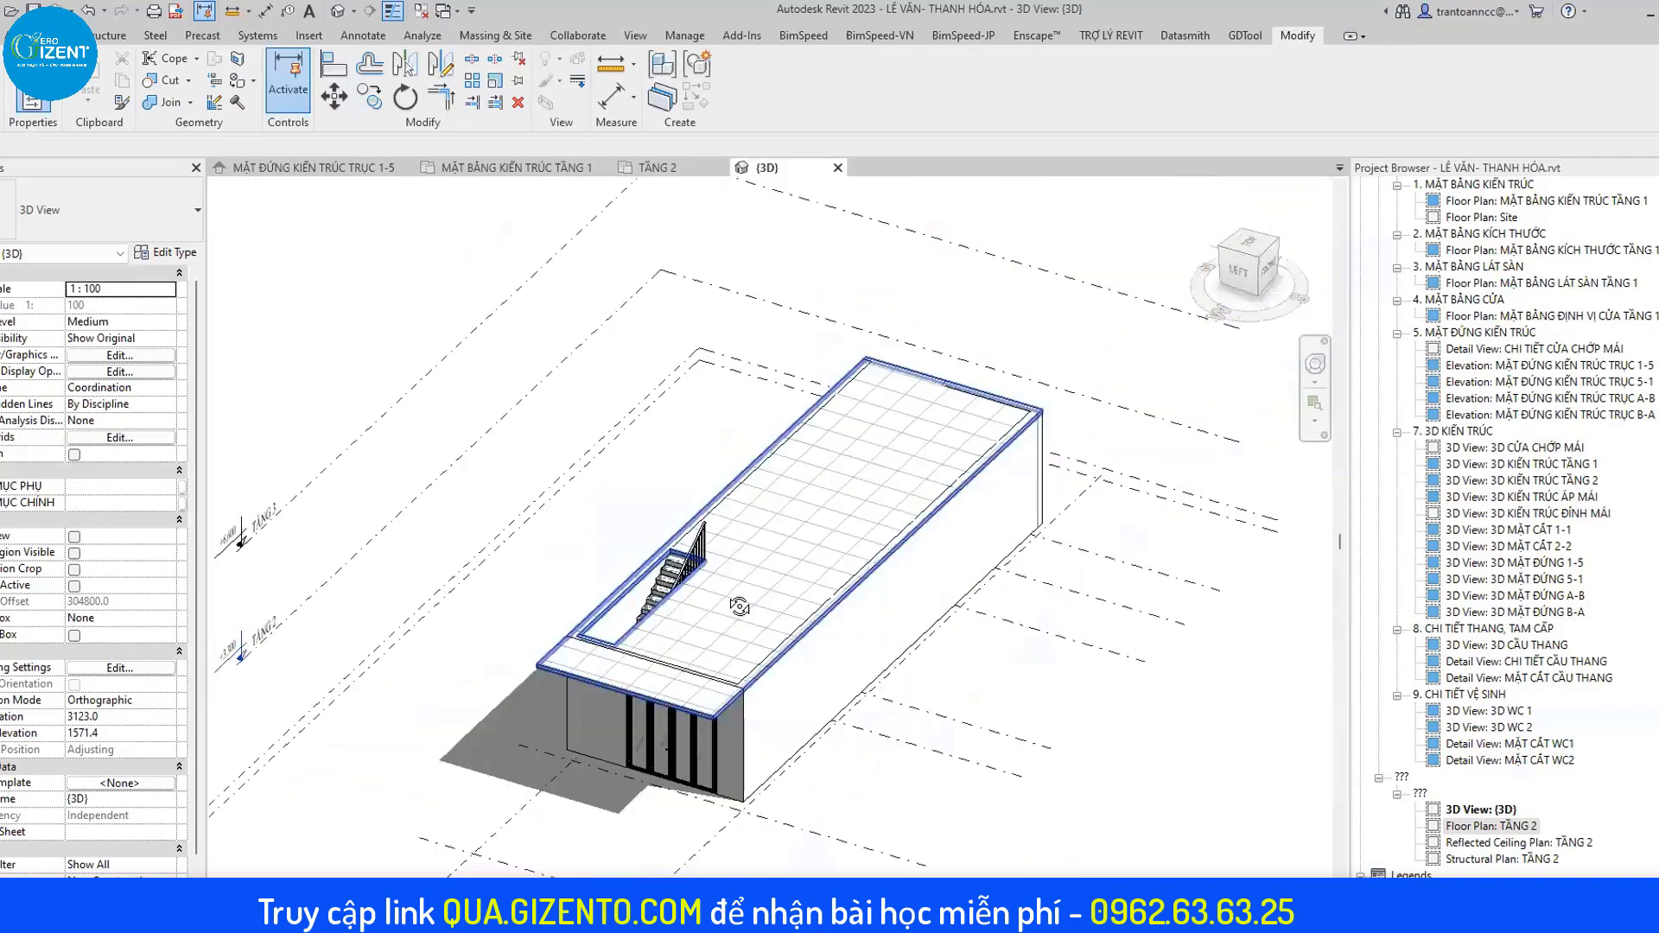
middle_click_drag(652, 177, 817, 374, "shift")
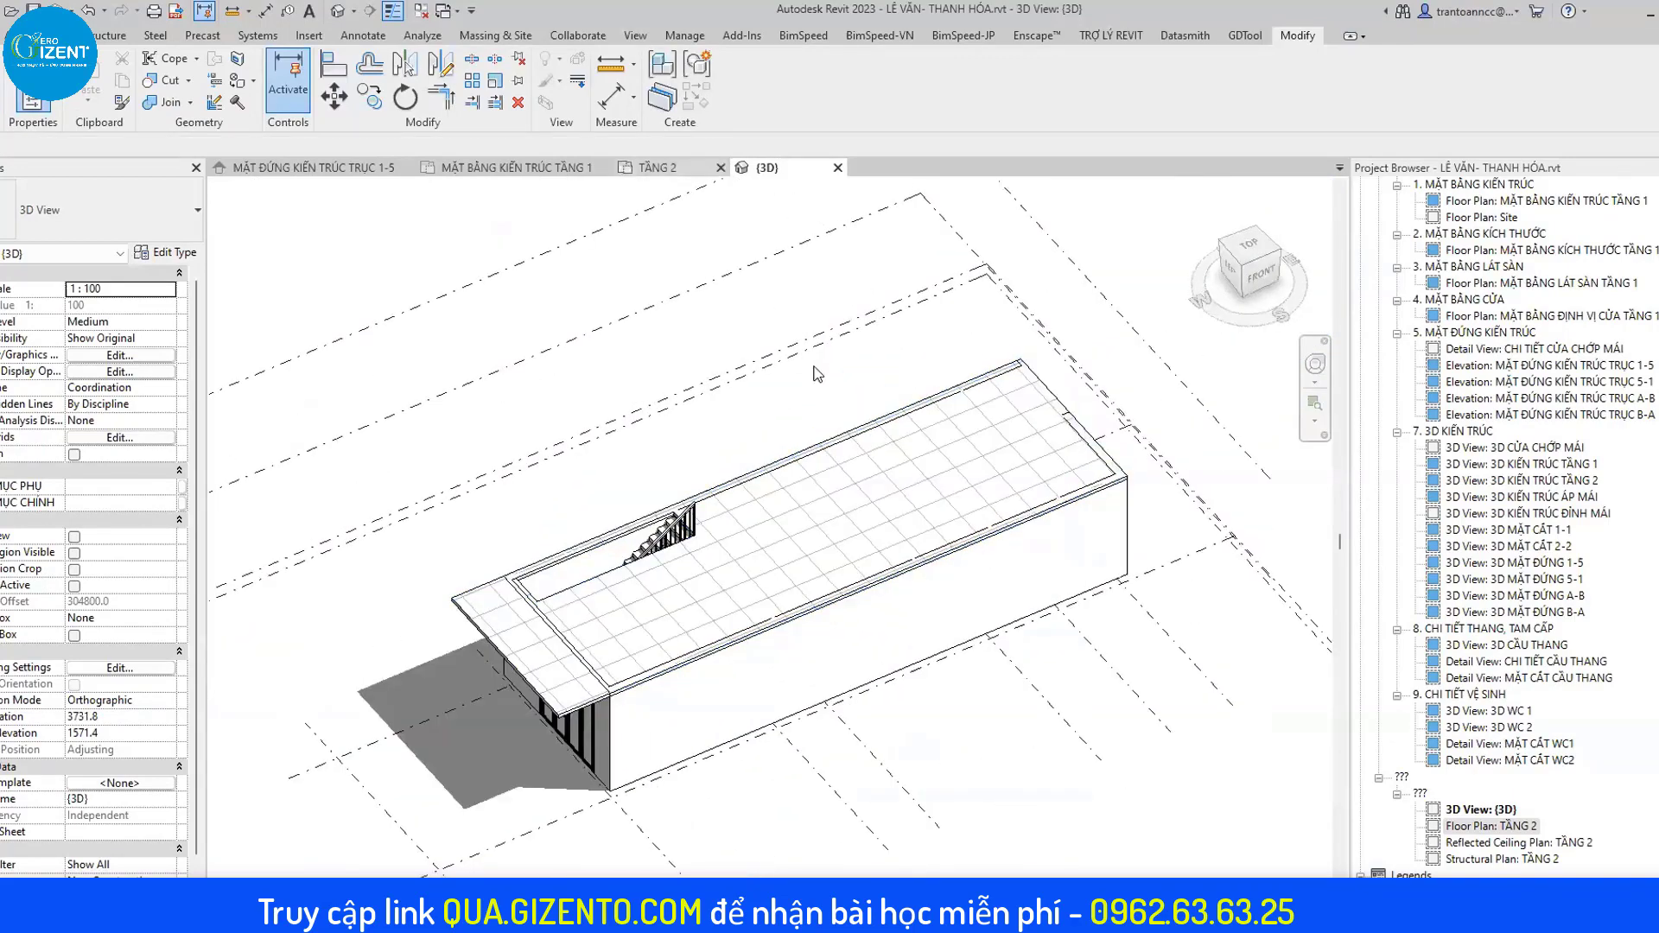
key("ctrl+Tab")
scroll(907, 527, "down", 2)
Start the Wall command (WA) with the location line set to Wall Centerline.
scroll(959, 515, "down", 1)
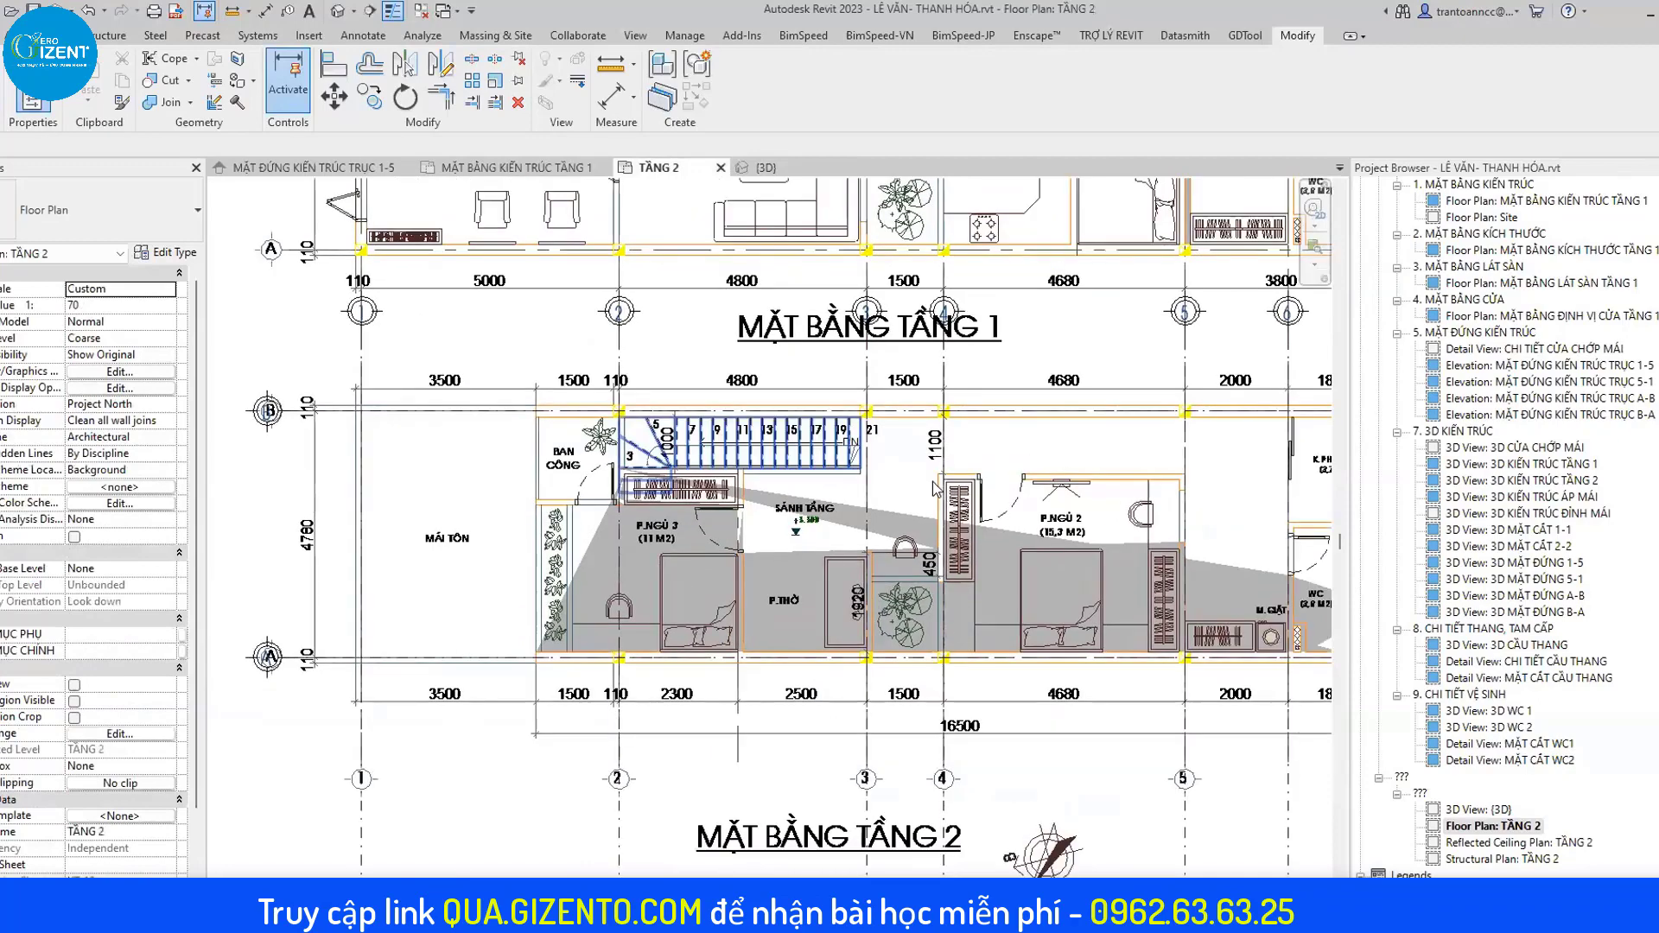
scroll(925, 487, "down", 1)
middle_click_drag(925, 487, 1013, 485)
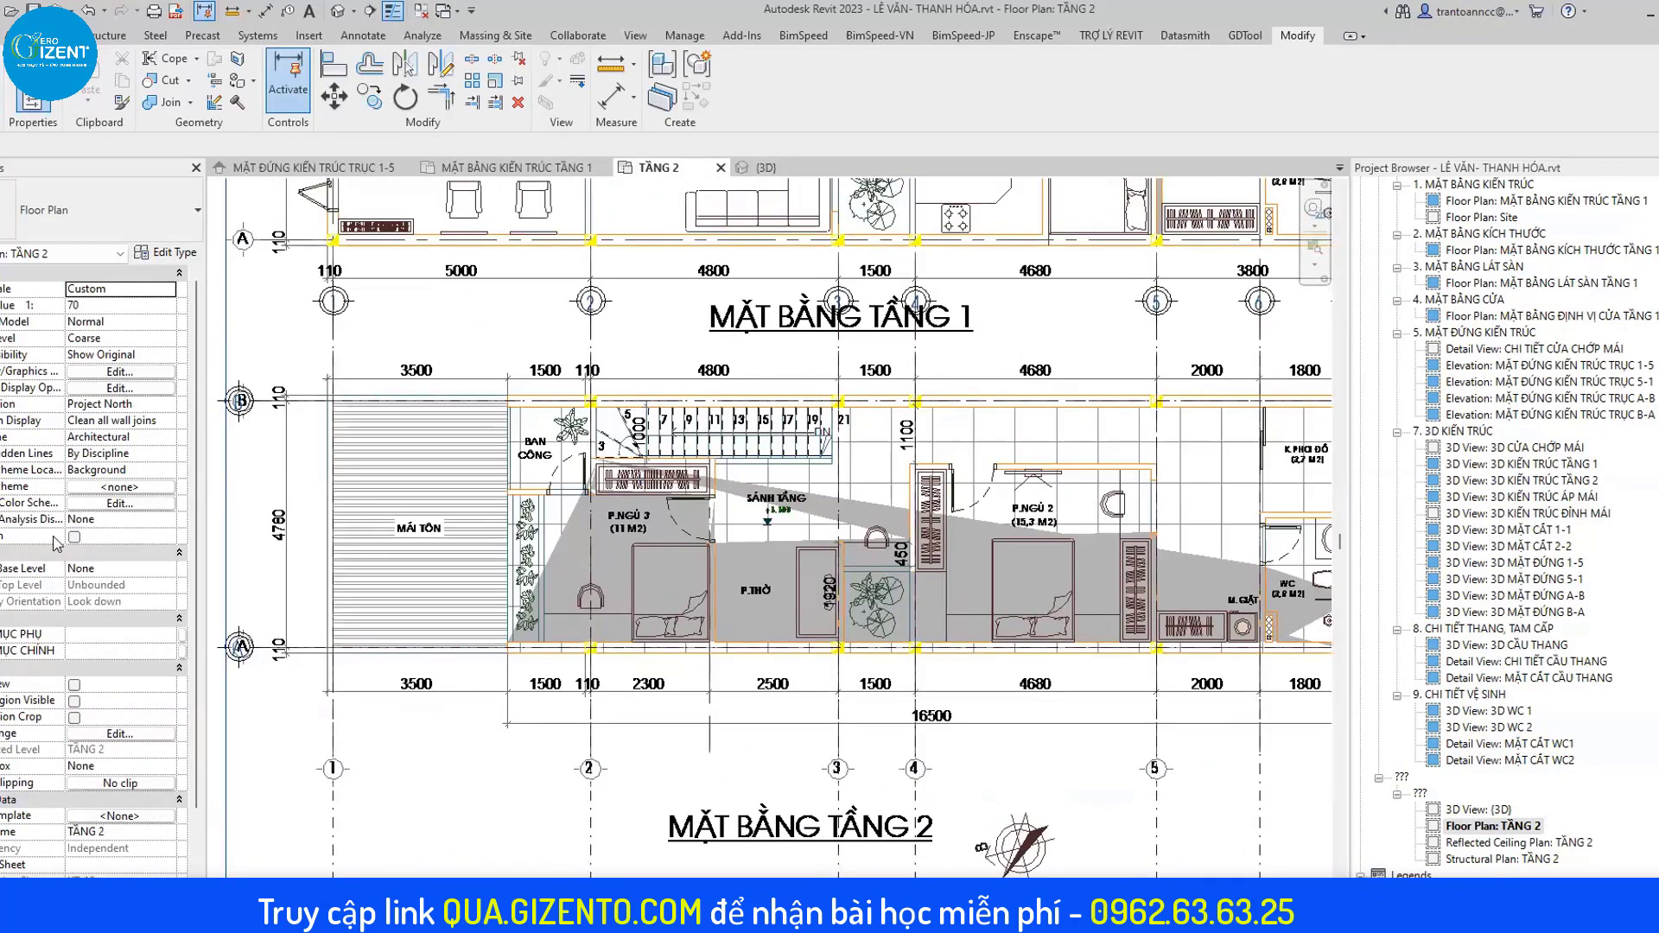
scroll(168, 506, "down", 2)
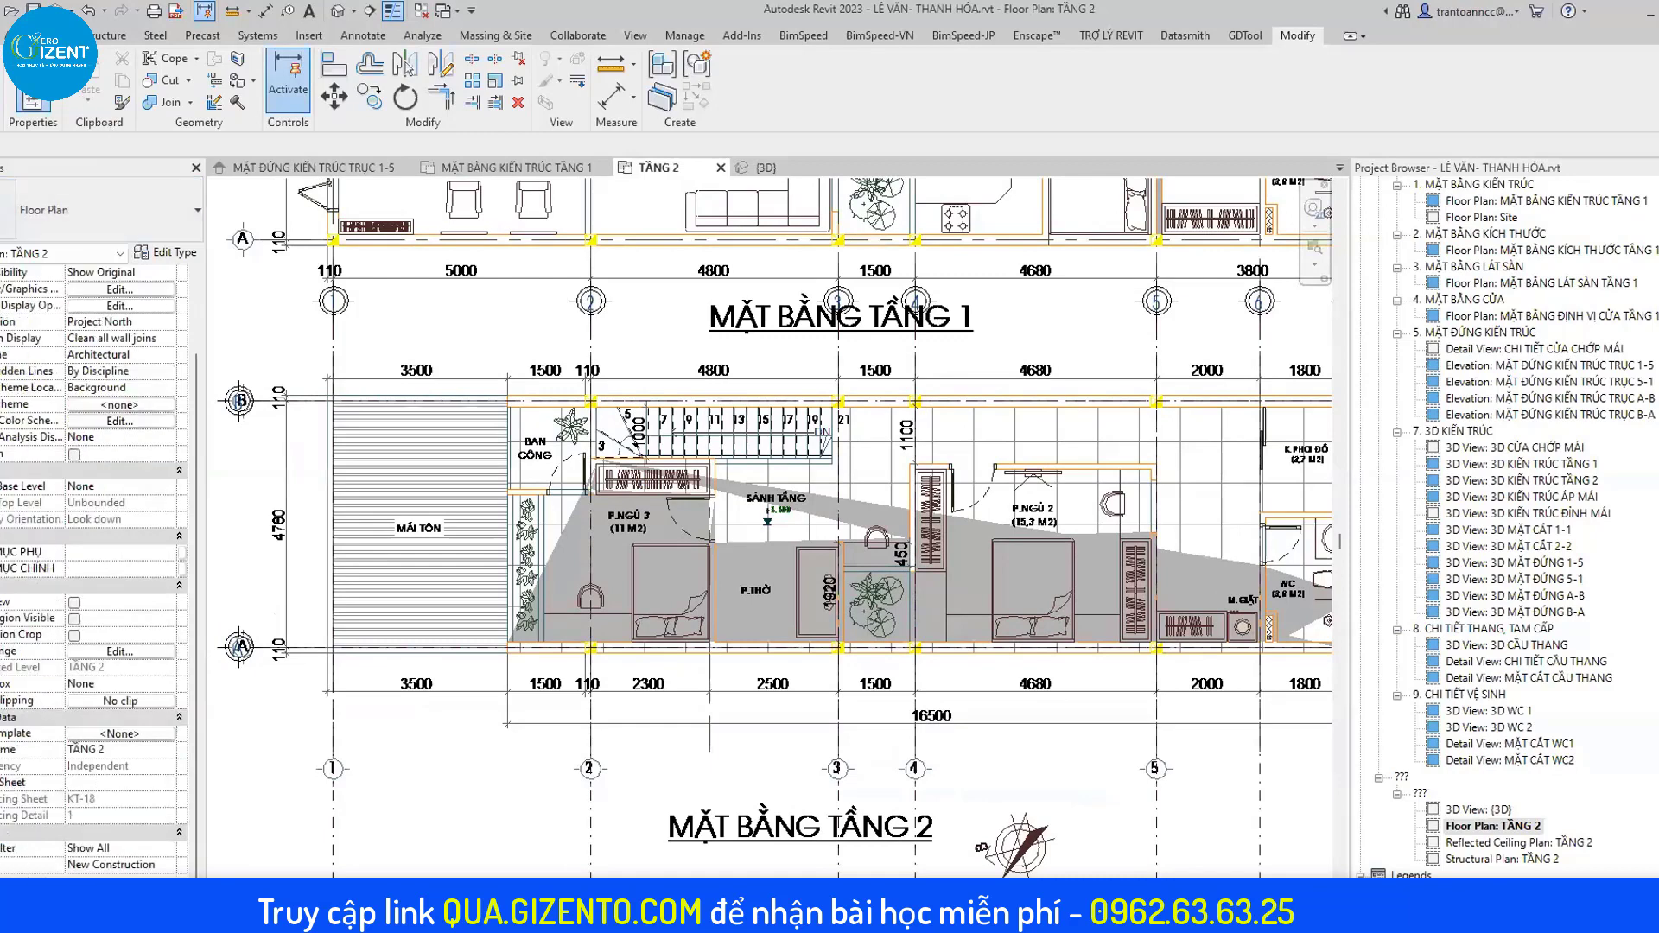
left_click(65, 35)
key("w")
key("a")
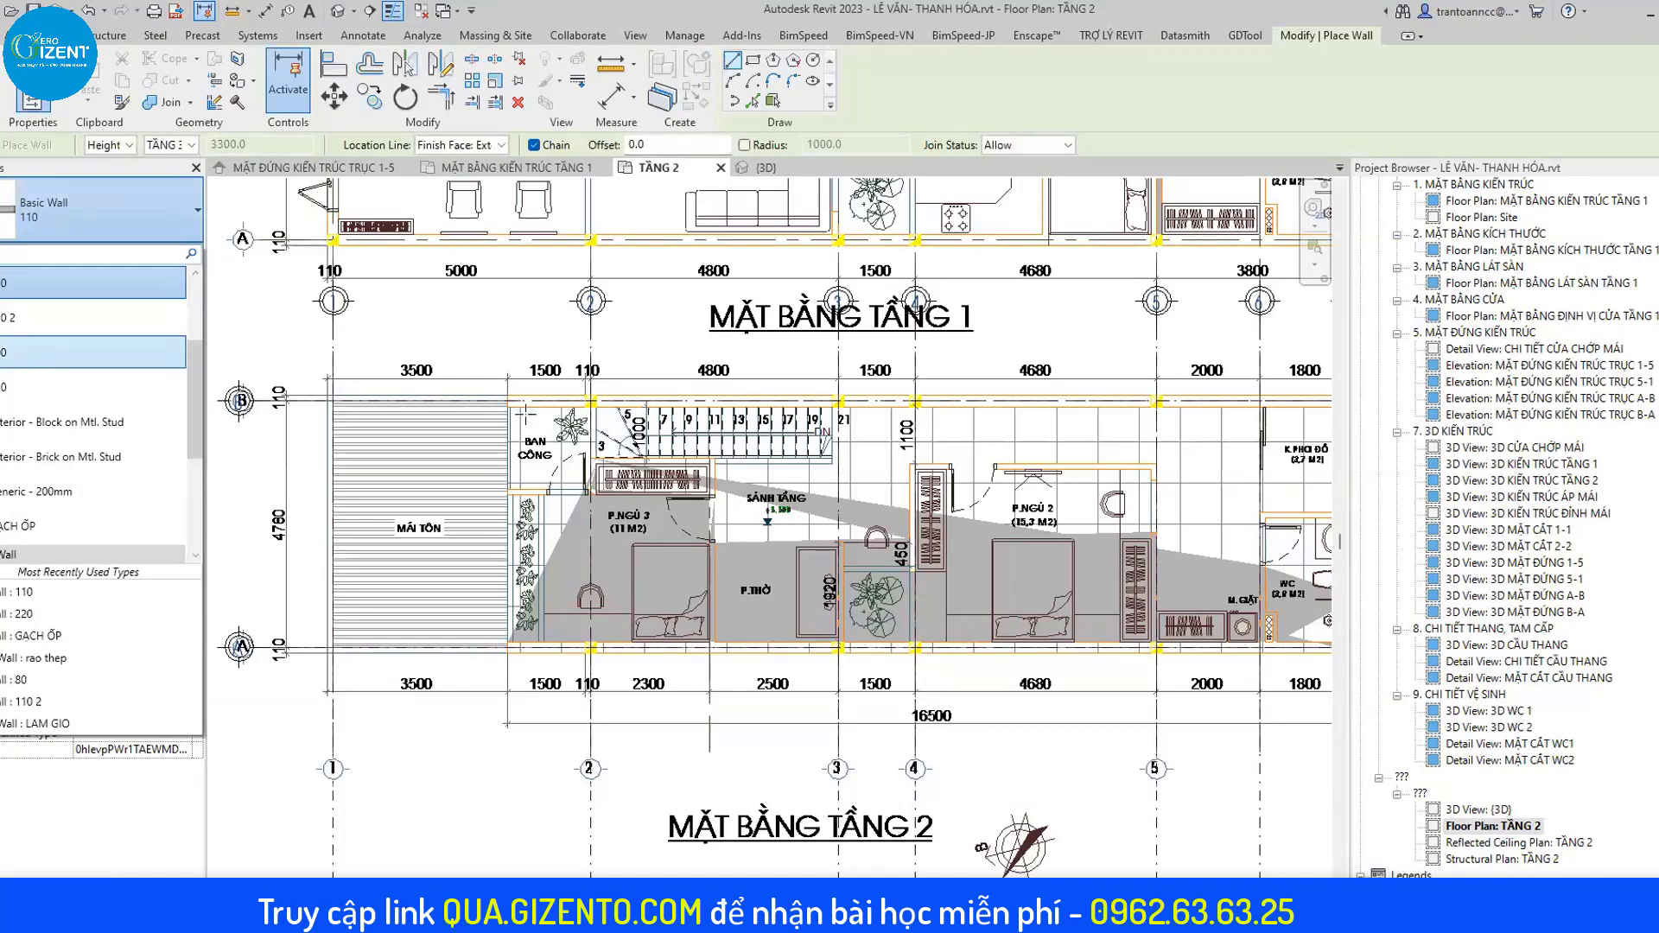
scroll(471, 414, "up", 2)
scroll(471, 413, "up", 3)
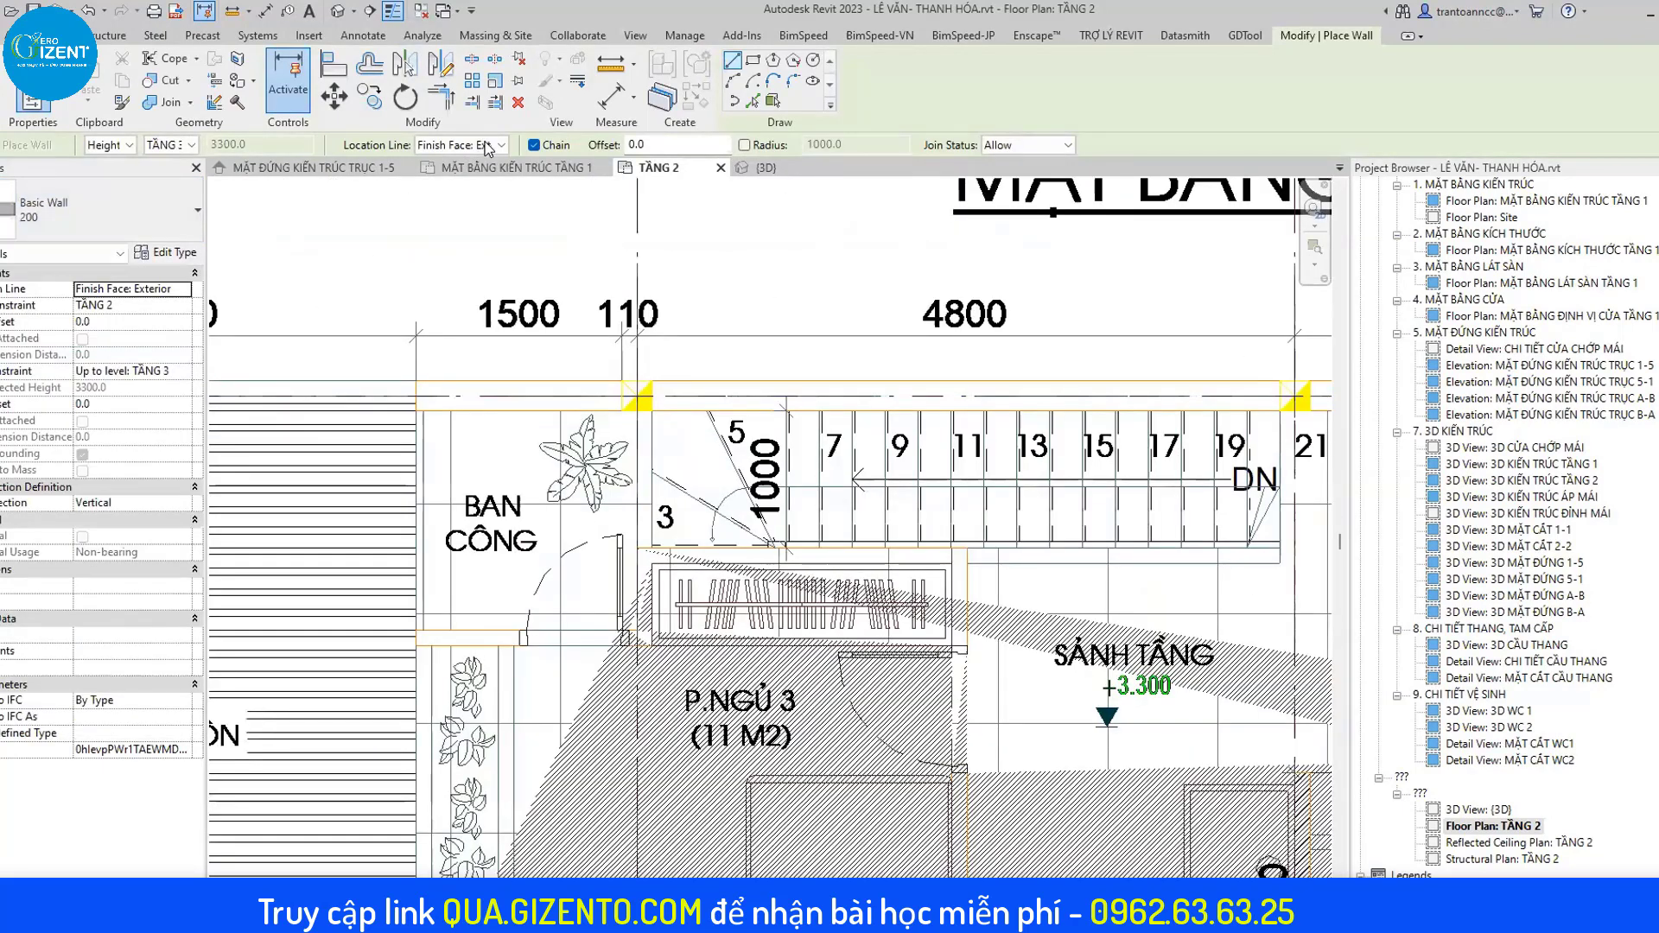
left_click(488, 148)
left_click(442, 165)
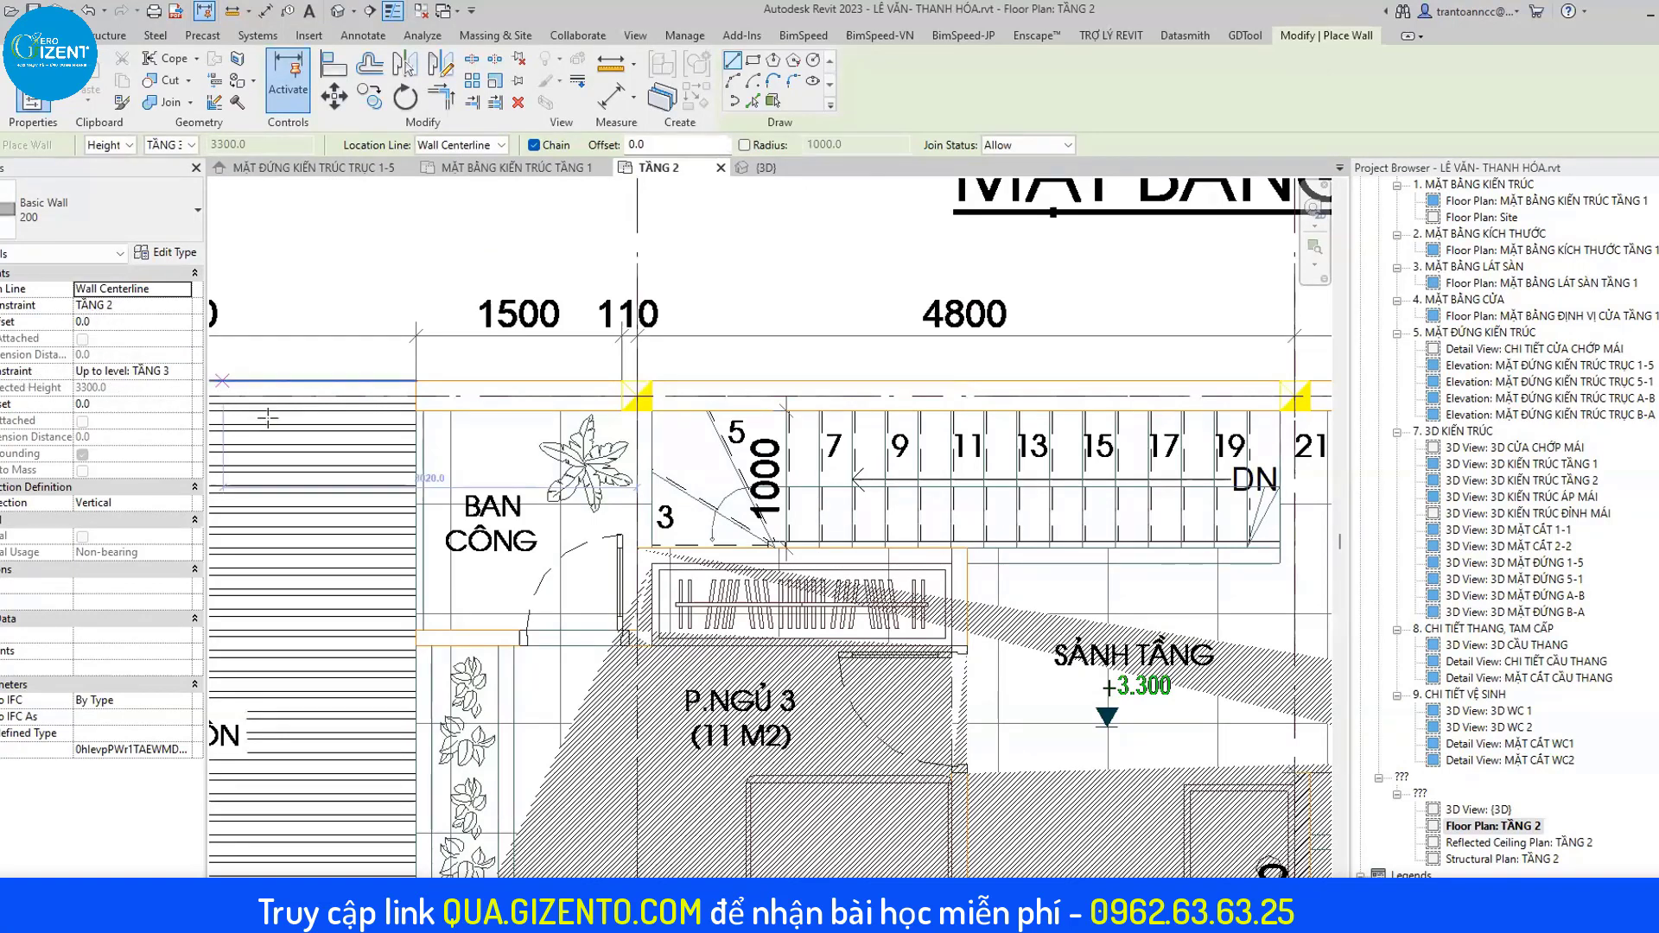
Switch the wall type to Basic Wall 110, located by its exterior finish face.
scroll(409, 383, "up", 1)
scroll(409, 383, "up", 2)
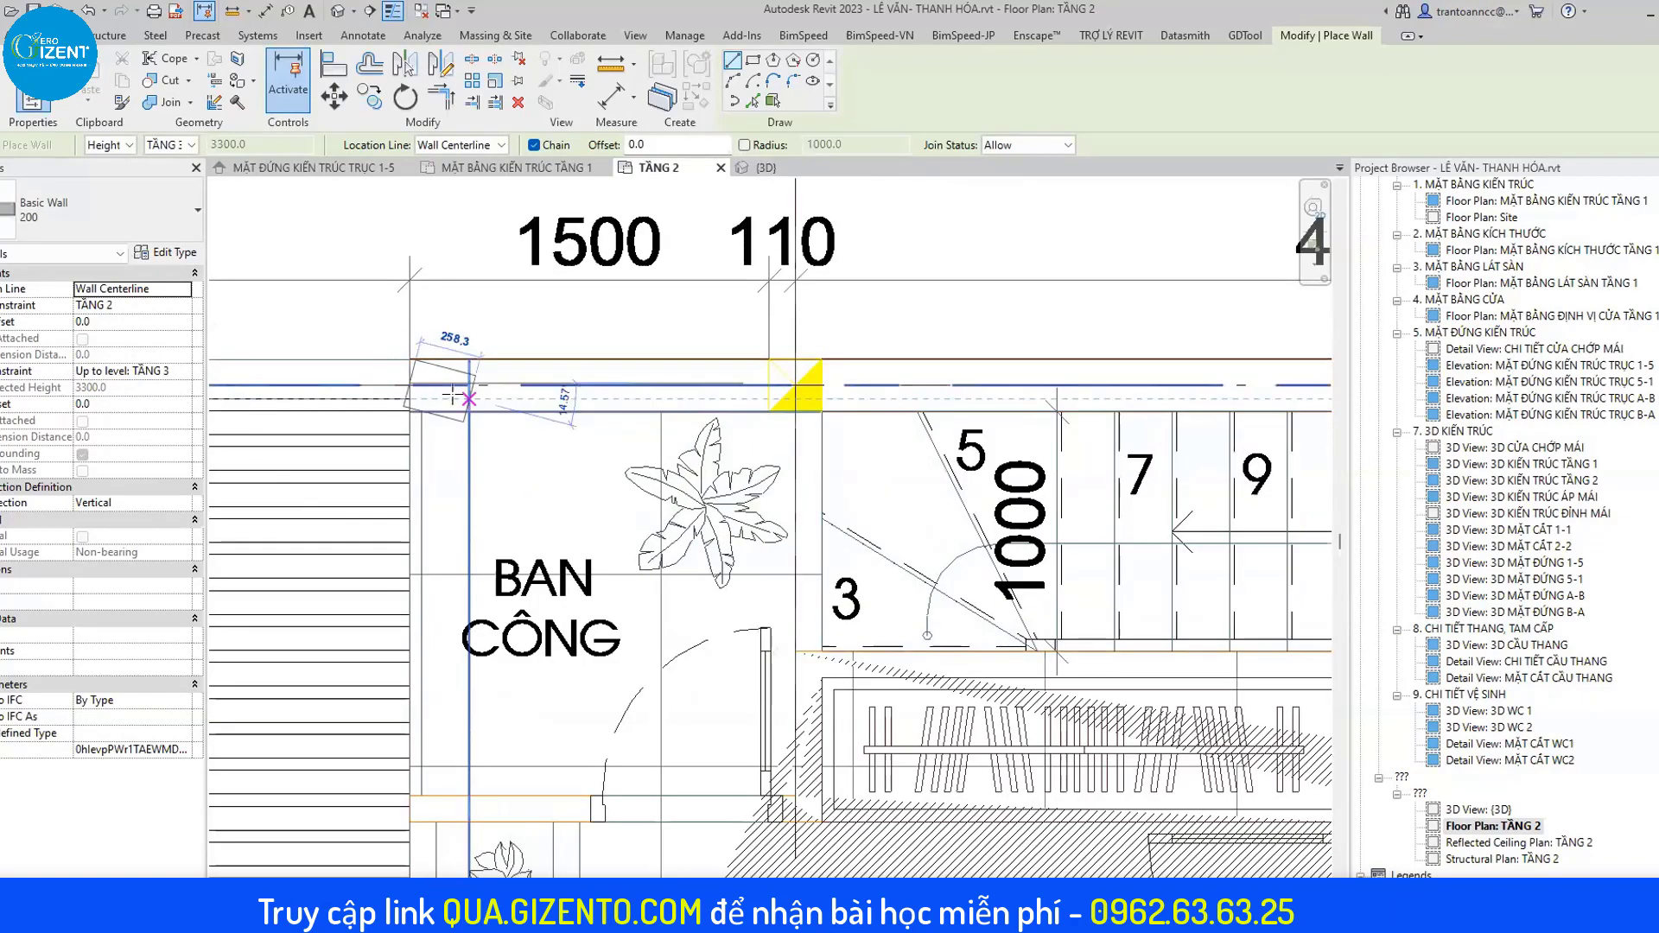
scroll(407, 386, "up", 1)
scroll(406, 386, "up", 1)
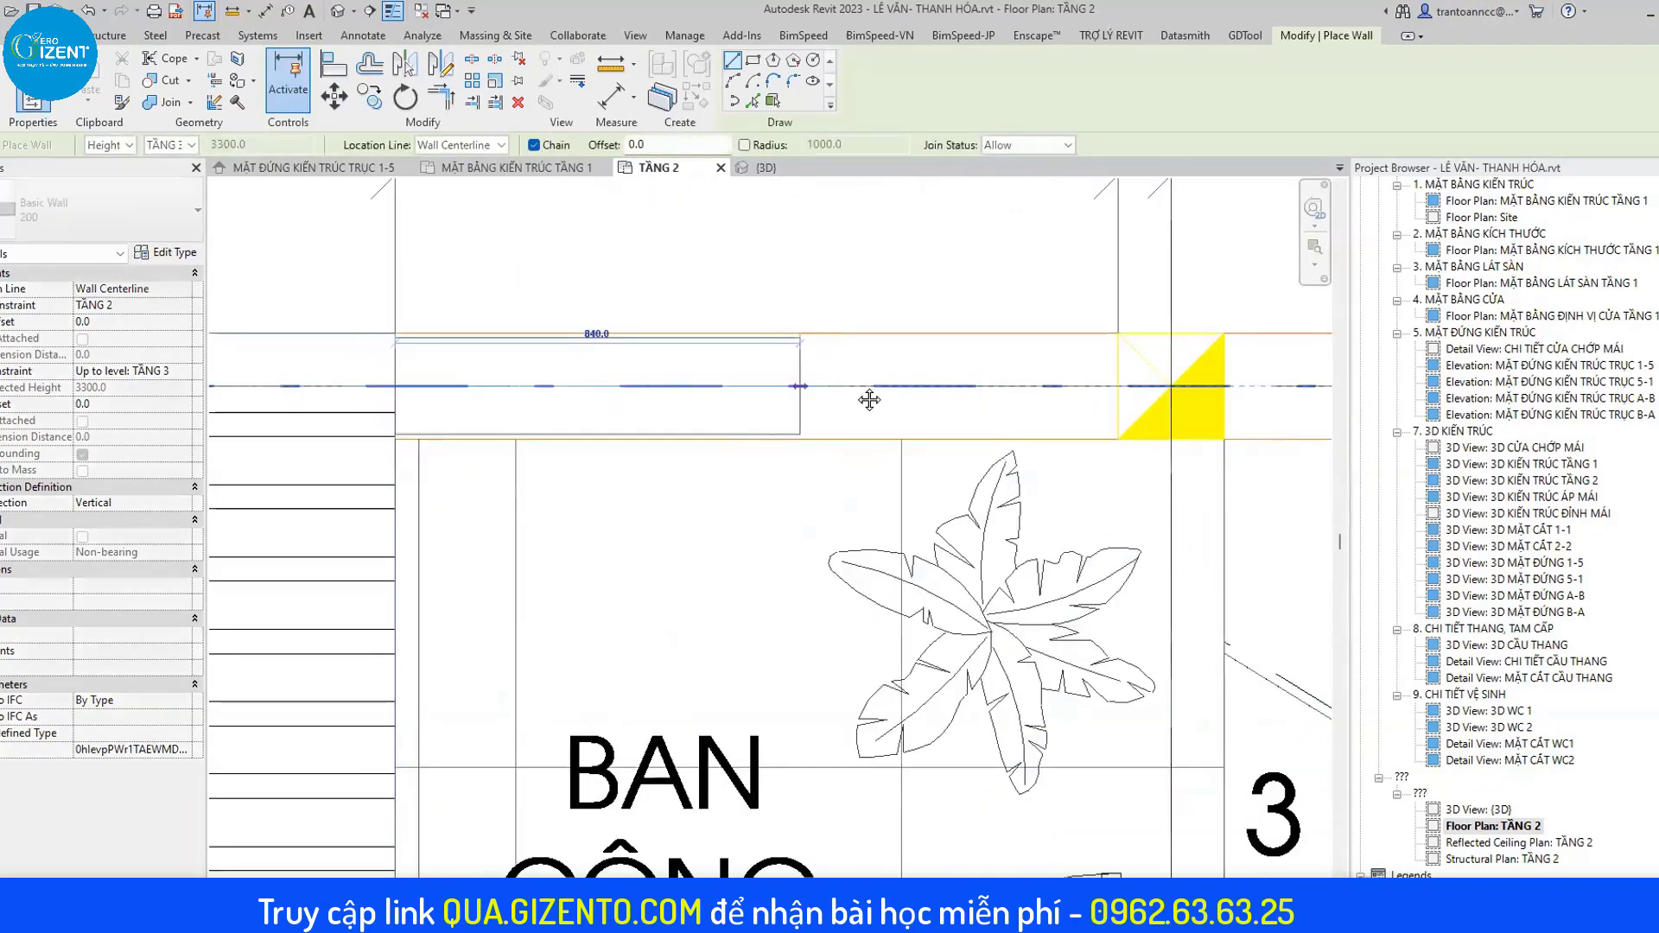
scroll(867, 395, "down", 2)
scroll(1063, 378, "down", 1)
scroll(934, 391, "down", 2)
middle_click_drag(934, 390, 674, 390)
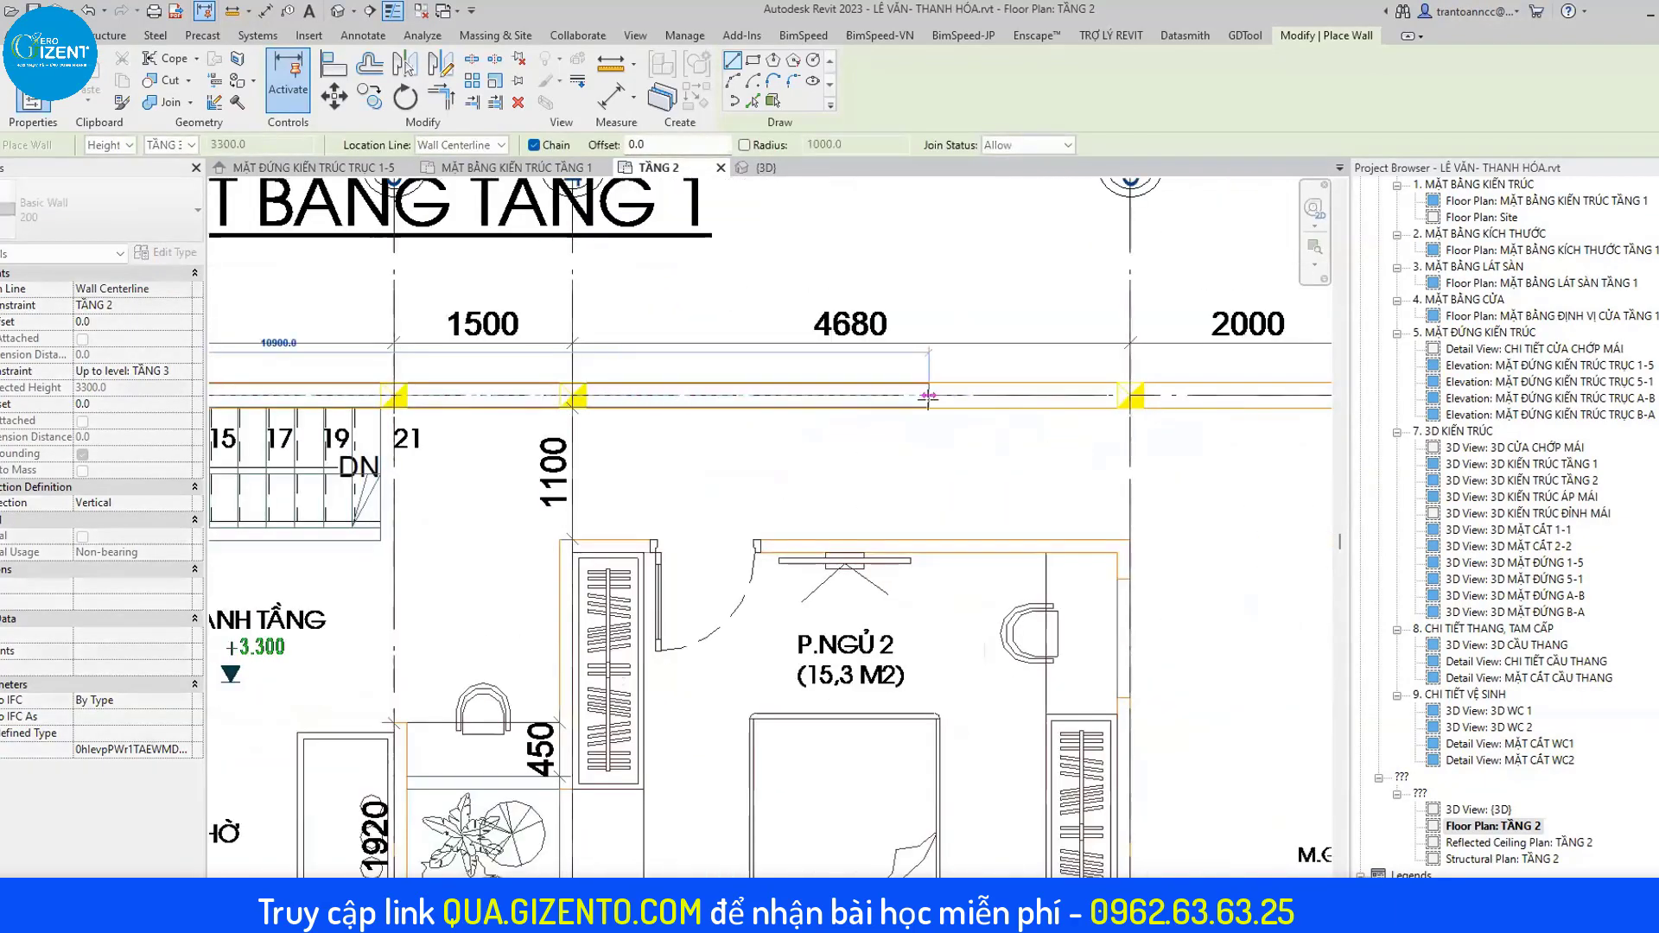
middle_click_drag(1081, 407, 721, 407)
middle_click_drag(1265, 414, 1071, 415)
scroll(1075, 415, "up", 1)
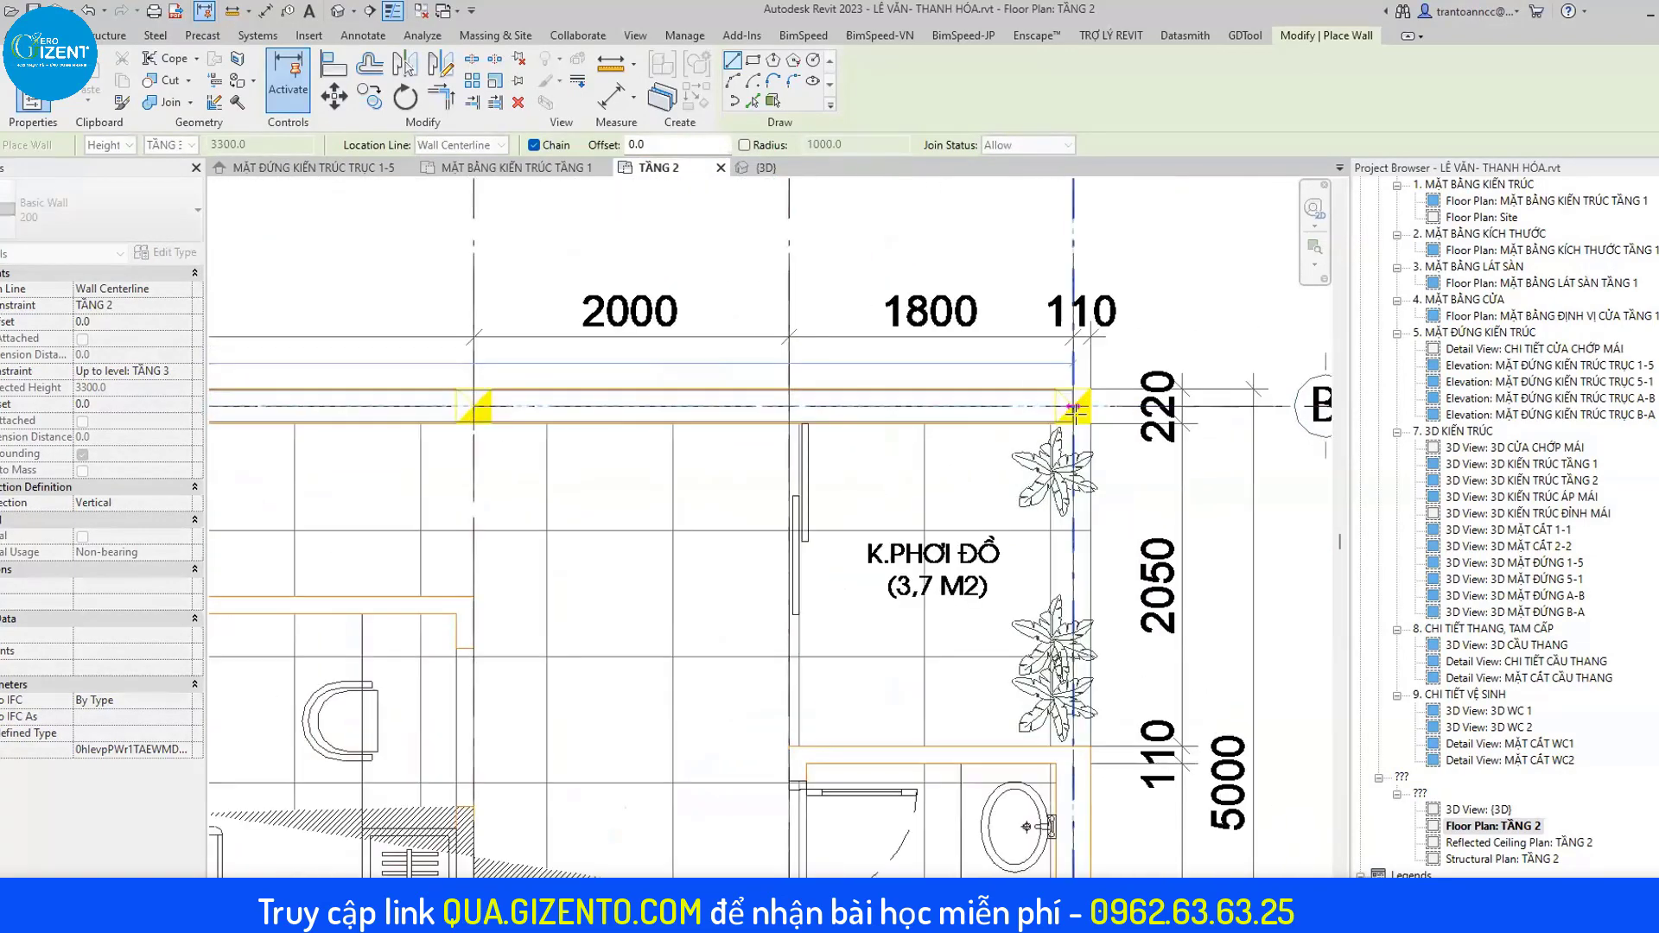
scroll(1087, 419, "down", 1)
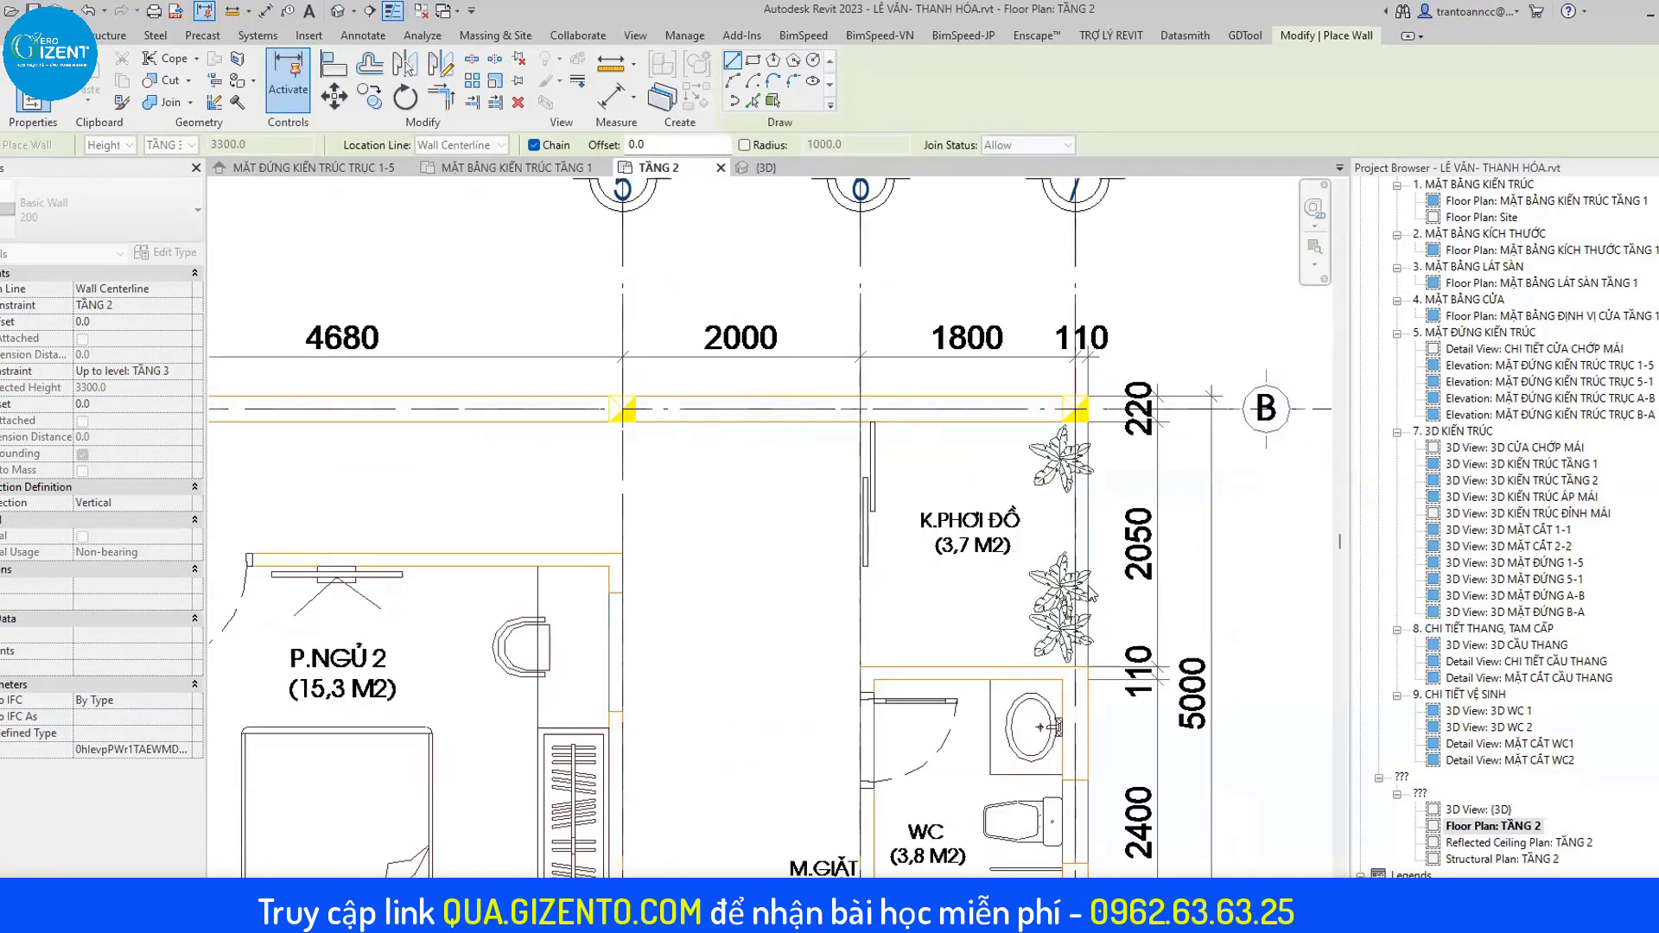
scroll(1081, 519, "down", 1)
middle_click_drag(1068, 493, 1064, 394)
scroll(1065, 390, "up", 1)
scroll(1069, 394, "up", 1)
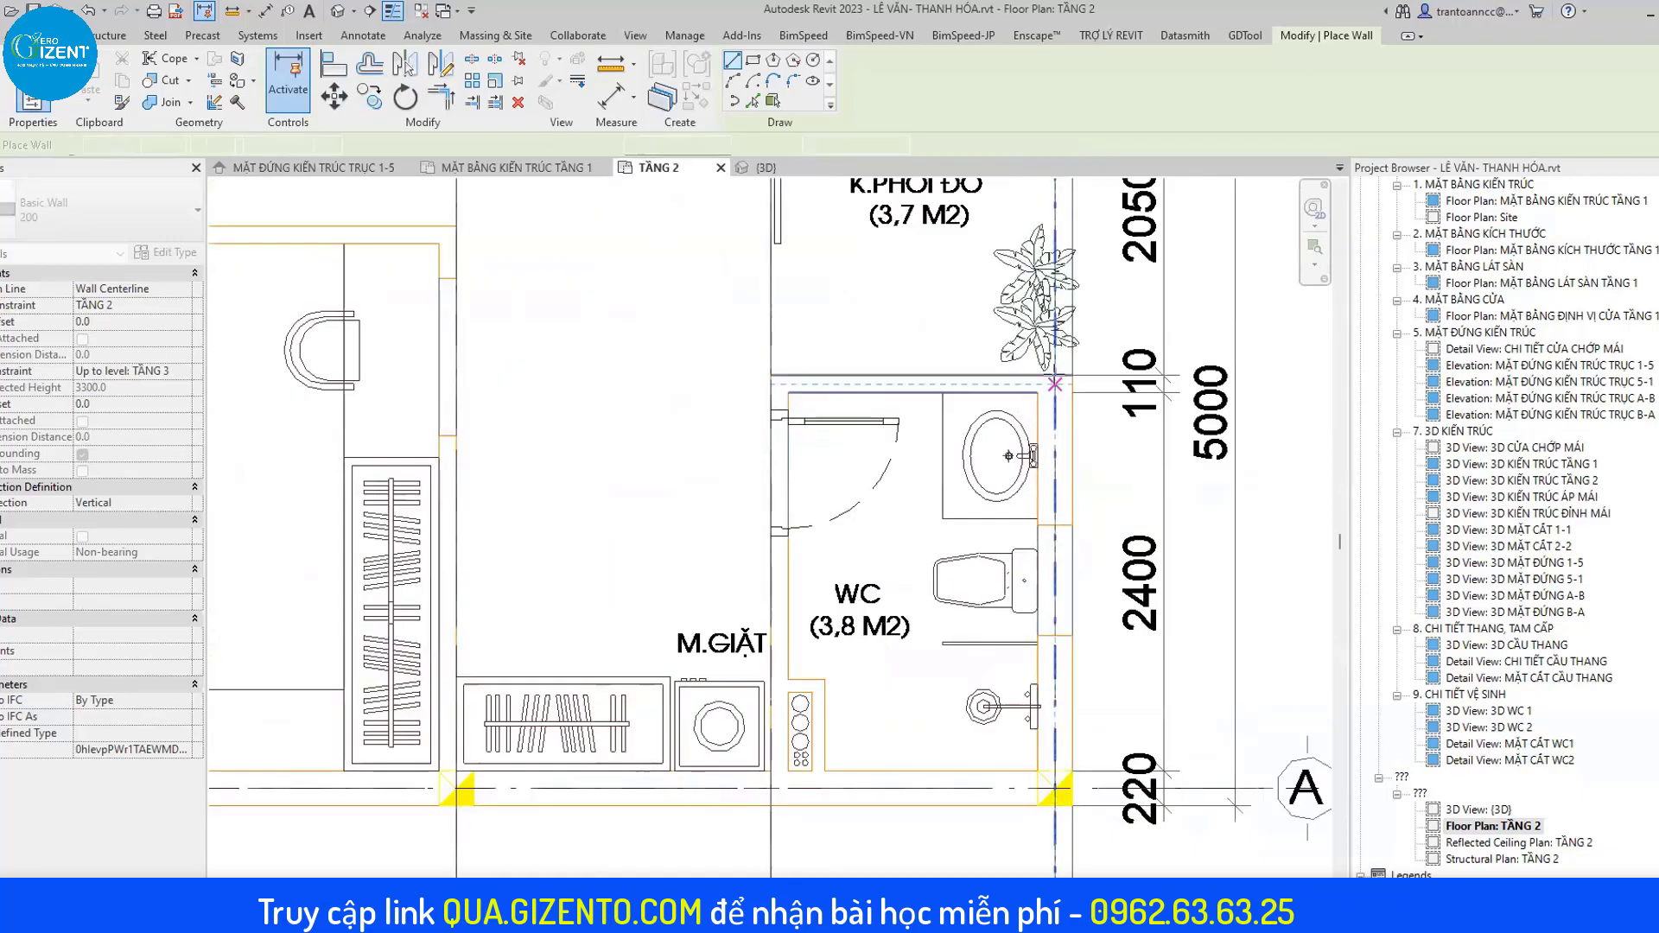
middle_click_drag(1065, 838, 1065, 624)
scroll(1065, 624, "up", 1)
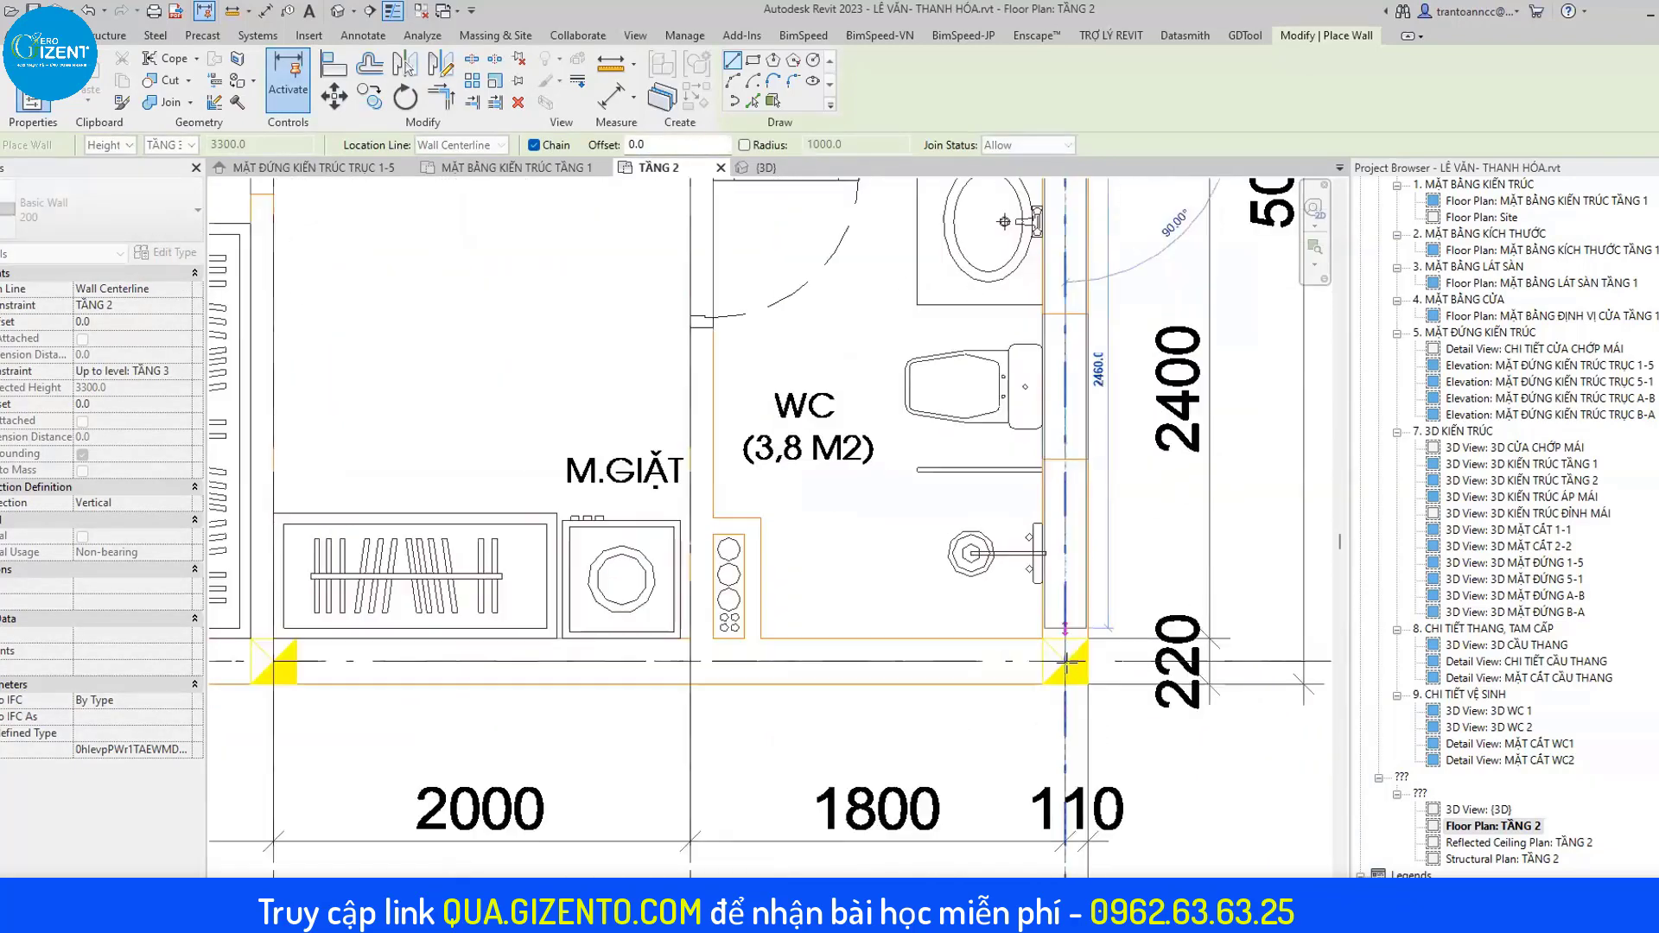
scroll(1072, 667, "up", 1)
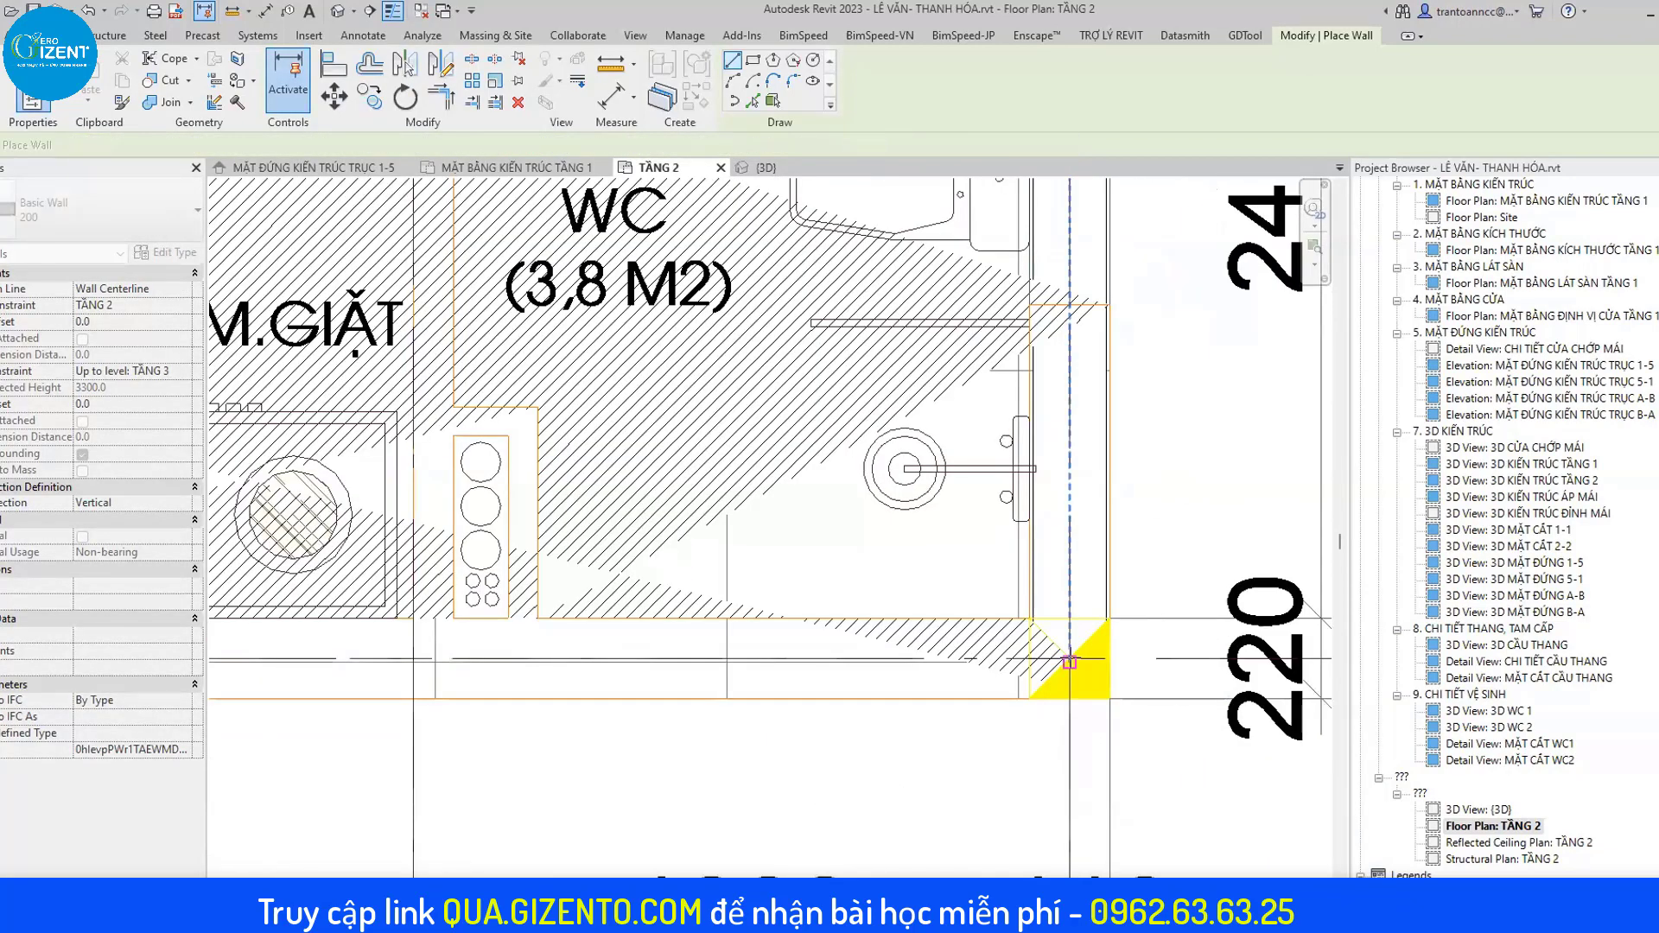
scroll(1086, 661, "up", 1)
scroll(1087, 661, "up", 1)
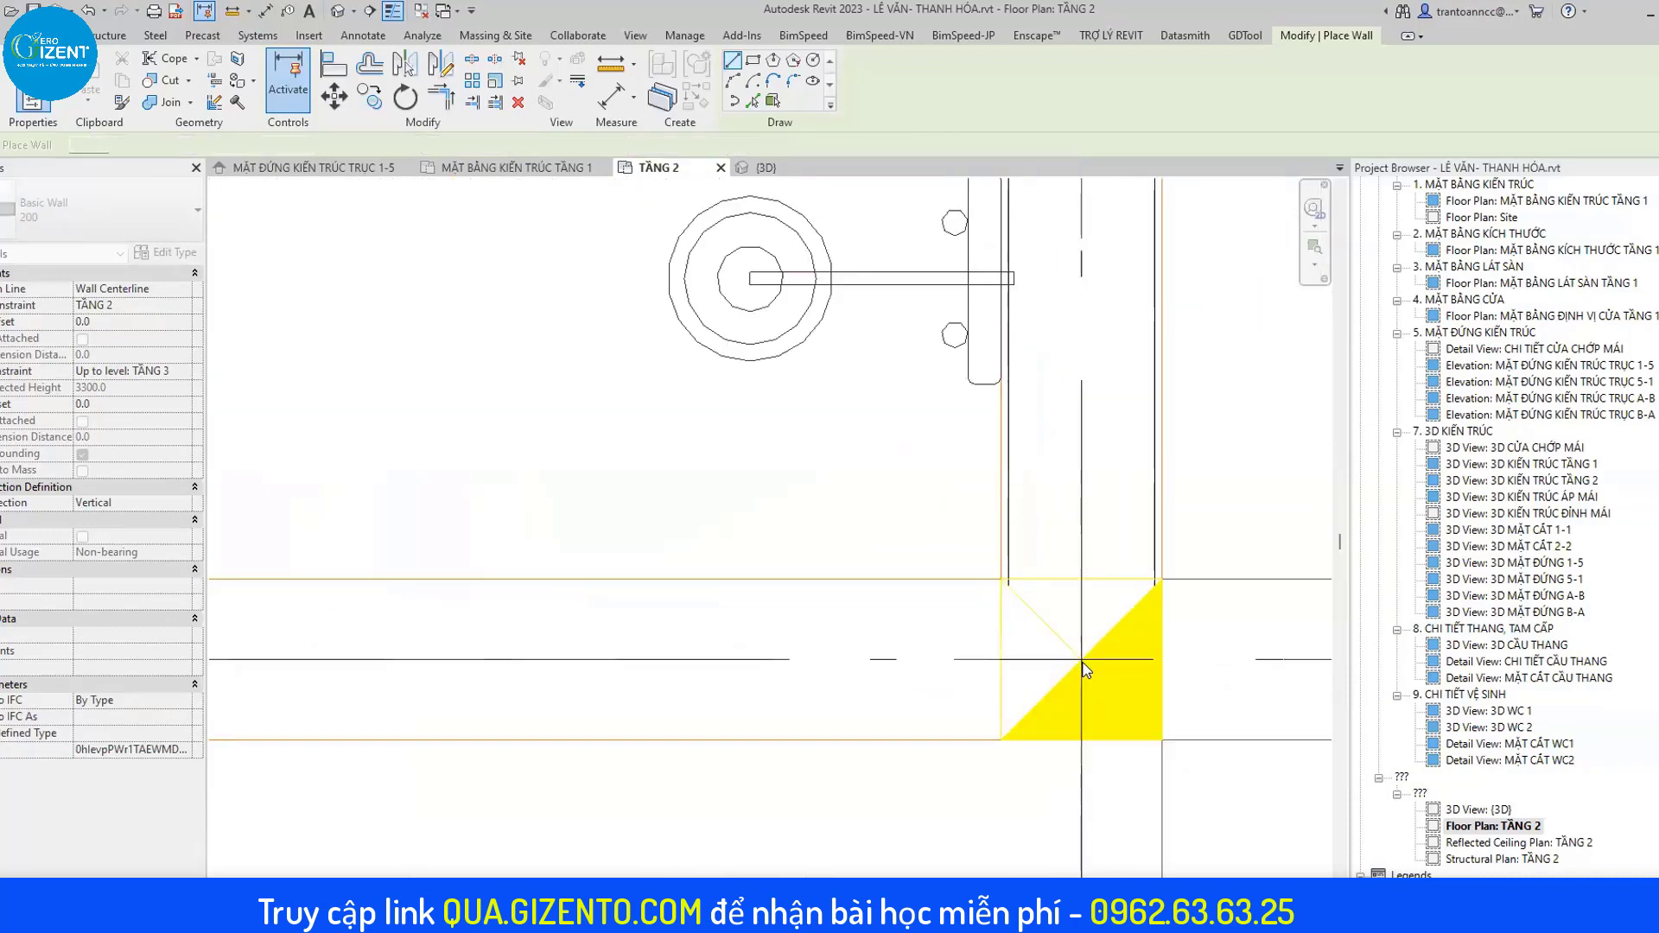
middle_click_drag(849, 650, 798, 653)
scroll(797, 652, "down", 3)
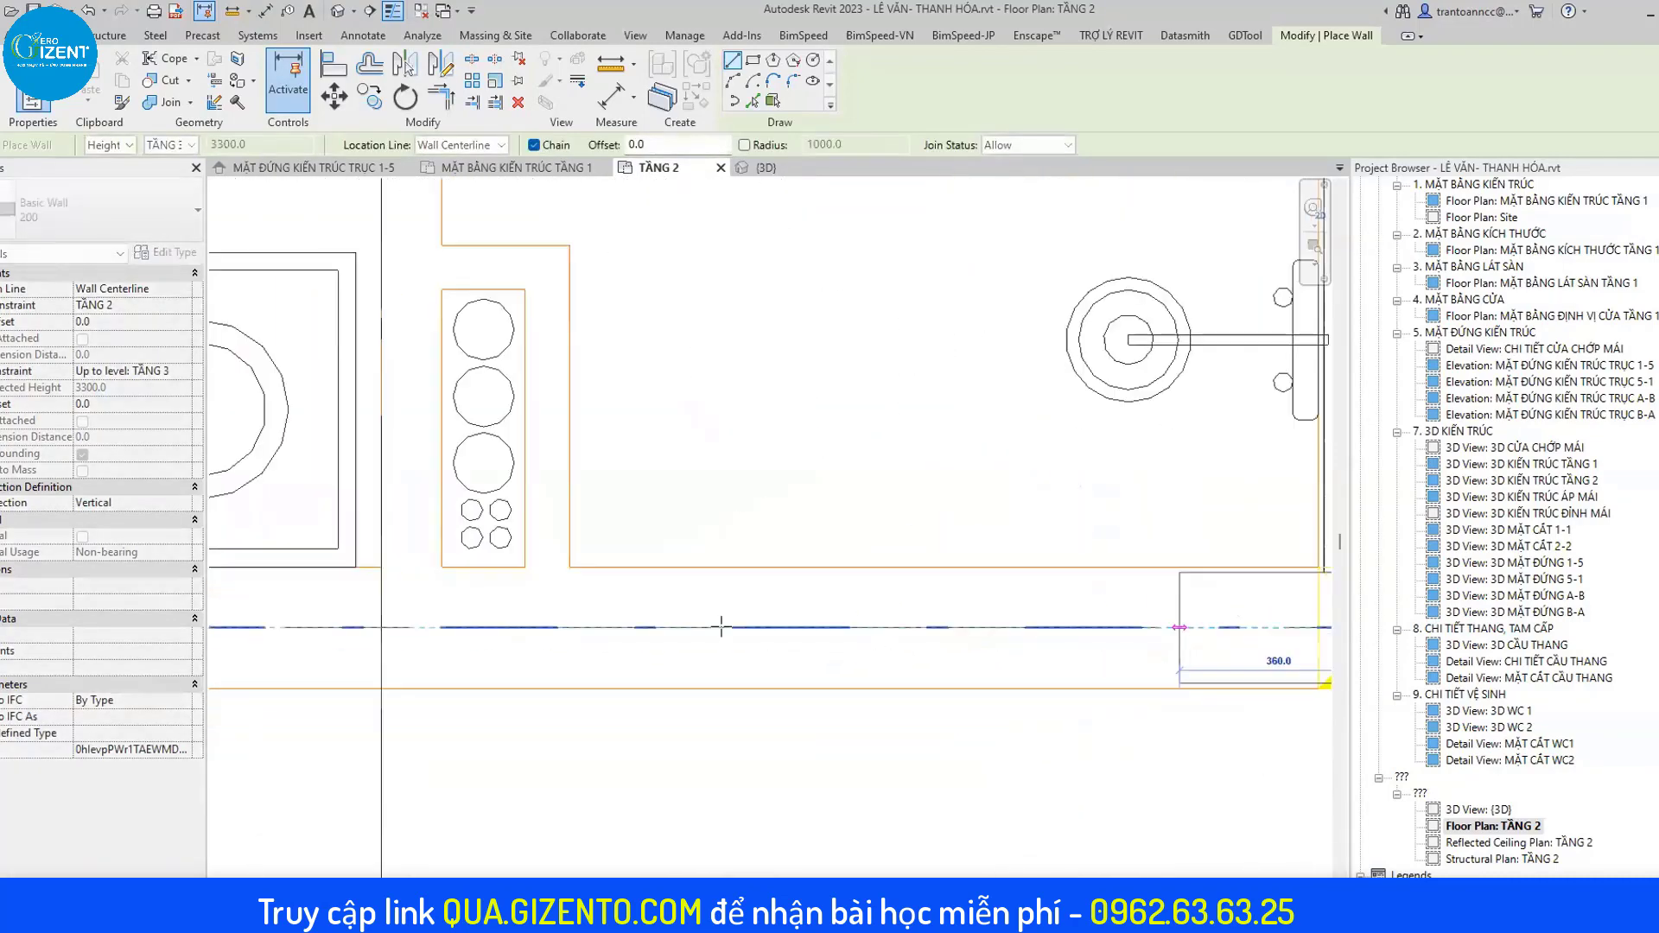
scroll(798, 652, "up", 3)
scroll(893, 602, "up", 2)
middle_click_drag(519, 605, 894, 603)
scroll(894, 603, "down", 1)
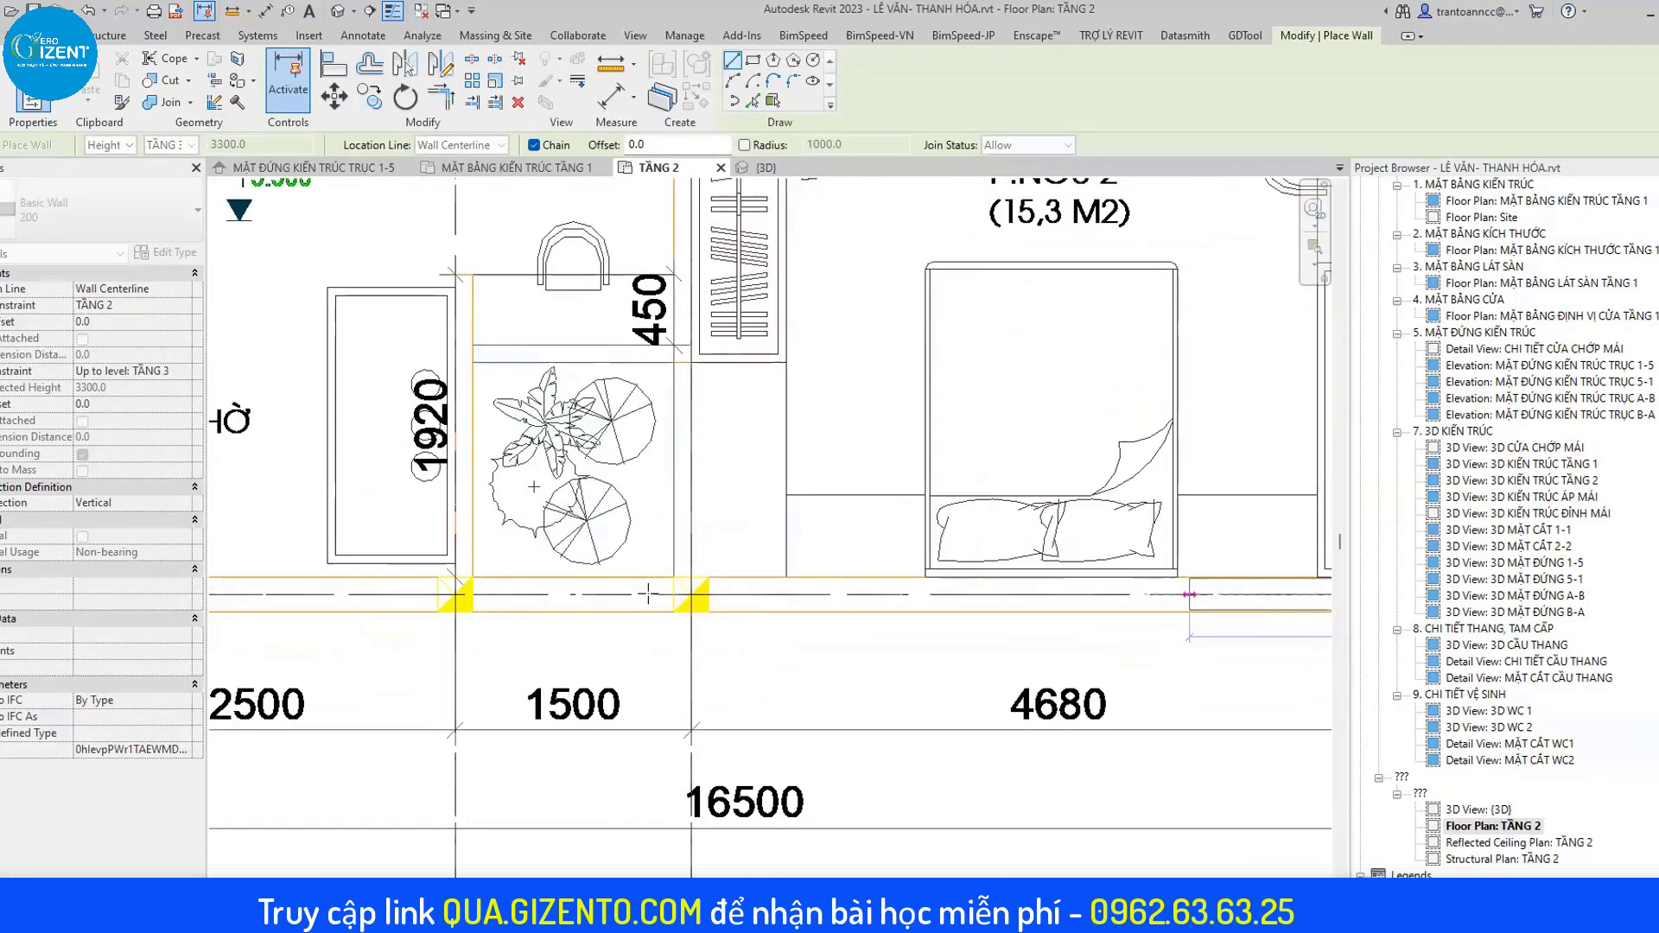
middle_click_drag(346, 605, 821, 596)
middle_click_drag(415, 596, 748, 587)
scroll(749, 587, "up", 1)
scroll(748, 587, "up", 1)
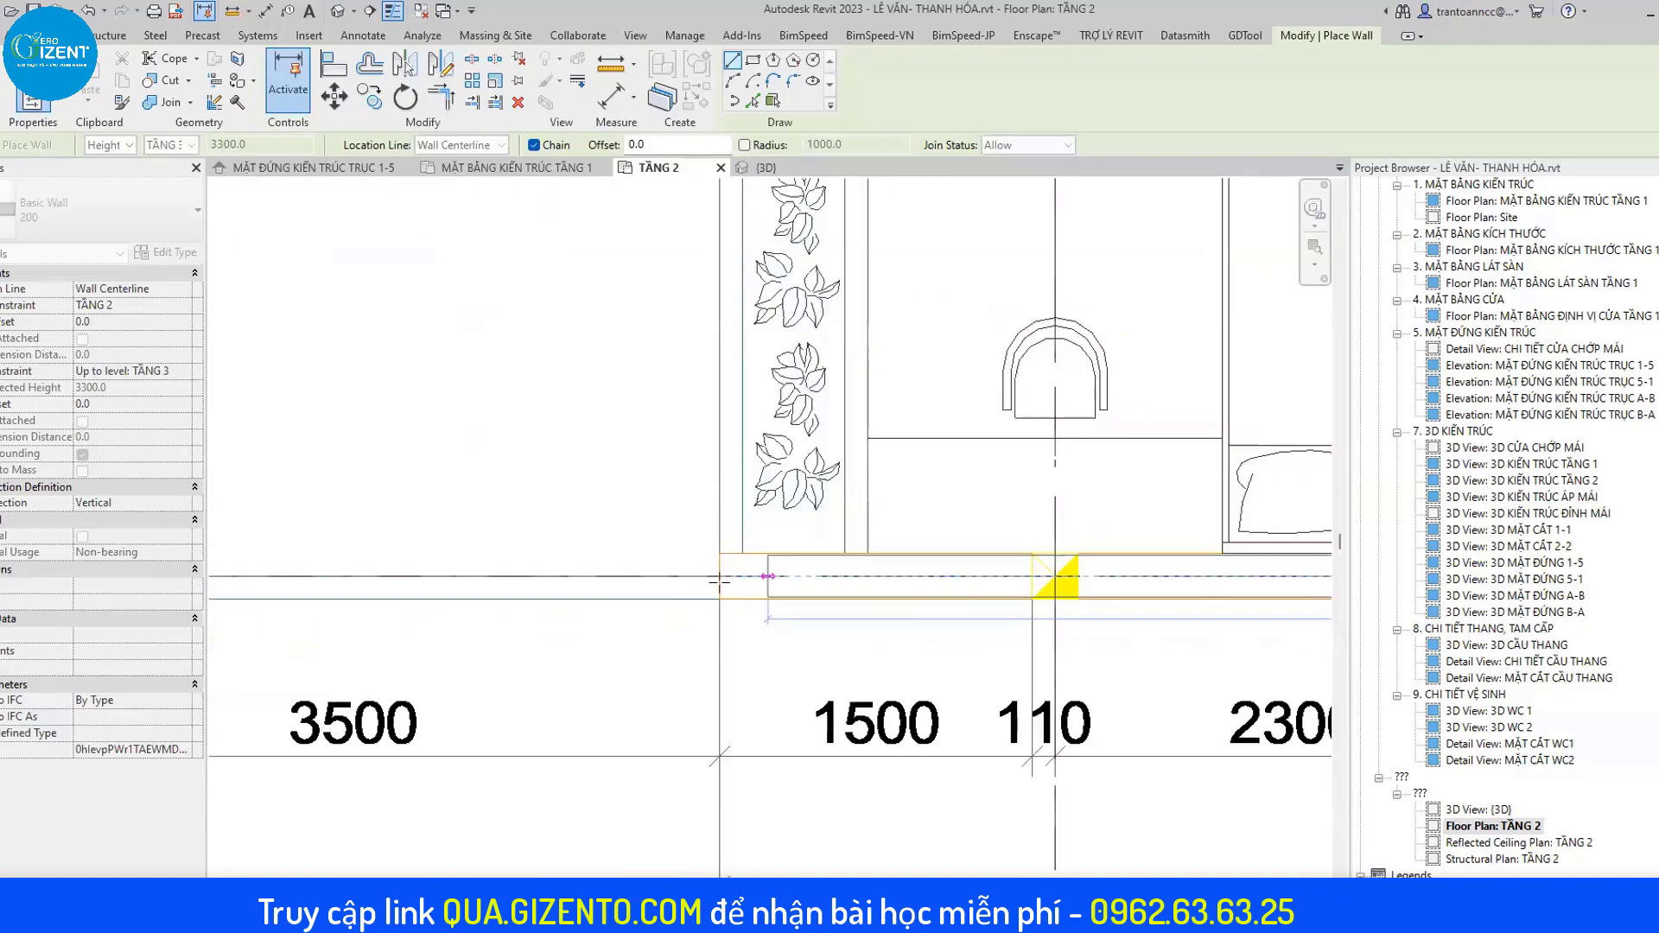
scroll(716, 579, "up", 1)
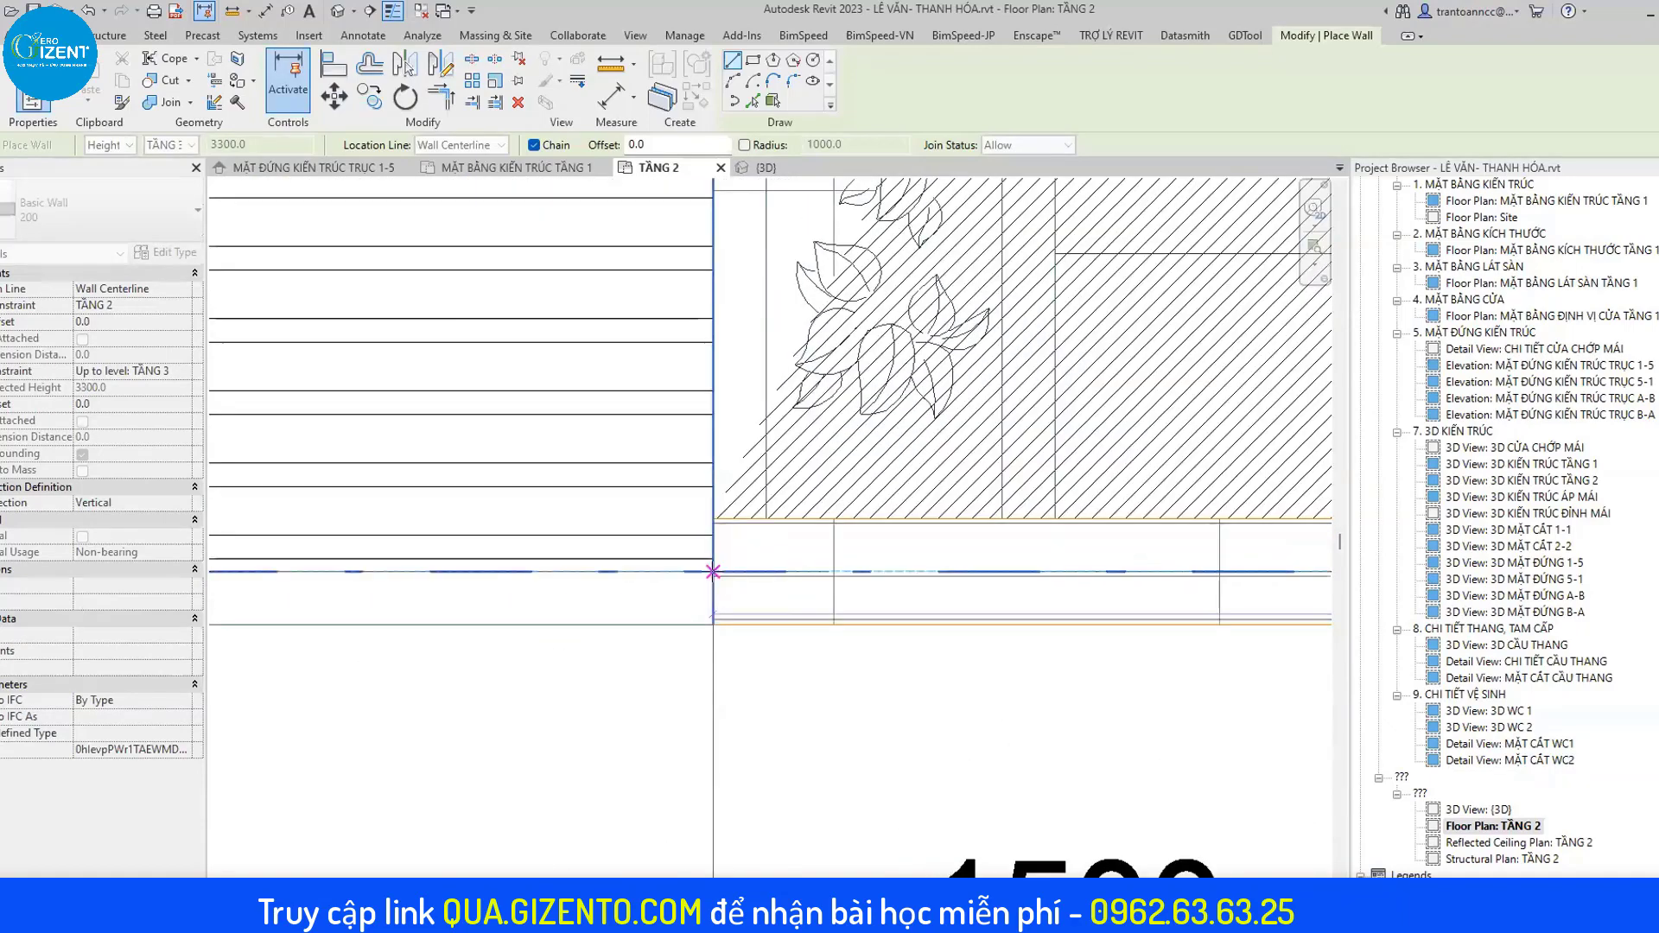
scroll(778, 605, "down", 3)
scroll(900, 553, "down", 3)
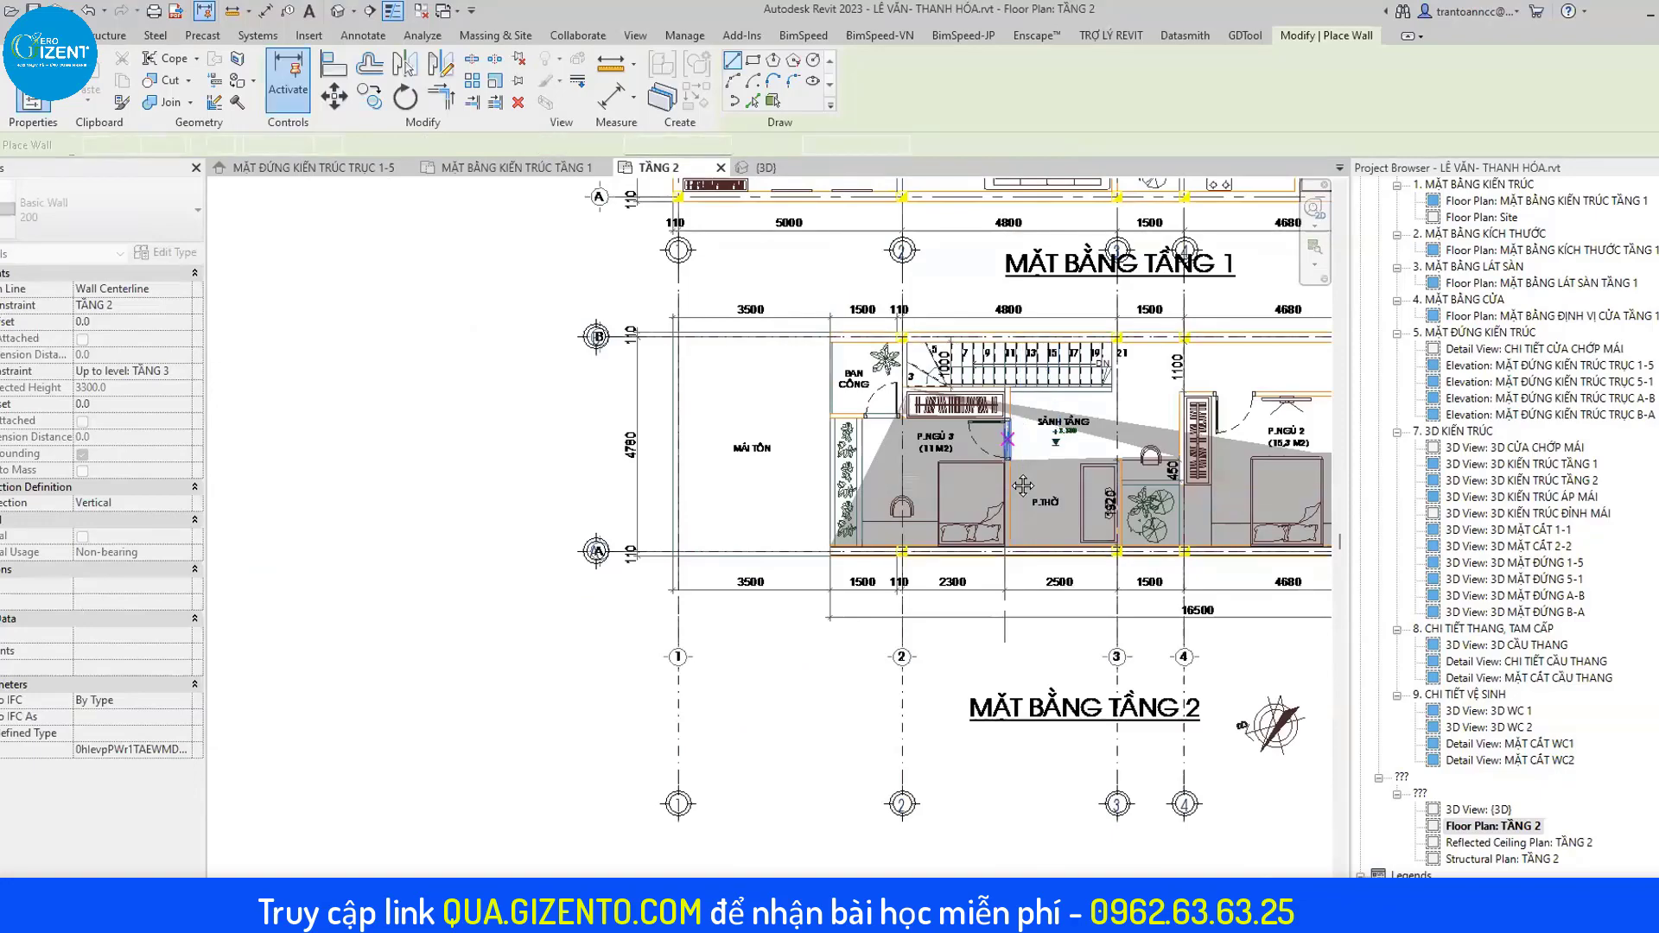
mouse_move(605, 447)
middle_mouse_down()
mouse_move(602, 480)
mouse_move(78, 467)
middle_mouse_up()
scroll(602, 480, "up", 3)
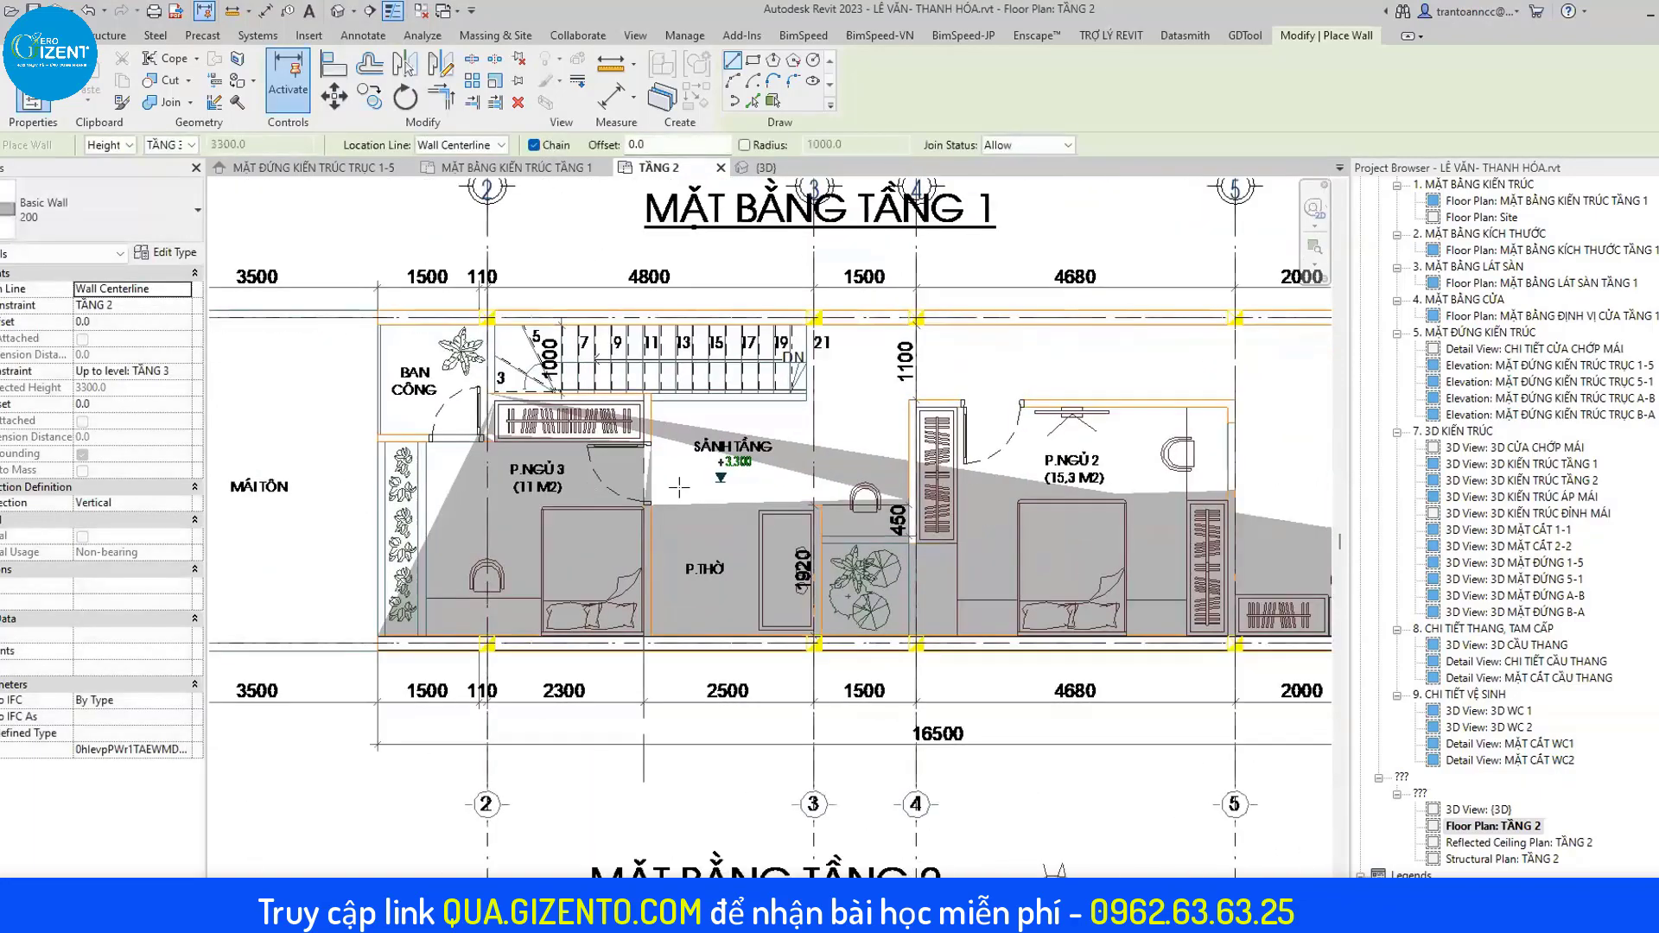
mouse_move(1296, 458)
middle_mouse_down()
mouse_move(1013, 447)
mouse_move(1120, 411)
middle_mouse_up()
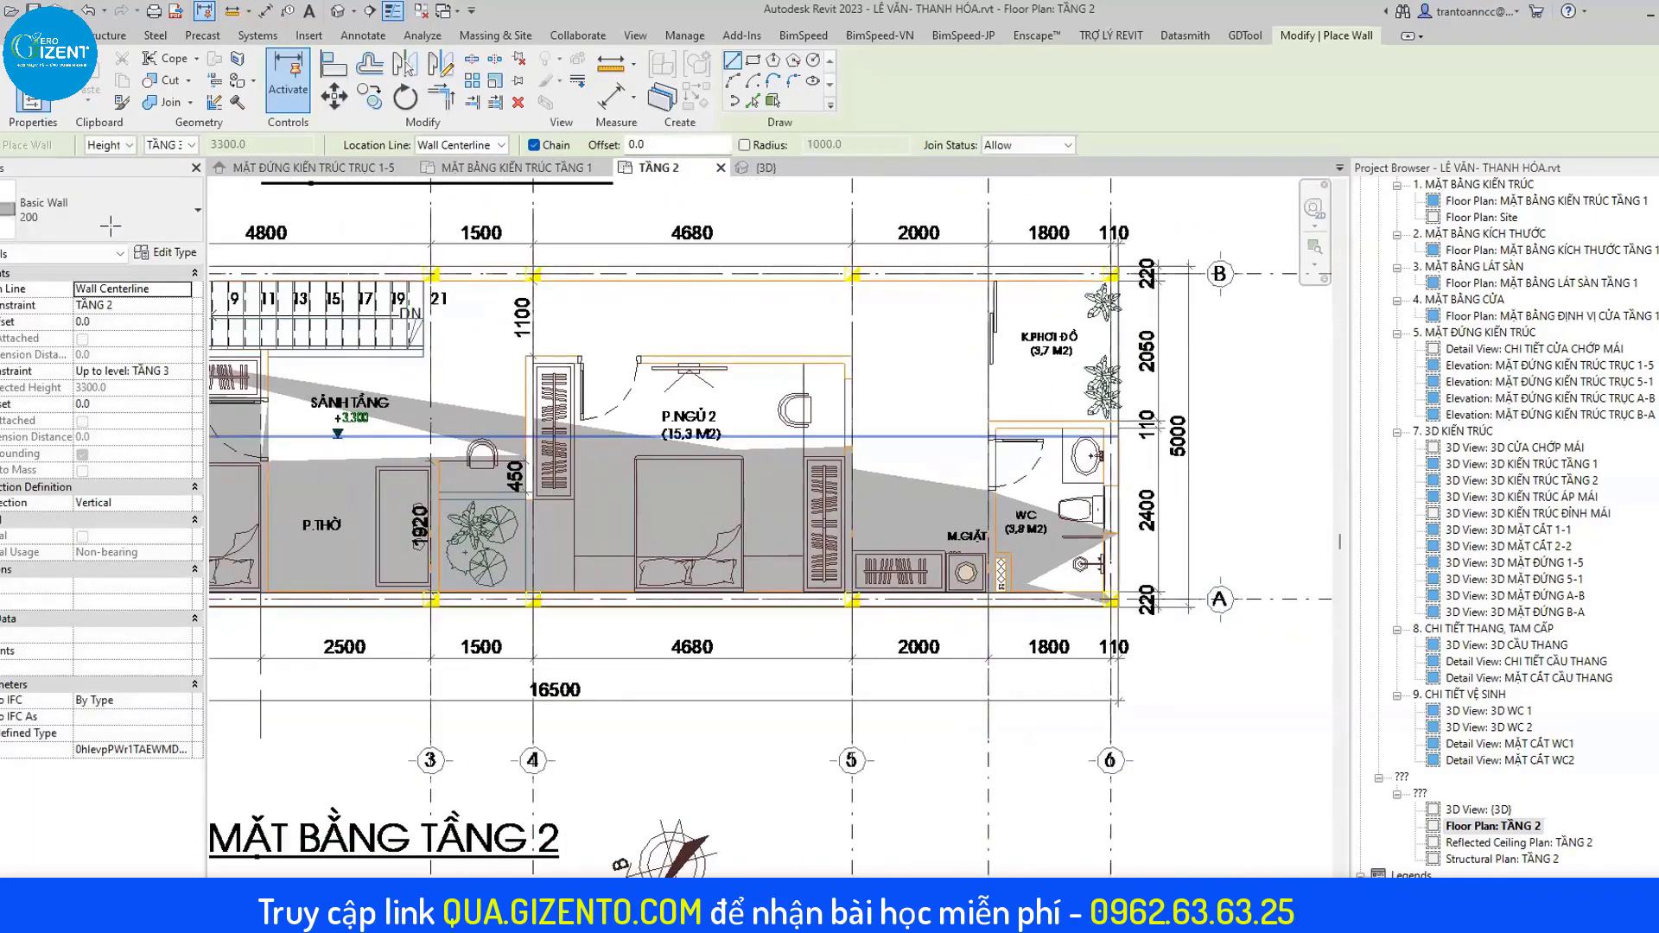
left_click(87, 210)
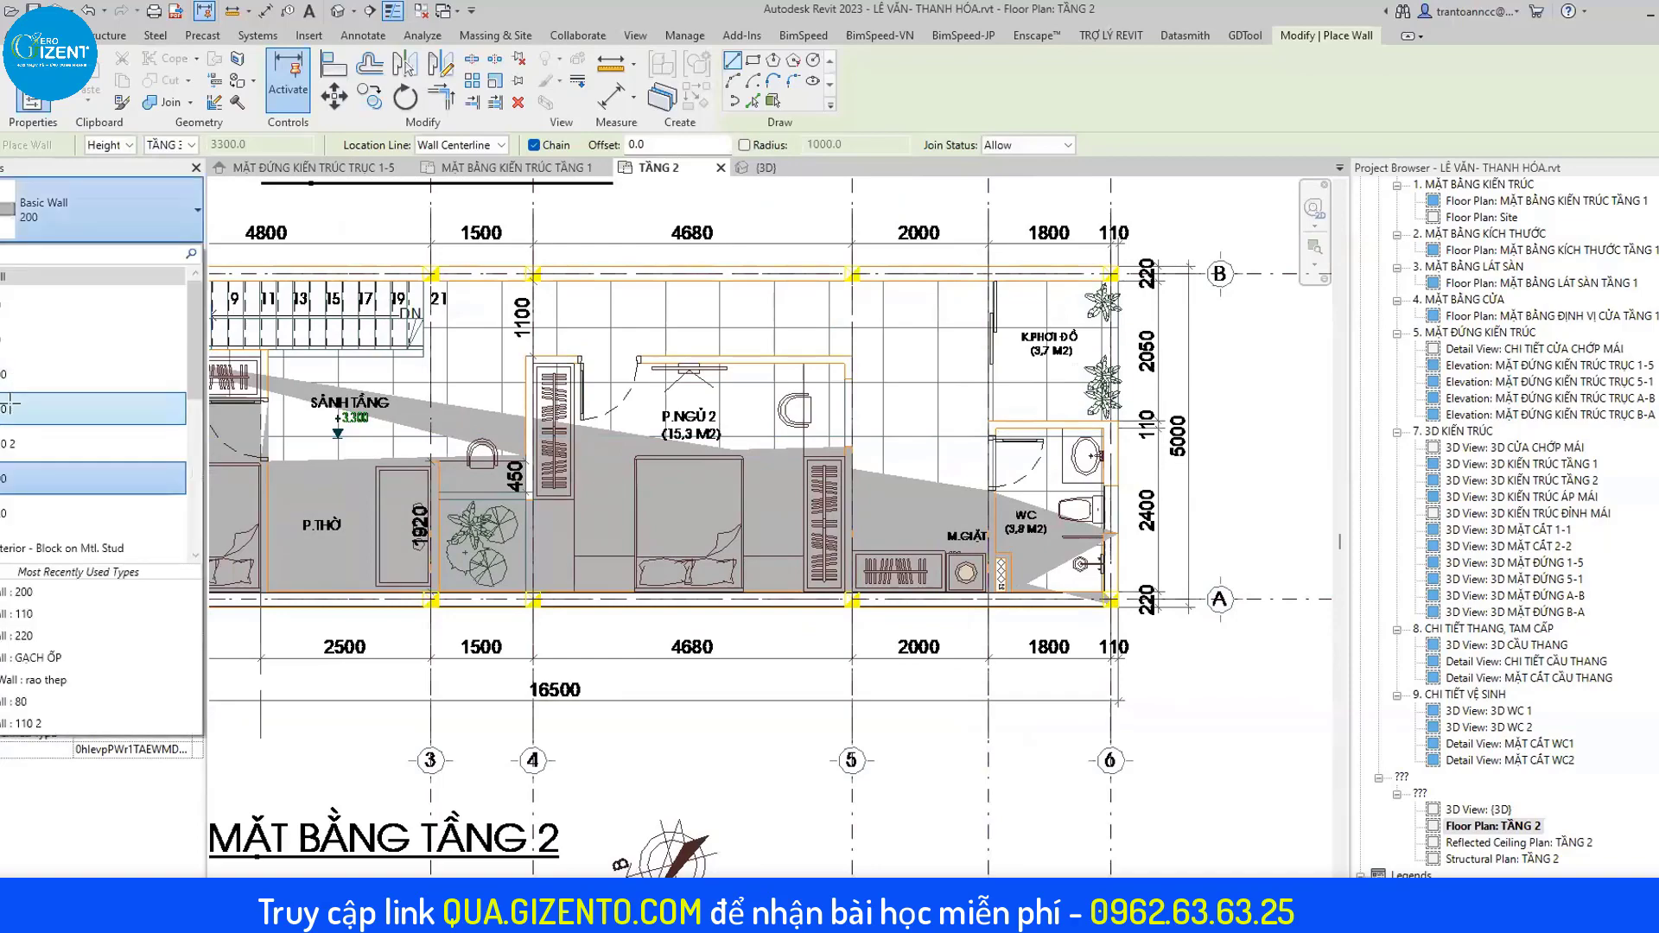
left_click(458, 145)
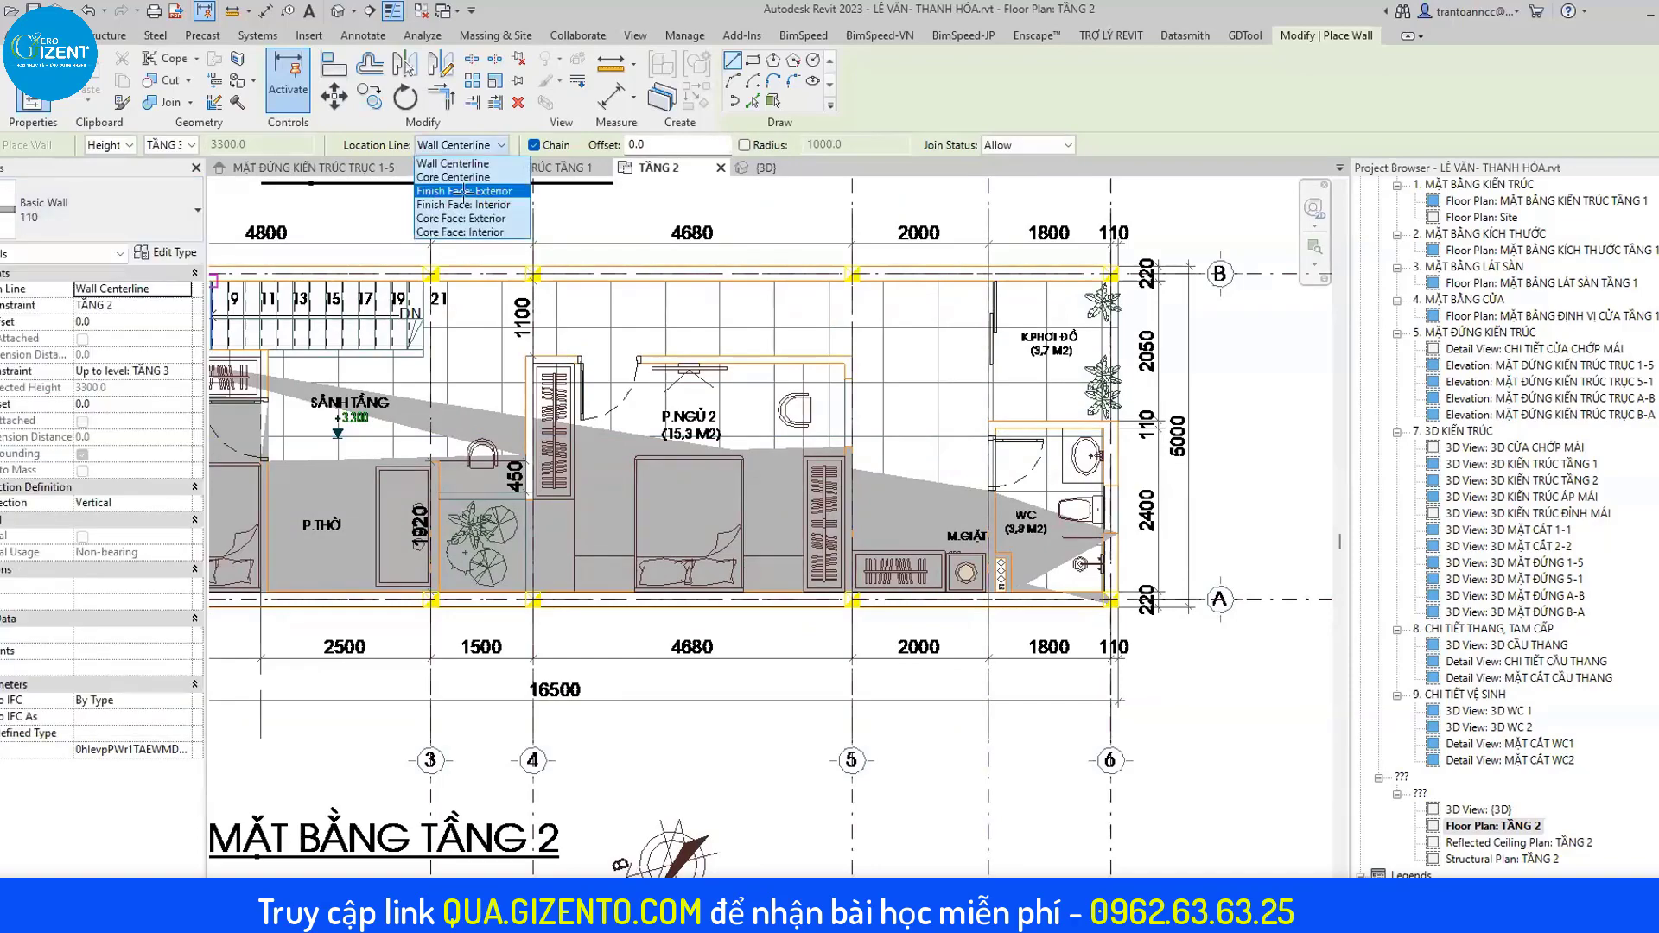
left_click(459, 182)
scroll(1124, 446, "up", 1)
scroll(1037, 415, "up", 3)
scroll(864, 398, "up", 2)
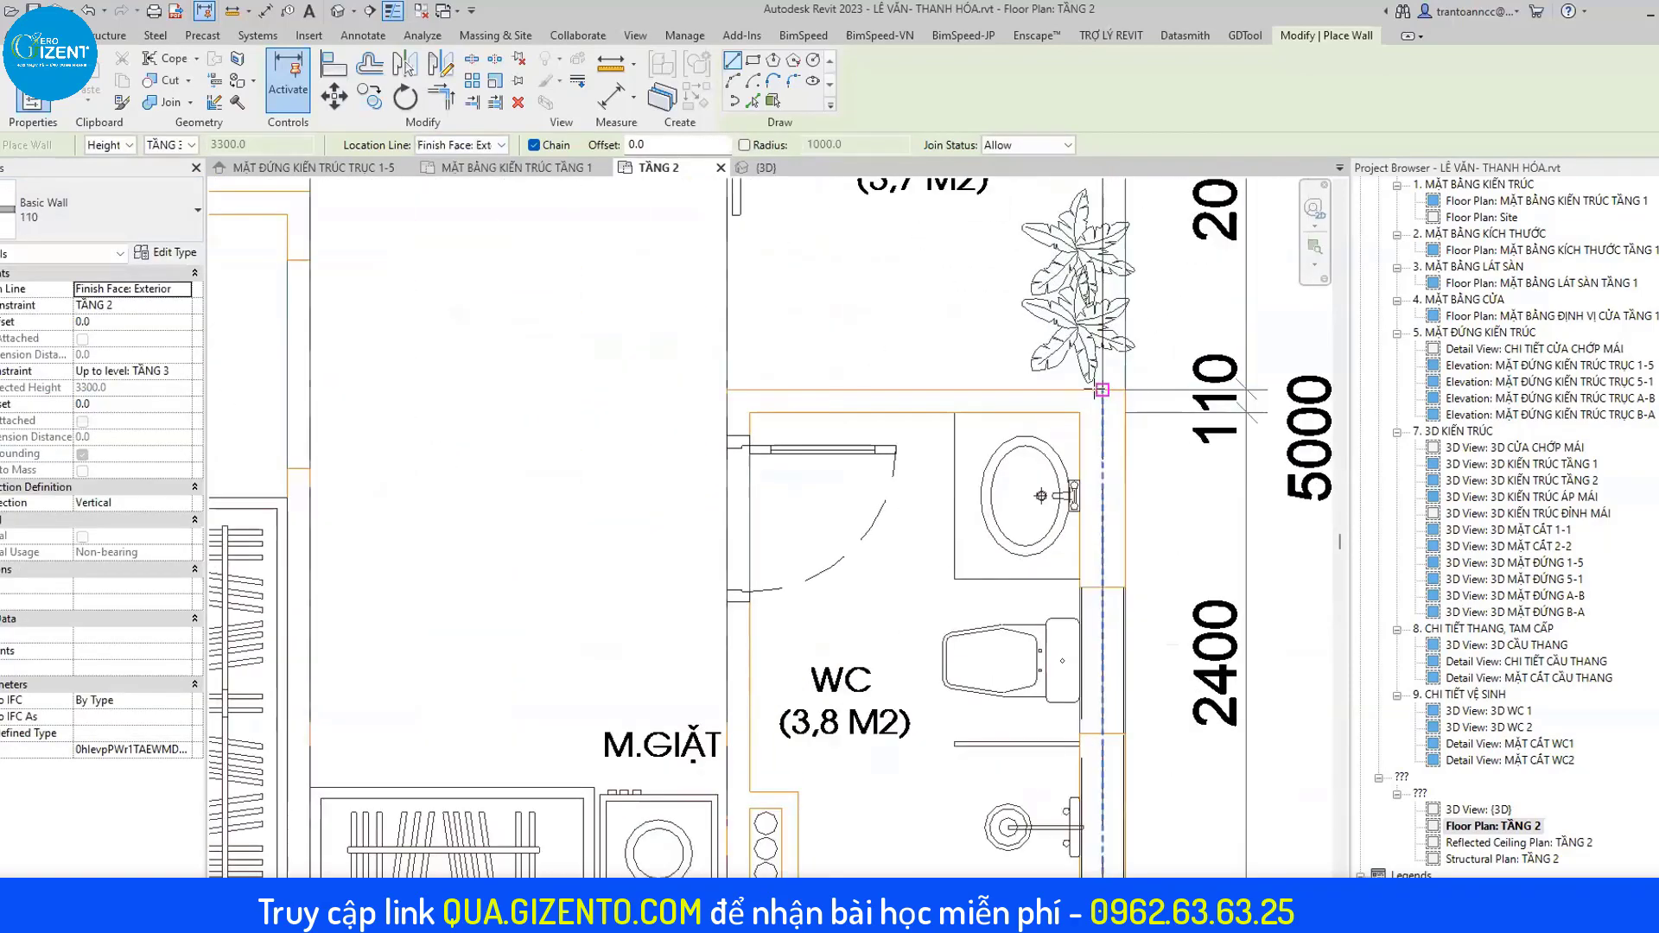
Draw 110 walls along the WC's top edge and down its side to grid A.
left_click(849, 390)
left_click(724, 390)
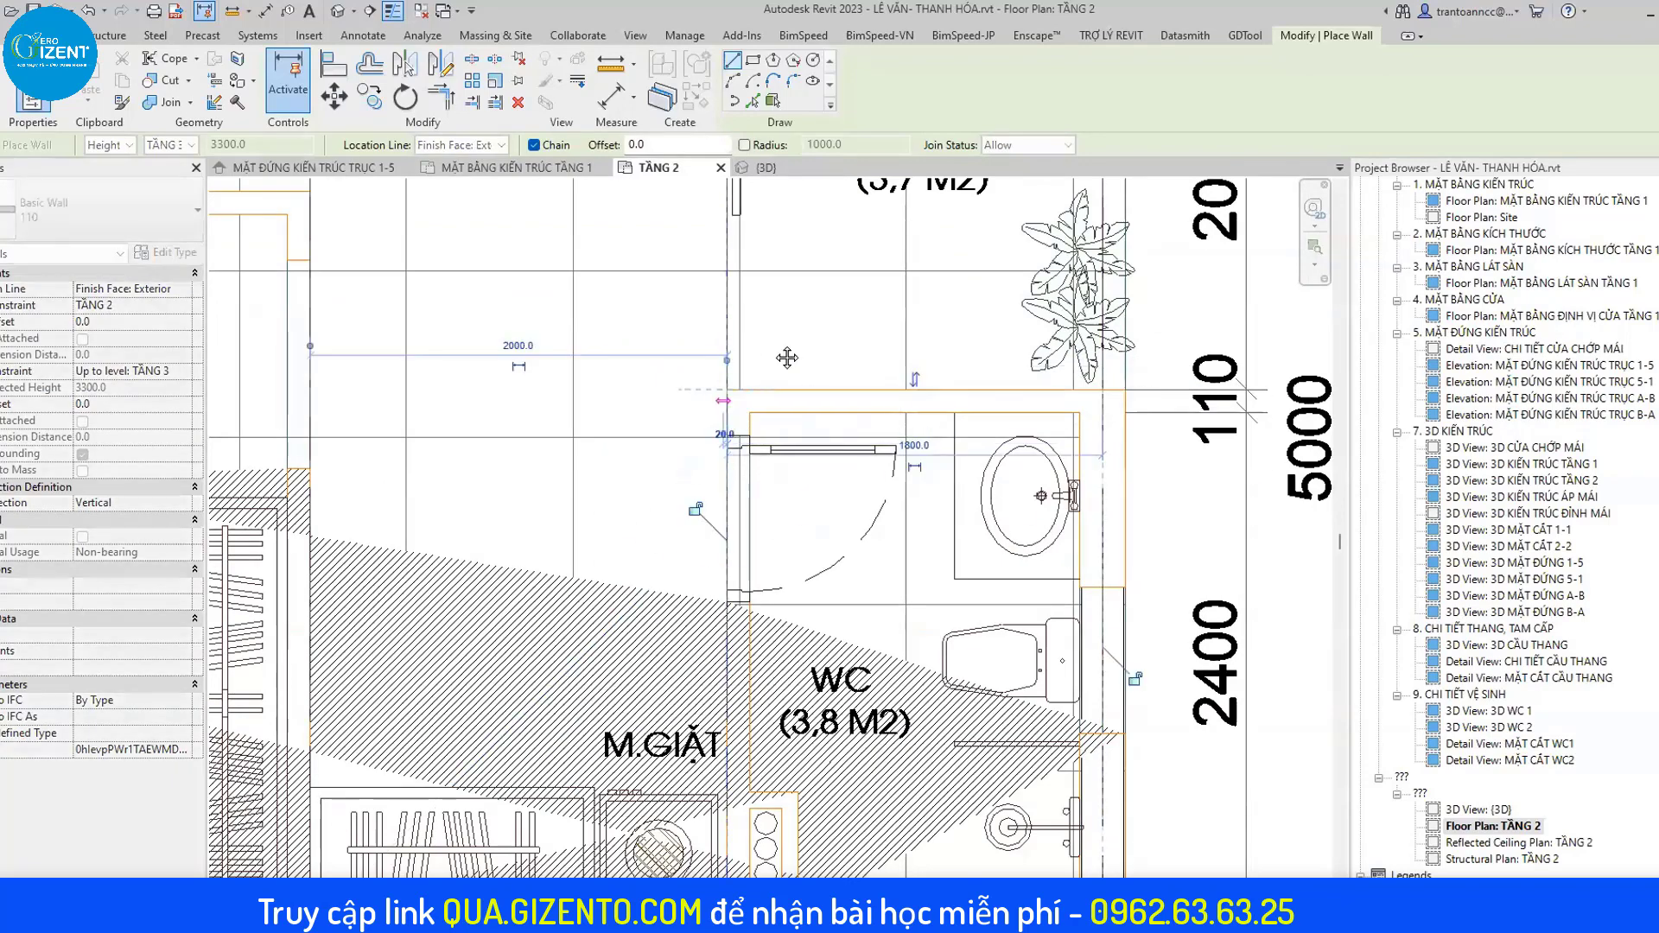
scroll(752, 484, "down", 2)
left_click(766, 554)
scroll(766, 554, "down", 1)
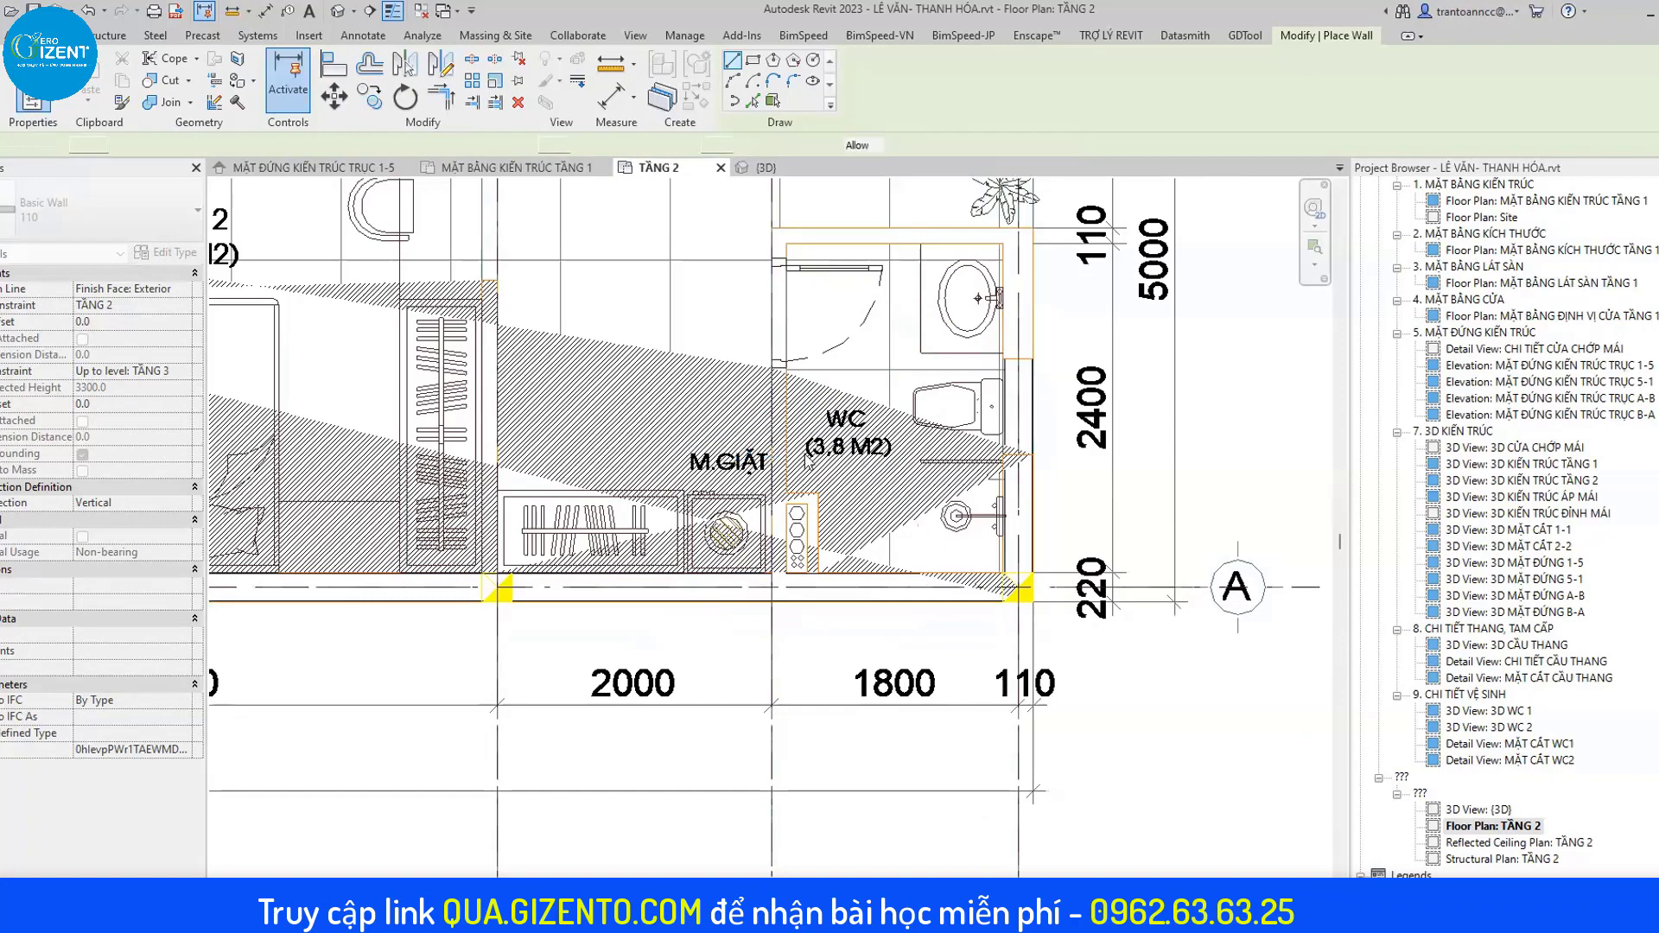
Continue the wall to the corner beside the plant bed near P.NGỦ 2.
middle_click_drag(651, 540, 808, 541)
scroll(348, 858, "up", 2)
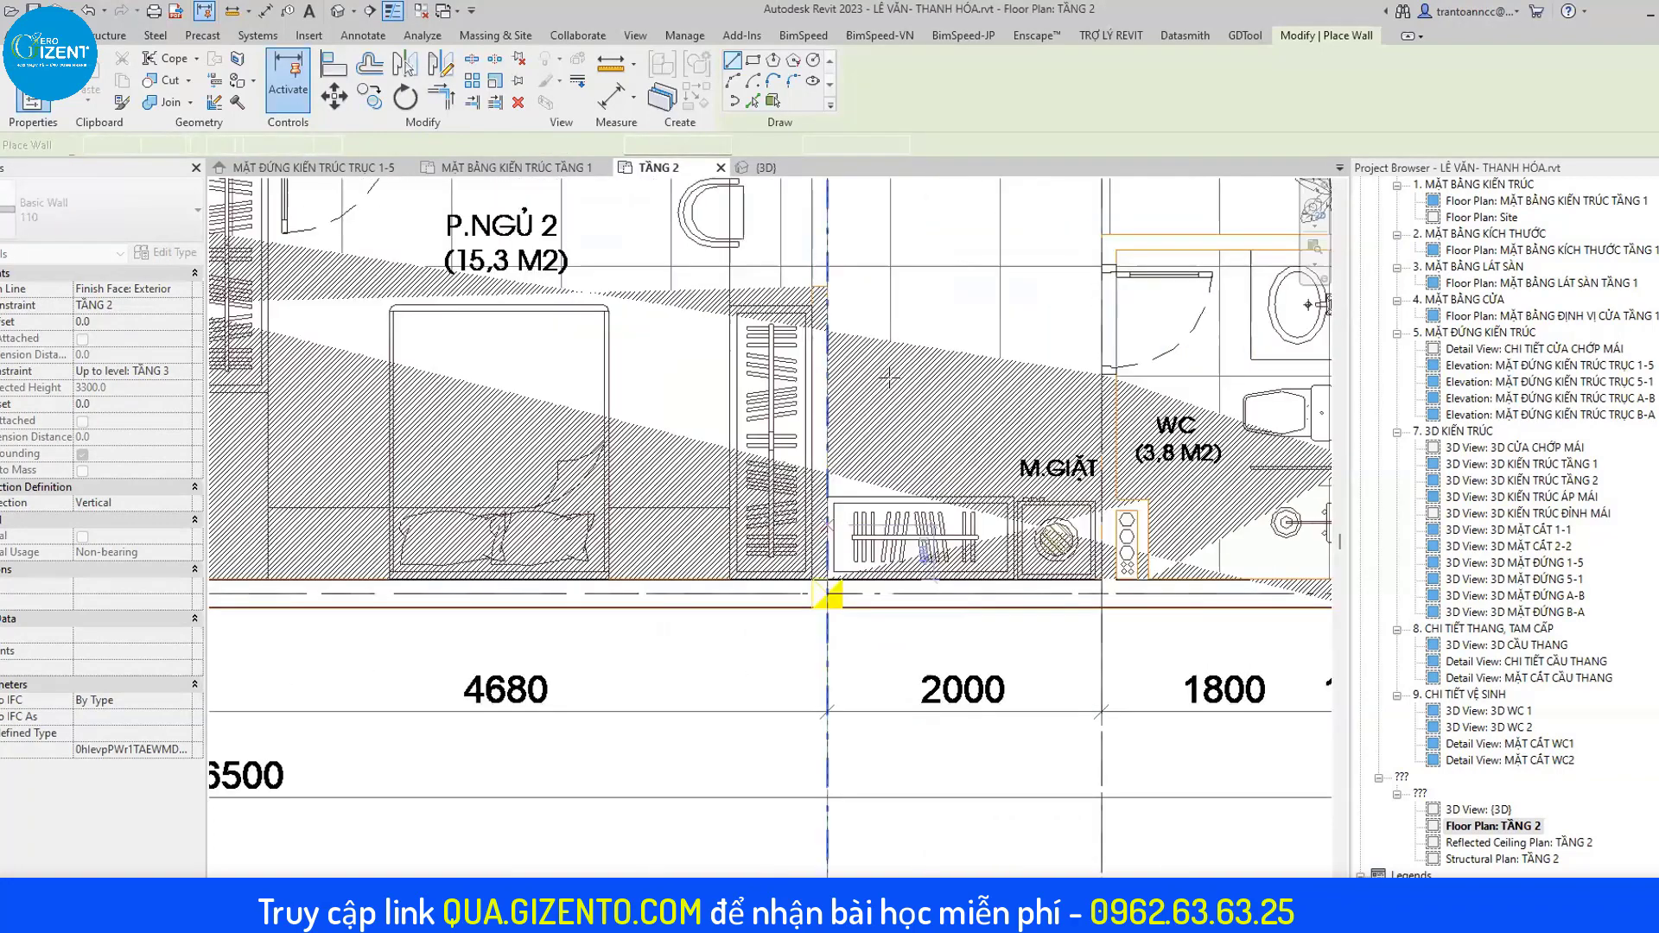
middle_click_drag(899, 263, 899, 452)
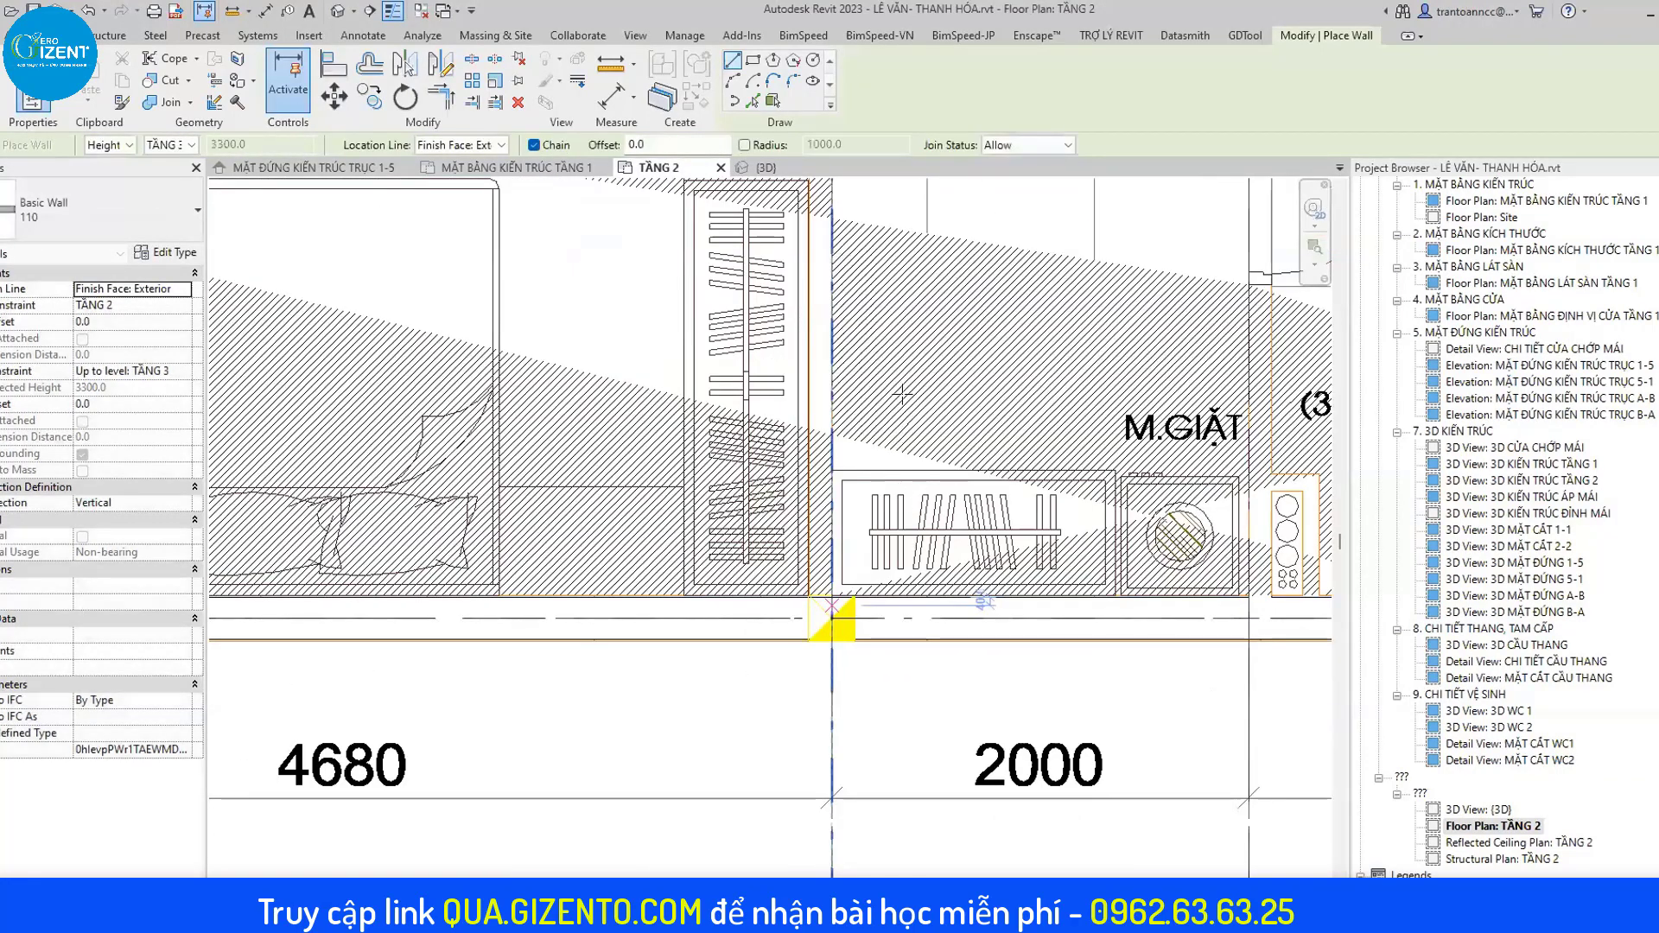
mouse_move(917, 365)
middle_mouse_down()
mouse_move(714, 383)
mouse_move(741, 536)
middle_mouse_up()
scroll(714, 383, "up", 2)
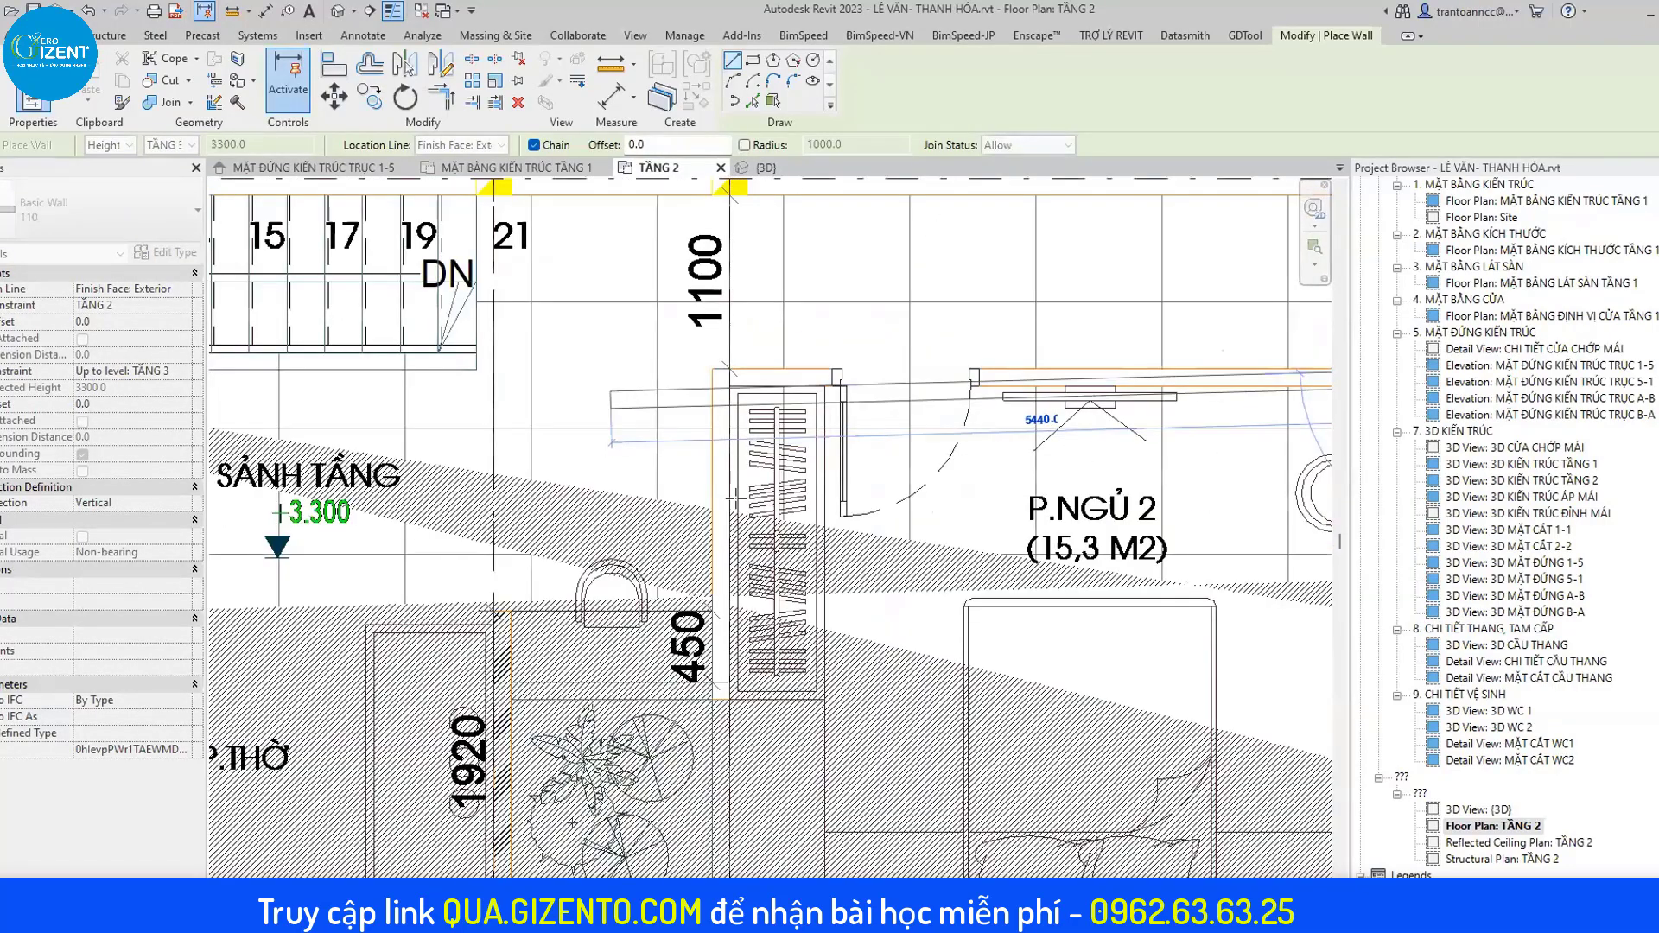
middle_click_drag(743, 856, 730, 609)
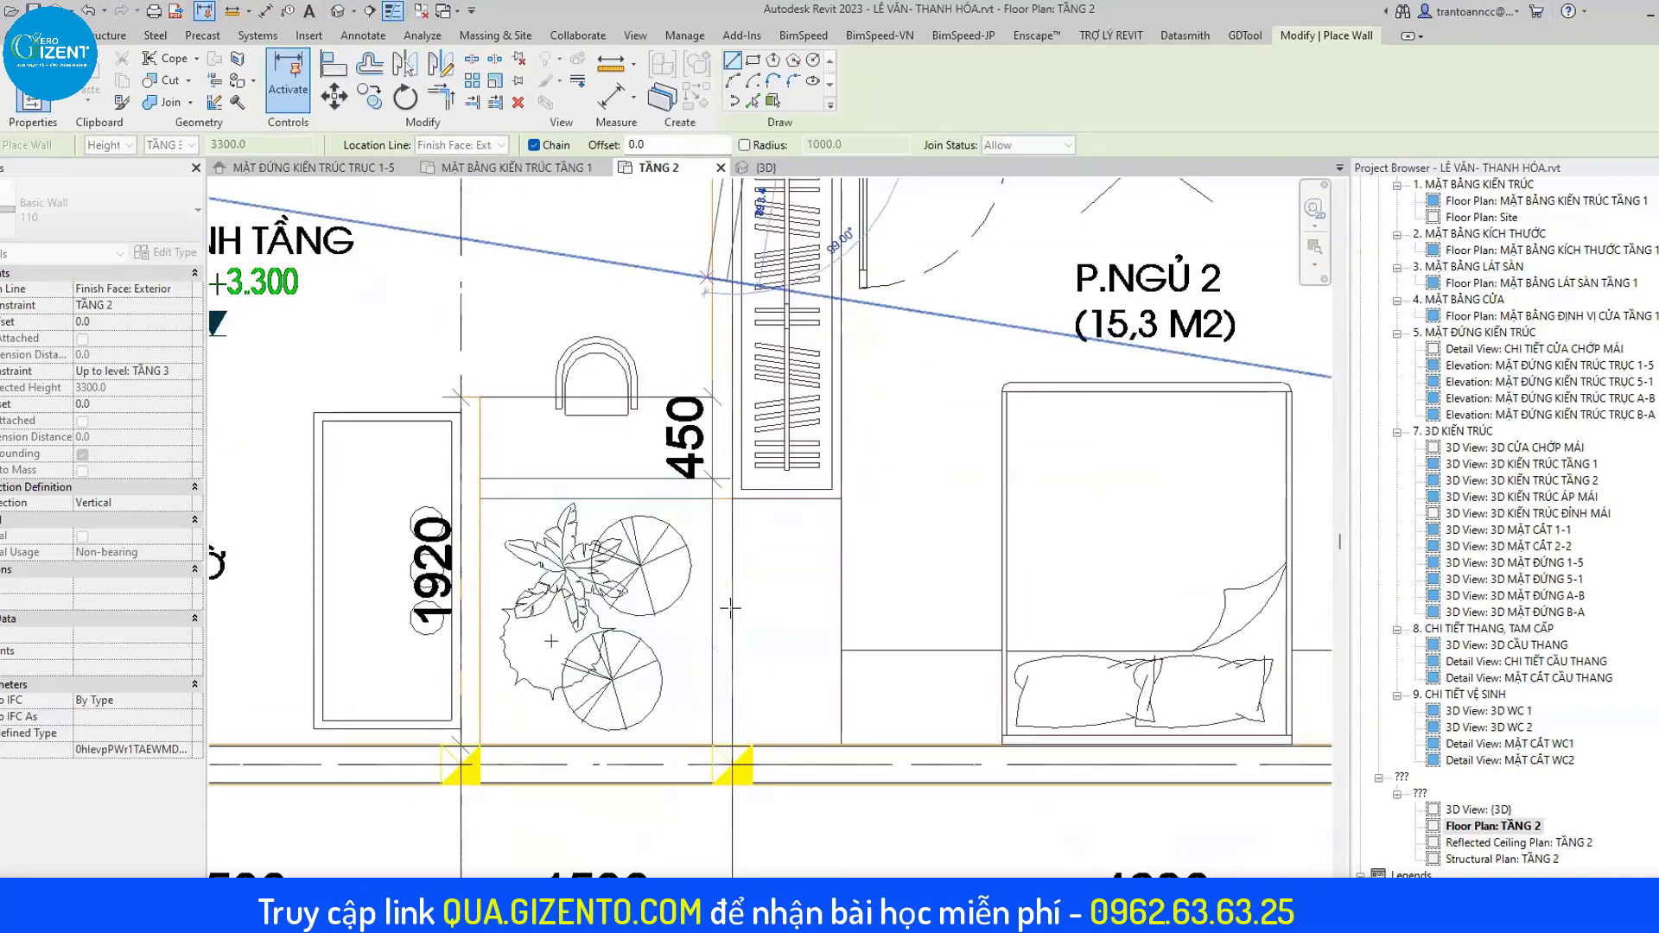
left_click(731, 744)
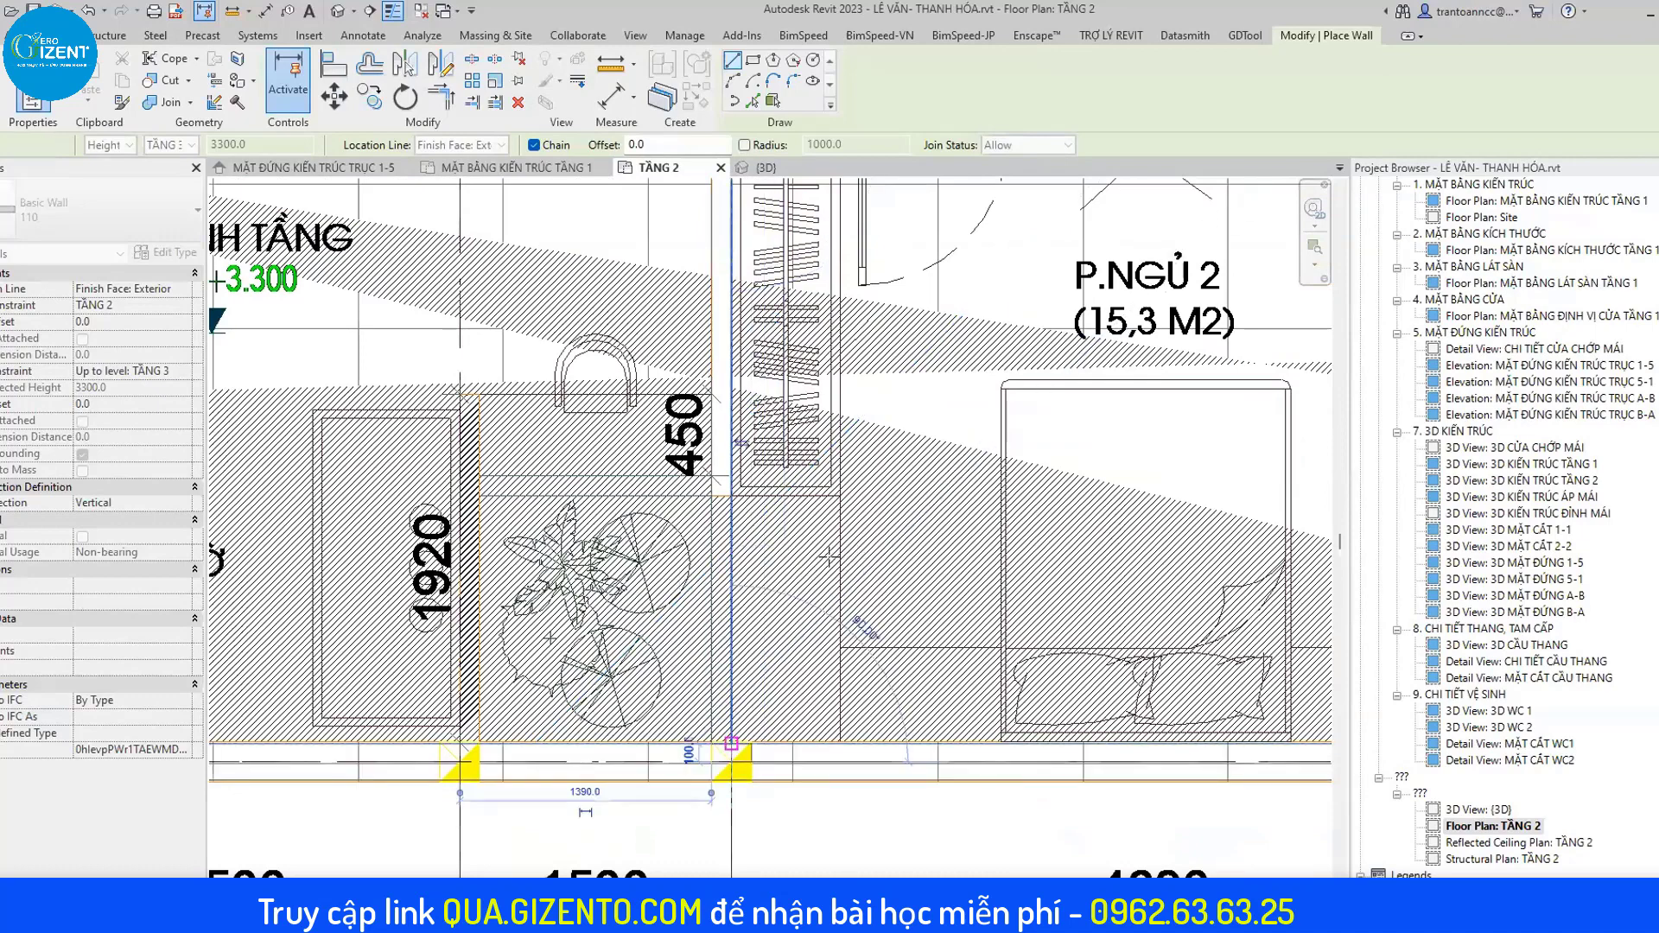
Draw the wall segment beside the balcony by P.NGỦ 3 to its corner, then end the command.
scroll(828, 558, "down", 3)
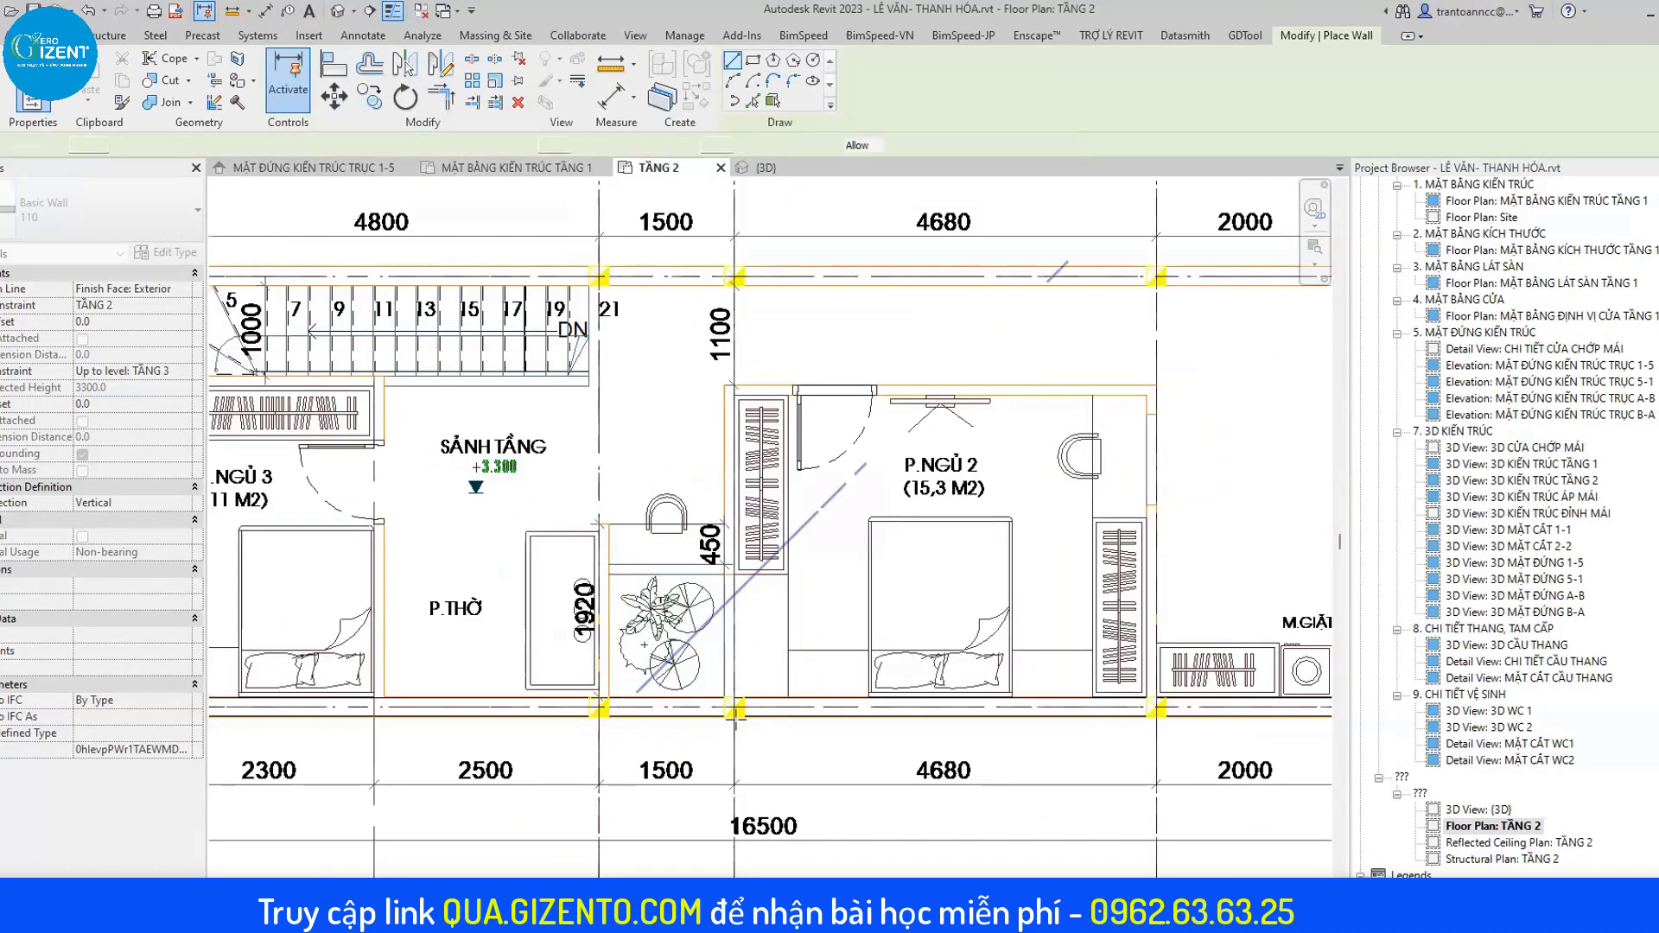
middle_click_drag(558, 747, 761, 816)
scroll(785, 714, "up", 2)
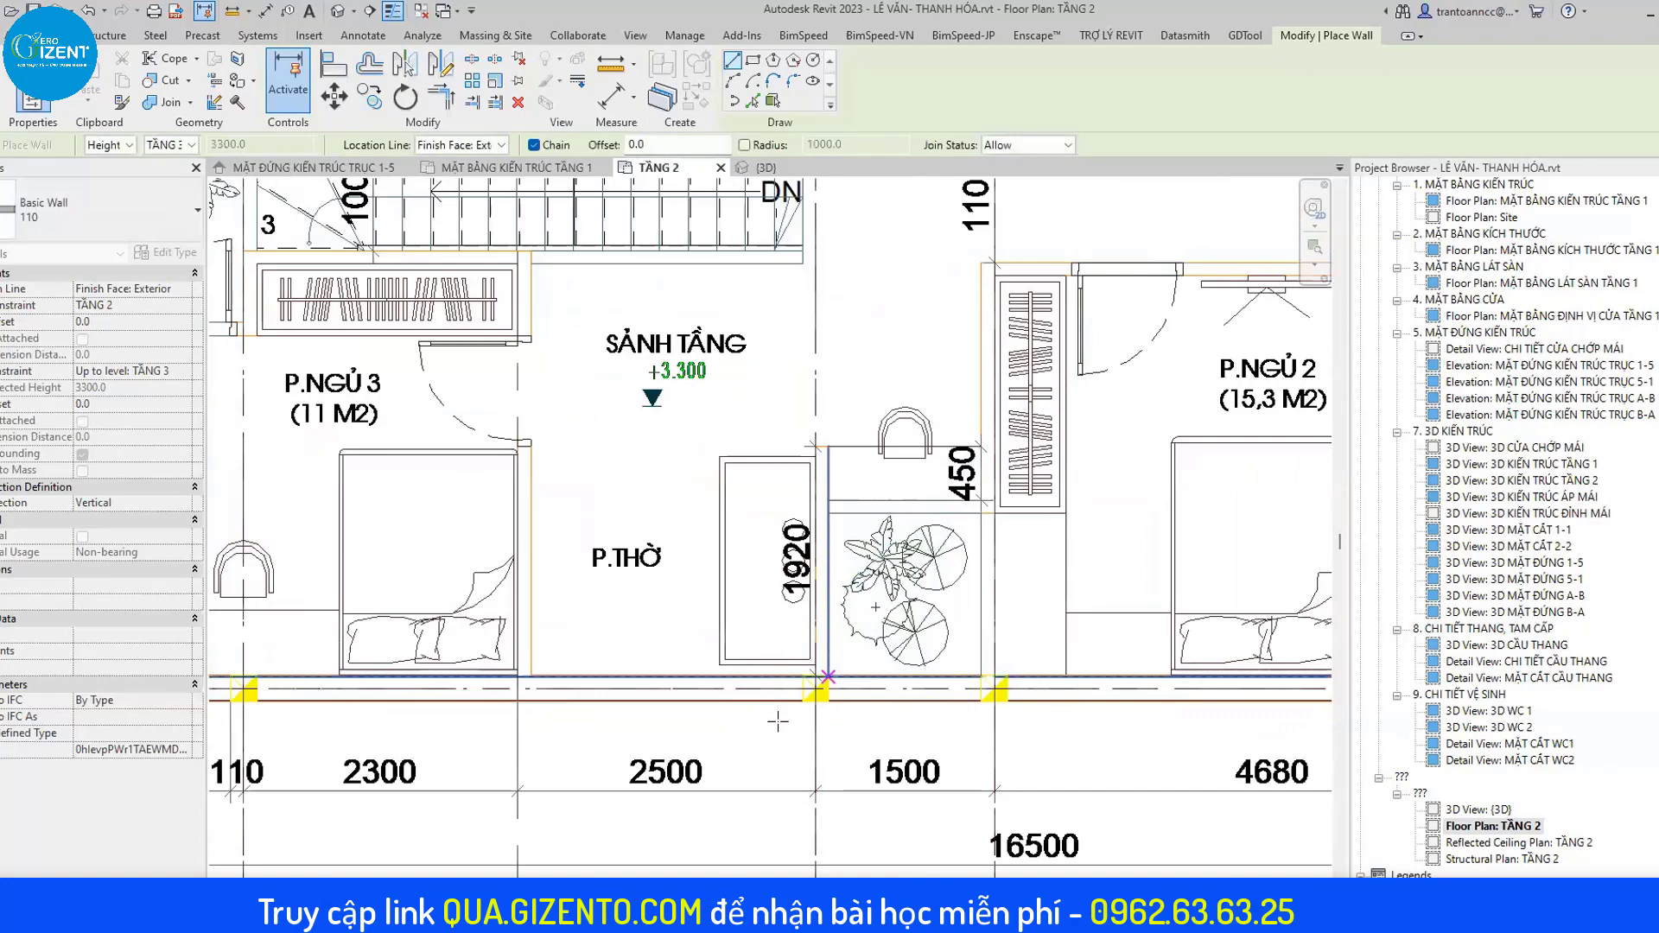
scroll(873, 623, "up", 3)
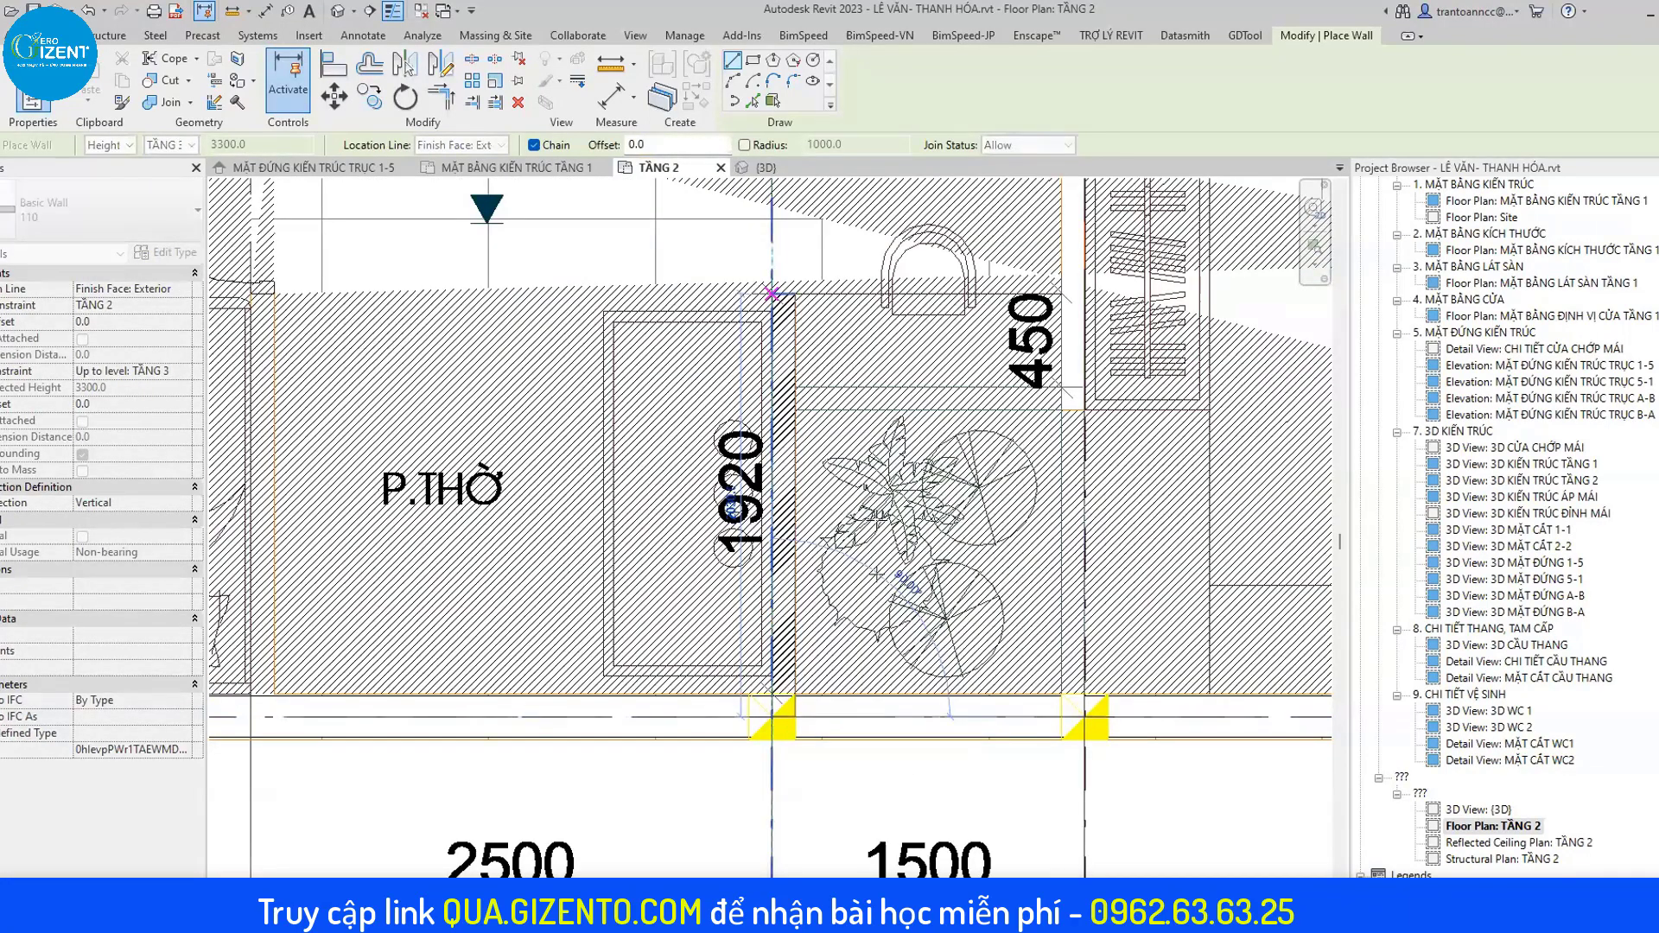
scroll(942, 440, "down", 5)
scroll(906, 331, "up", 3)
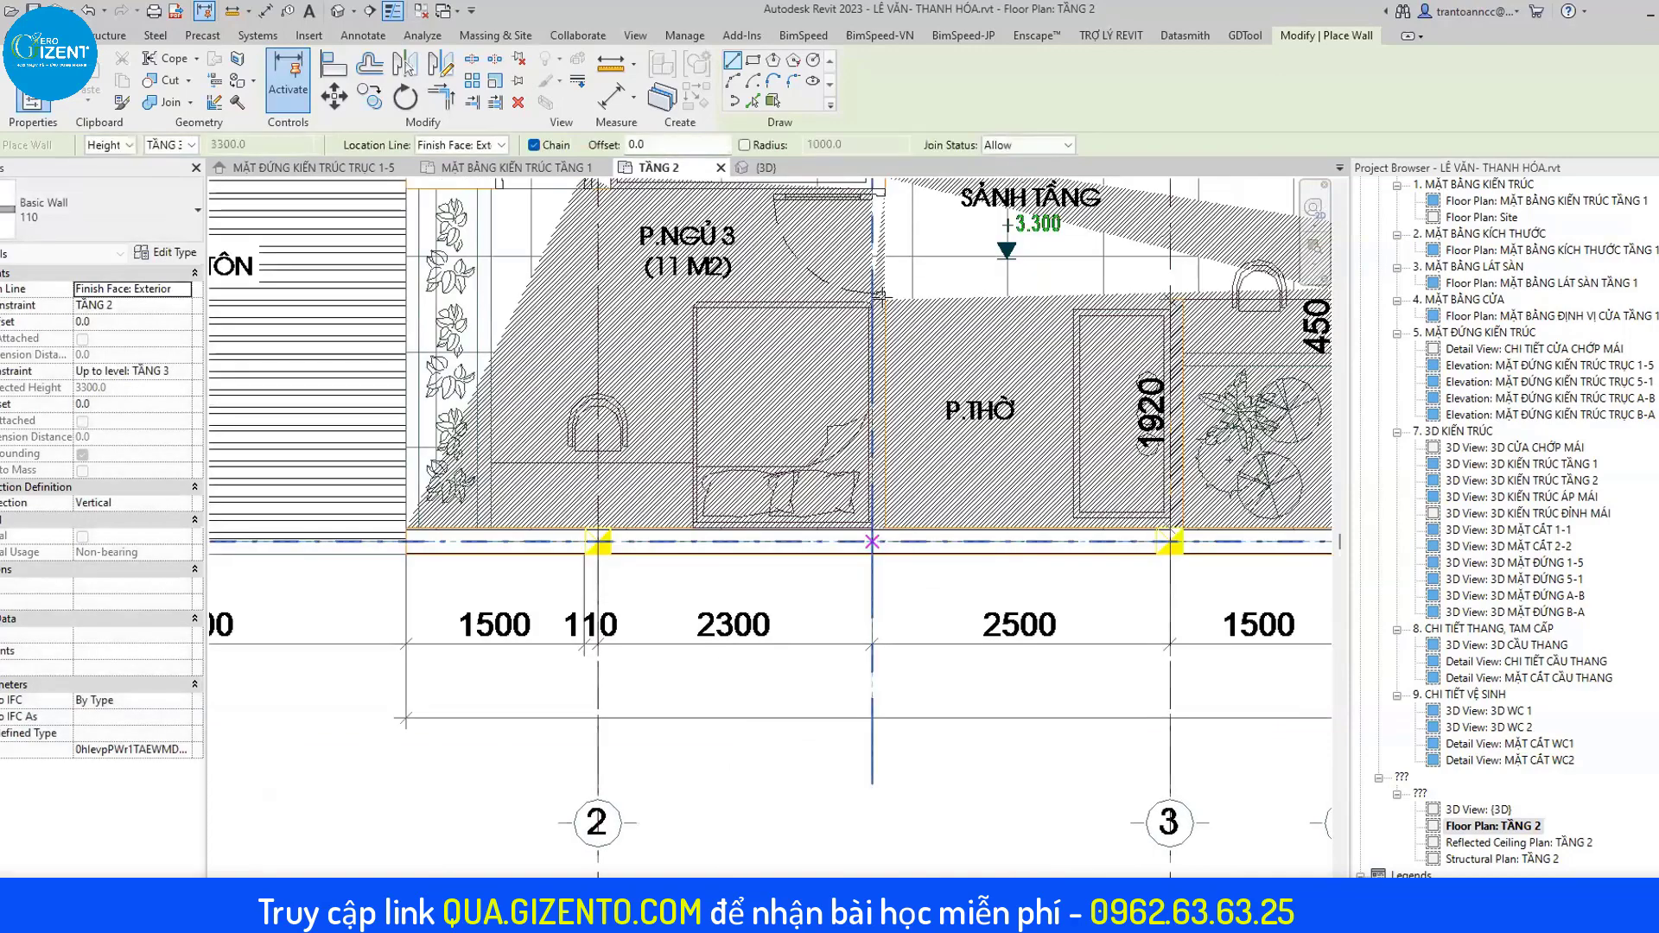
middle_click_drag(932, 474, 908, 657)
scroll(895, 357, "up", 2)
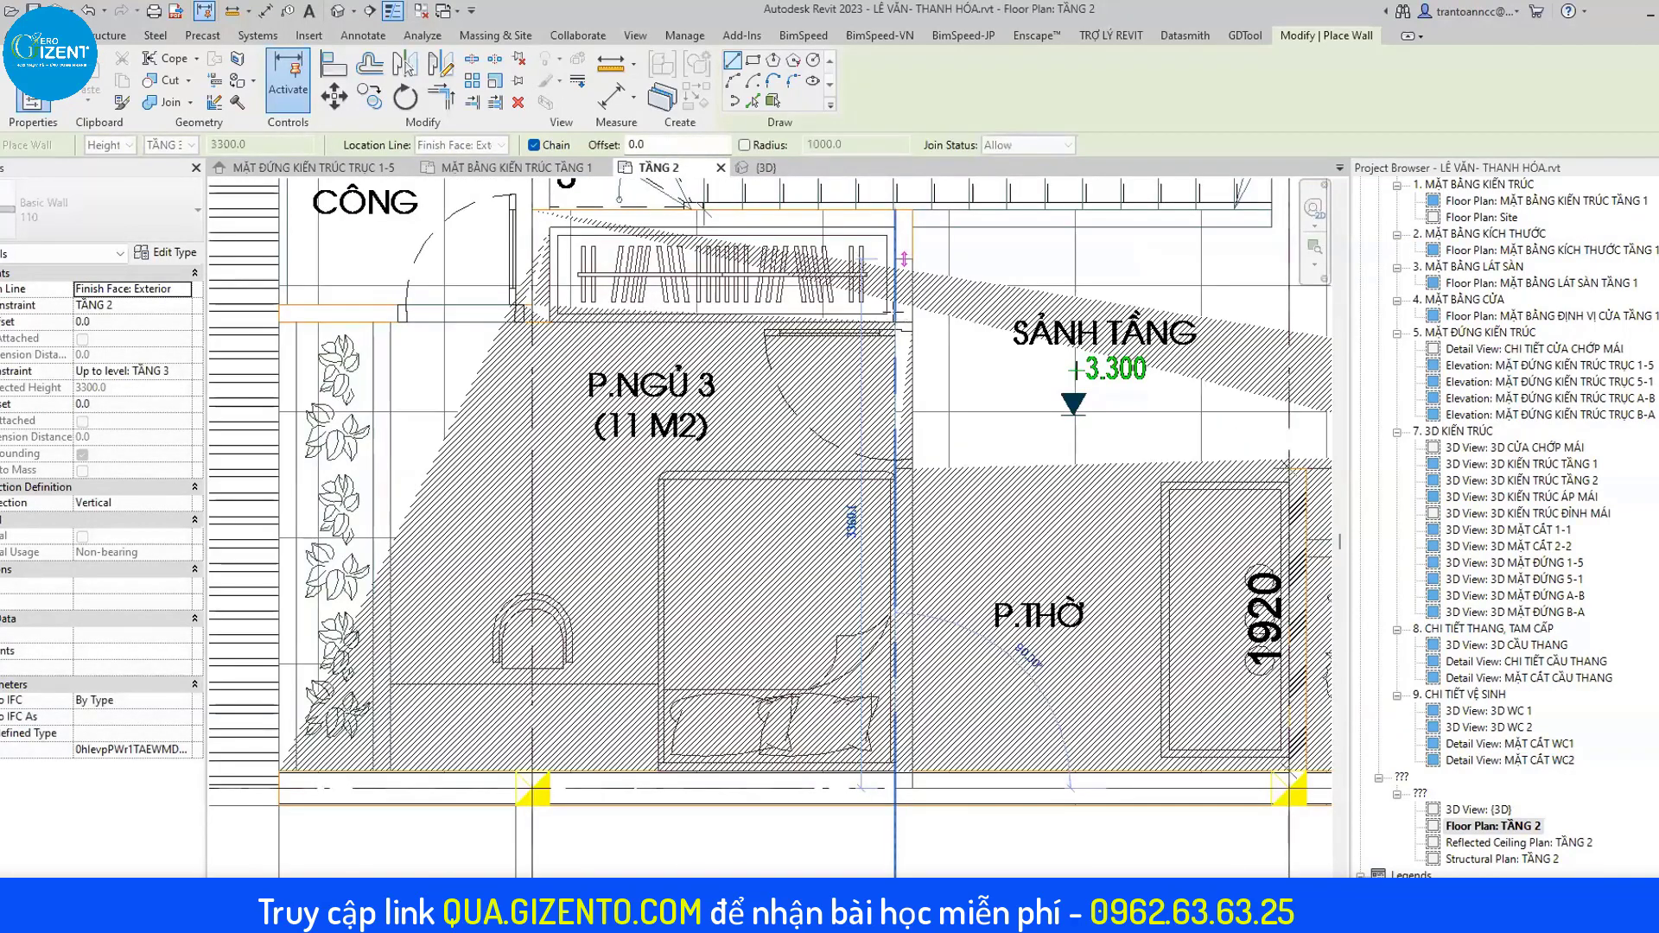
scroll(899, 329, "up", 1)
scroll(924, 308, "up", 3)
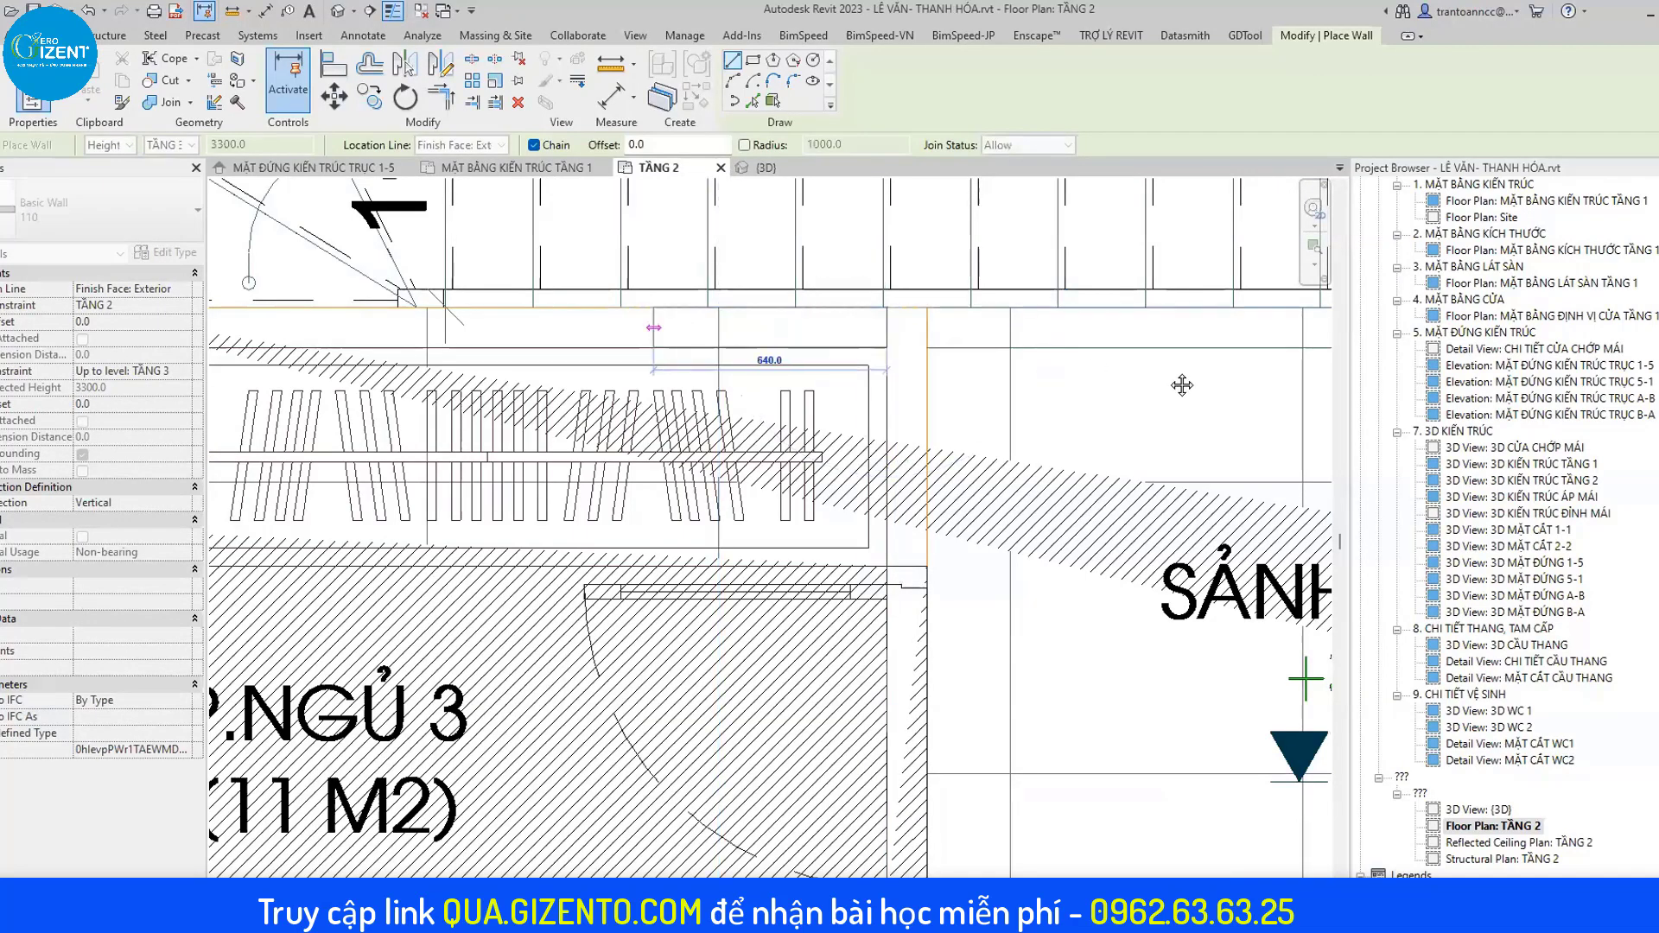
middle_click_drag(207, 313, 765, 389)
scroll(687, 391, "down", 1)
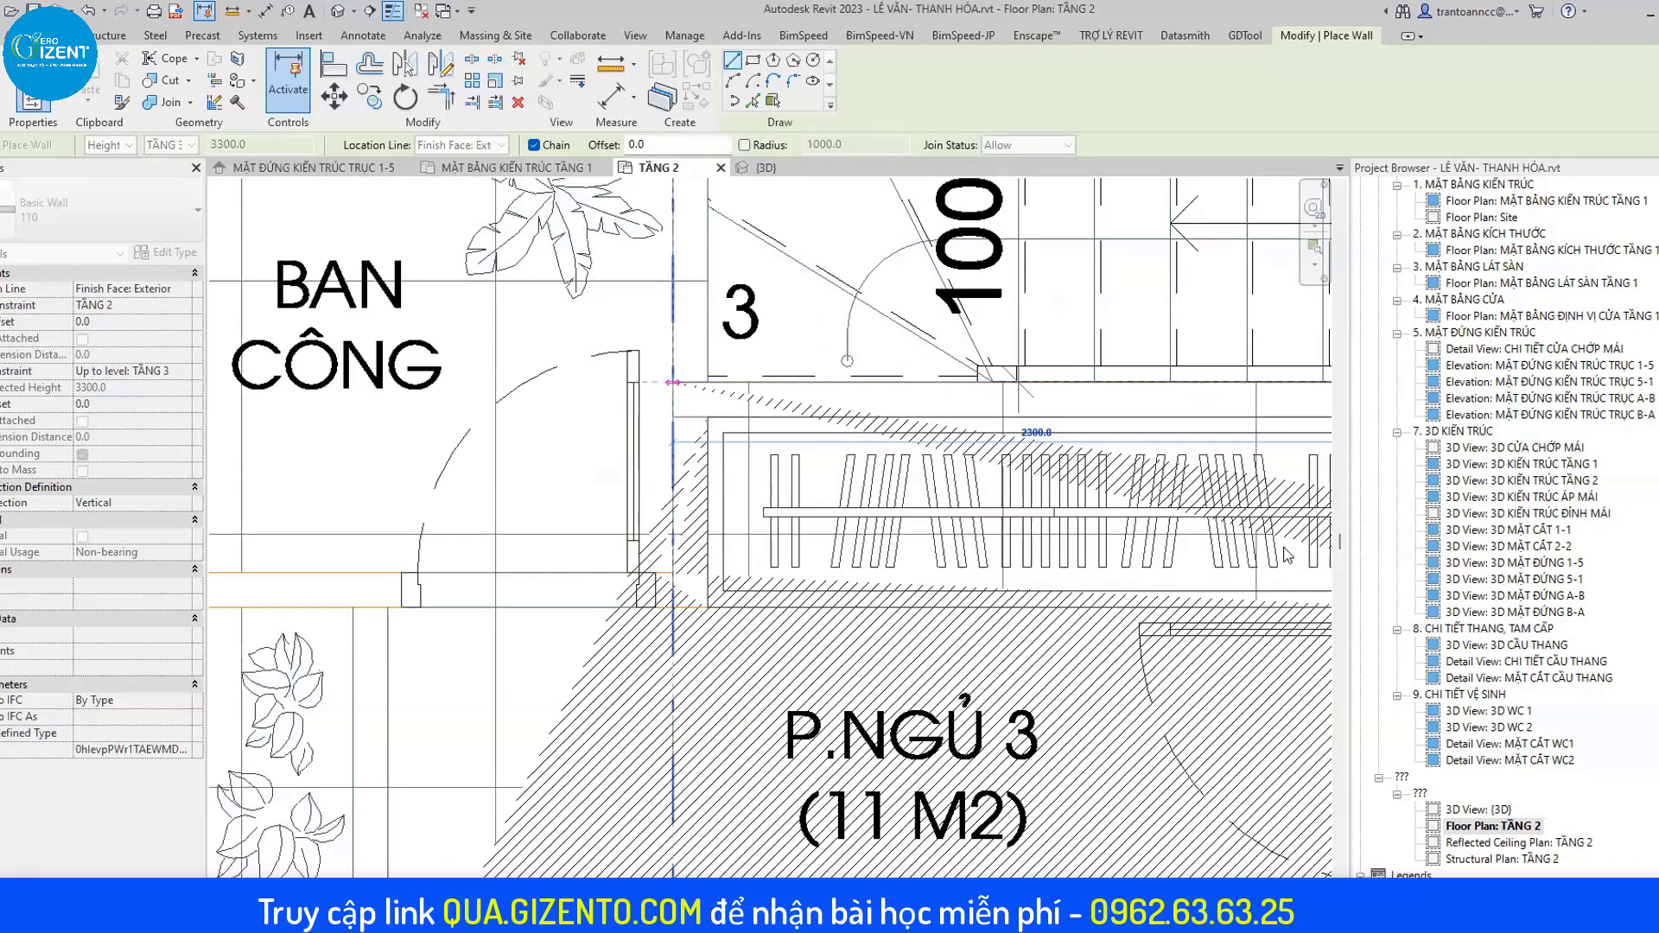
middle_click_drag(674, 381, 1308, 356)
left_click(804, 547)
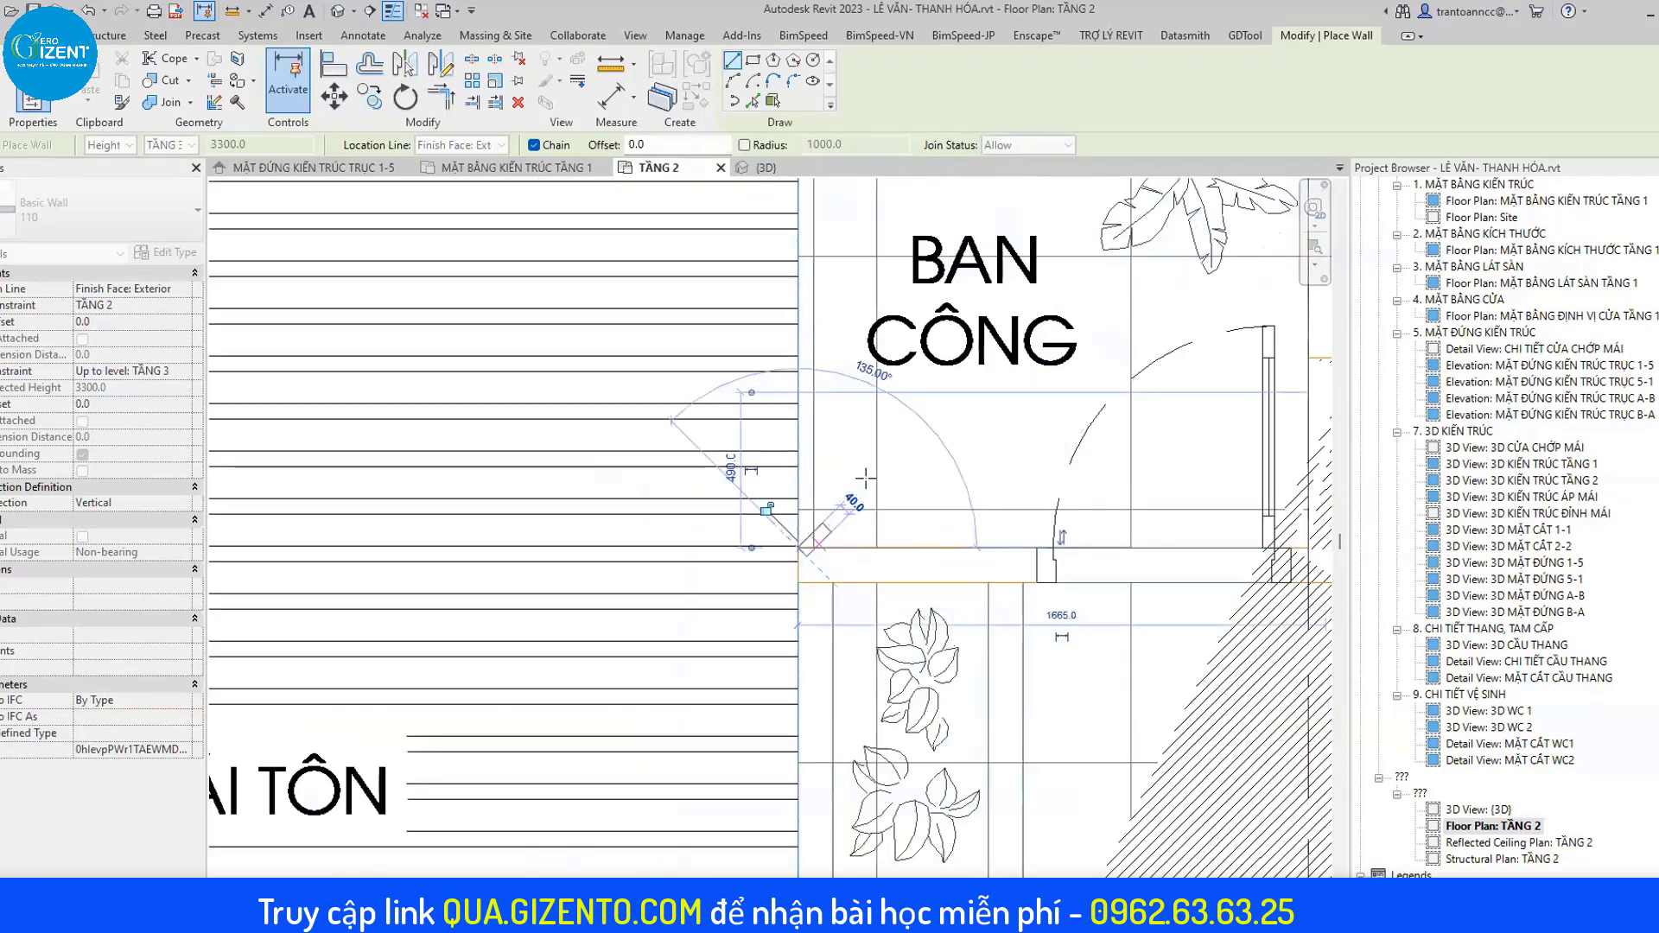
scroll(865, 478, "down", 2)
scroll(891, 724, "up", 1)
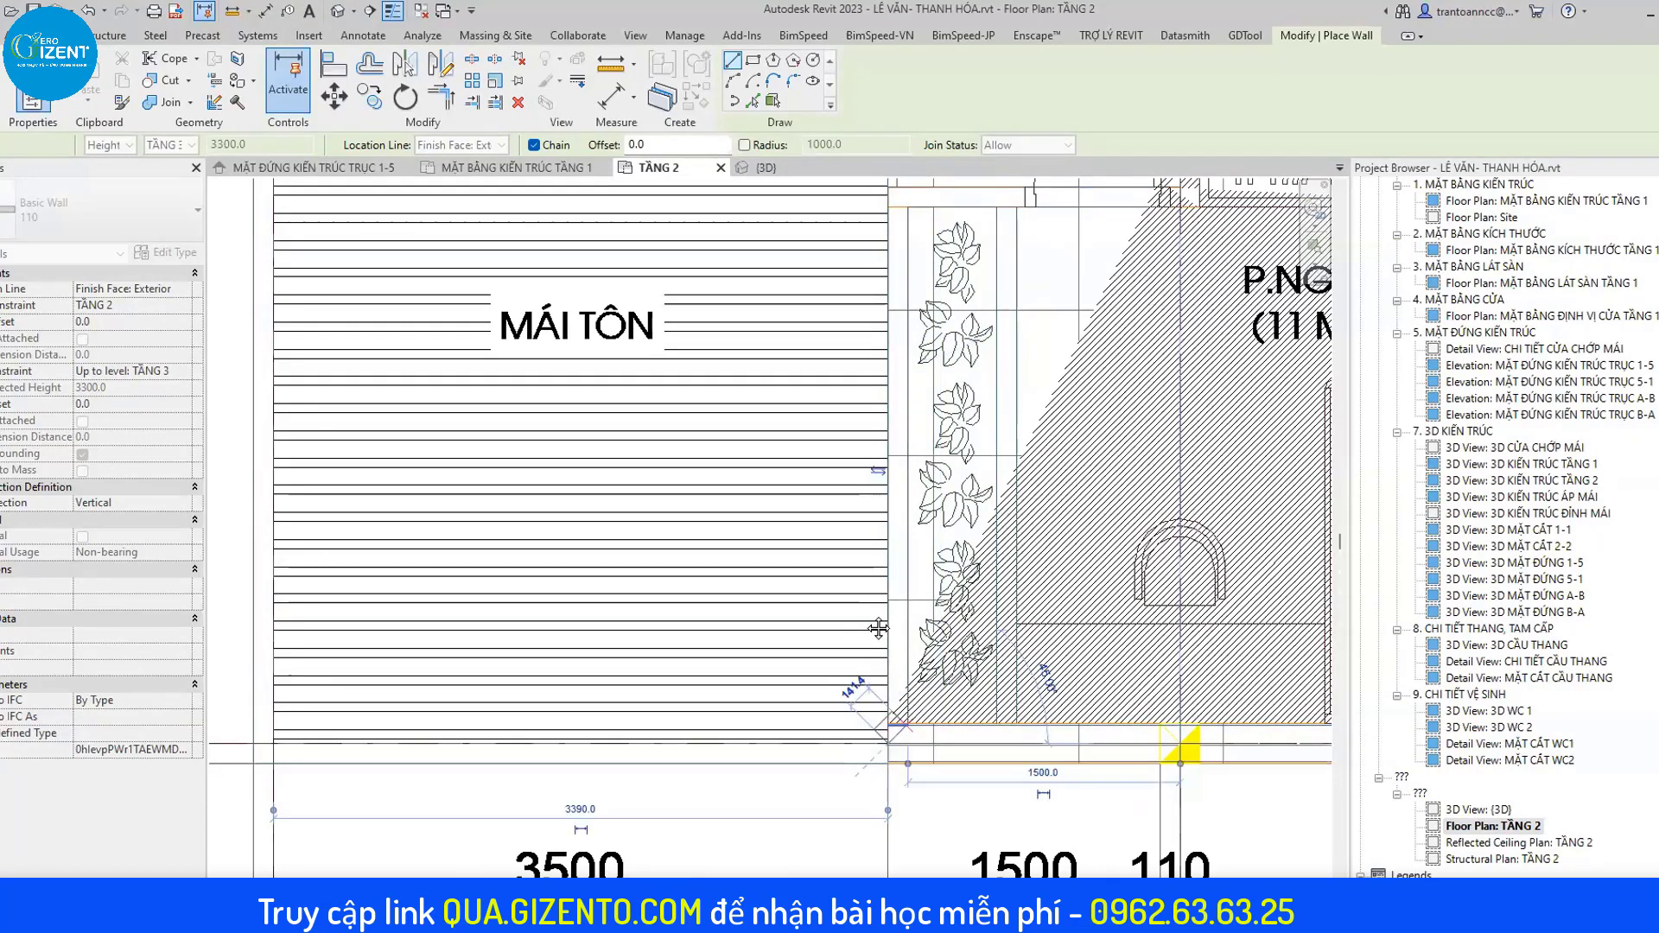
scroll(898, 484, "down", 2)
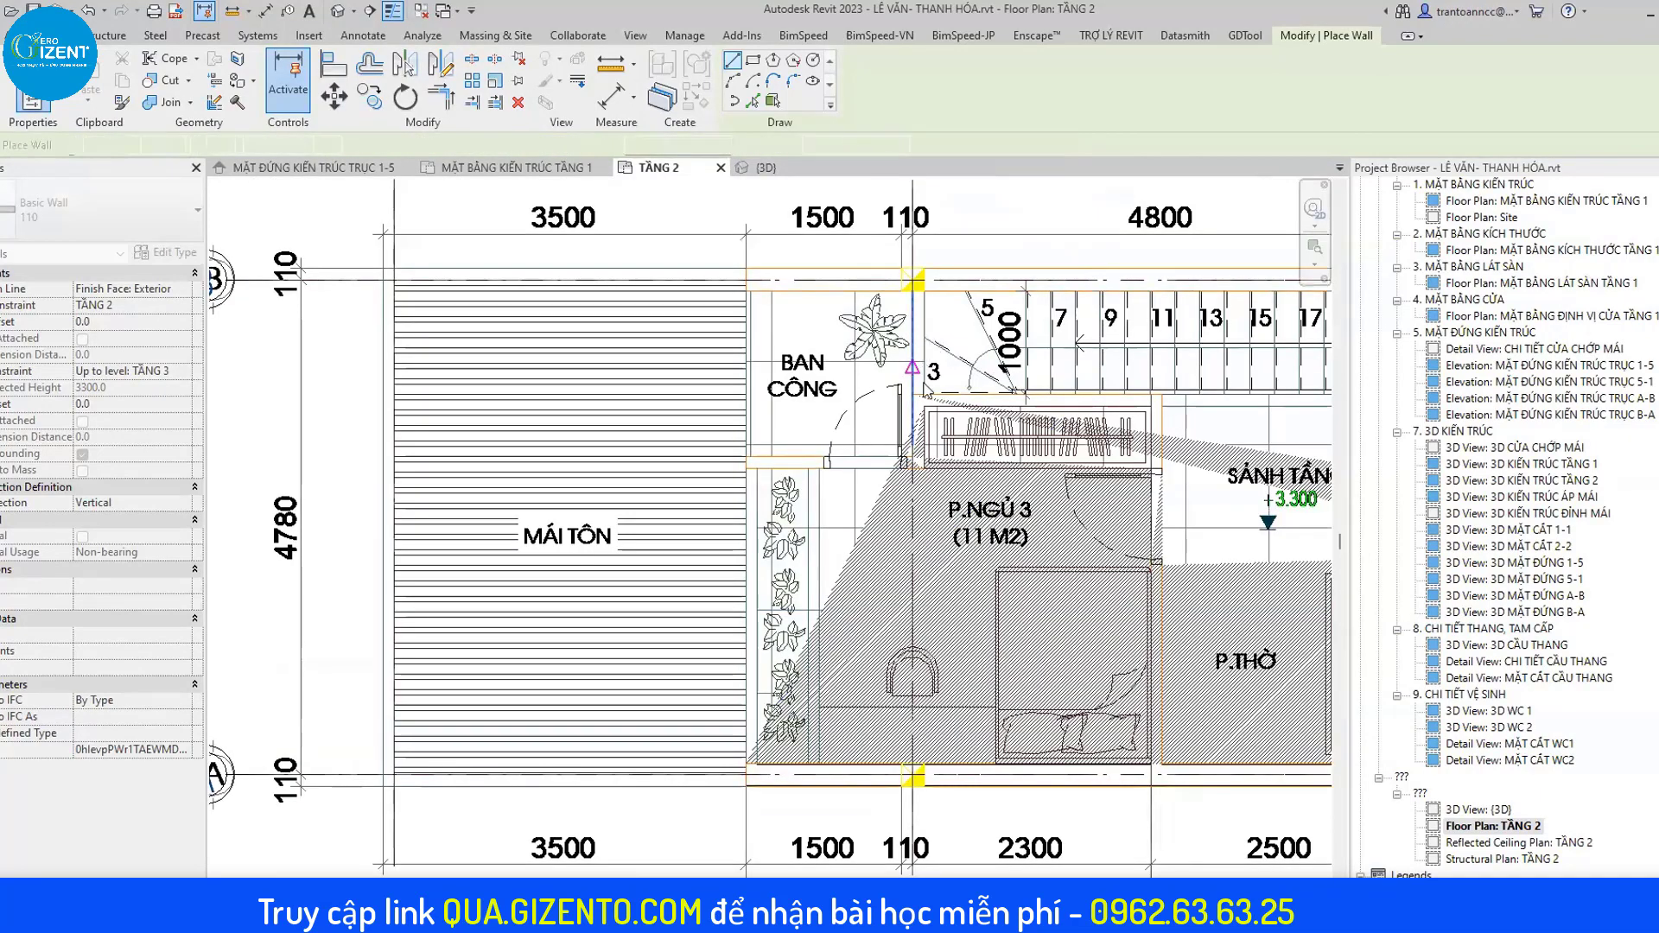
key("Escape")
scroll(926, 391, "up", 2)
Extend the wall beside the balcony door up to the top grid corner.
key("Escape")
scroll(834, 499, "up", 1)
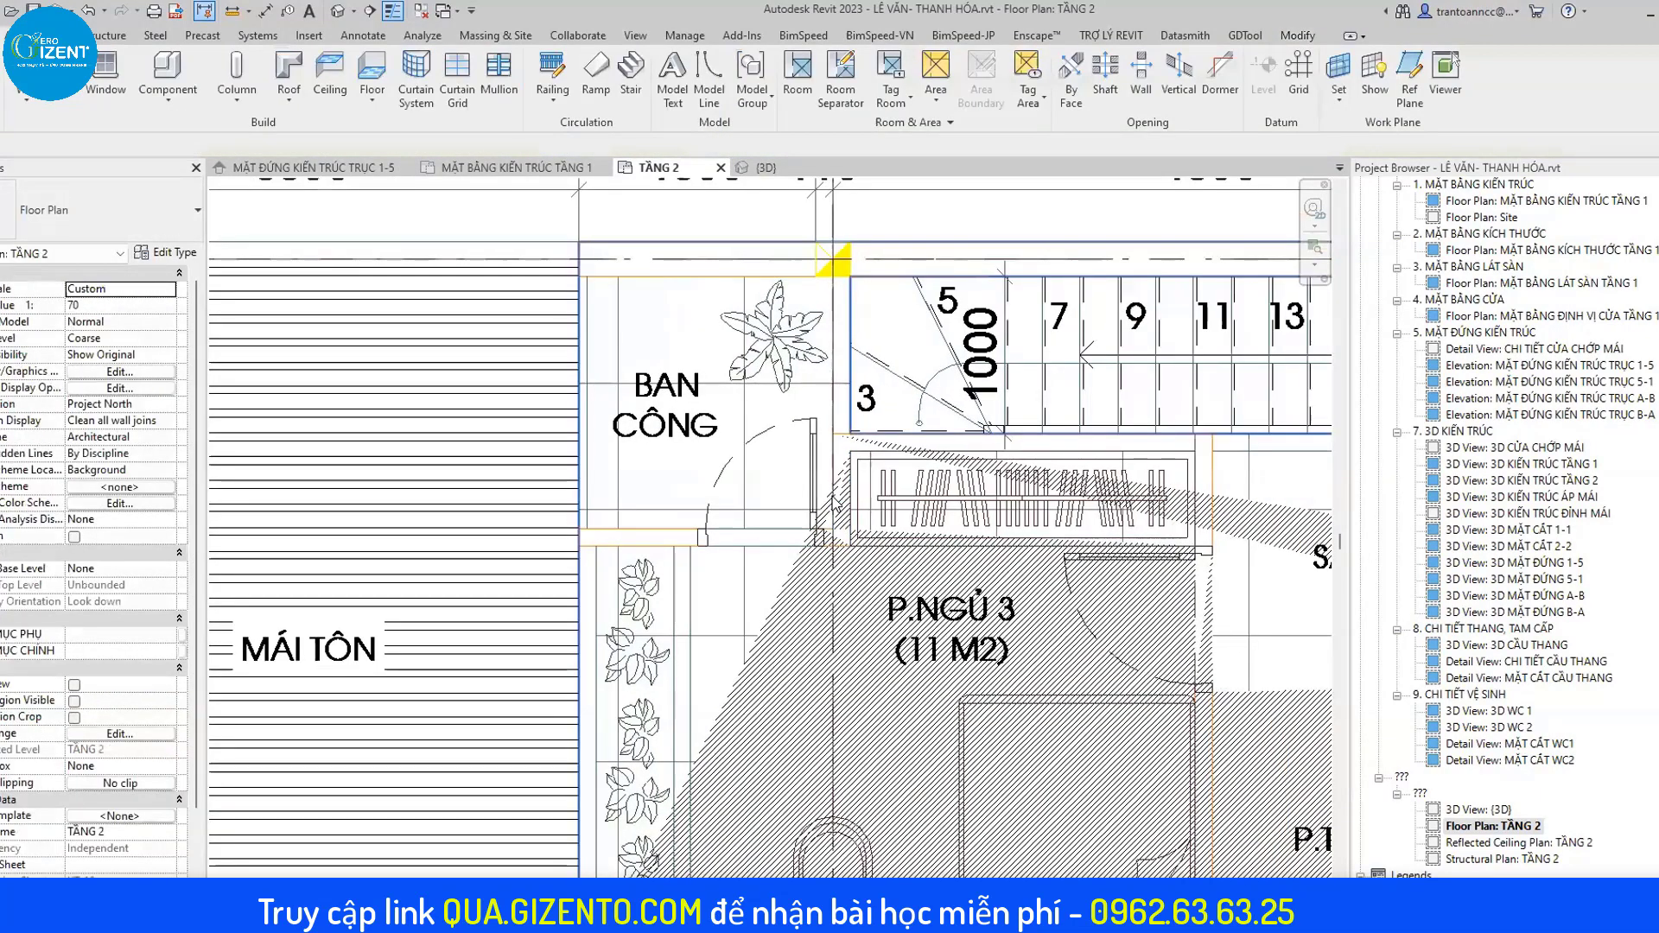
scroll(835, 499, "up", 1)
left_click(822, 593)
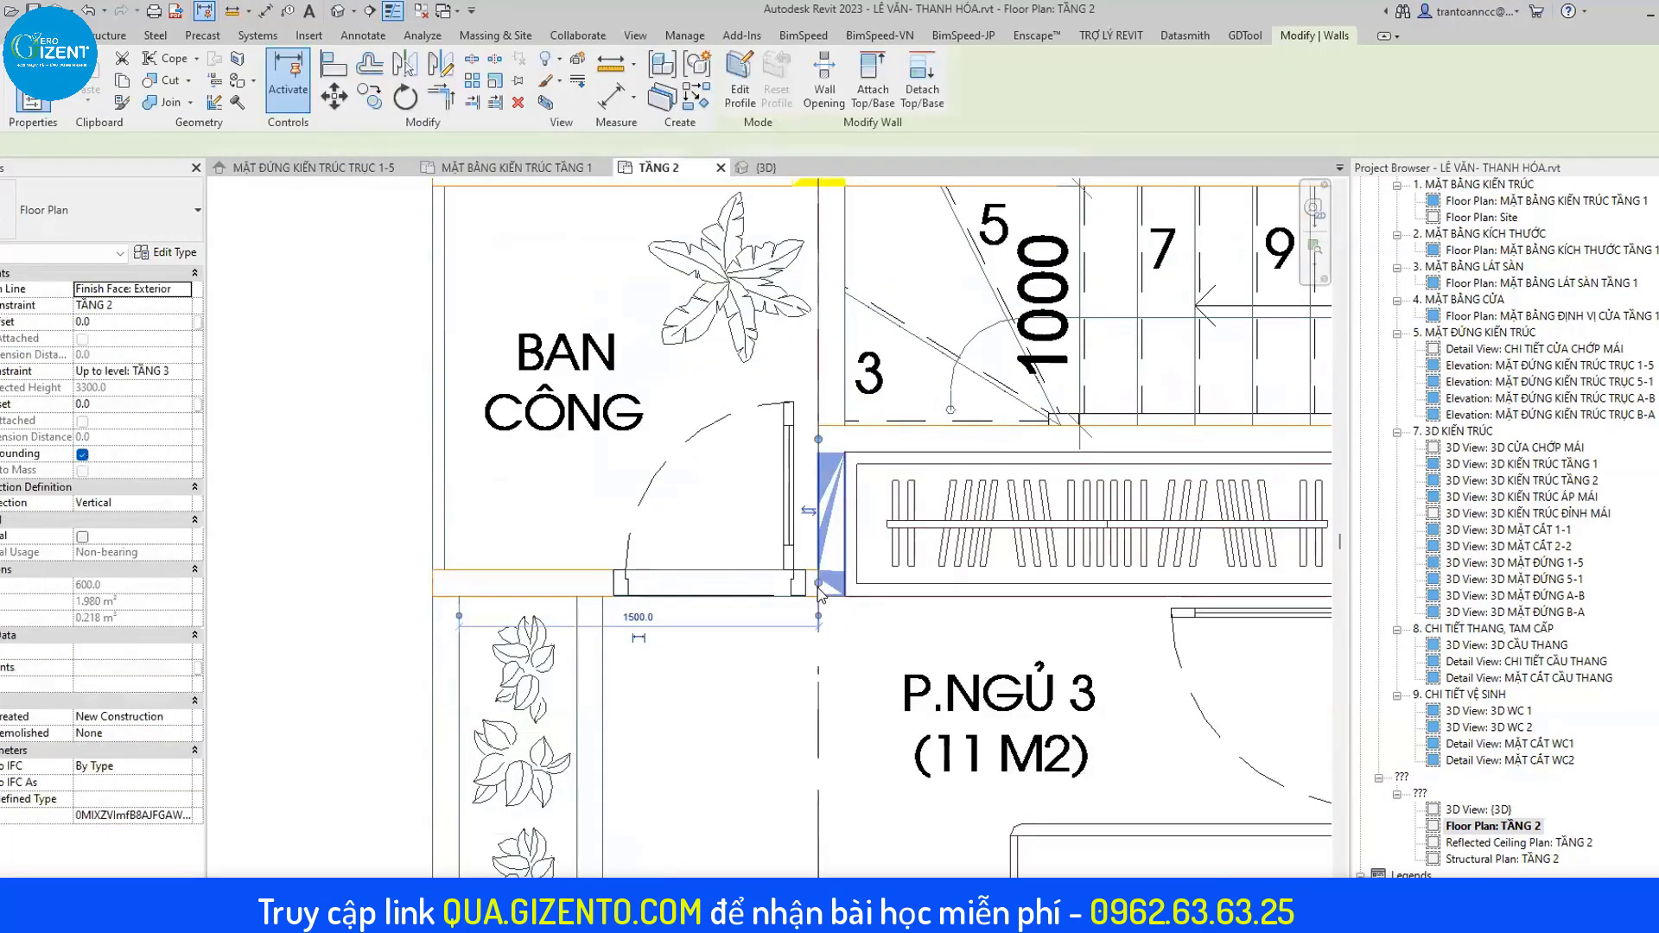
left_click_drag(819, 587, 819, 327)
key("Escape")
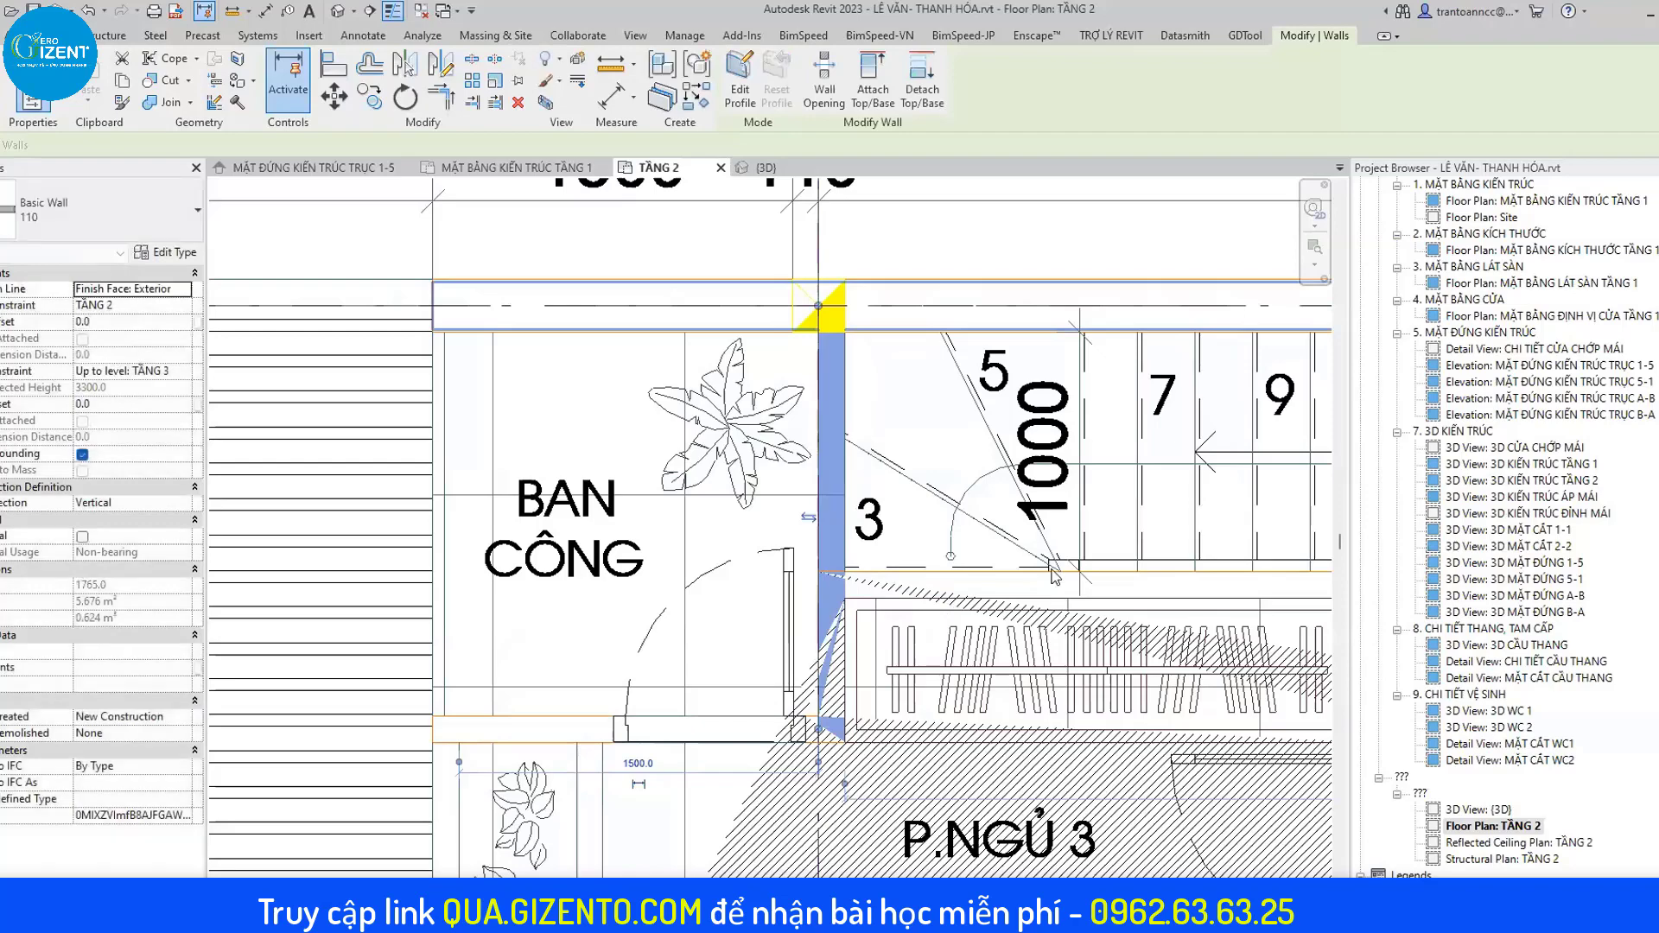
Pan and zoom the TẦNG 2 plan to check the extended balcony wall.
scroll(835, 516, "down", 2)
scroll(835, 516, "up", 1)
mouse_move(1100, 542)
middle_mouse_down()
mouse_move(1006, 542)
mouse_move(1014, 512)
middle_mouse_up()
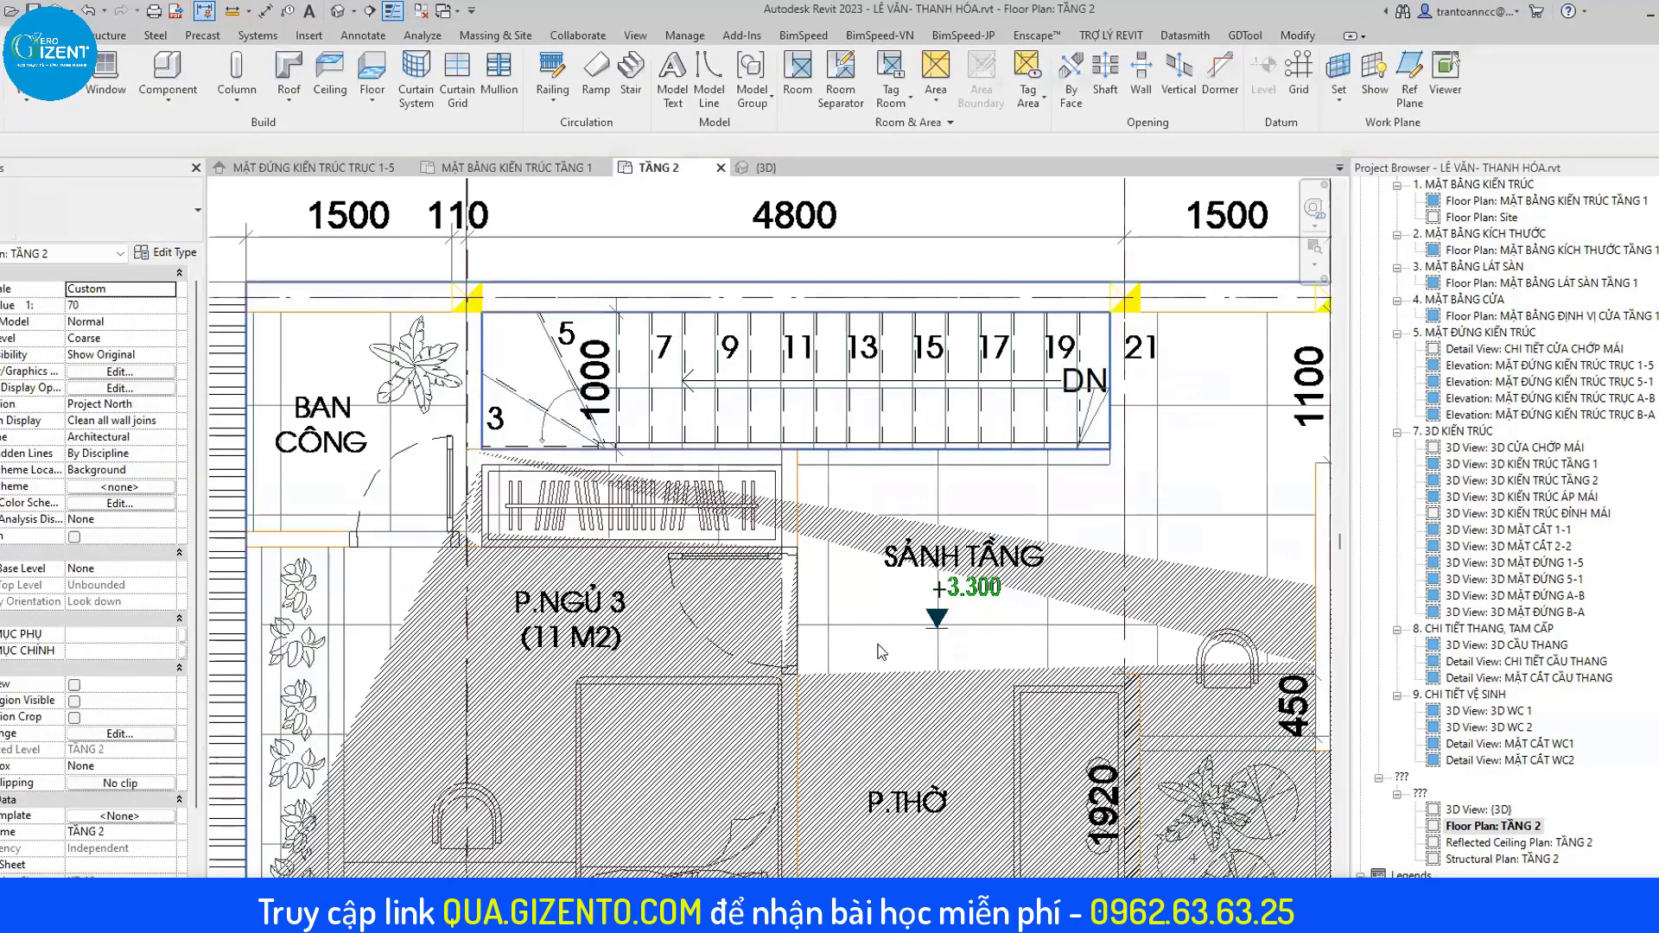
scroll(880, 652, "down", 2)
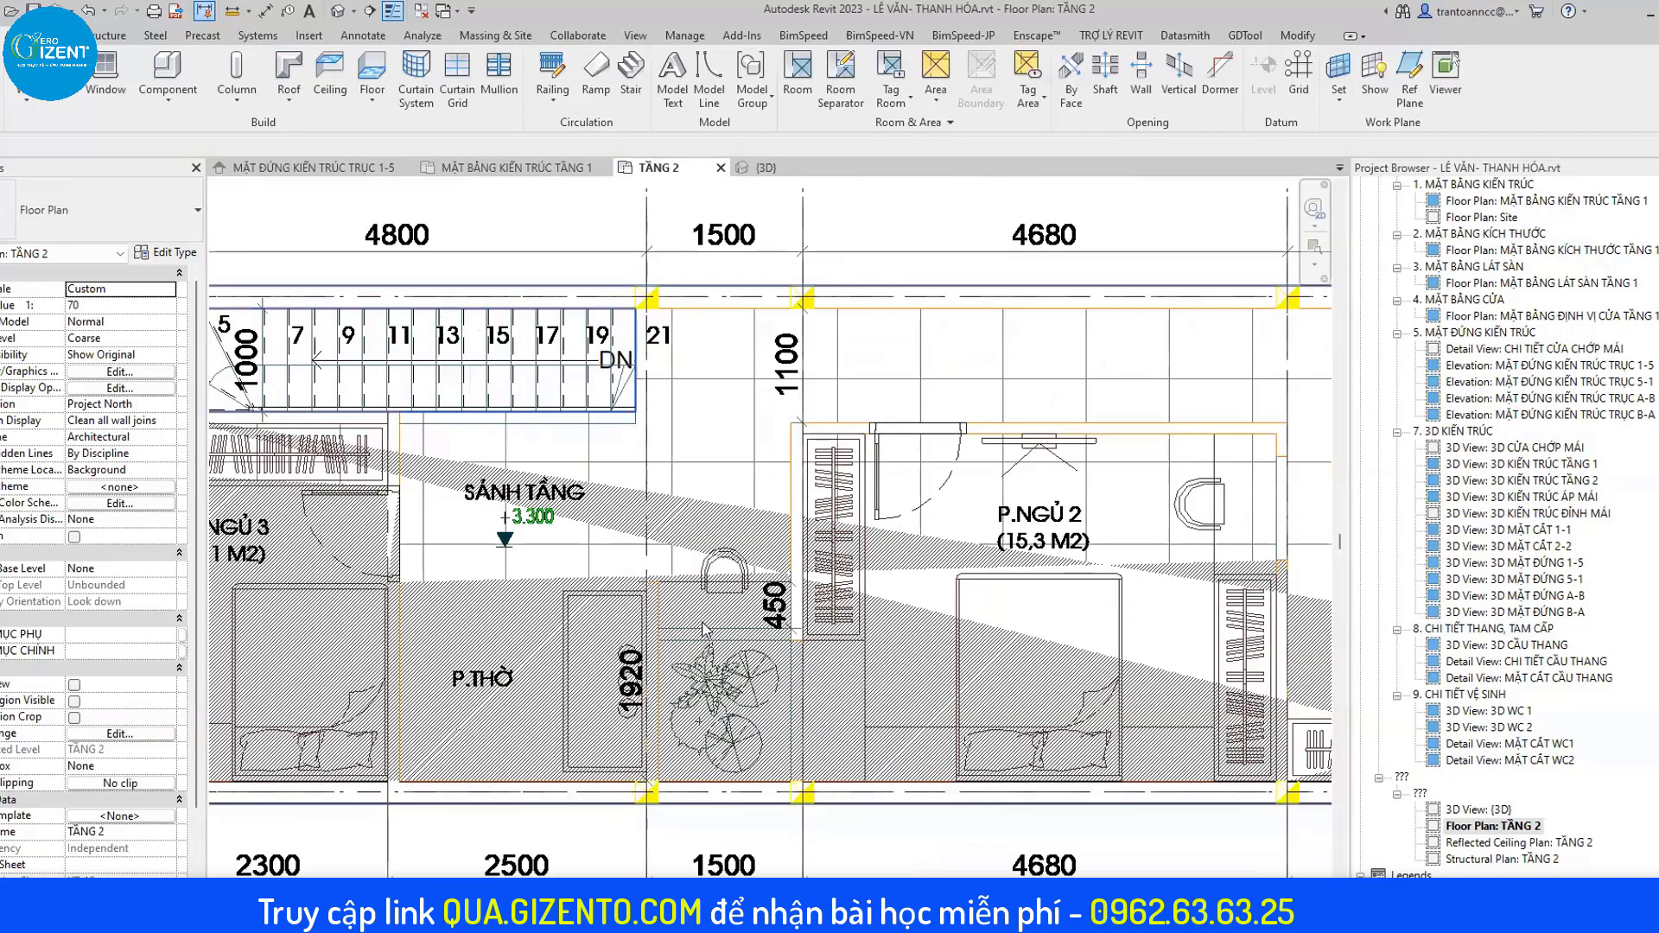
scroll(741, 603, "up", 2)
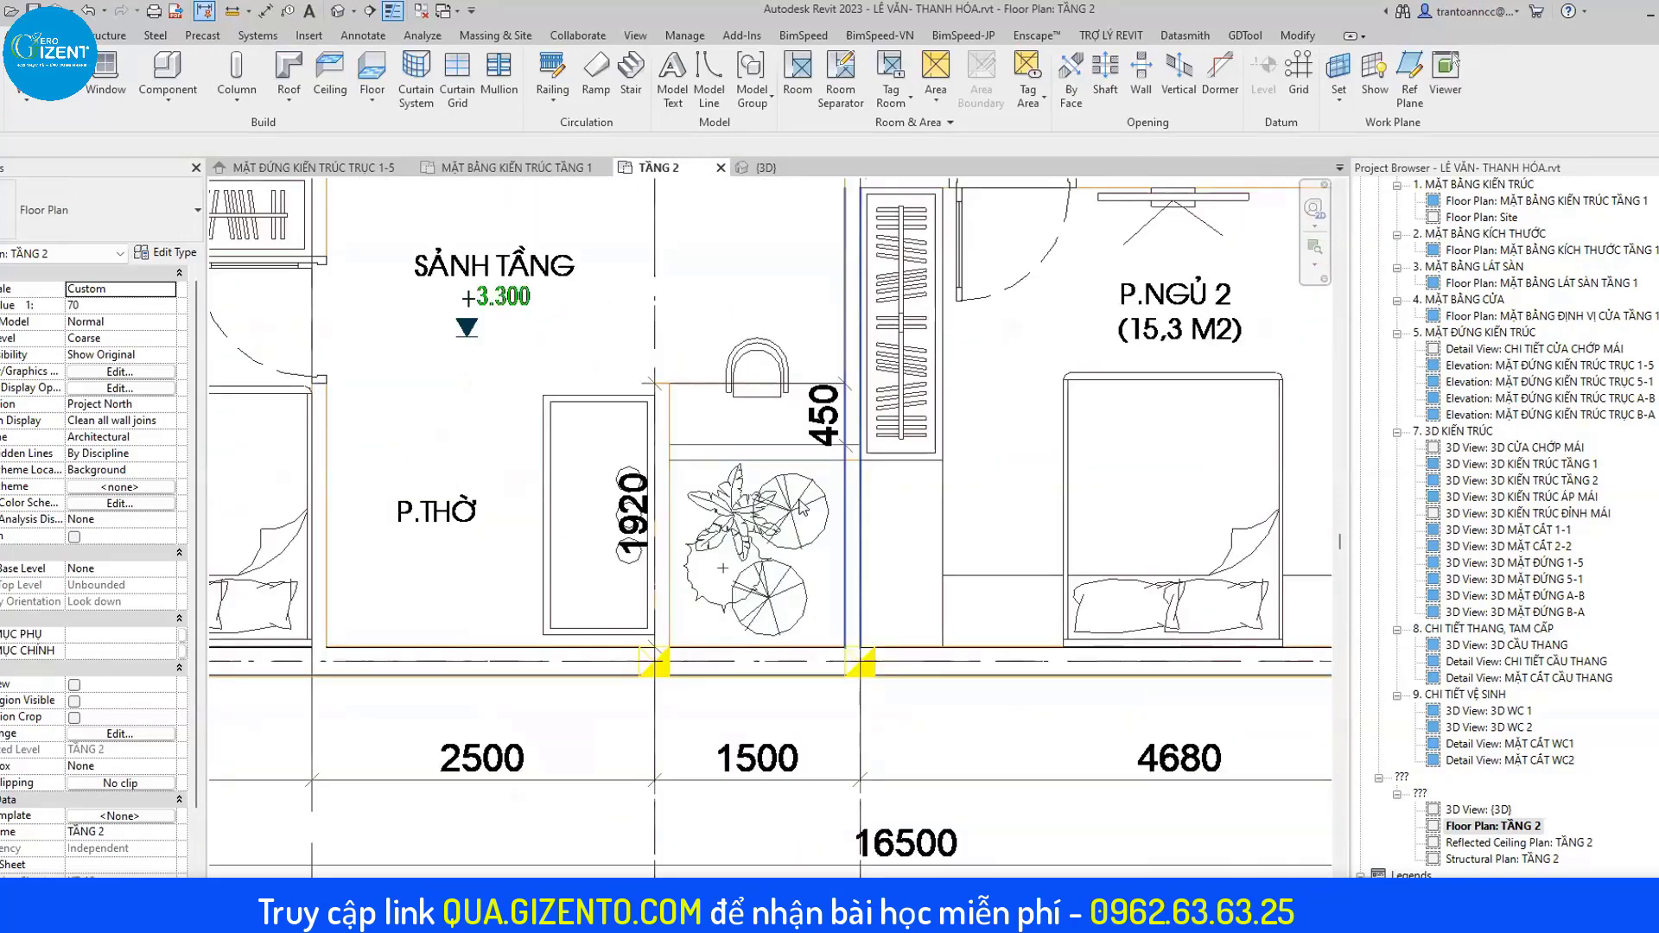
scroll(789, 500, "down", 1)
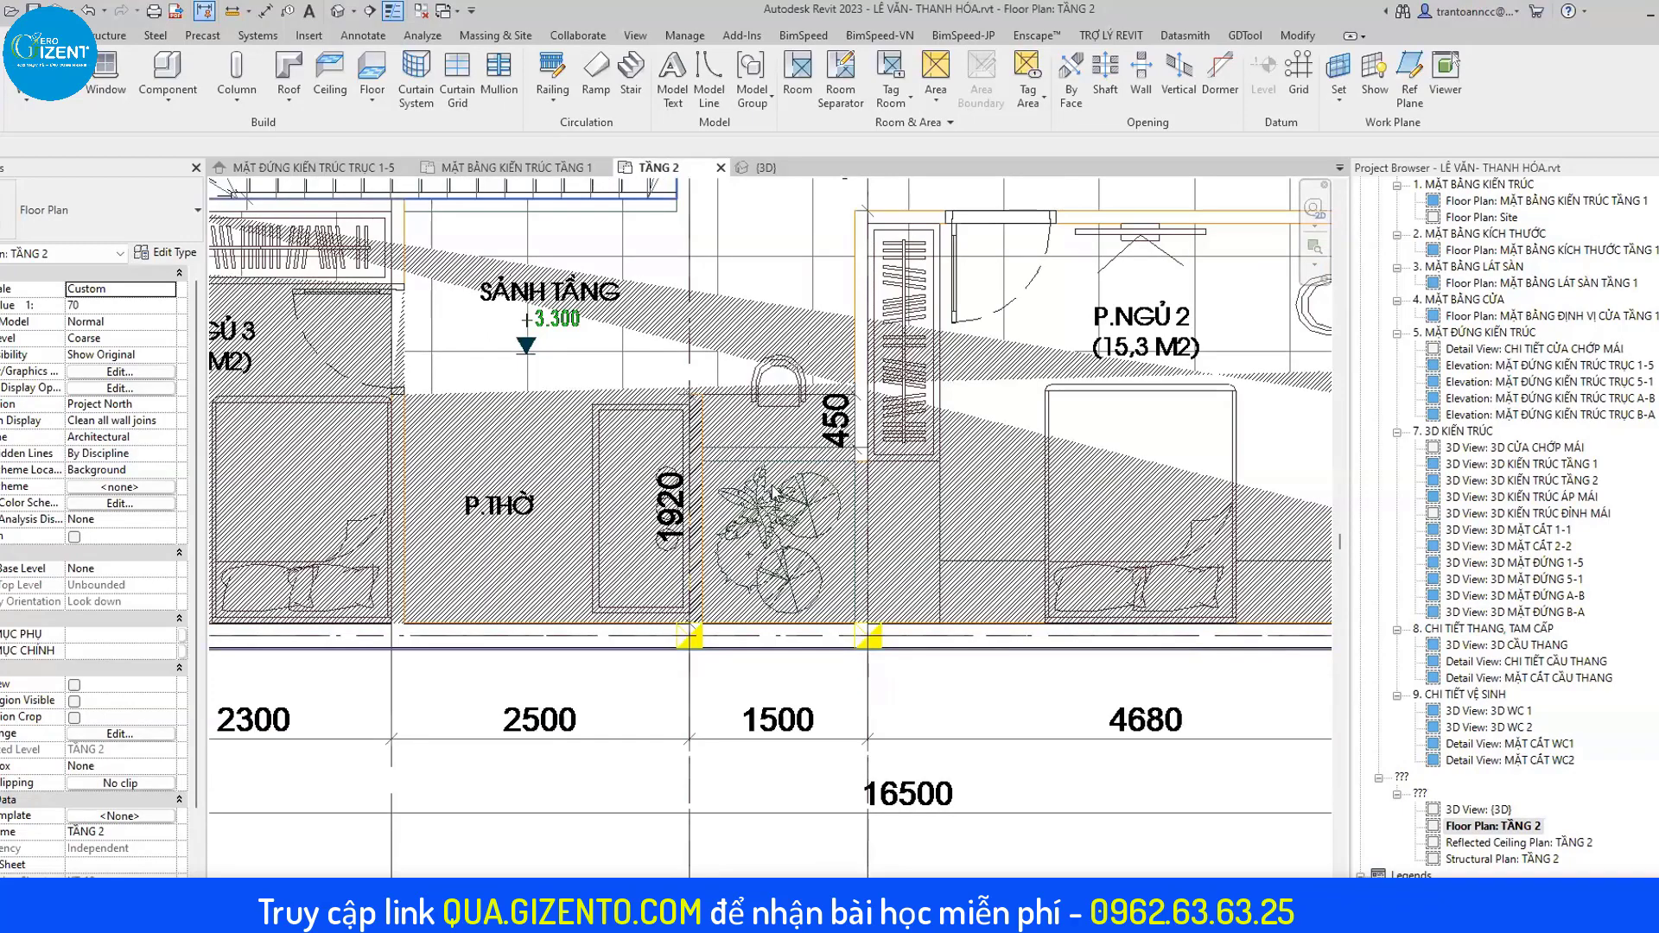
scroll(772, 489, "down", 1)
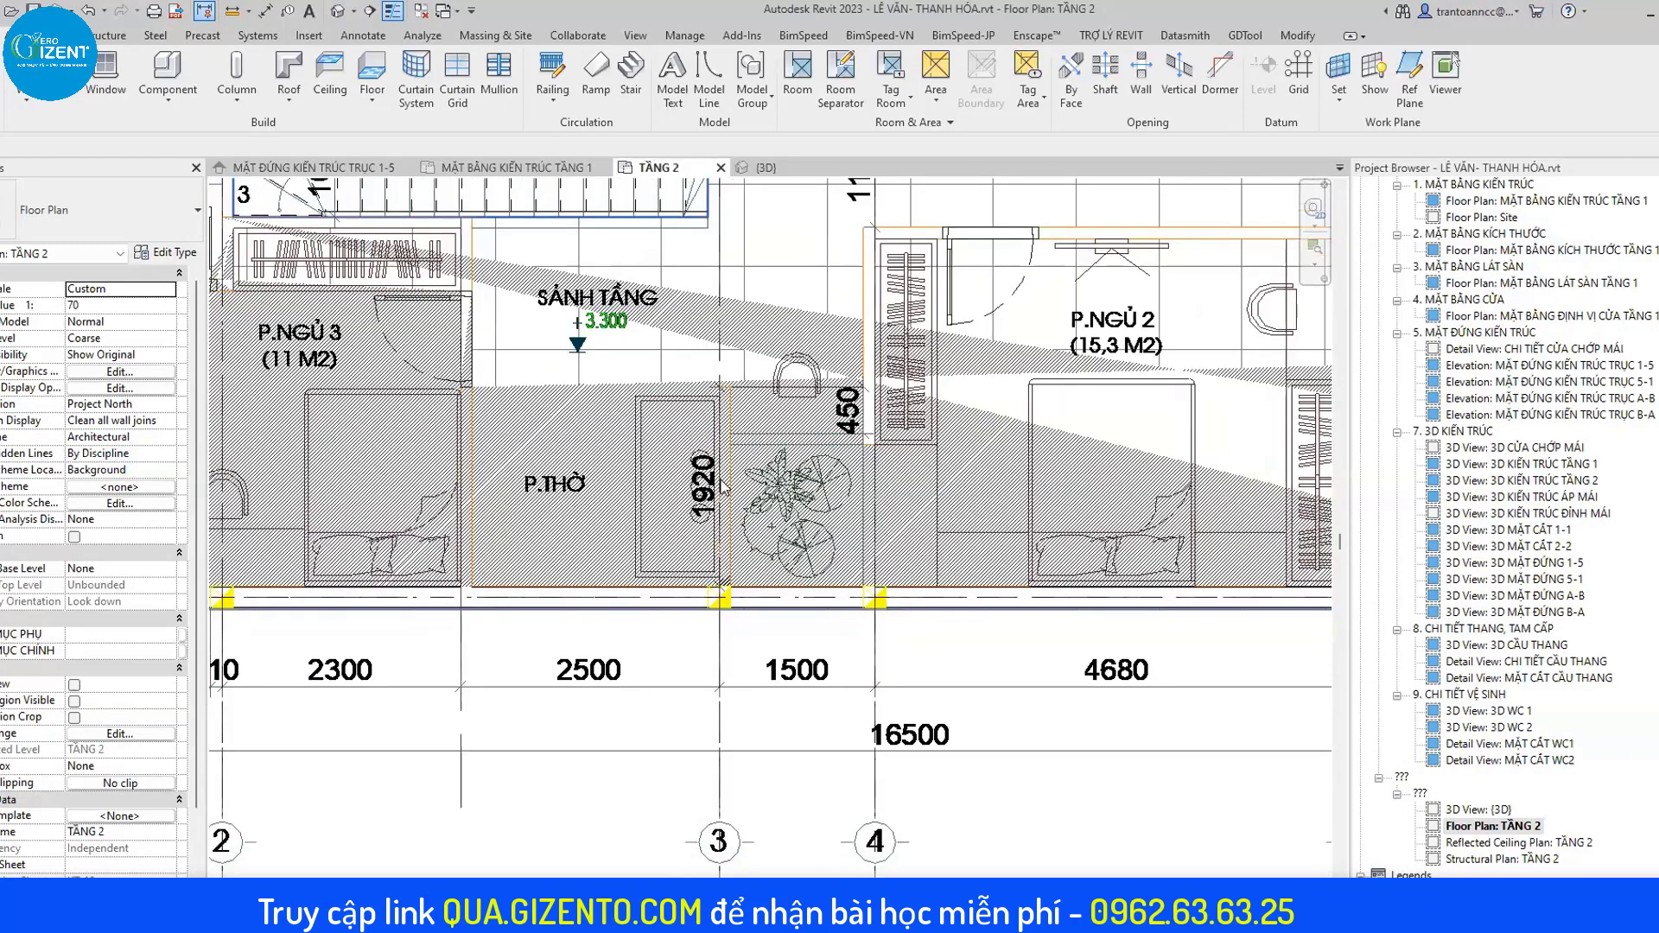
scroll(749, 478, "up", 1)
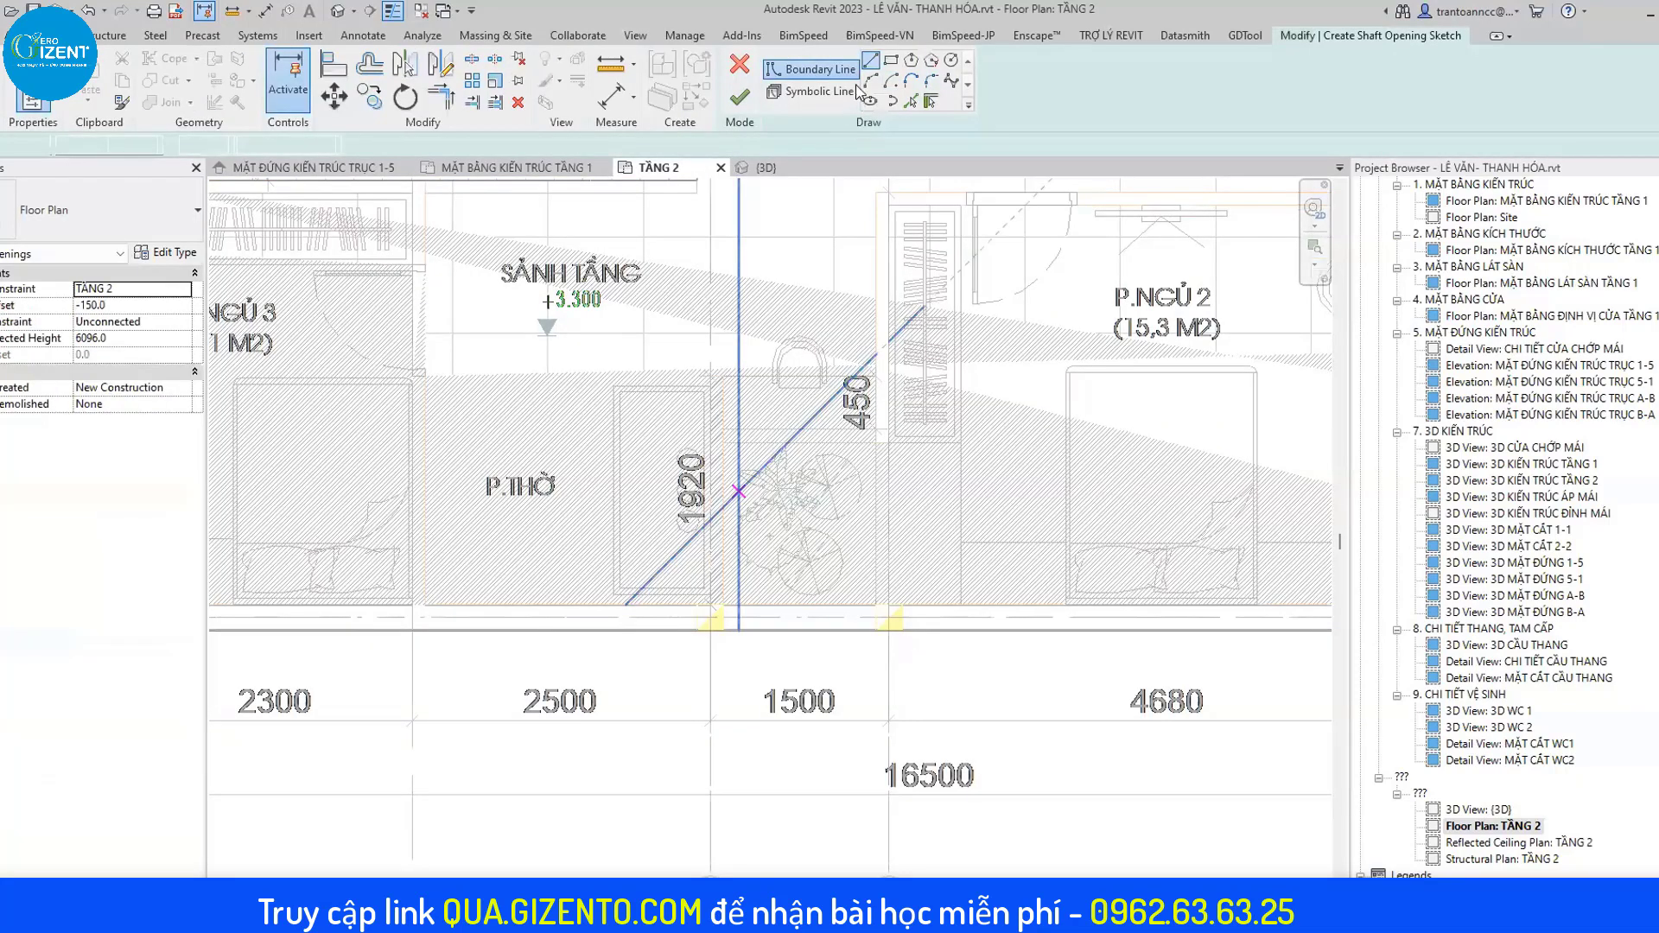
Sketch a rectangular shaft boundary around the plant area beside P.THỜ and finish it.
left_click(891, 60)
scroll(735, 497, "up", 2)
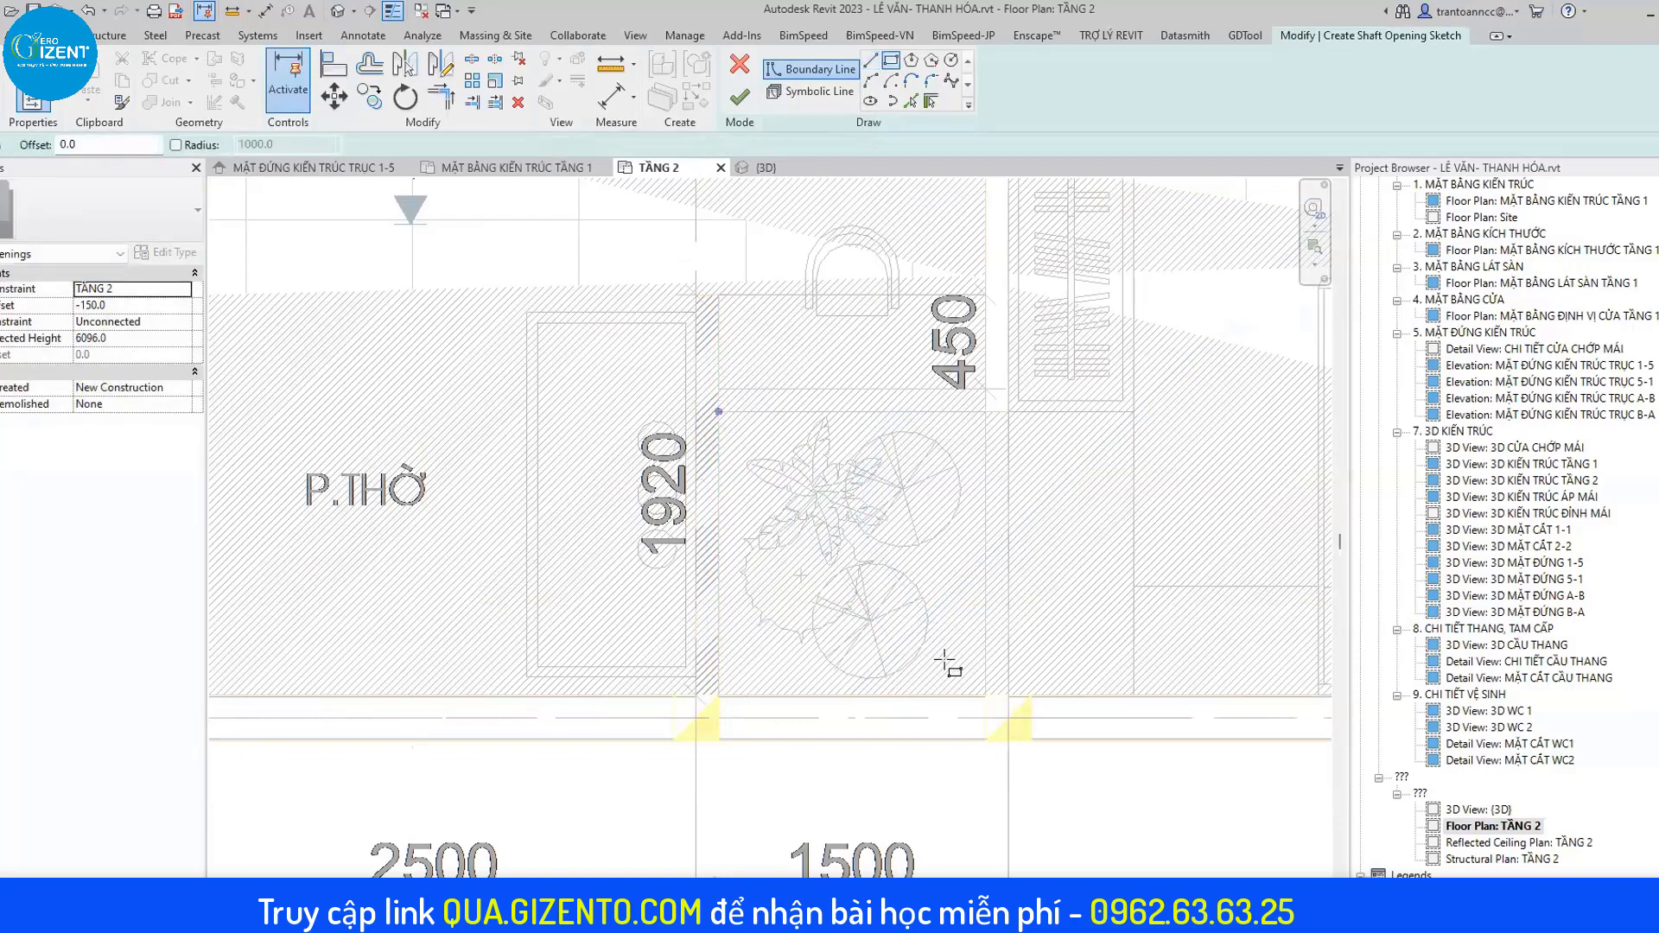
left_click(985, 696)
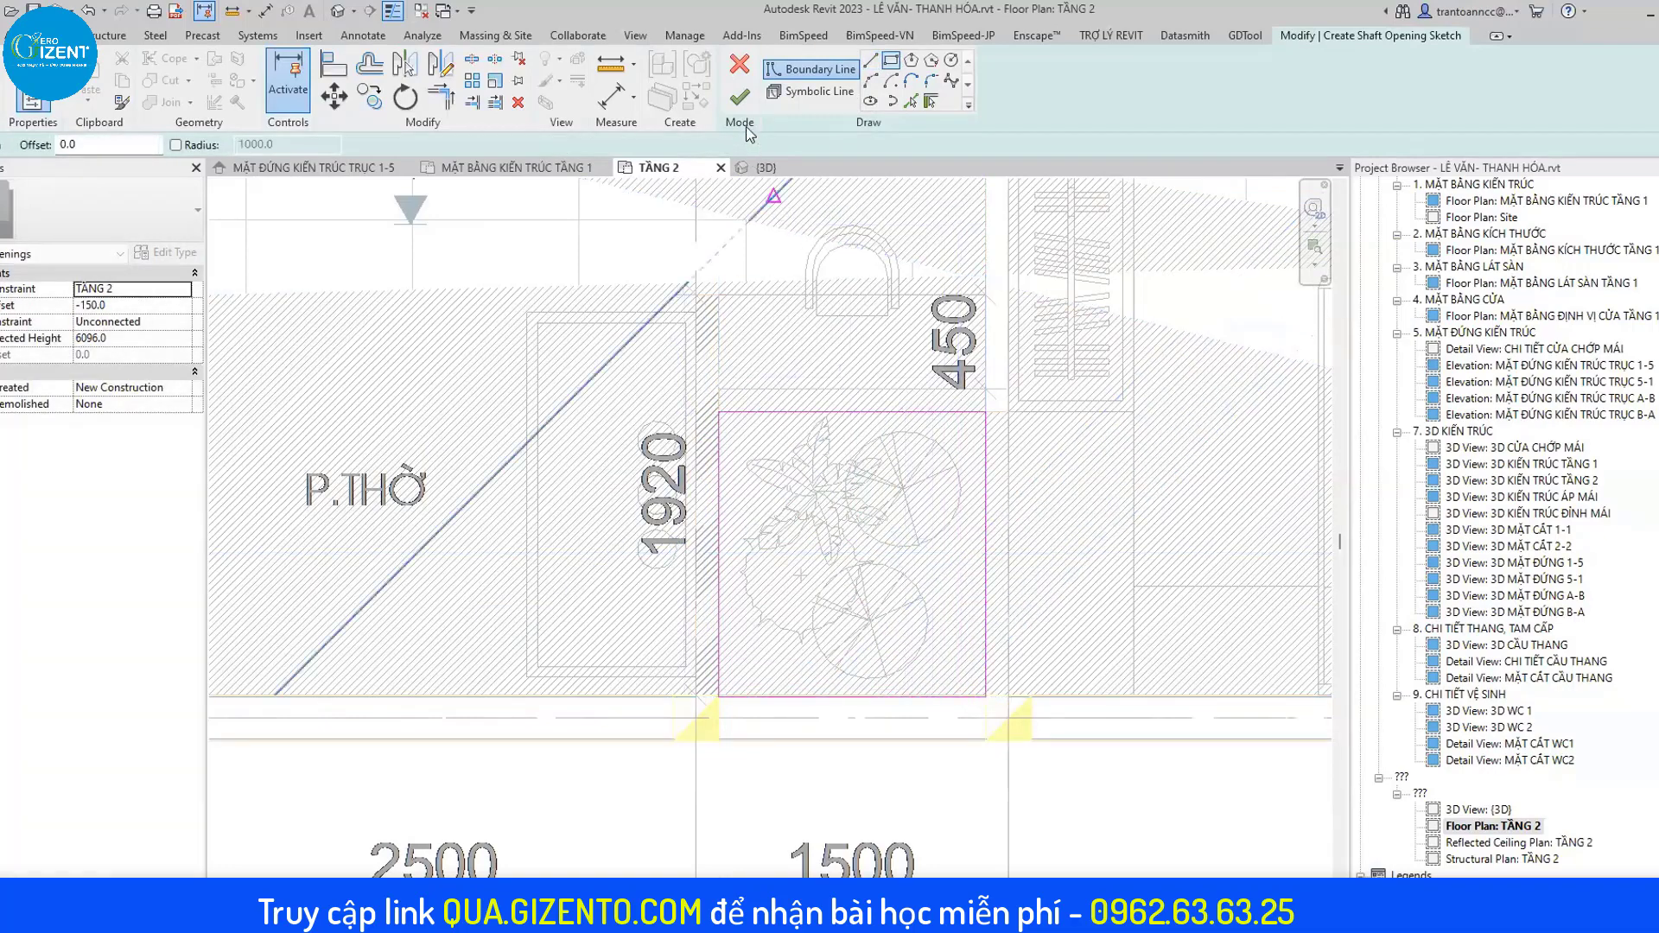
left_click(739, 97)
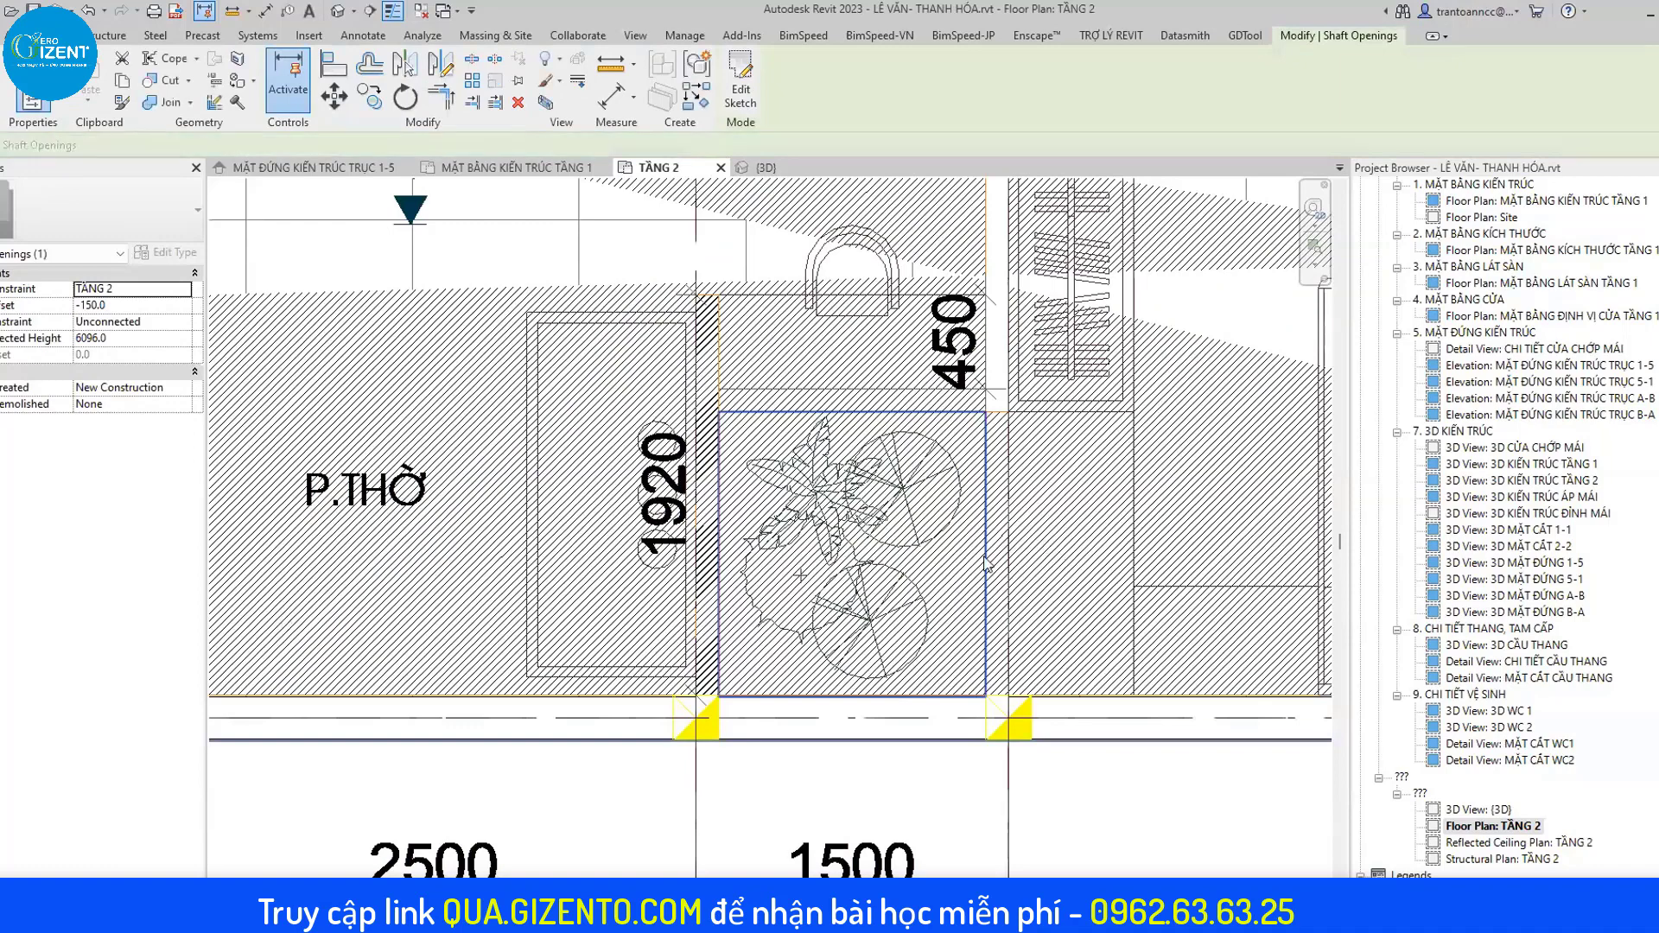
key("Escape")
scroll(926, 540, "down", 2)
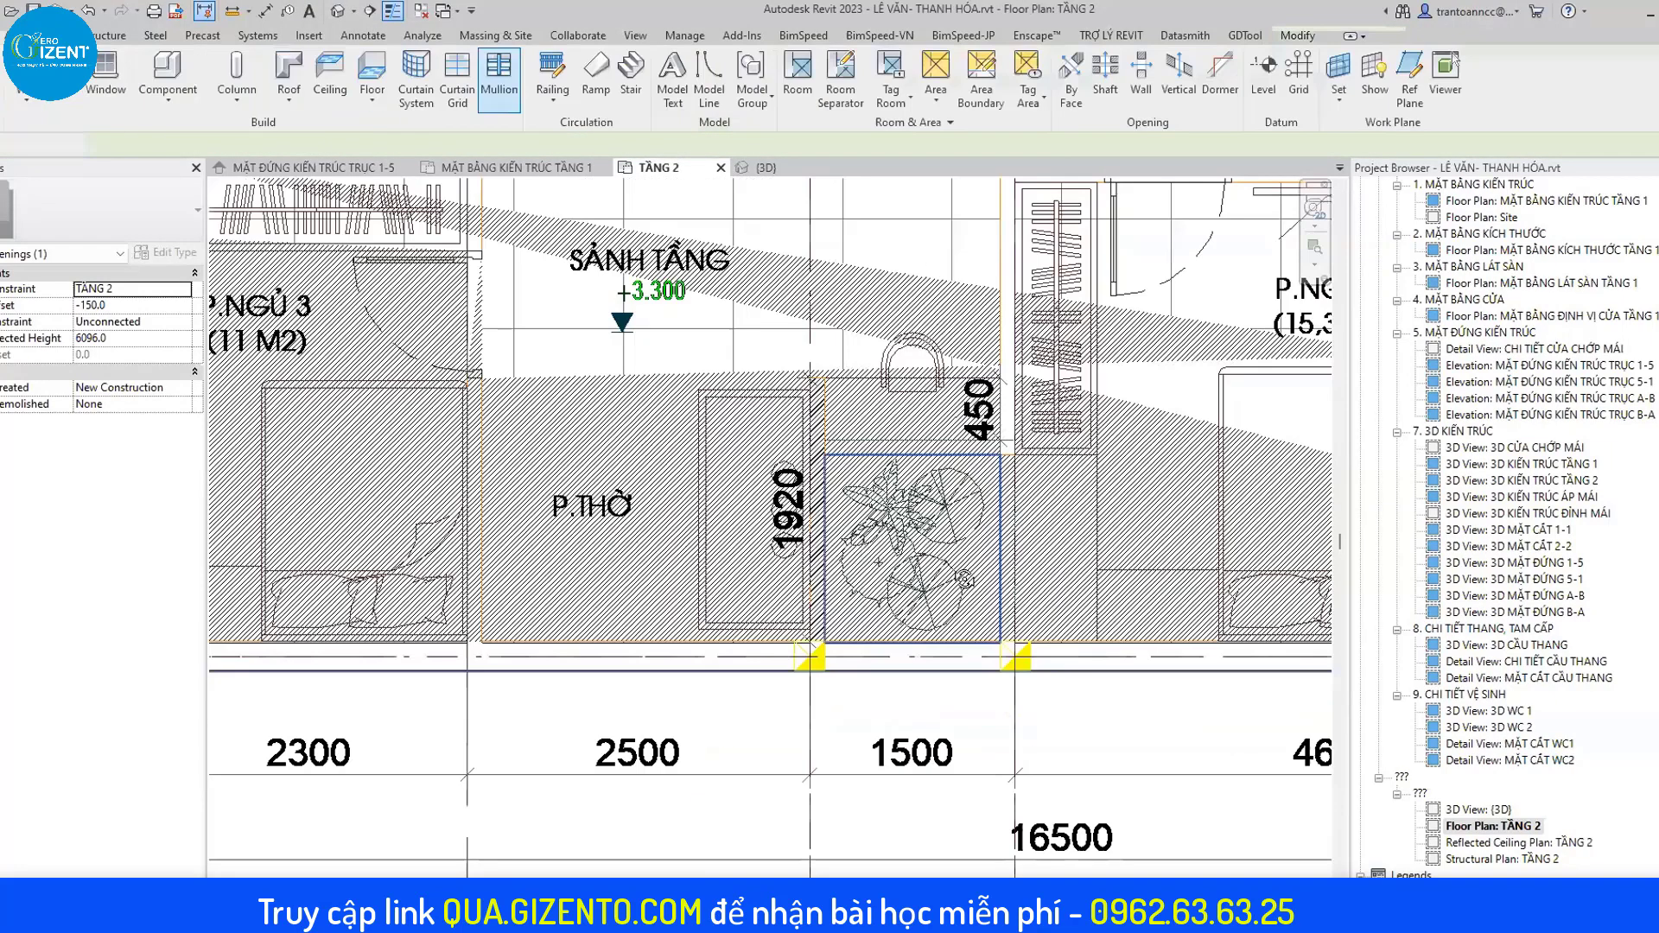
Orbit the {3D} view to inspect the walls, then return to TẦNG 2.
key("ctrl+Tab")
mouse_move(1172, 562)
middle_mouse_down("shift")
mouse_move(984, 437)
mouse_move(674, 170)
middle_mouse_up("shift")
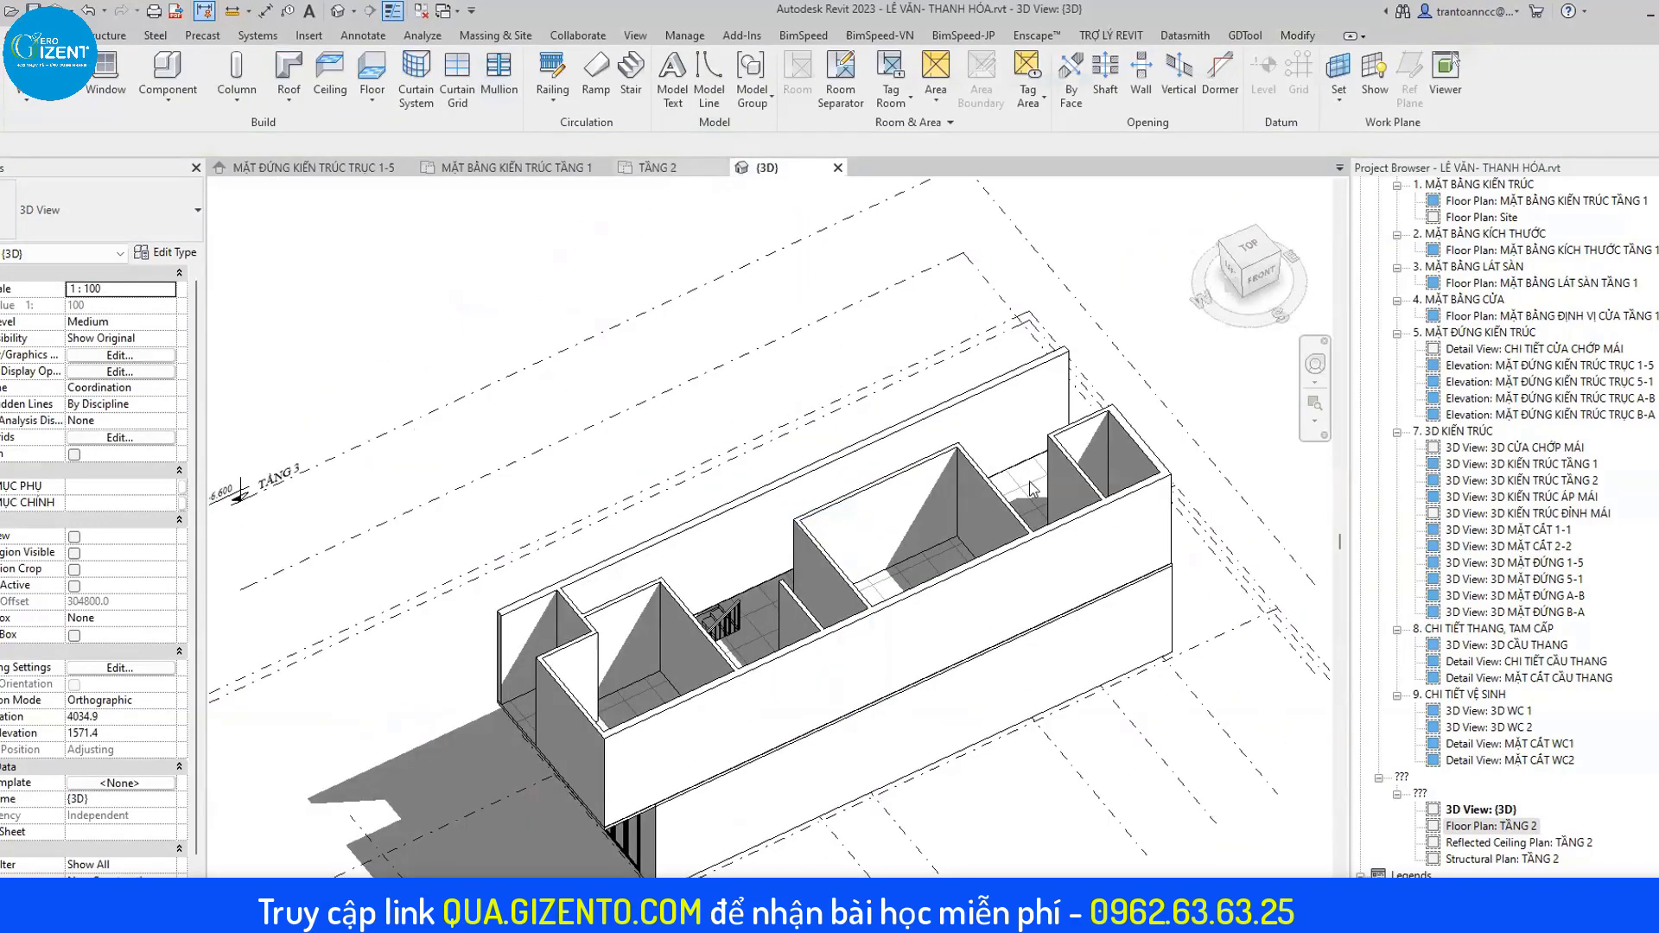
key("ctrl+shift+Tab")
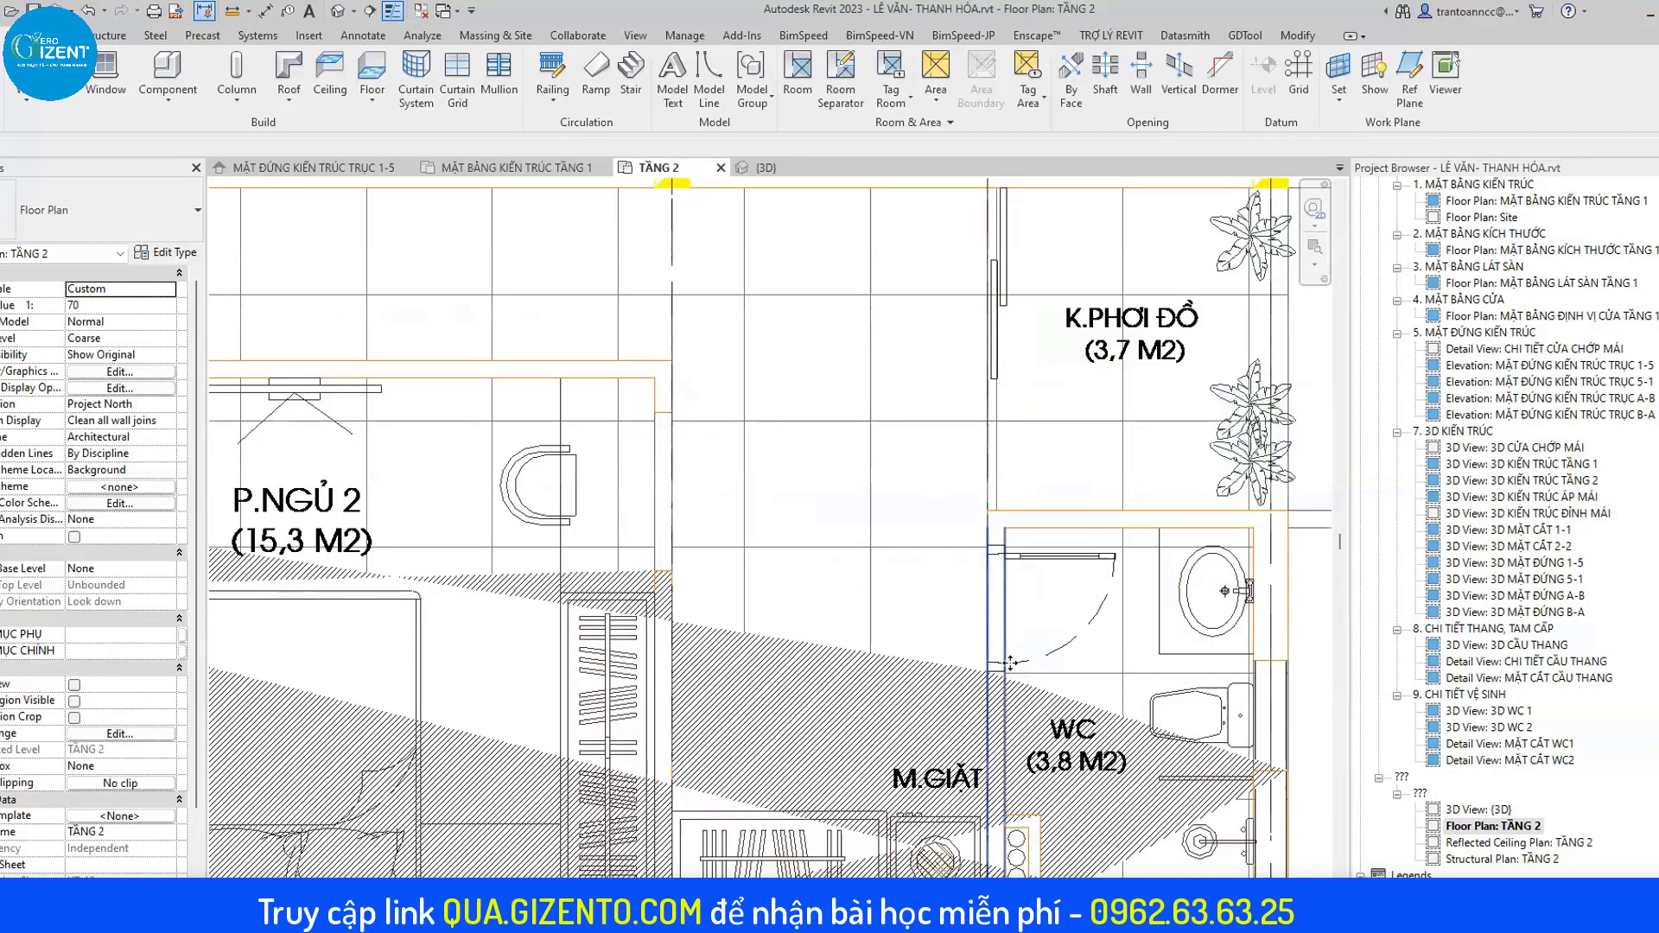
Check the grid 6 wall, pan to the plan's left part, and start the Door tool with DR.
scroll(1012, 702, "down", 3)
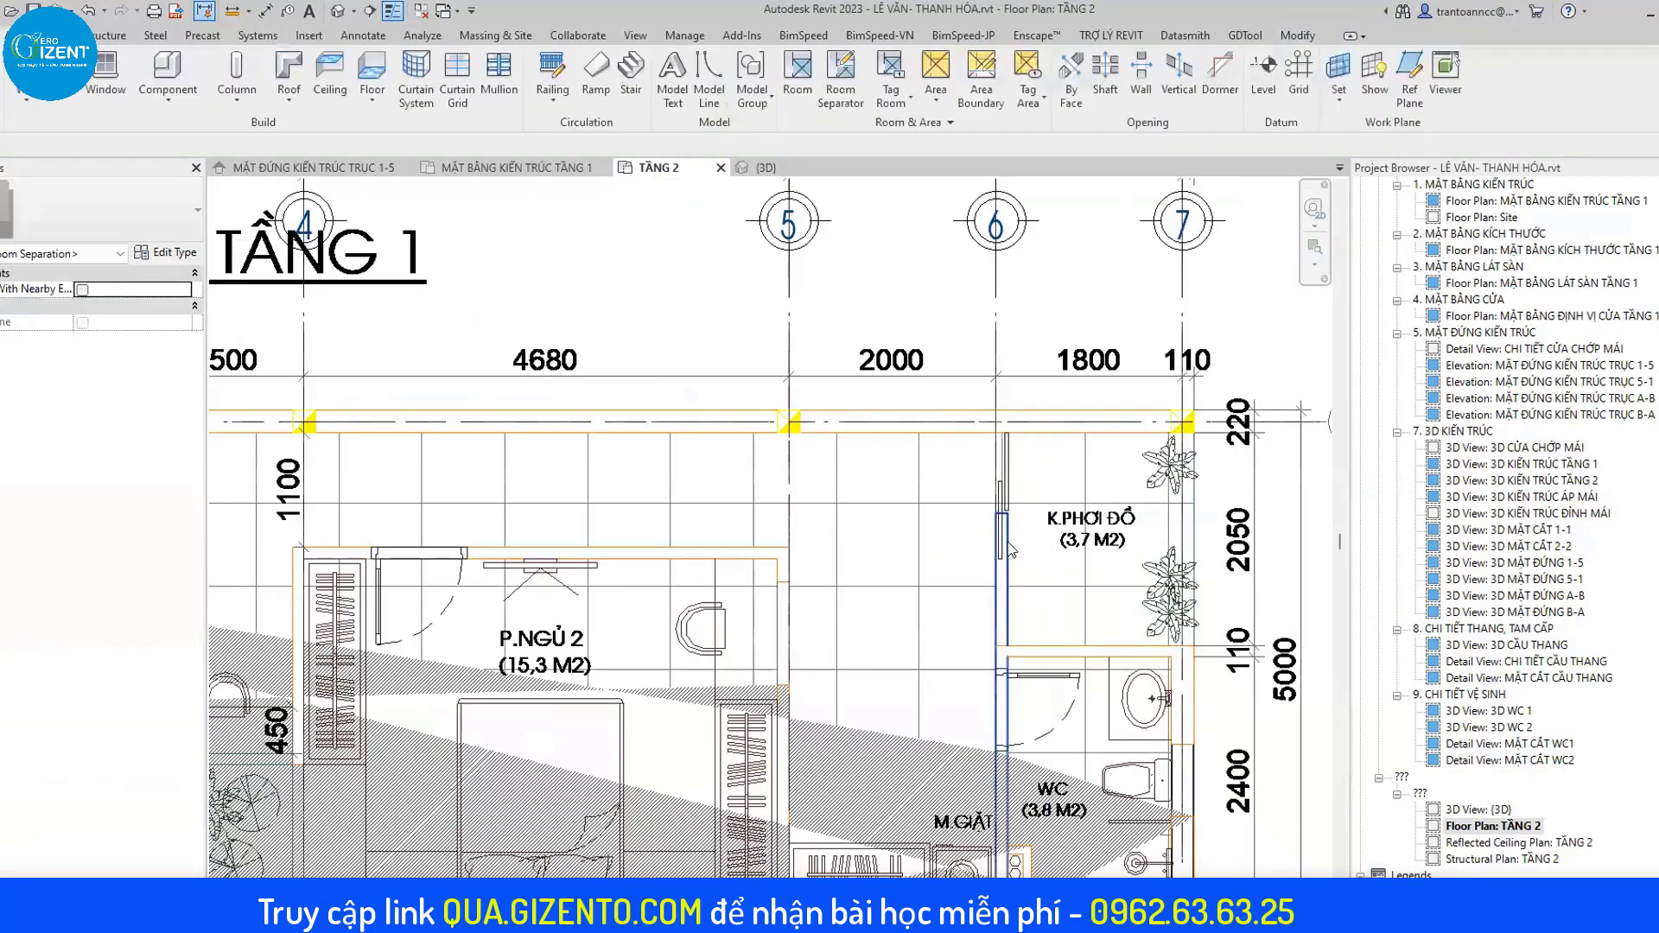
left_click(1003, 453)
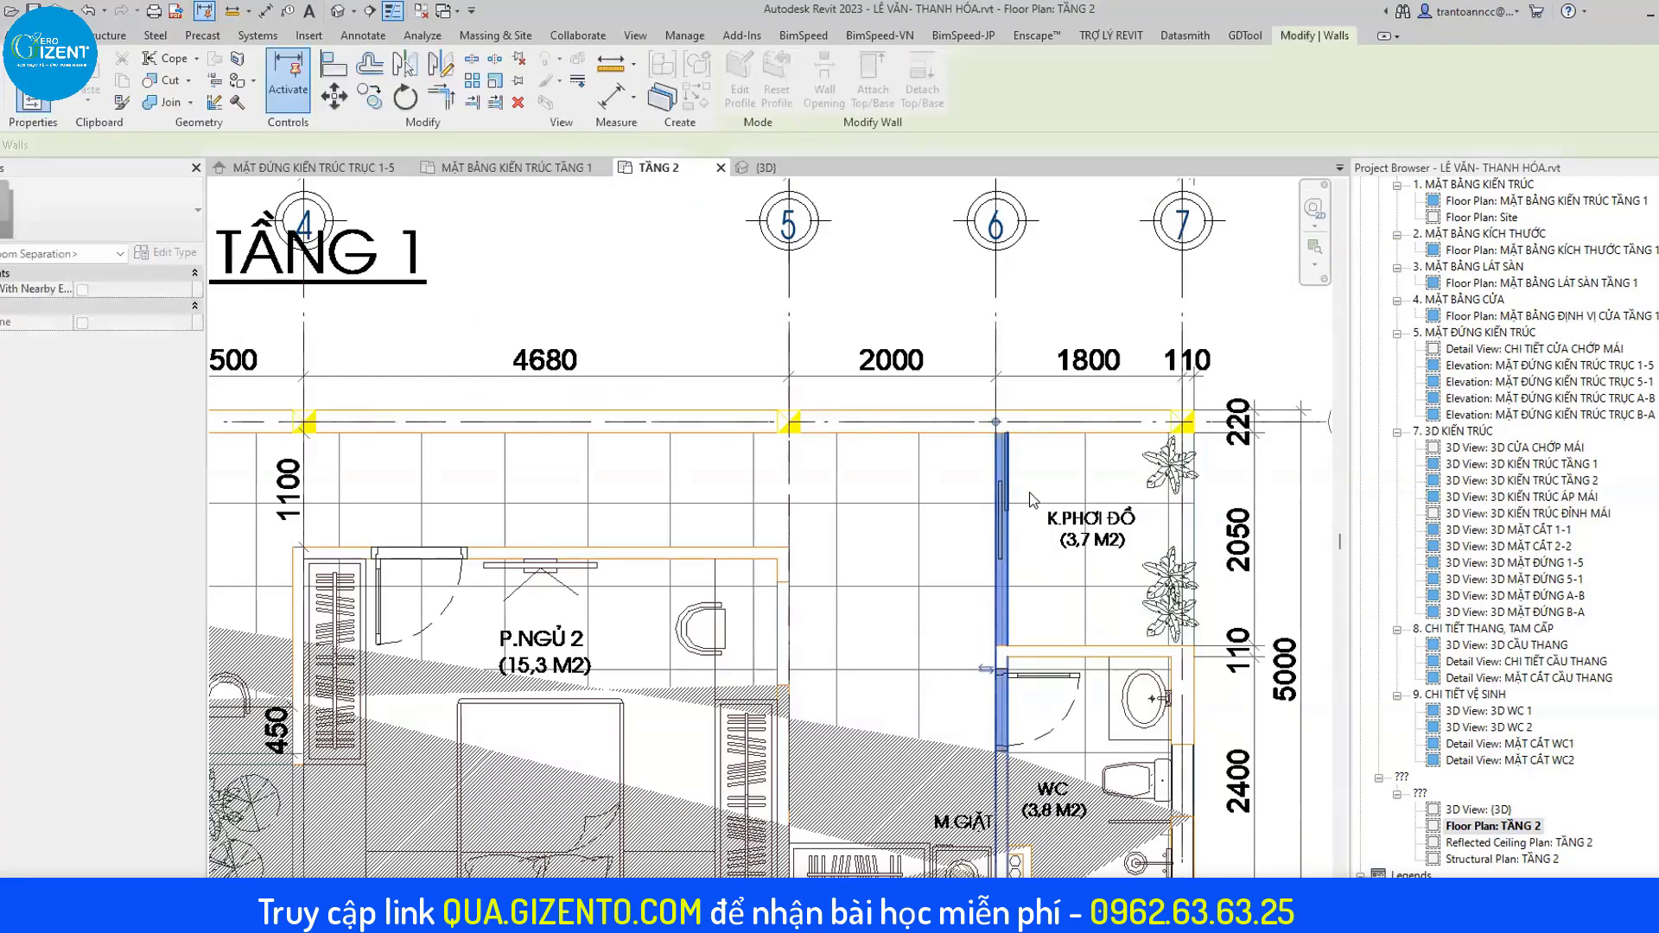
key("Escape")
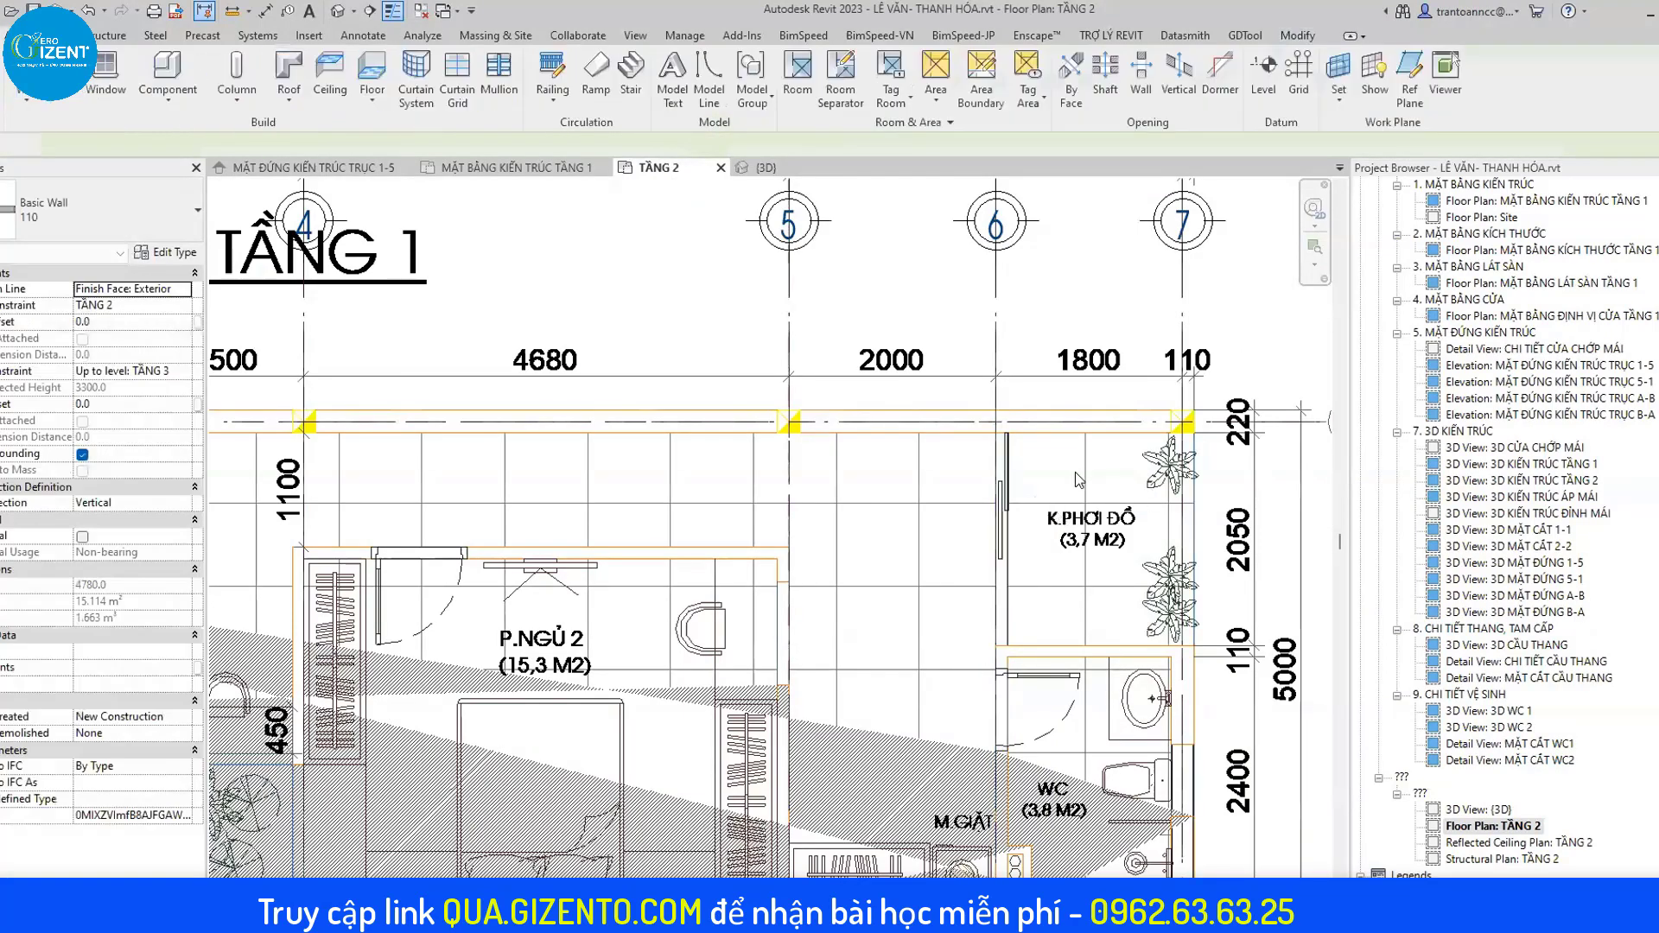
scroll(1128, 516, "down", 2)
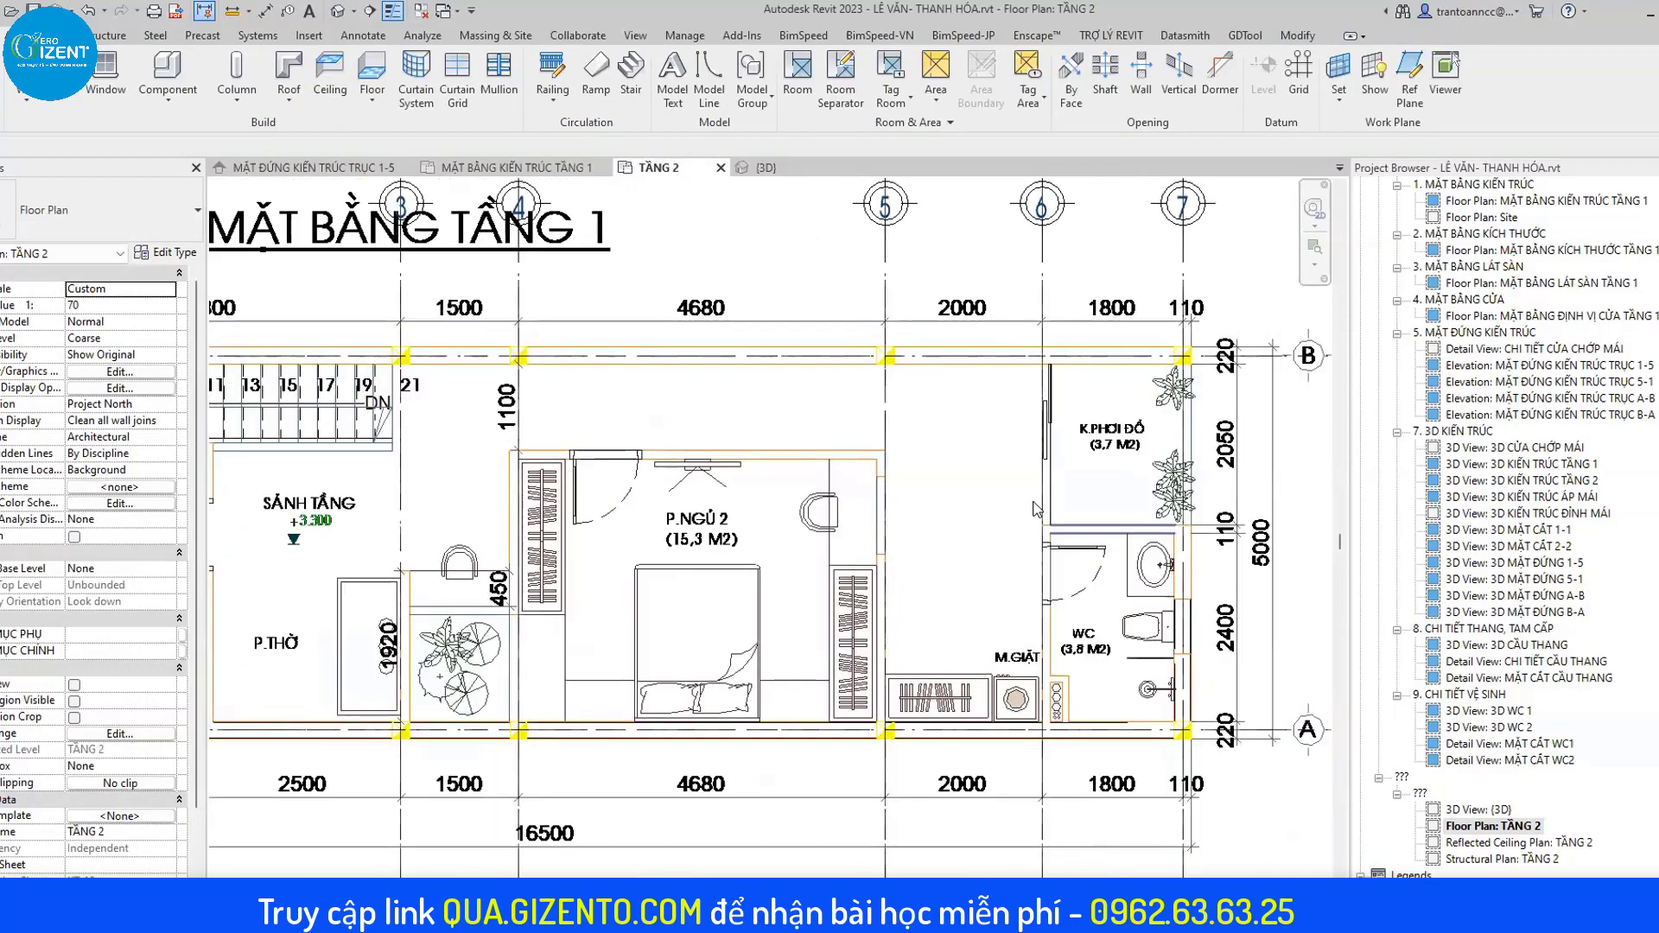
scroll(1036, 511, "up", 1)
middle_click_drag(500, 302, 686, 270)
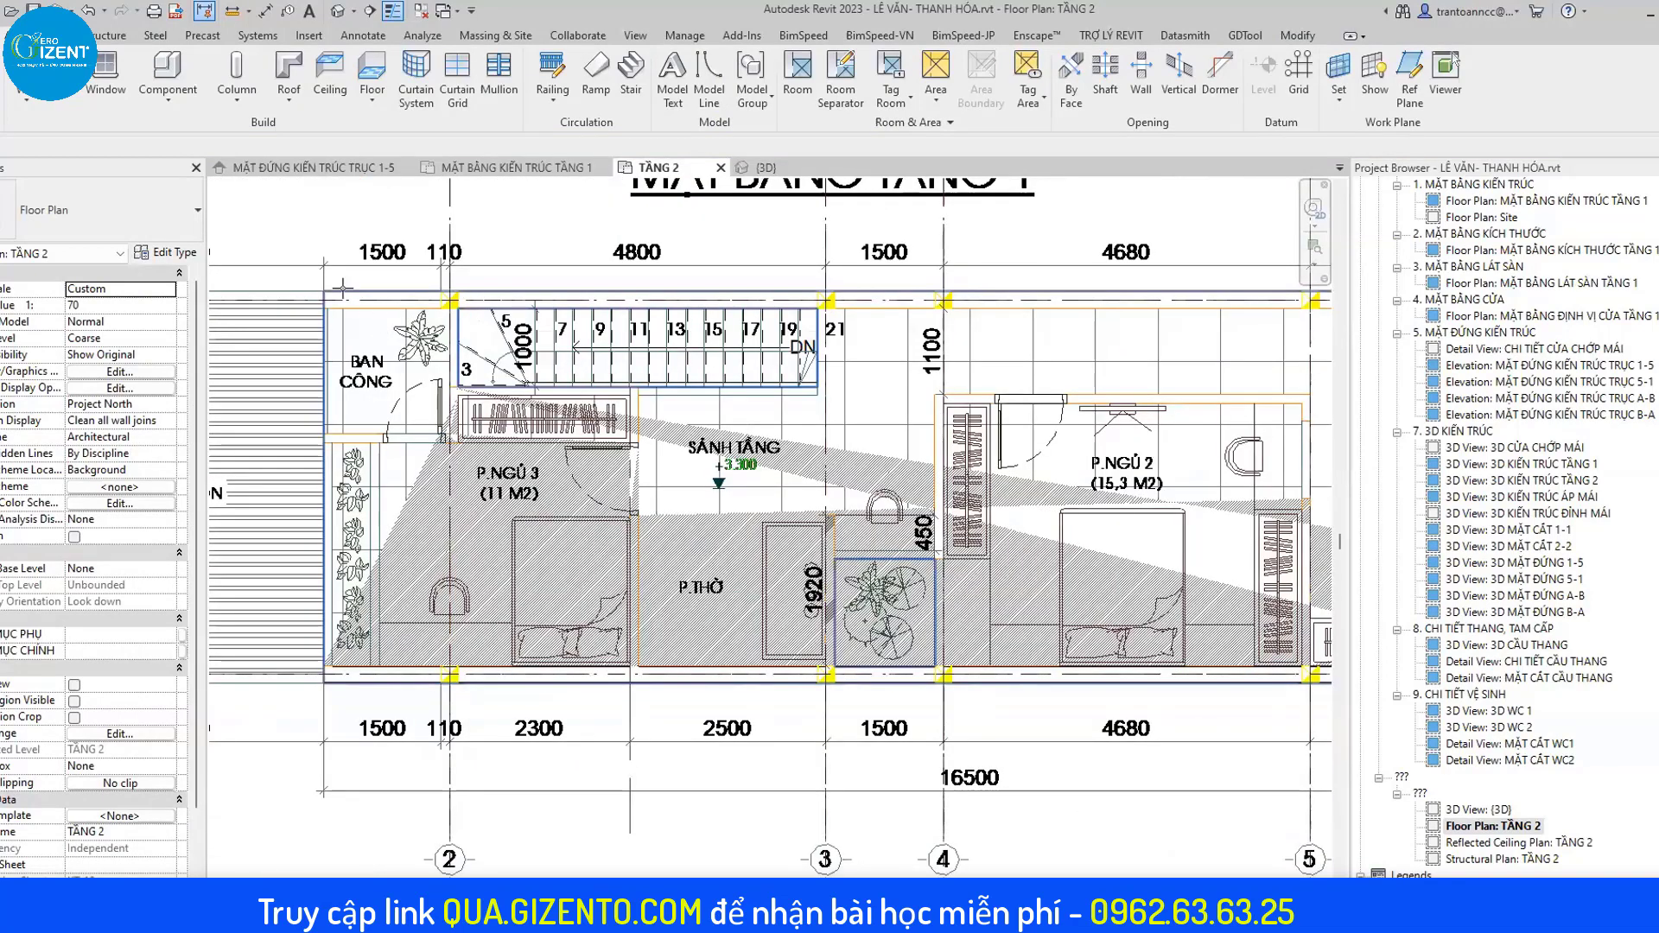
key("d")
key("r")
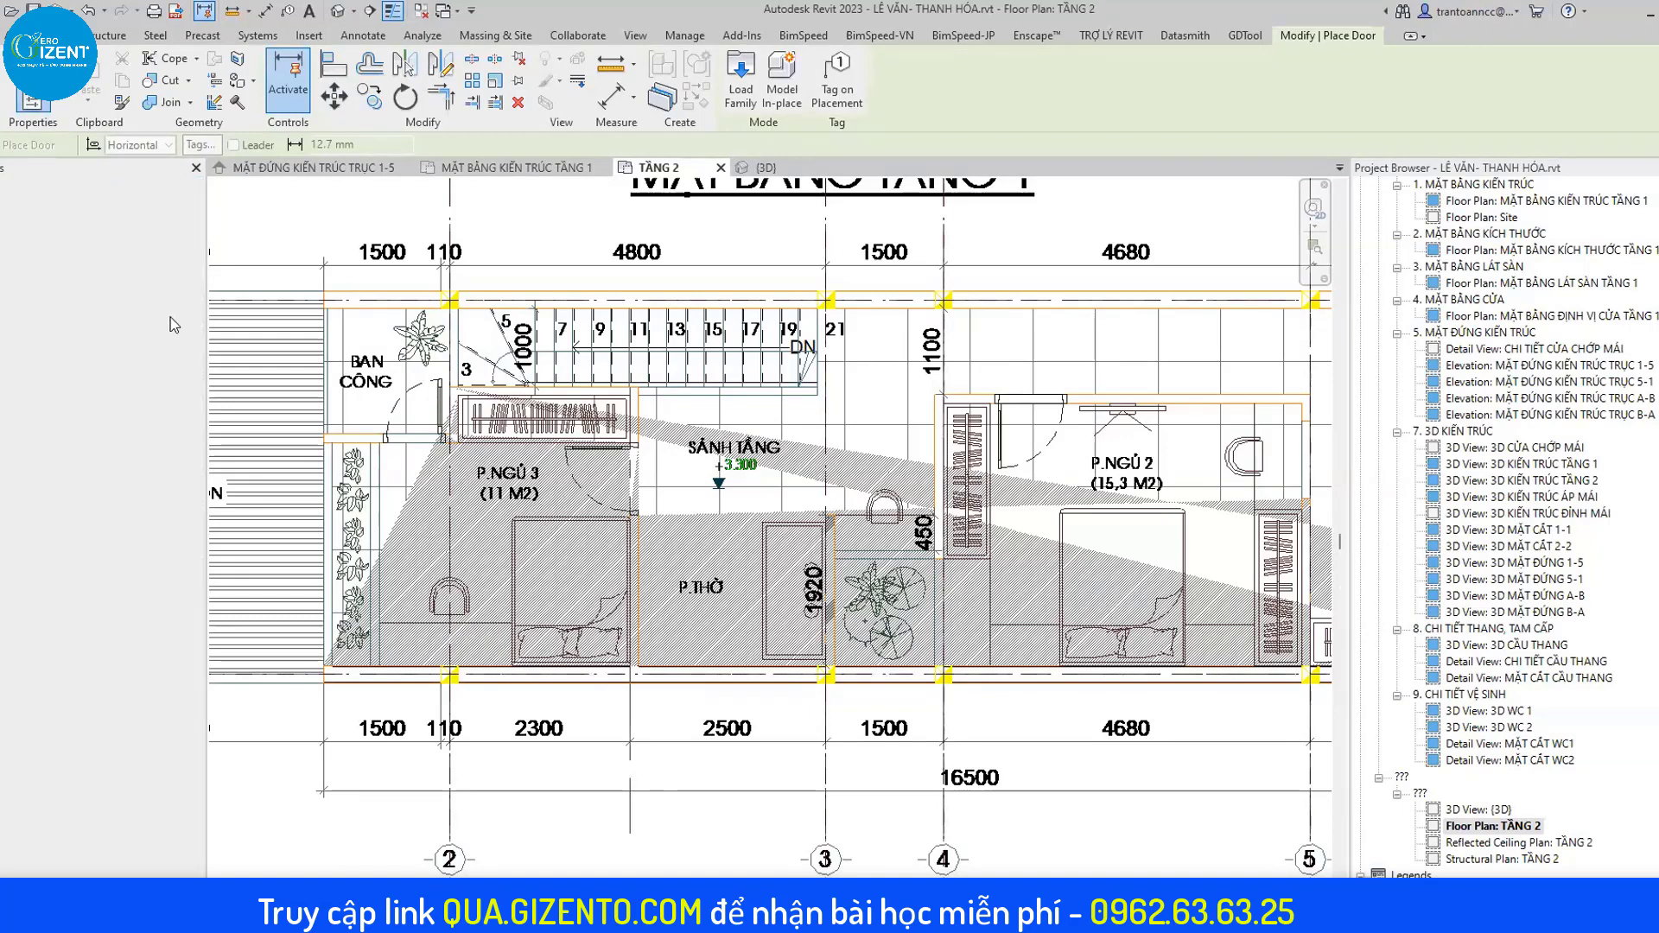
left_click(158, 233)
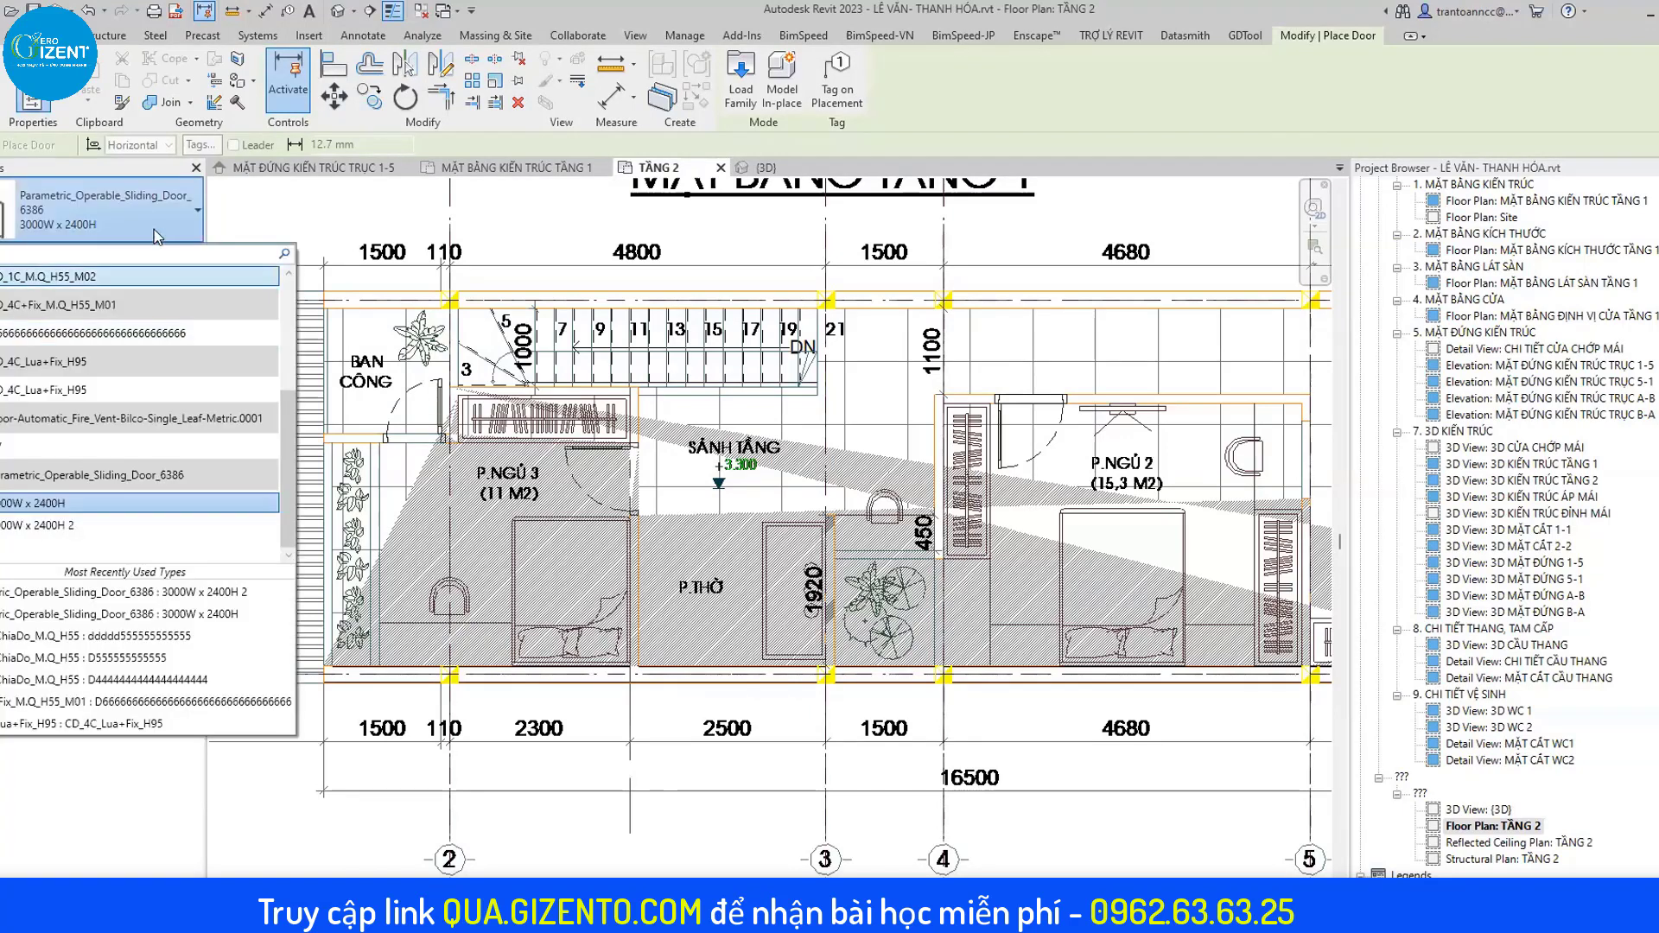
left_click(363, 220)
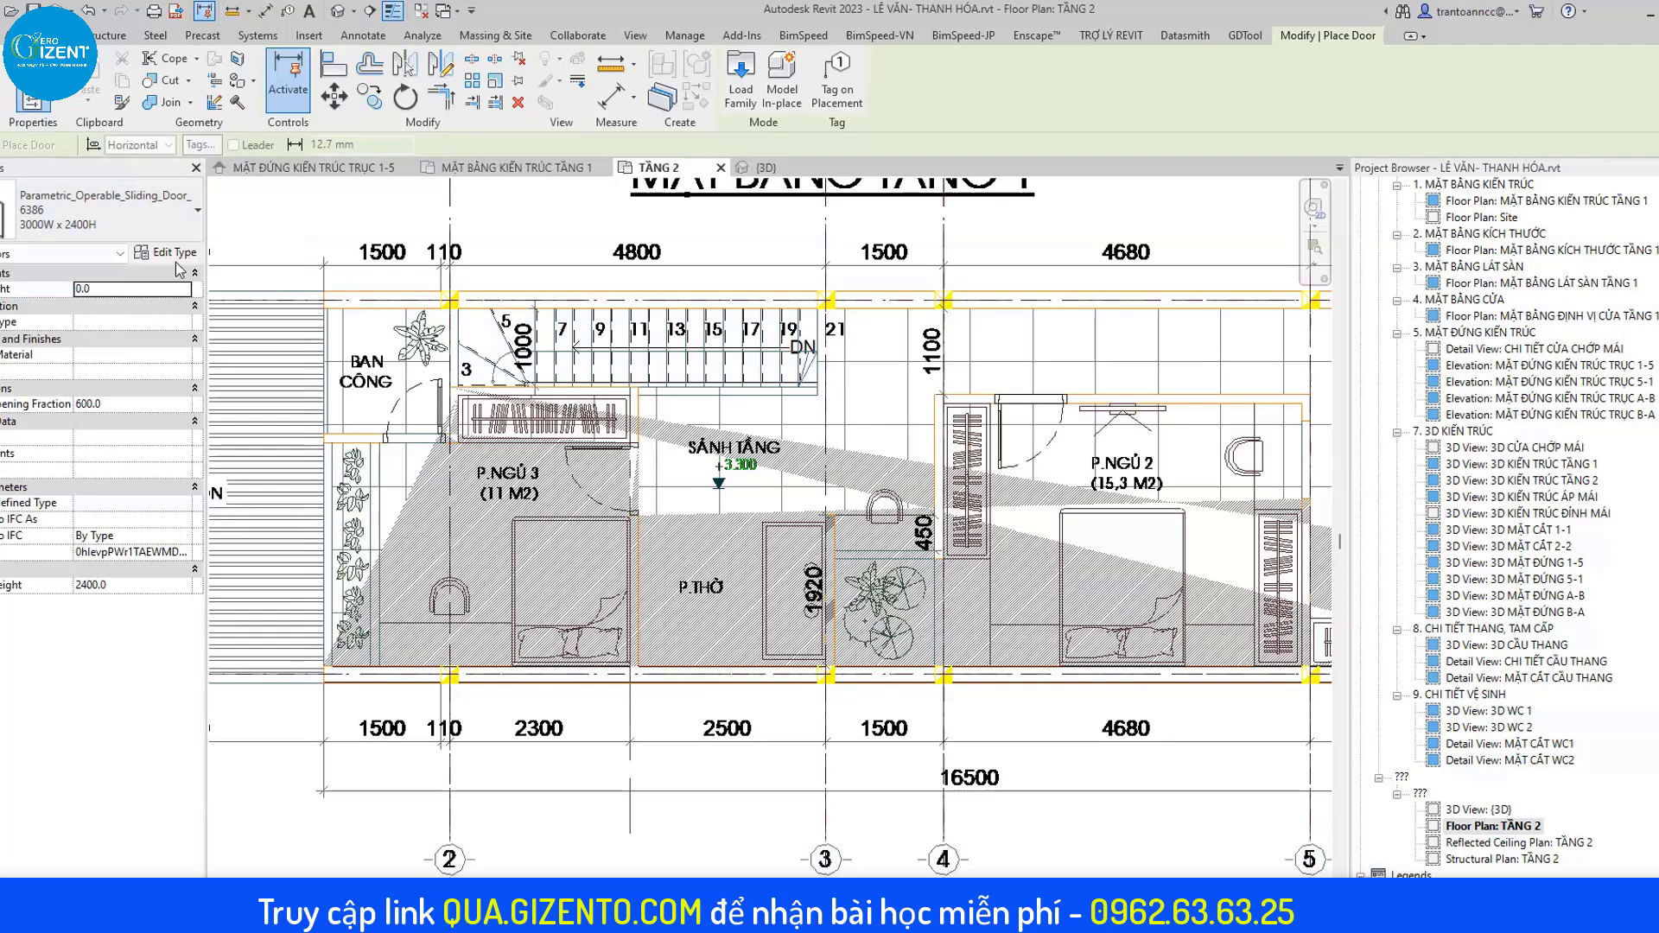
left_click(112, 209)
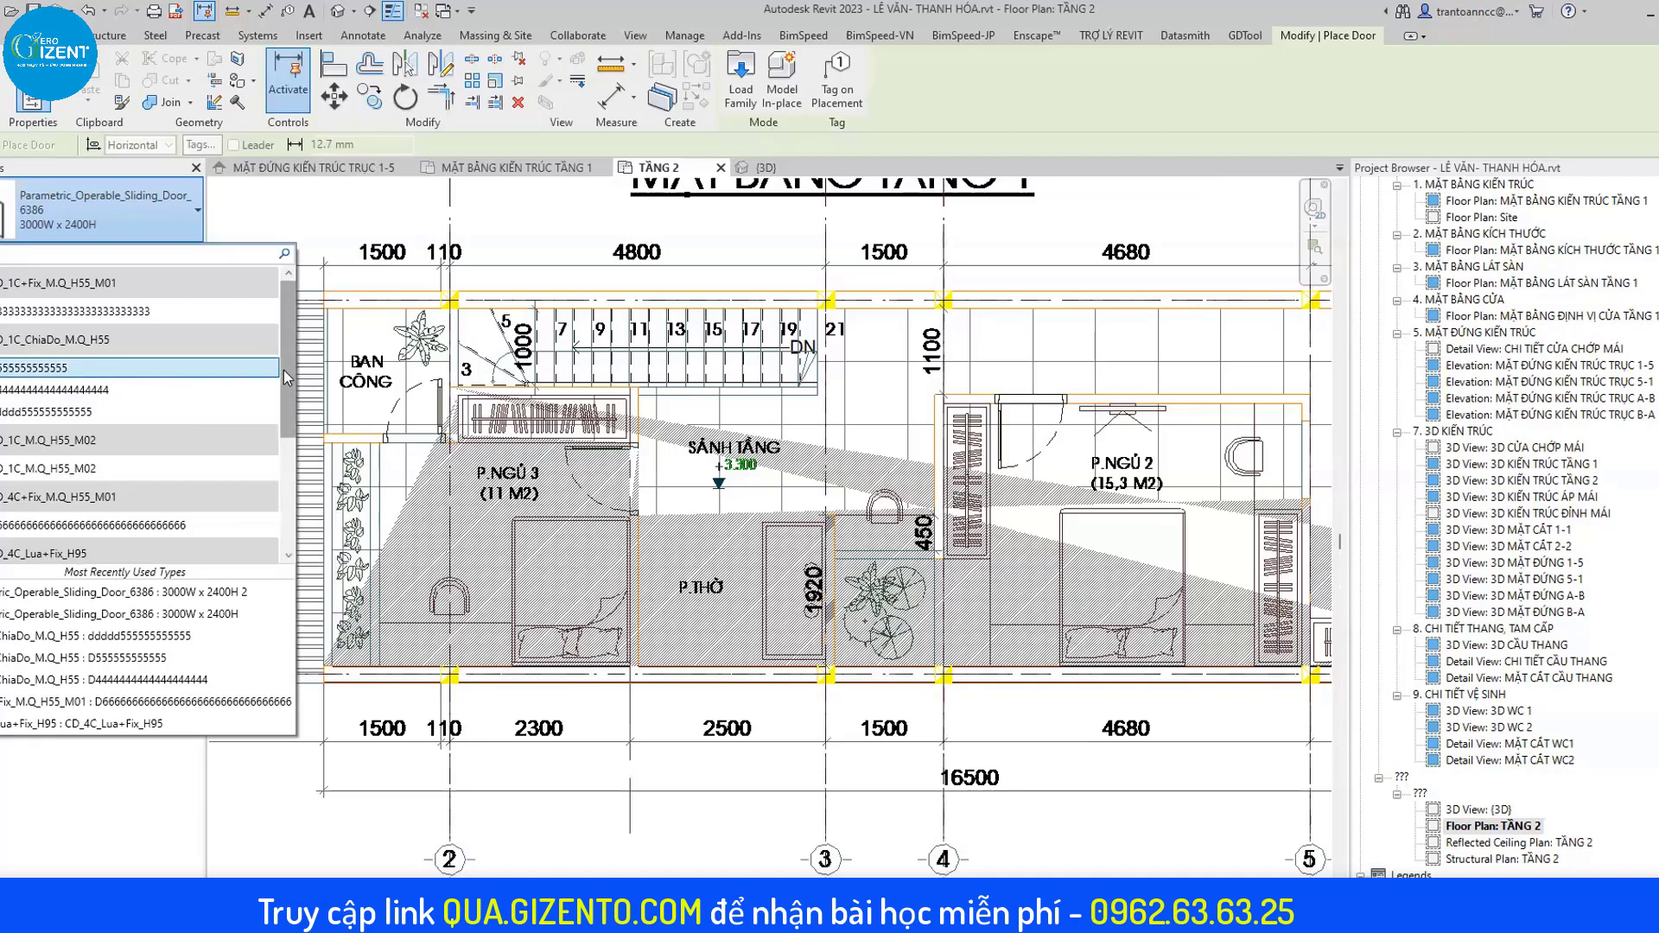
mouse_move(284, 370)
left_mouse_down()
mouse_move(285, 454)
mouse_move(291, 368)
left_mouse_up()
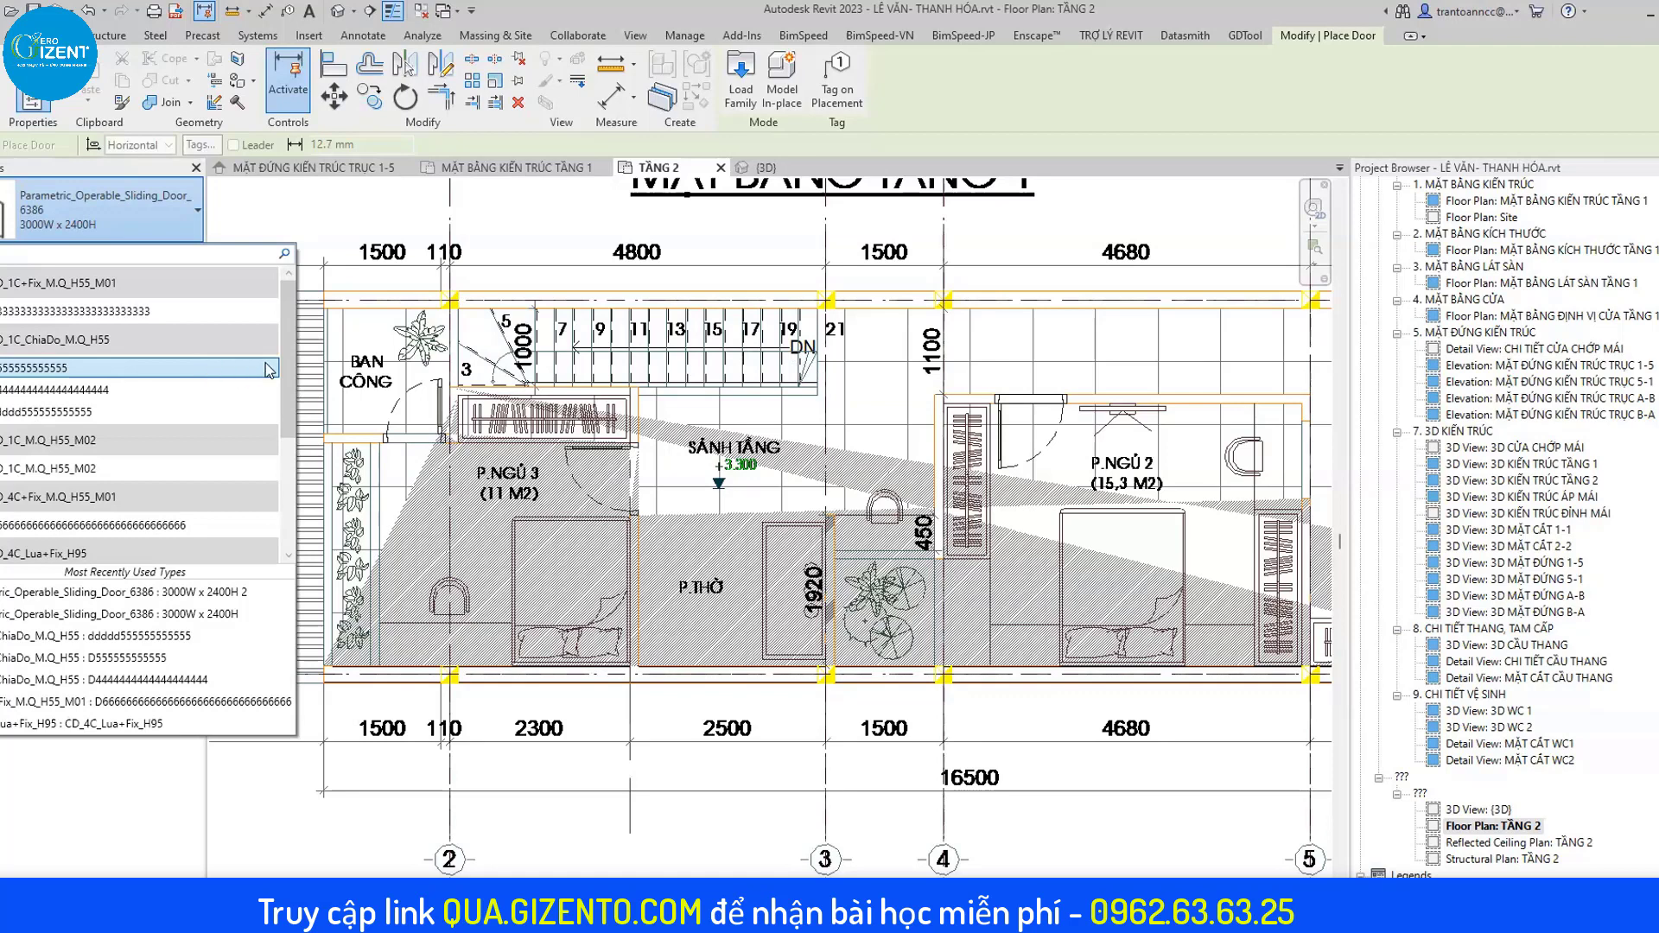
scroll(289, 377, "down", 1)
scroll(288, 377, "up", 1)
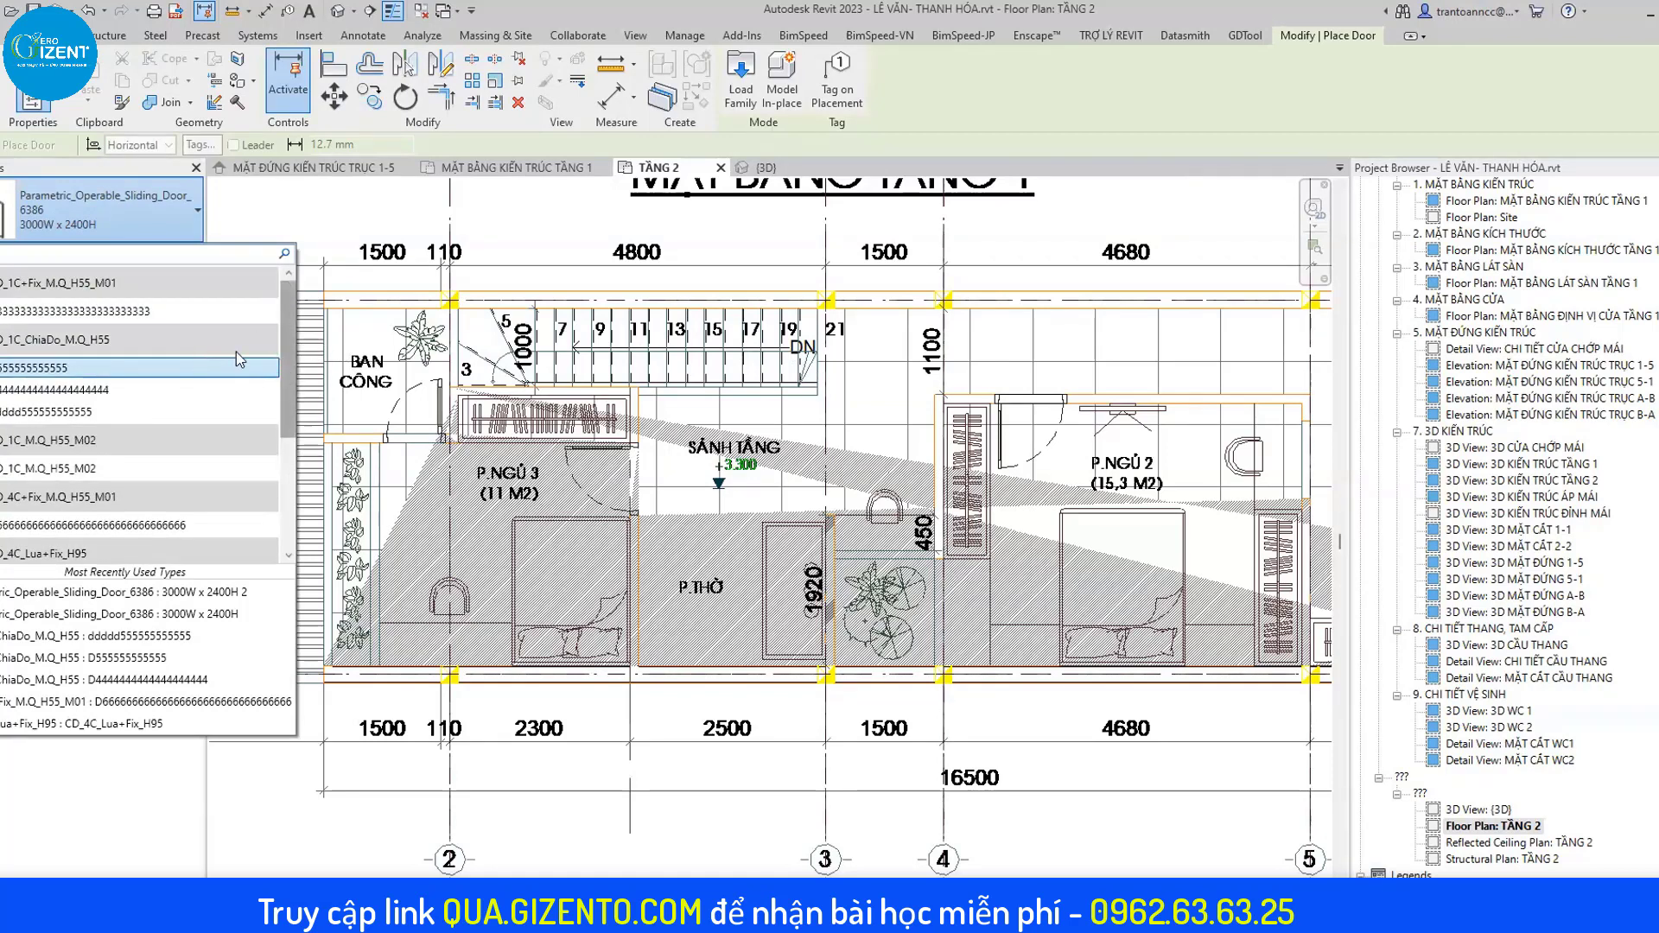
left_click_drag(288, 307, 288, 325)
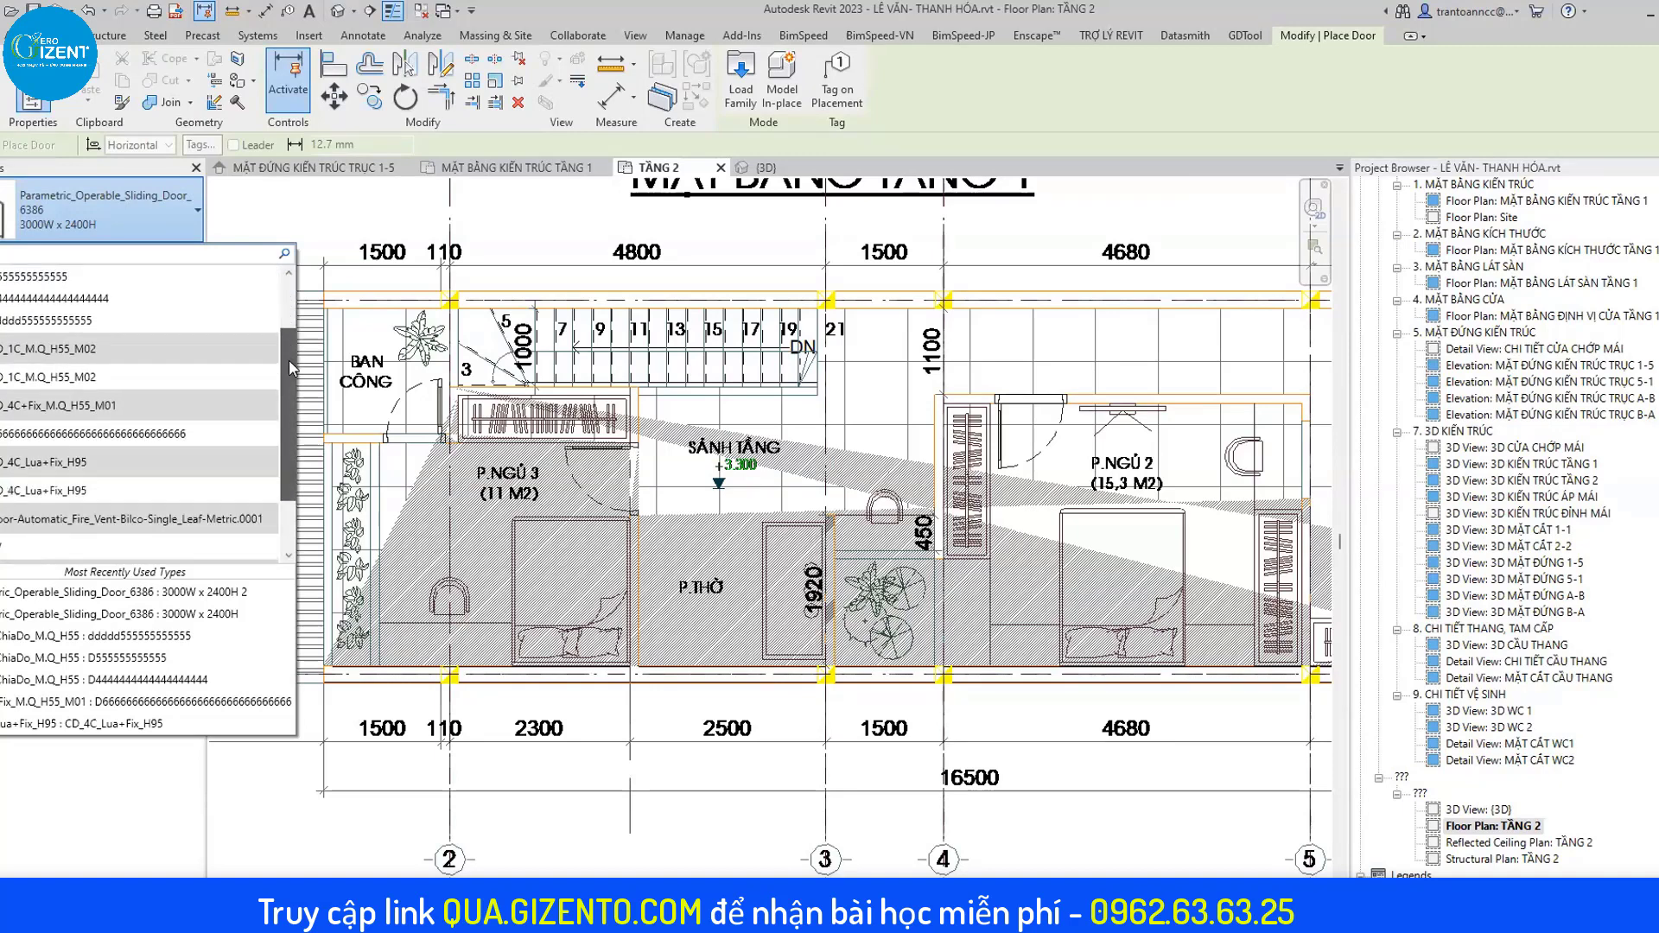
scroll(83, 382, "up", 1)
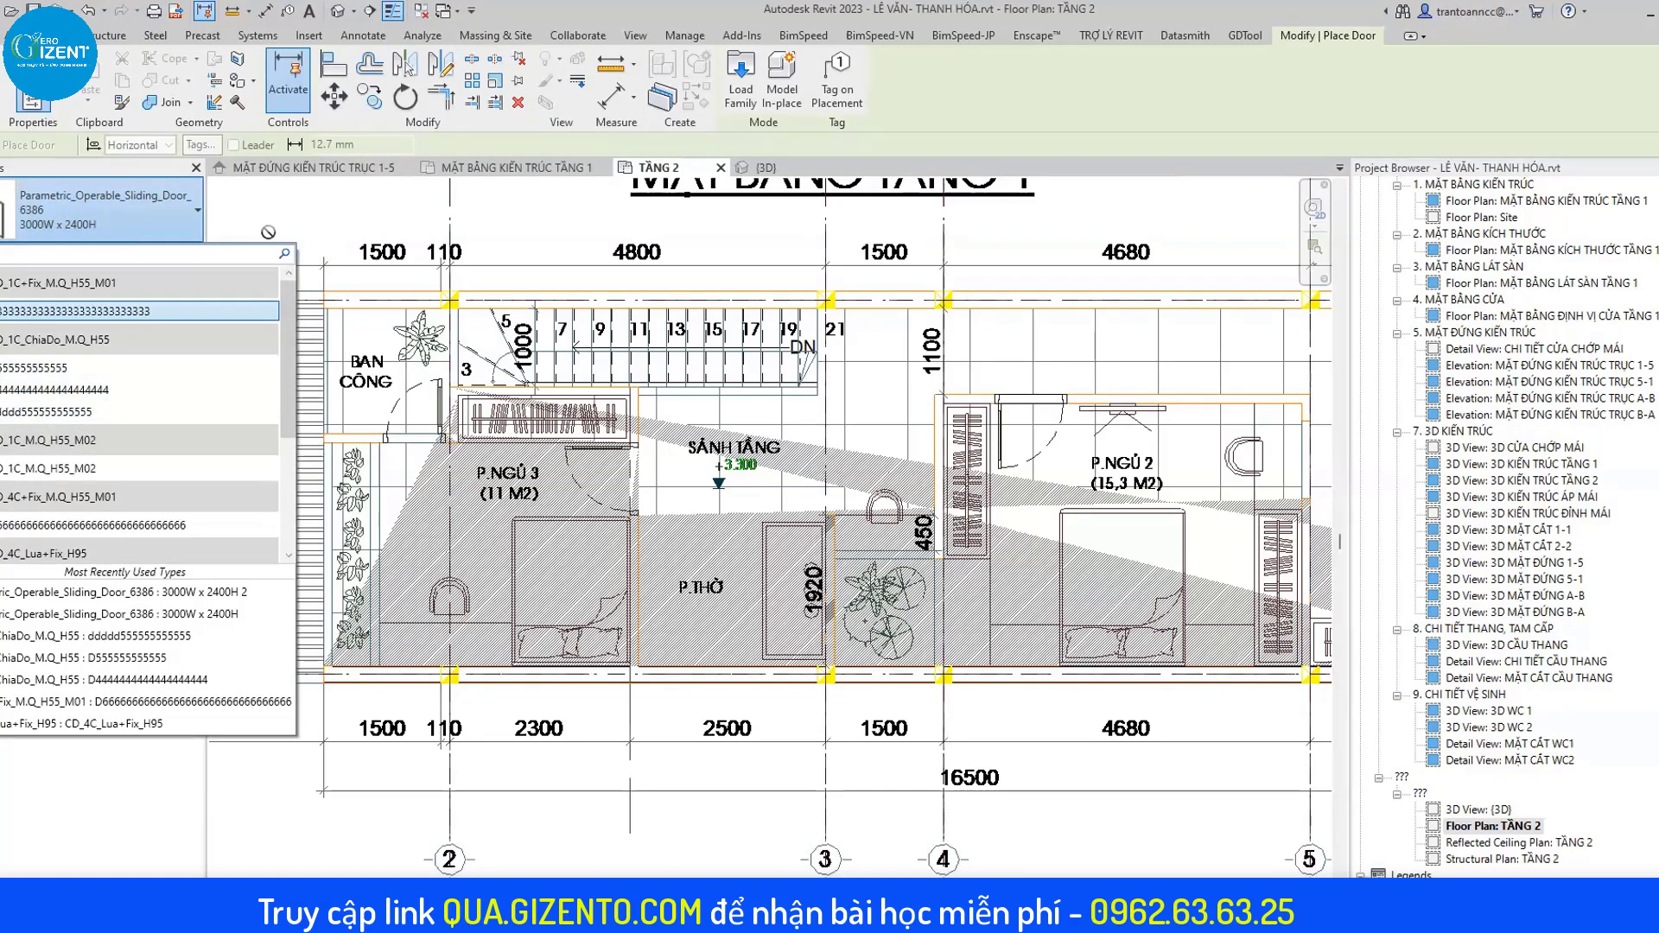
mouse_move(130, 389)
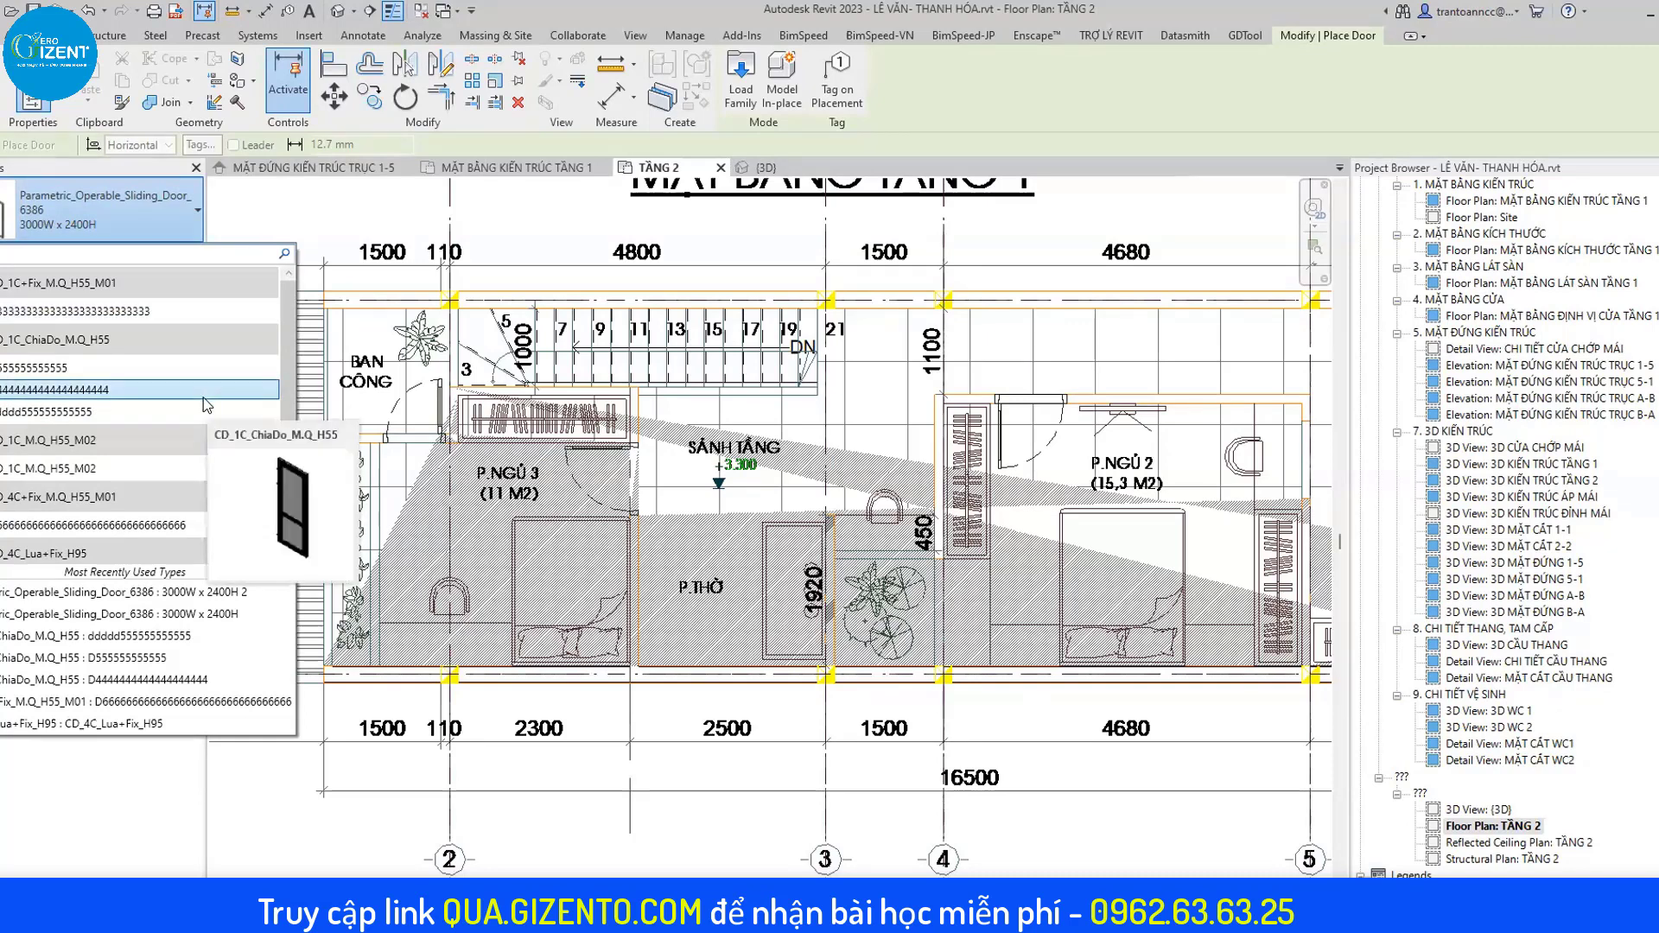
scroll(287, 336, "down", 2)
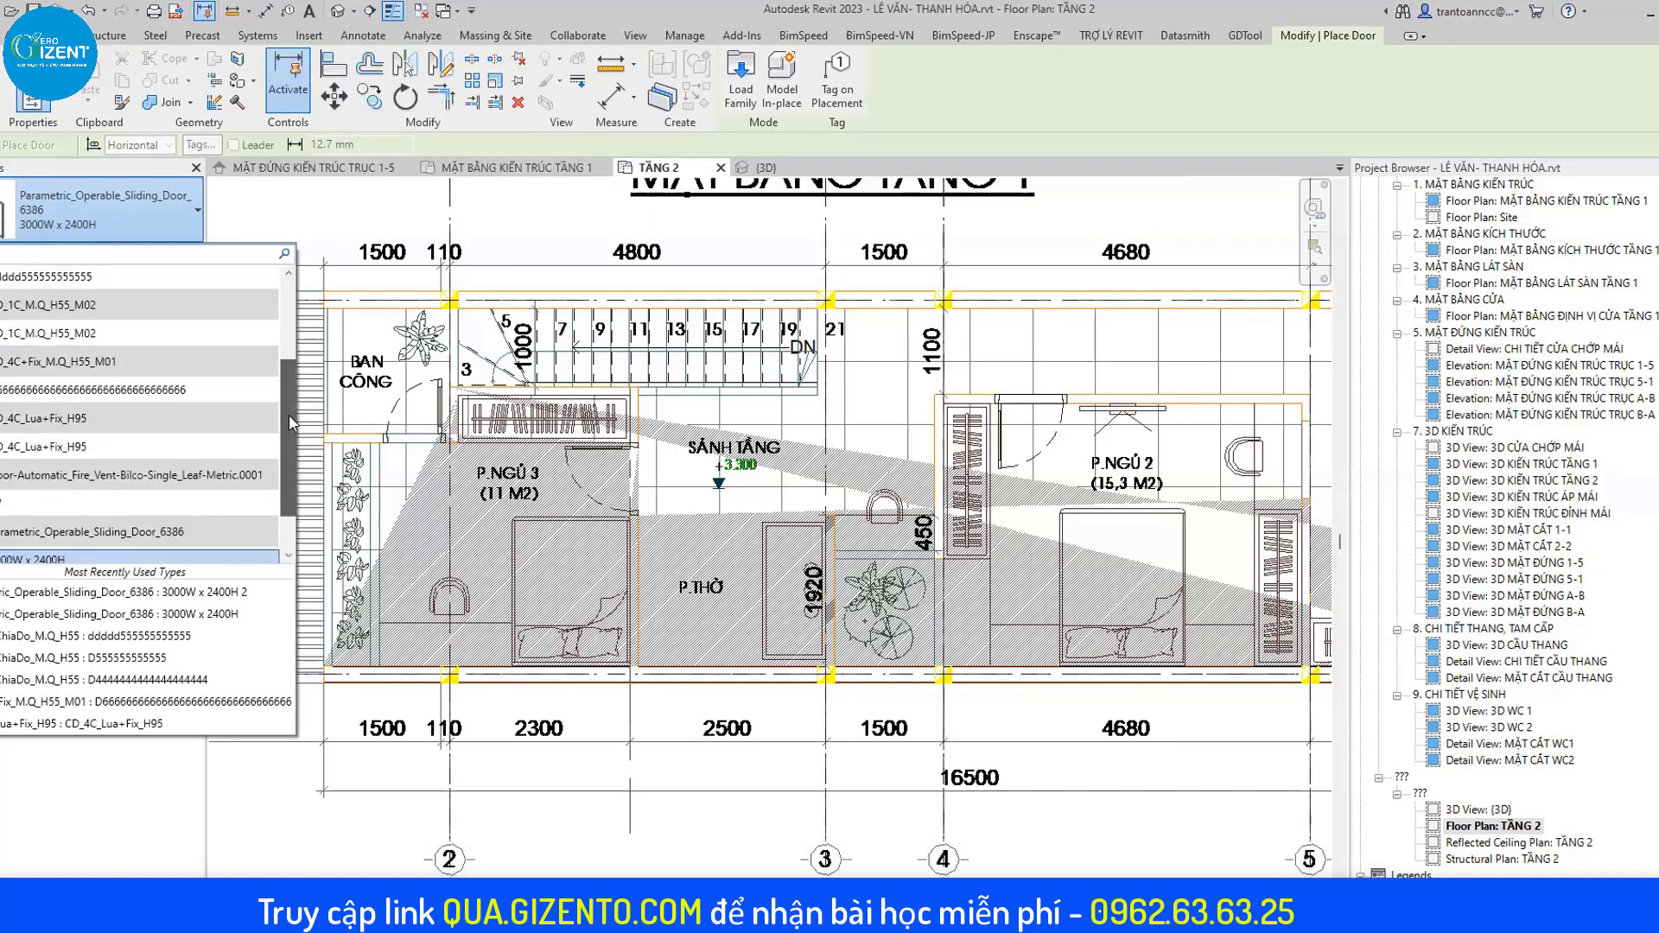
scroll(286, 336, "up", 2)
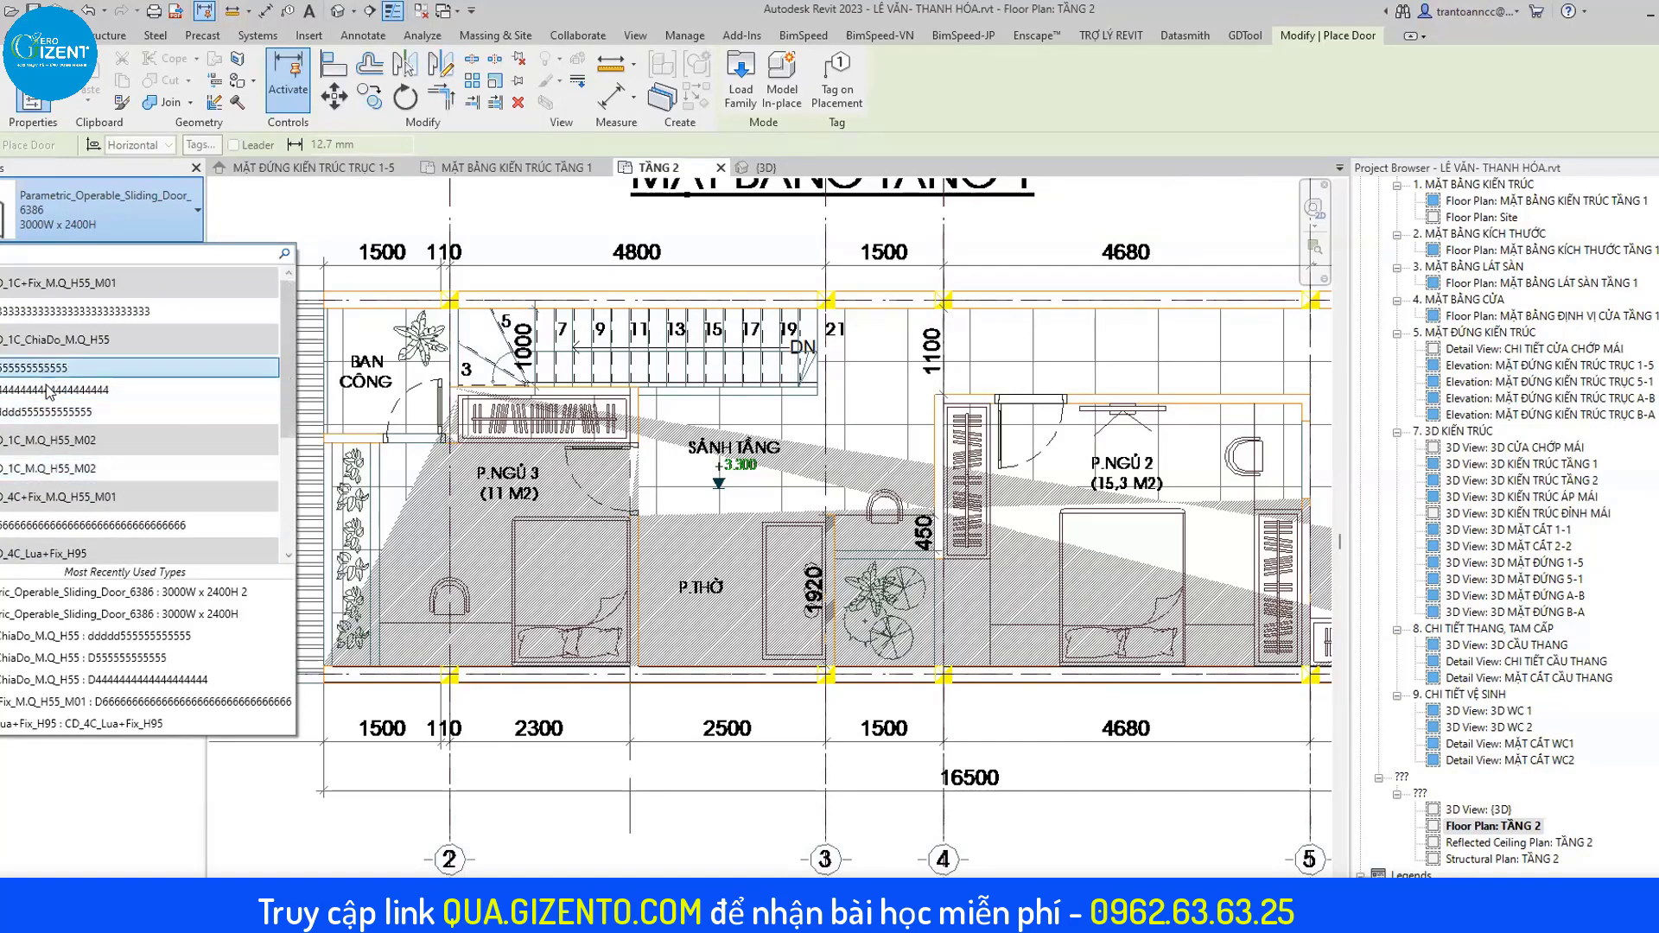
scroll(1141, 403, "up", 5)
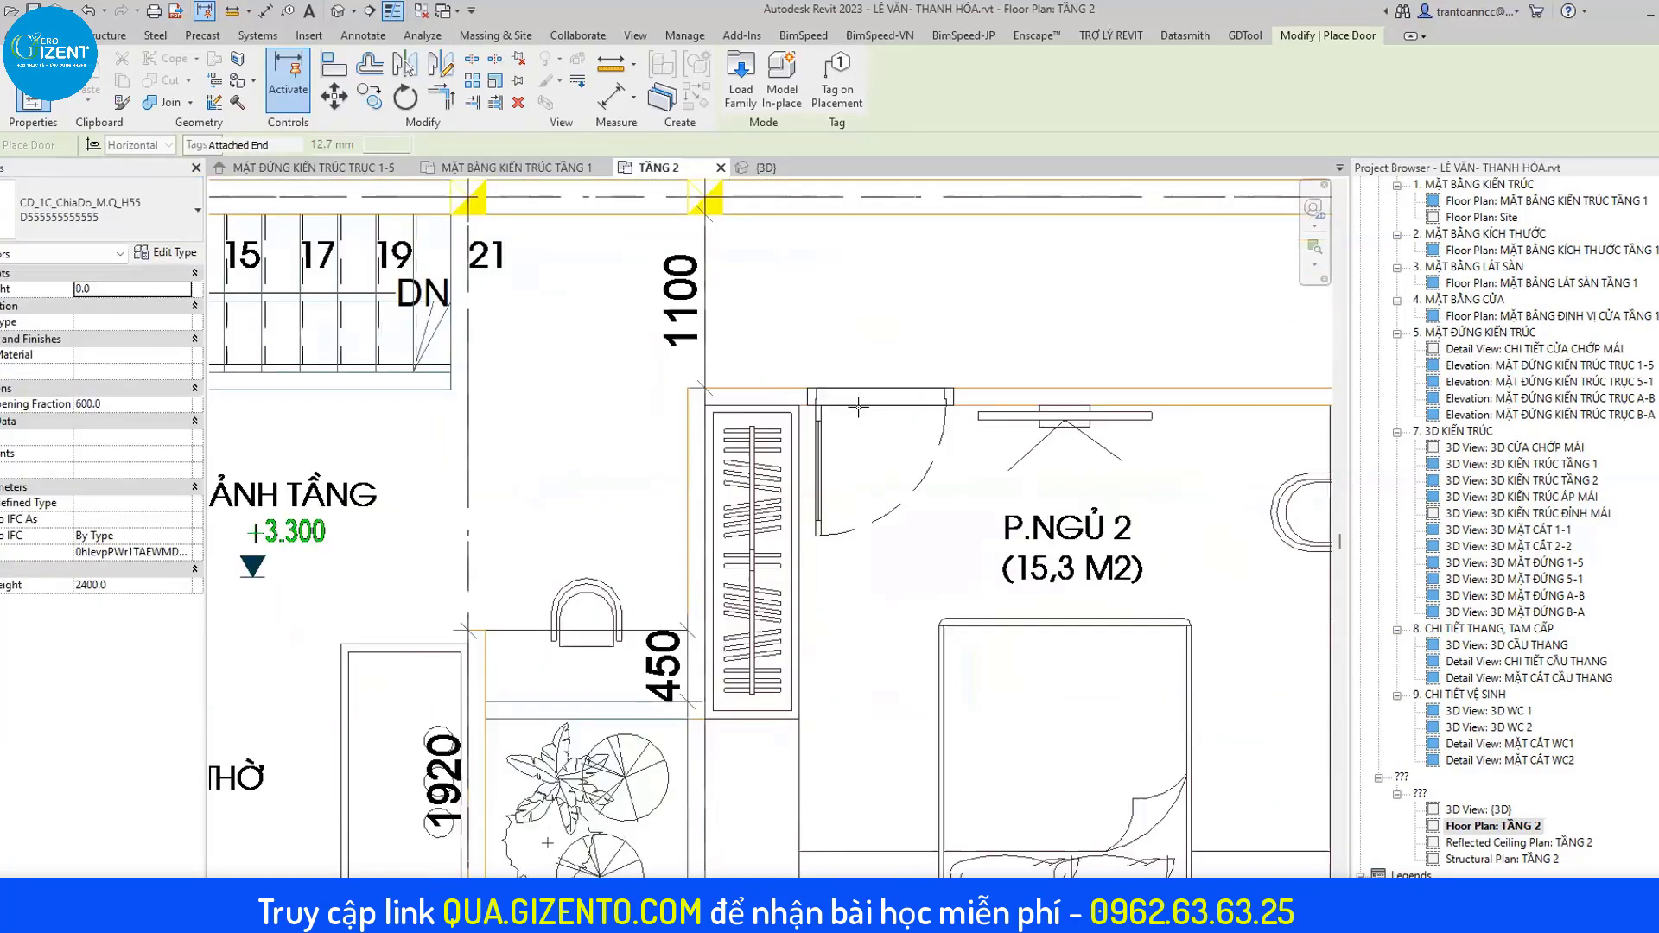
scroll(882, 406, "down", 3)
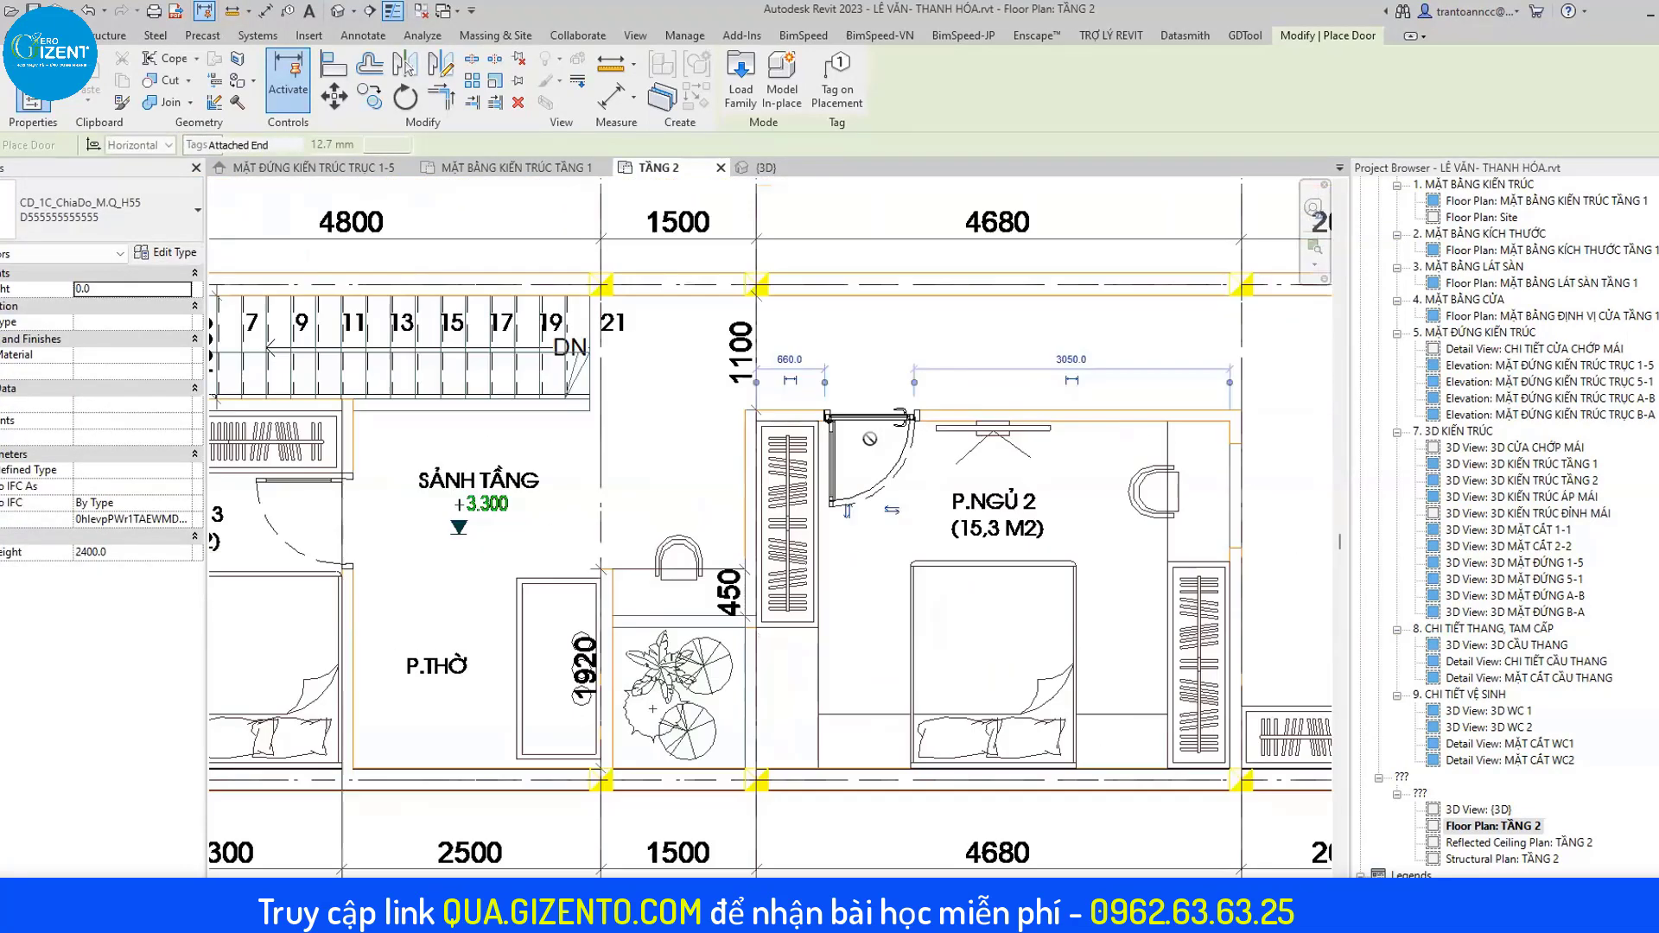
Pan and zoom across P.NGỦ 3, the MÁI TÔN side, SẢNH TẦNG and P.NGỦ 2.
mouse_move(839, 464)
middle_mouse_down()
mouse_move(726, 458)
mouse_move(1236, 473)
middle_mouse_up()
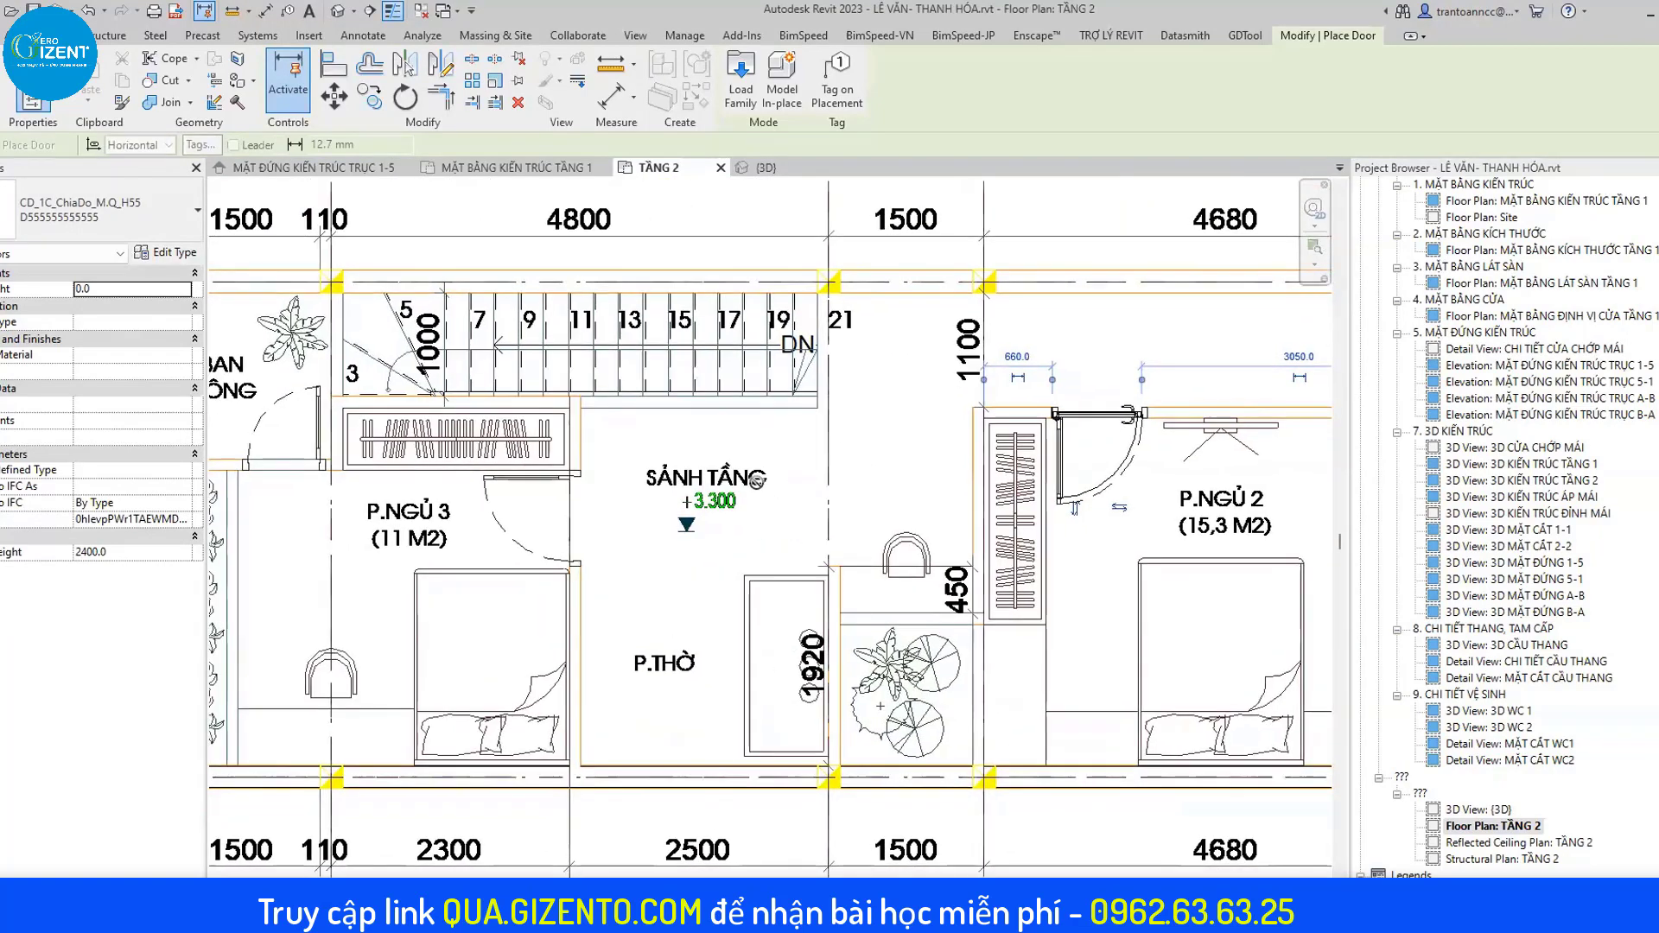
scroll(824, 474, "up", 3)
scroll(823, 475, "down", 2)
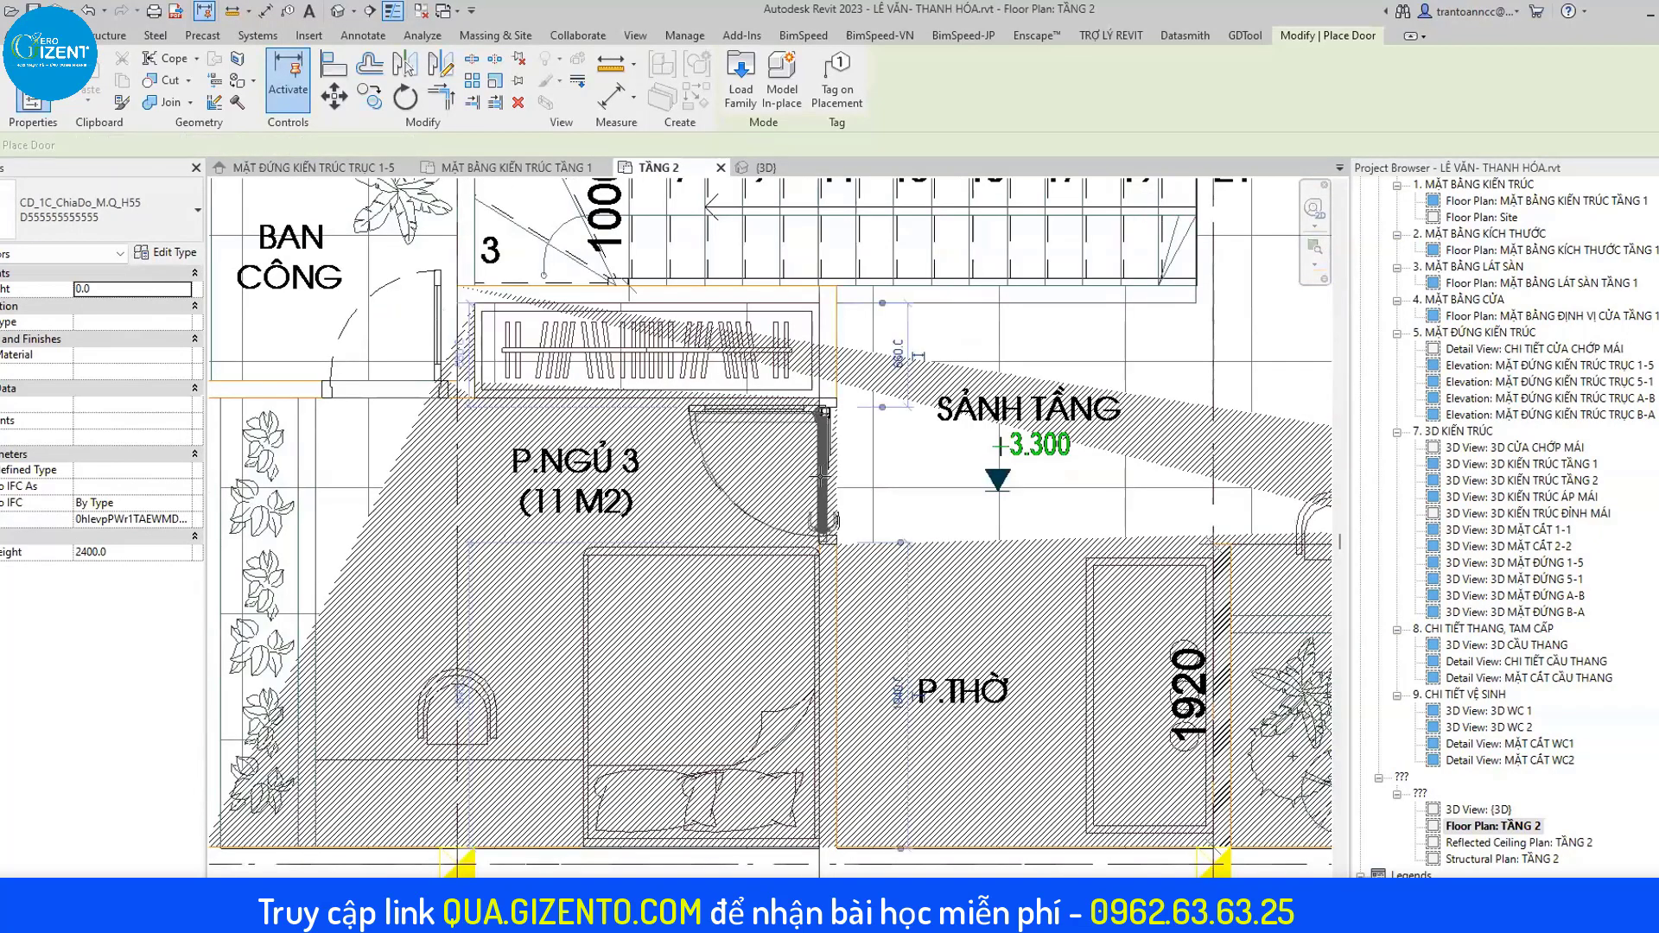
scroll(778, 480, "down", 2)
scroll(752, 480, "up", 1)
middle_click_drag(854, 480, 597, 475)
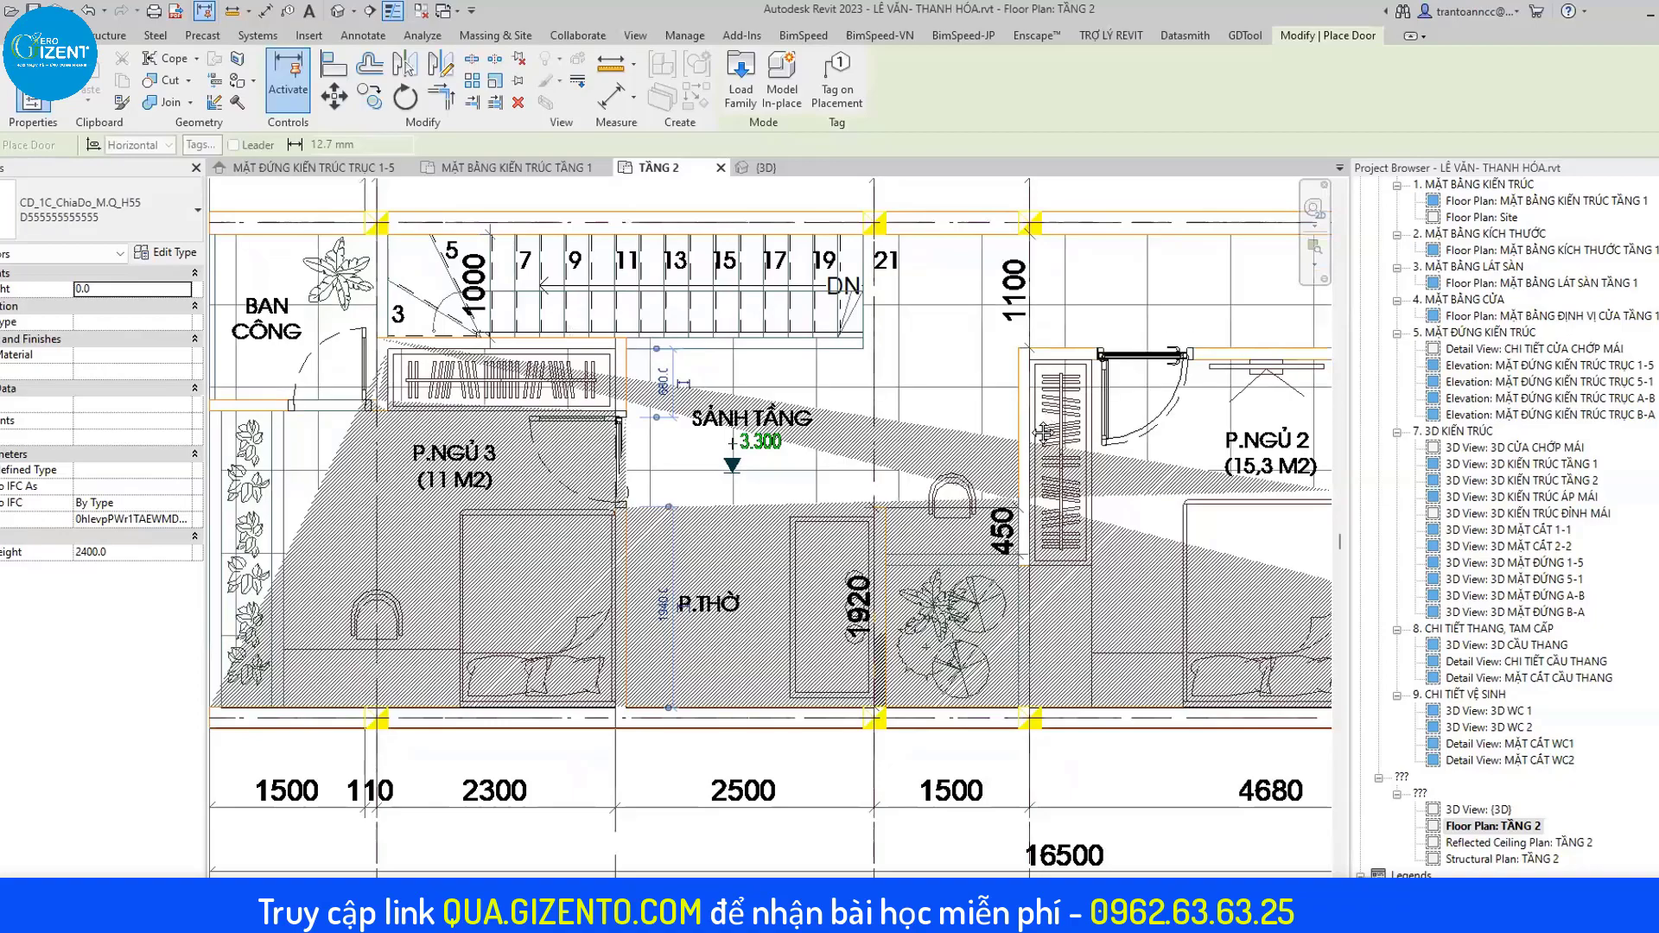
middle_click_drag(277, 407, 585, 399)
scroll(584, 400, "up", 1)
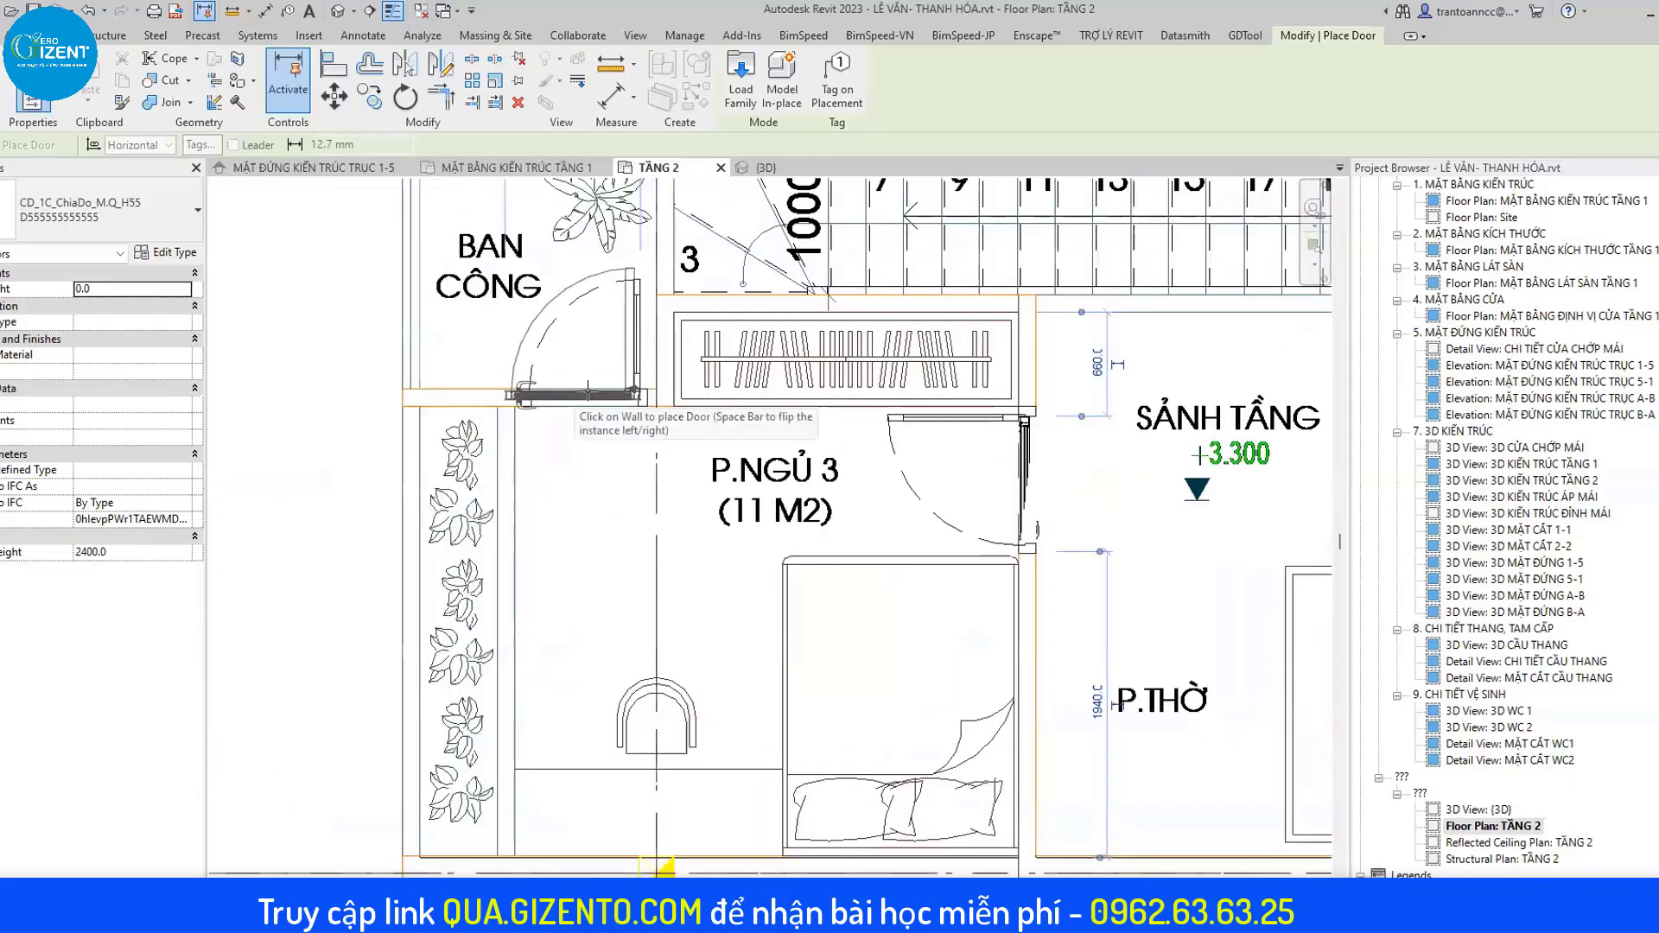
scroll(588, 395, "up", 1)
scroll(591, 393, "up", 1)
scroll(591, 393, "down", 3)
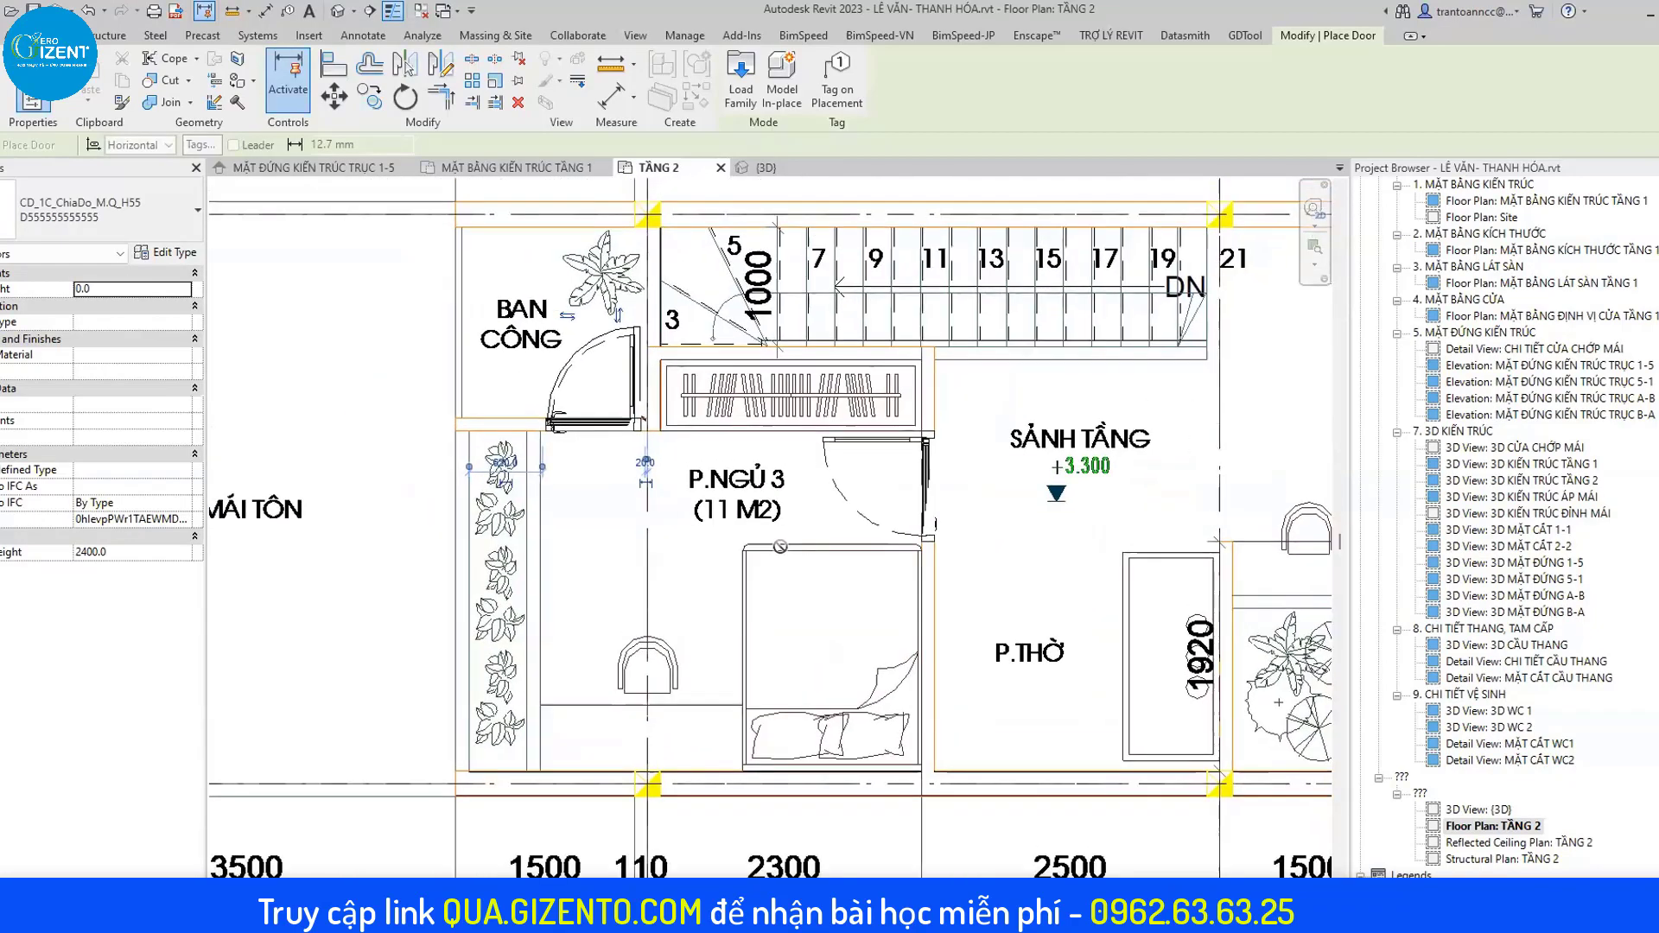
mouse_move(672, 427)
middle_mouse_down()
mouse_move(658, 510)
mouse_move(433, 660)
middle_mouse_up()
scroll(659, 510, "up", 2)
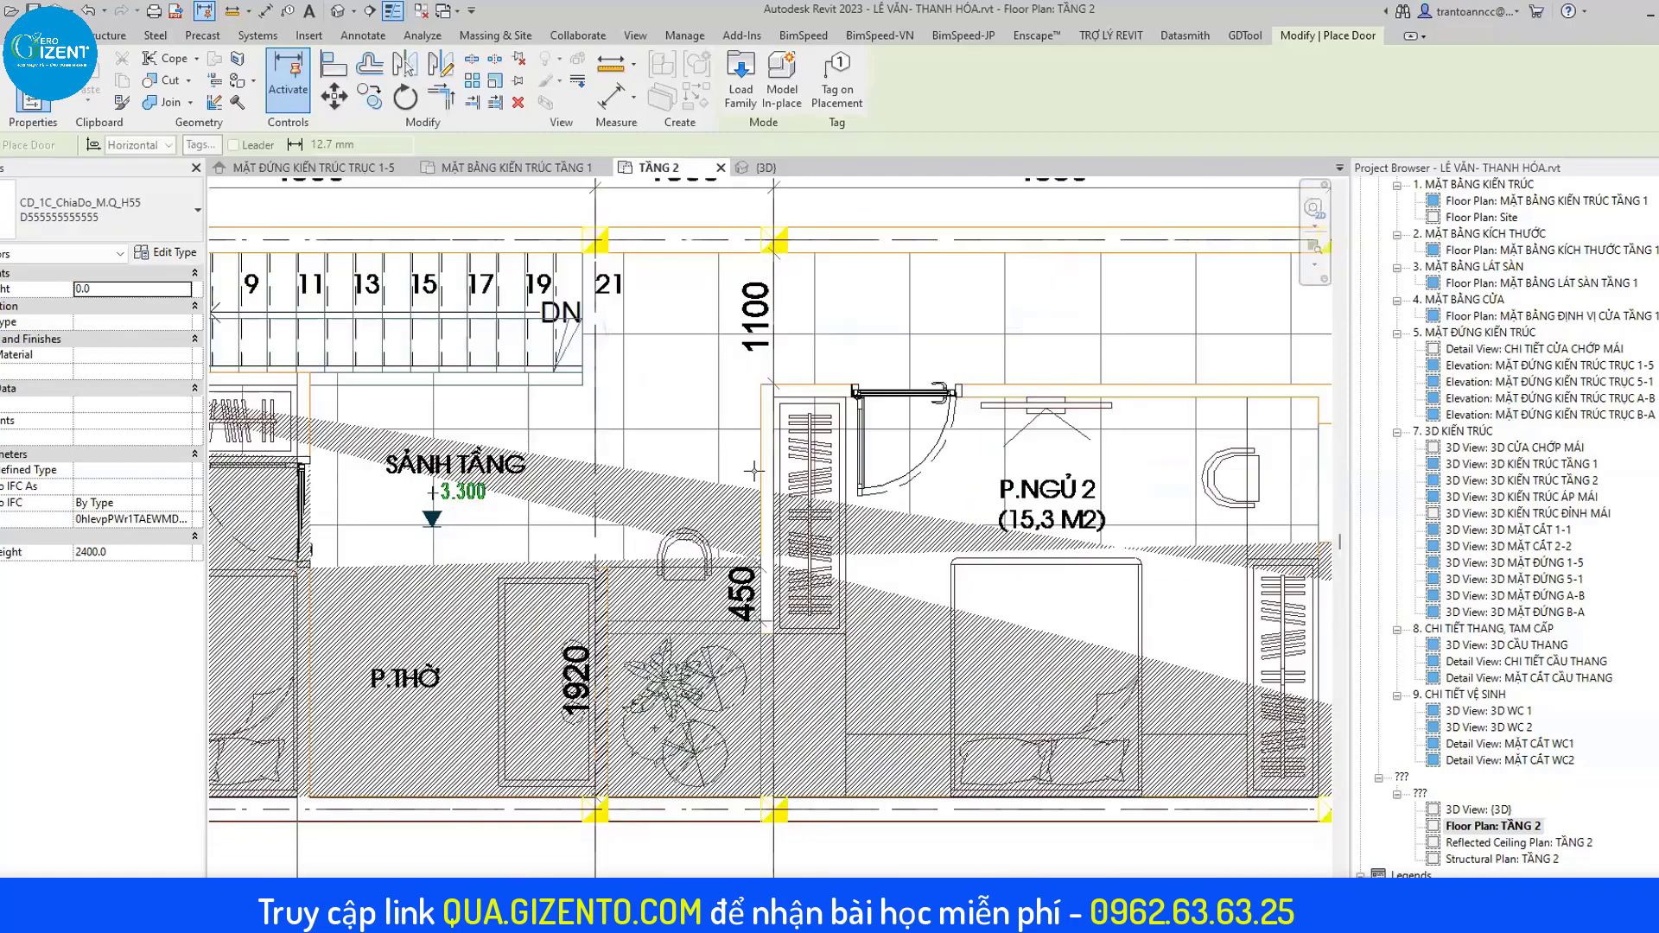
scroll(802, 541, "down", 1)
mouse_move(868, 765)
middle_mouse_down()
mouse_move(802, 541)
mouse_move(414, 537)
middle_mouse_up()
Place a Parametric_Operable_Sliding_Door 3000W x 2400H in the K.PHƠI ĐỒ left wall.
left_click(112, 210)
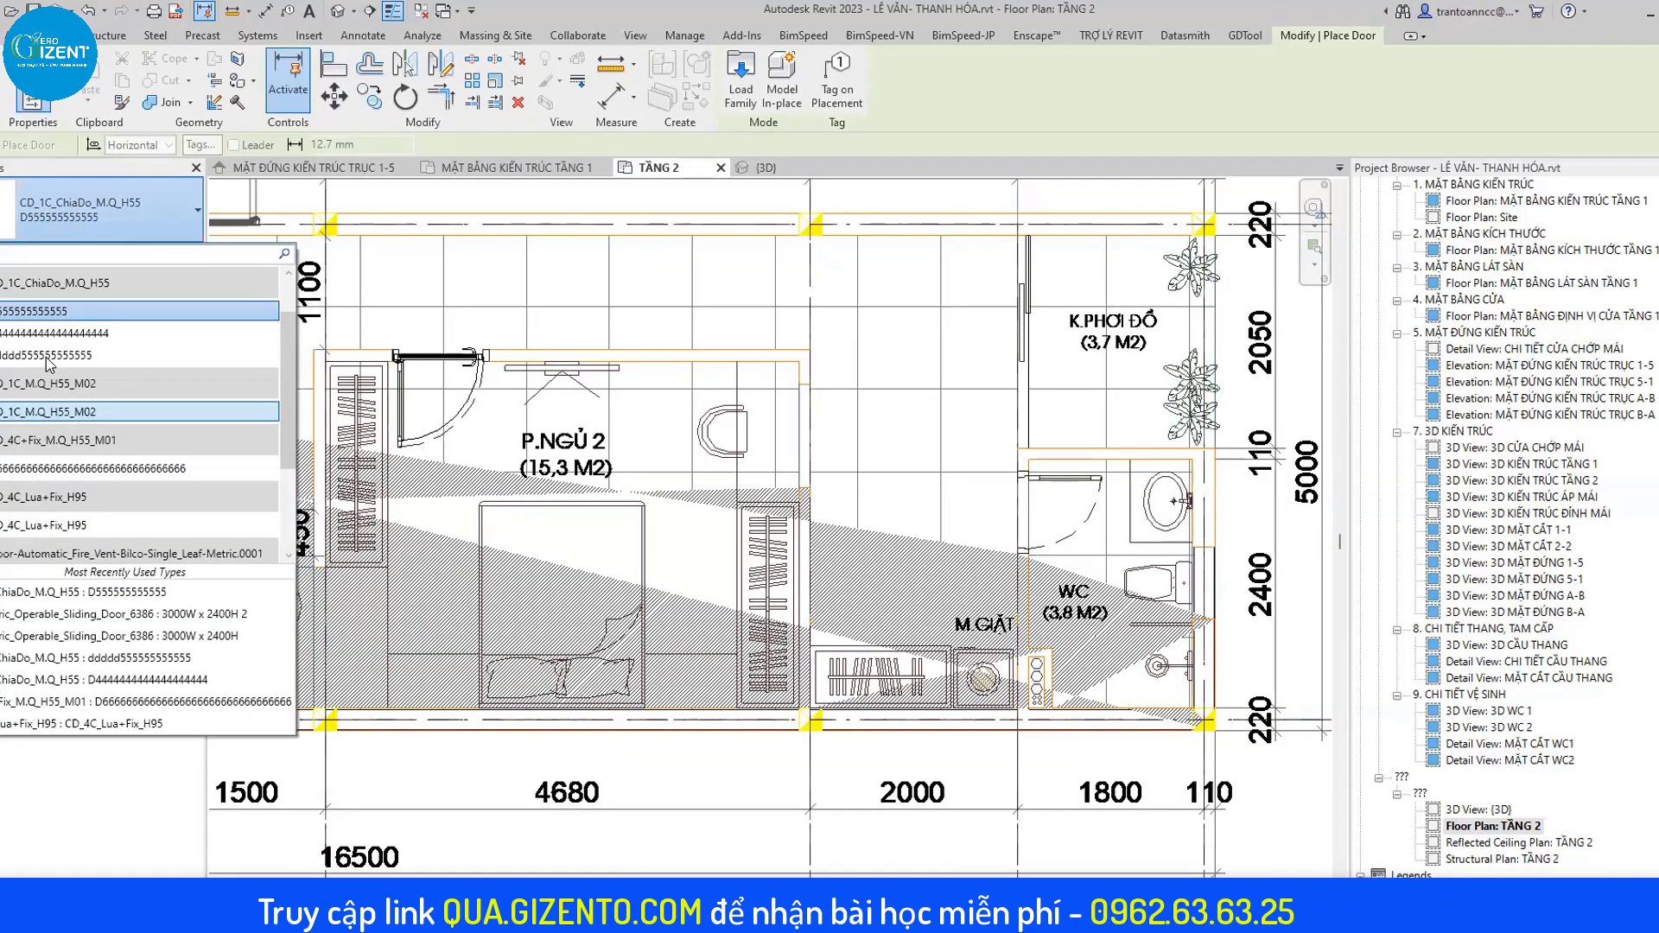
left_click(139, 355)
scroll(1029, 517, "up", 2)
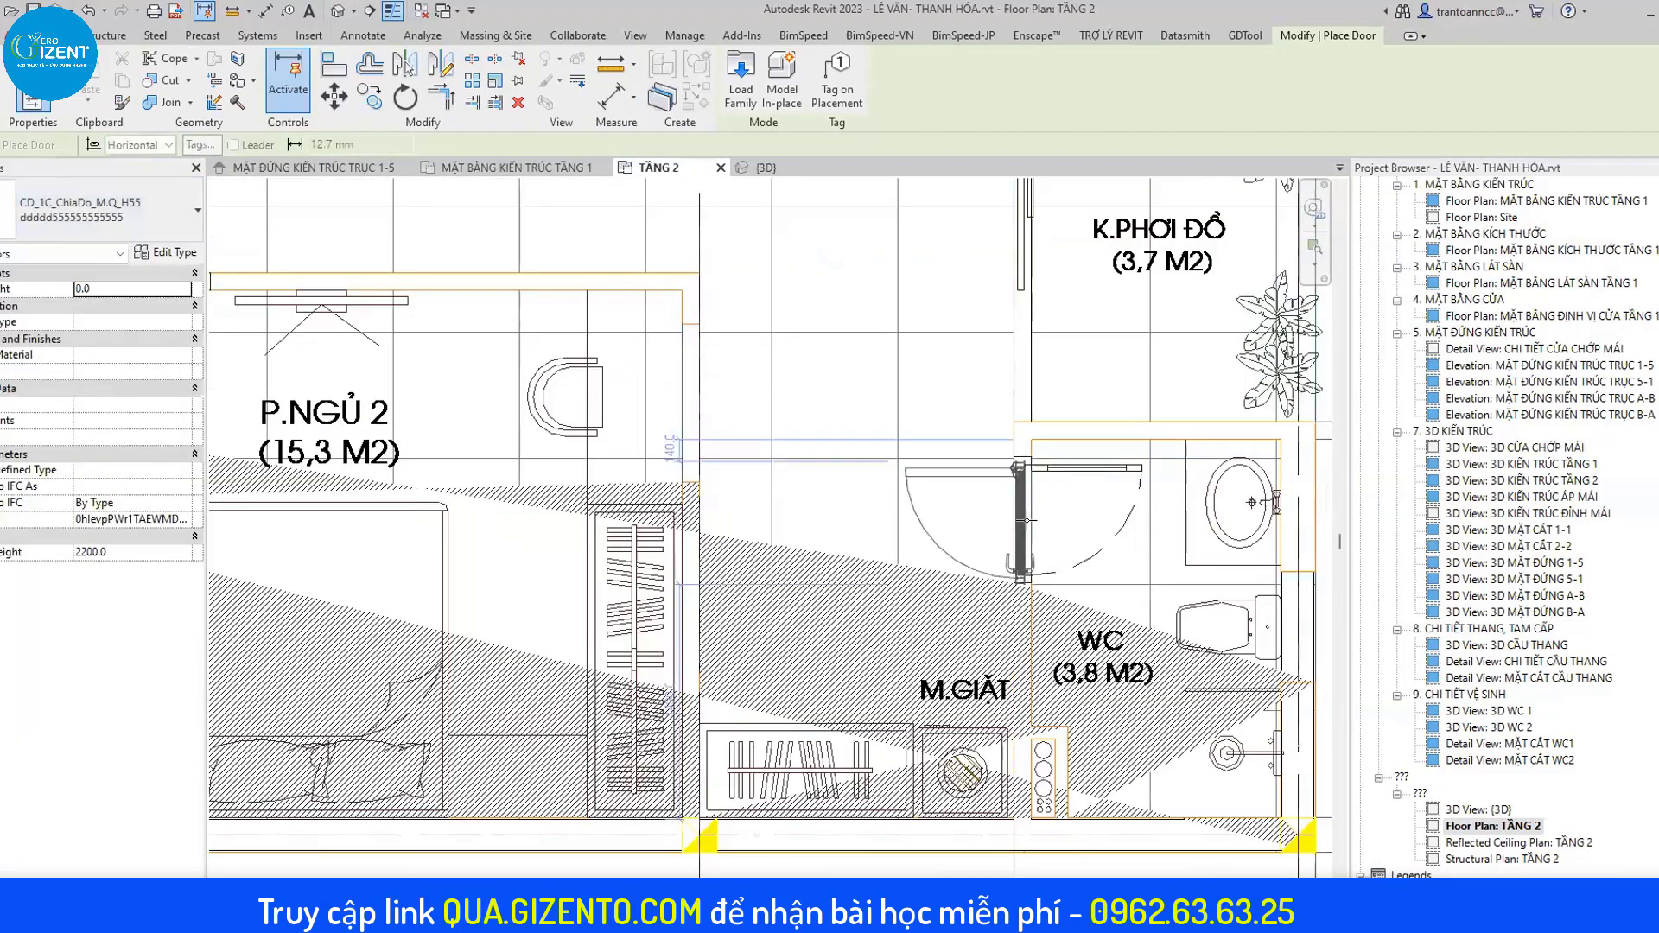
scroll(993, 464, "down", 3)
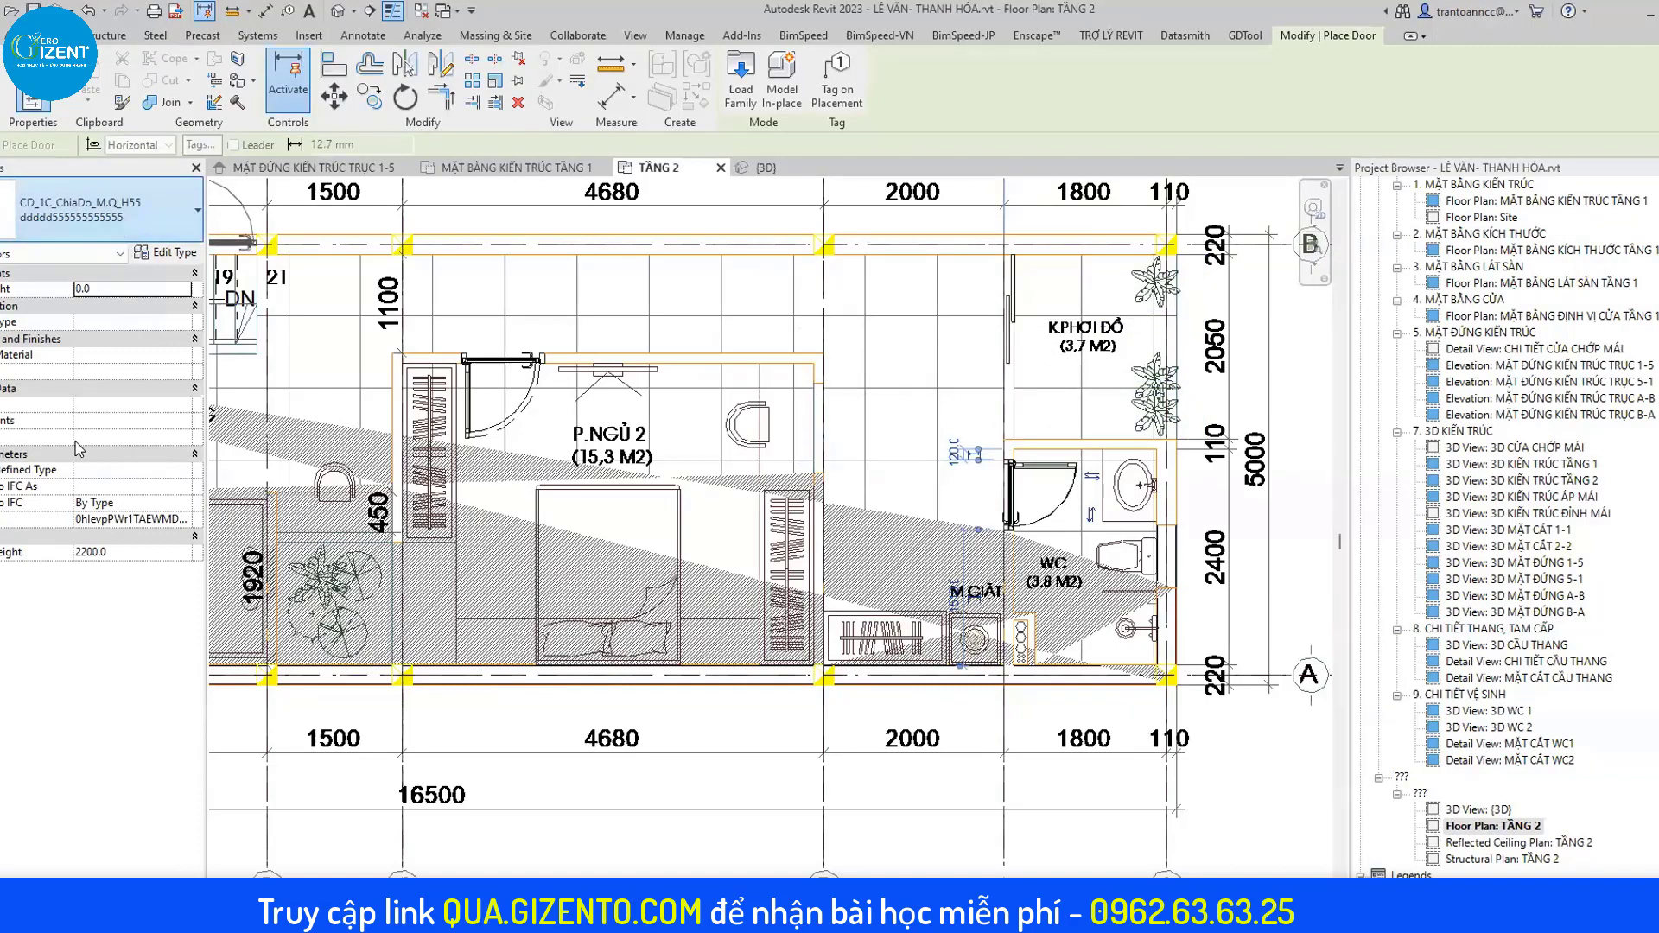
left_click(52, 503)
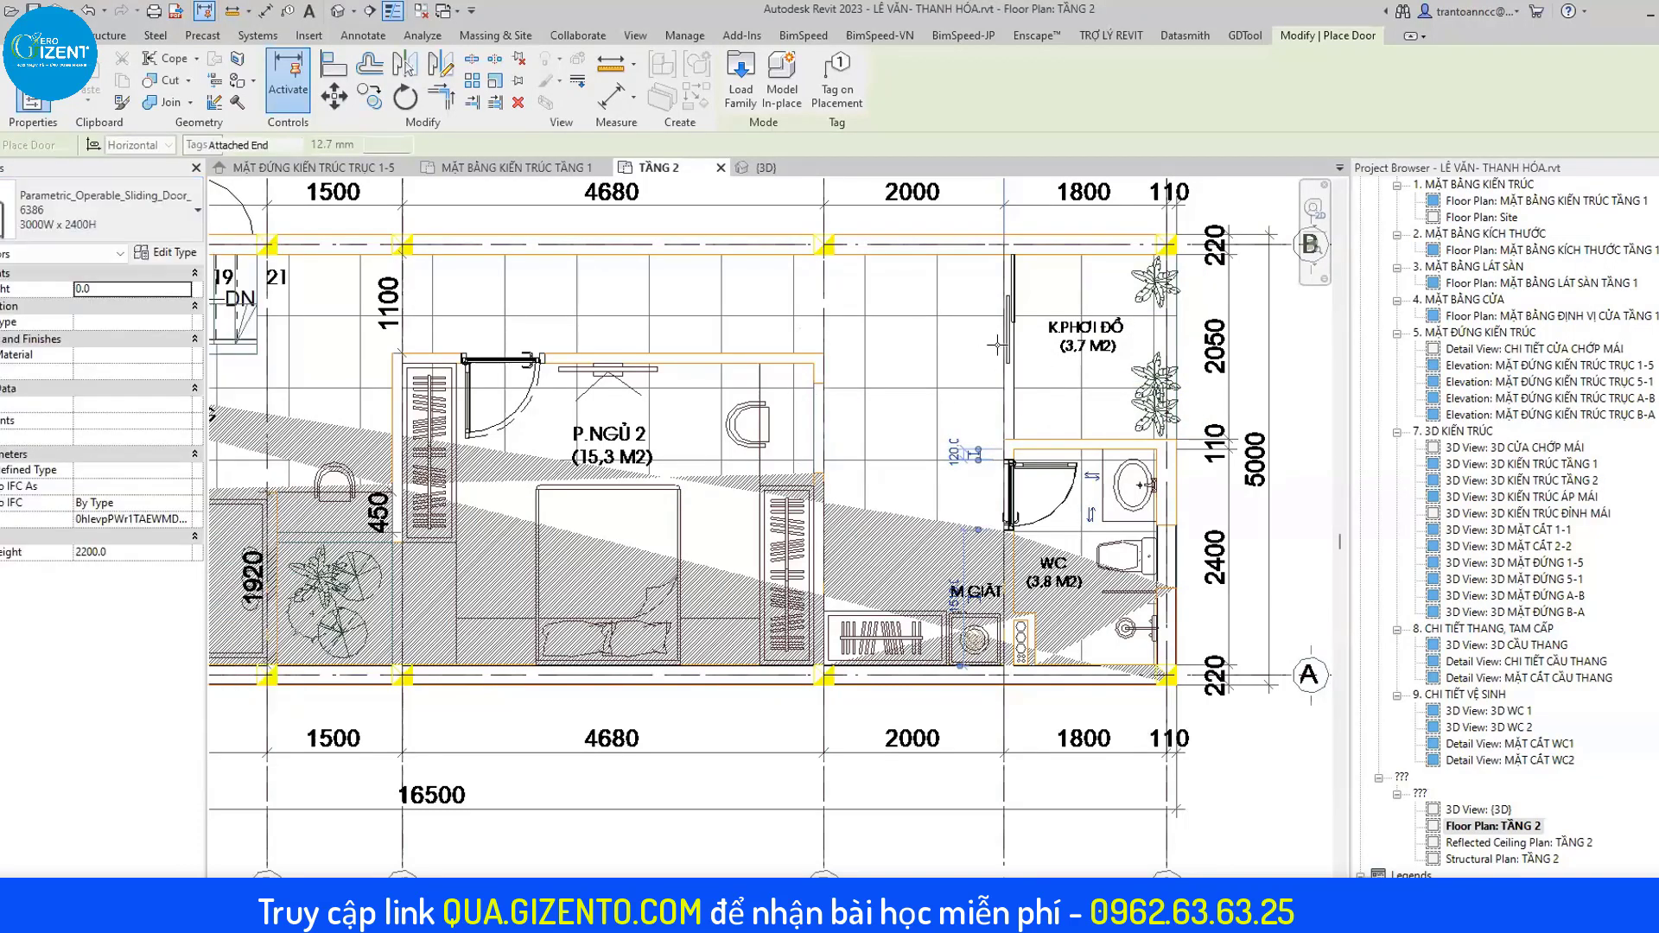
scroll(1011, 355, "up", 2)
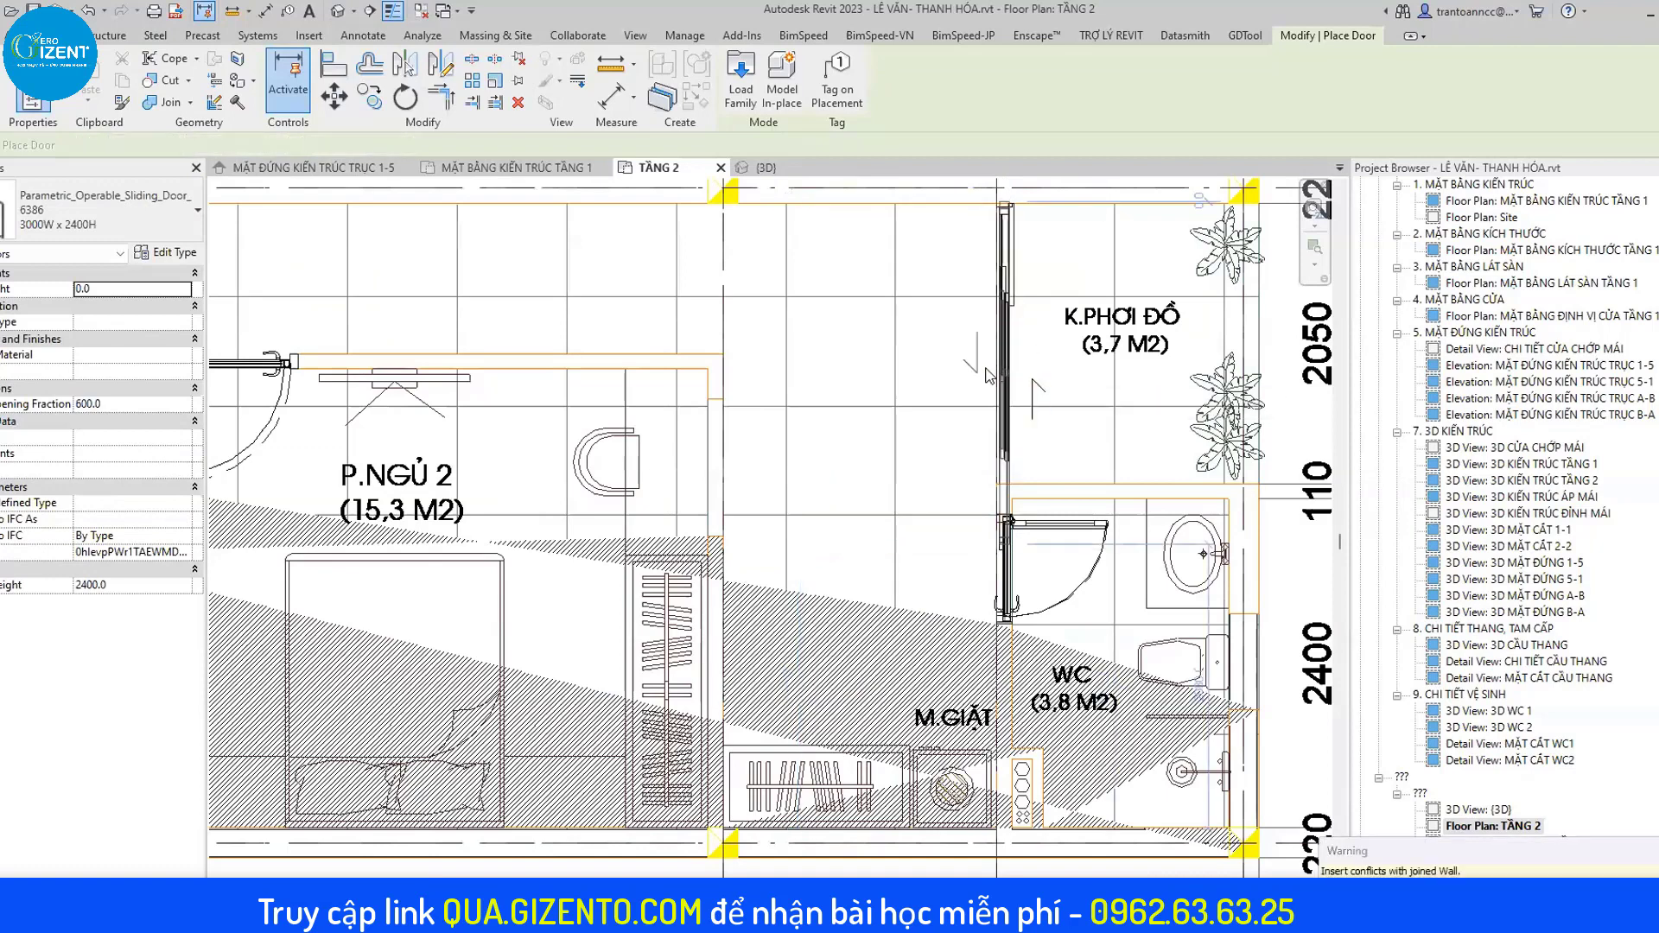
left_click(1002, 378)
key("Escape")
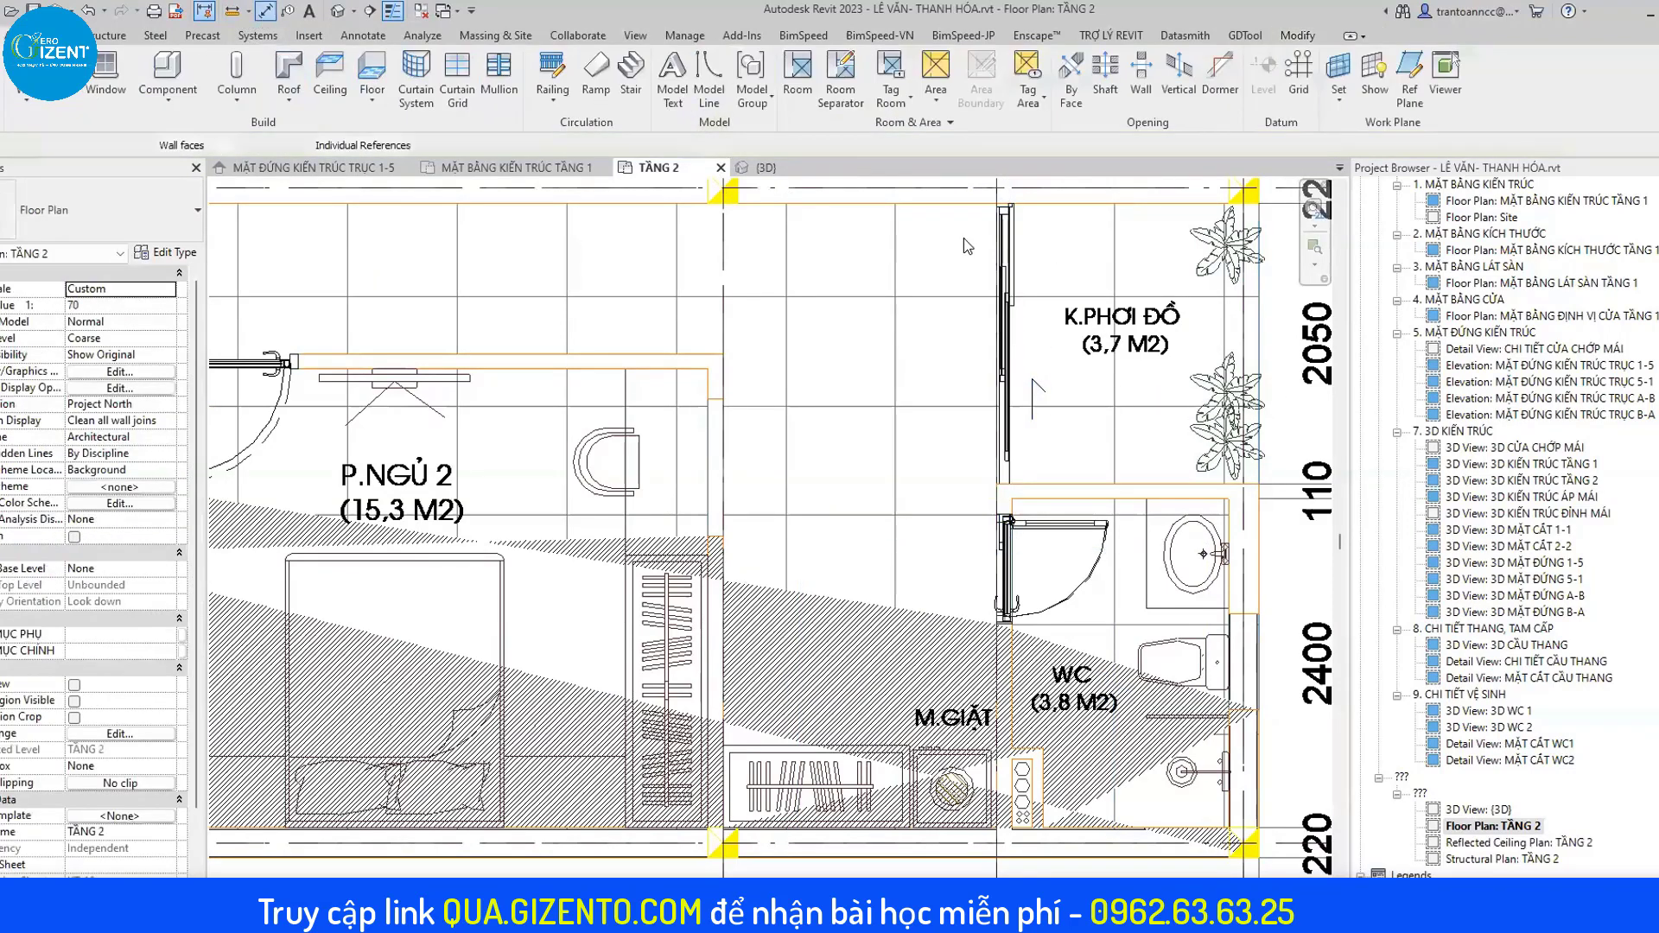
Start an aligned dimension from the top wall, then cancel it.
key("d")
key("i")
left_click(1061, 202)
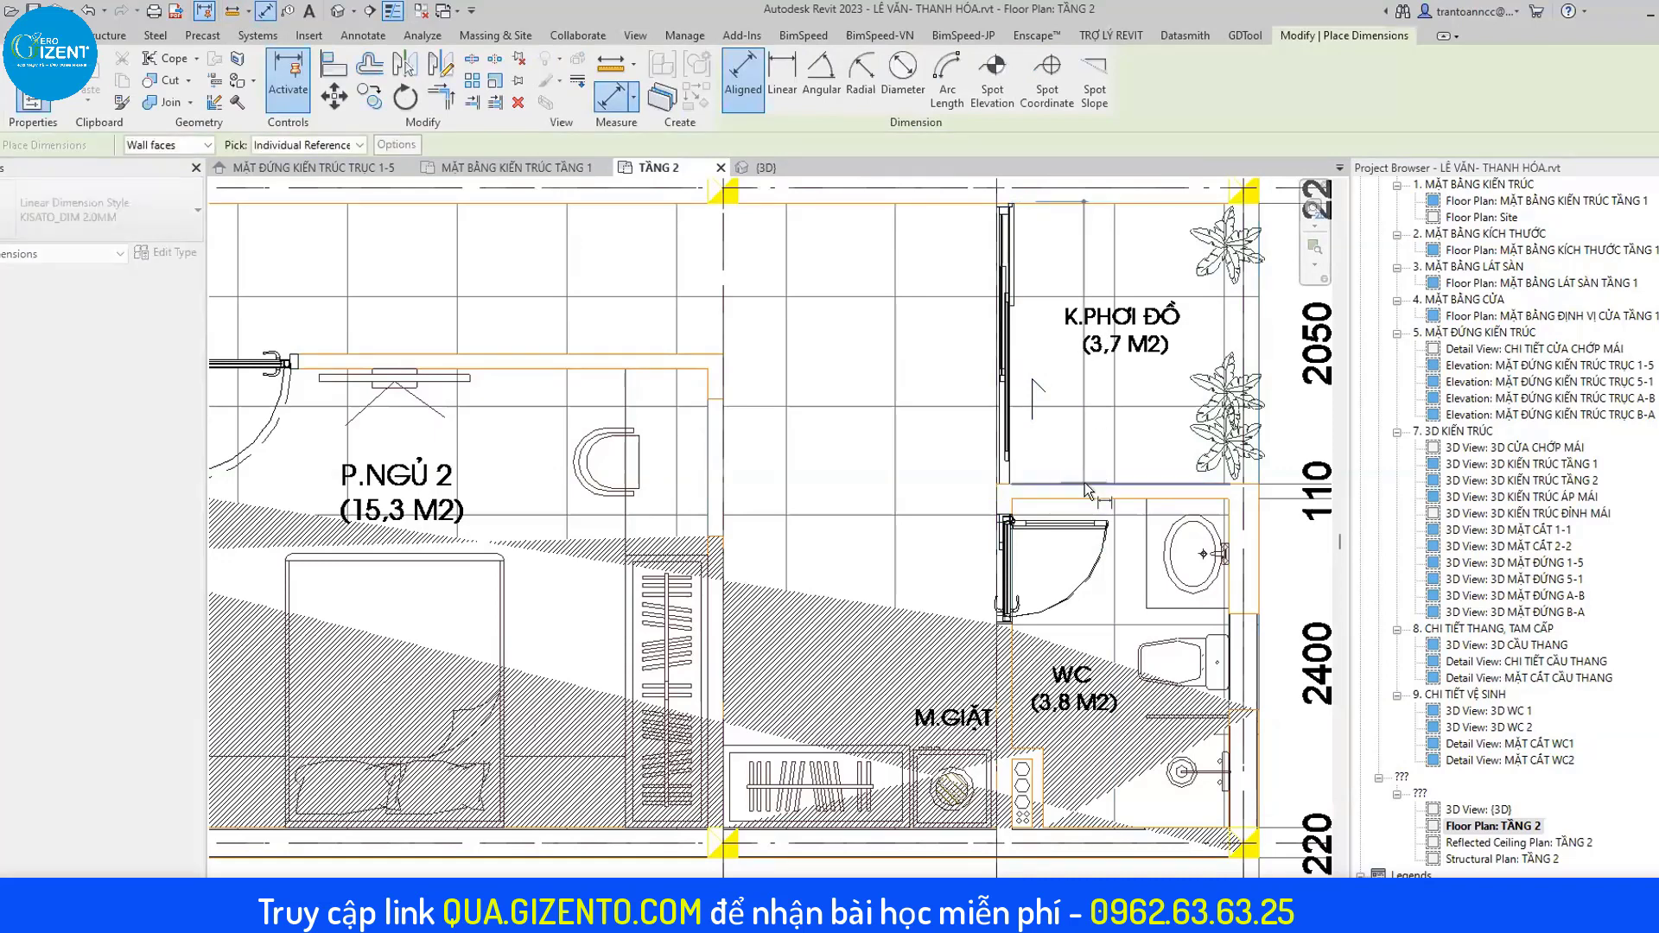
key("Escape")
key("Escape")
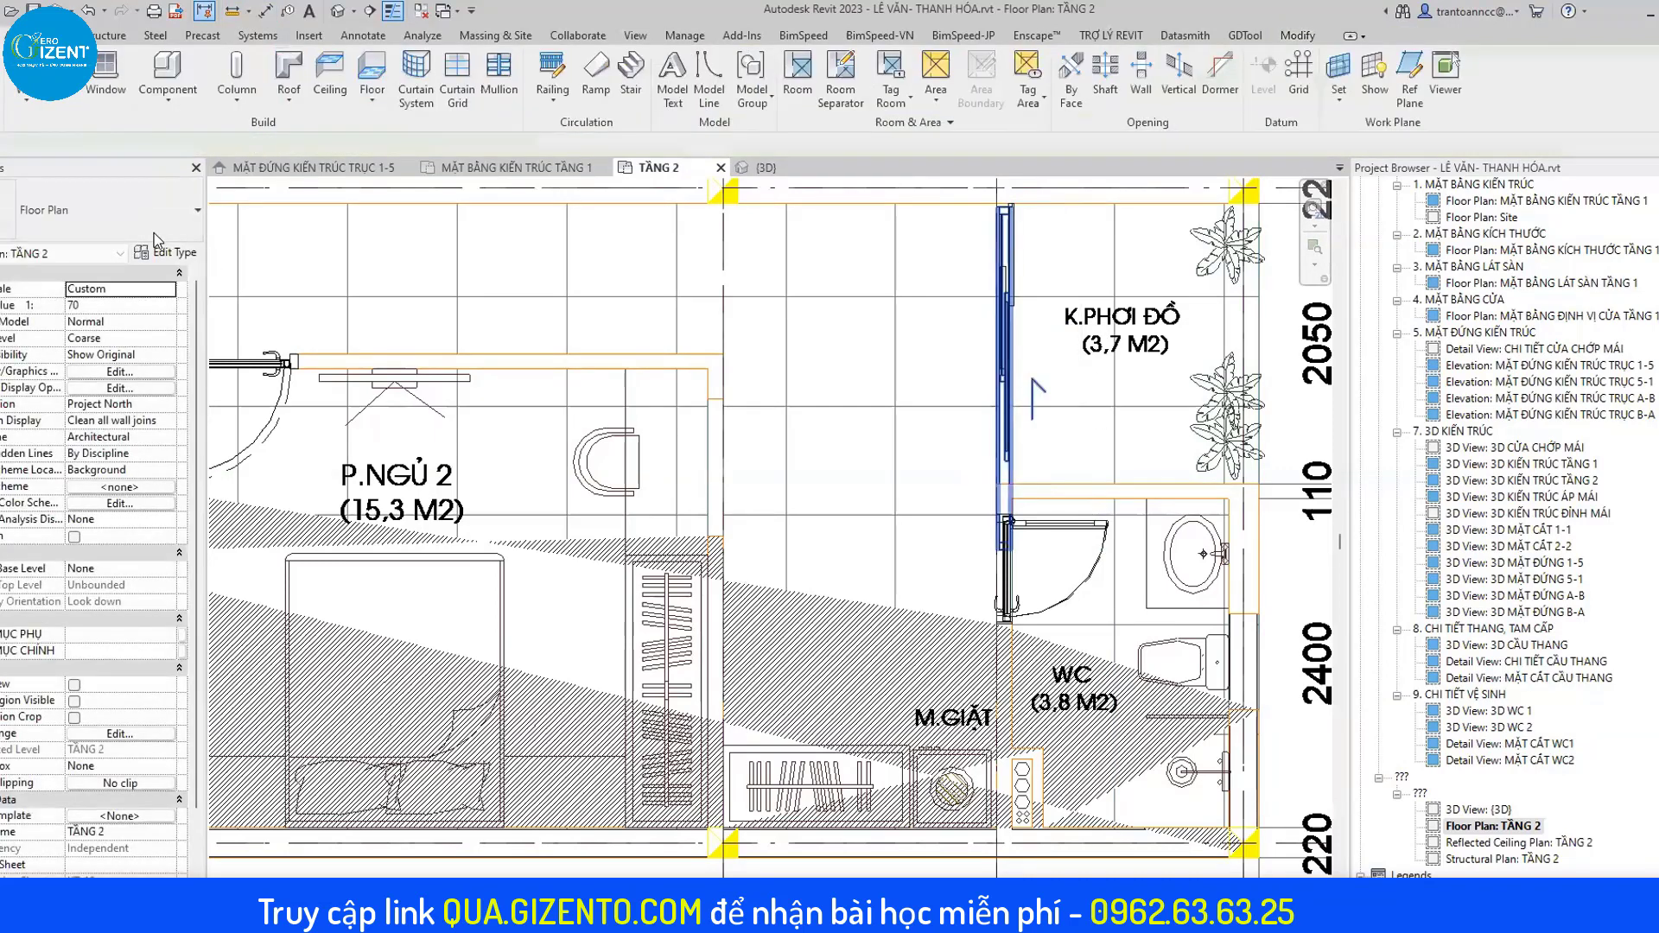
Change the sliding door type's Width to 2050.
double_click(1005, 363)
scroll(868, 630, "down", 3)
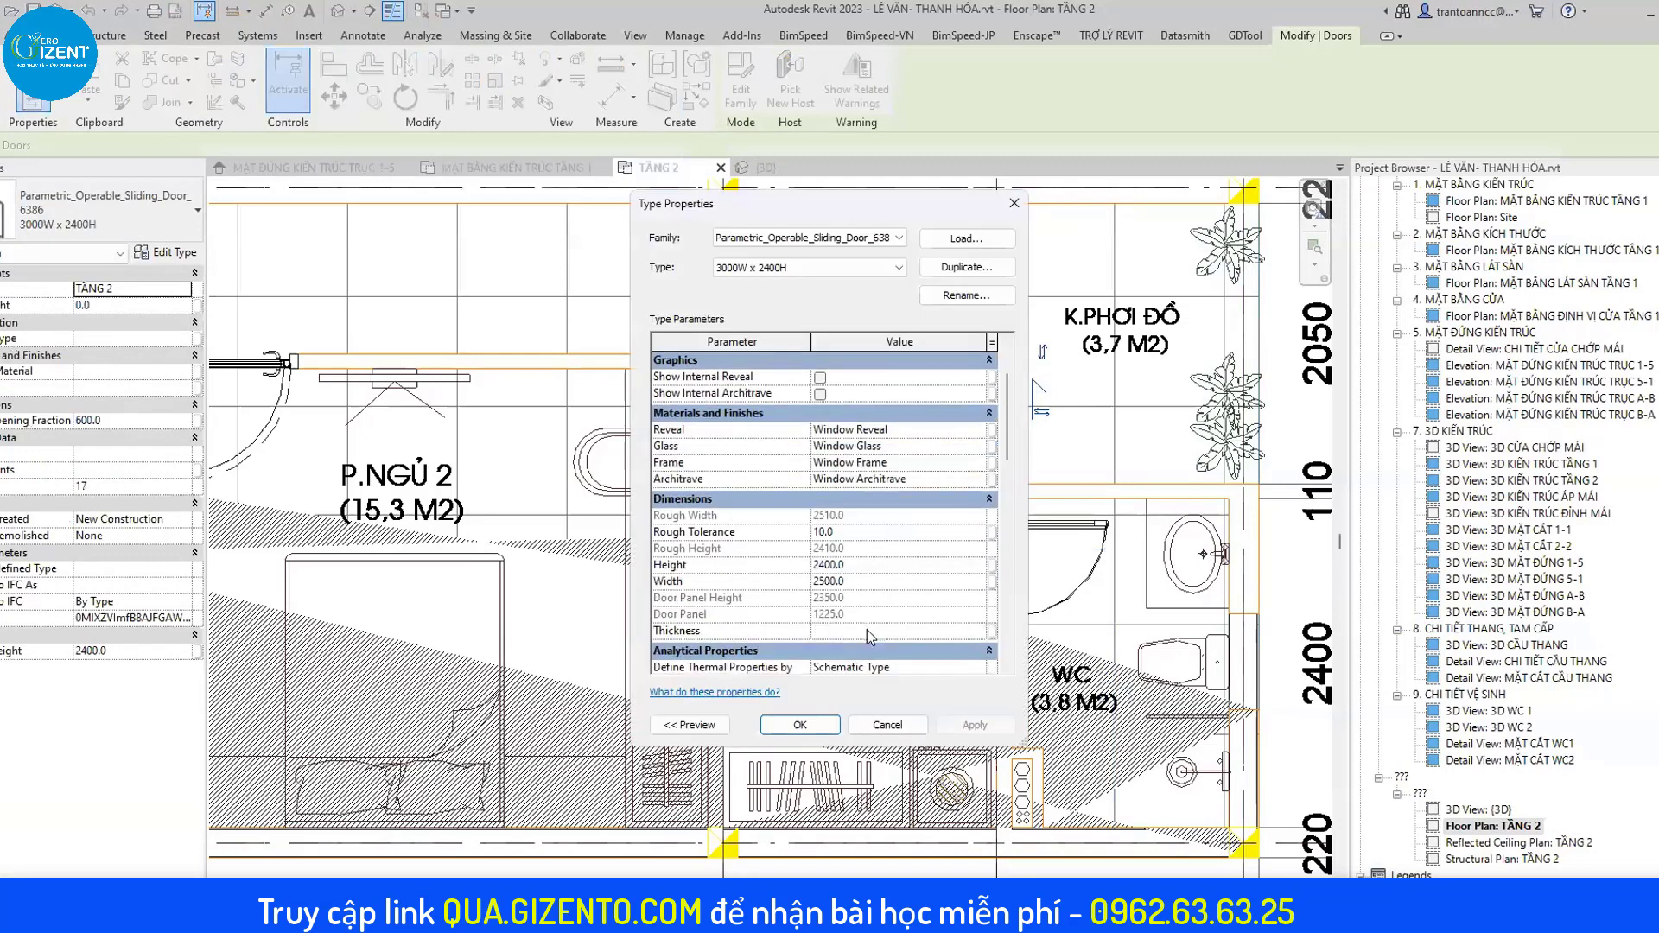
left_click(864, 581)
type("2050")
key("Return")
left_click(813, 726)
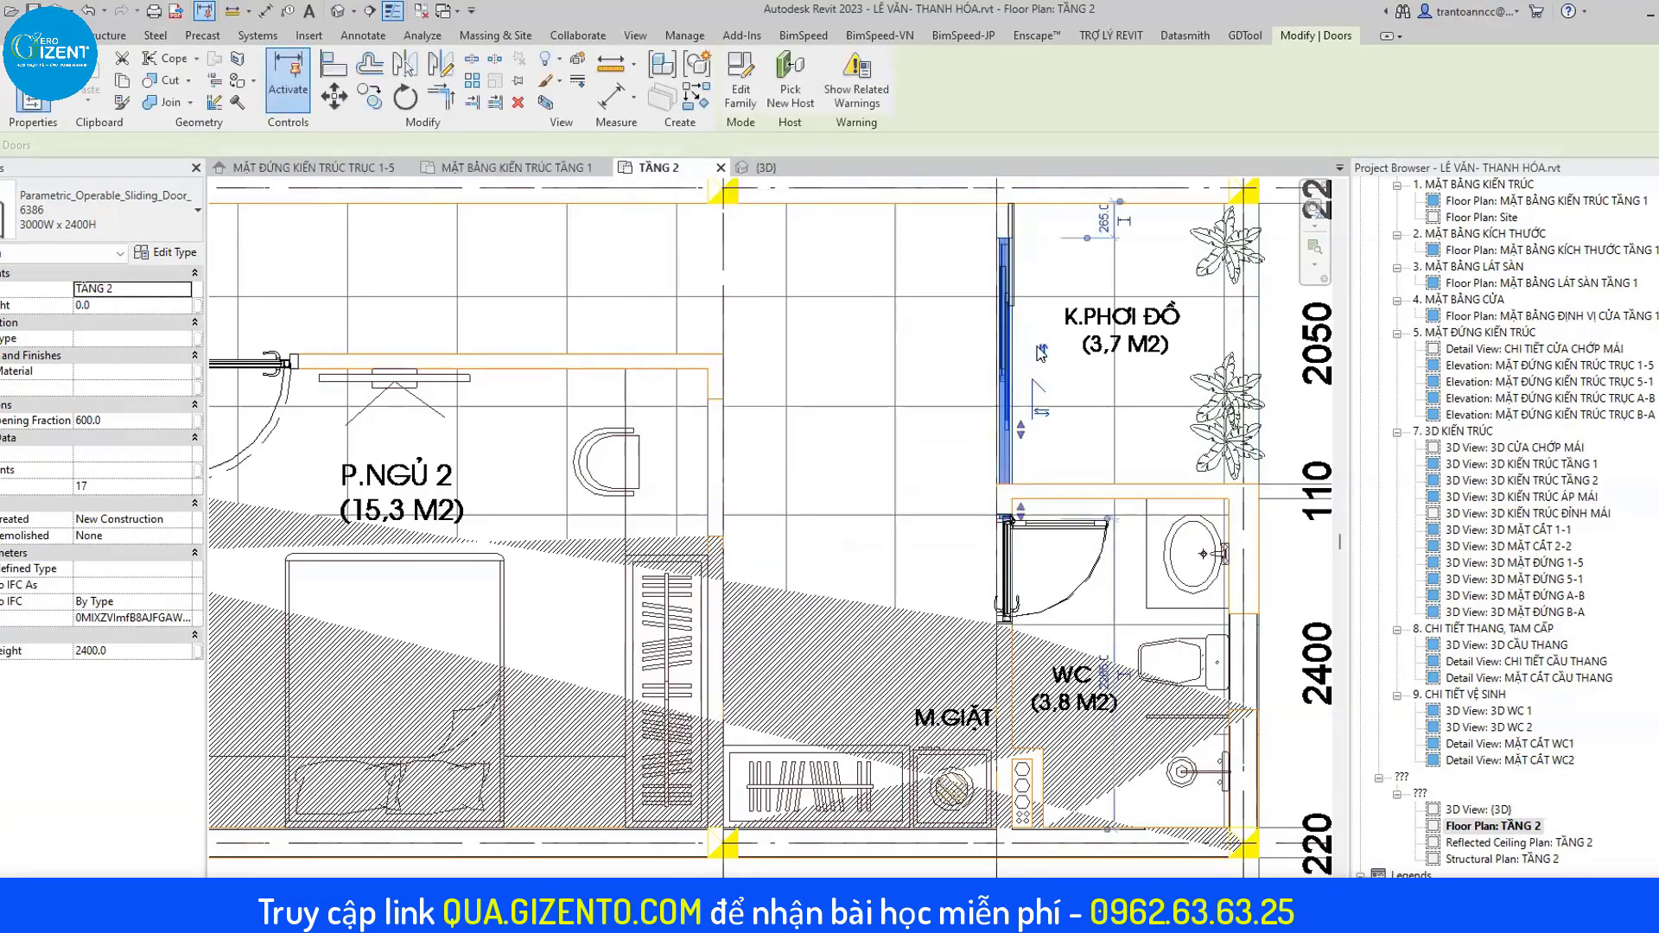
Reselect the K.PHƠI ĐỒ door, pan the plan left, and switch to the {3D} view.
scroll(1035, 506, "down", 1)
scroll(1024, 475, "up", 2)
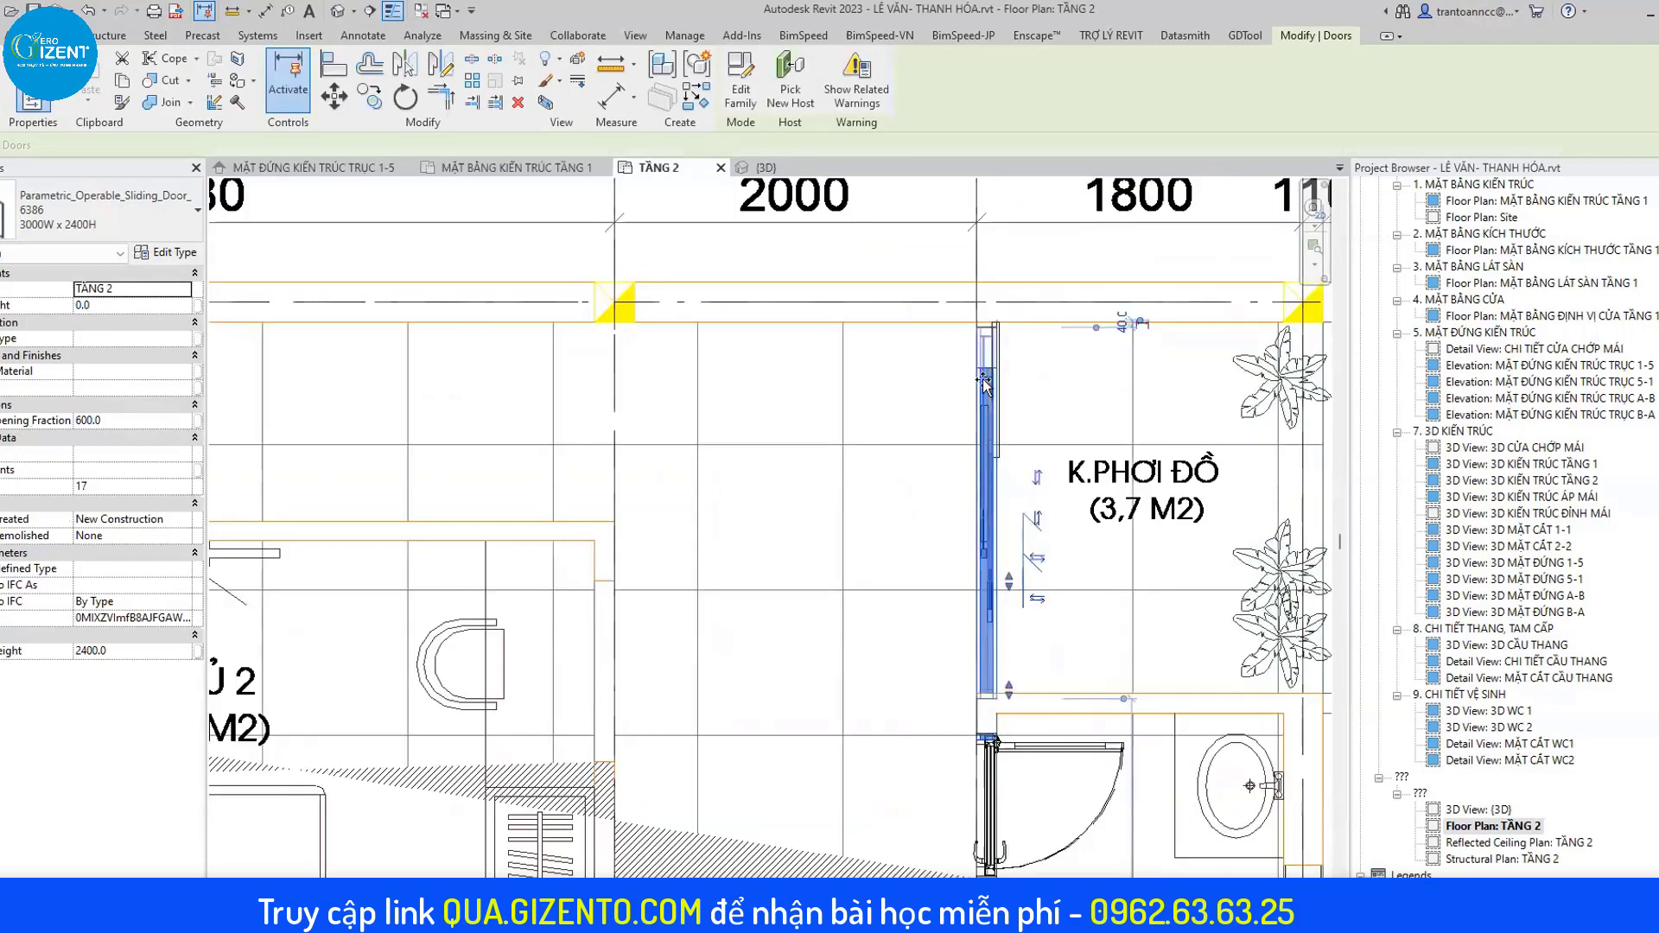
key("Escape")
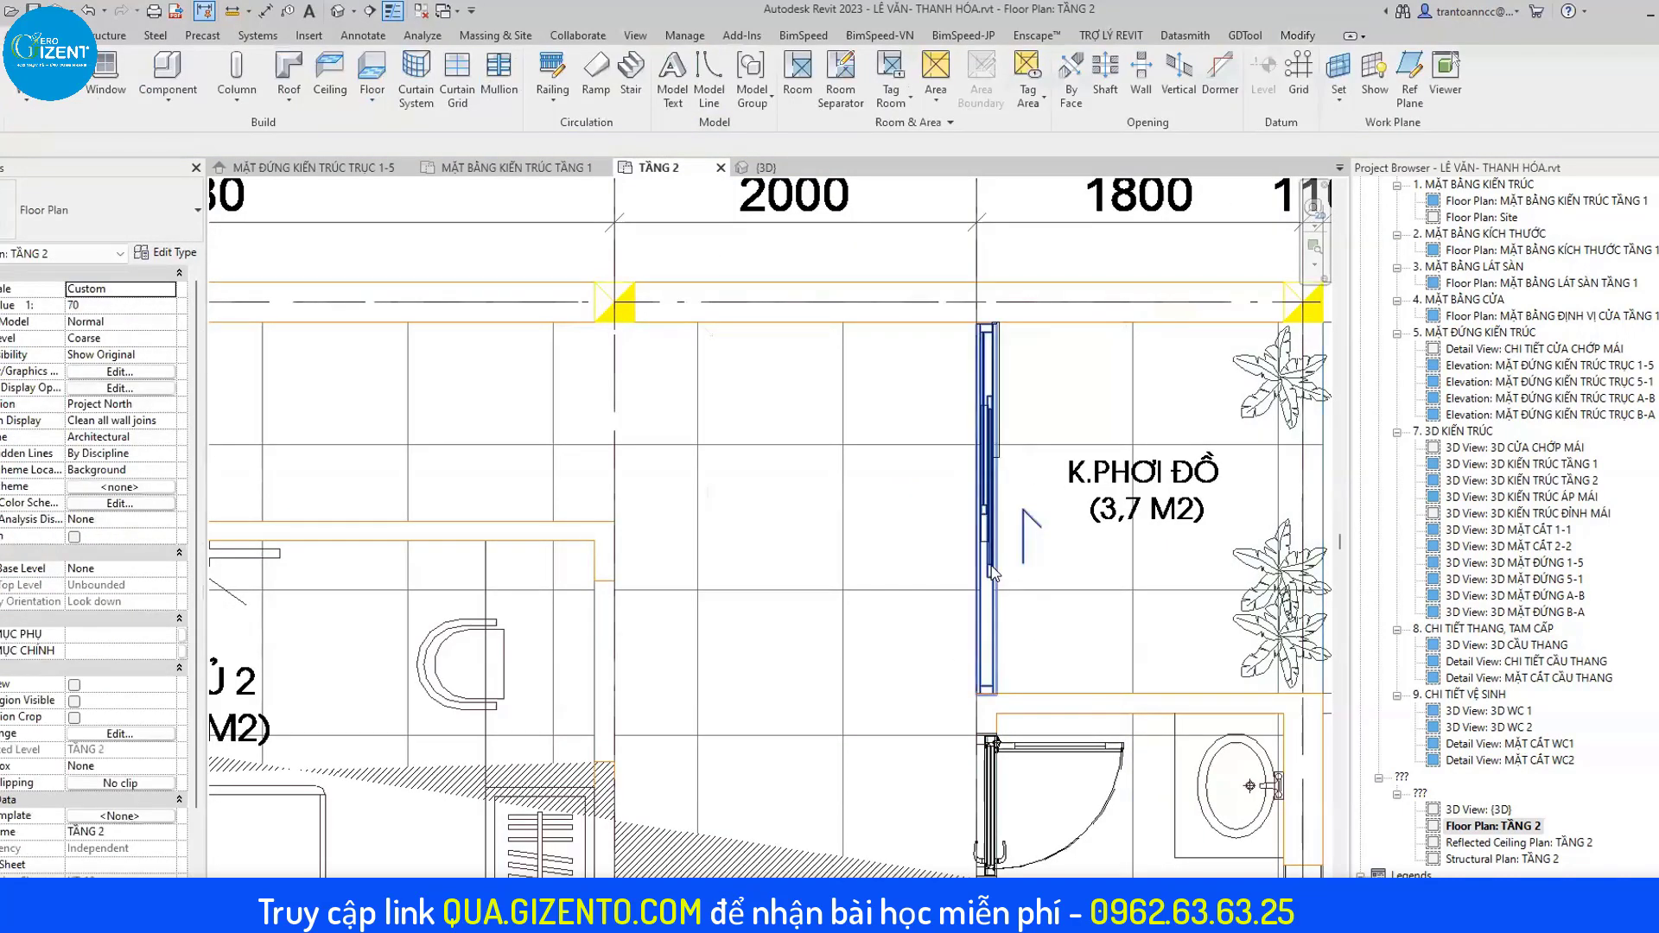
scroll(844, 507, "down", 2)
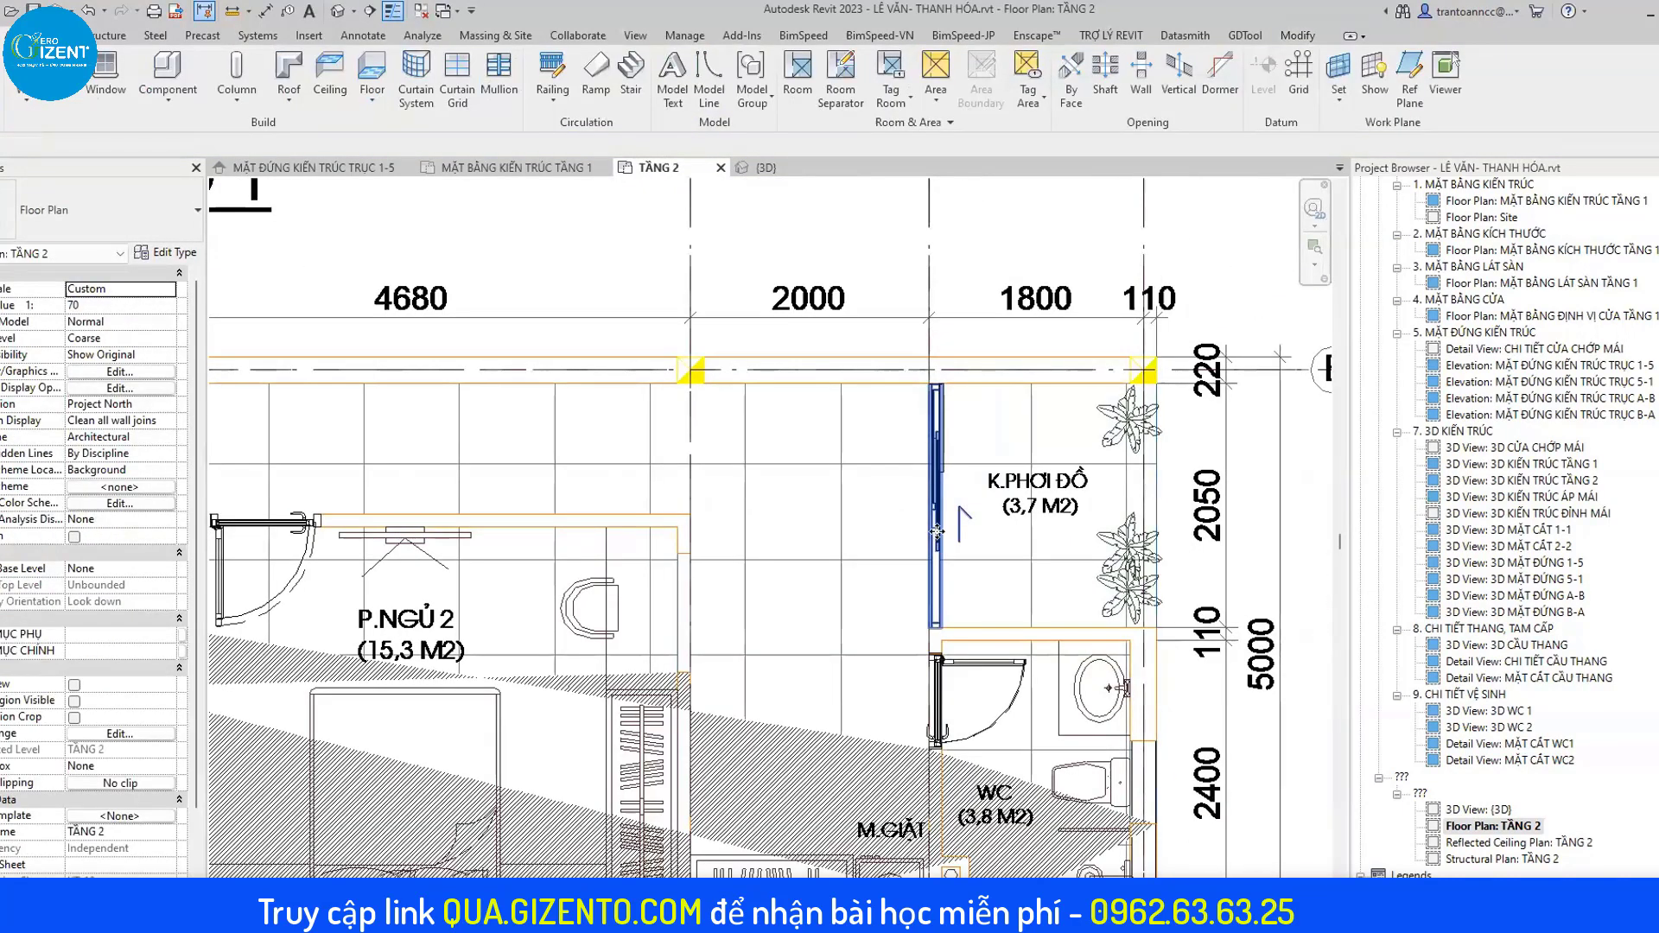
left_click(936, 529)
middle_click_drag(717, 487, 947, 490)
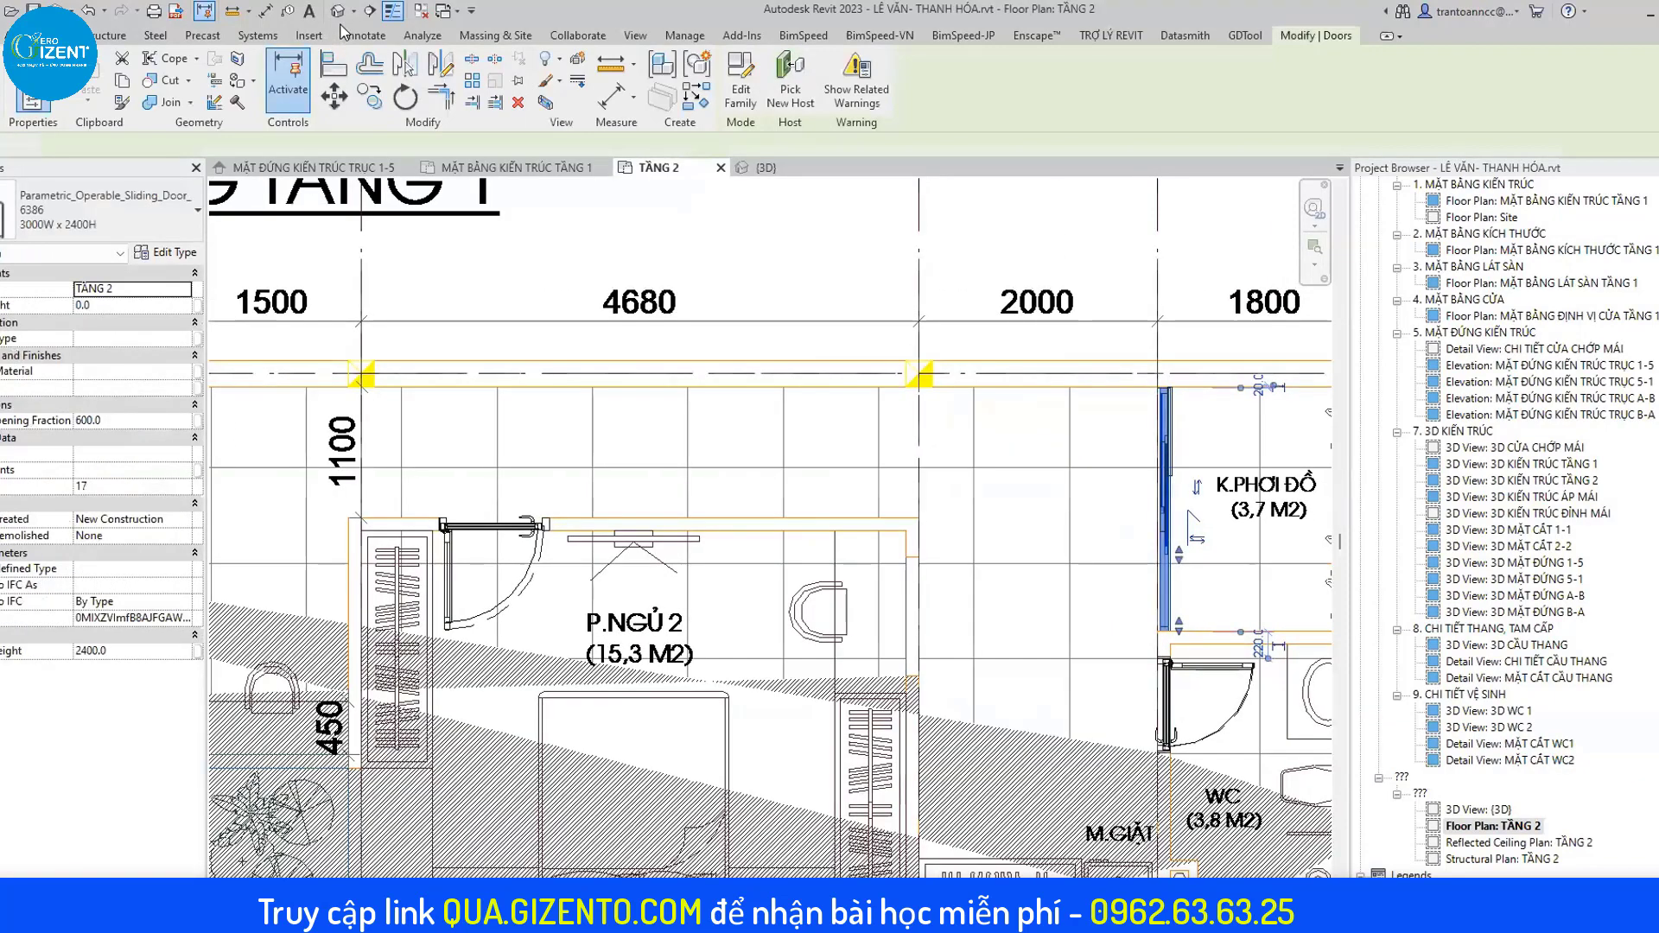
left_click(760, 167)
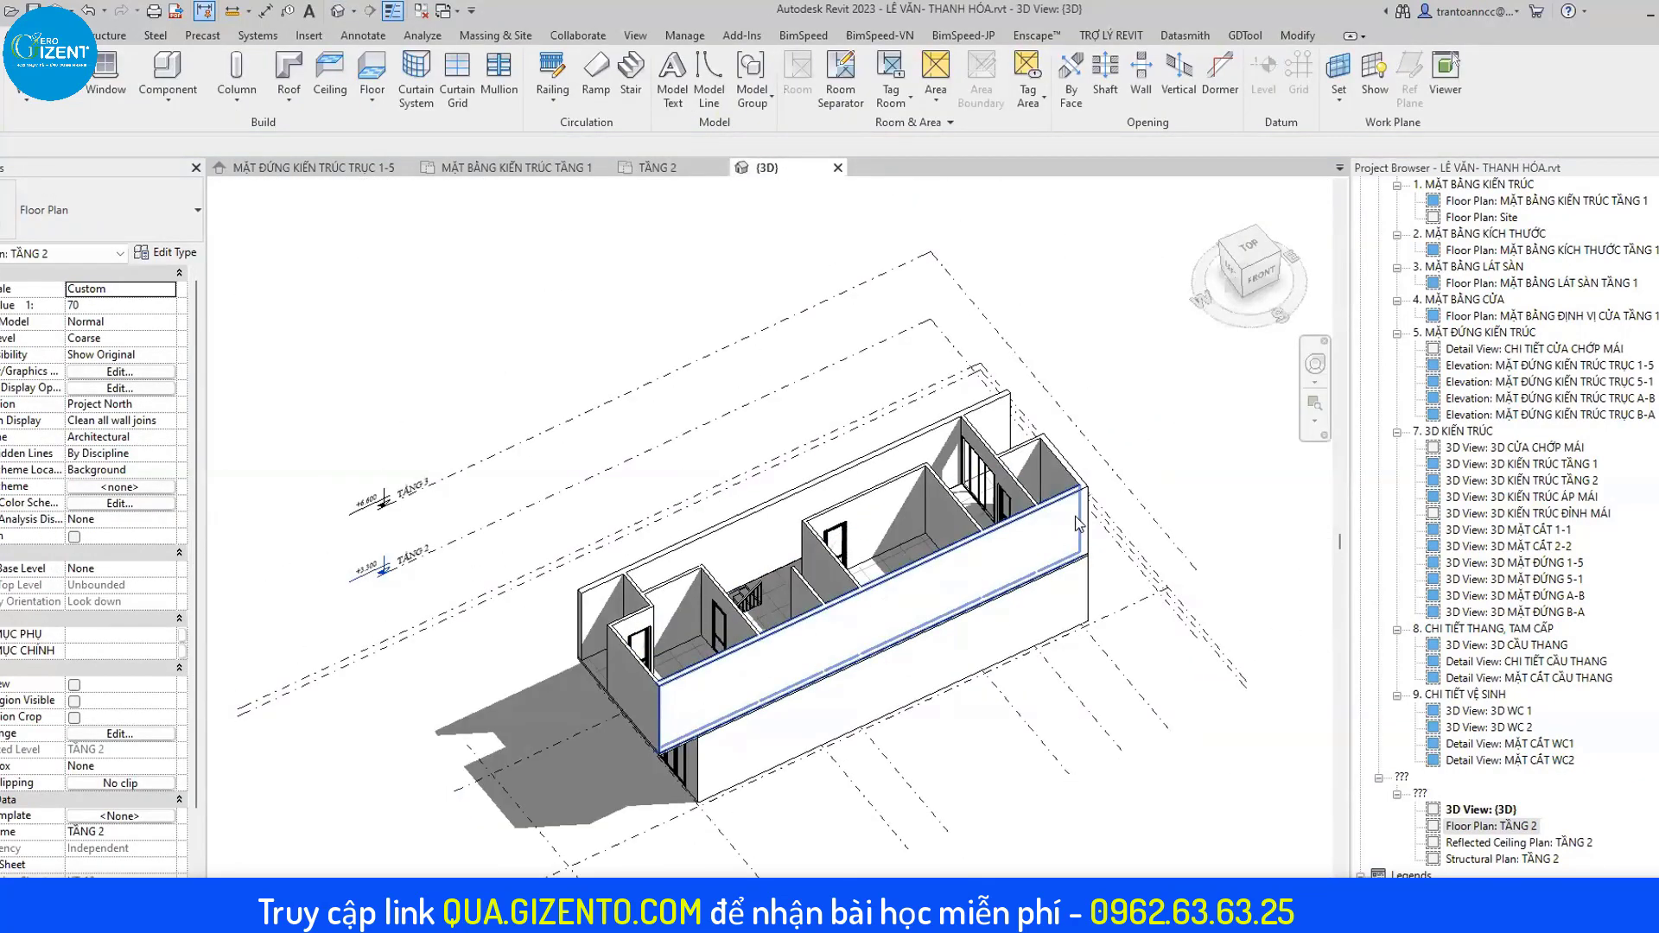
Orbit the 3D model diagonally to check the sliding door, then return to TẦNG 2 zoomed out.
middle_click_drag(838, 534, 901, 456, "shift")
scroll(903, 467, "up", 2)
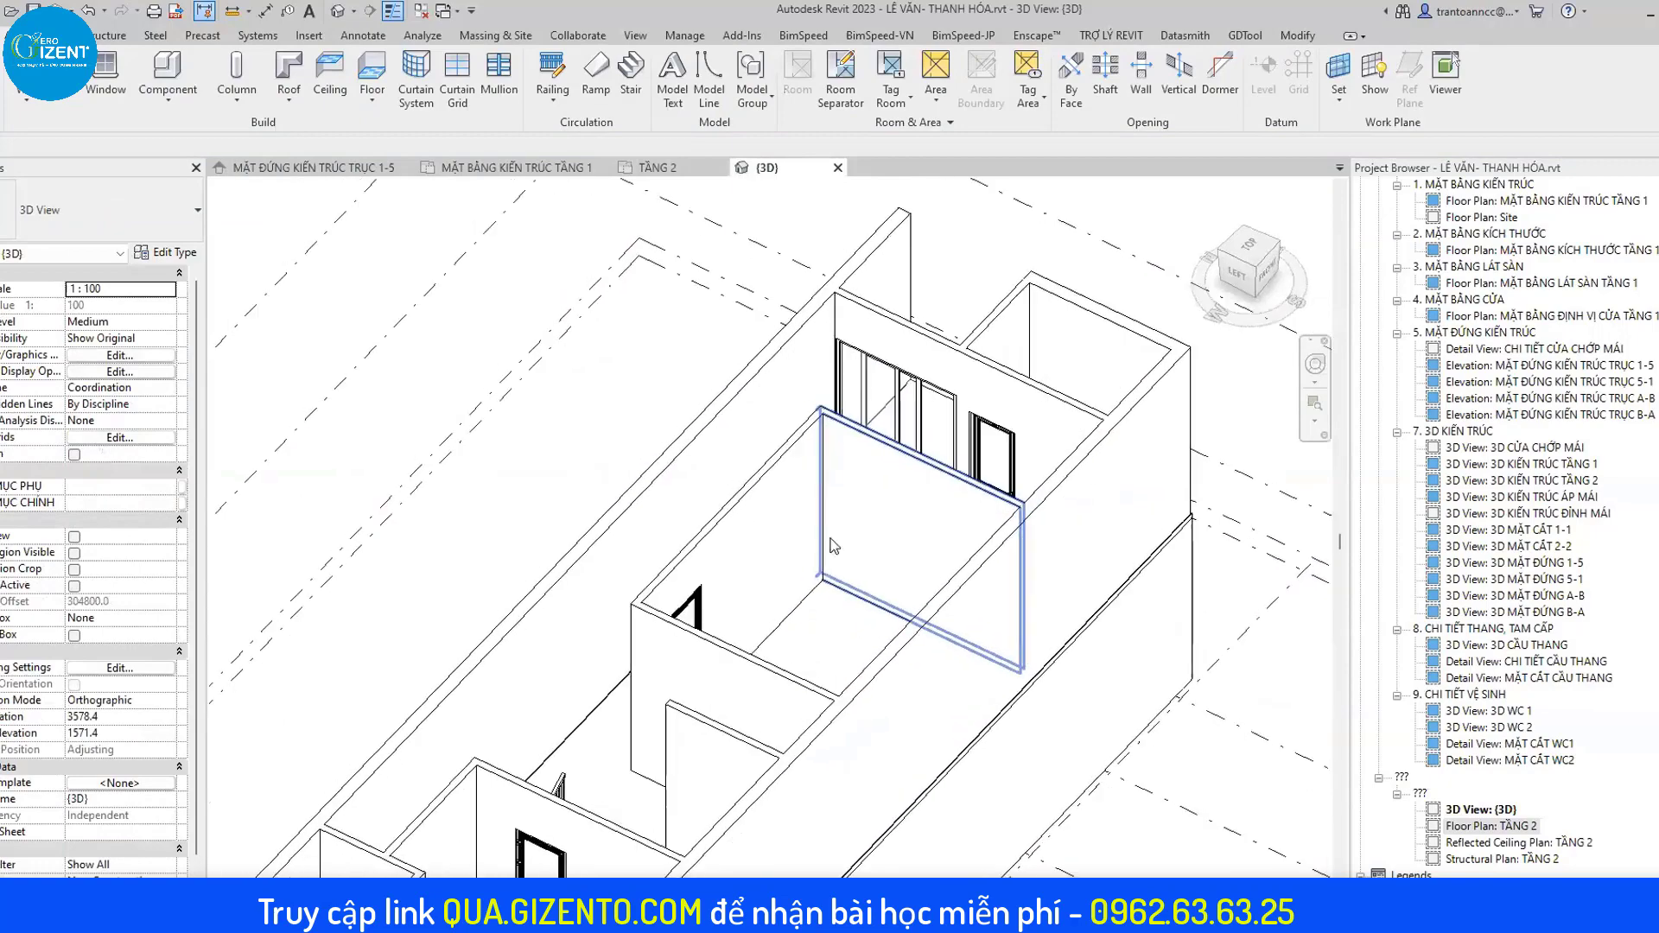
scroll(908, 488, "up", 2)
scroll(908, 496, "down", 2)
mouse_move(864, 449)
middle_mouse_down("shift")
mouse_move(540, 309)
mouse_move(681, 168)
middle_mouse_up("shift")
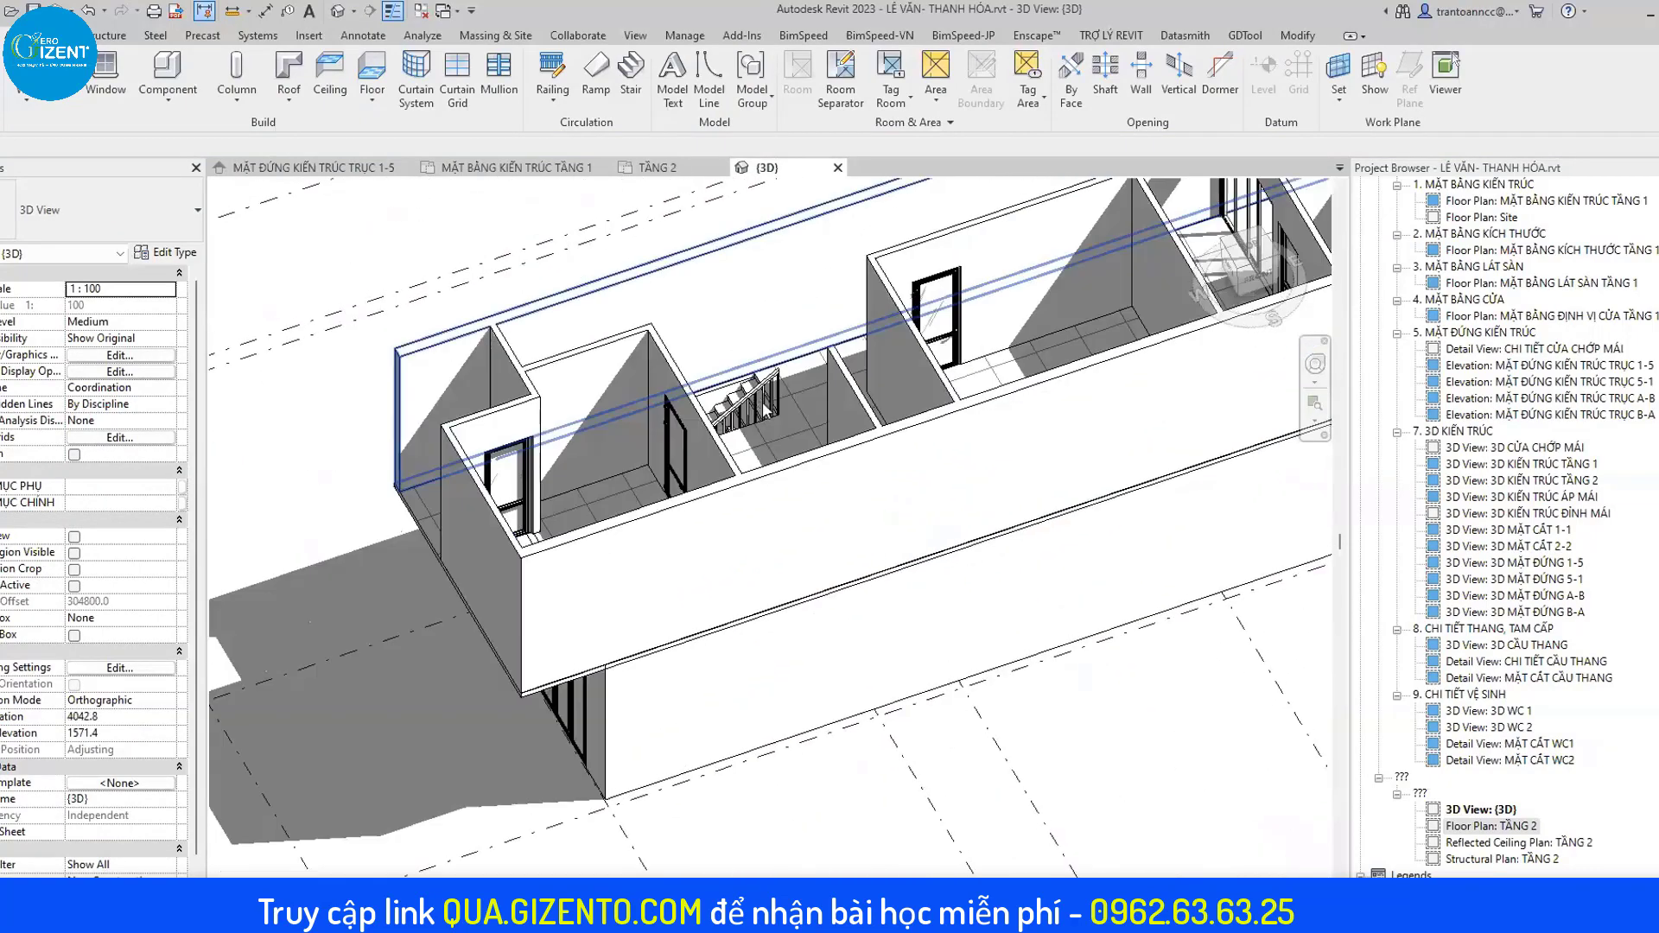
left_click(682, 169)
scroll(778, 519, "down", 2)
scroll(748, 517, "down", 2)
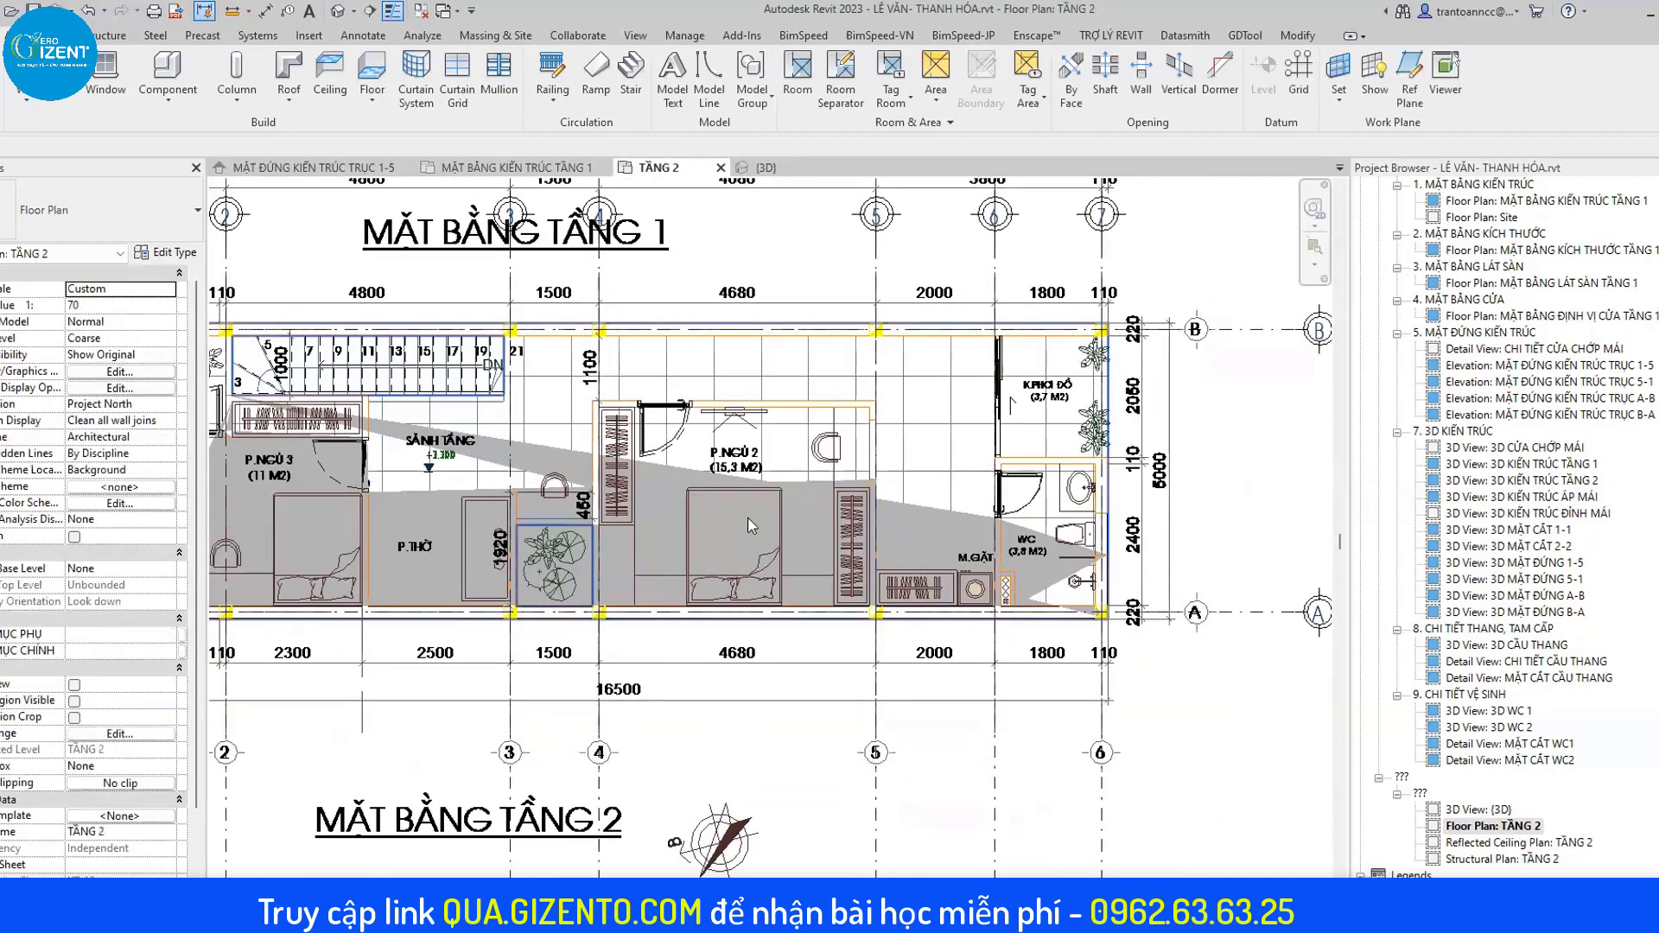
Place FRN- TU wardrobes in P.NGỦ 2, including one against its left wall.
key("c")
key("m")
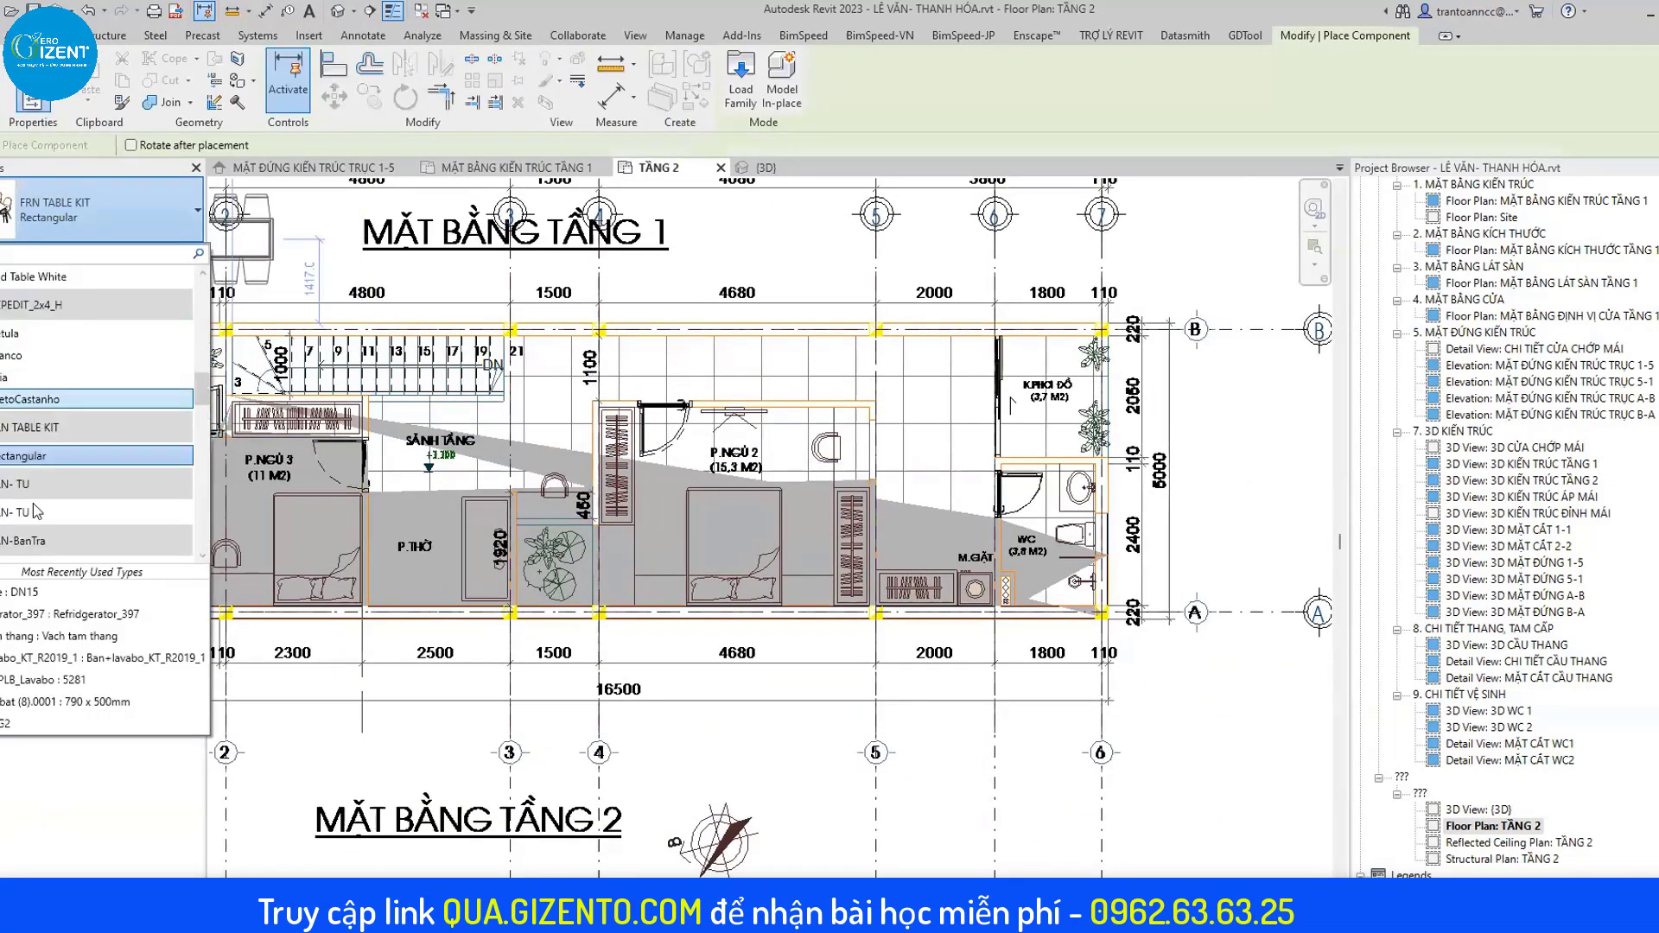
left_click(95, 484)
scroll(827, 537, "up", 3)
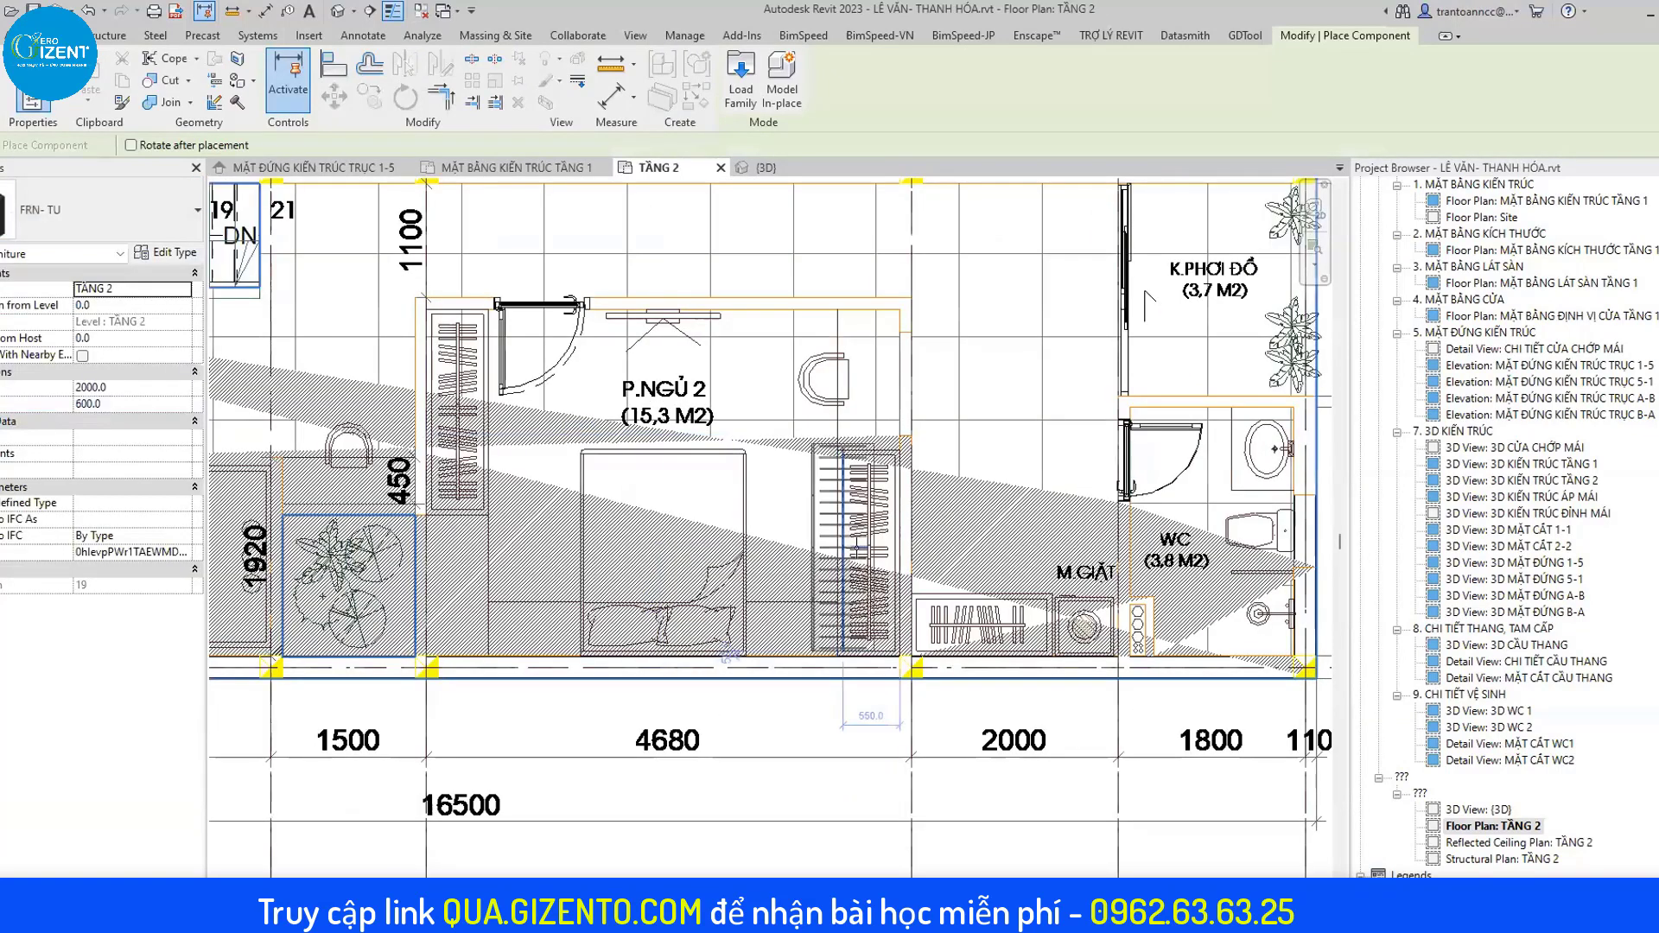
left_click(950, 563)
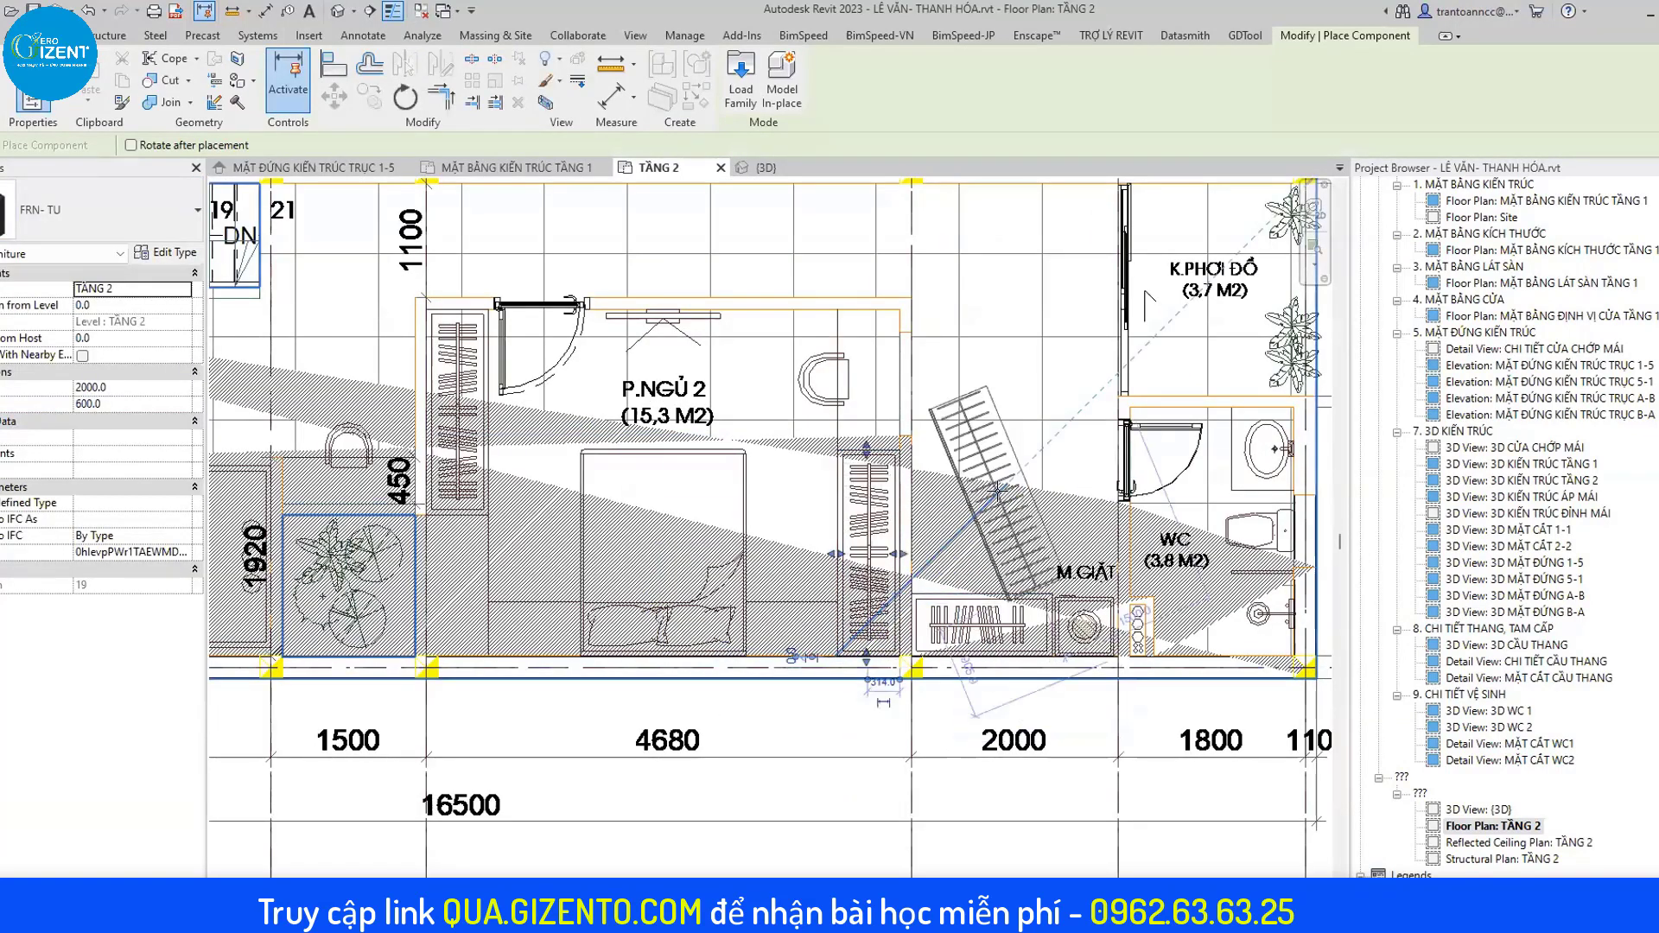
left_click(1005, 610)
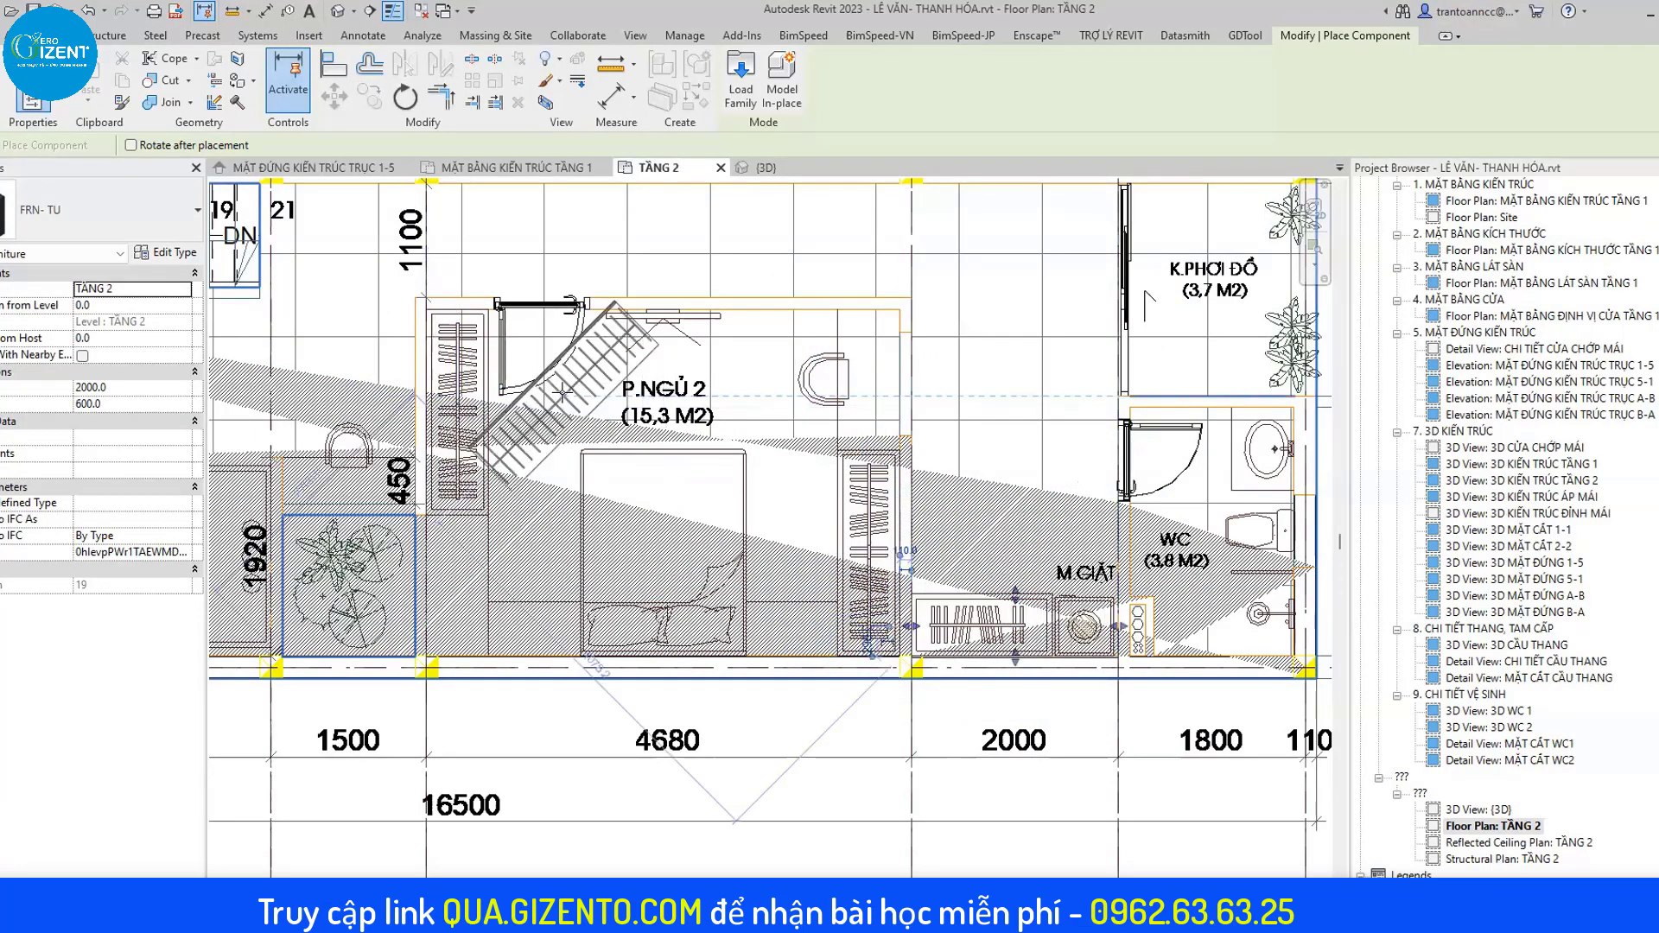
scroll(441, 420, "up", 2)
scroll(441, 420, "up", 1)
left_click(462, 419)
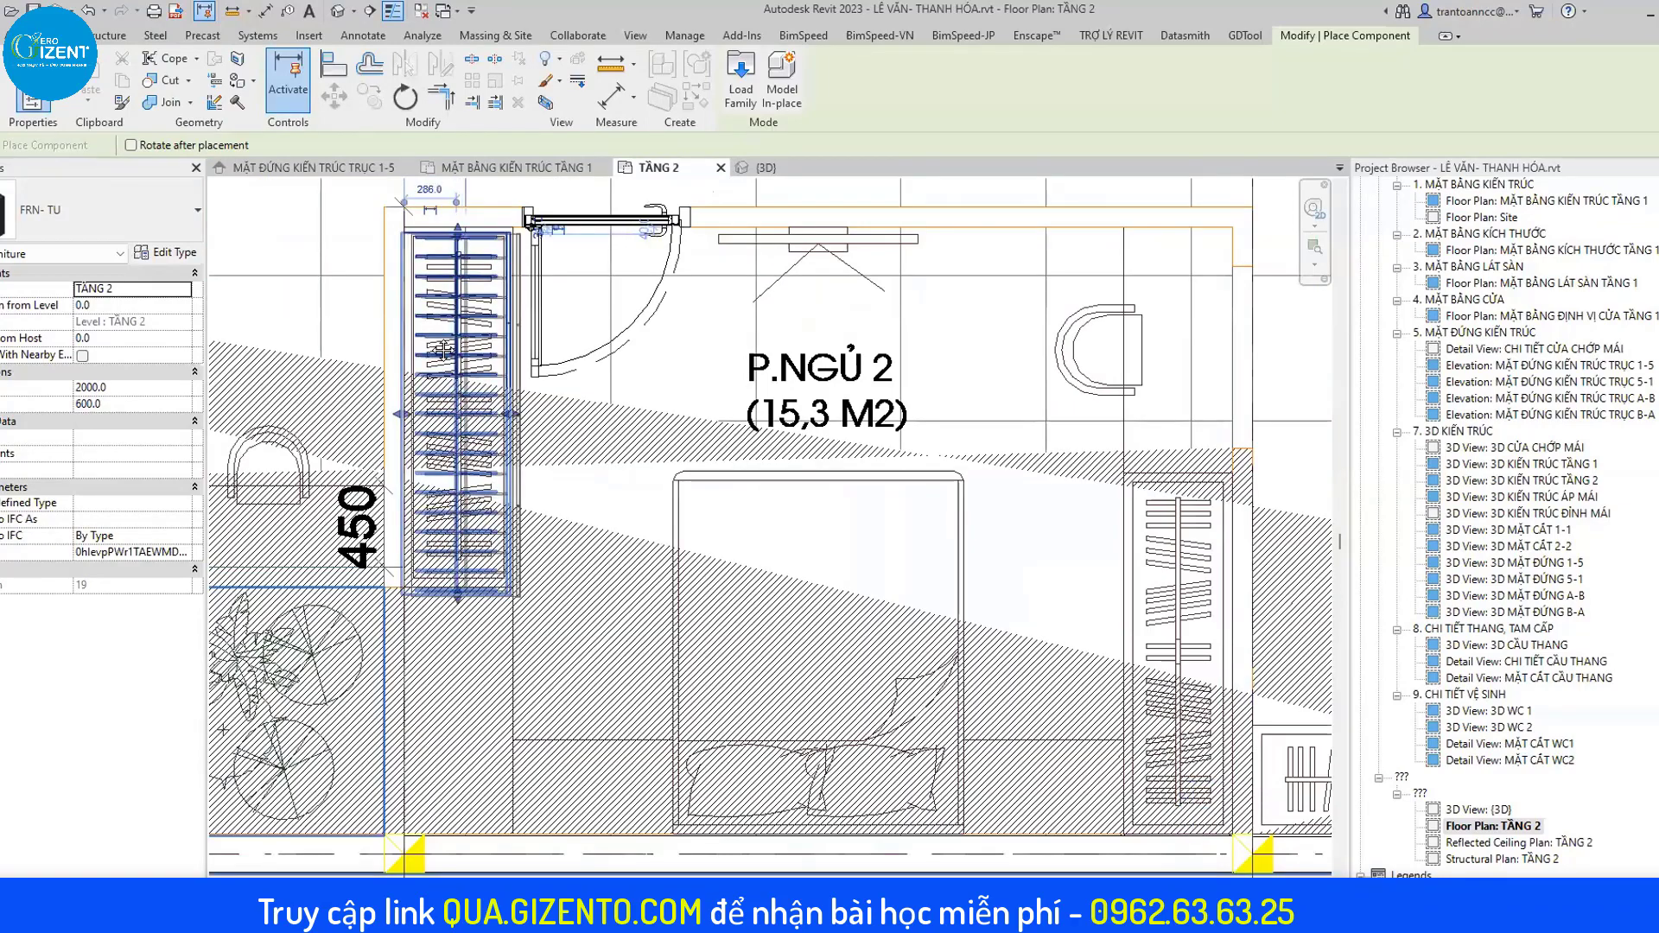
scroll(972, 562, "down", 2)
key("Escape")
key("Escape")
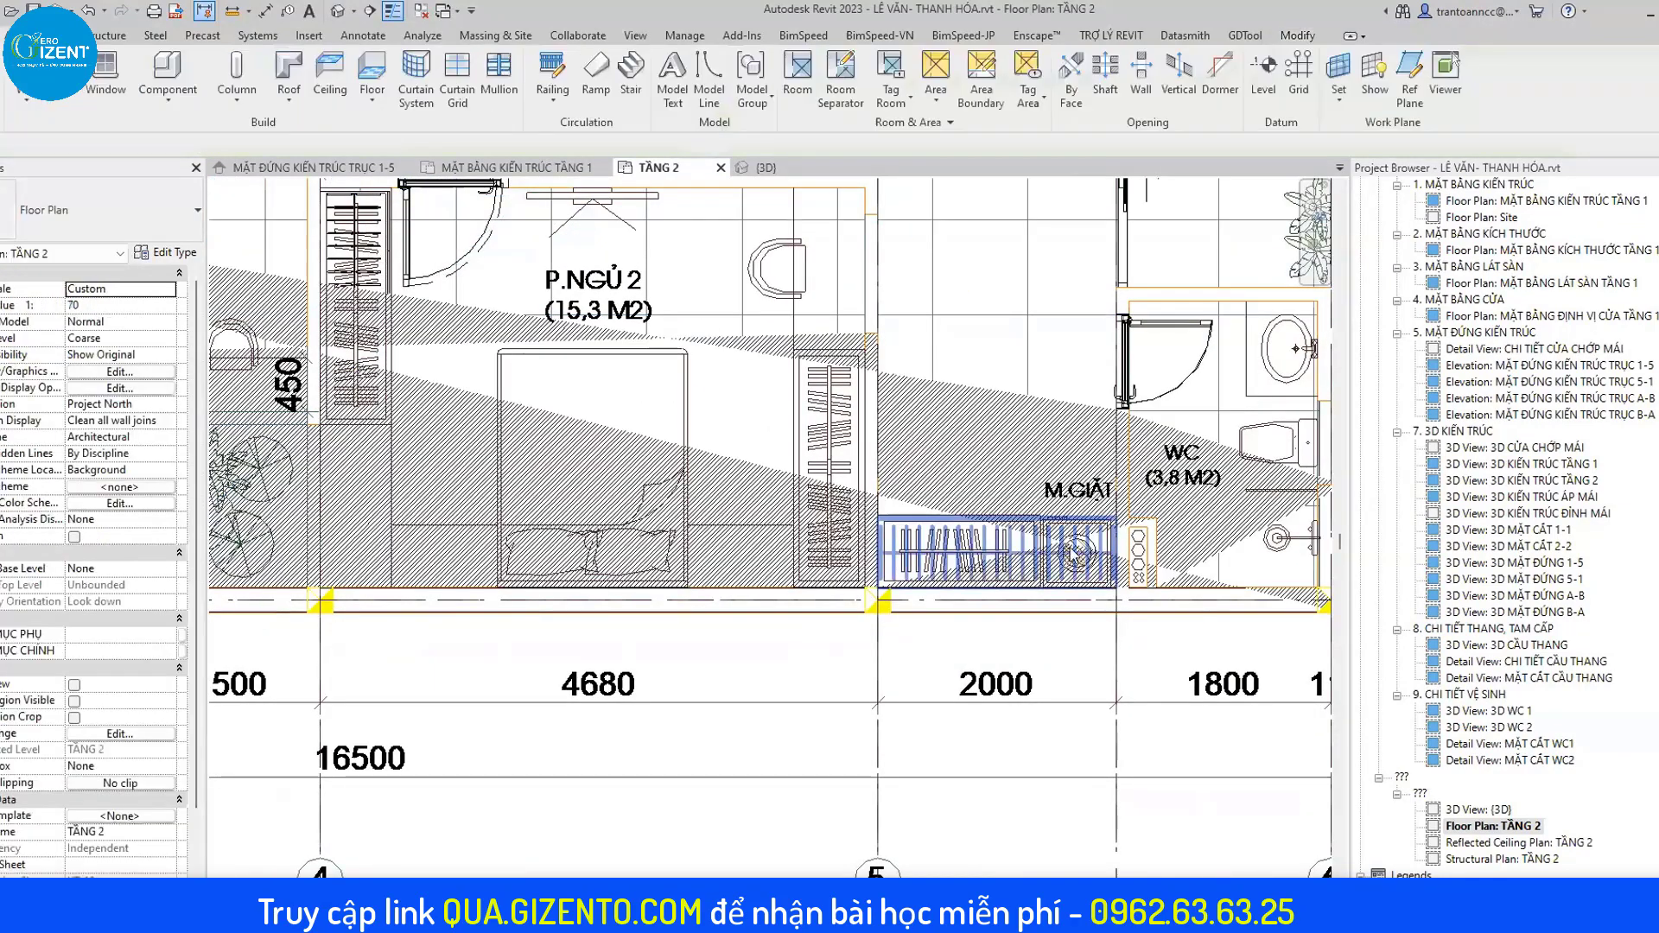
Check the M.GIẶT washing machine, then pan back to SẢNH TẦNG and P.NGỦ 3.
left_click(1042, 549)
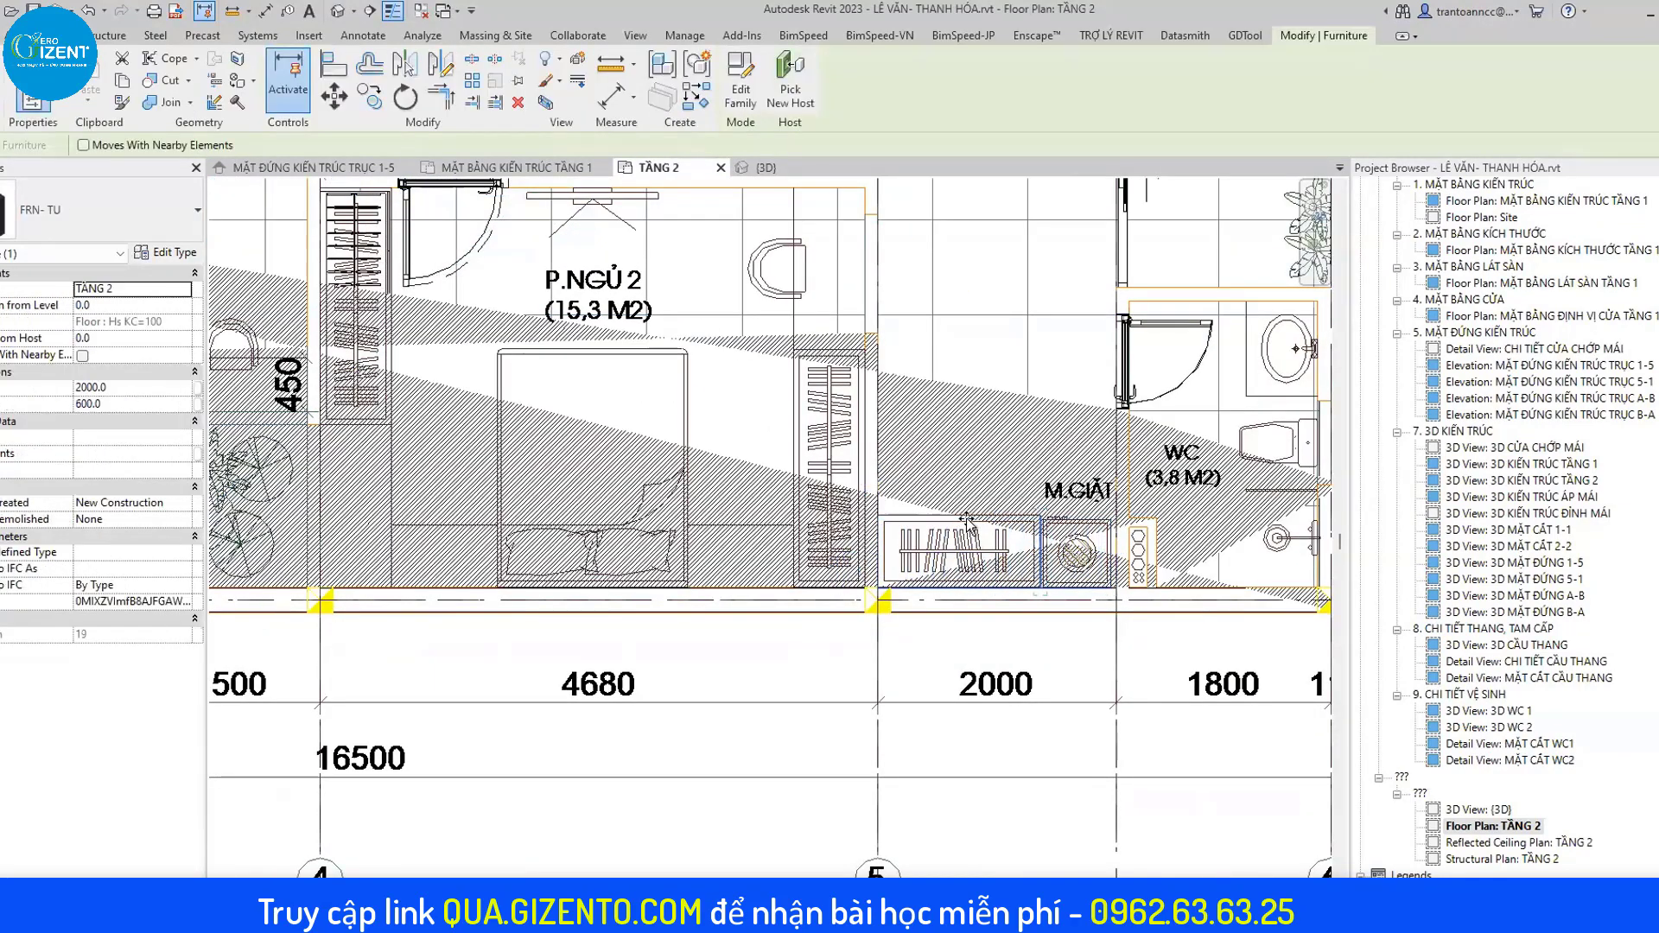
left_click(467, 451)
scroll(467, 452, "down", 2)
middle_click_drag(467, 451, 596, 475)
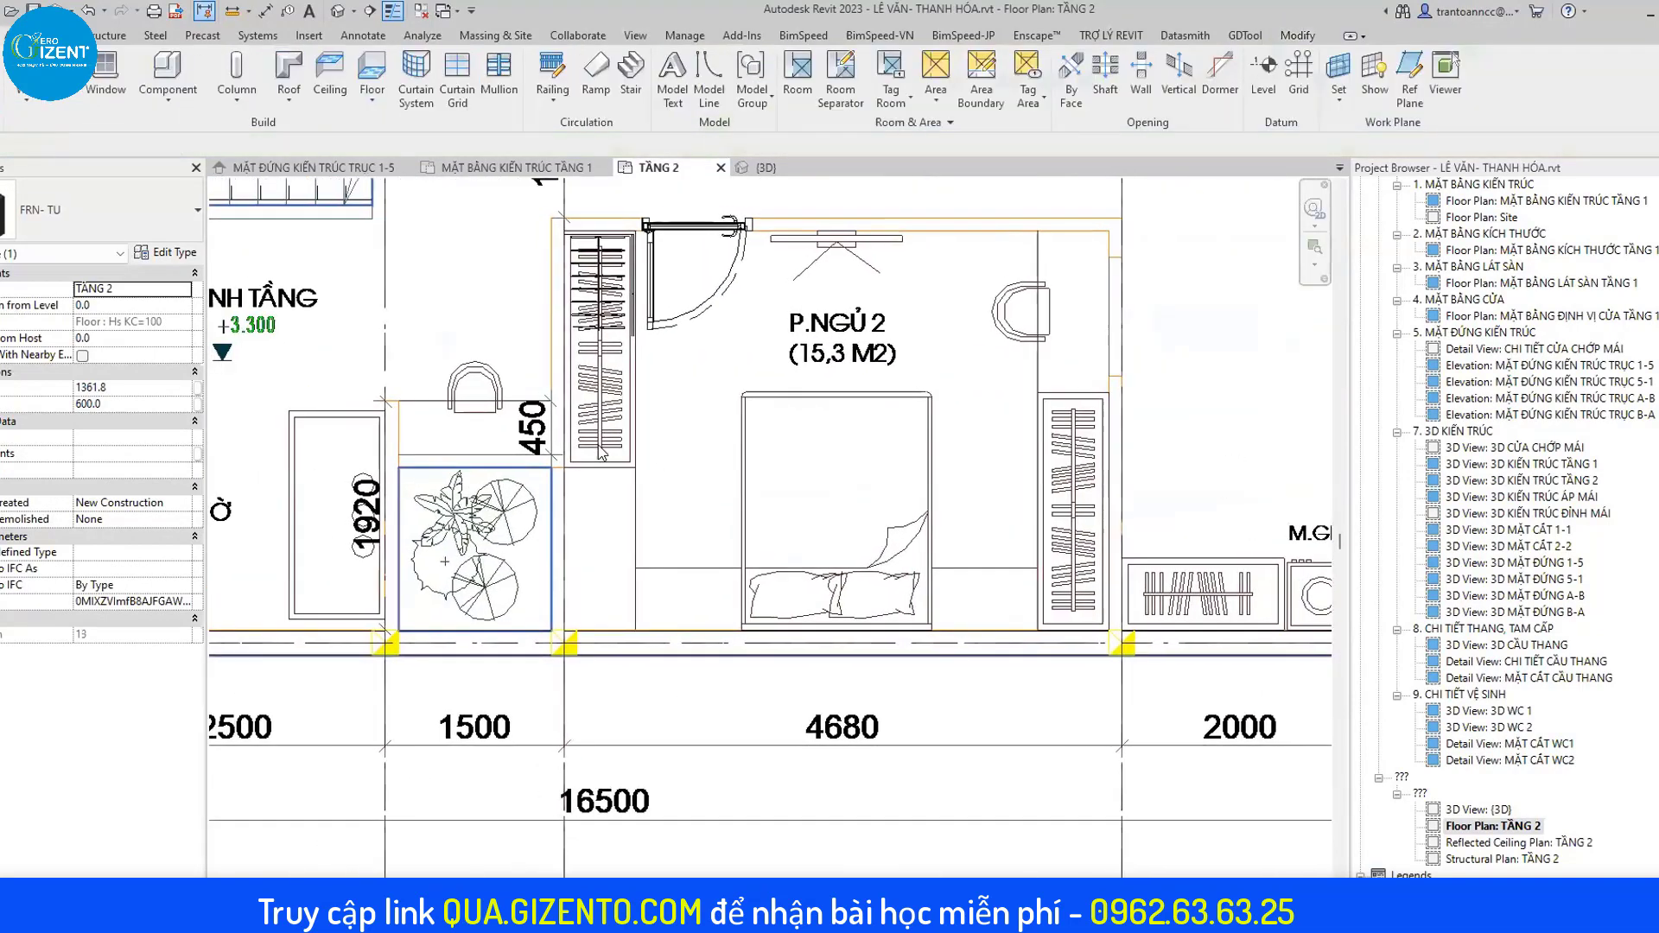
scroll(930, 508, "up", 2)
middle_click_drag(931, 508, 977, 491)
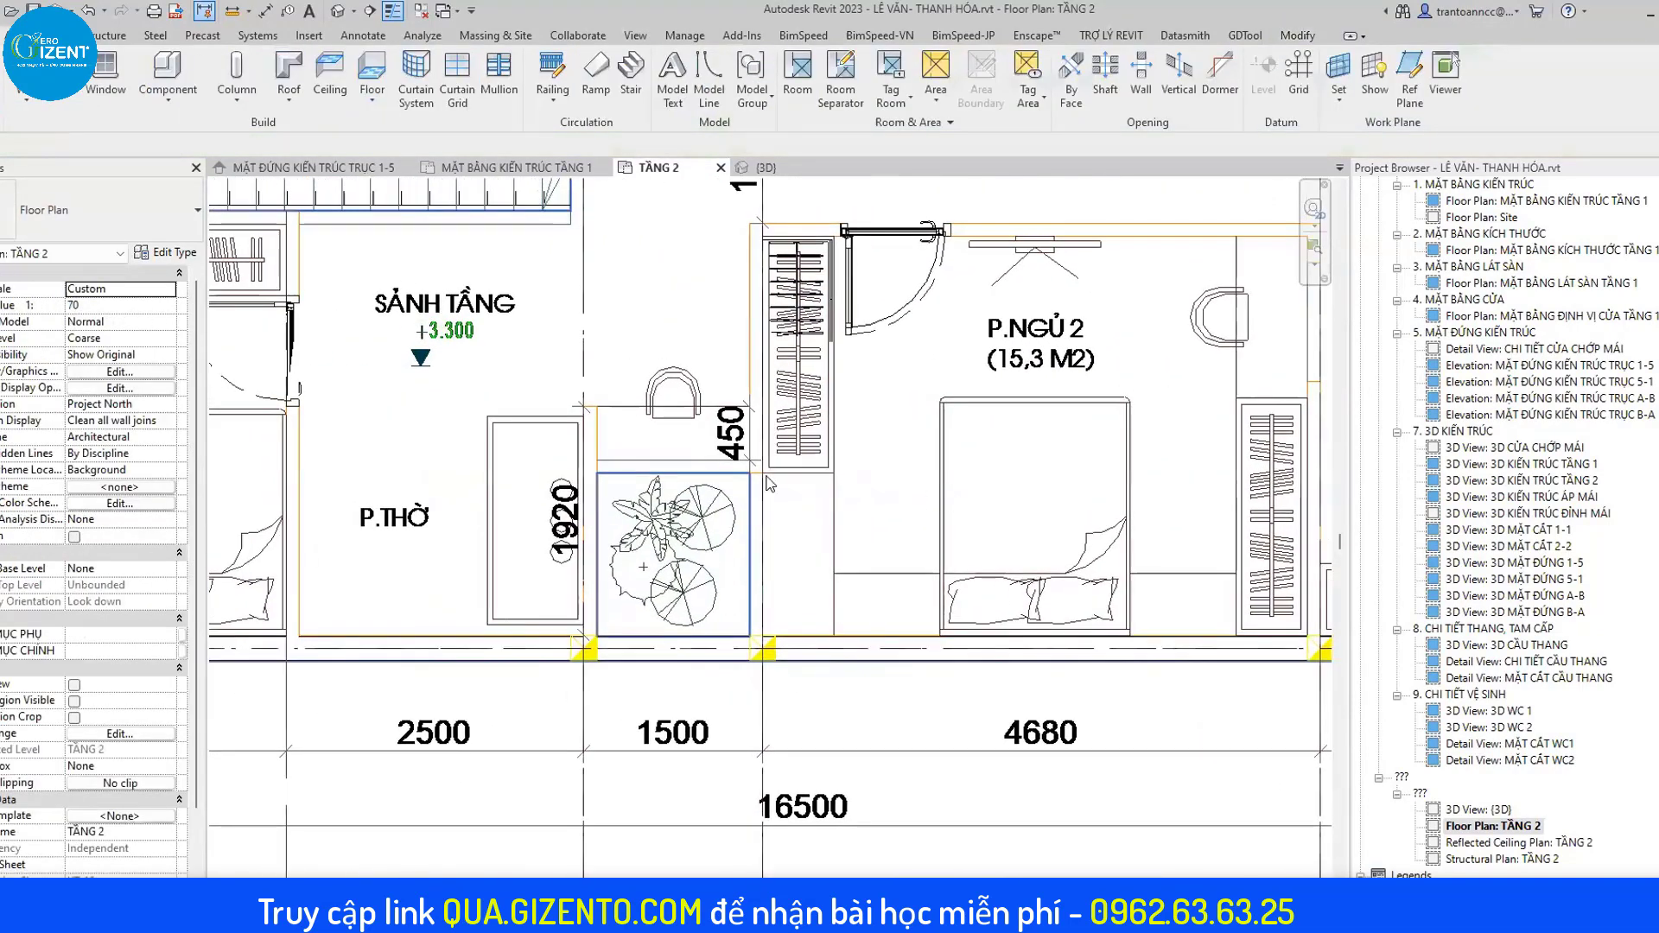
scroll(731, 425, "down", 1)
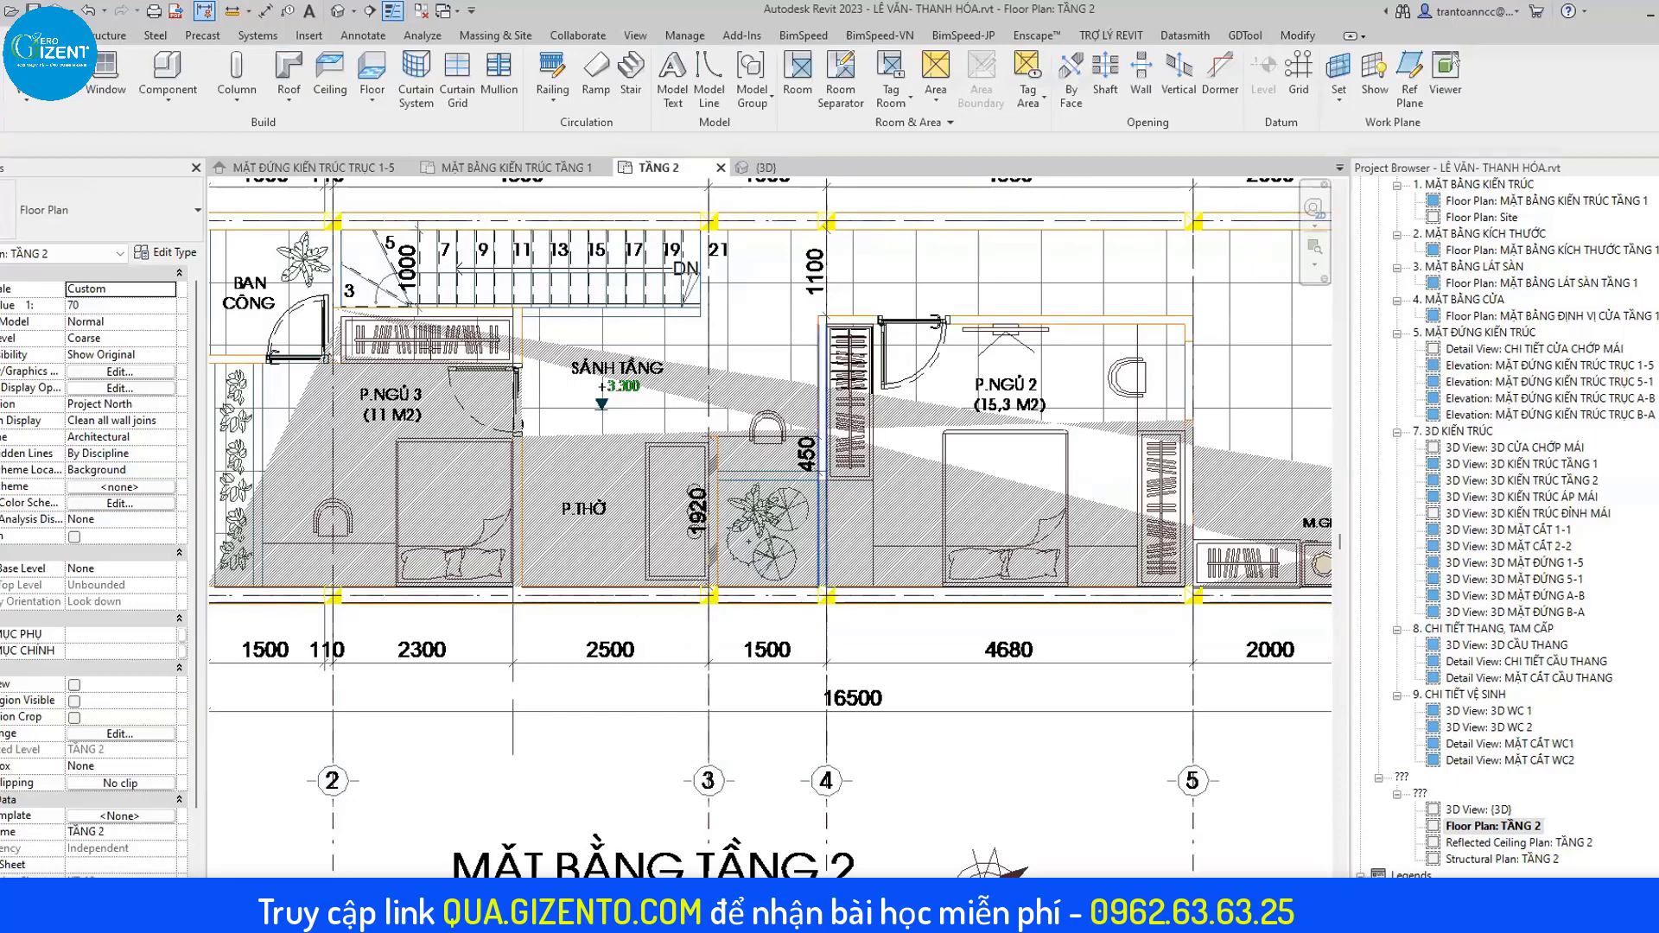
Add a matching wardrobe along P.NGỦ 3's top wall, copied from the P.NGỦ 2 wardrobe.
left_click(849, 389)
scroll(432, 335, "up", 4)
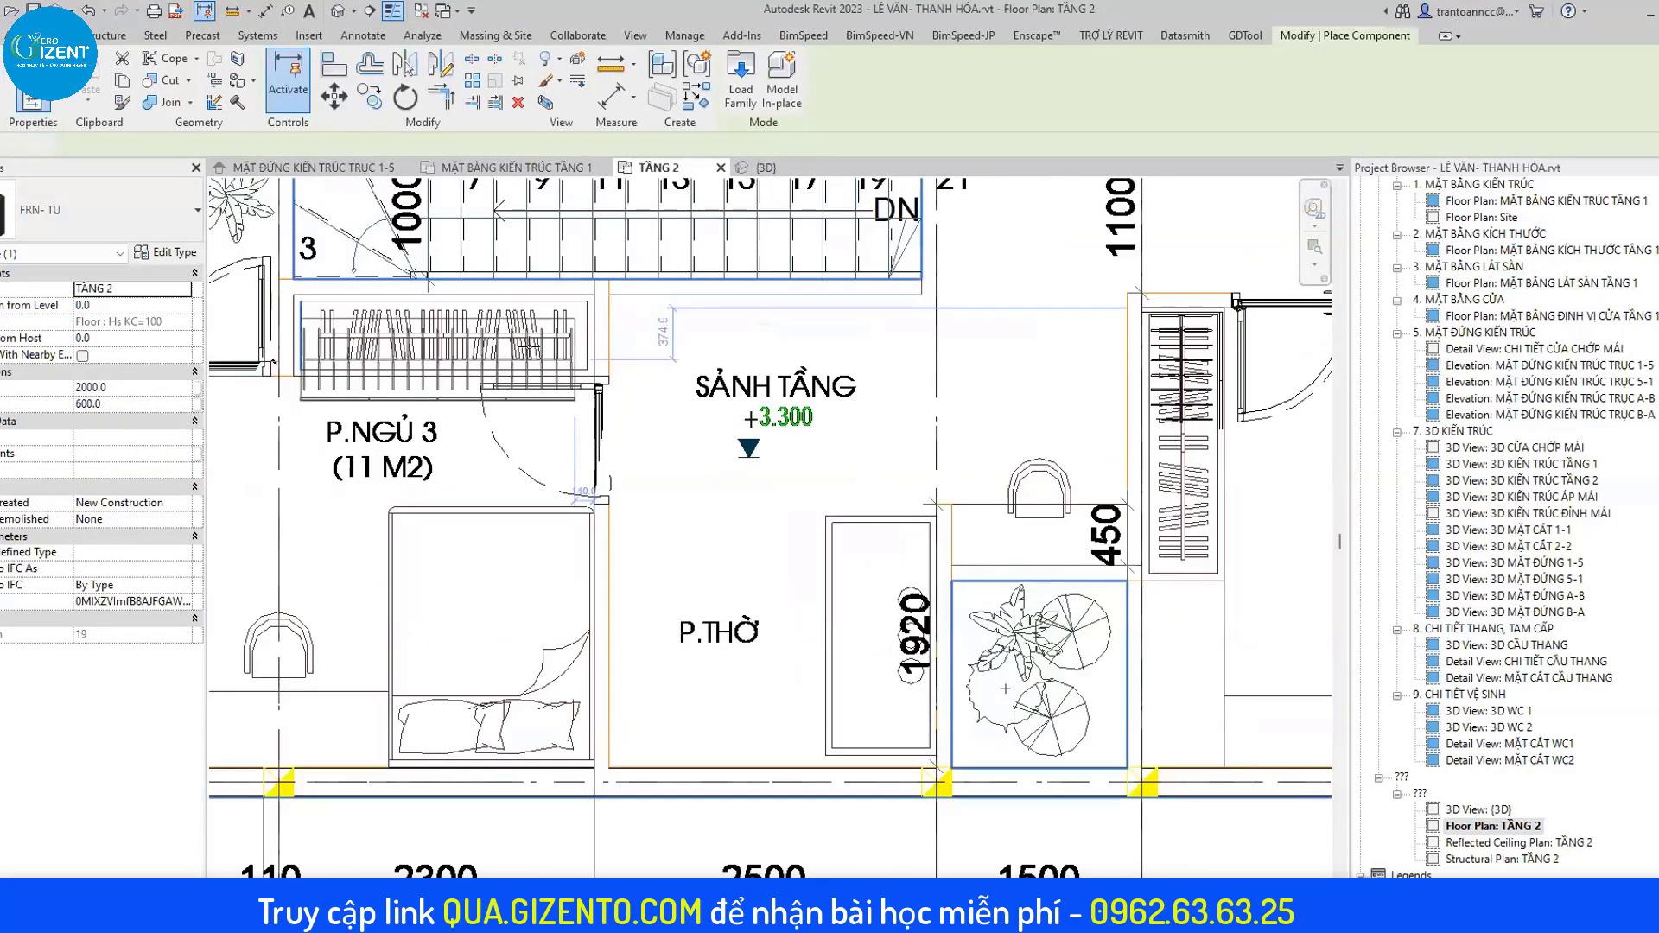
scroll(432, 335, "up", 1)
left_click(605, 337)
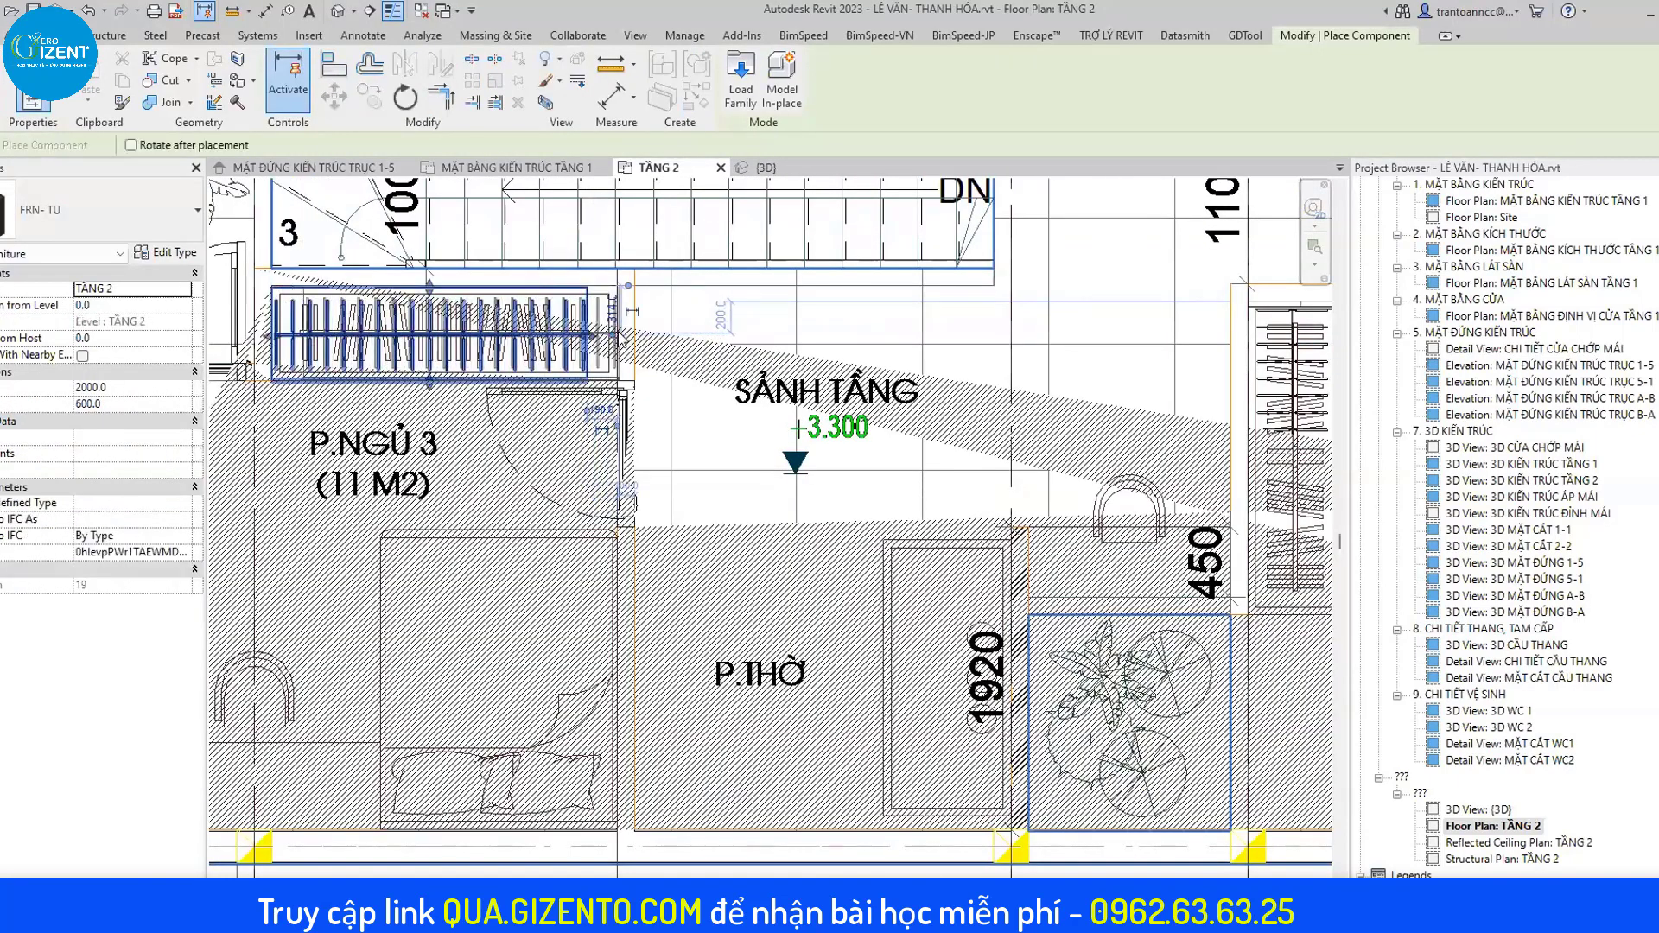
key("Escape")
scroll(627, 337, "up", 1)
left_click(627, 337)
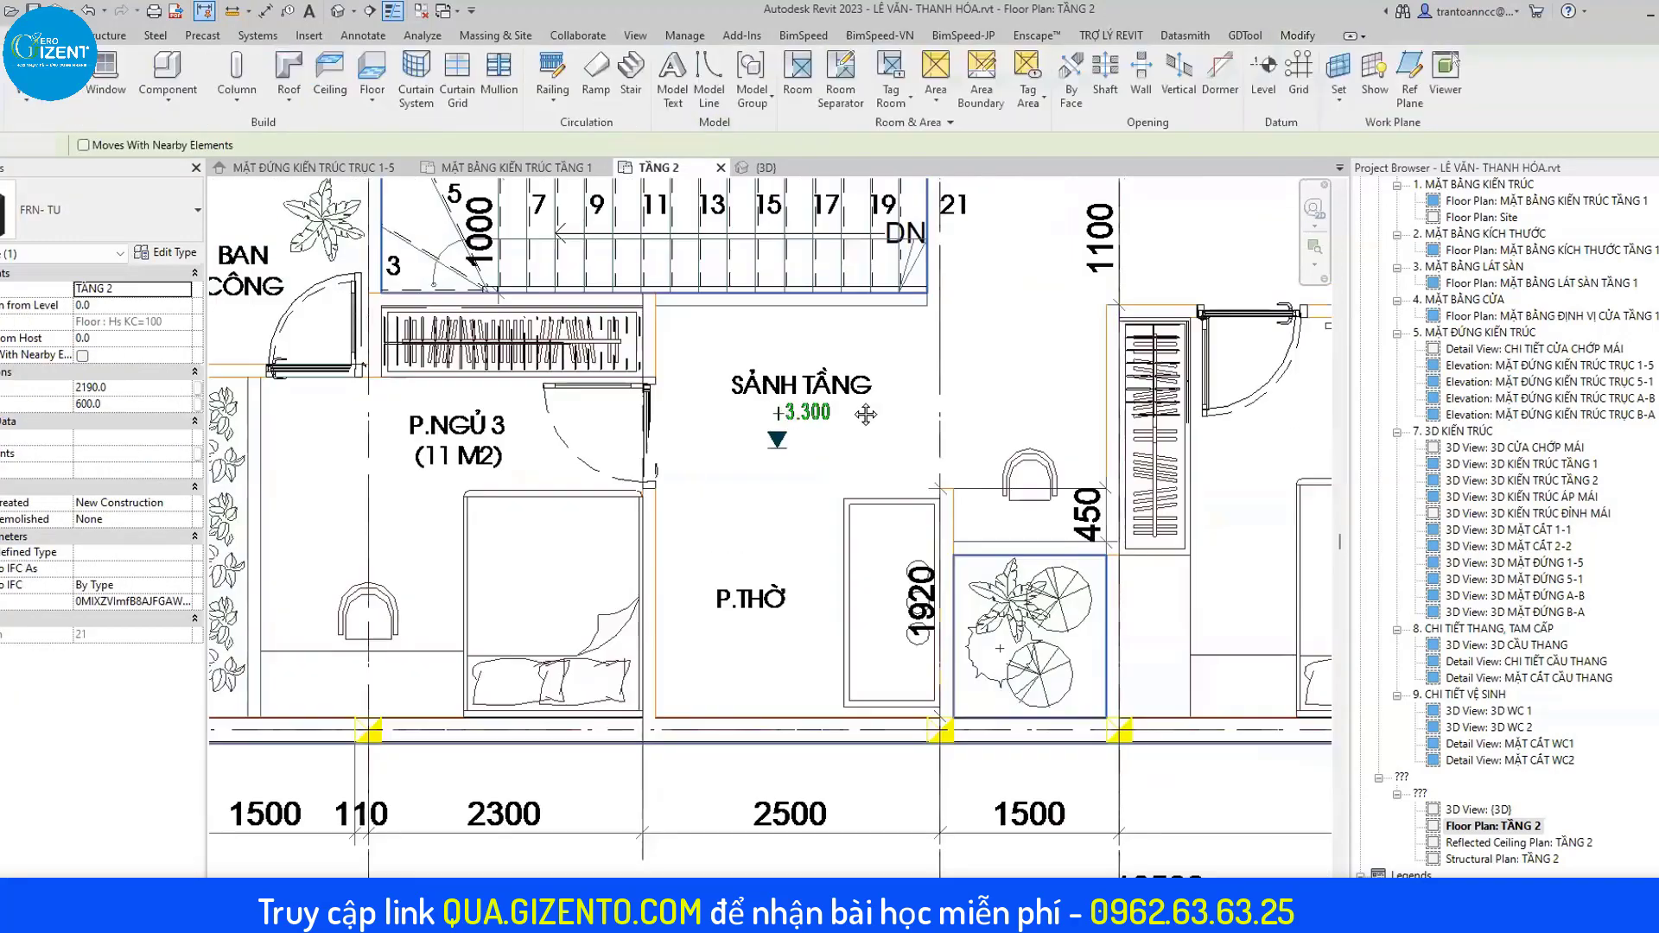
scroll(626, 337, "down", 4)
Use Create Similar with the FRN-Bed type to place a bed in P.NGỦ 3.
key("c")
key("s")
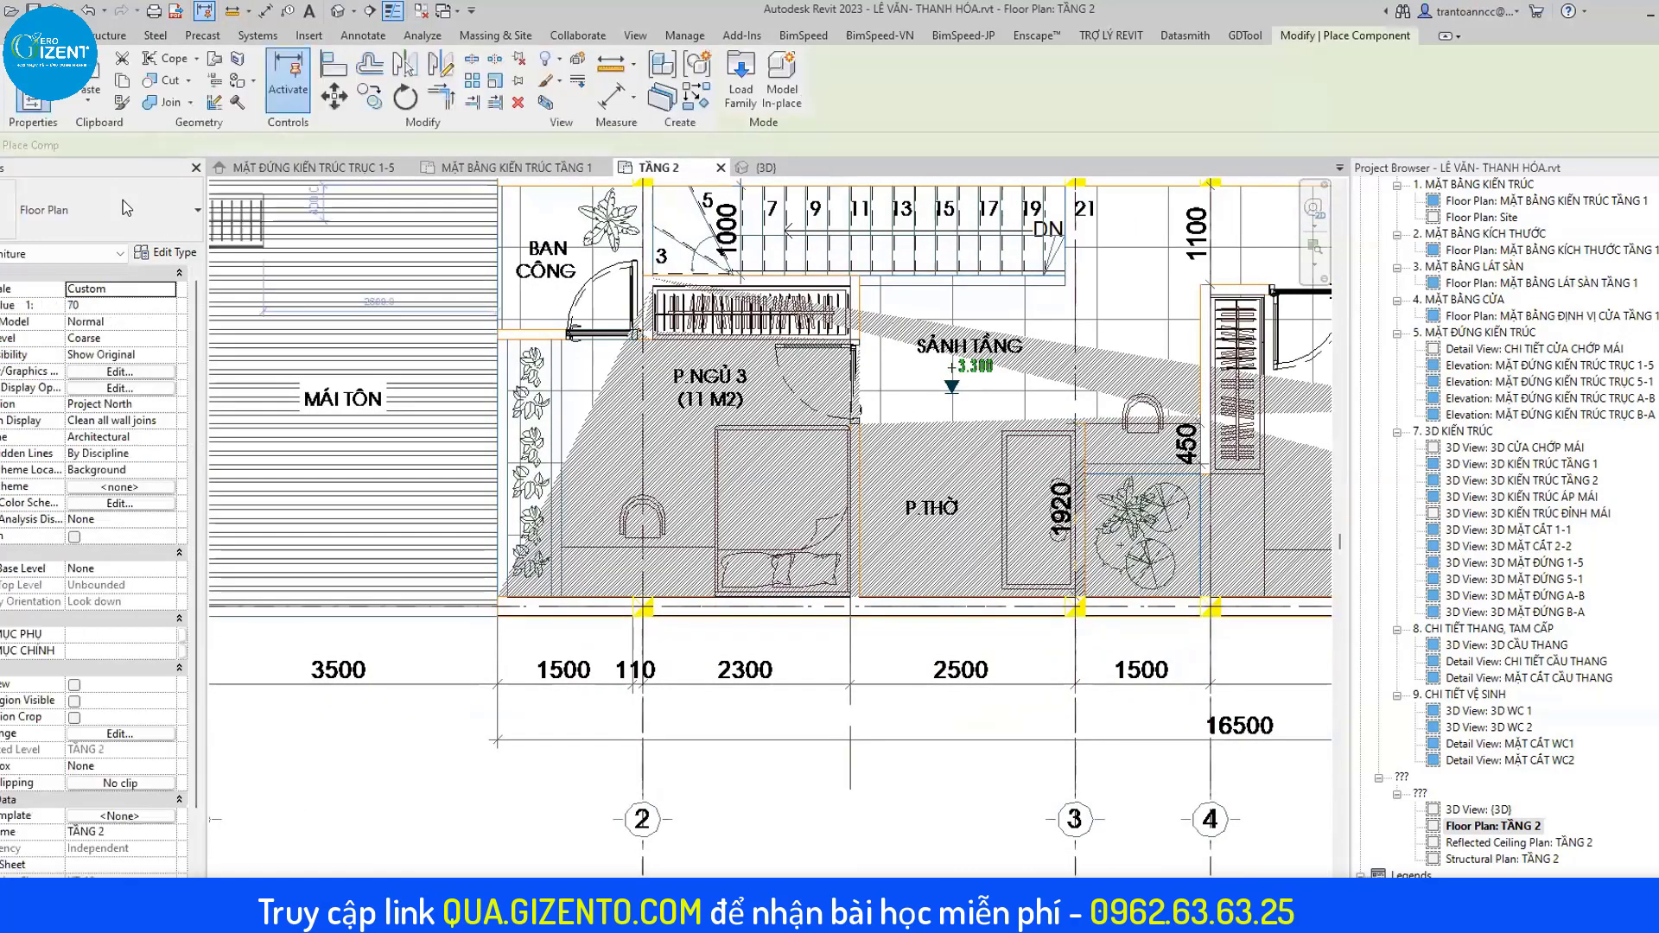
left_click(128, 199)
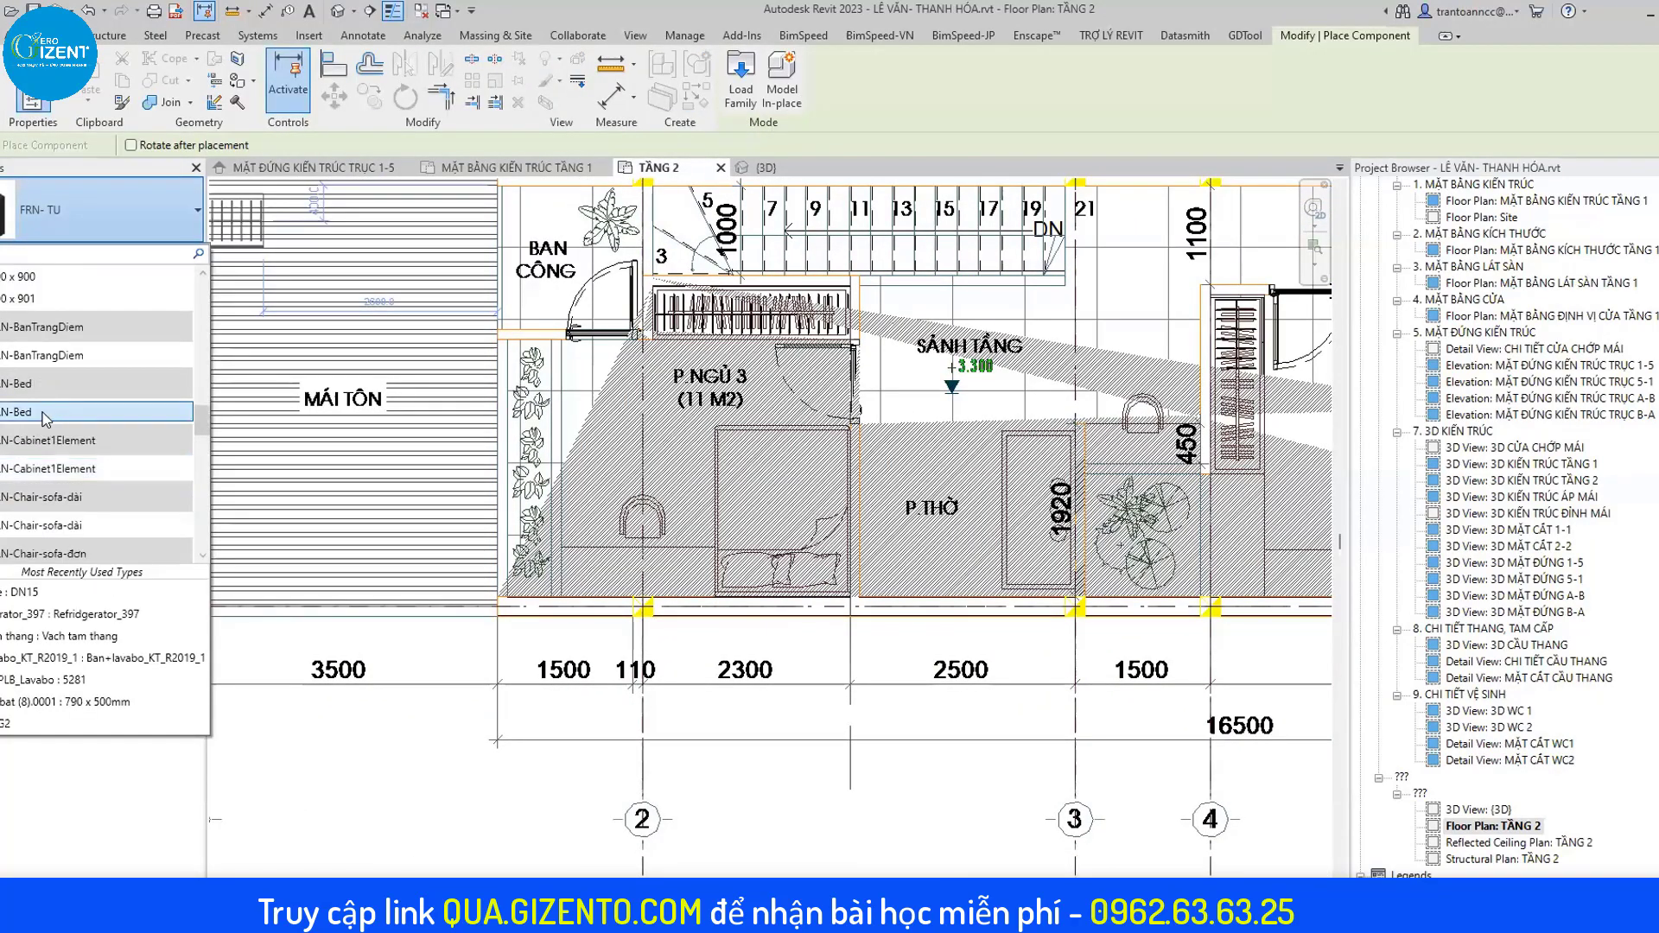
left_click(128, 389)
left_click(142, 390)
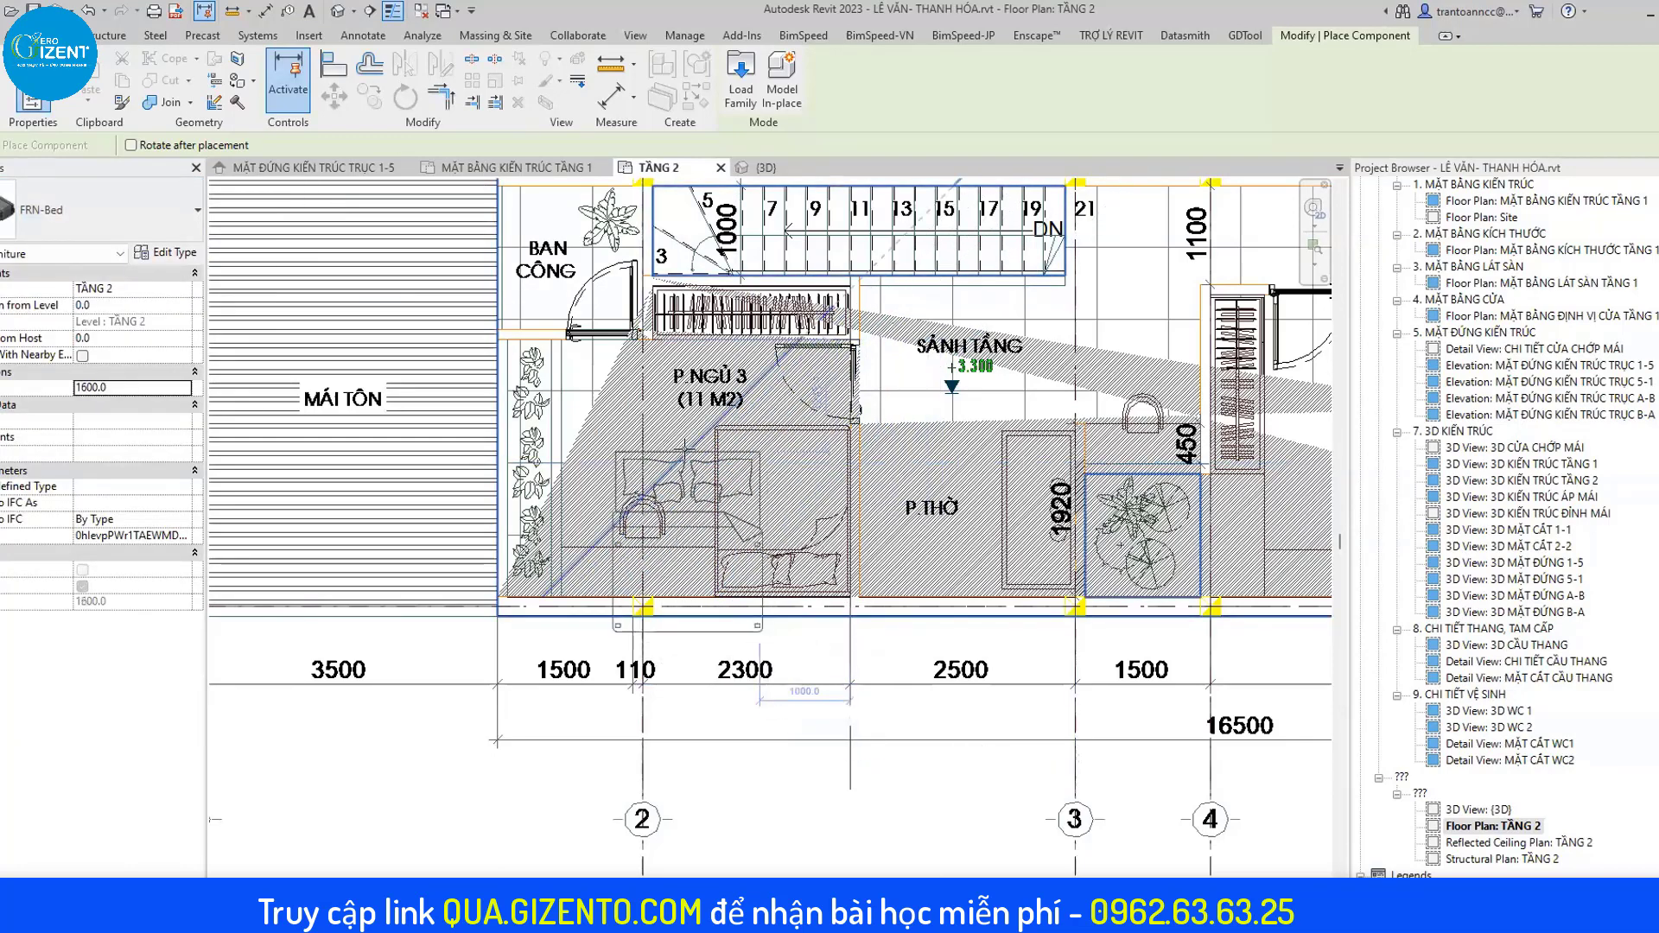
scroll(683, 449, "up", 2)
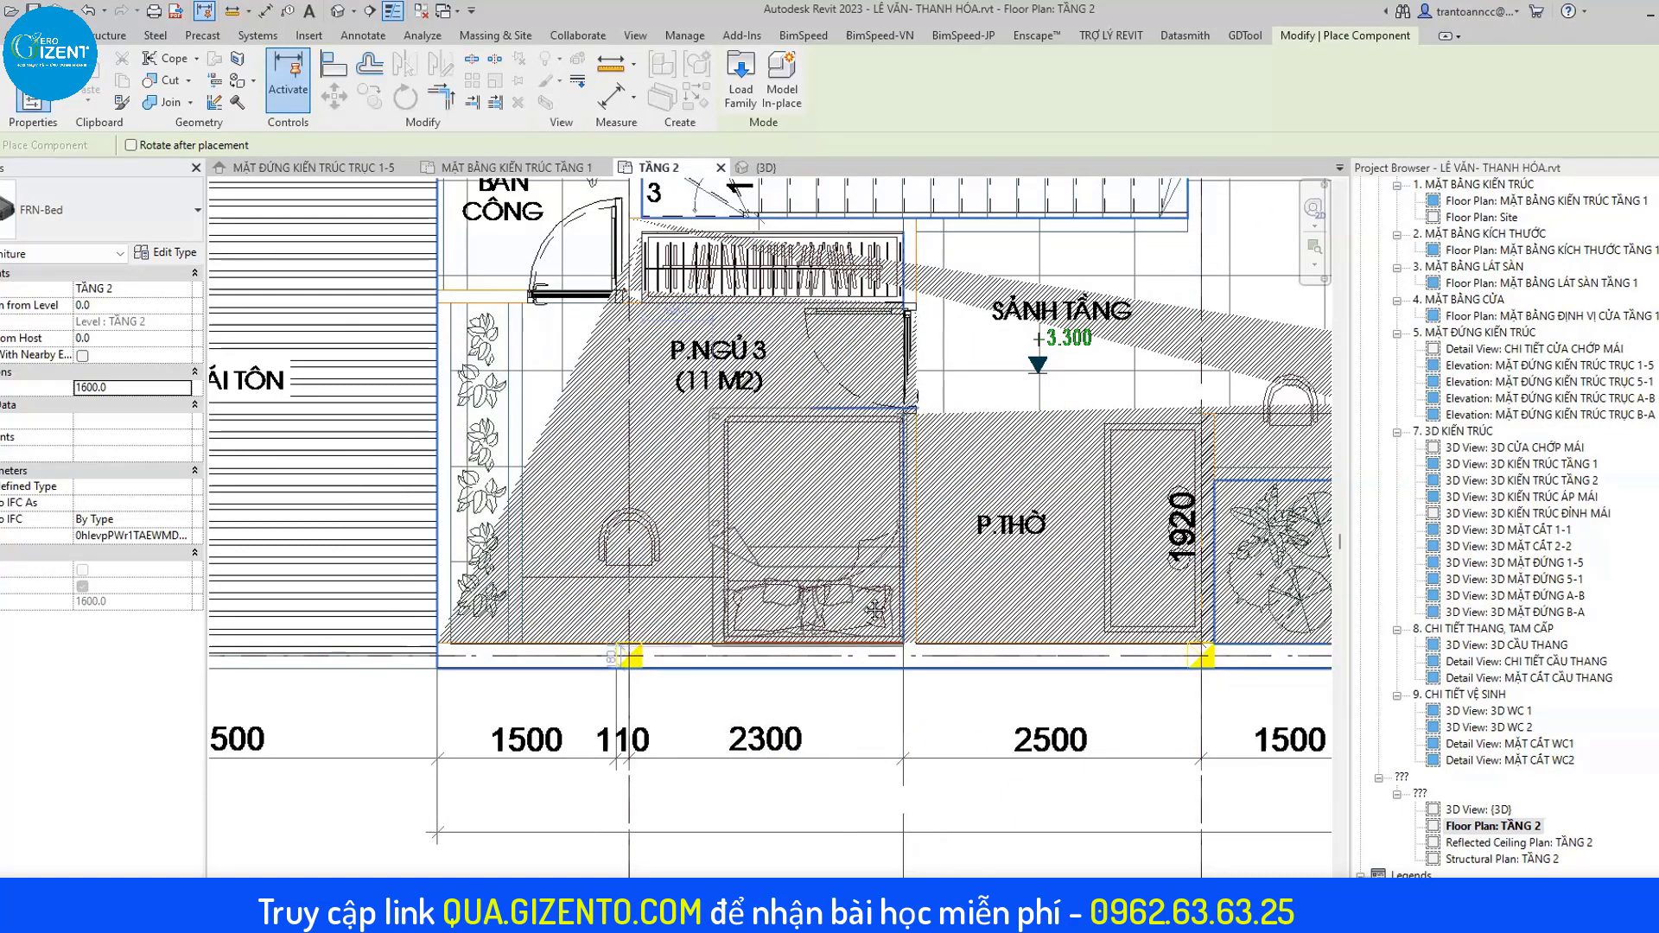
left_click(875, 610)
Place a second FRN-Bed bed in P.NGỦ 2.
middle_click_drag(899, 631, 640, 609)
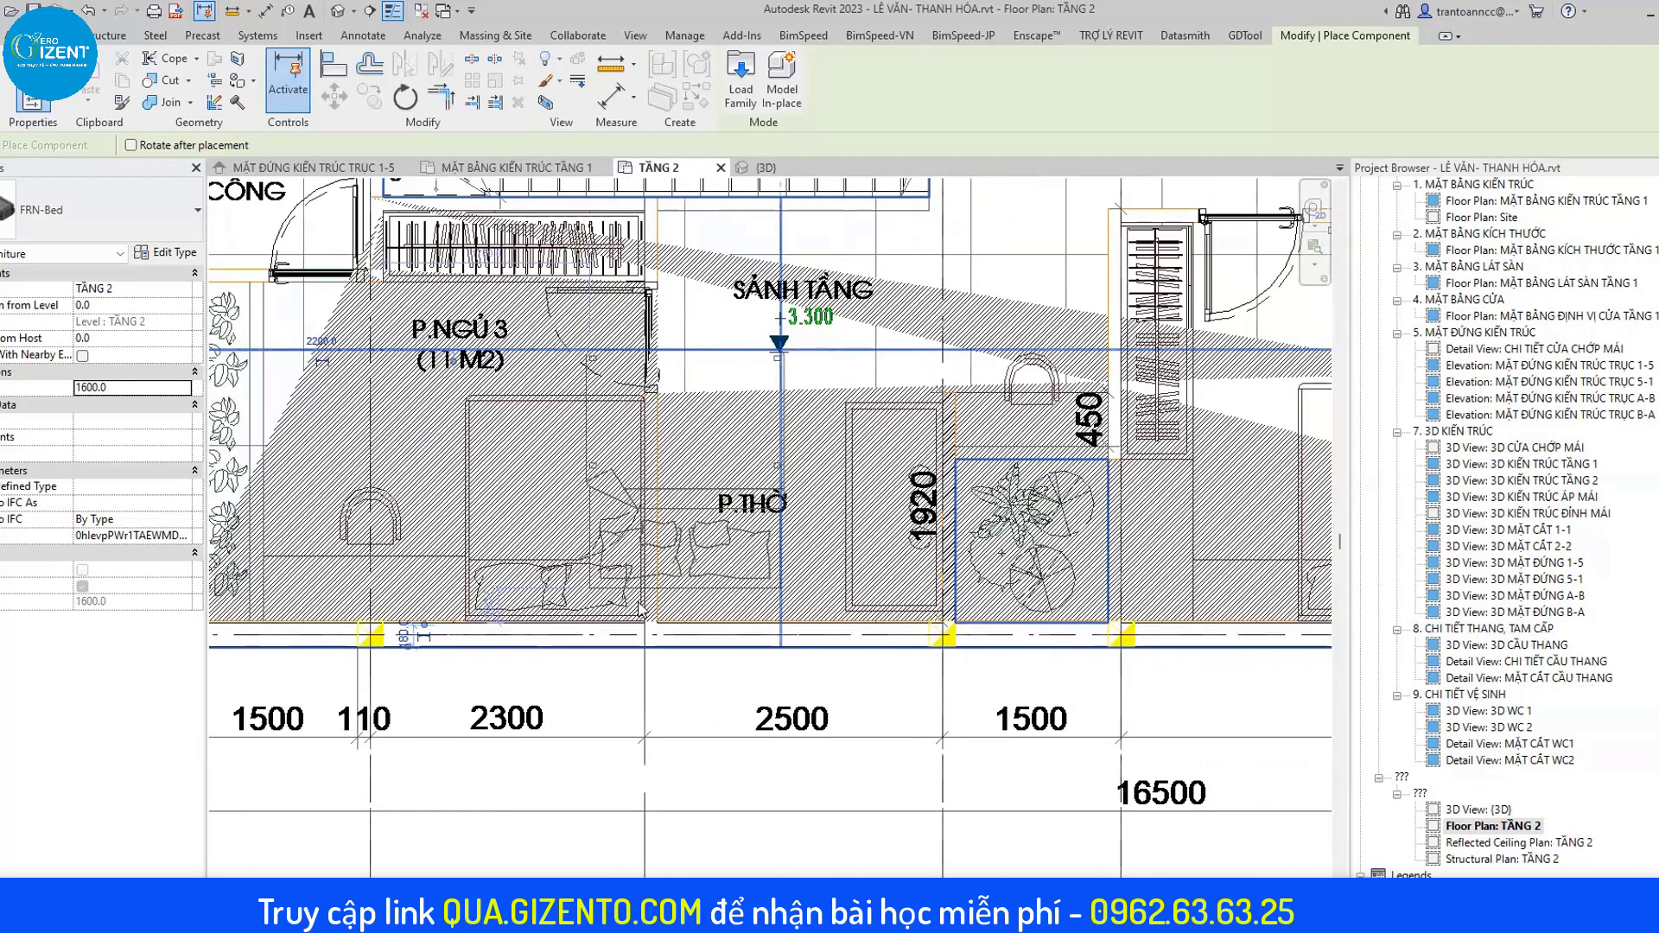
scroll(739, 592, "up", 1)
middle_click_drag(983, 611, 268, 668)
scroll(605, 640, "down", 1)
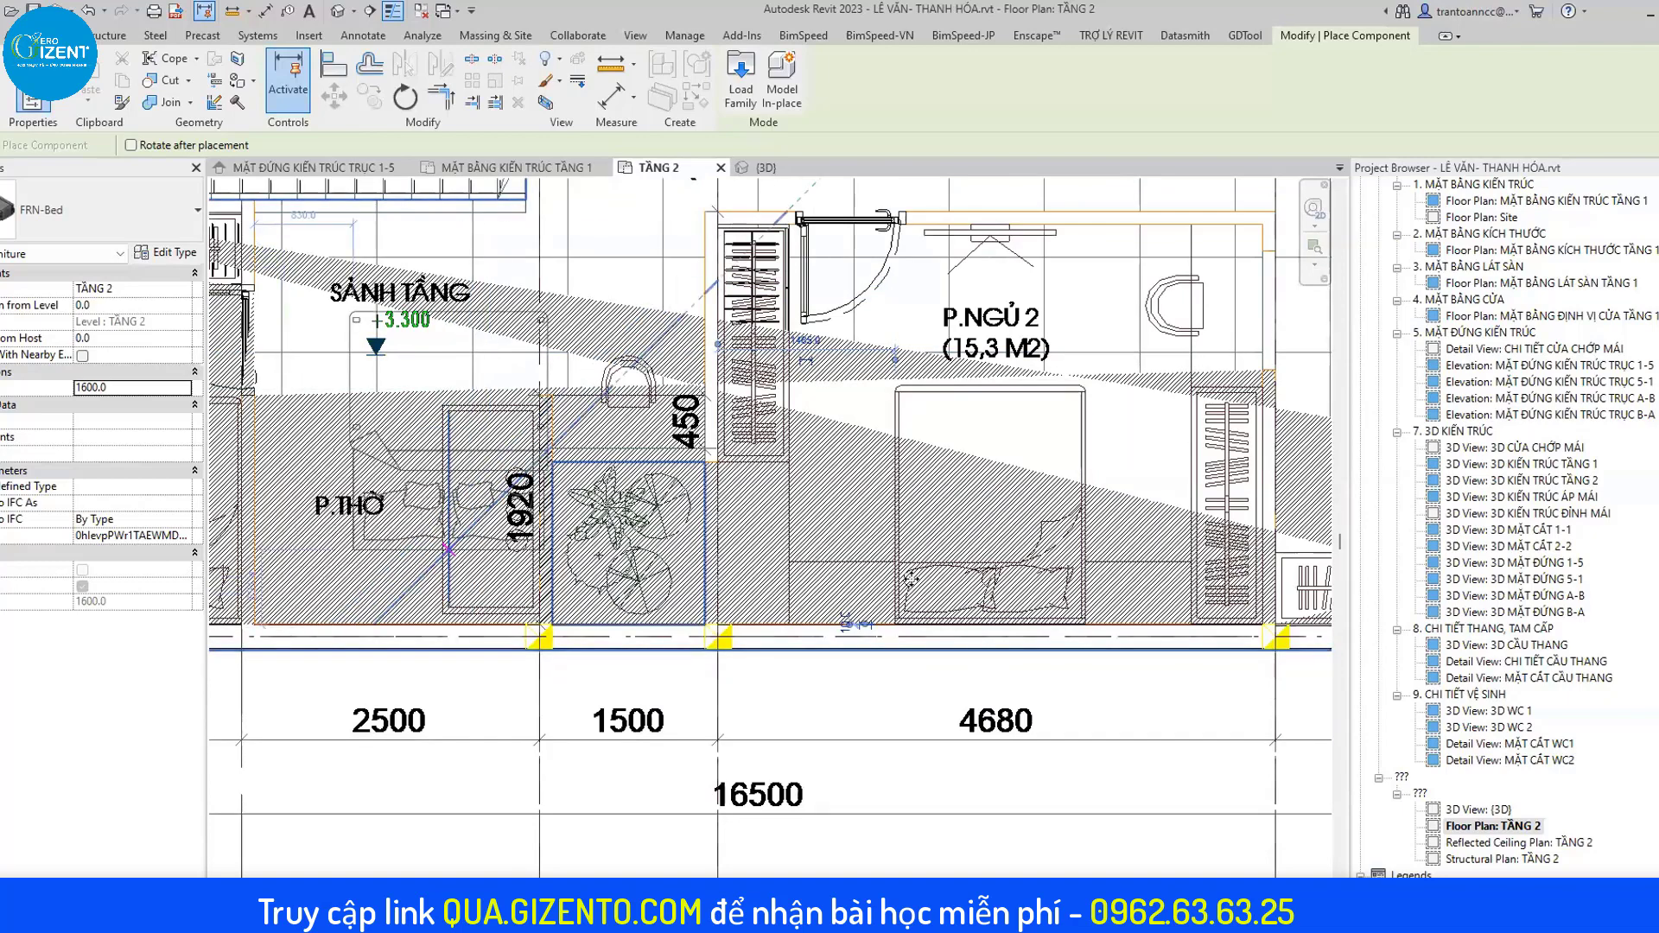
left_click(990, 620)
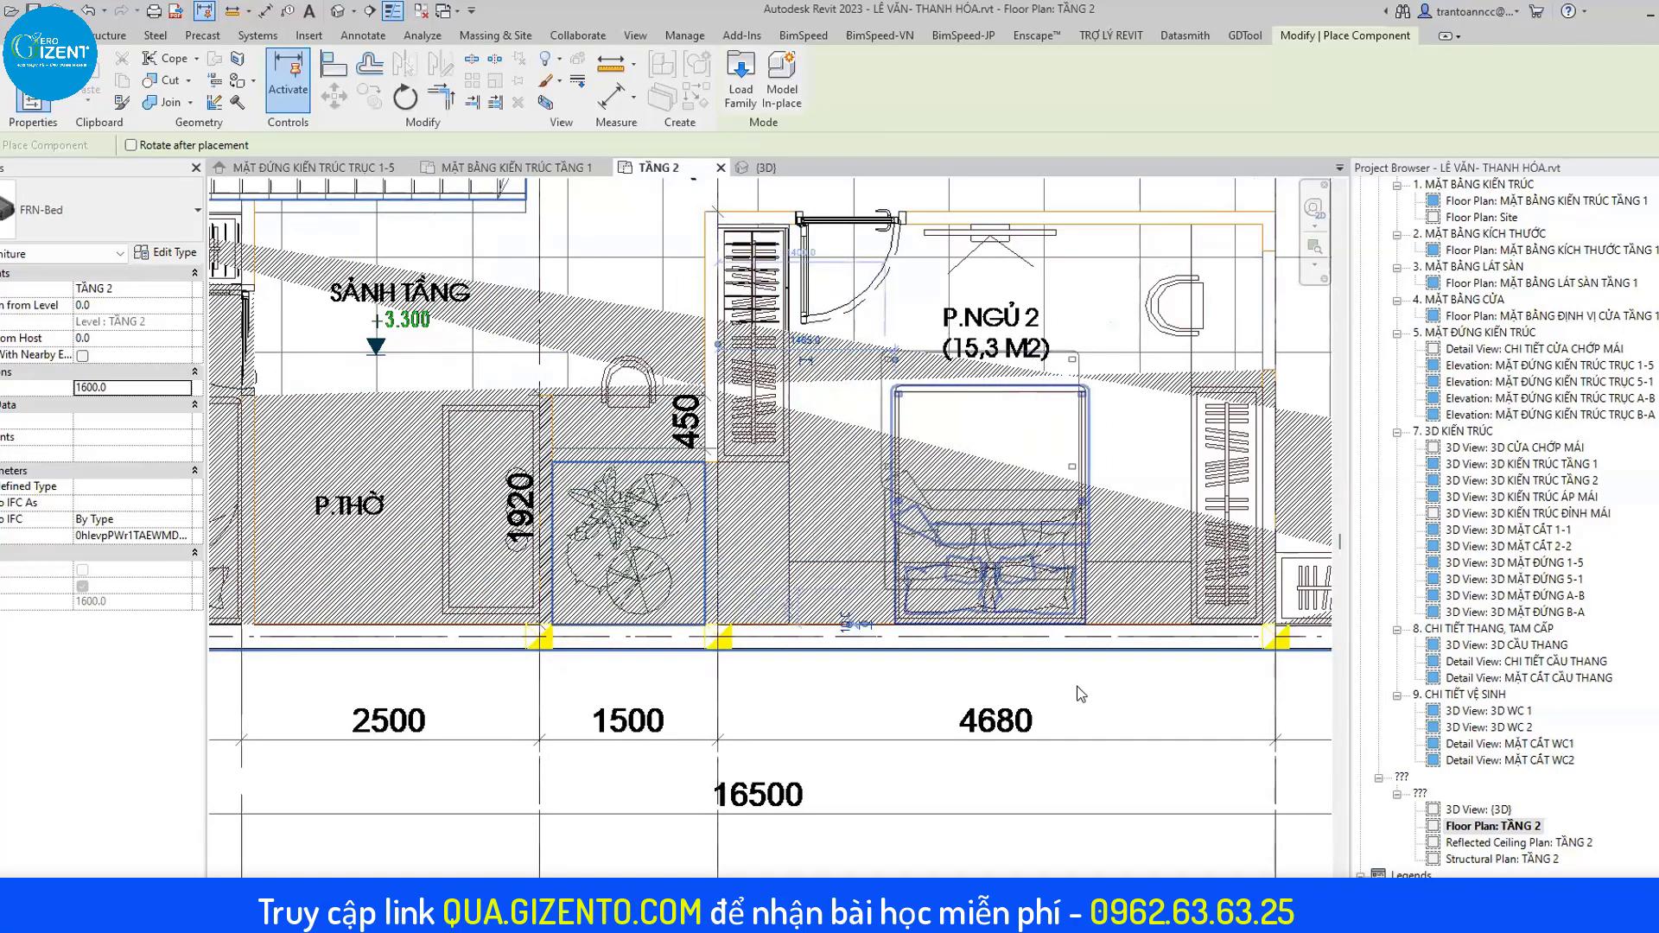
scroll(881, 671, "down", 3)
key("Escape")
key("Escape")
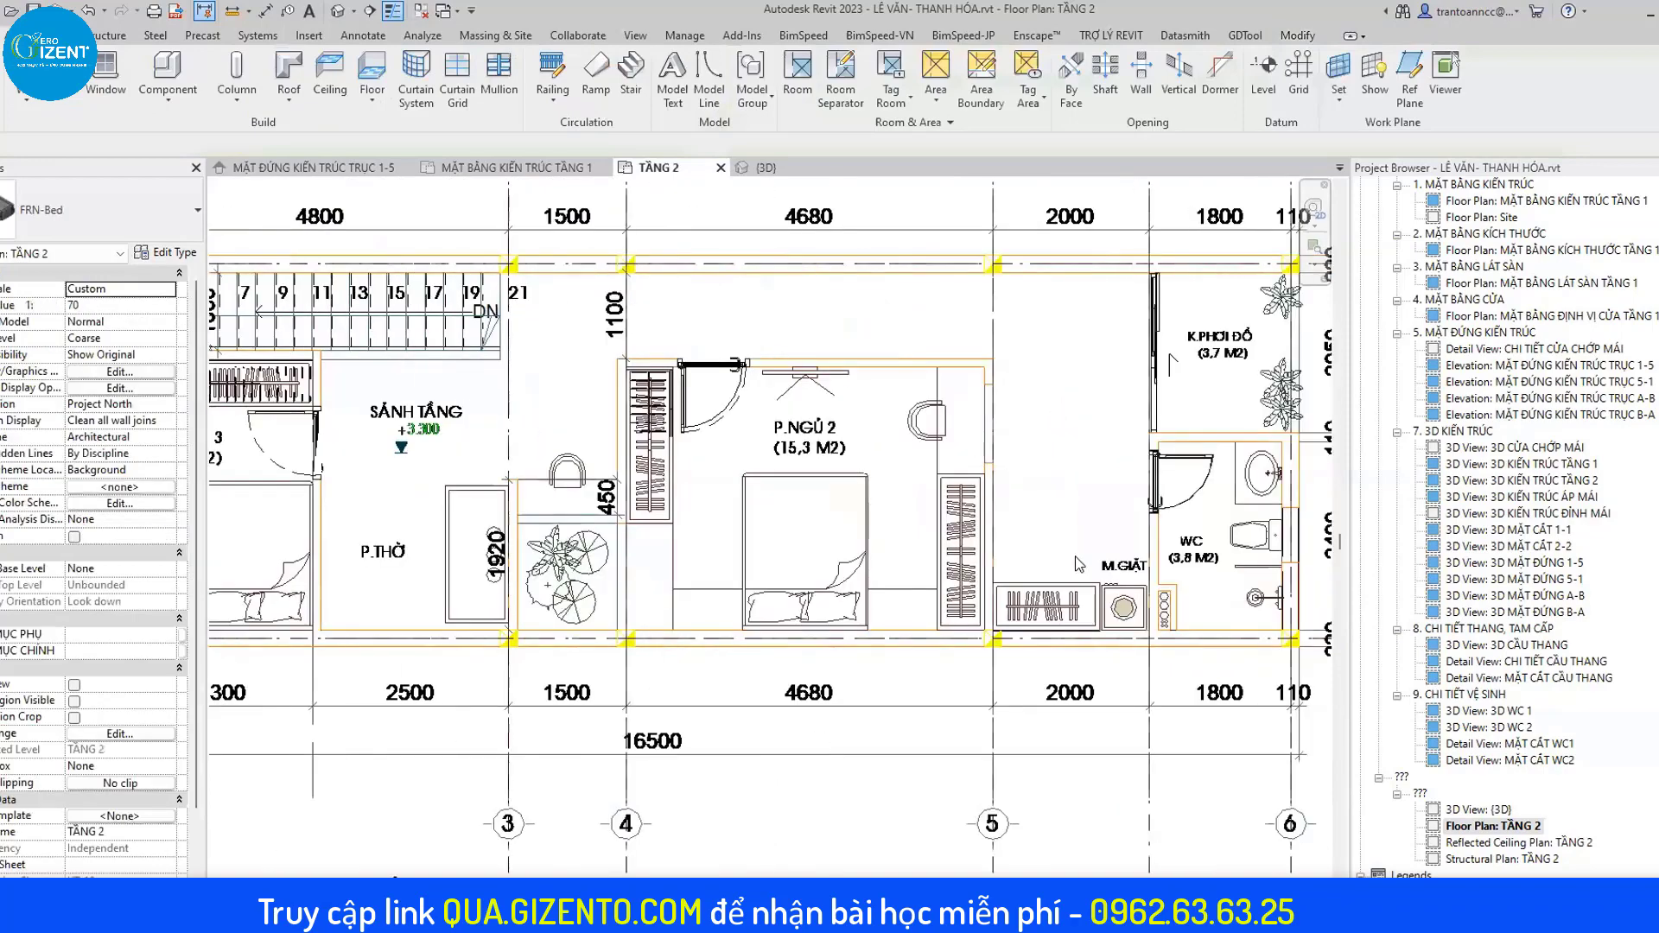
Start a CM component and rotate the BAN THO 3 altar preview to vertical.
middle_click_drag(832, 571, 1185, 567)
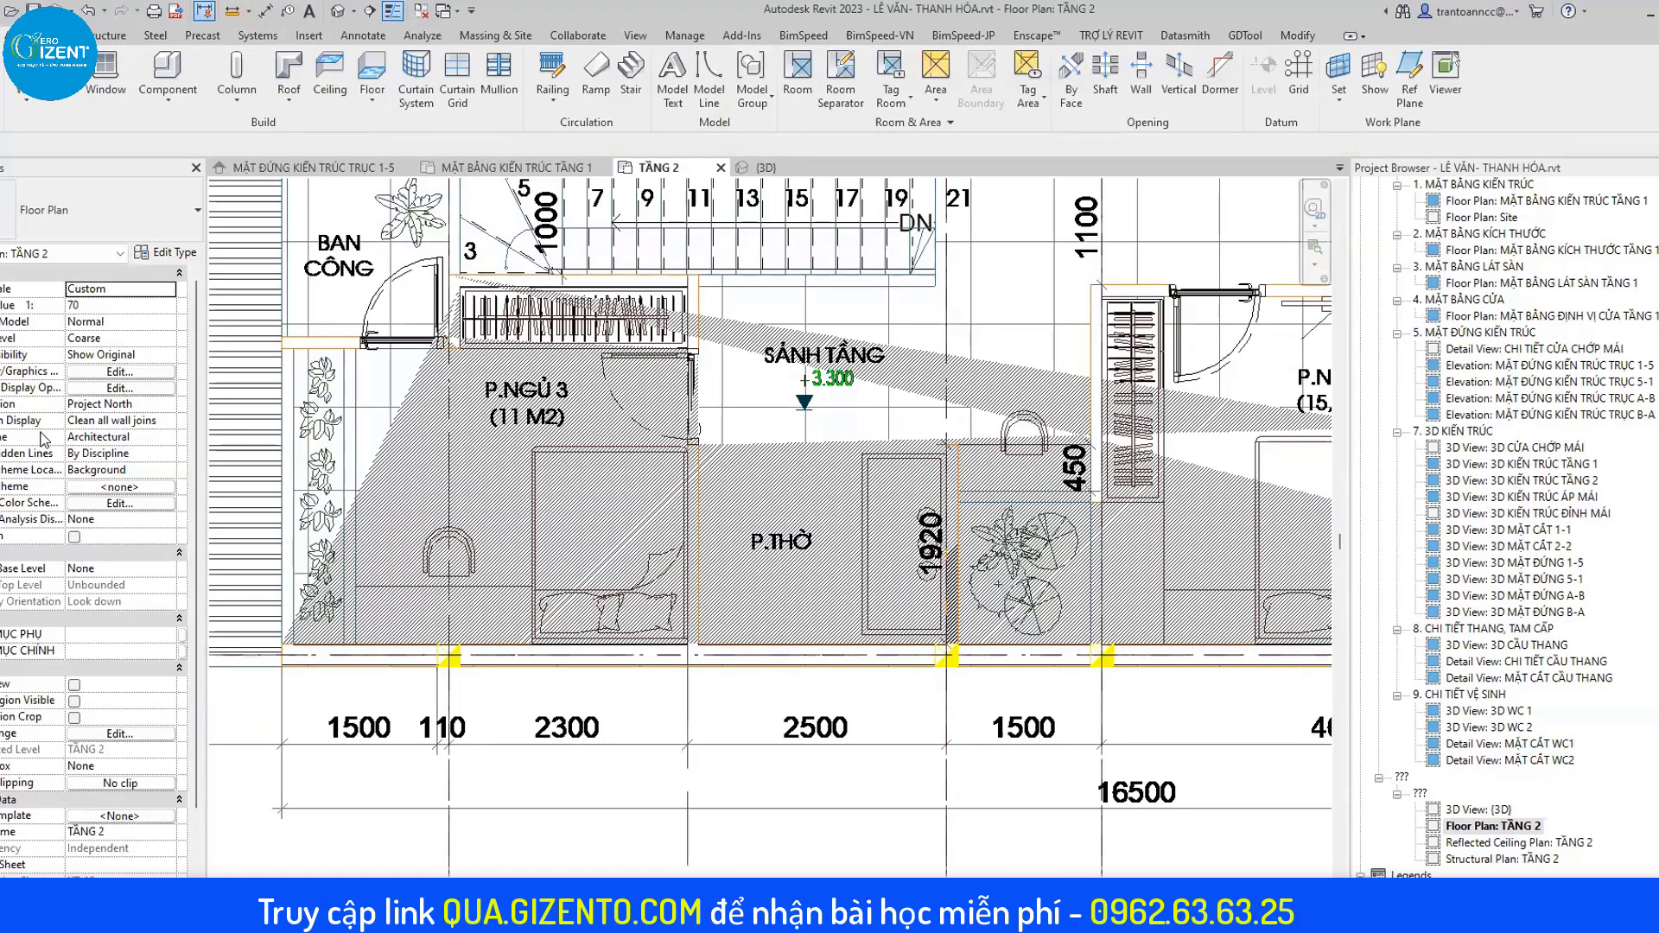
key("c")
key("m")
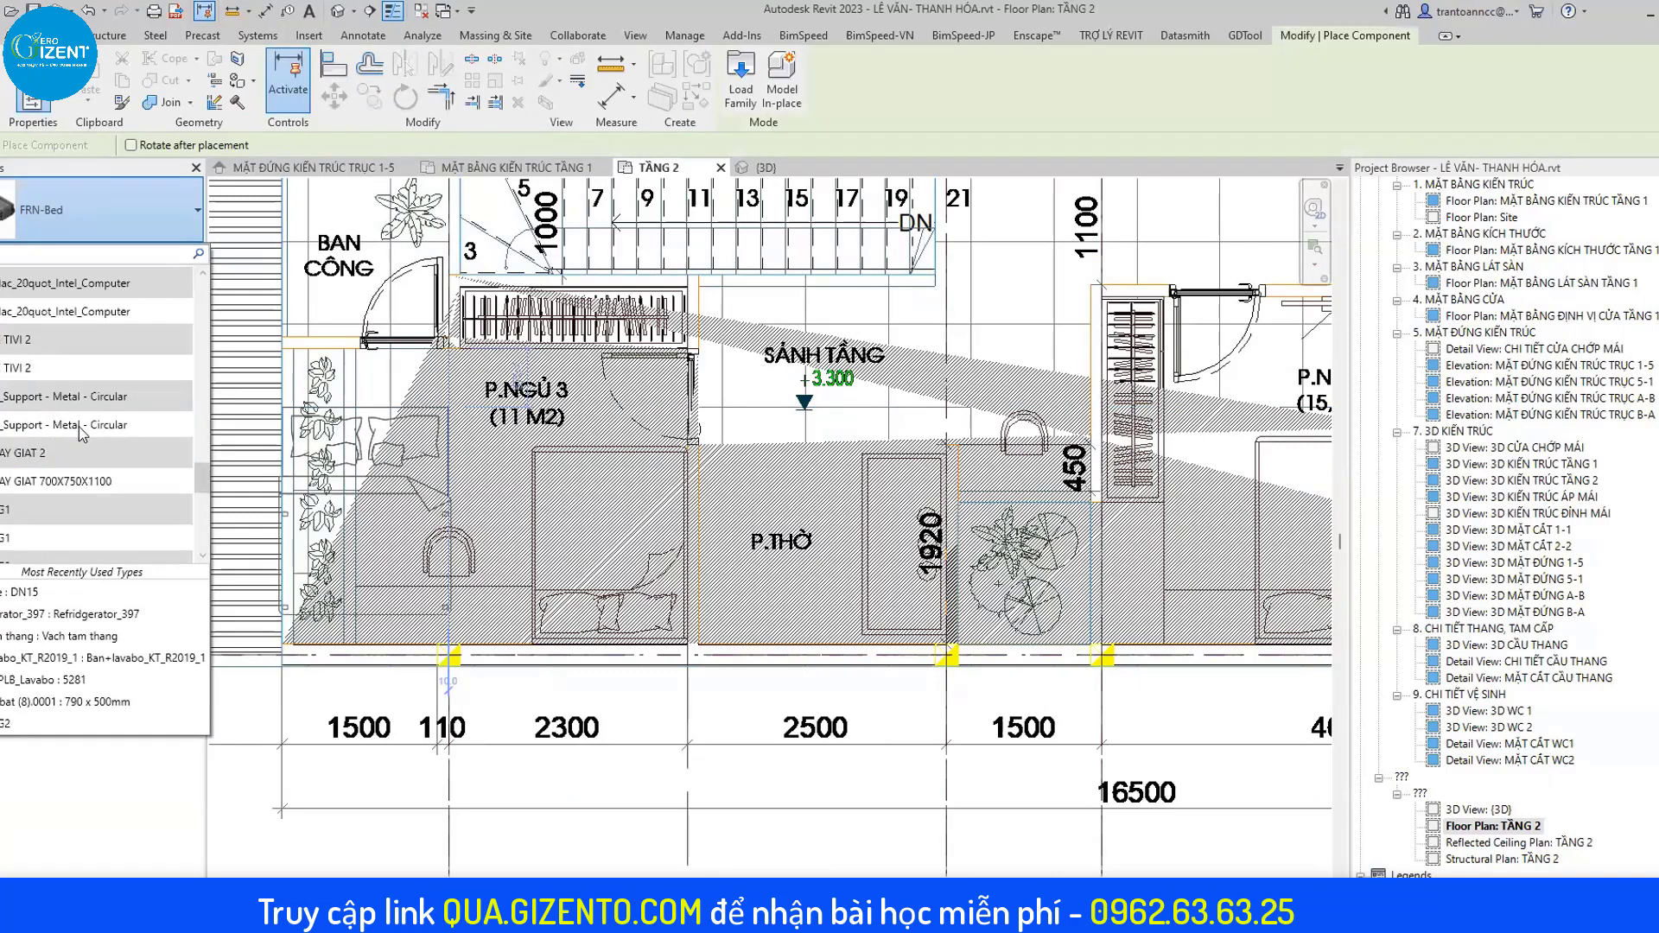
scroll(81, 426, "up", 5)
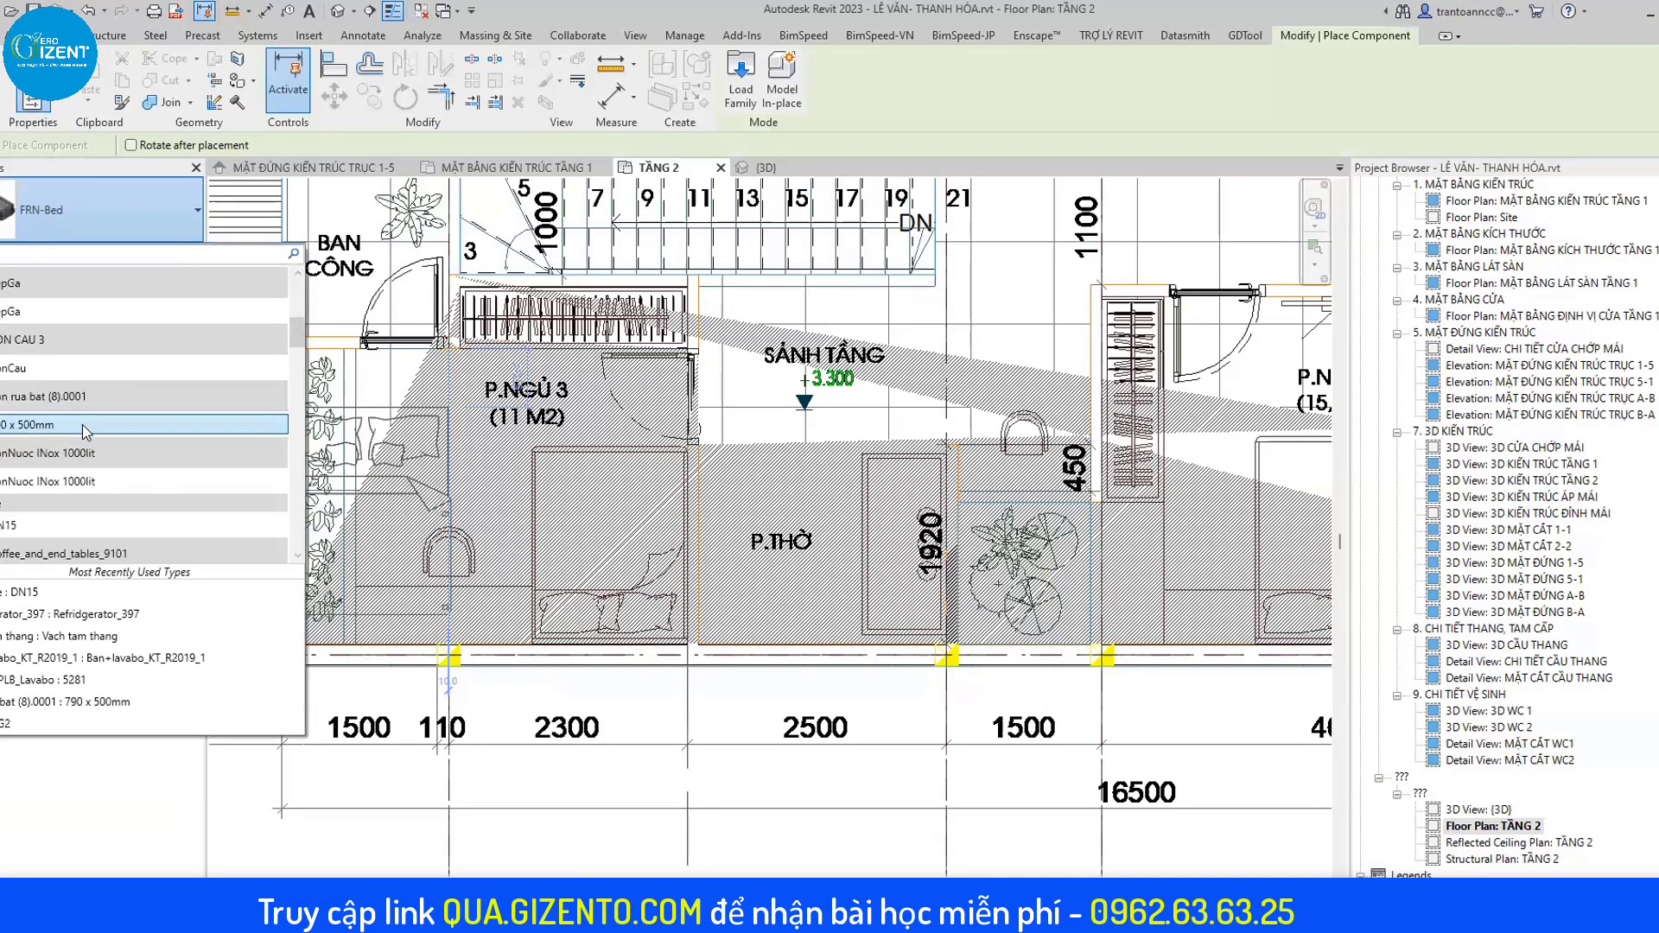
scroll(85, 424, "up", 2)
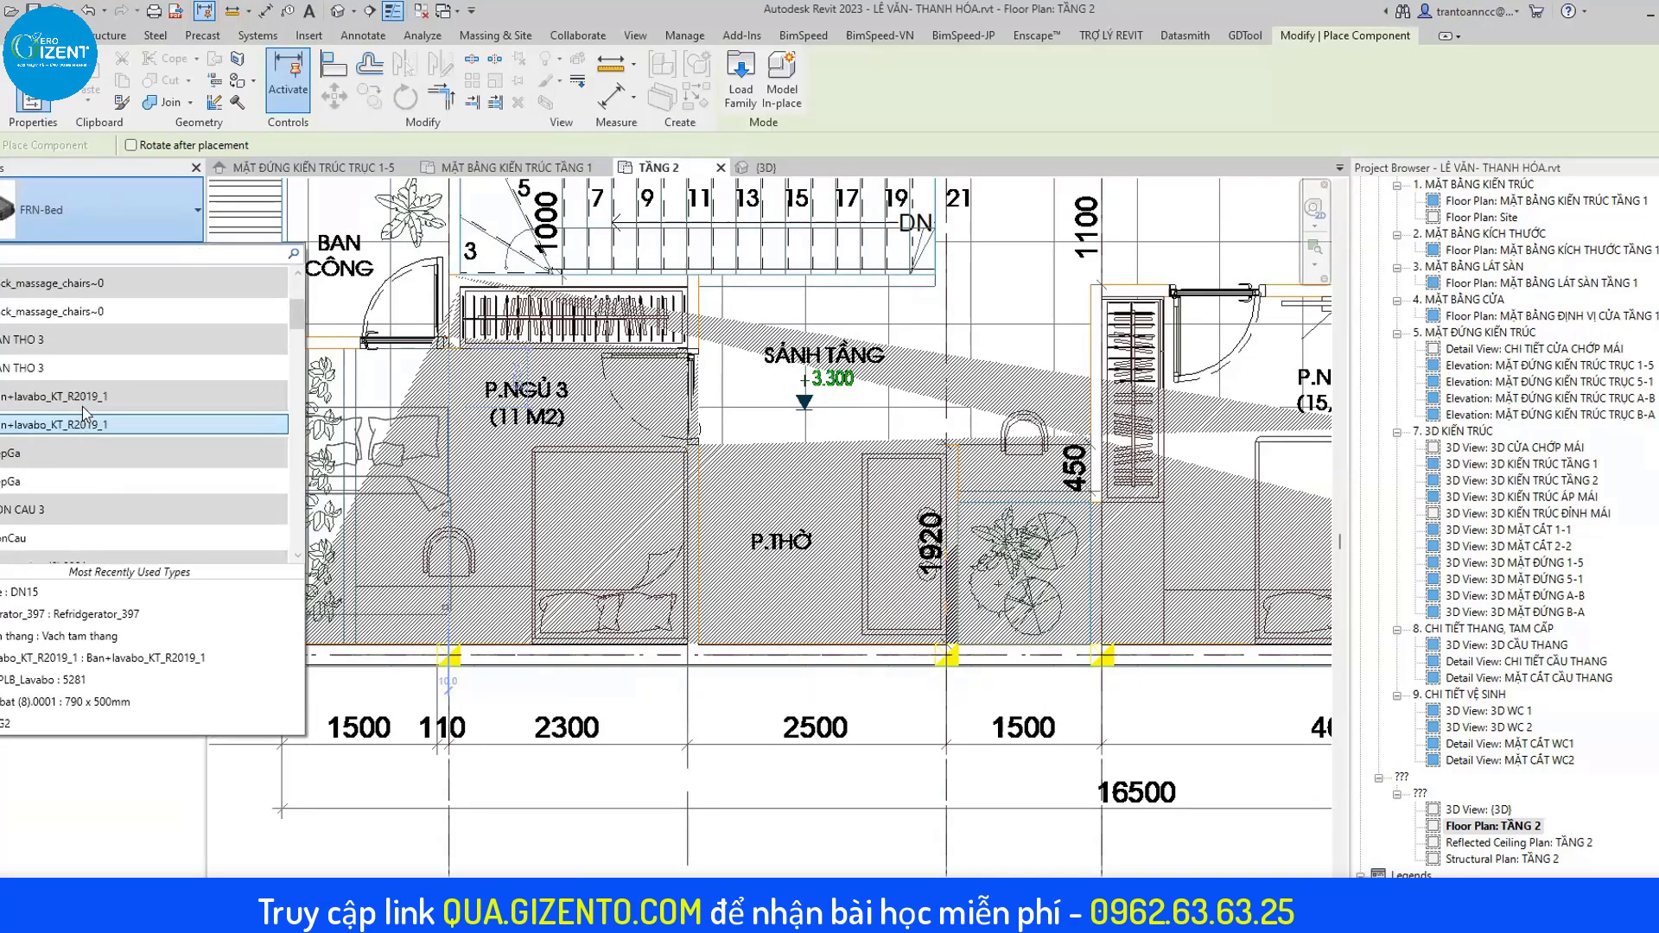
scroll(82, 407, "down", 1)
scroll(843, 492, "up", 1)
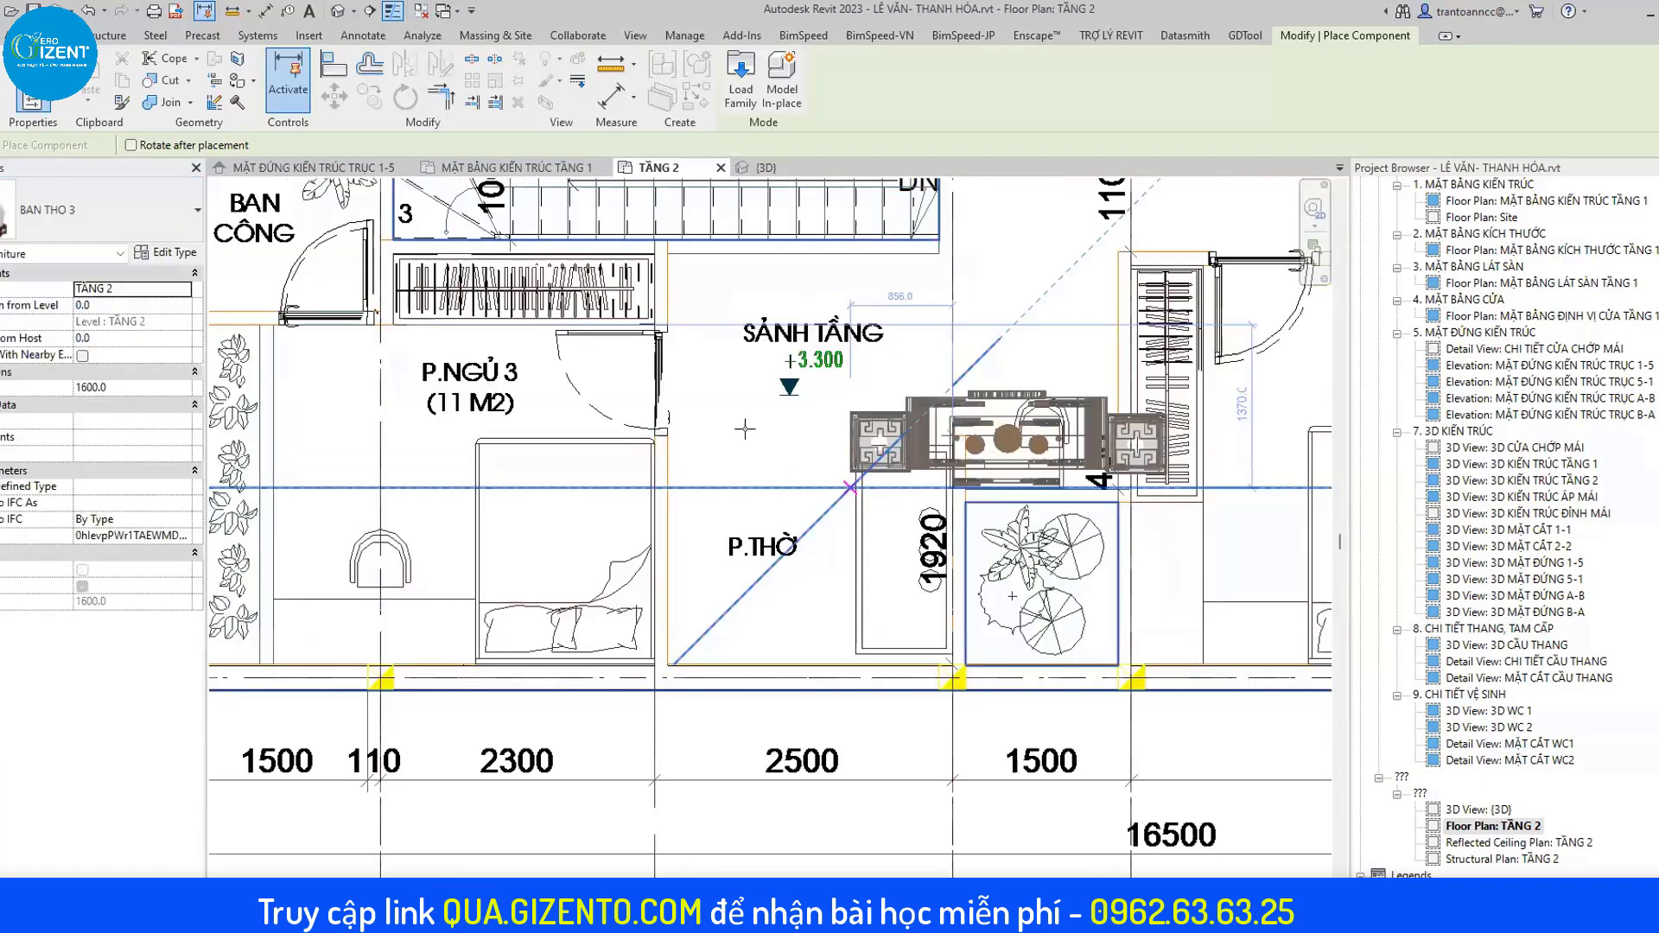
scroll(843, 492, "up", 2)
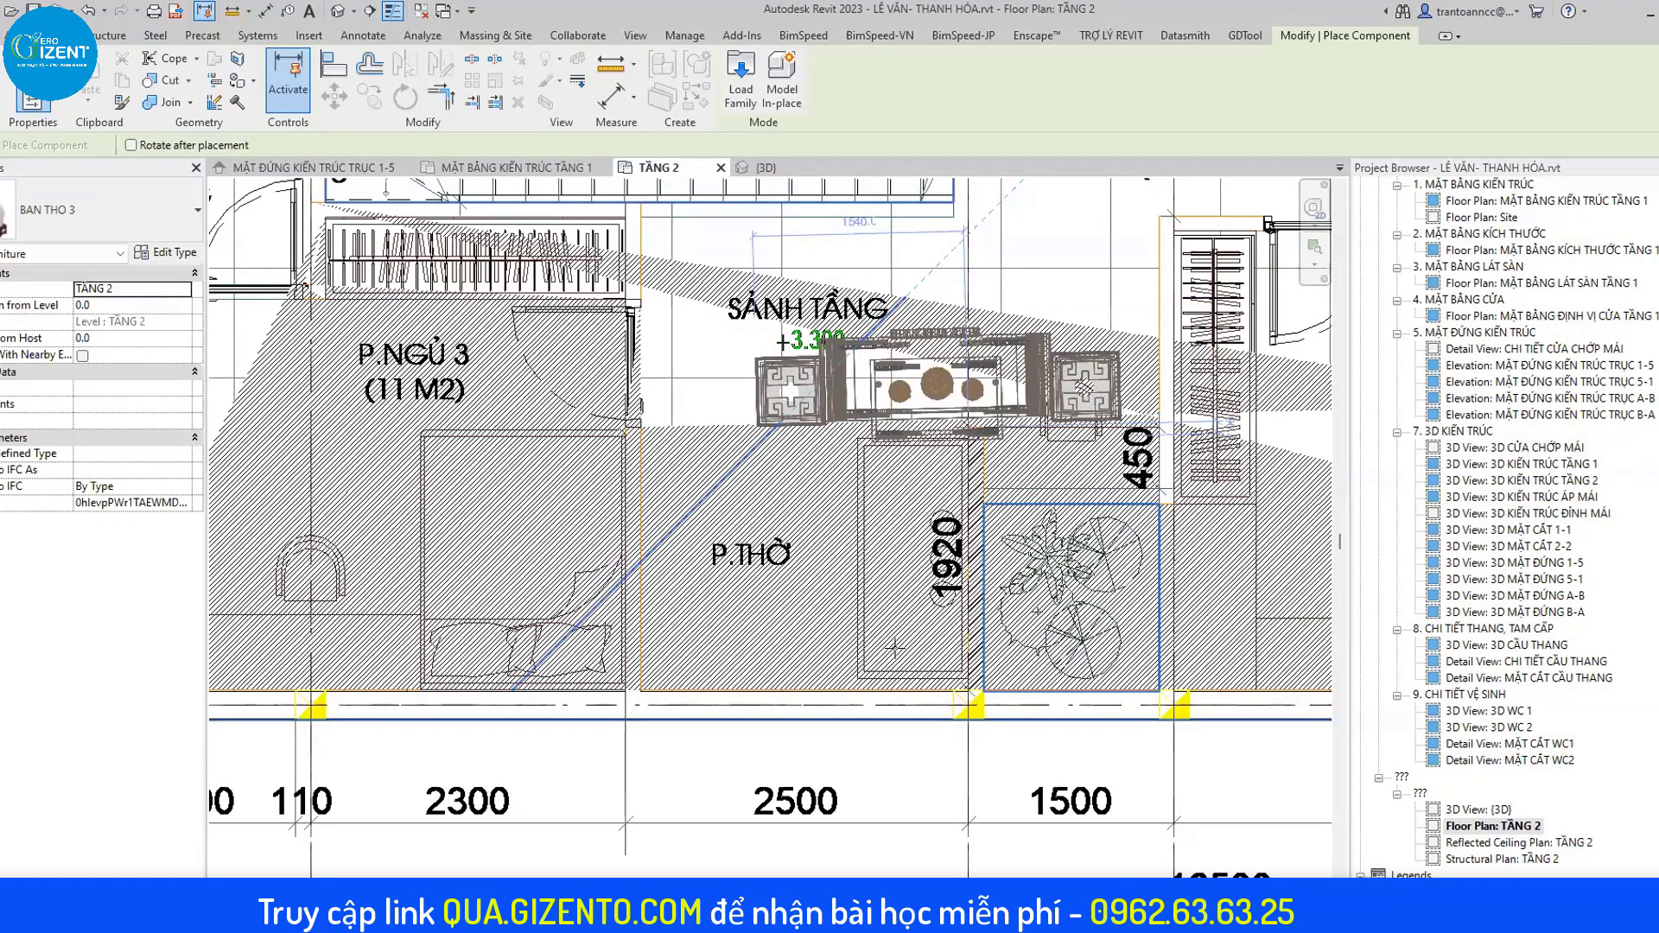
key("space")
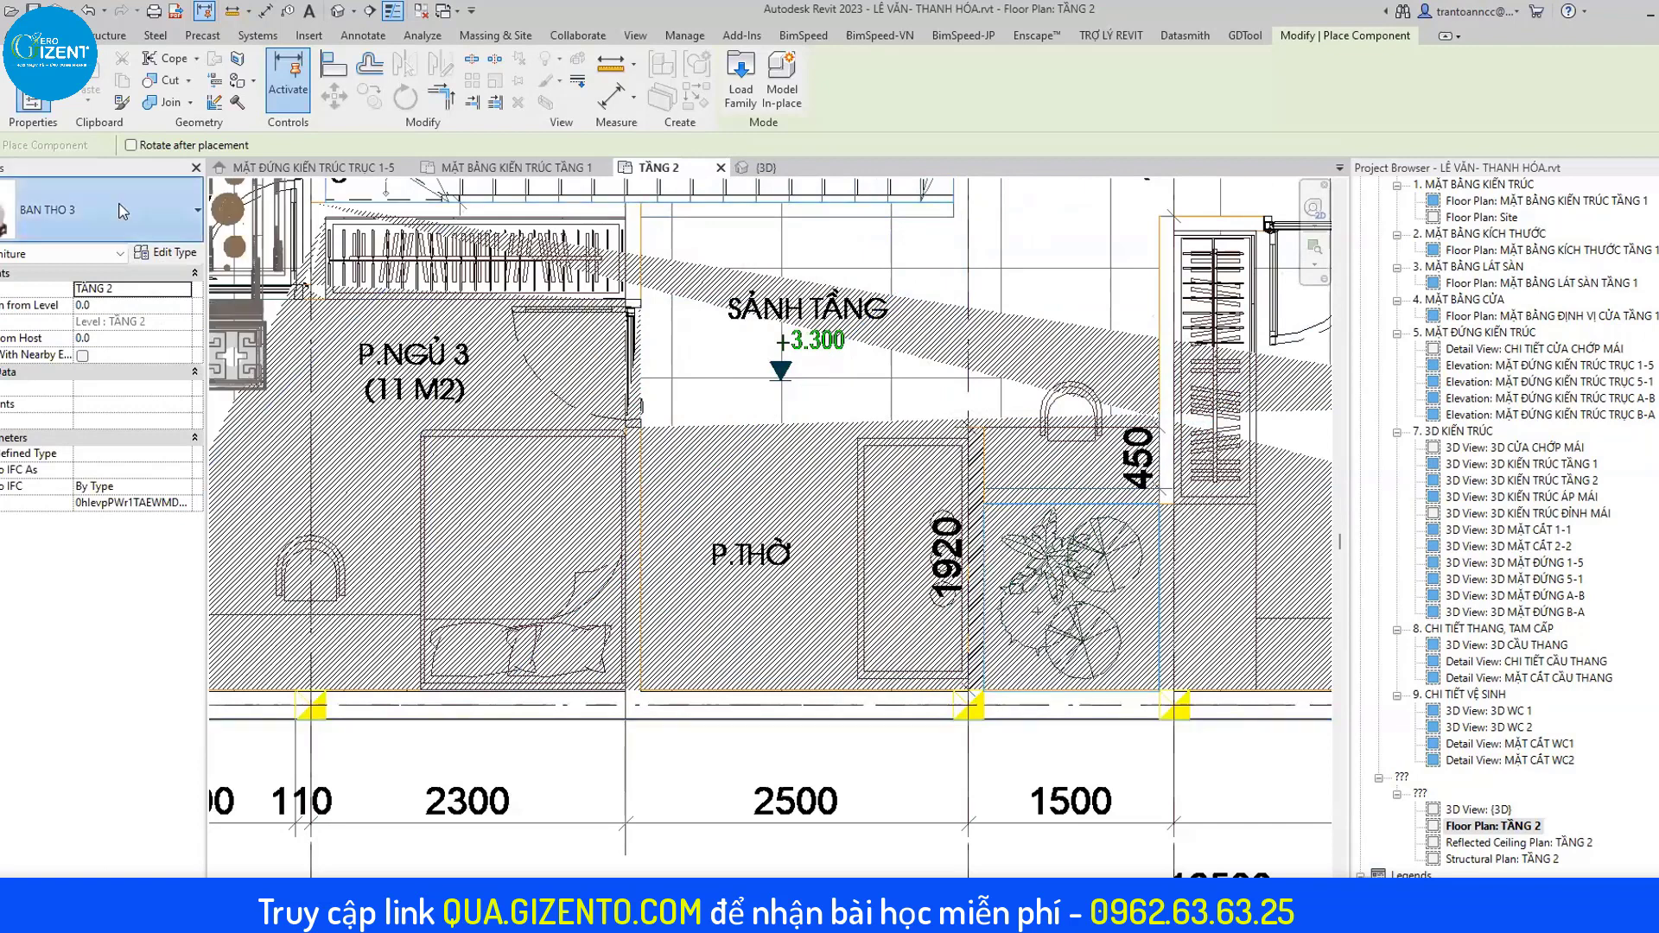
Switch to the TuTho altar cabinet type and place it in P.THỜ beside the 1920 dimension.
left_click(123, 212)
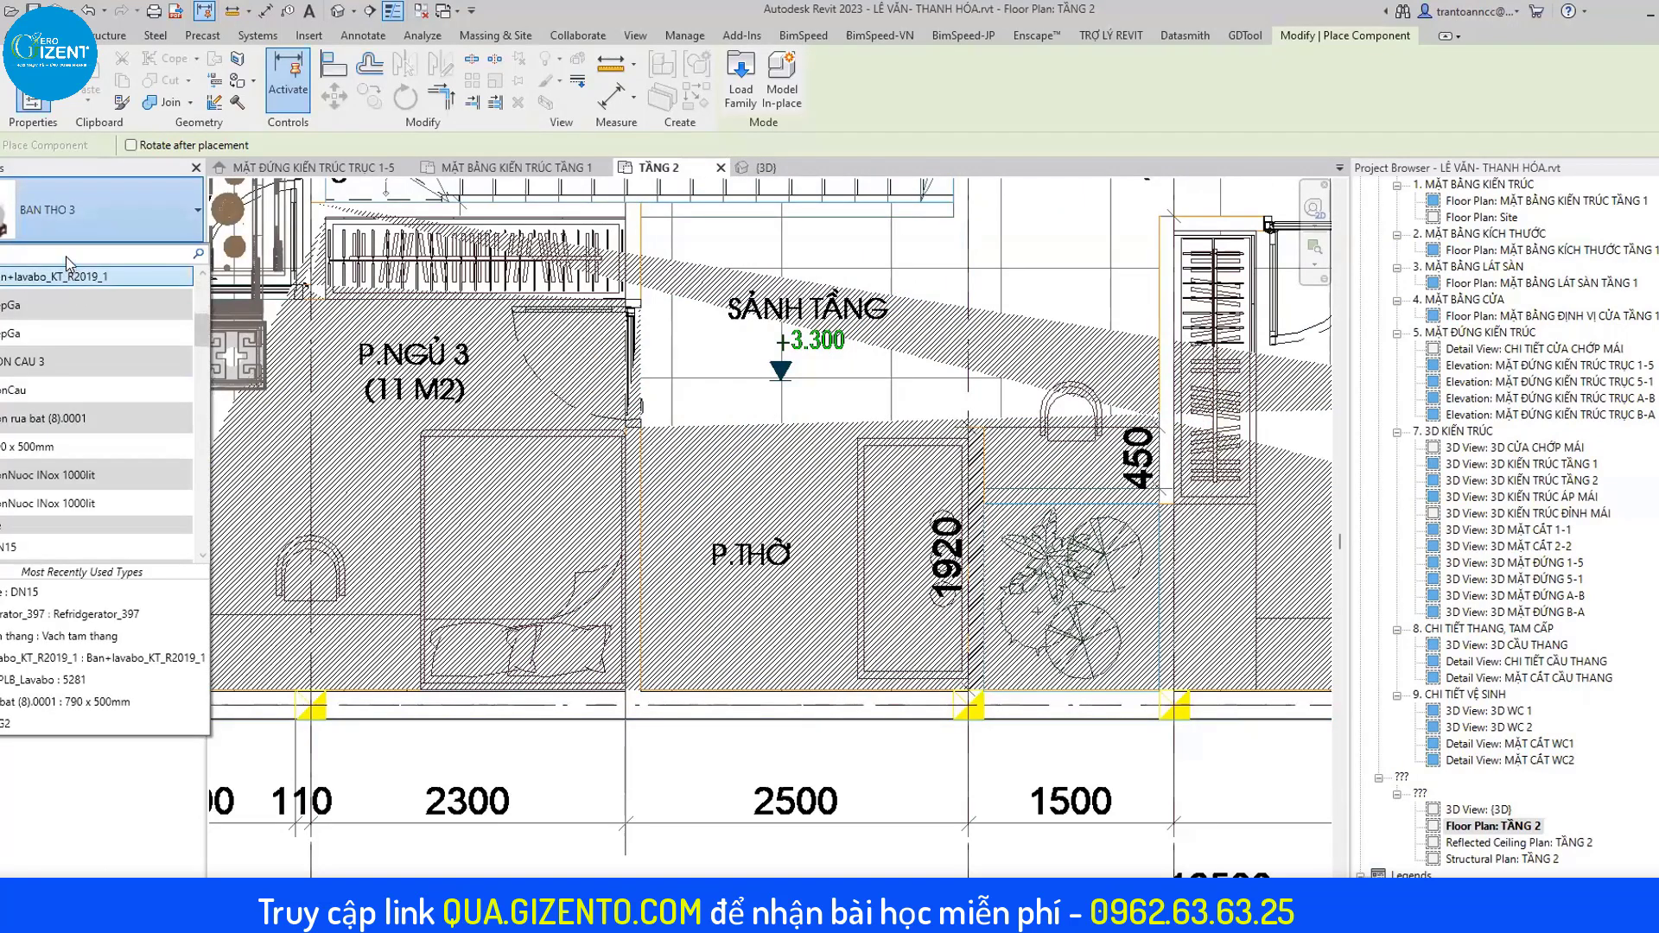
type("tho")
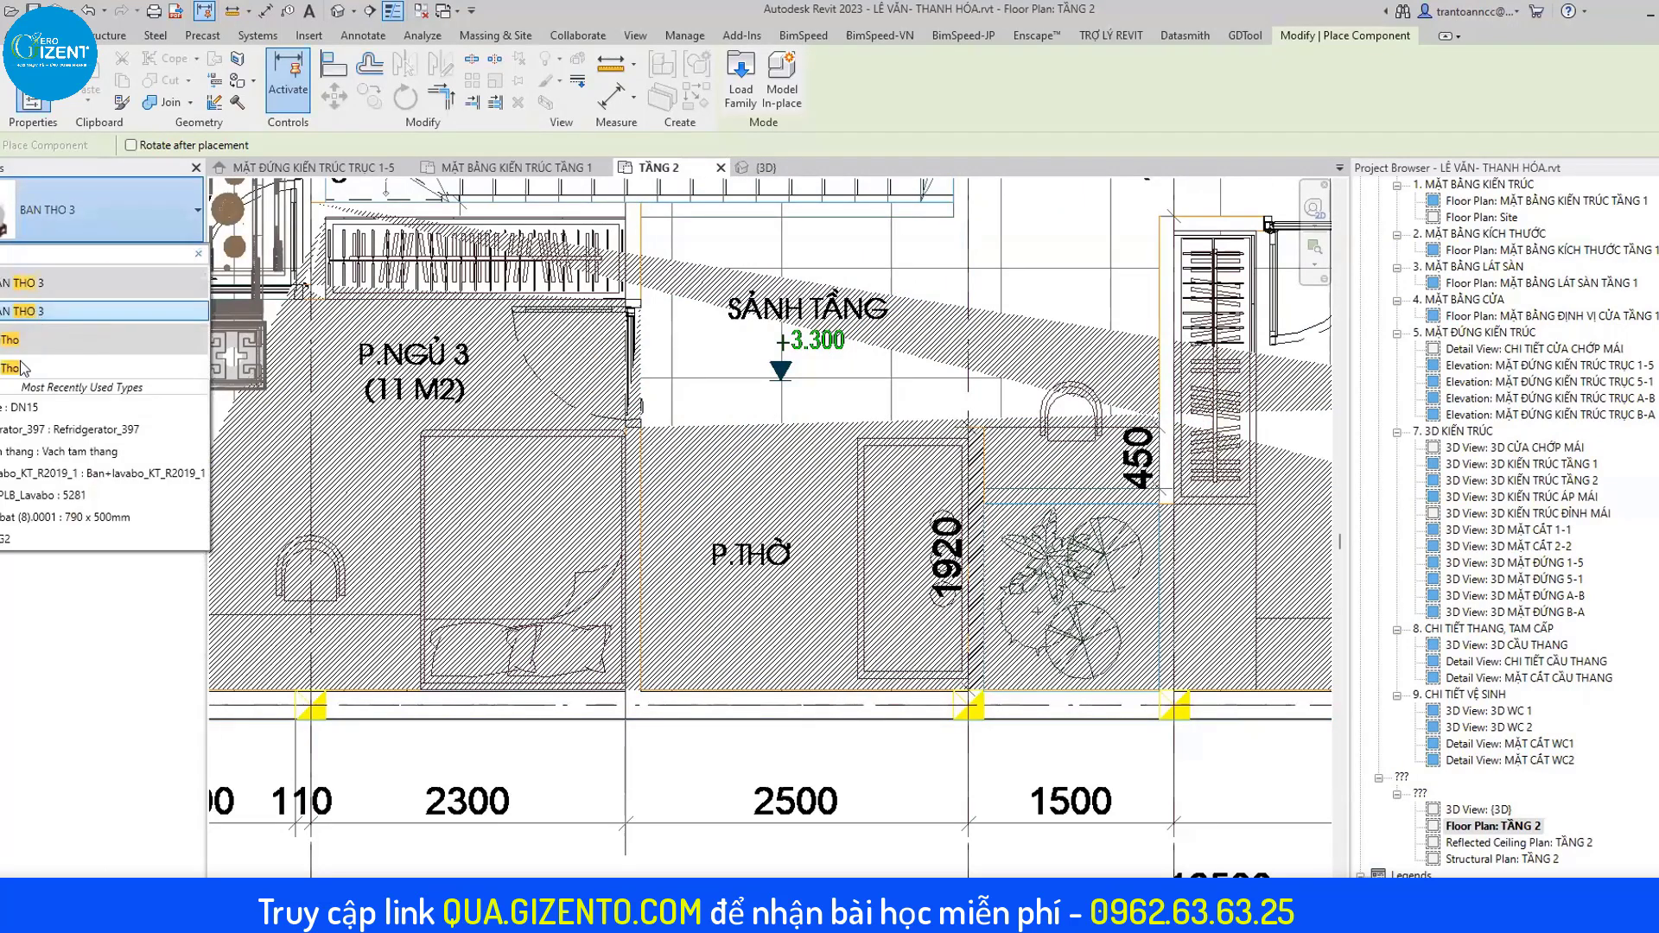
left_click(20, 369)
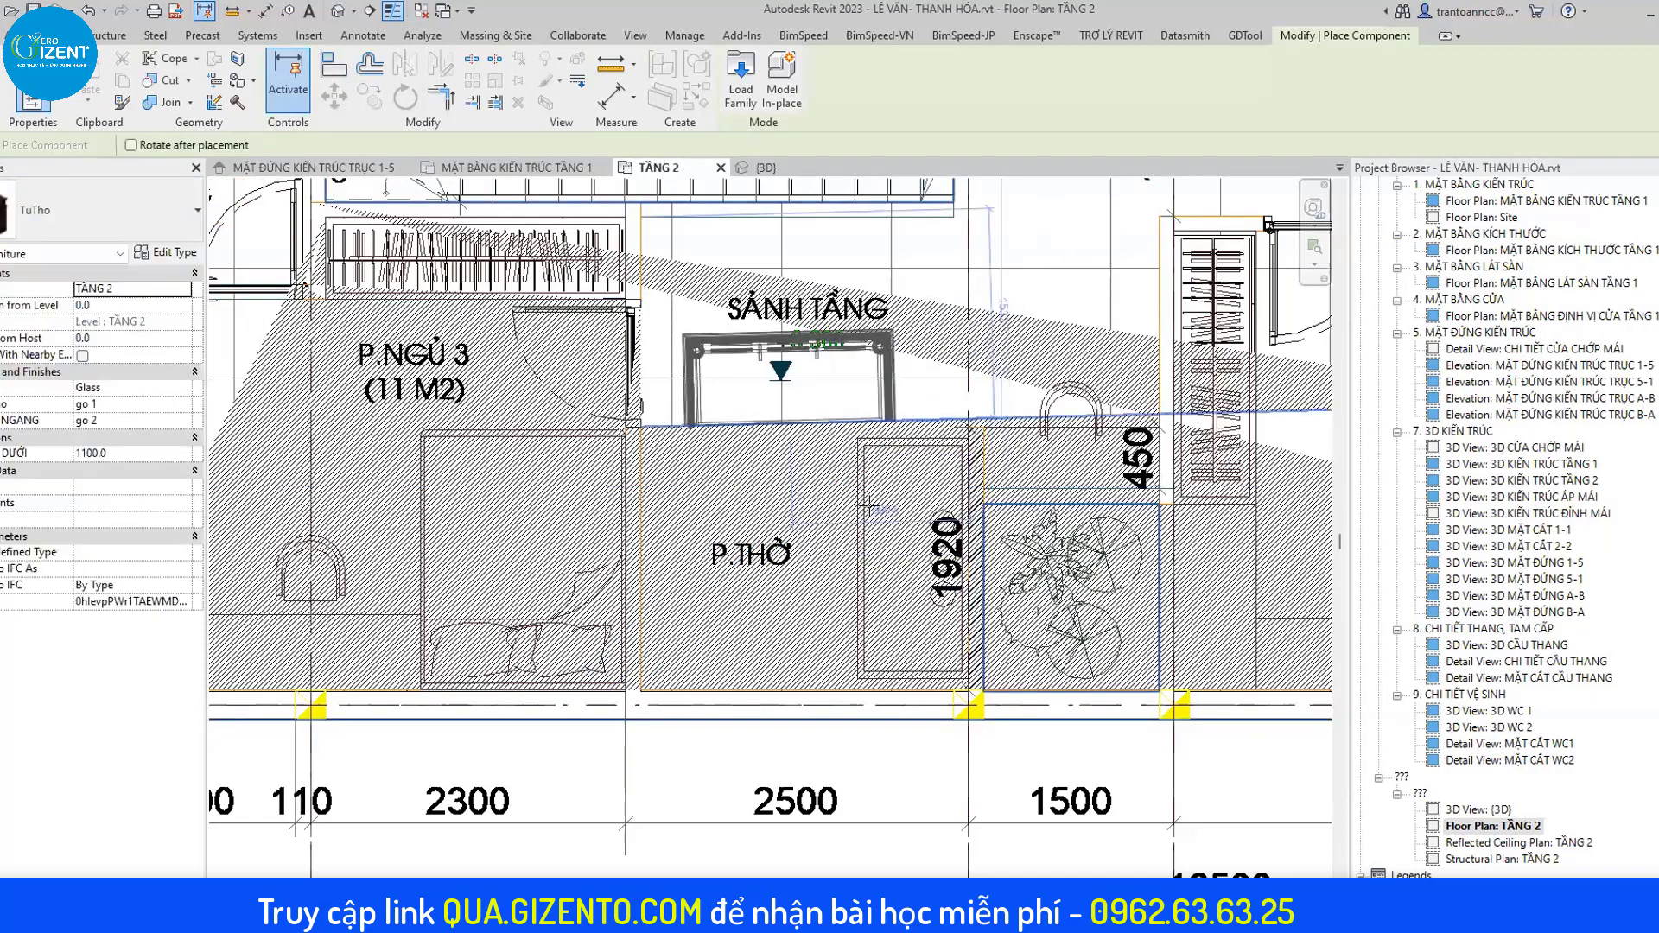
left_click(968, 534)
Pick the FRN-BanTrangDiem dressing table type, cancel placement, and select the wall beside the altar.
scroll(968, 534, "down", 1)
middle_click_drag(968, 533, 761, 557)
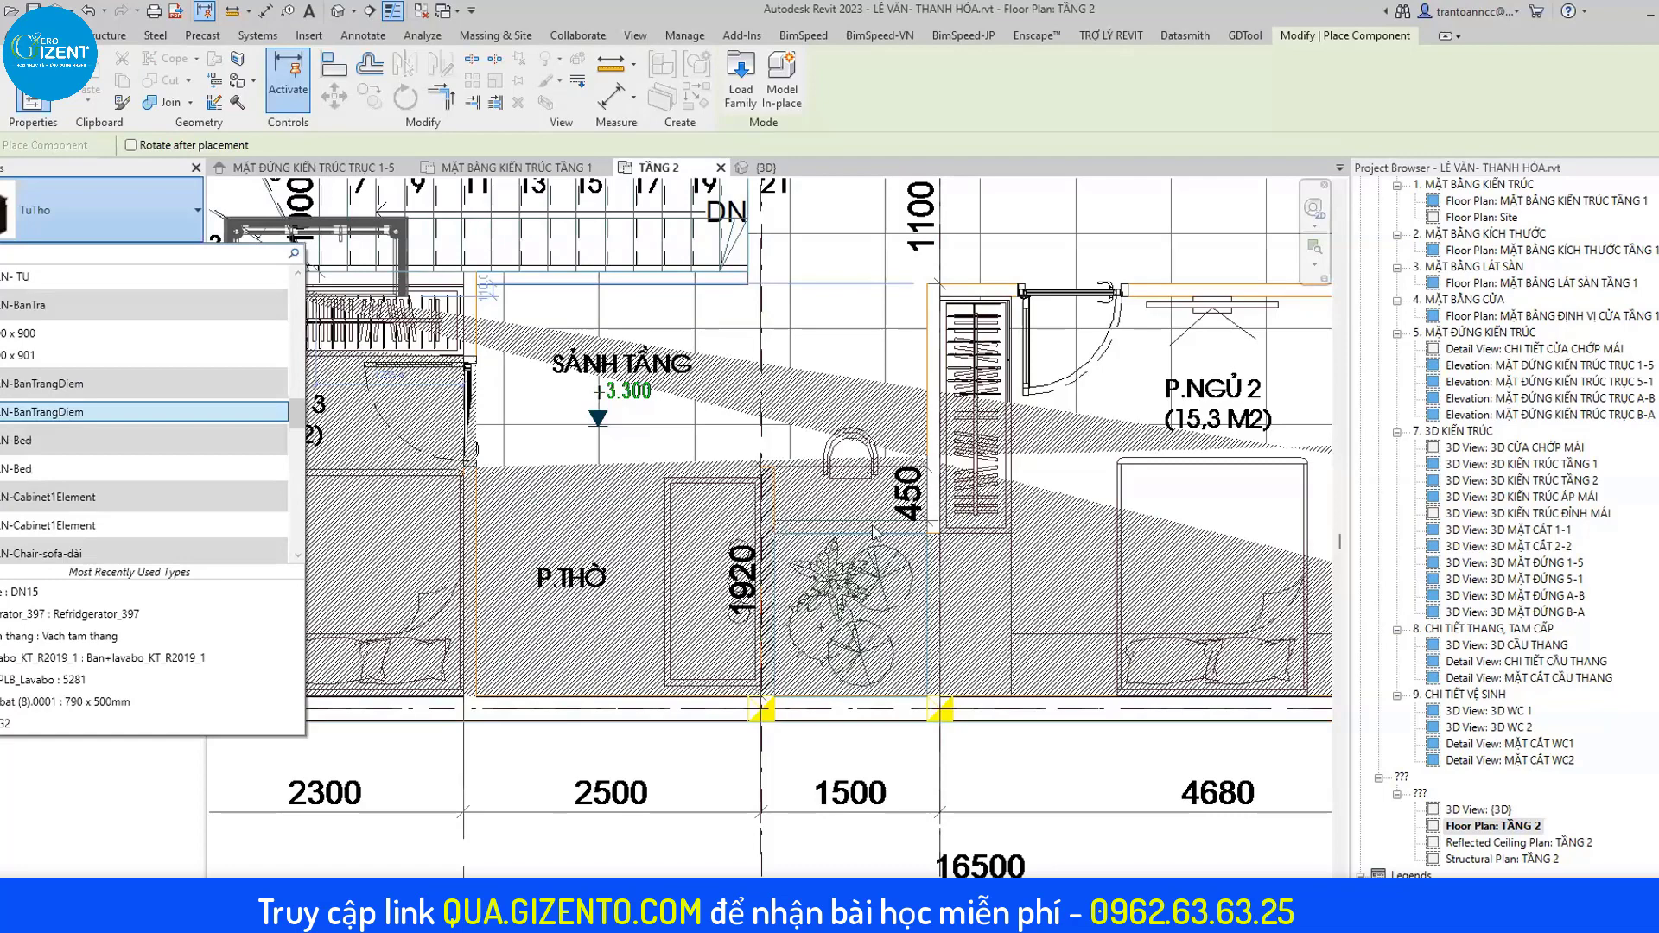
key("Return")
scroll(853, 353, "up", 2)
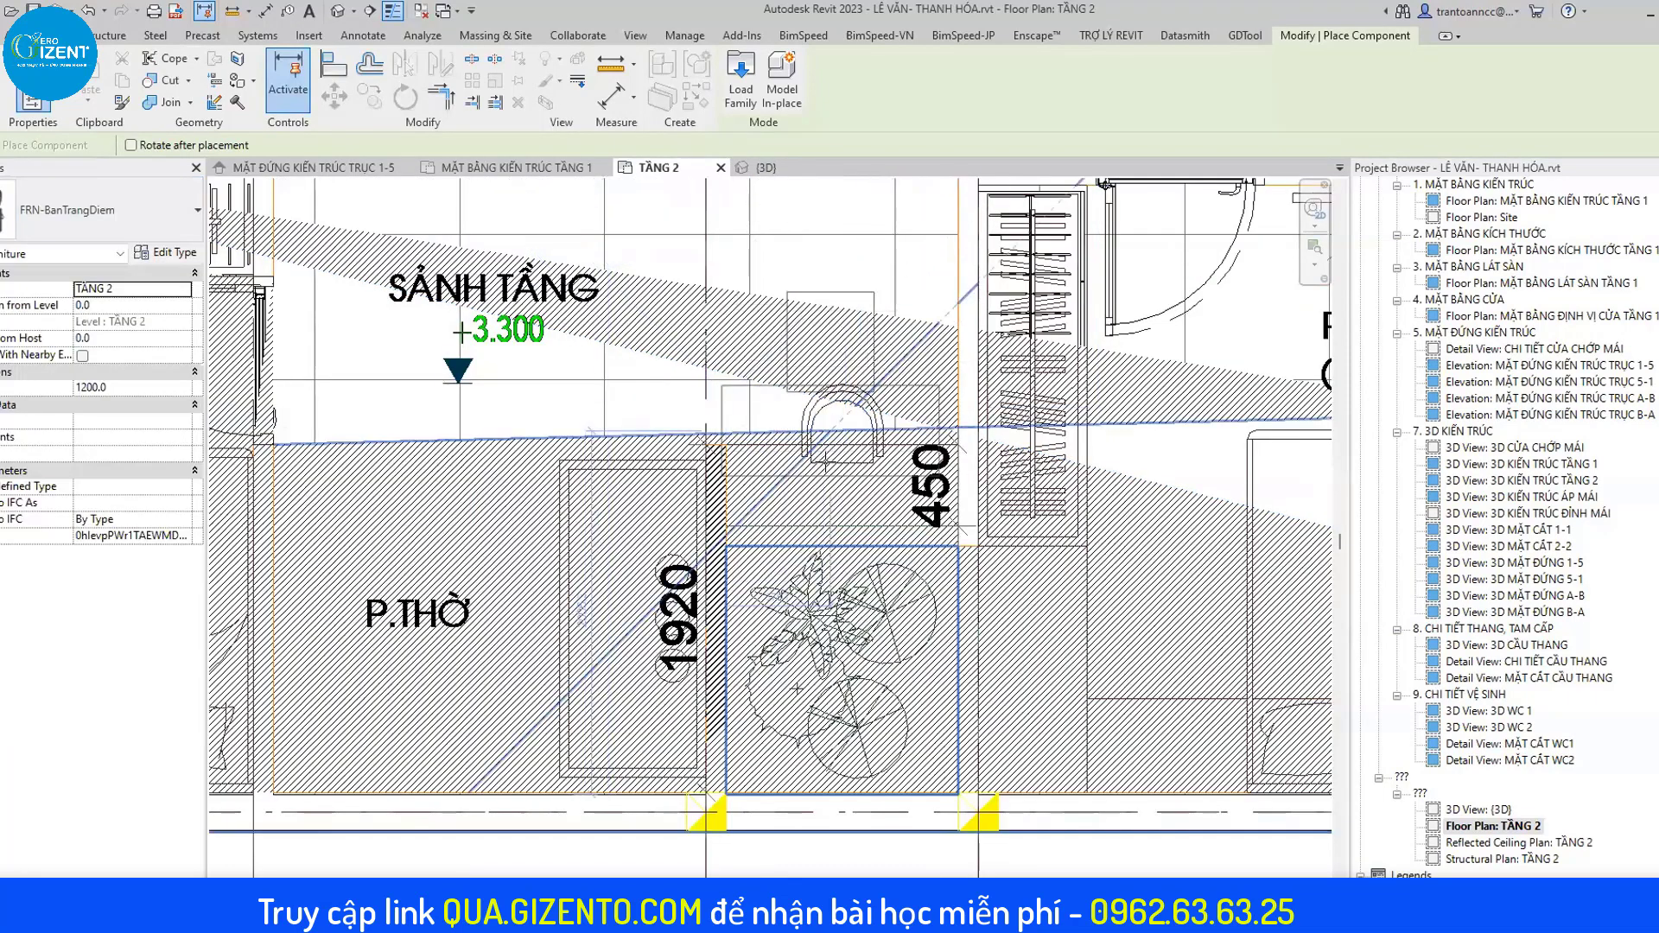
key("Escape")
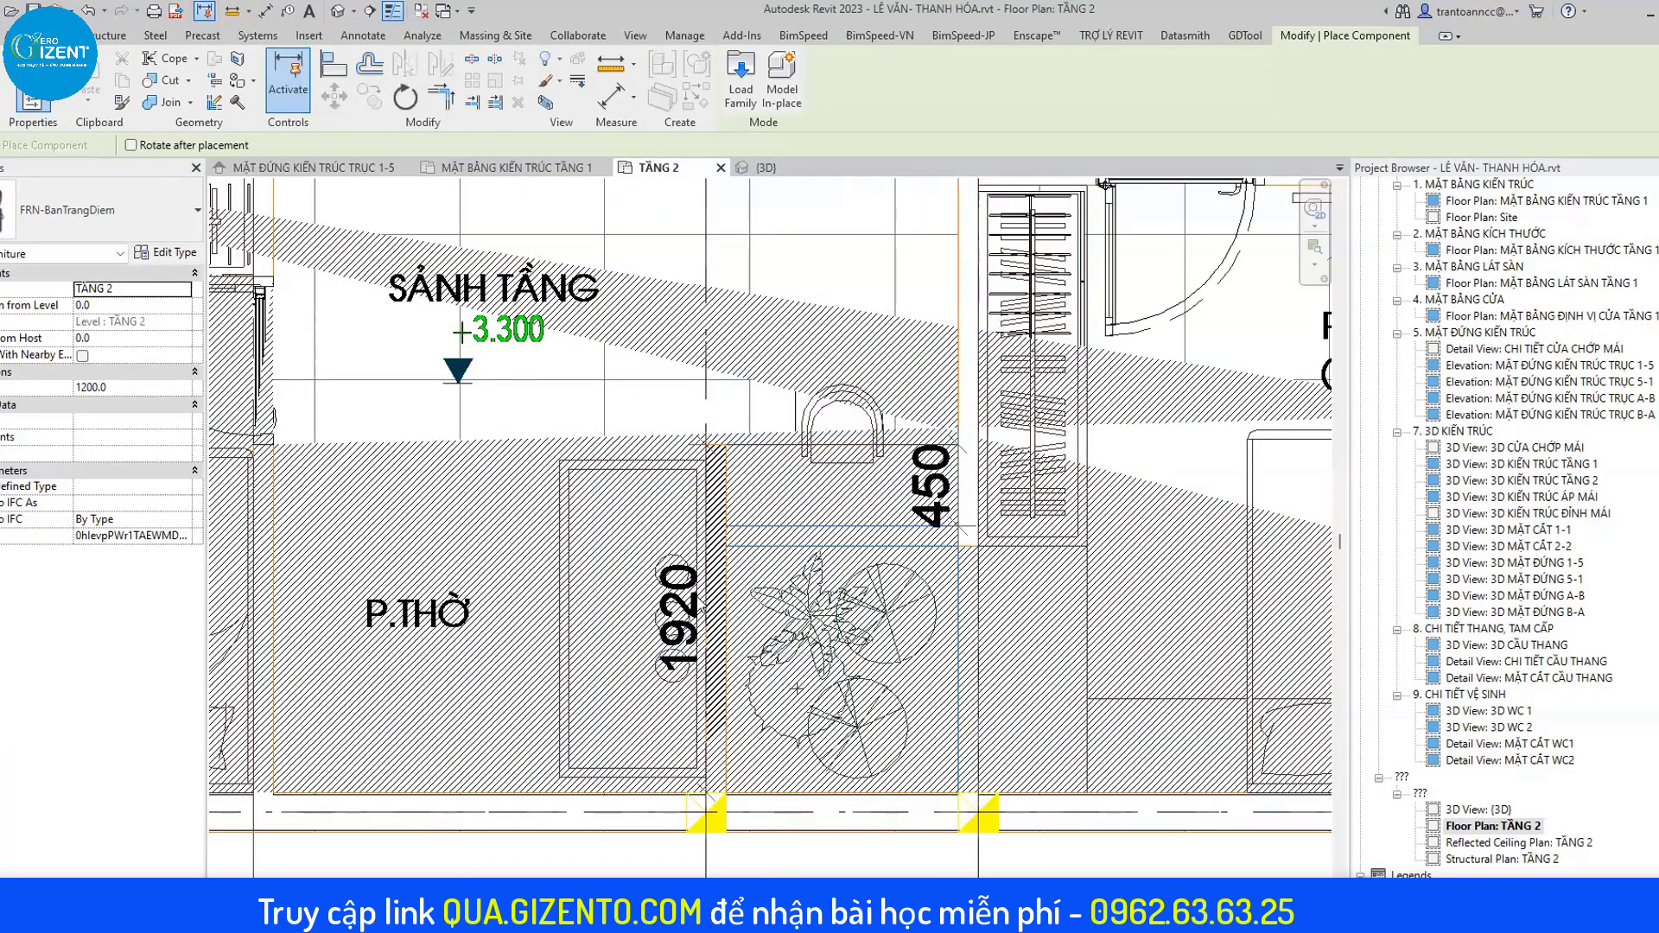
key("Escape")
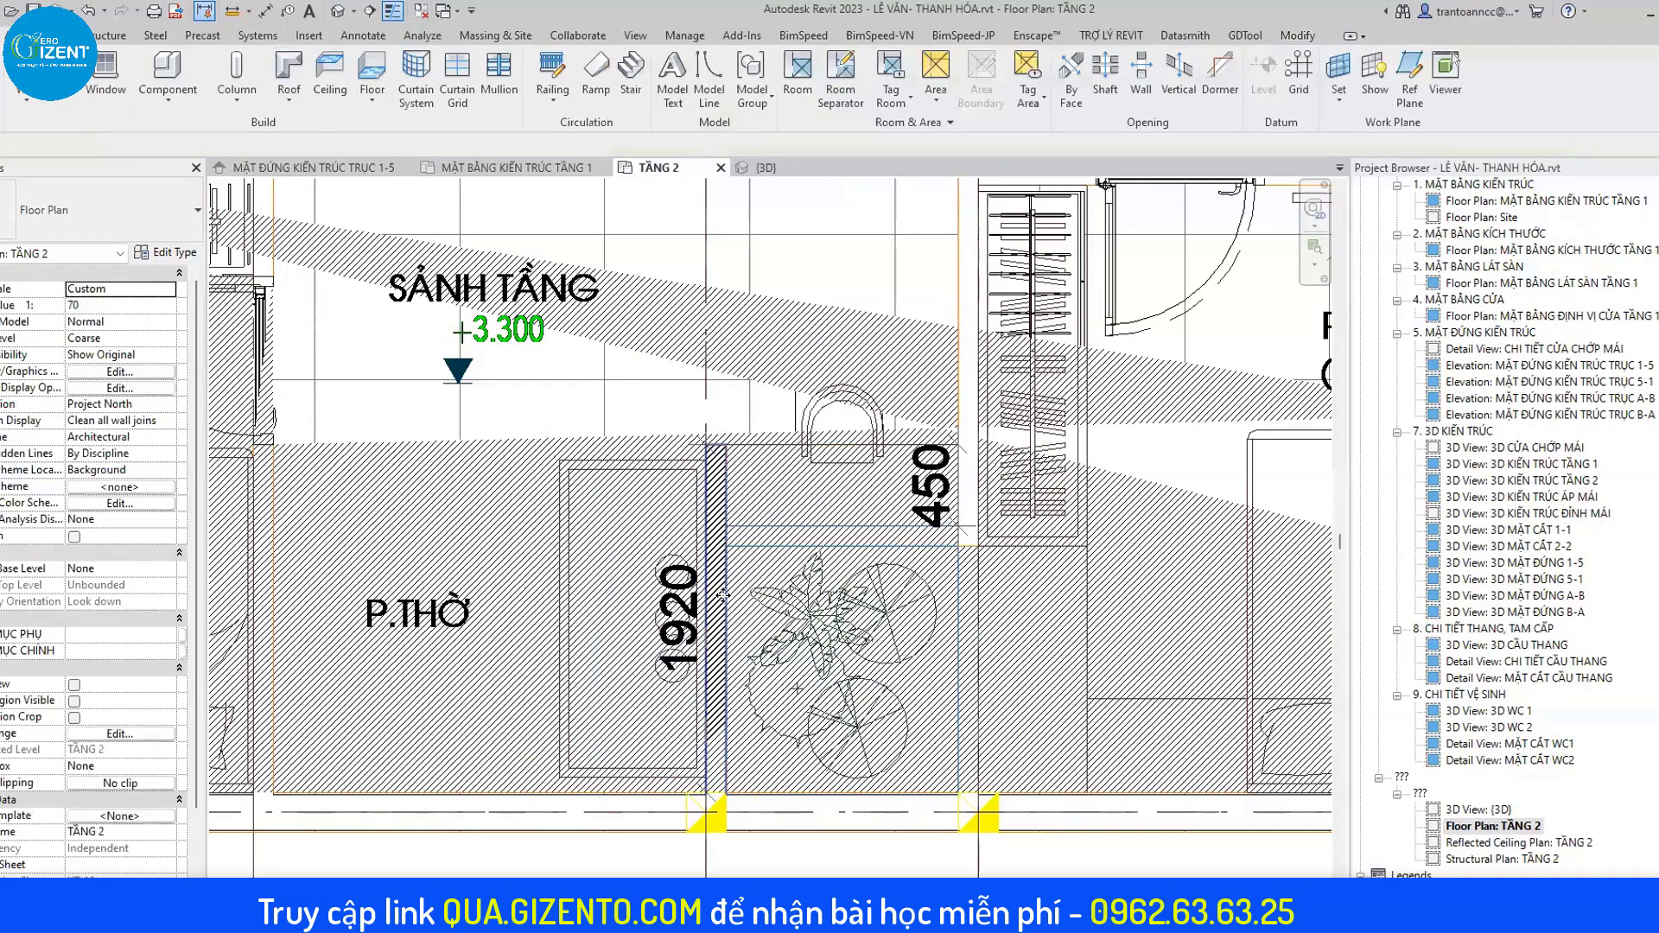
left_click(723, 596)
Draw a short Basic Wall 110 (900 top offset) across the planter next to P.THỜ.
key("c")
key("s")
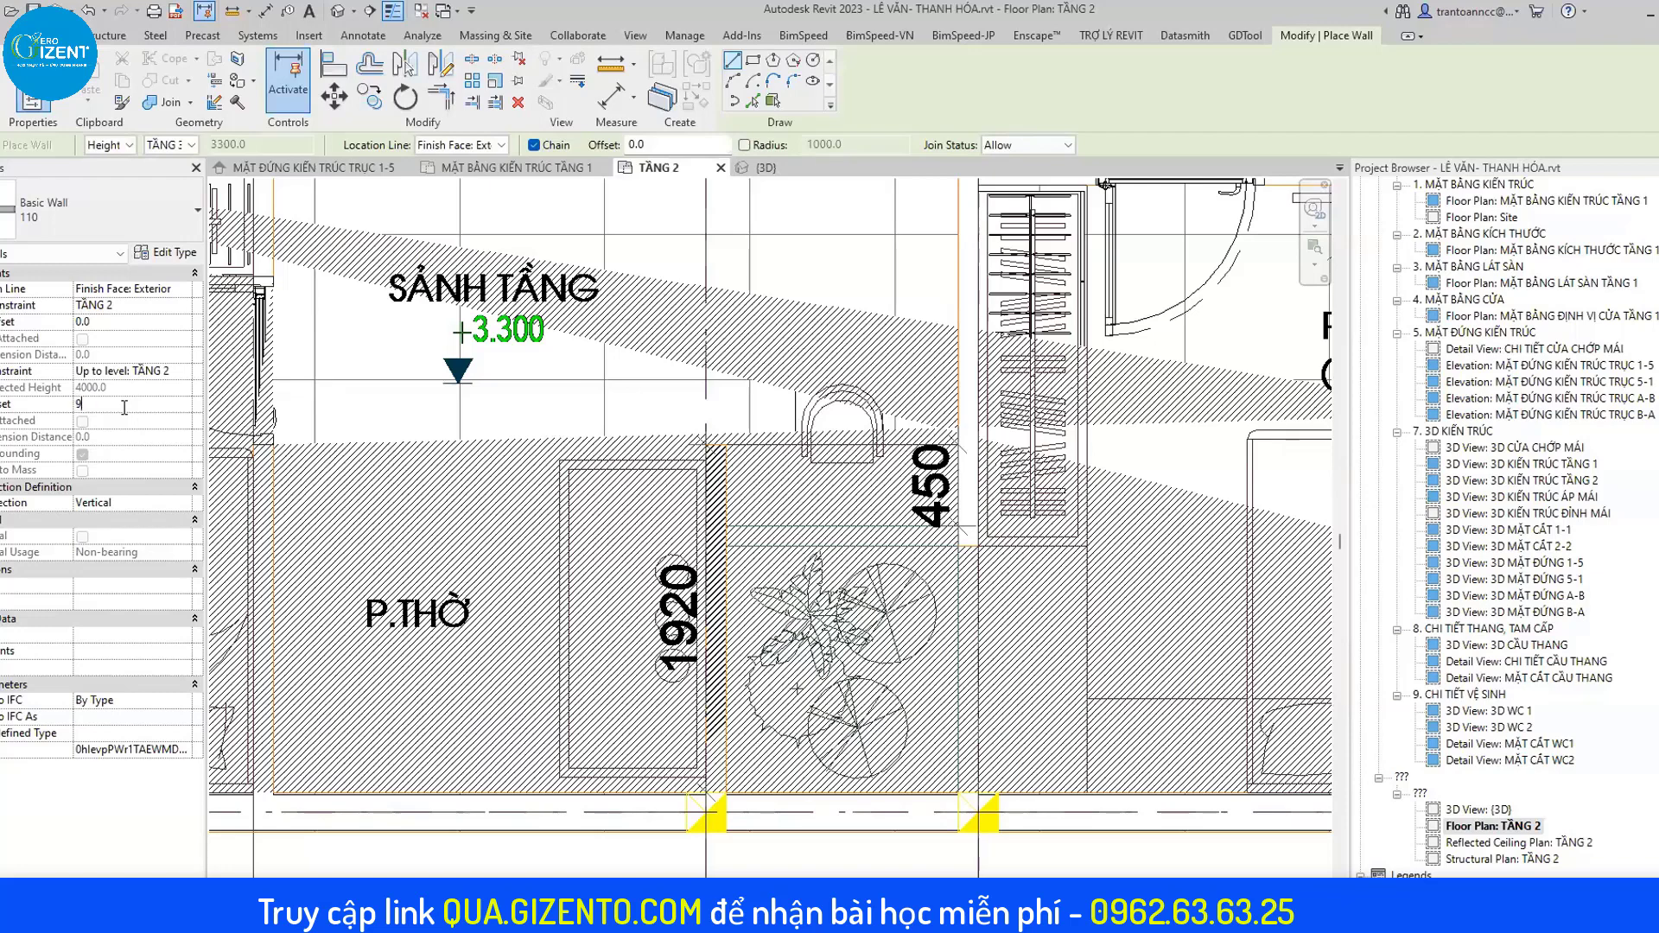
scroll(729, 481, "up", 2)
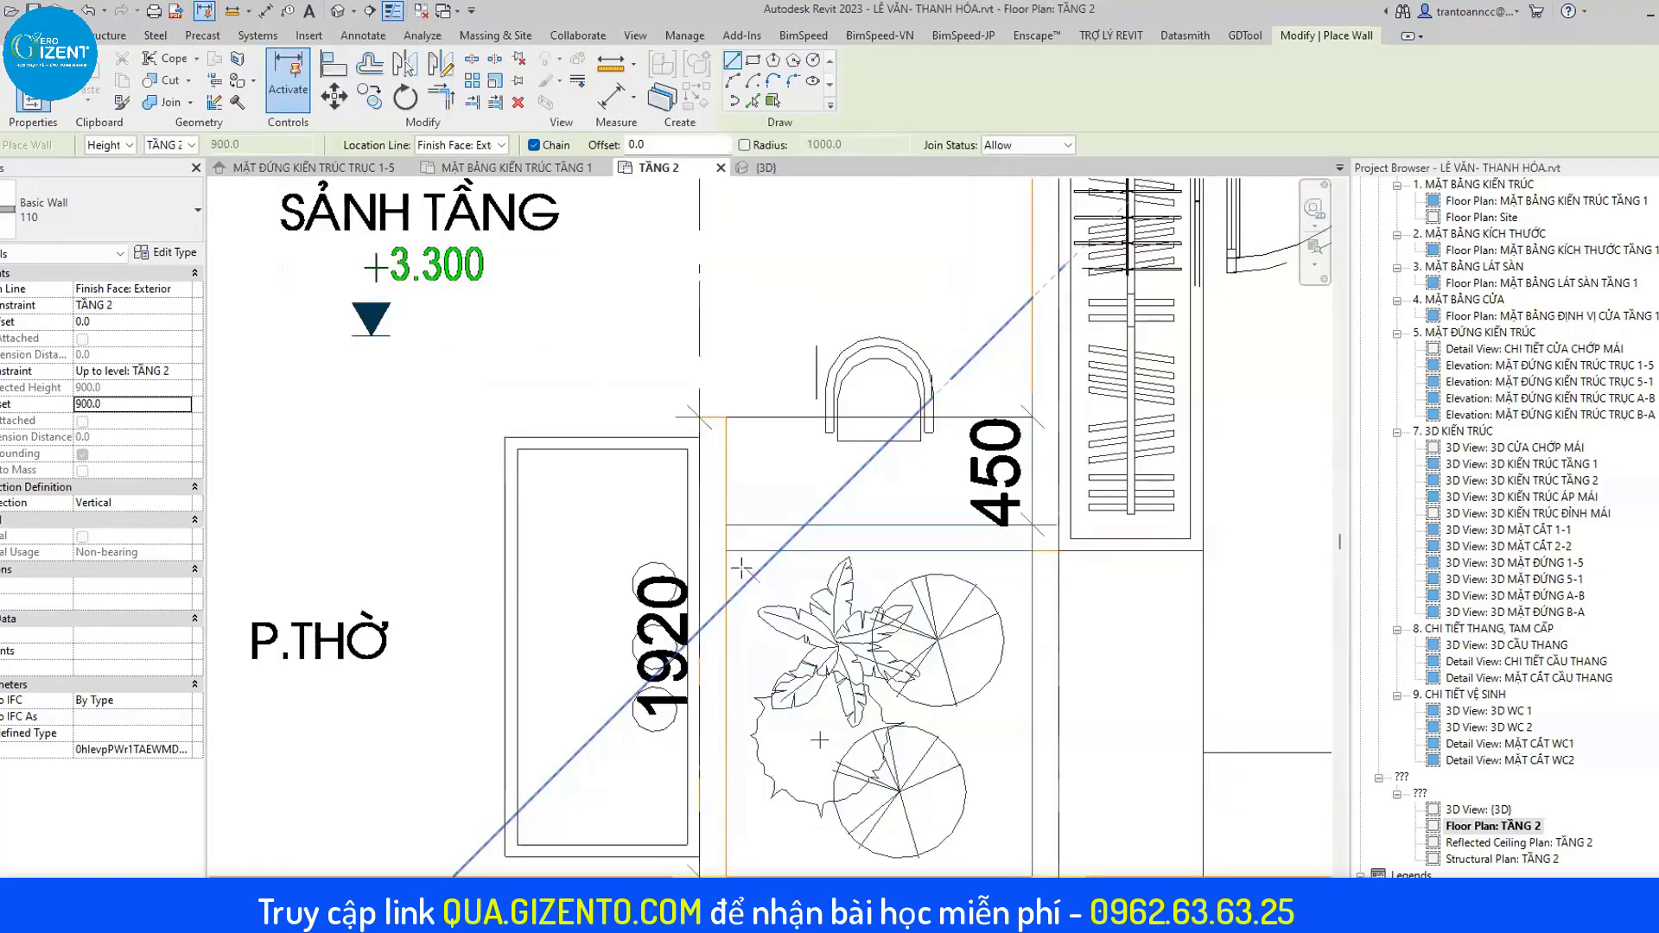
left_click(728, 556)
left_click(726, 551)
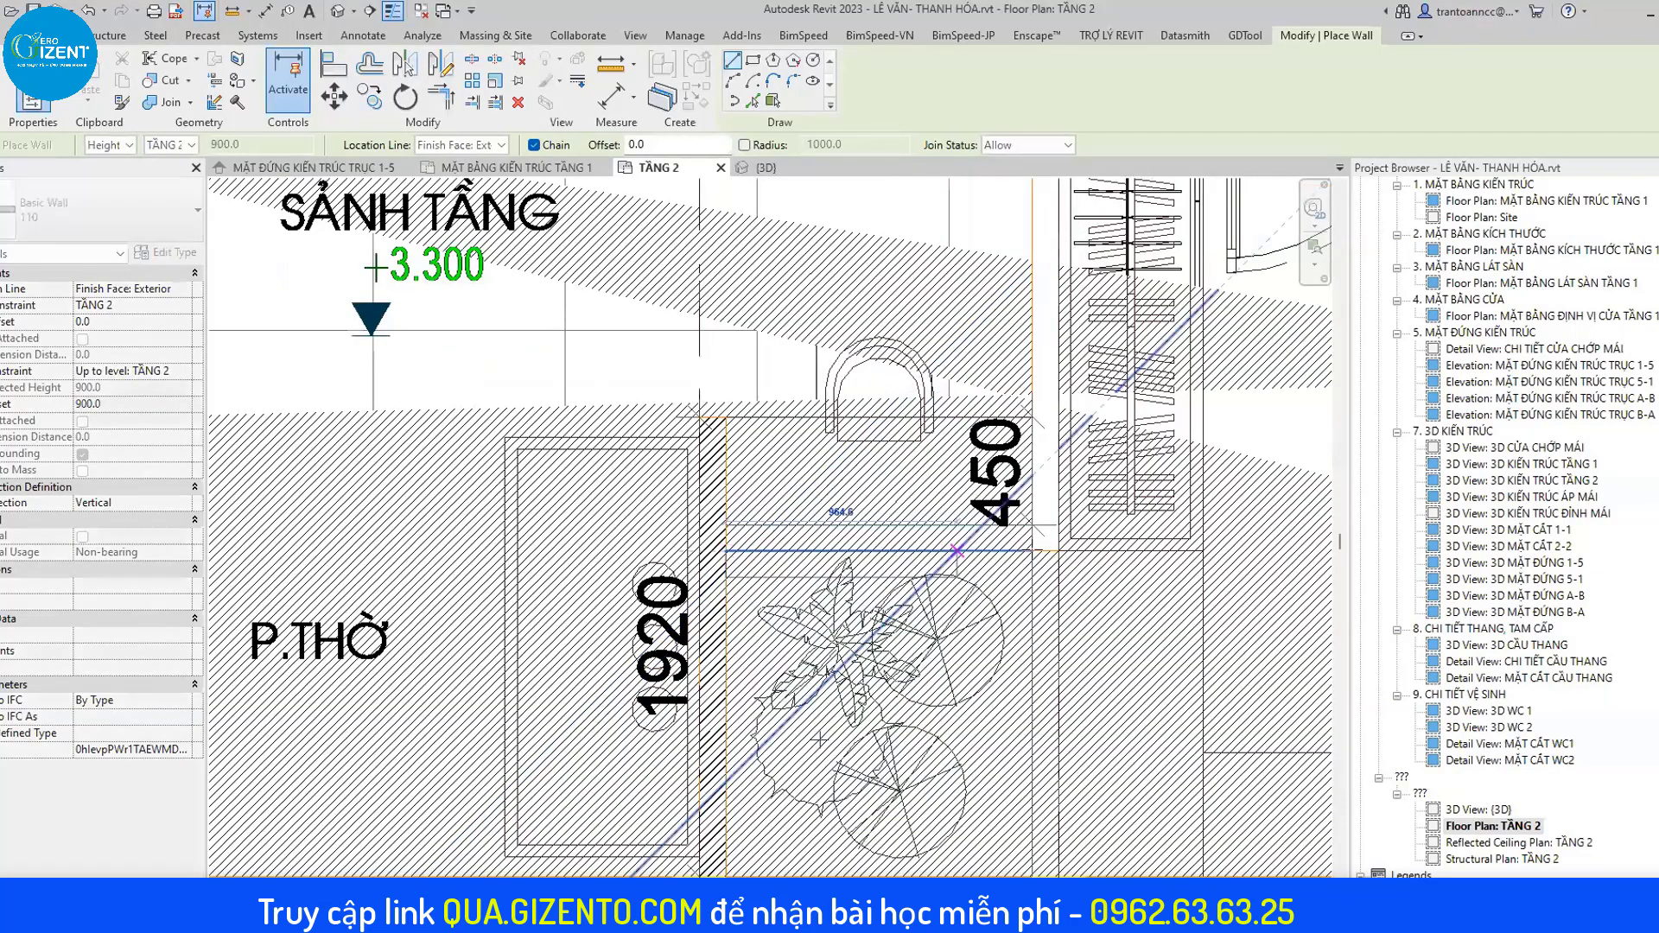
scroll(1048, 516, "down", 2)
key("Escape")
key("Escape")
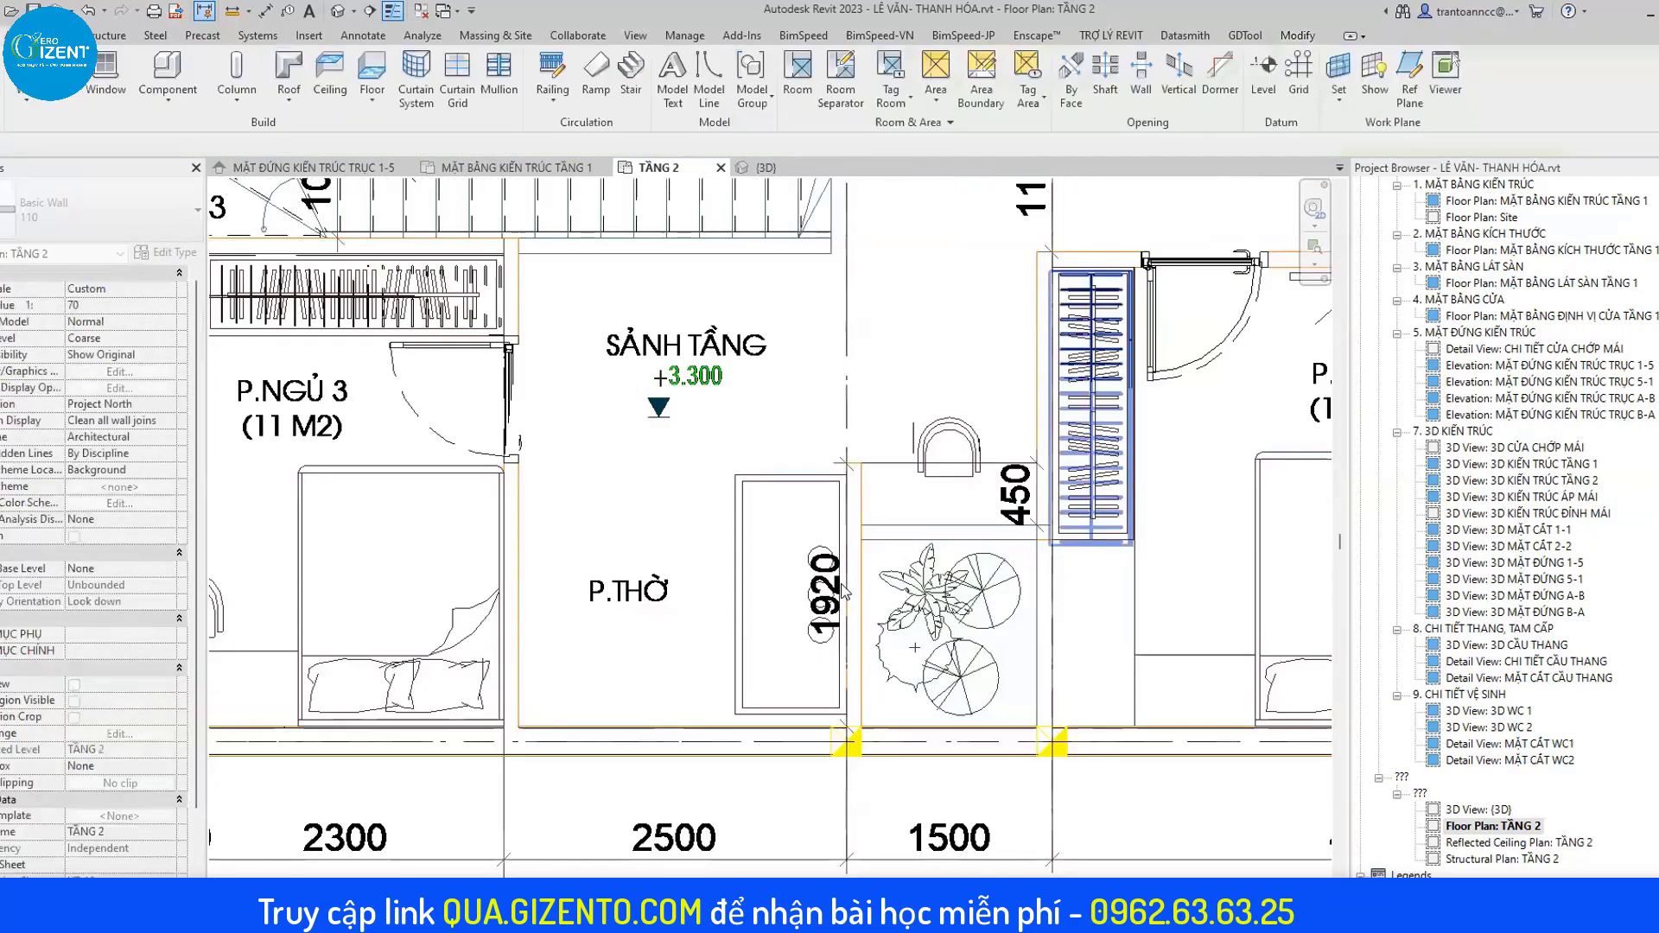
scroll(1116, 479, "down", 1)
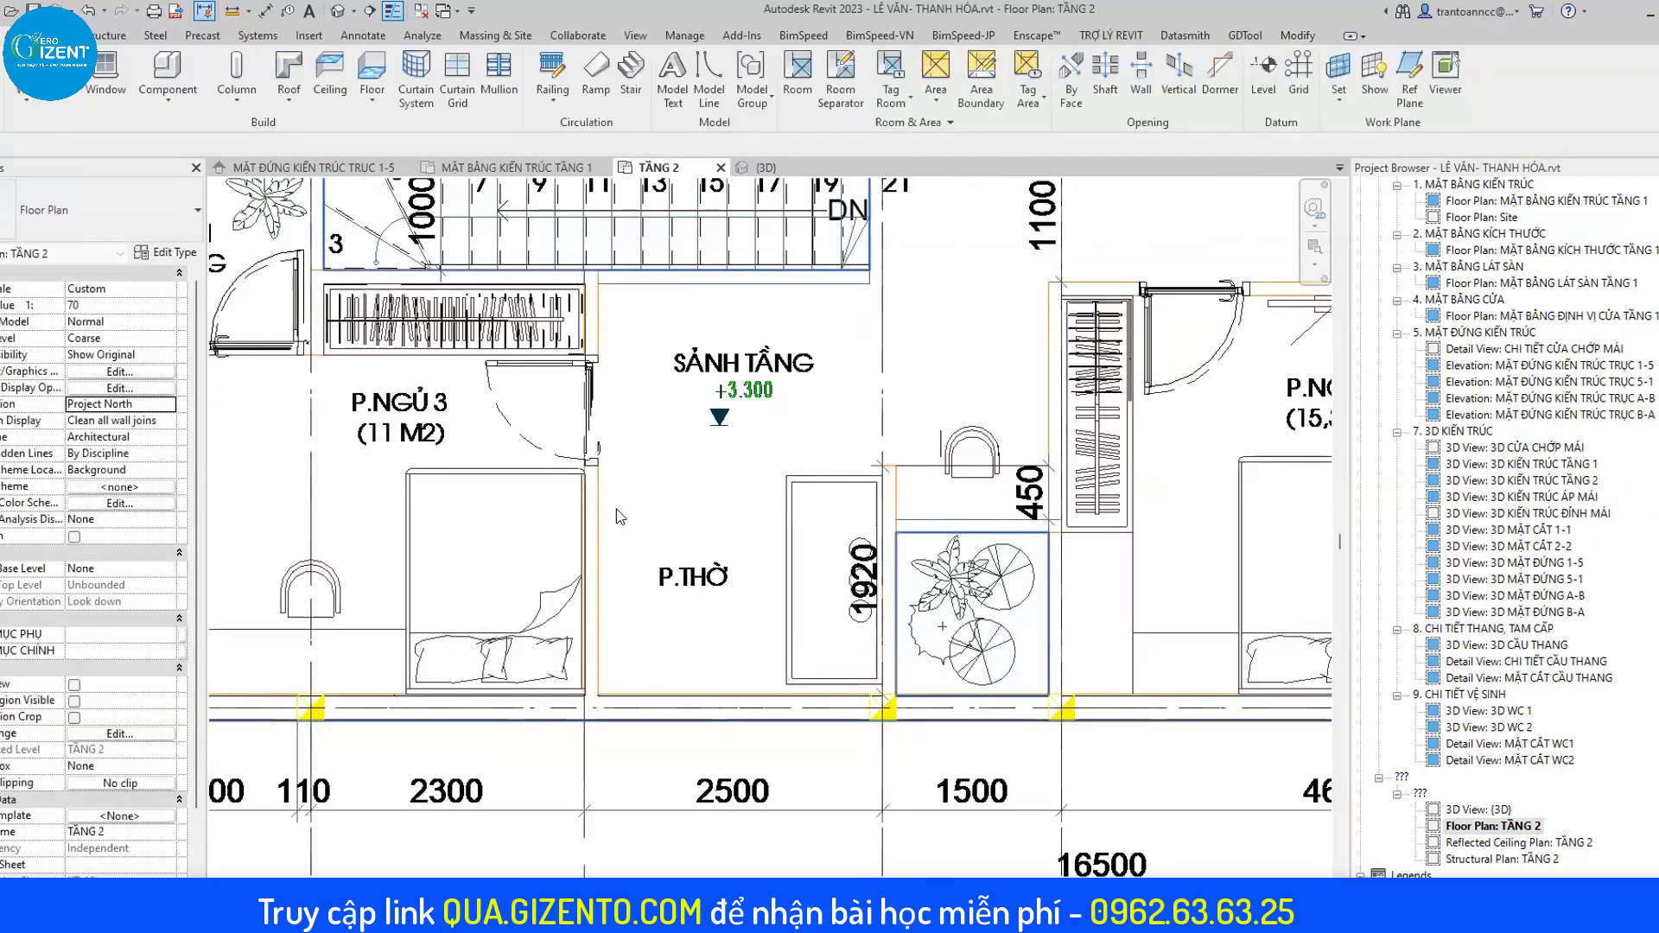
middle_click_drag(617, 516, 276, 567)
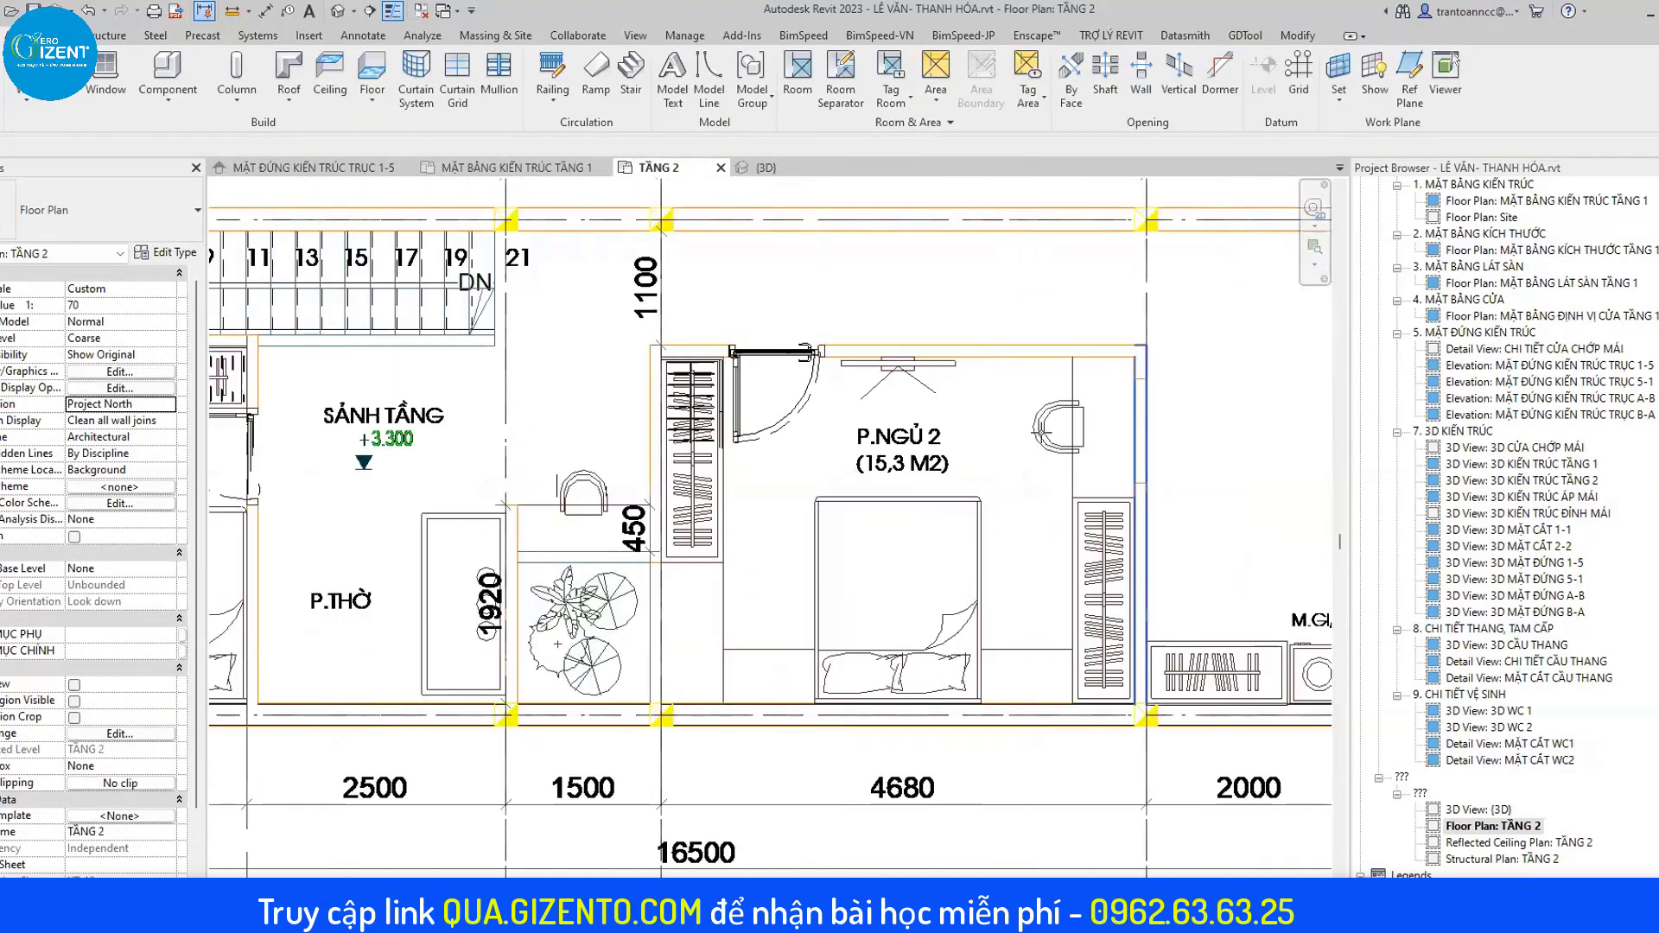
Place the FRN-BanTrangDiem dressing table against P.NGỦ 2's right wall.
key("c")
key("m")
scroll(1039, 434, "up", 2)
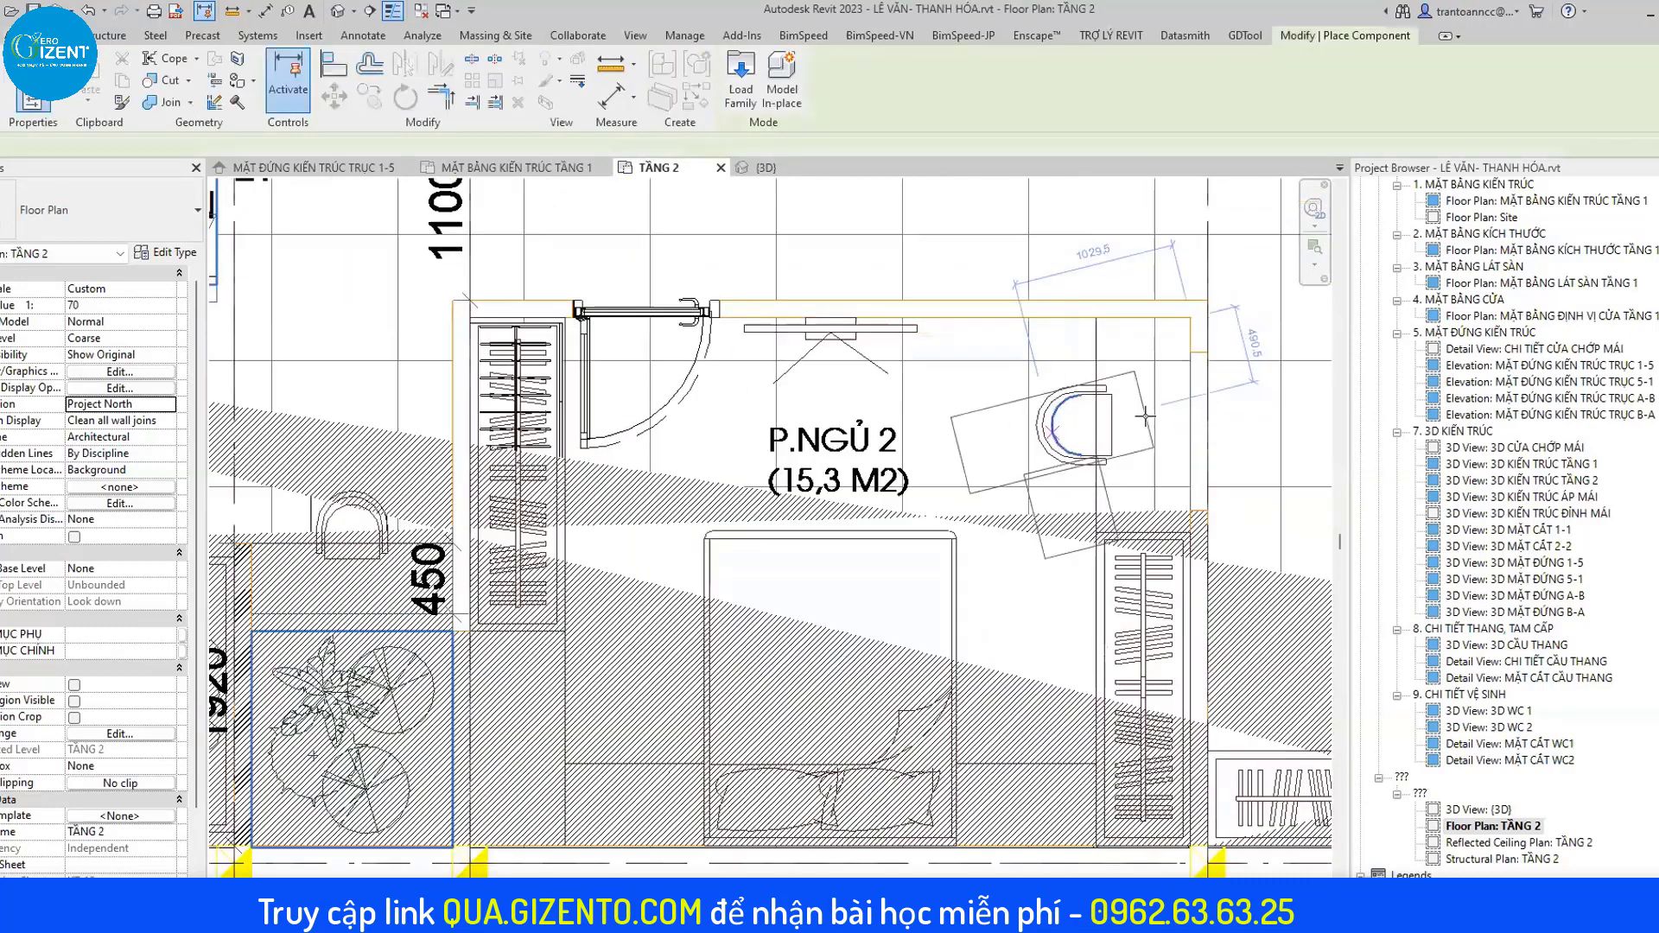
left_click(1132, 441)
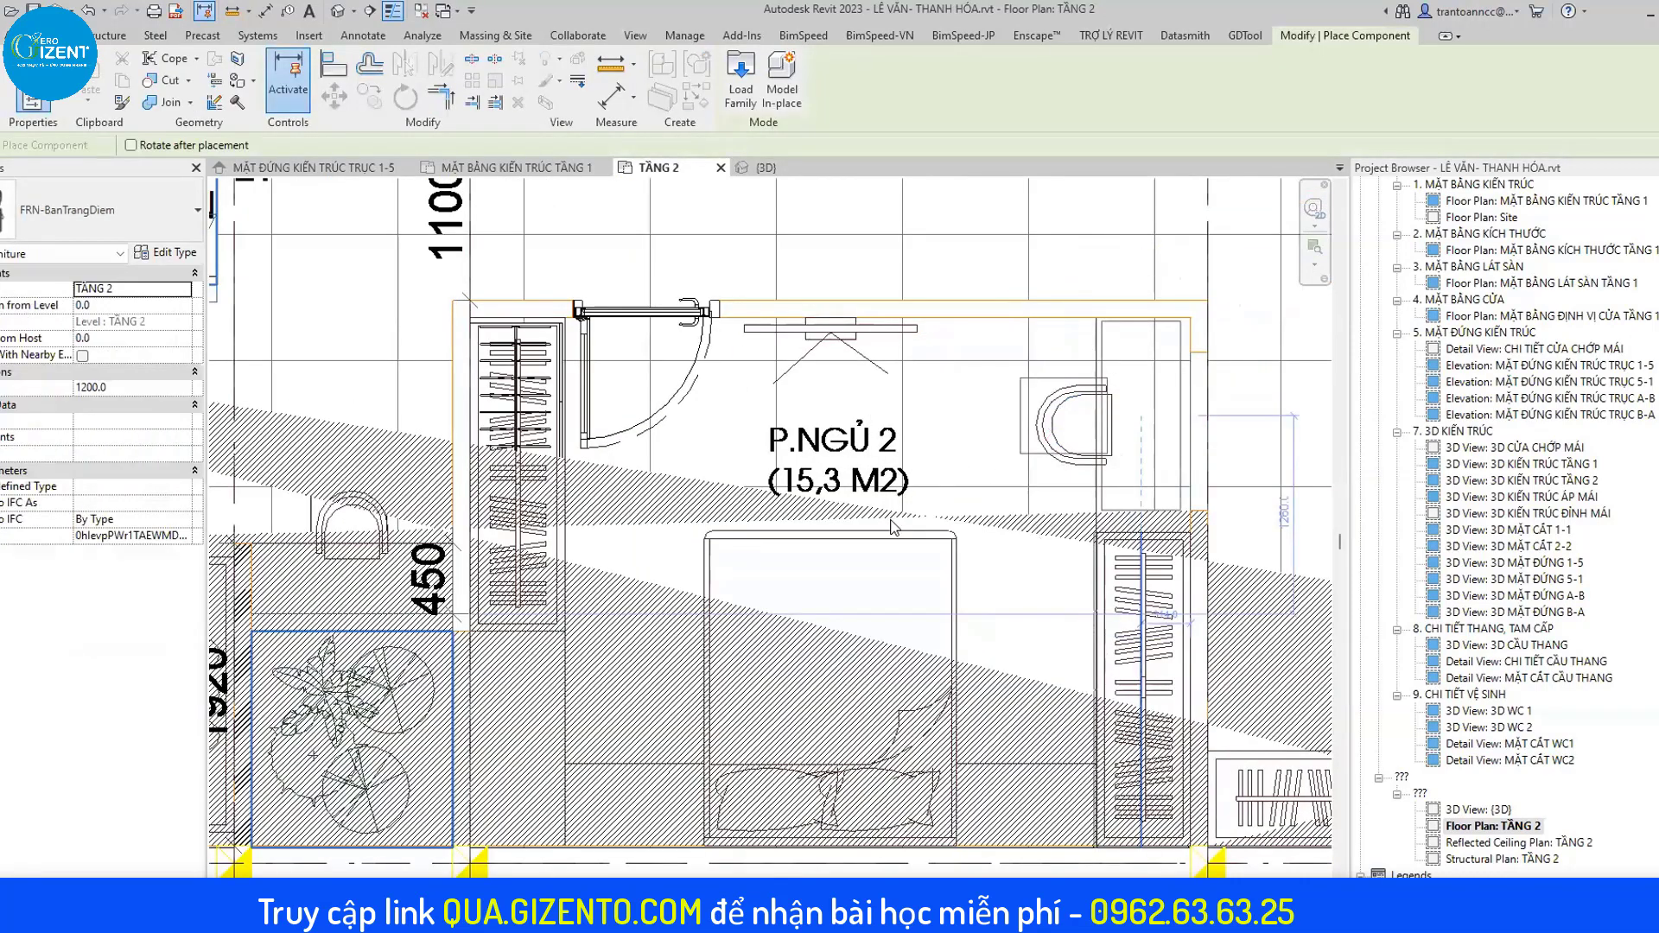
scroll(892, 527, "down", 3)
key("Escape")
key("Escape")
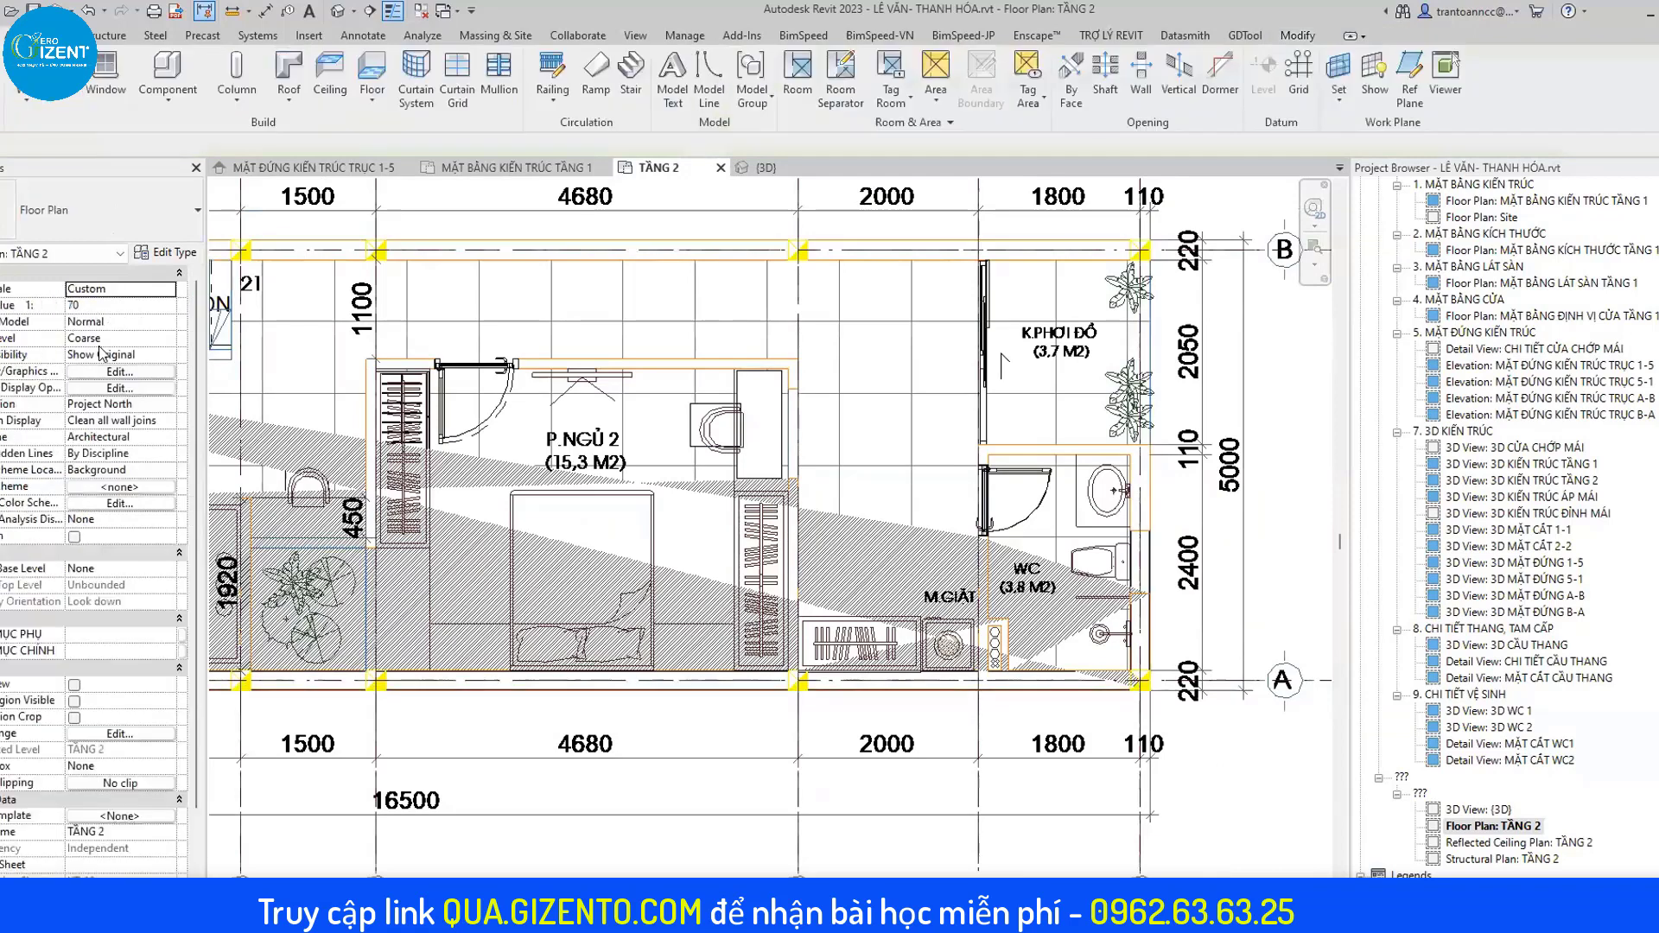
Place a MAY GIAT 700X750X1100 washing machine in M.GIẶT.
key("c")
key("m")
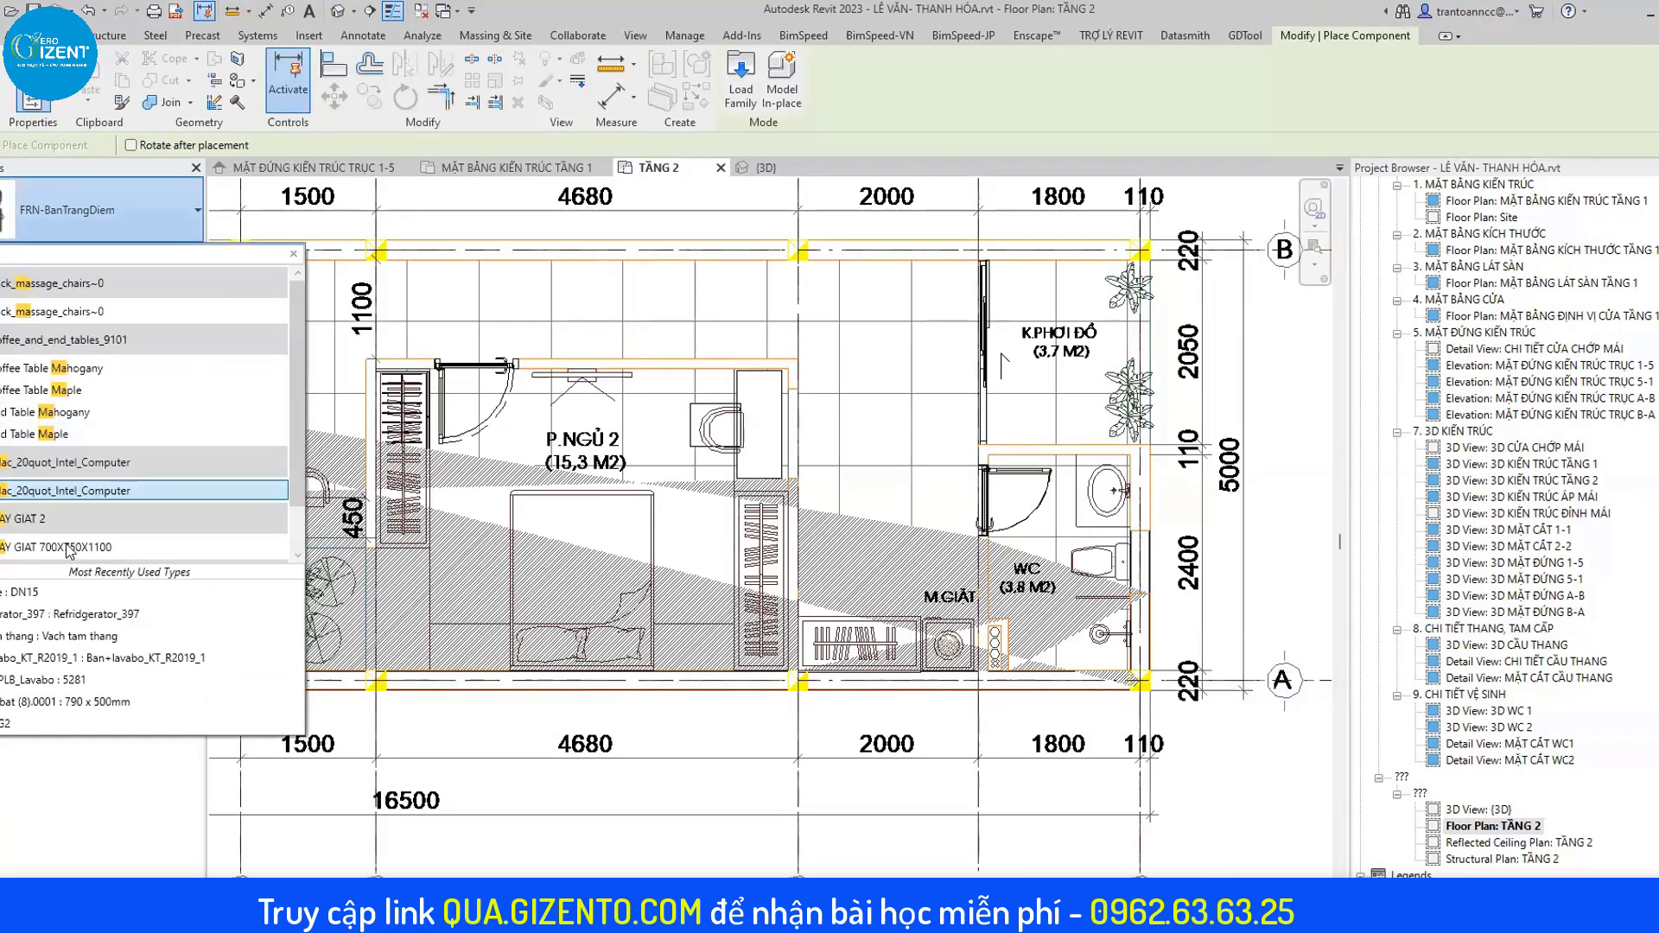
key("Down")
key("Return")
scroll(914, 489, "up", 1)
scroll(946, 596, "up", 1)
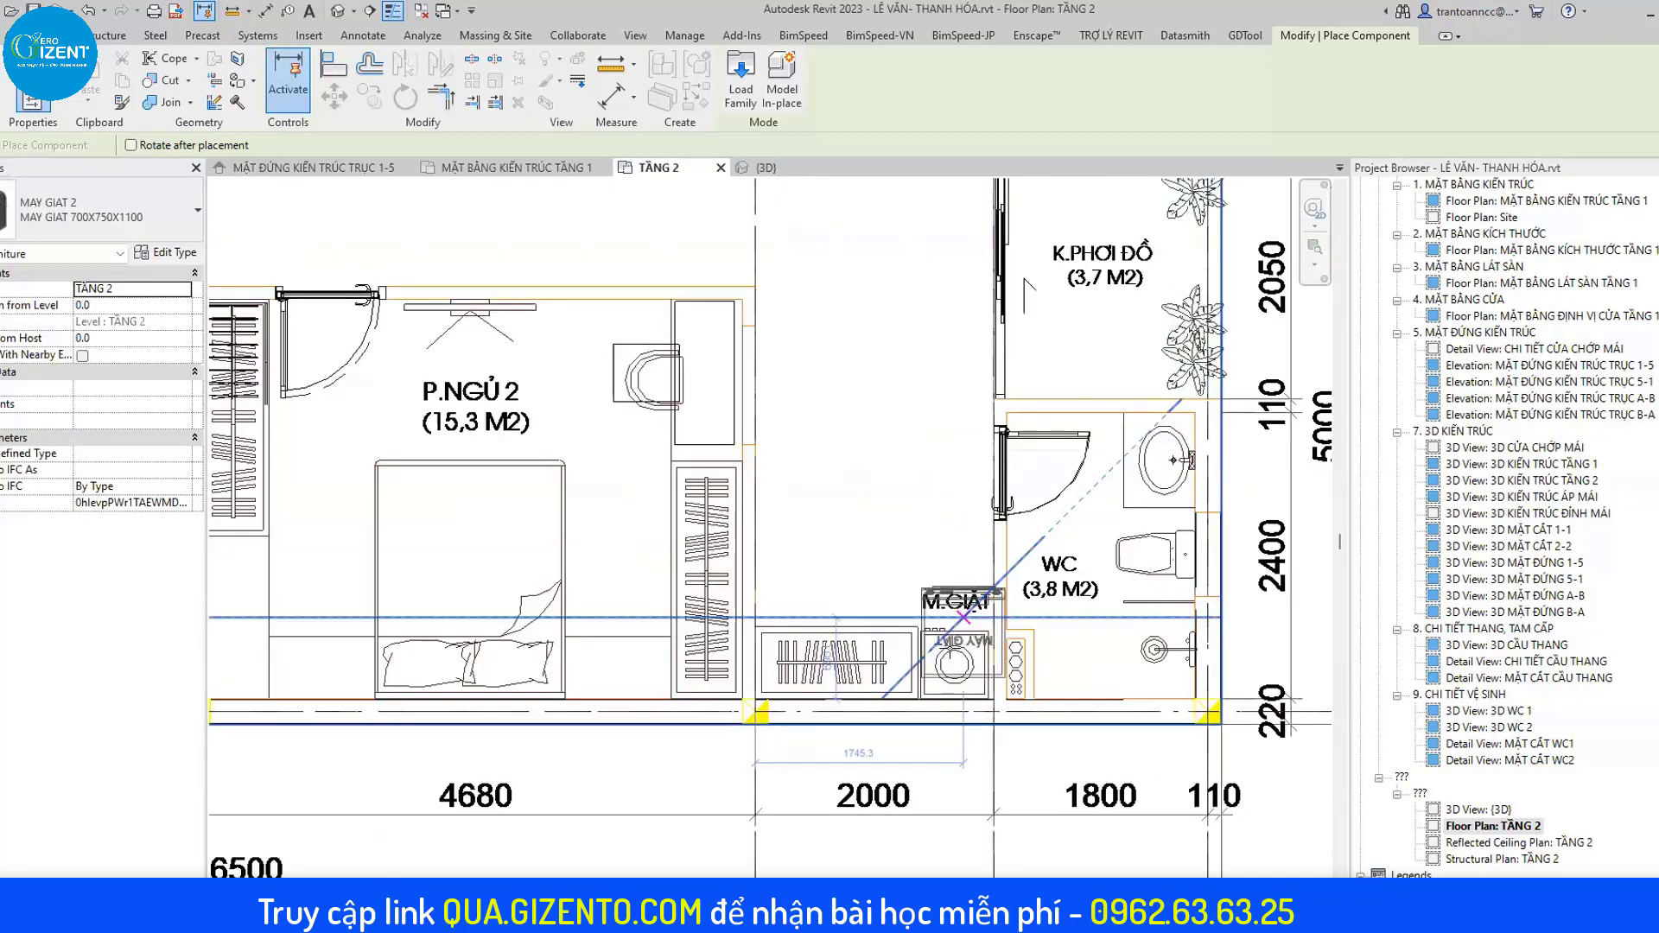
scroll(946, 597, "up", 2)
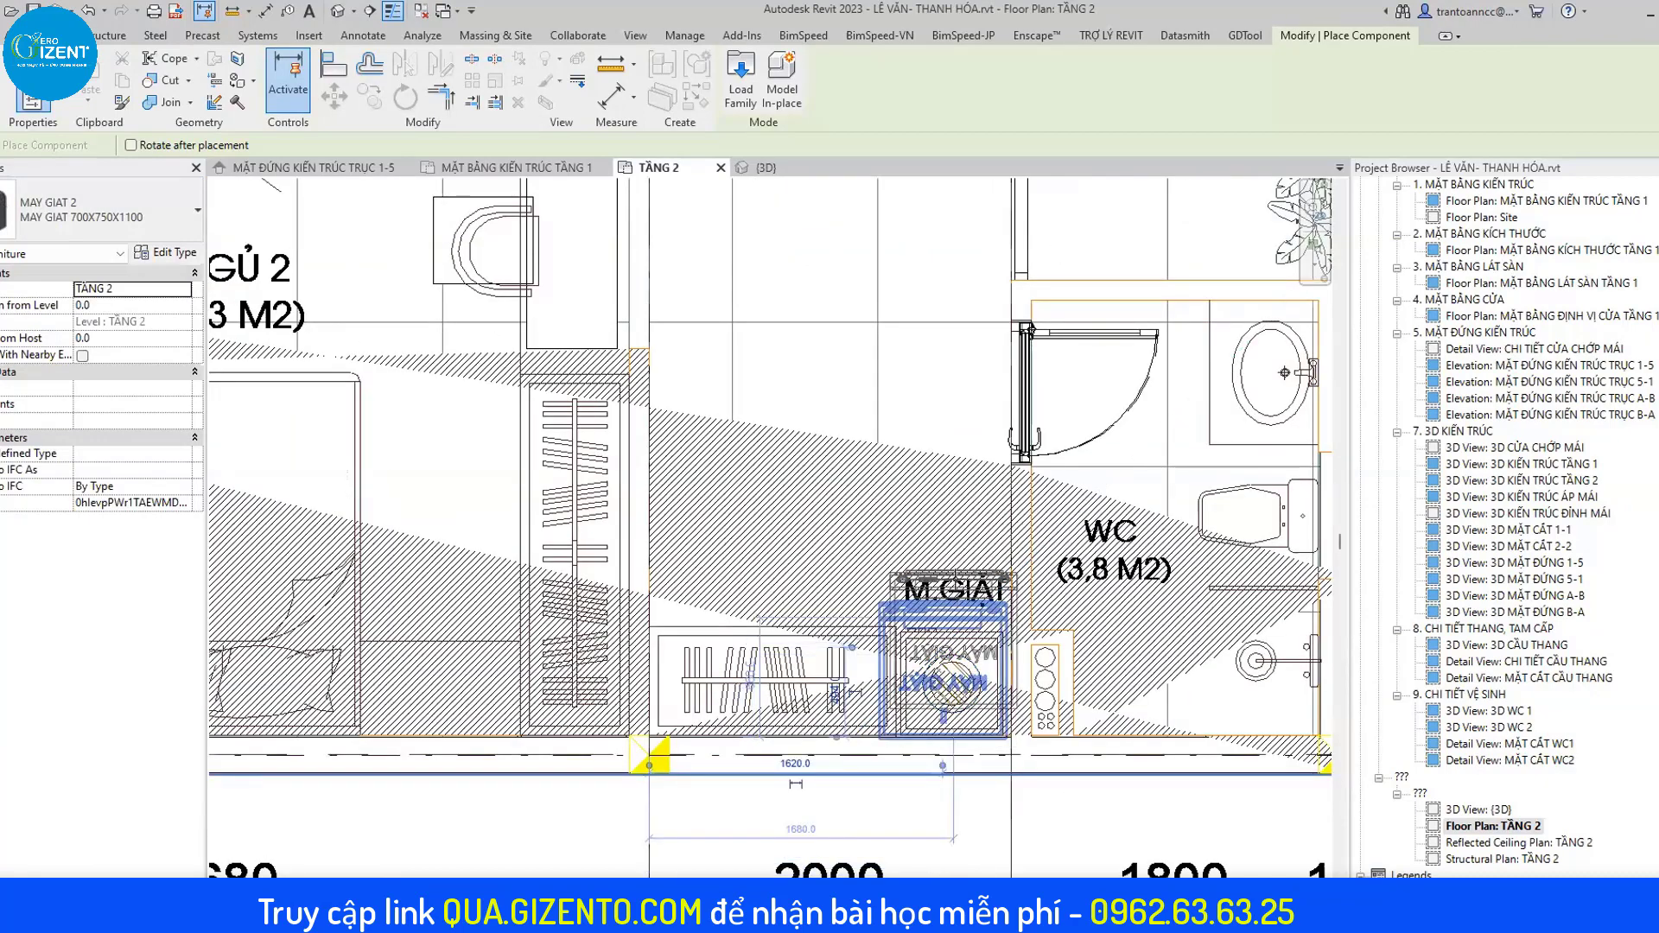
scroll(1025, 529, "down", 3)
key("Escape")
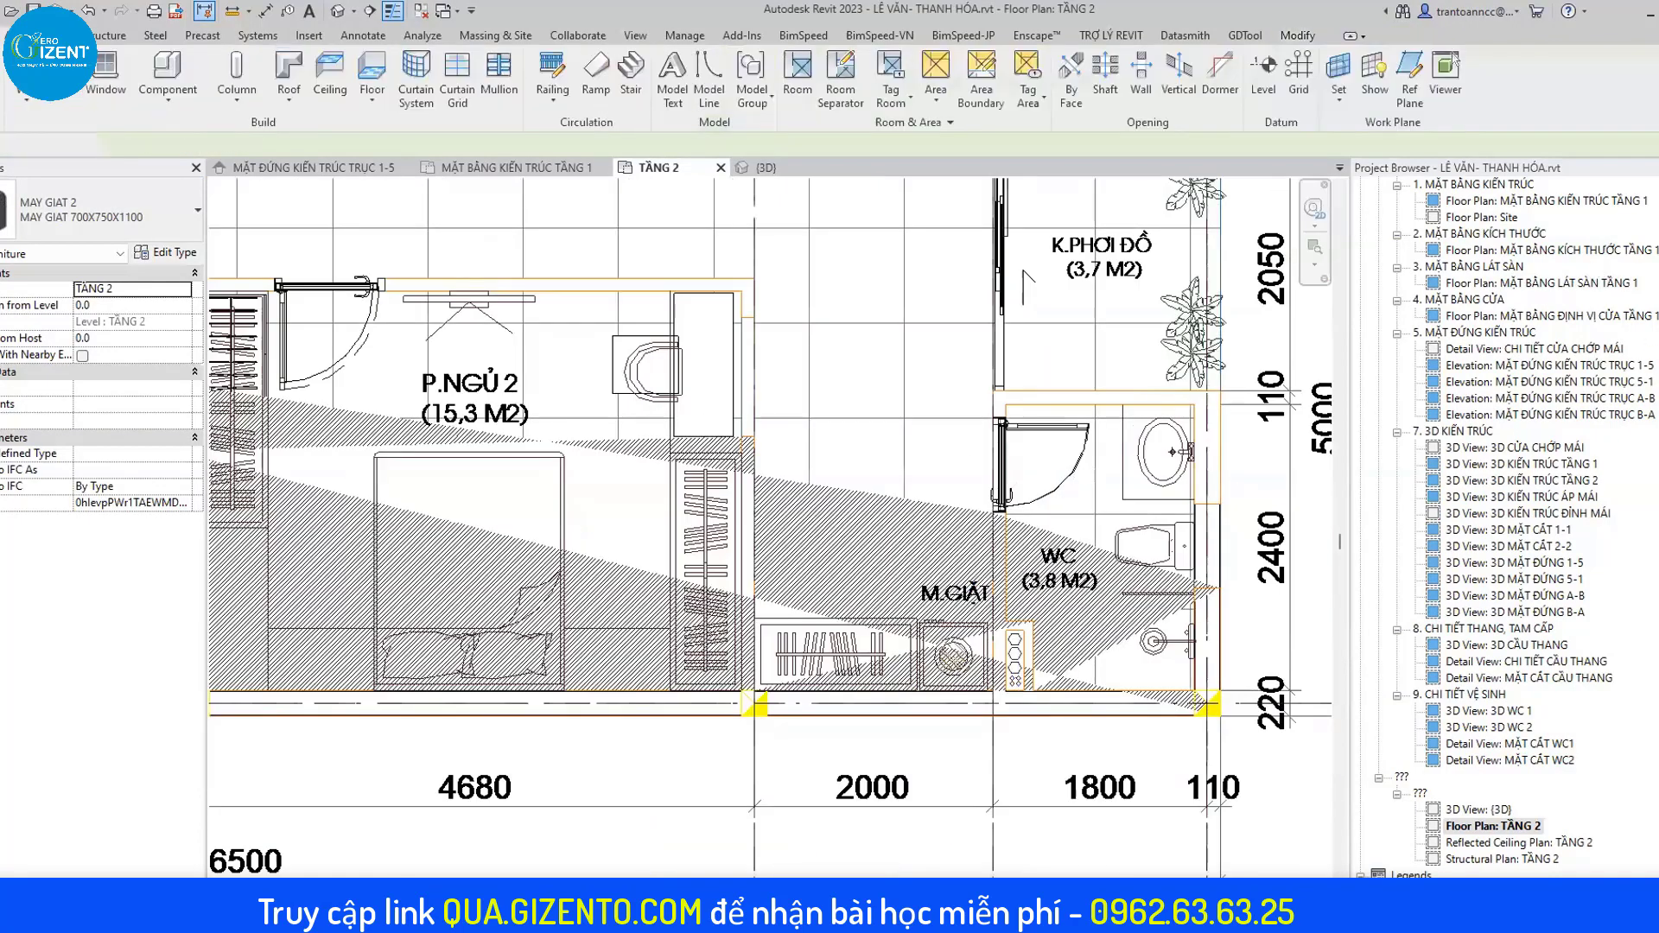
Switch to the MẶT BẰNG KIẾN TRÚC TẦNG 1 plan.
scroll(908, 484, "up", 1)
middle_click_drag(1070, 596, 990, 603)
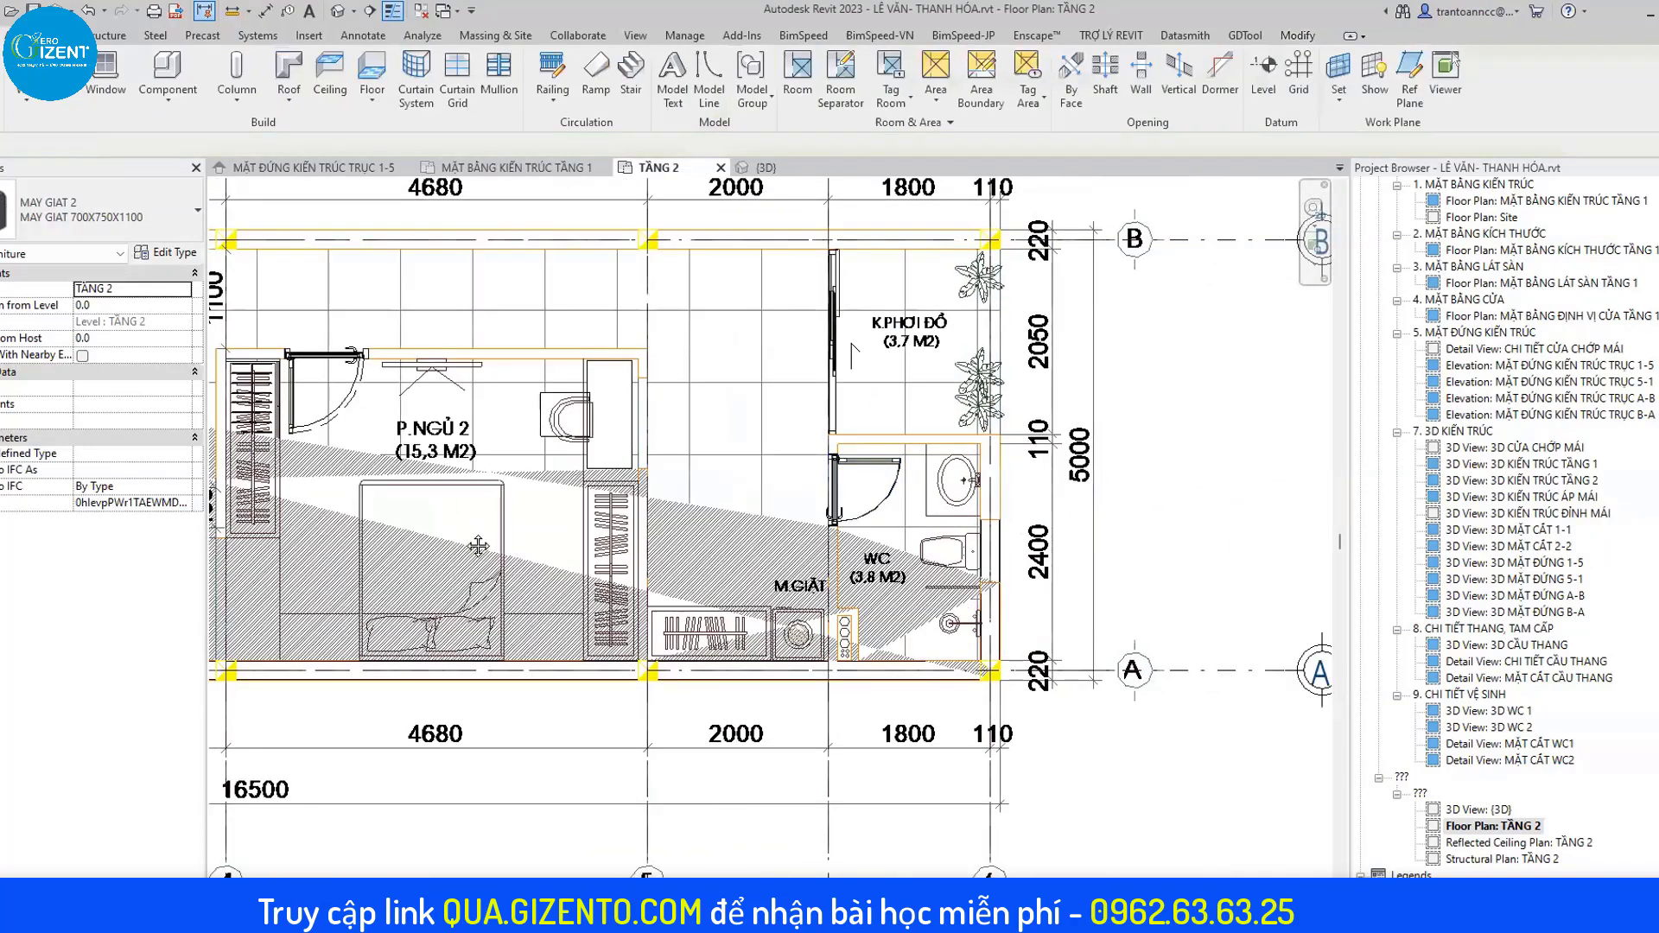
key("ctrl+Tab")
Copy the ground-floor WC sink, toilet and drain, pasting them aligned to level TẦNG 2.
scroll(1035, 601, "down", 4)
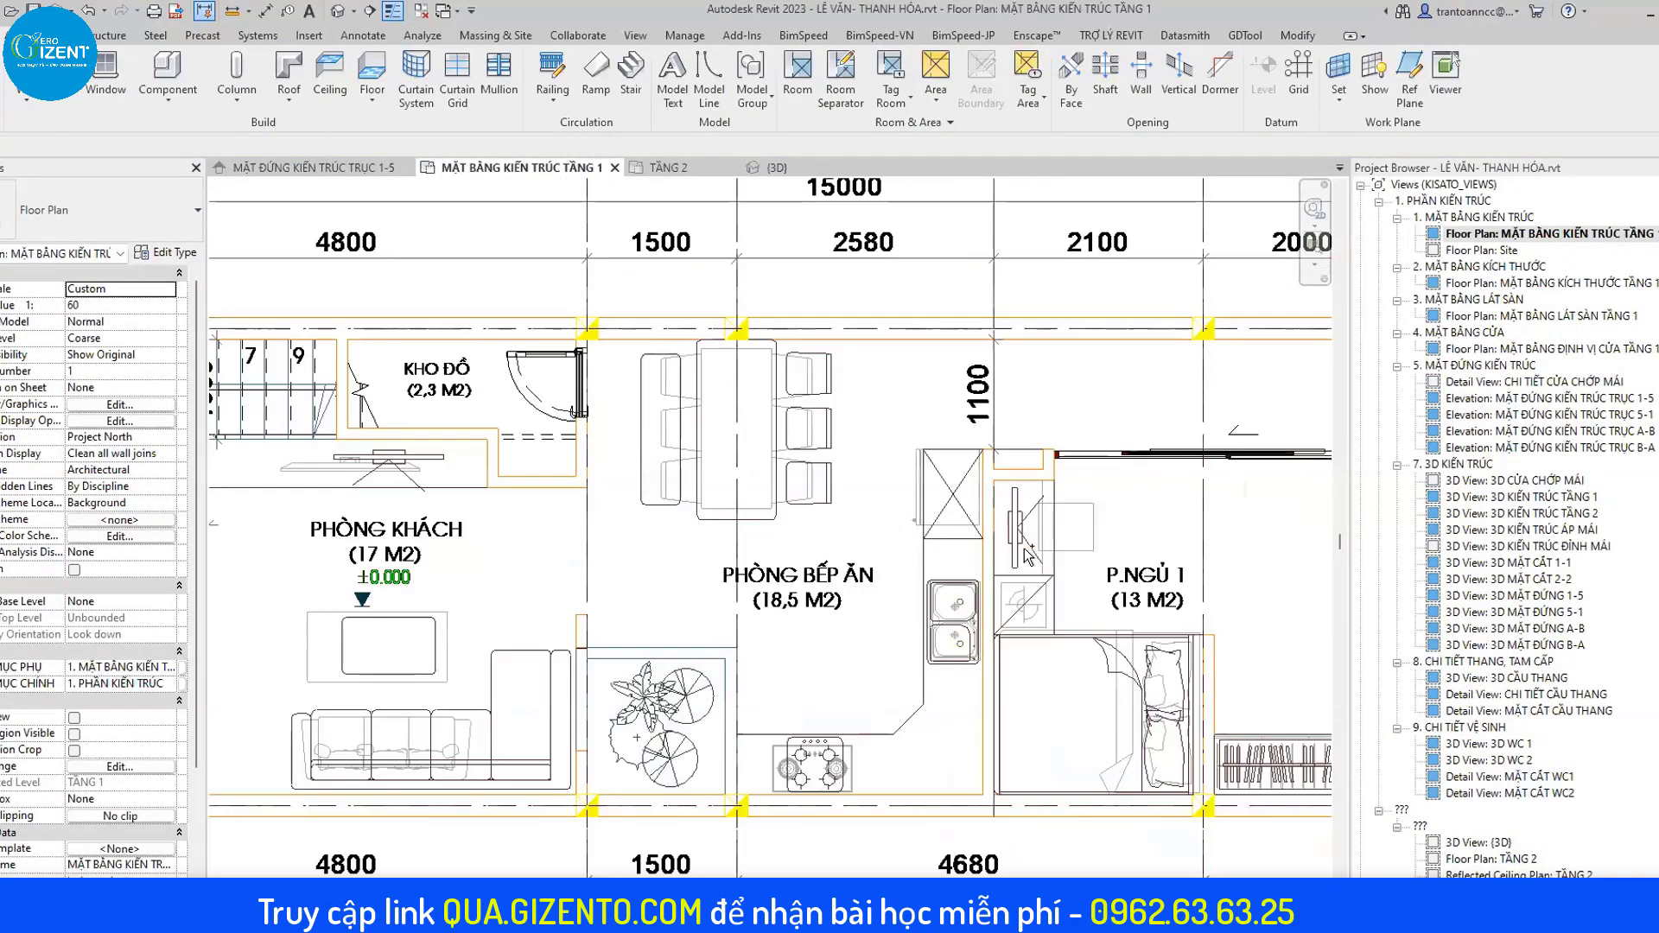
scroll(1029, 433, "up", 2)
scroll(1028, 415, "up", 1)
scroll(1028, 411, "up", 1)
scroll(811, 596, "up", 1)
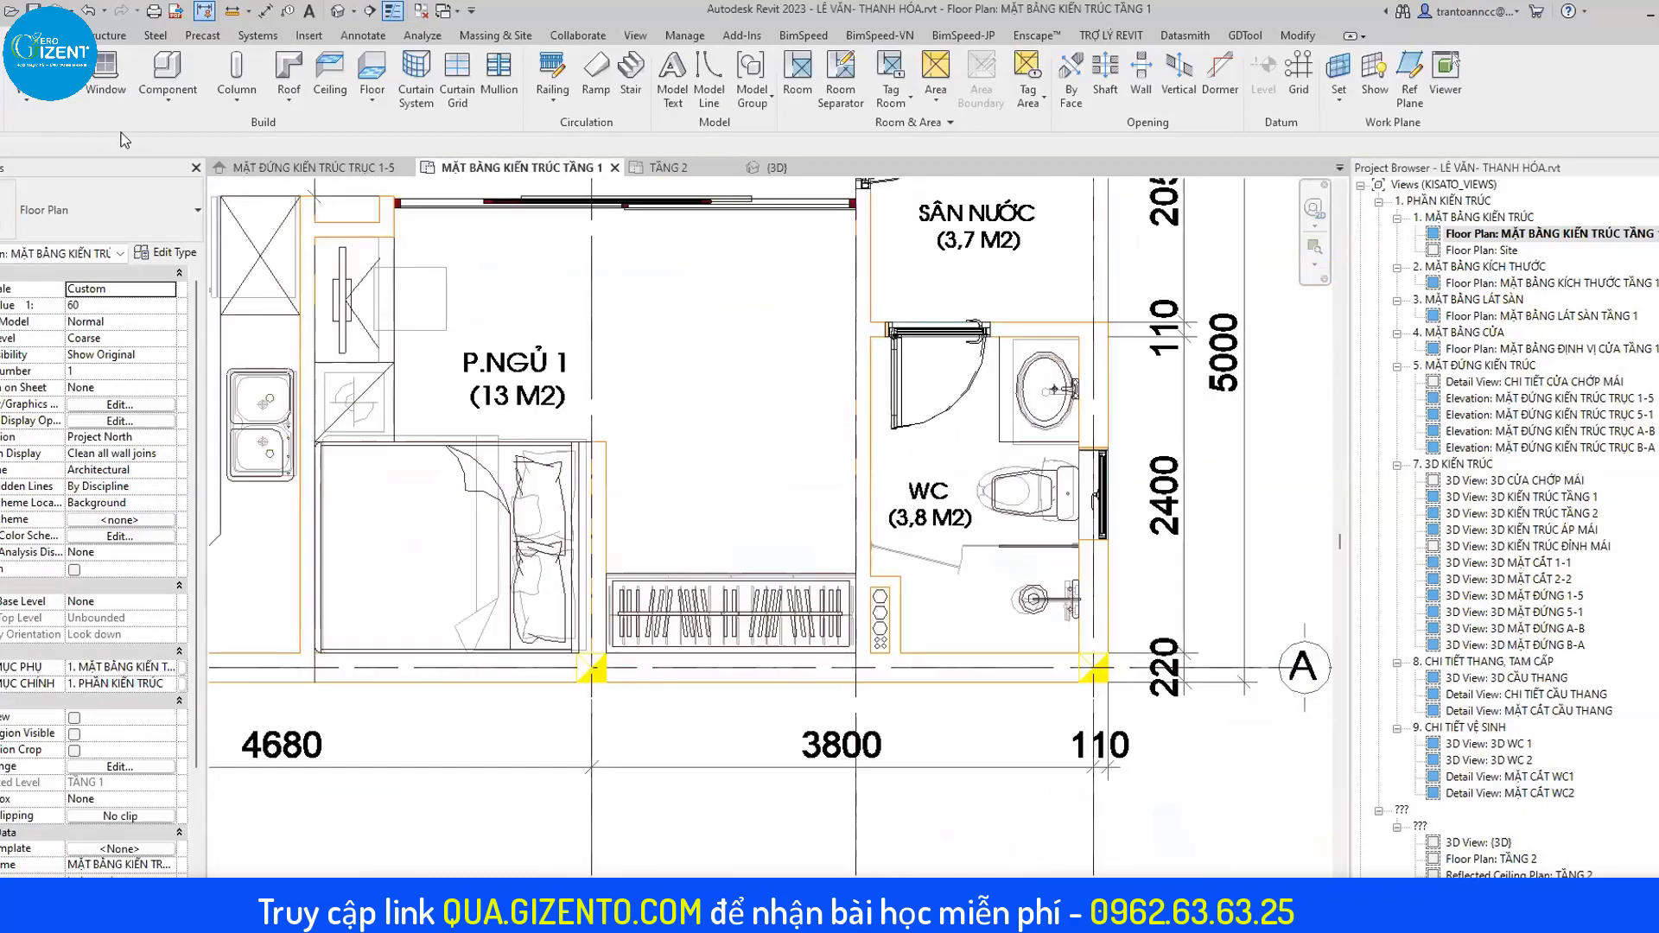
left_click_drag(968, 333, 1087, 627)
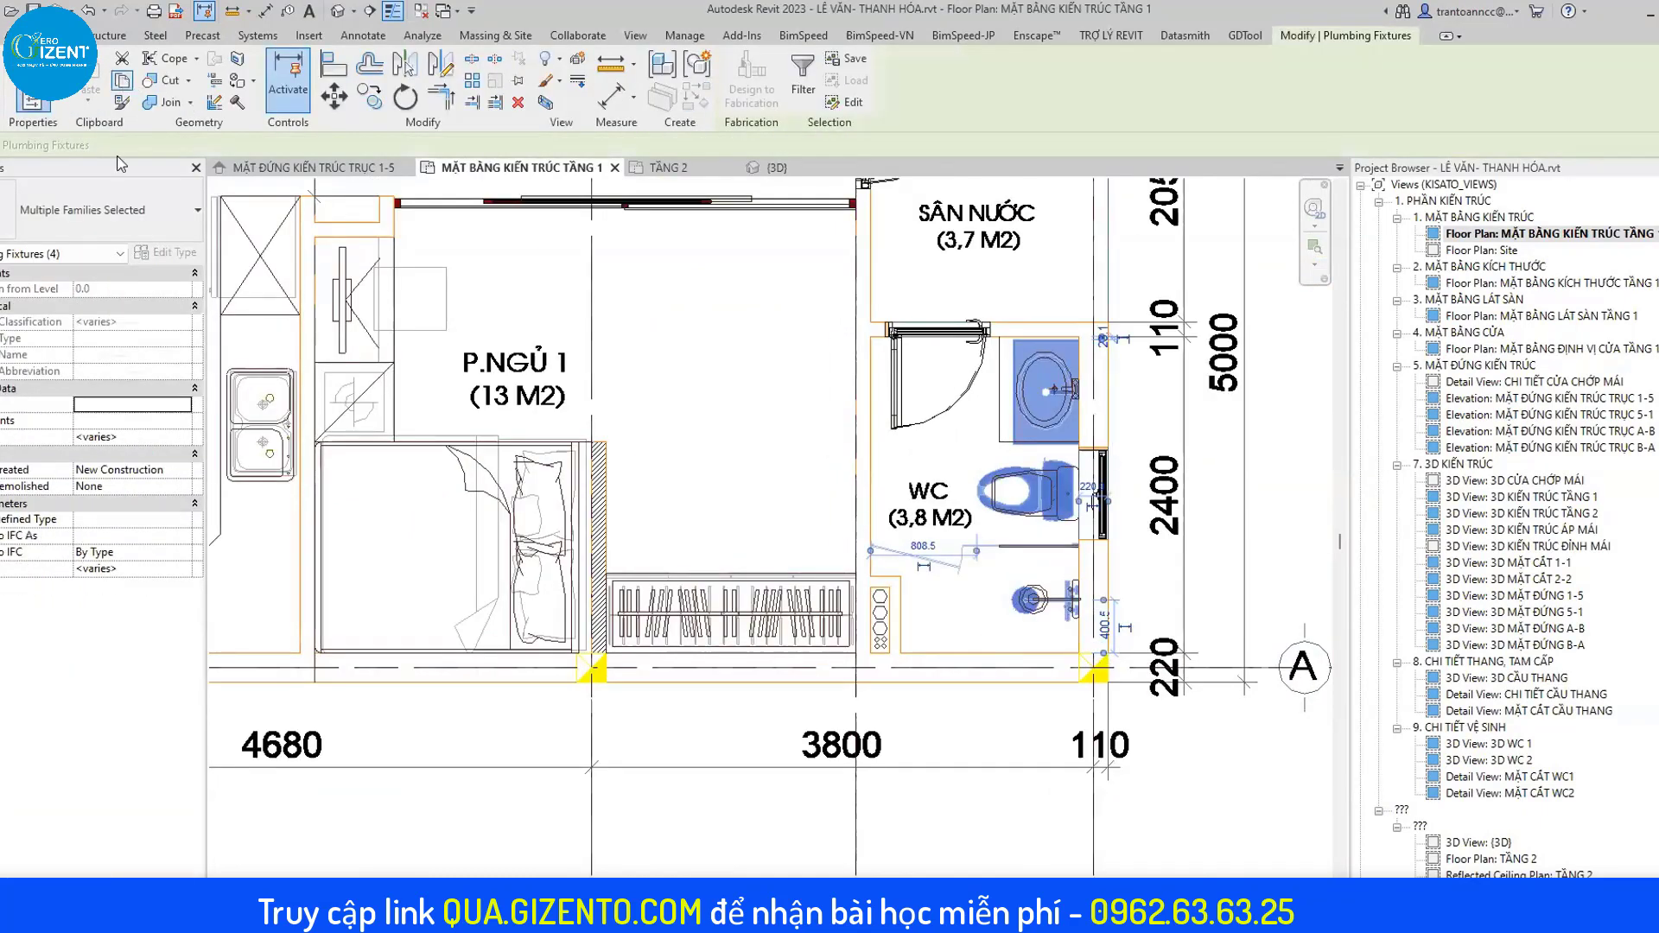
key("ctrl+c")
left_click(87, 102)
left_click(215, 185)
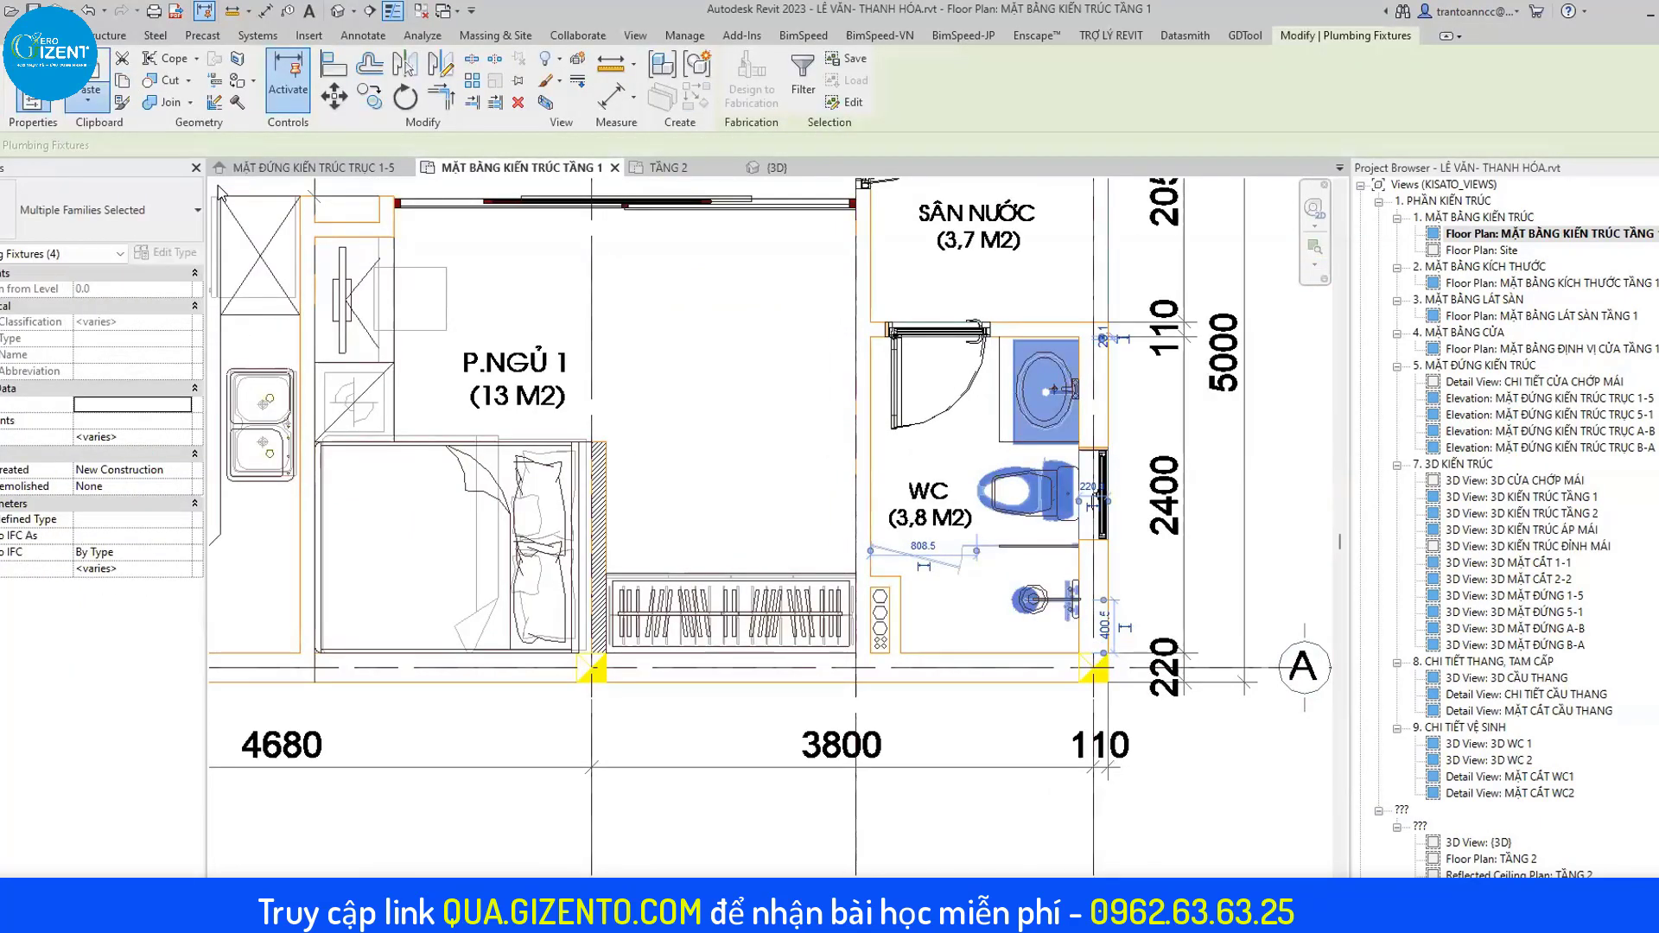
left_click(745, 381)
left_click(815, 603)
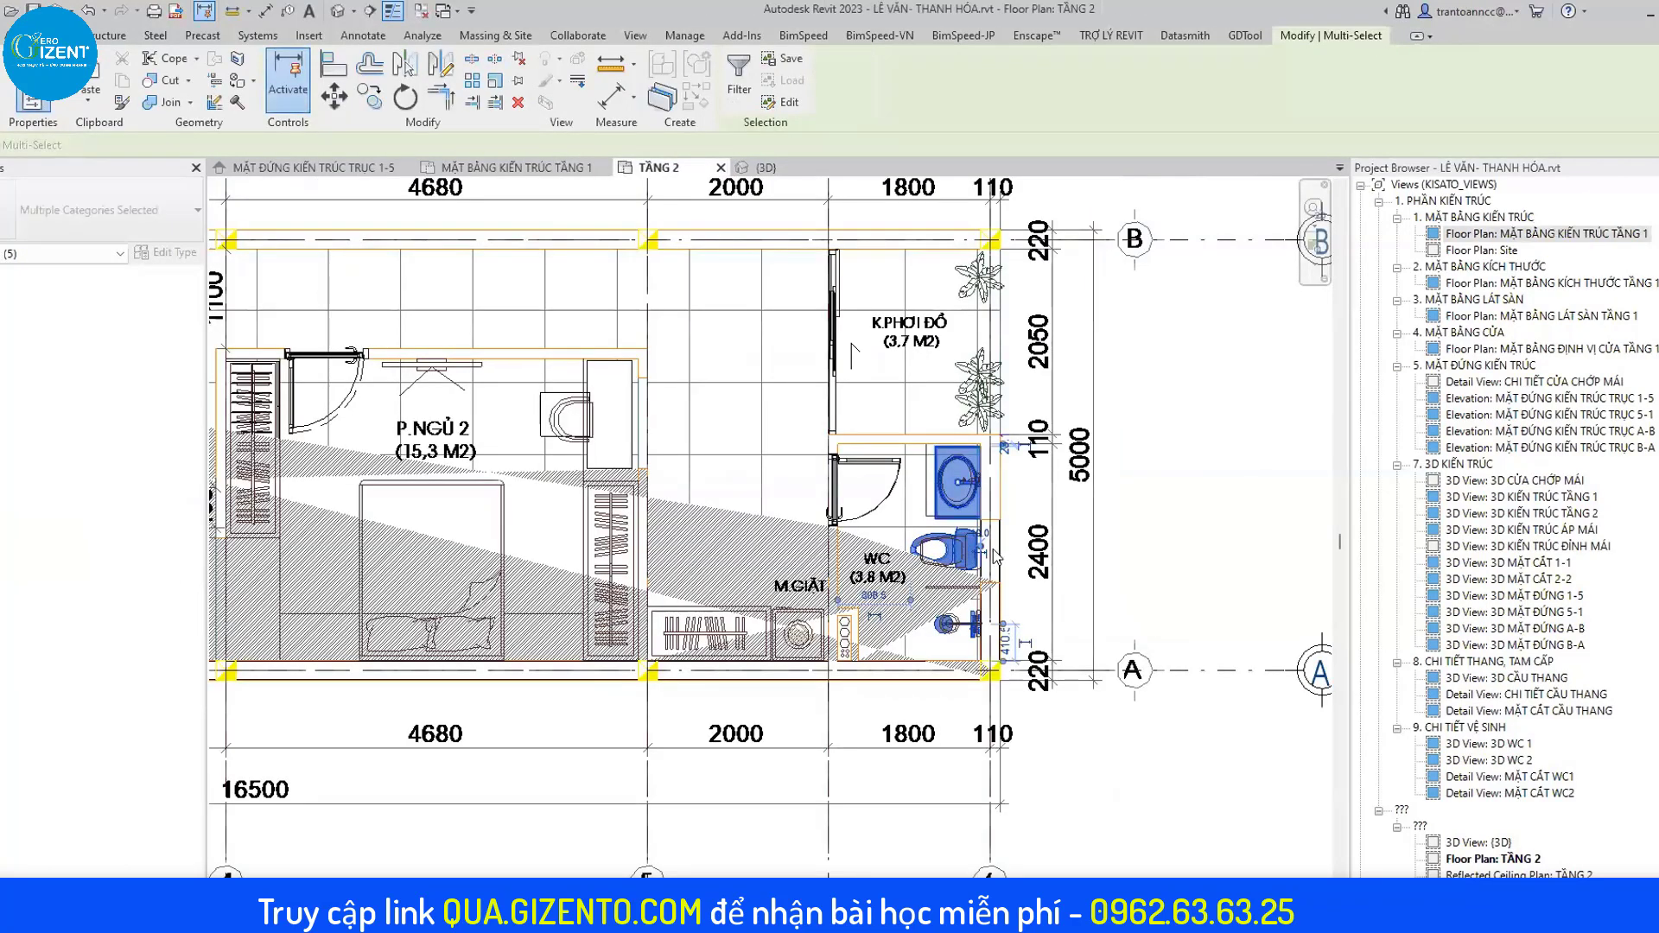
Deselect the pasted fixtures and check the WC fixtures around the plan.
scroll(996, 556, "down", 2)
scroll(947, 565, "up", 3)
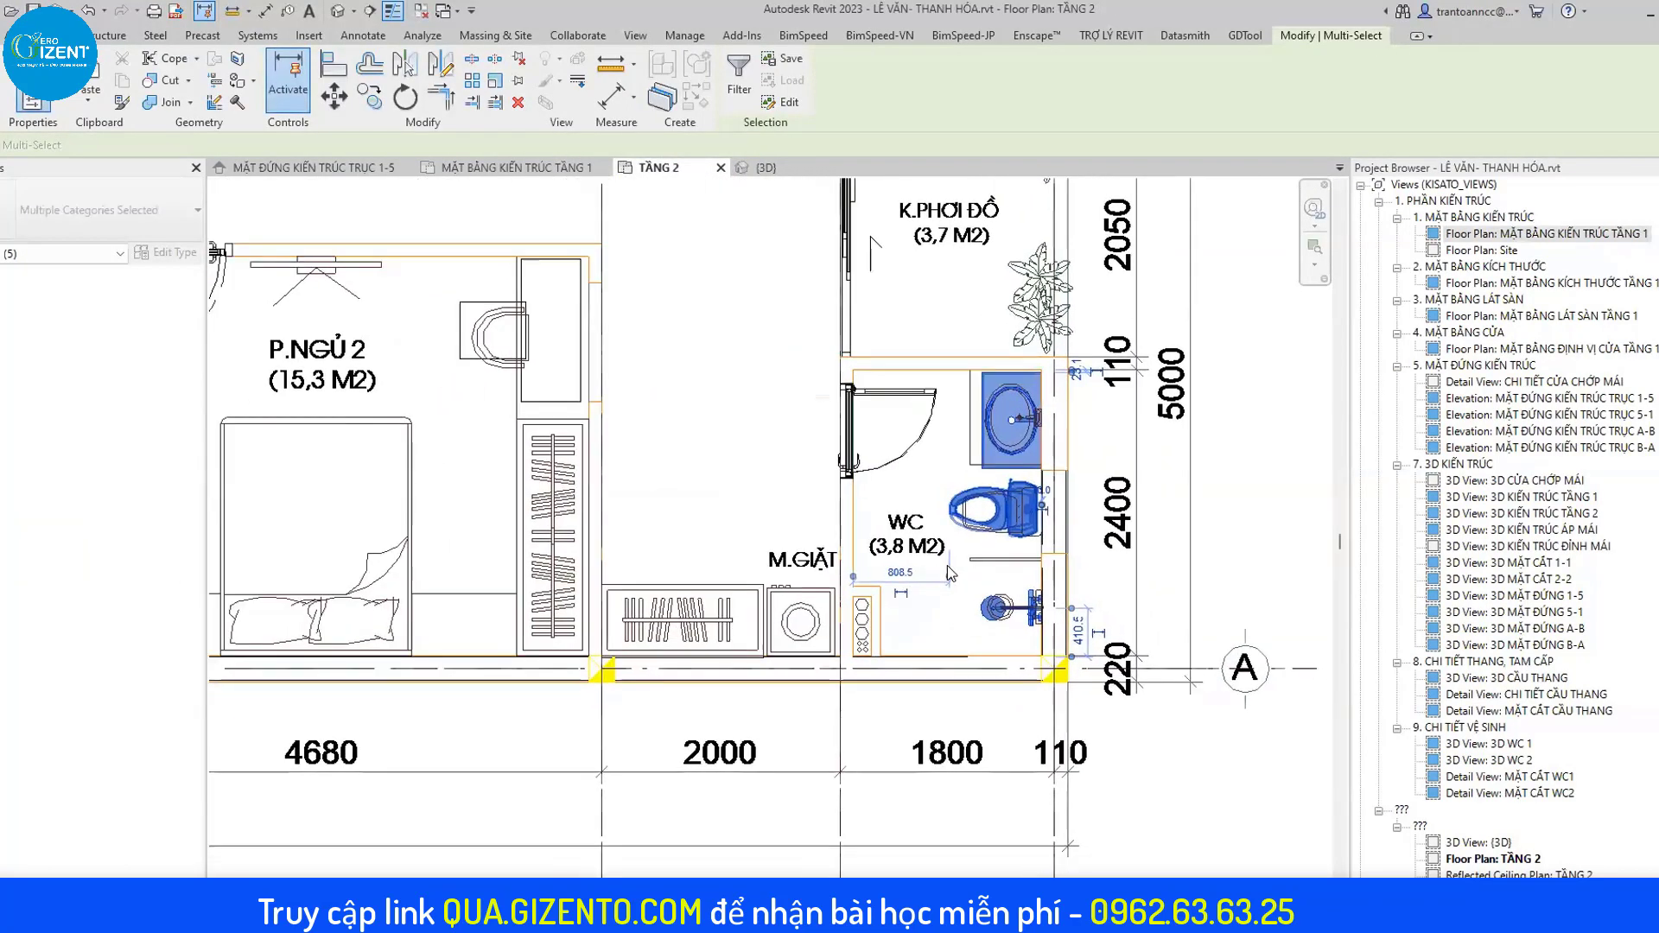
left_click(948, 565)
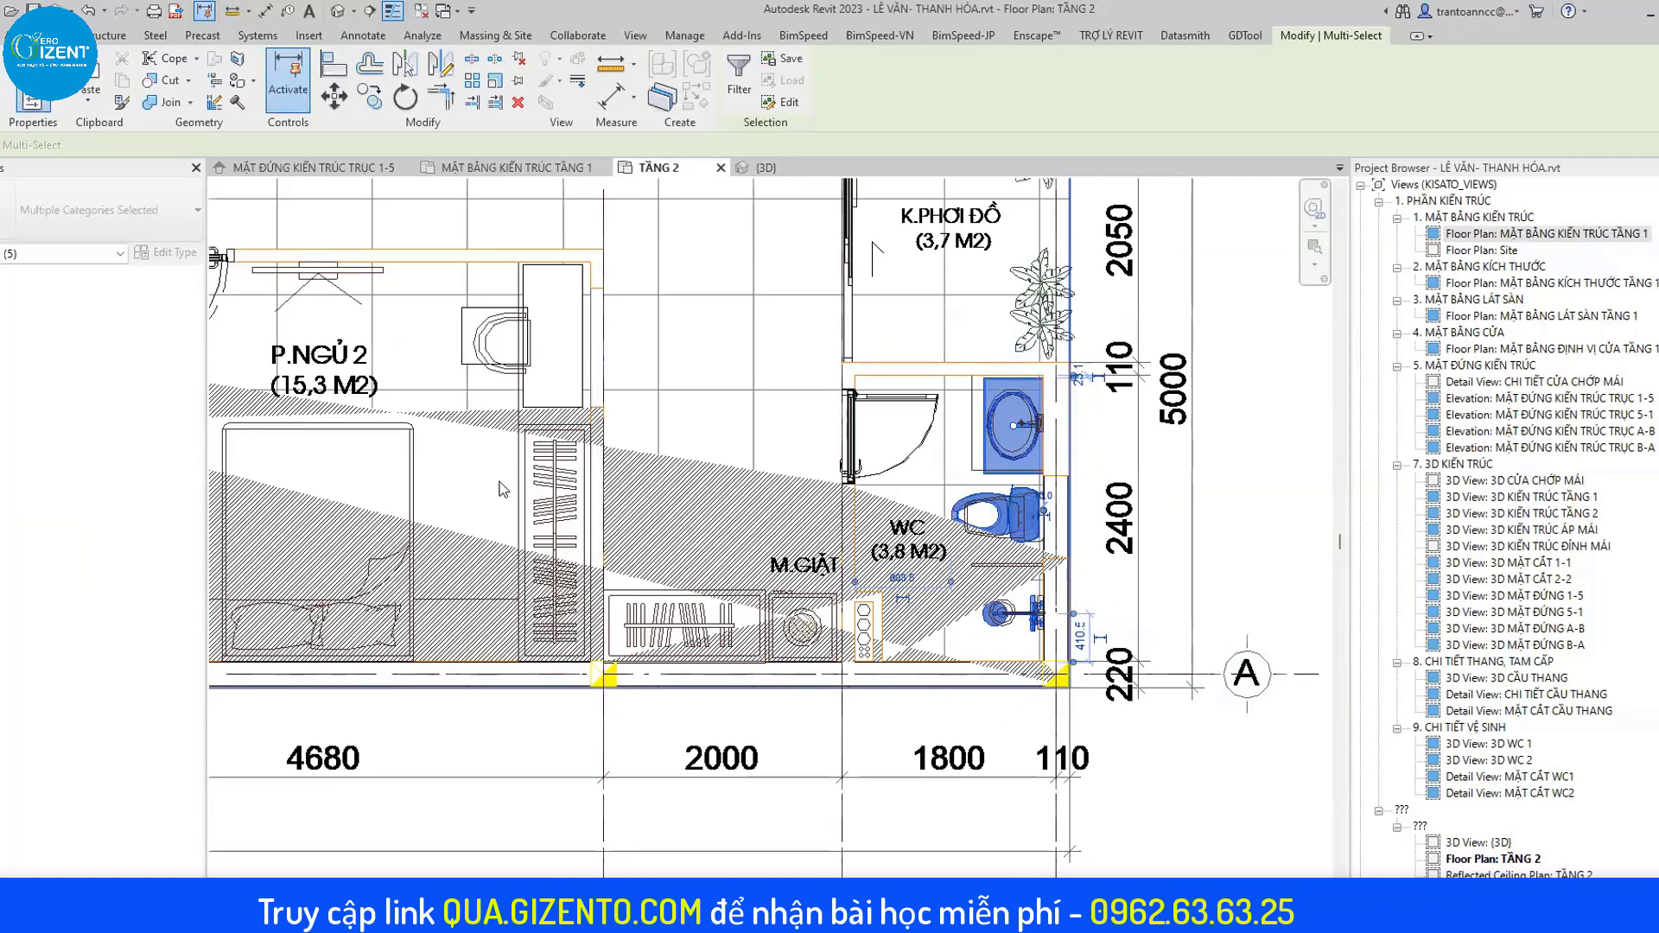
left_click(854, 511)
middle_click_drag(854, 512, 1055, 570)
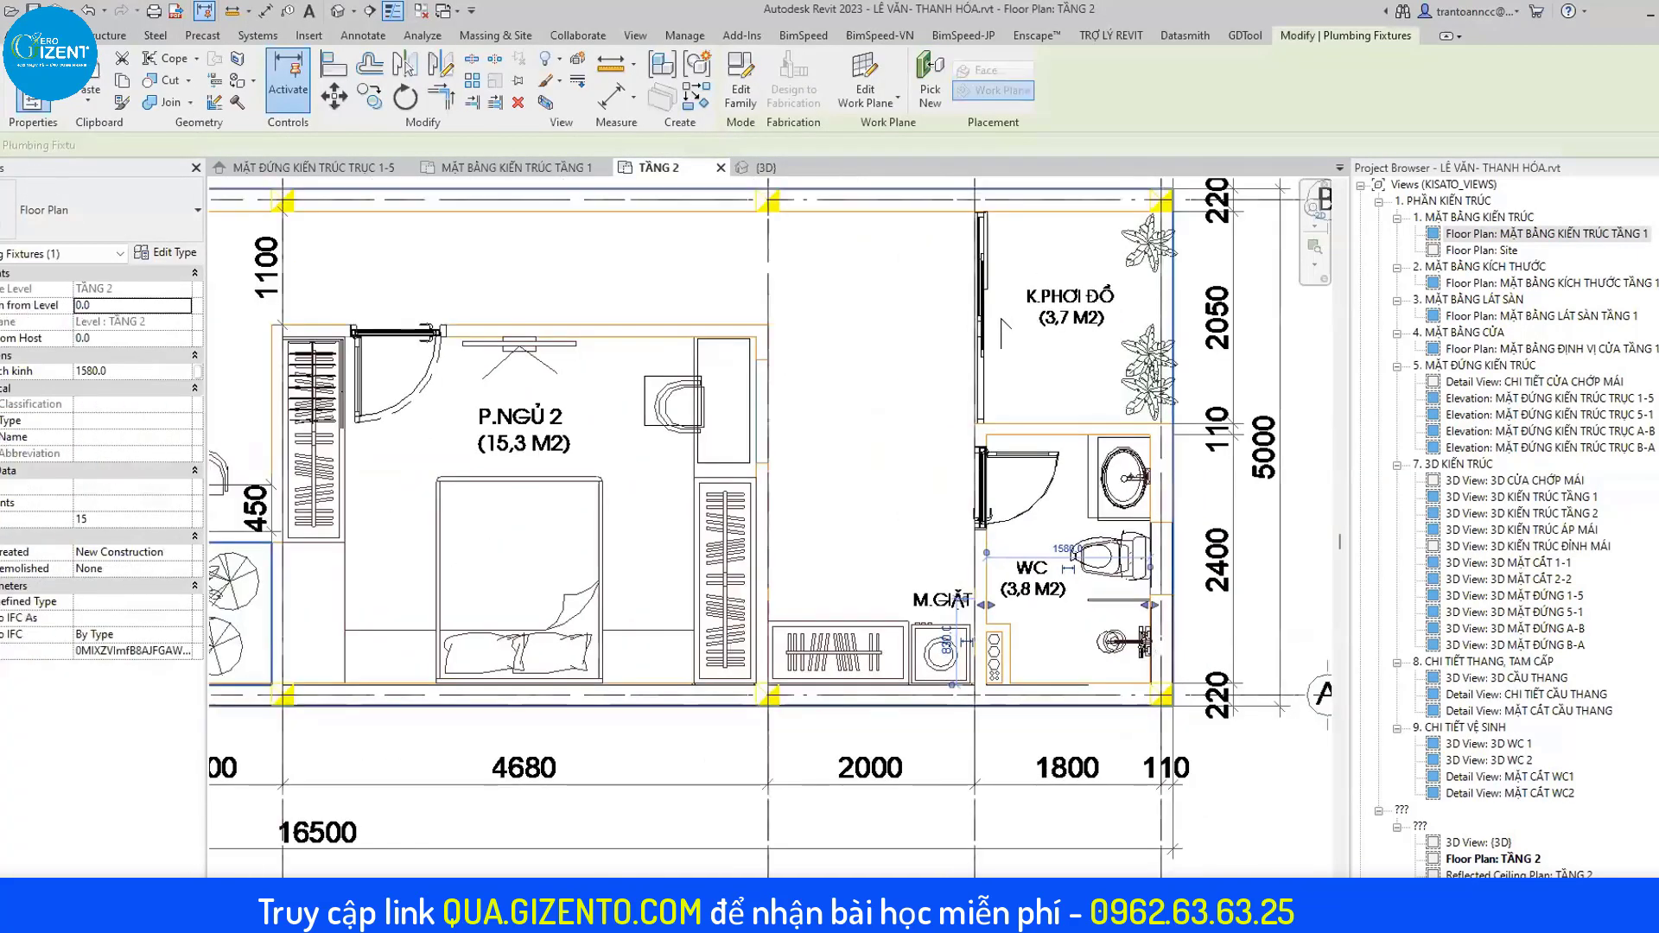
scroll(951, 605, "down", 2)
left_click(851, 602)
scroll(1061, 415, "left", 5, "shift")
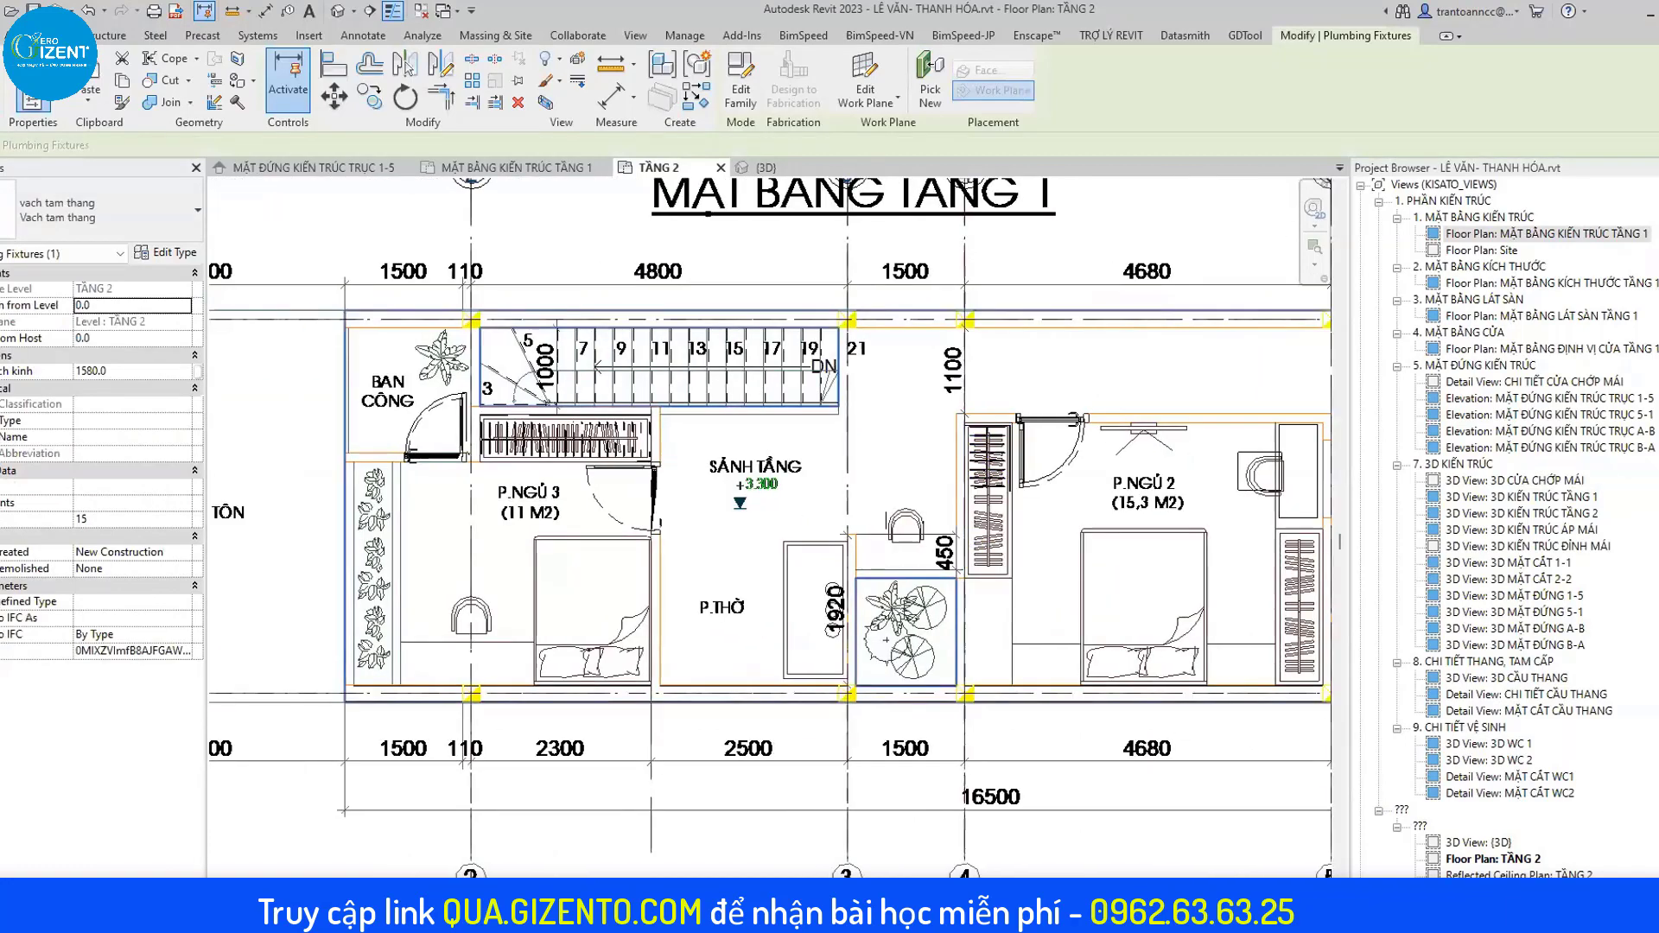
Finish the 1100mm railing along the K.PHƠI ĐỒ yard's outer edge, then view the model in 3D.
key("Escape")
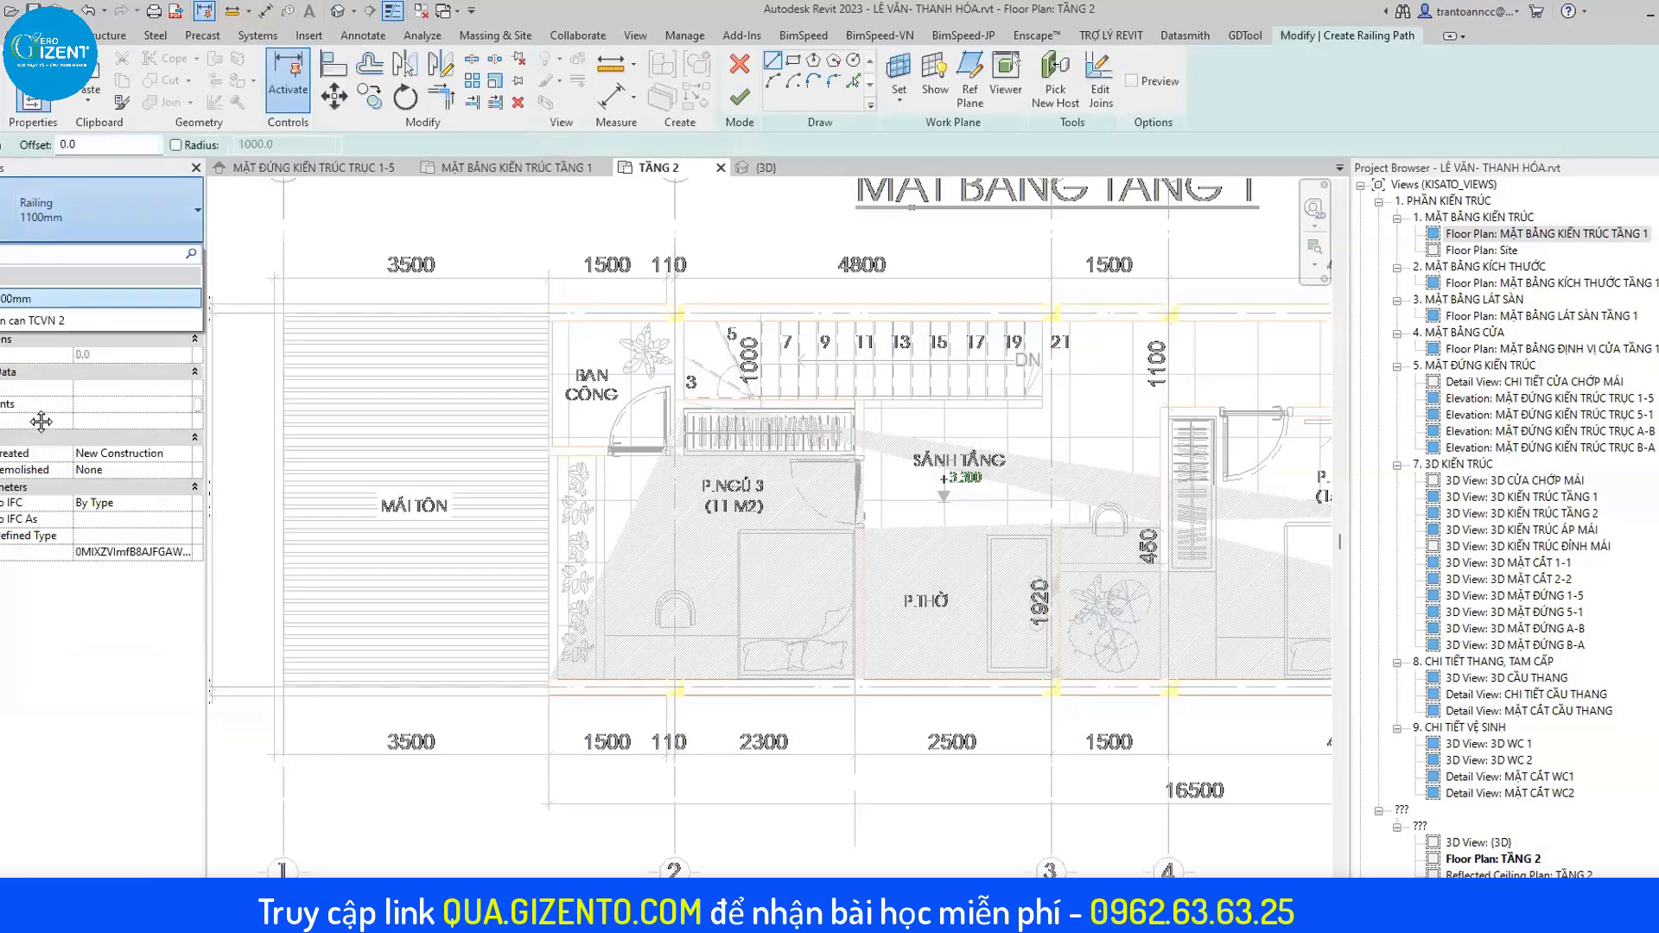
scroll(1029, 367, "down", 3)
scroll(977, 320, "up", 3)
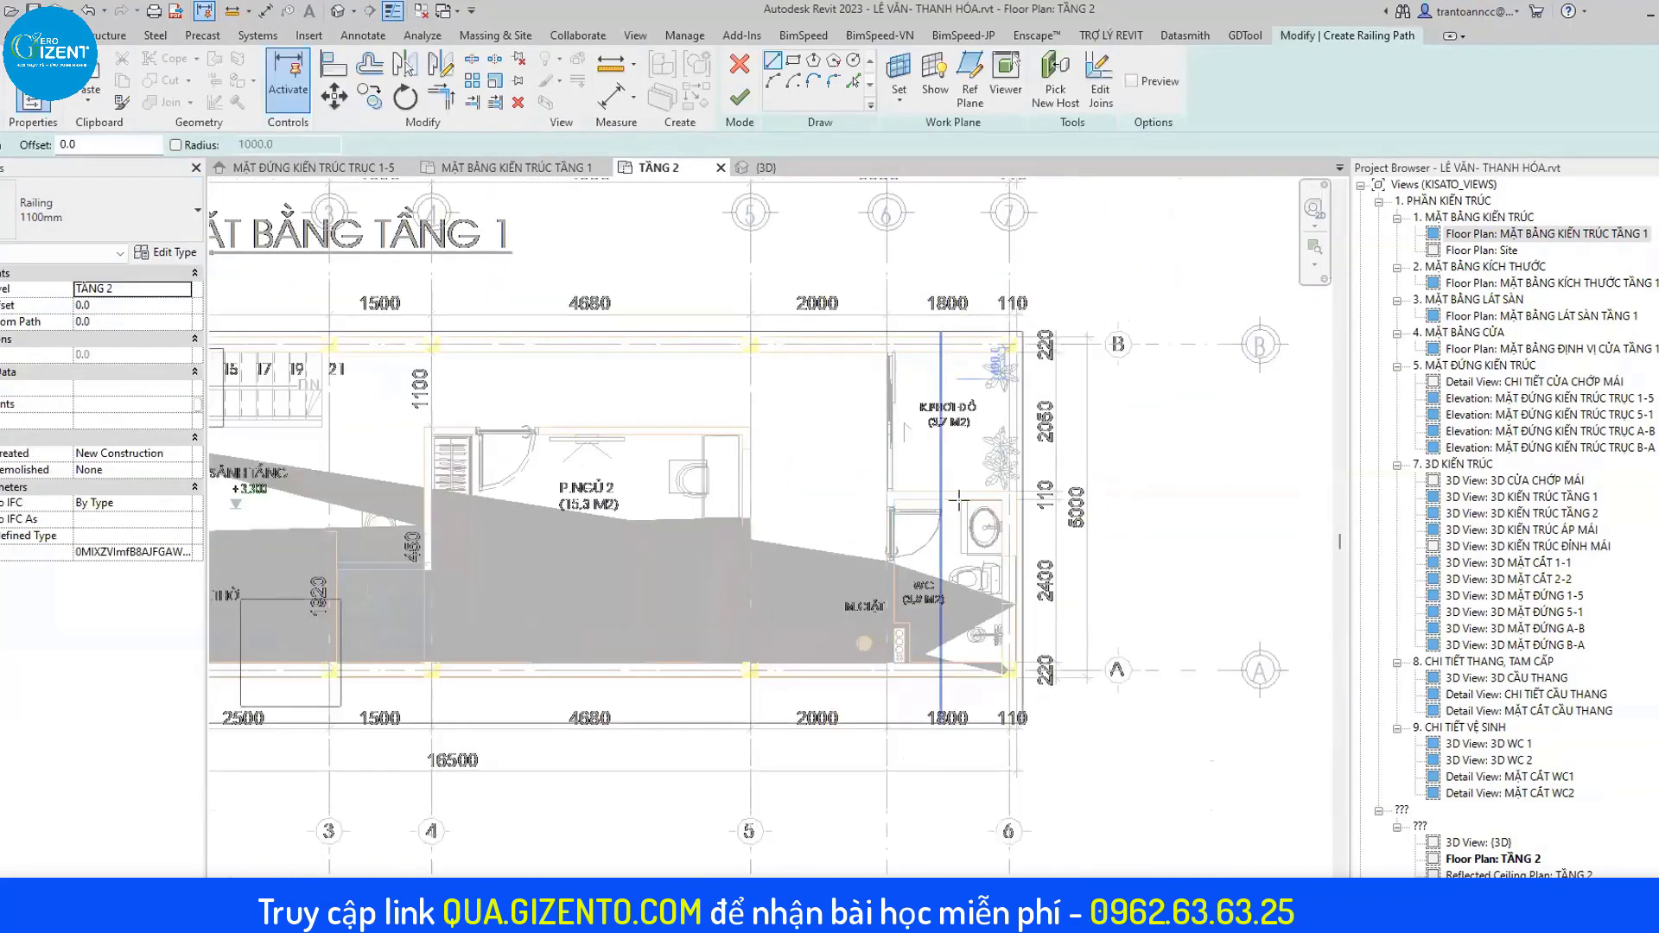
scroll(959, 500, "up", 3)
scroll(985, 740, "up", 2)
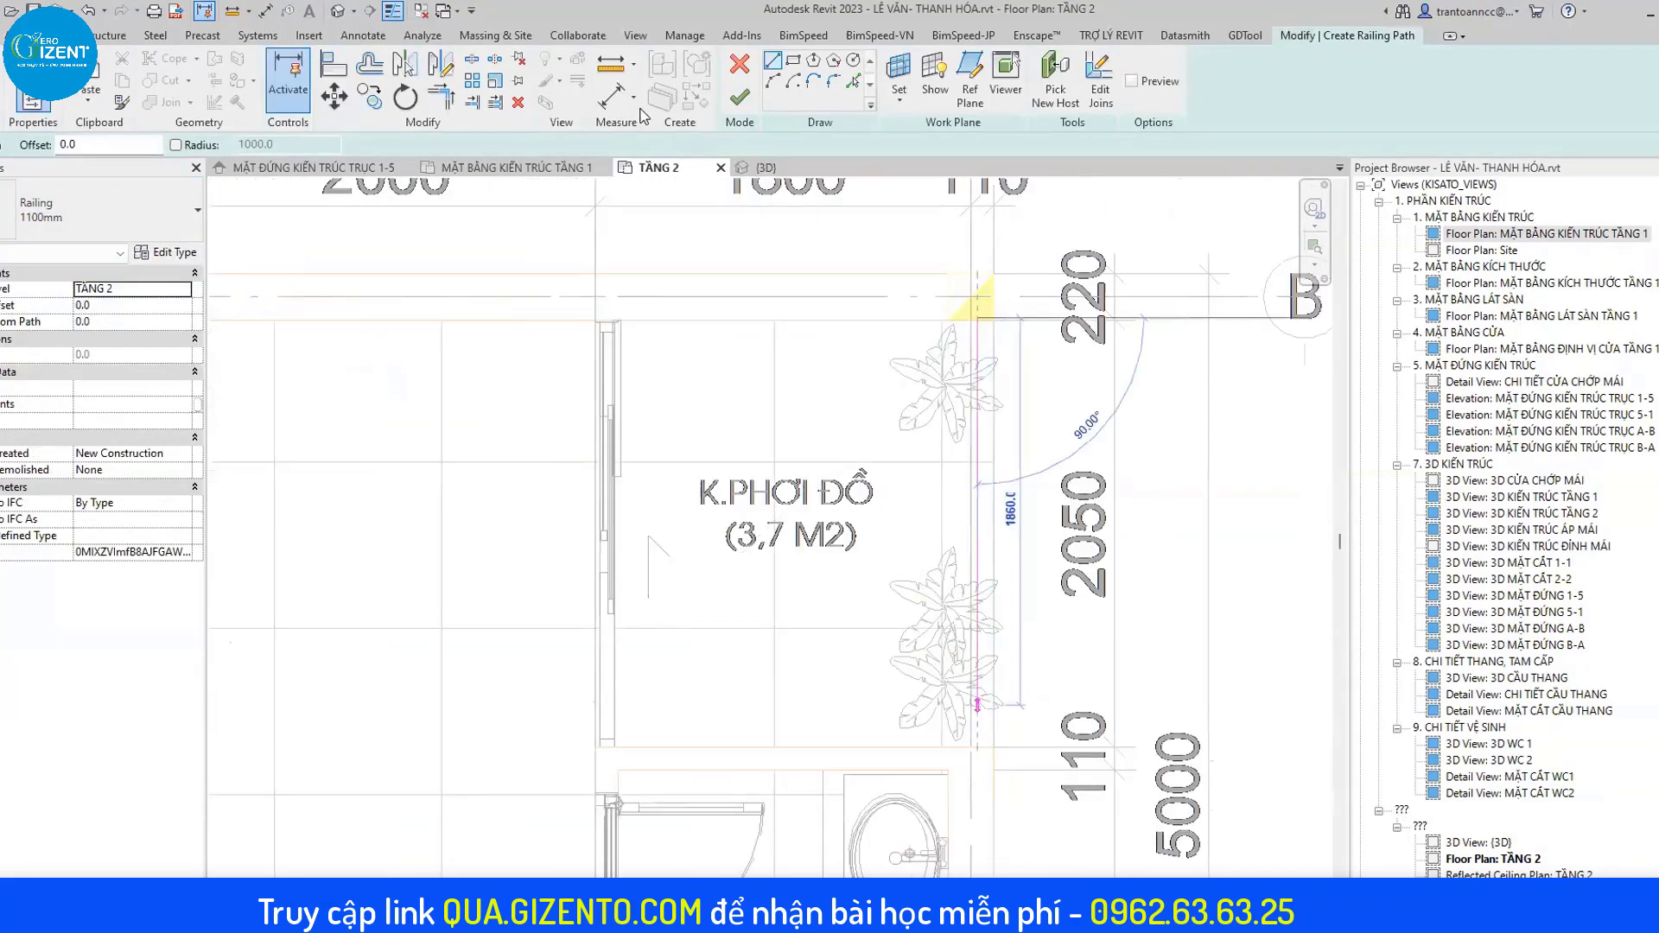
key("Escape")
left_click(739, 63)
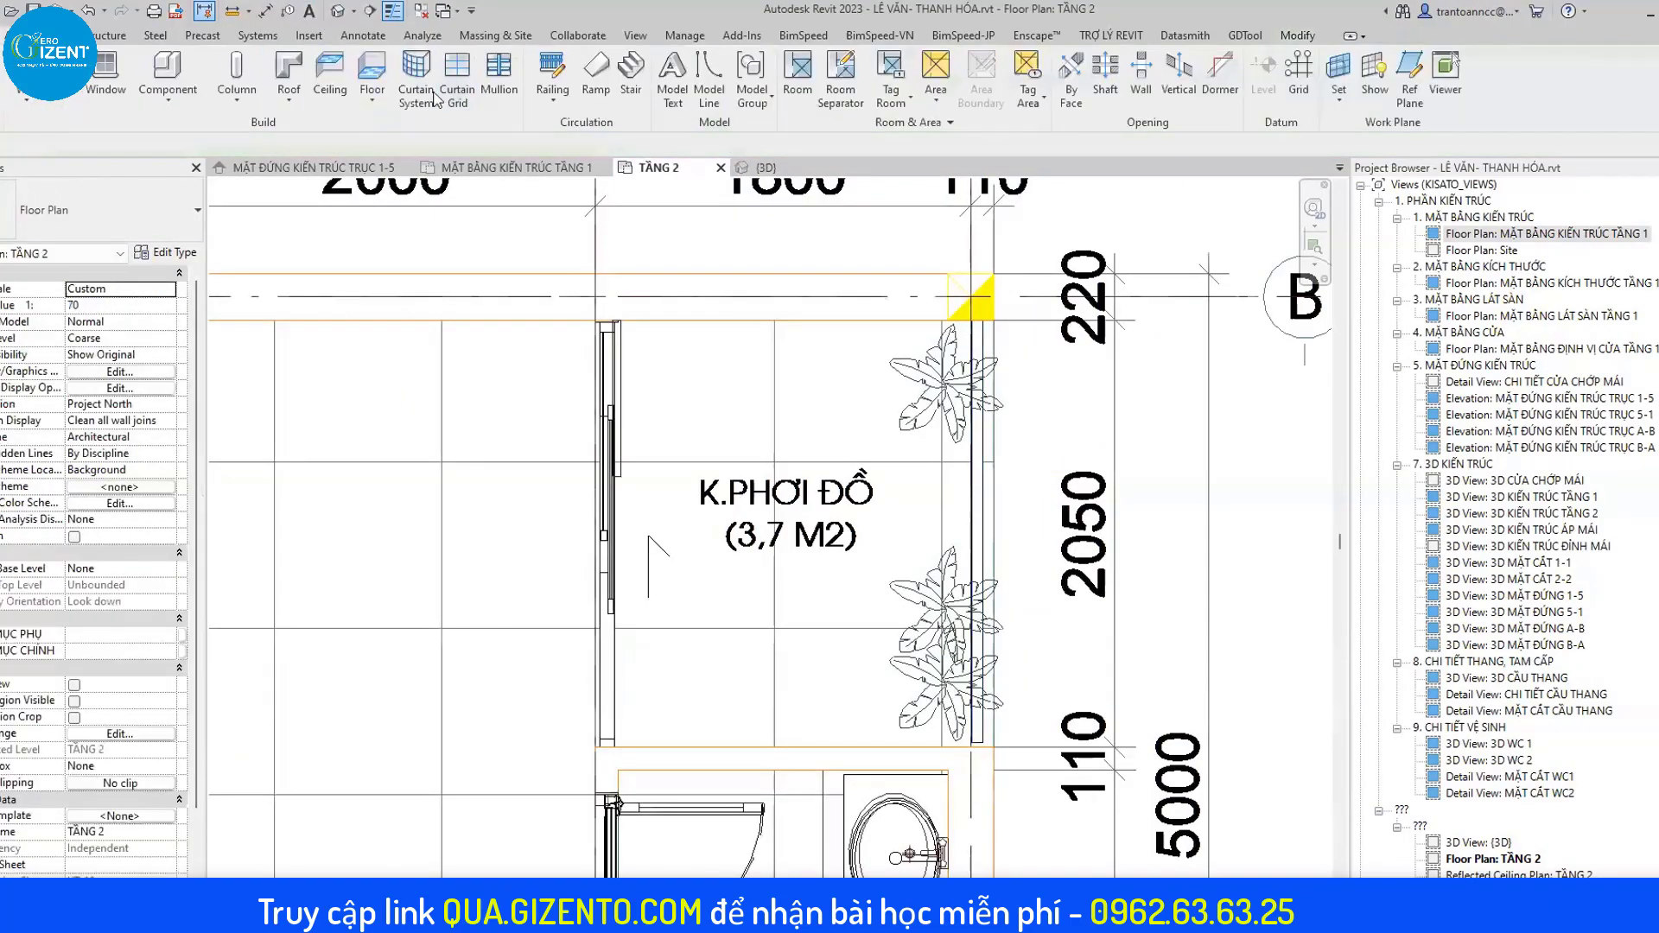
key("ctrl+Tab")
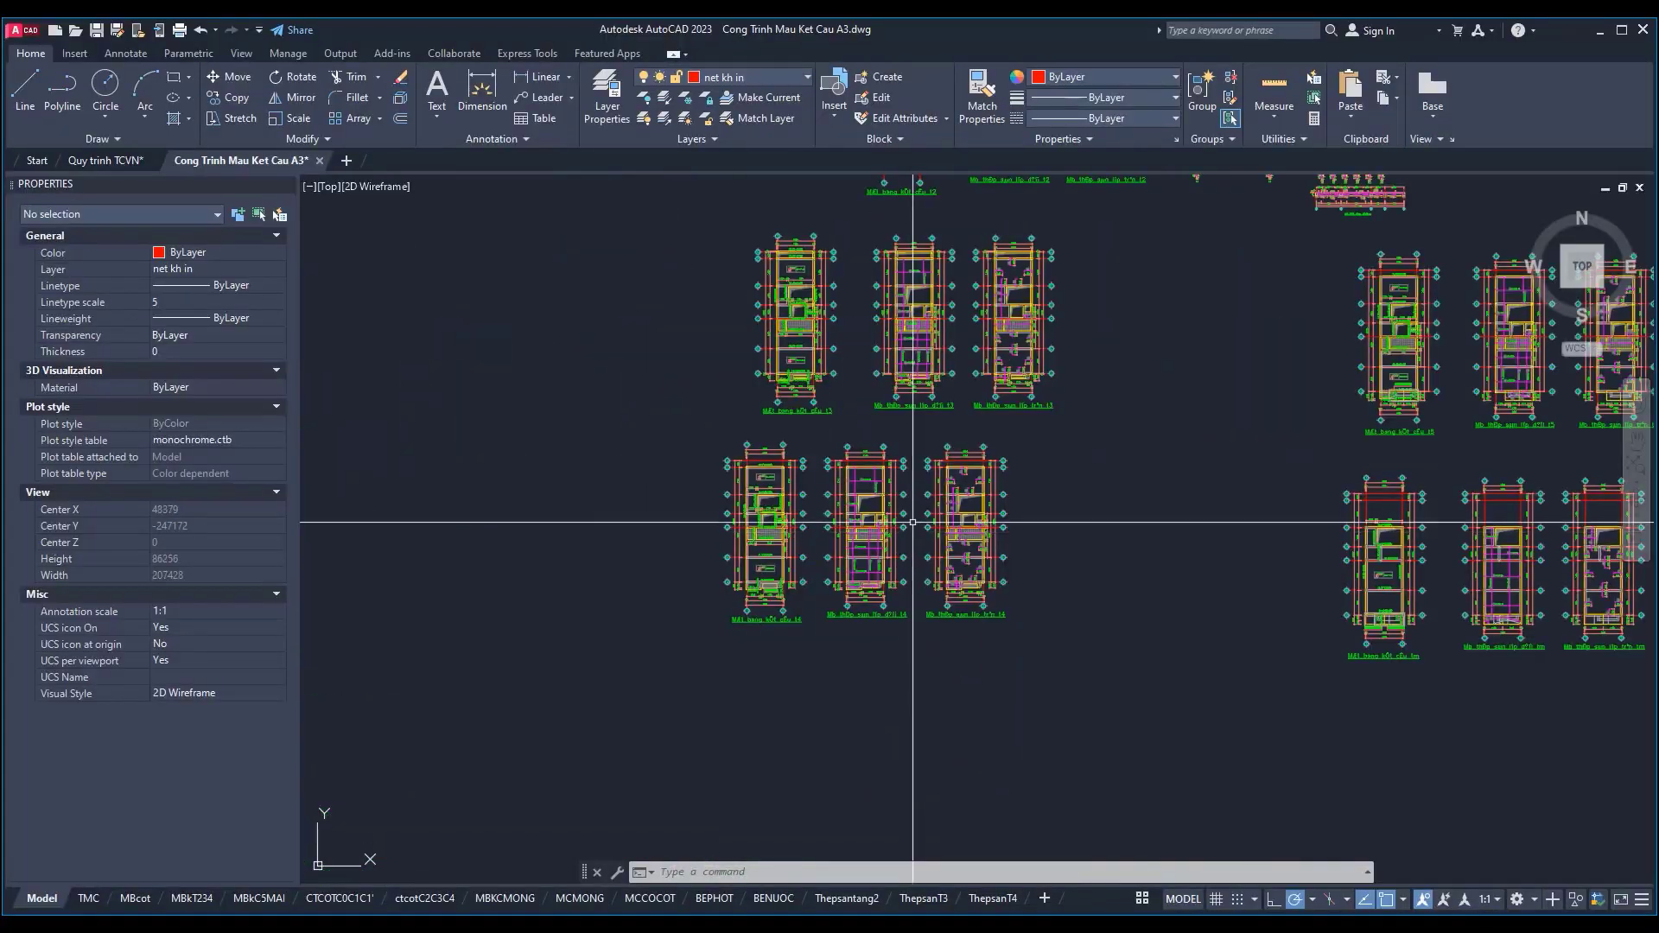
scroll(913, 522, "down", 2)
scroll(752, 555, "up", 3)
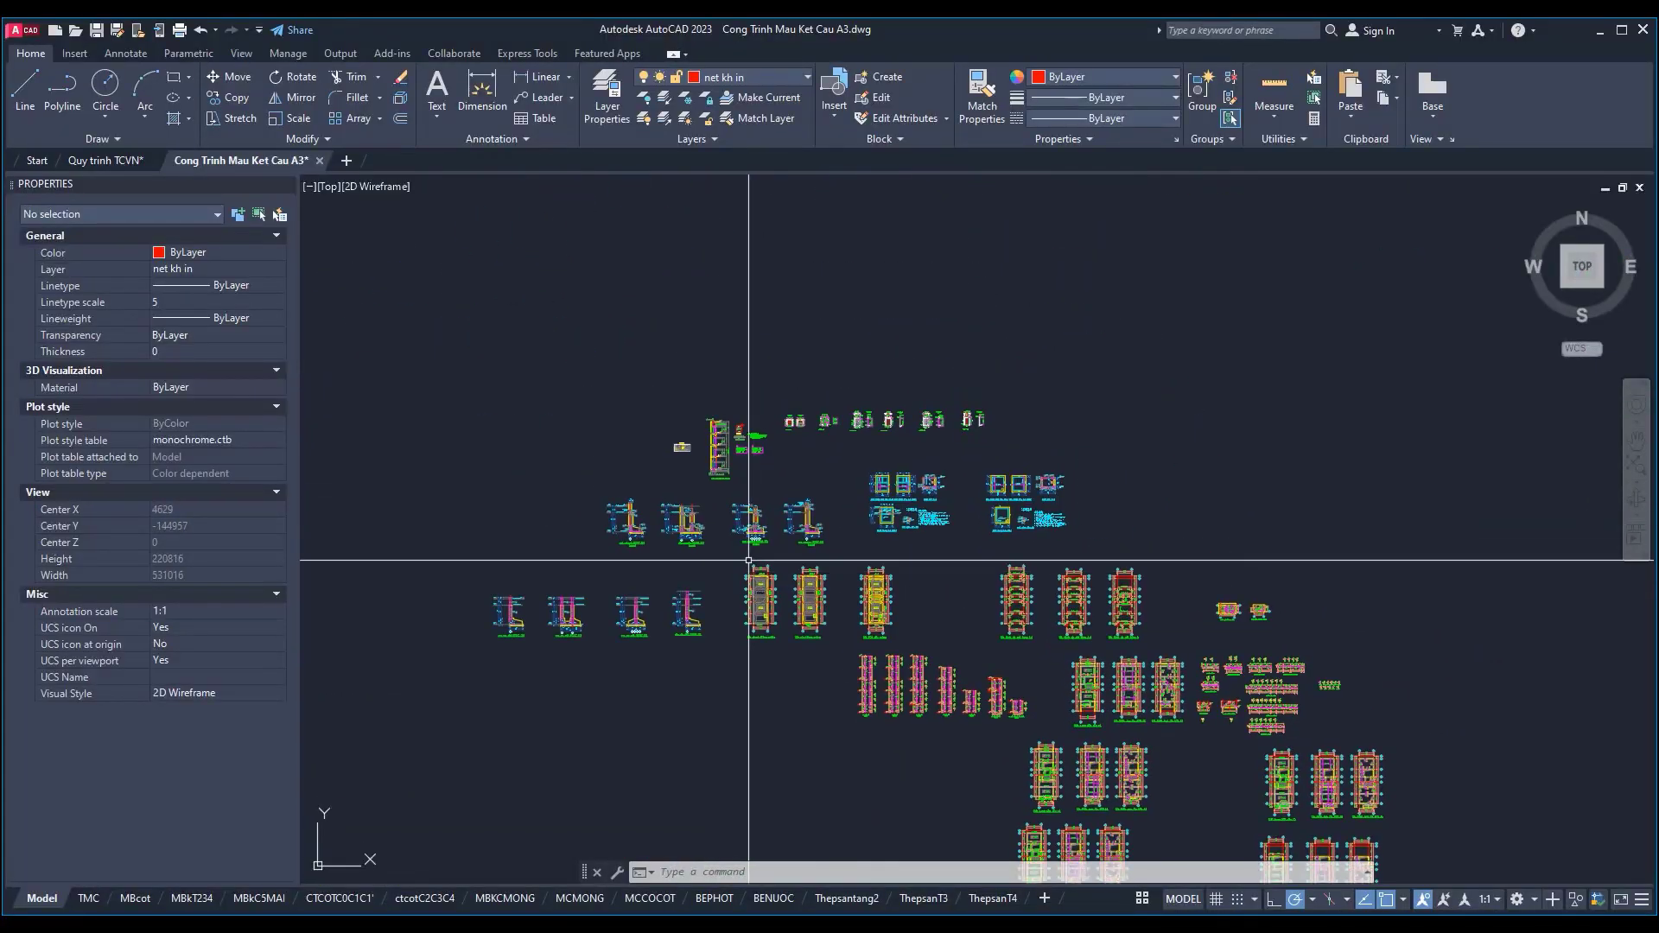
scroll(752, 562, "up", 3)
scroll(755, 578, "up", 2)
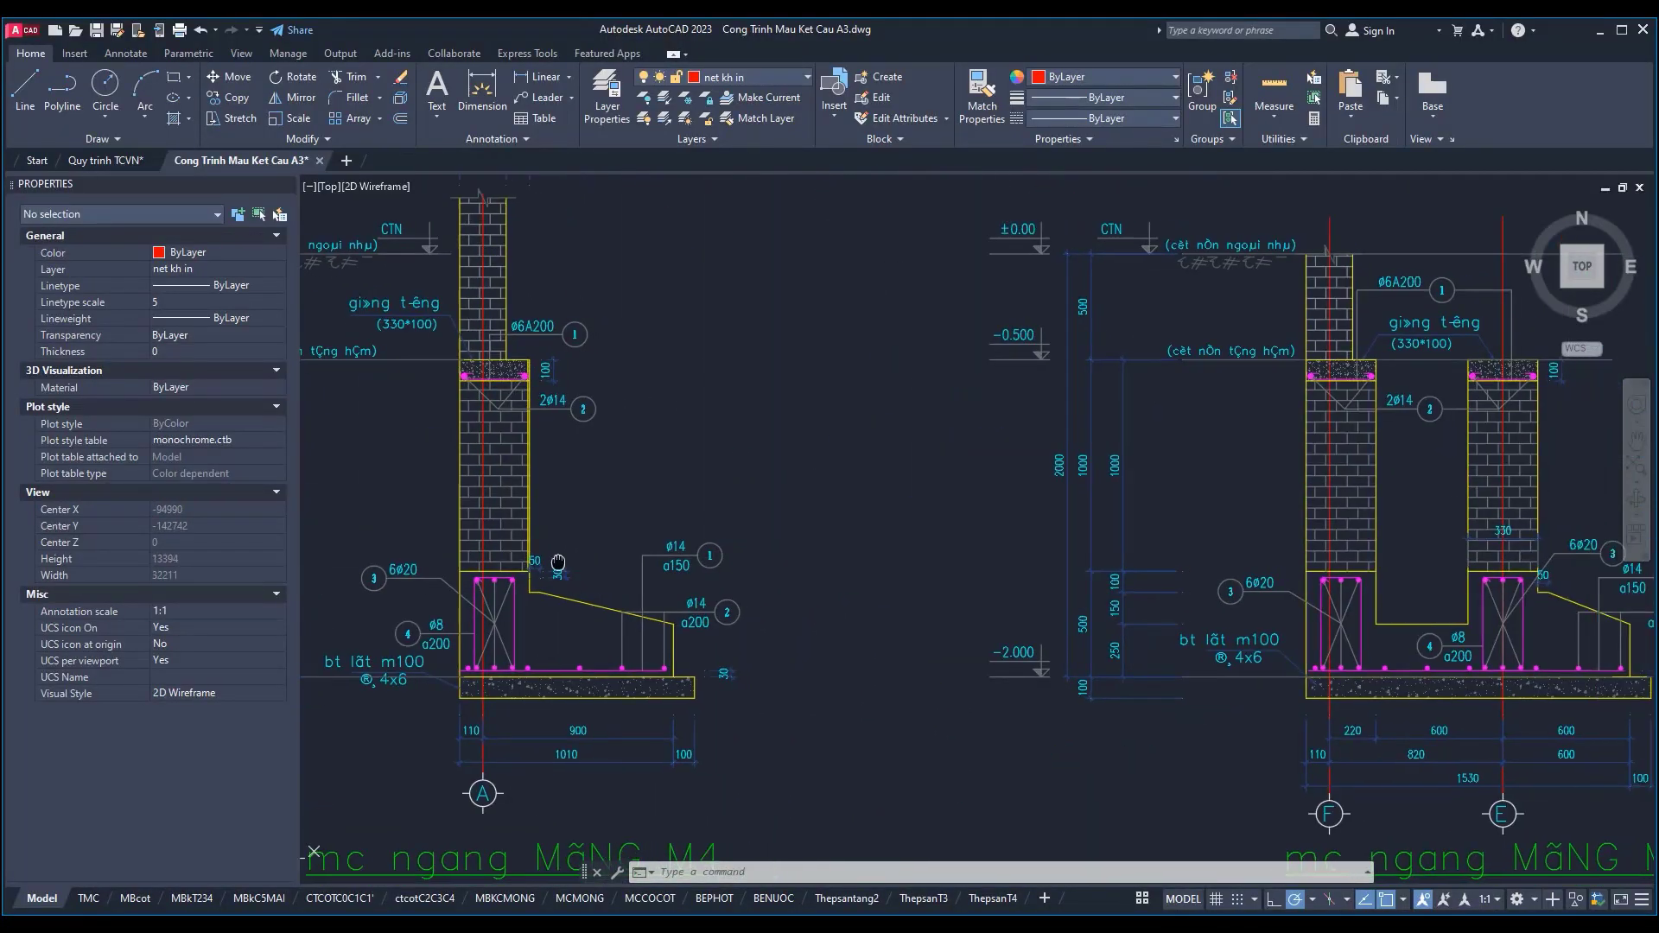